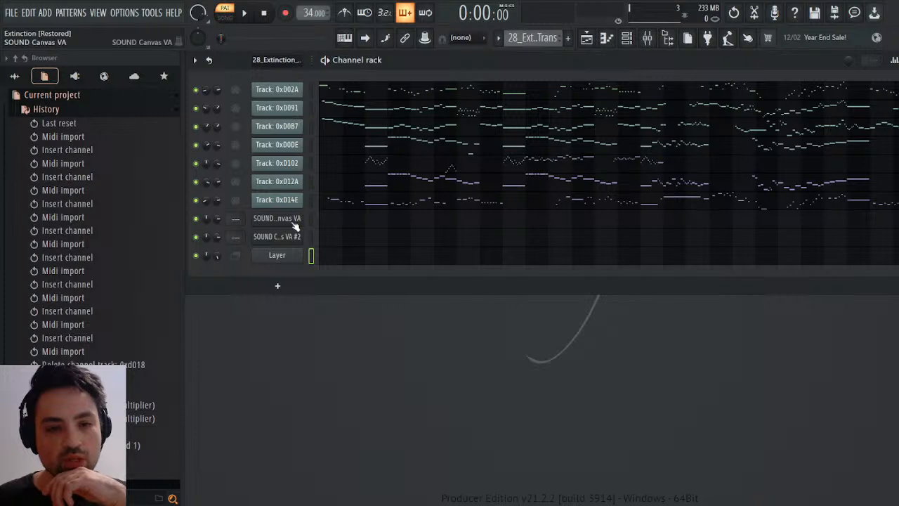
Open the Layer channel's settings and audition notes C6 and C7 on its keyboard.
{"action": "left_click", "coordinate": [284, 255]}
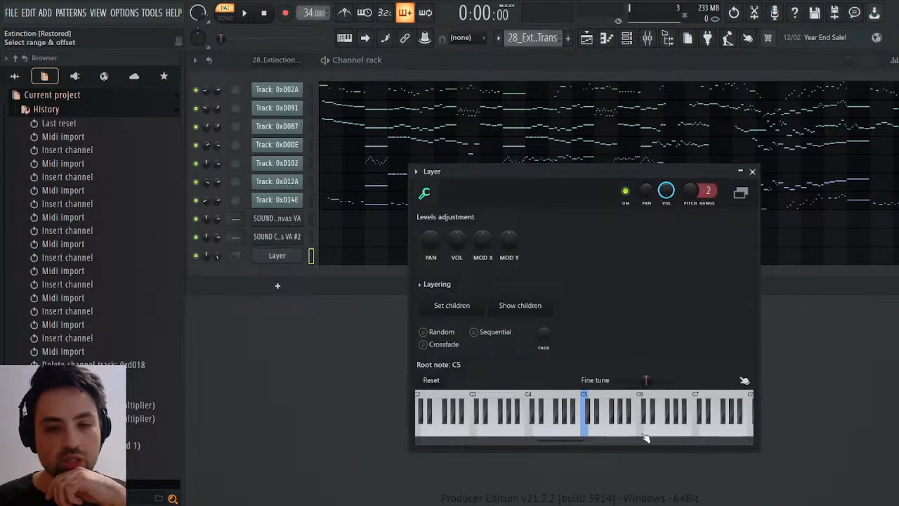
{"action": "left_click", "coordinate": [641, 427]}
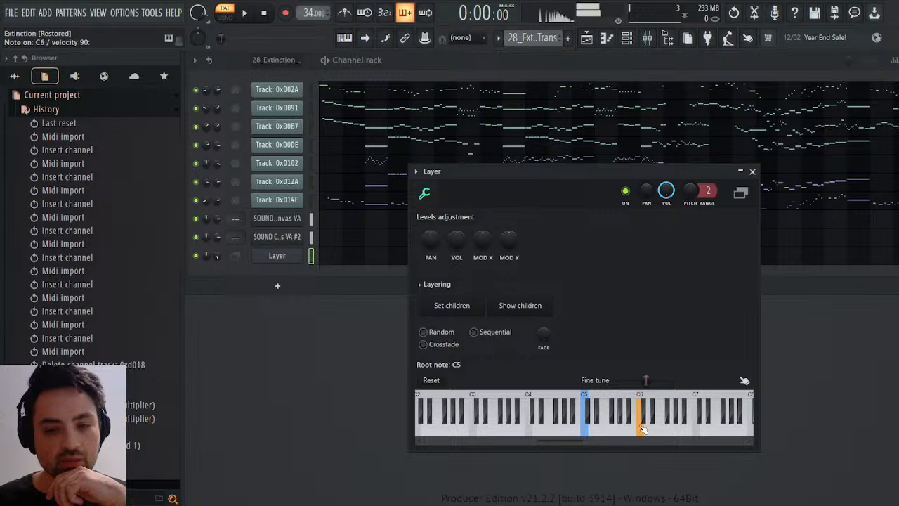
{"action": "left_click", "coordinate": [701, 430]}
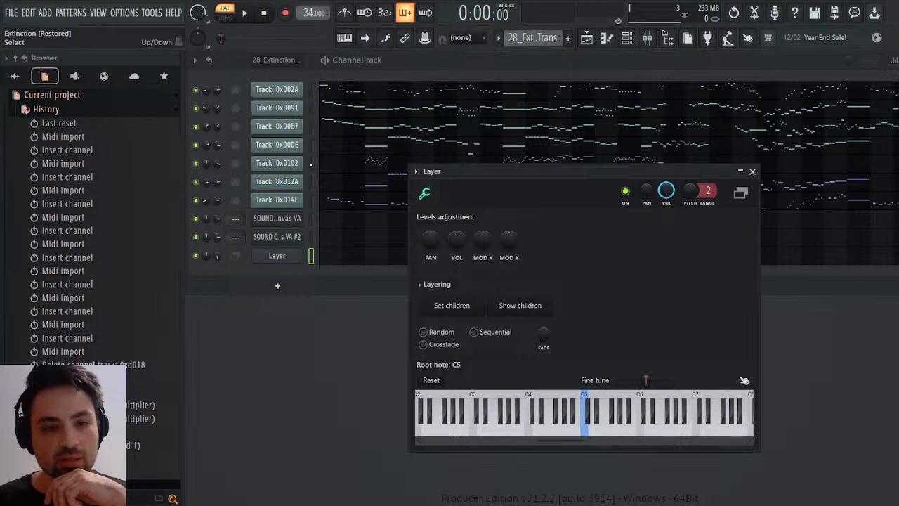
Mute every MIDI track except 0xD02A, keeping both SOUND Canvas VA channels and the Layer channel active.
{"action": "left_click", "coordinate": [311, 90]}
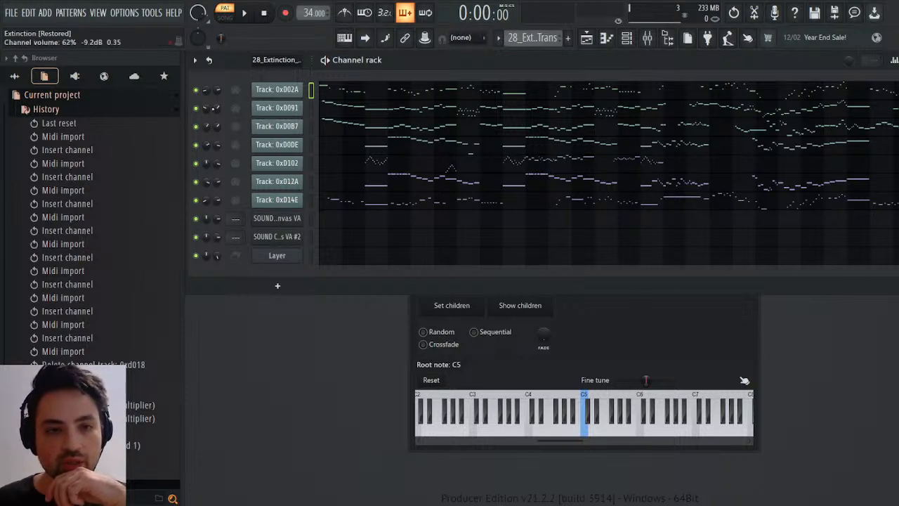
{"action": "right_click", "coordinate": [196, 90]}
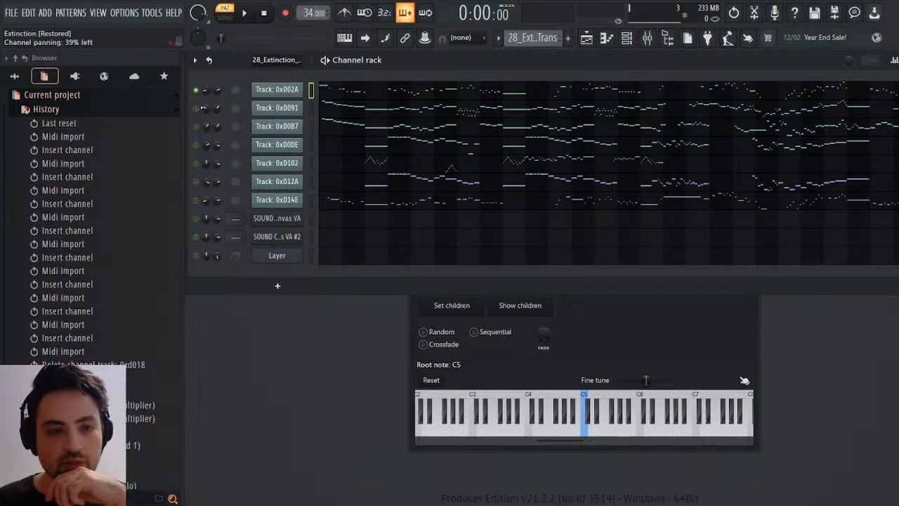
{"action": "left_click", "coordinate": [202, 259]}
Play the pattern twice from the start to listen to track 0xD02A, stopping playback each time.
{"action": "left_click", "coordinate": [244, 14]}
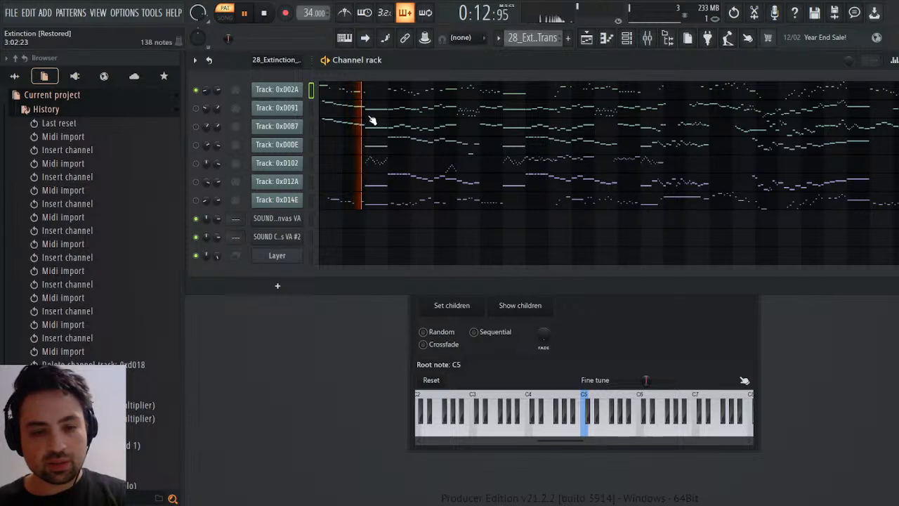
{"action": "key", "text": "space"}
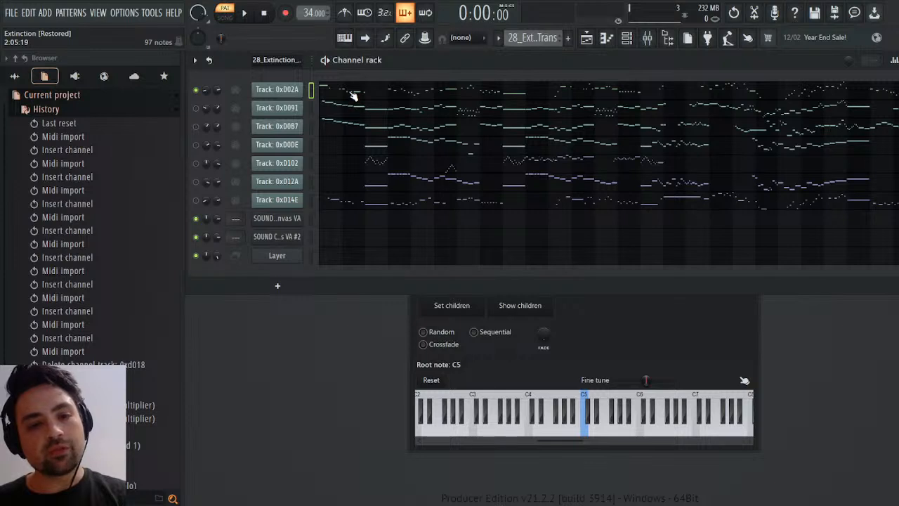
{"action": "key", "text": "space"}
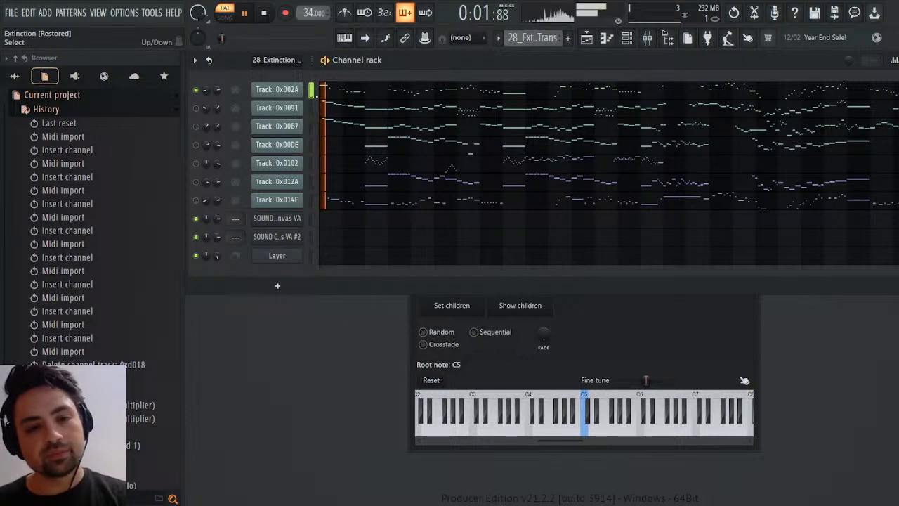
{"action": "key", "text": "space"}
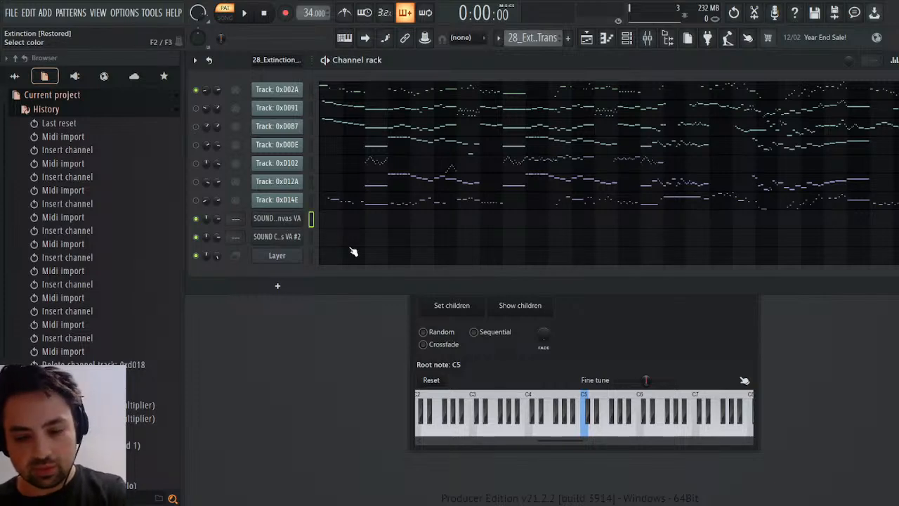
Rename the first SOUND Canvas VA channel as Violin and the second as Strings.
{"action": "left_click", "coordinate": [277, 218]}
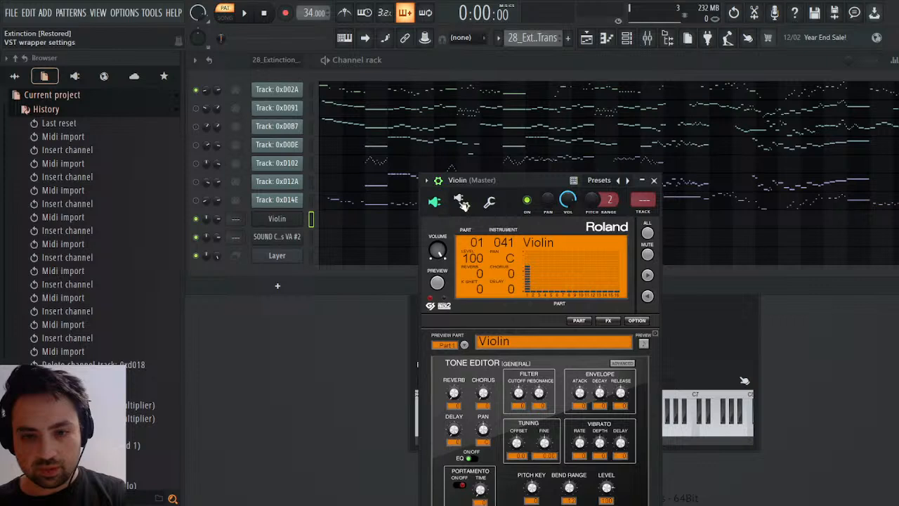
{"action": "left_click", "coordinate": [654, 180]}
{"action": "left_click", "coordinate": [283, 240]}
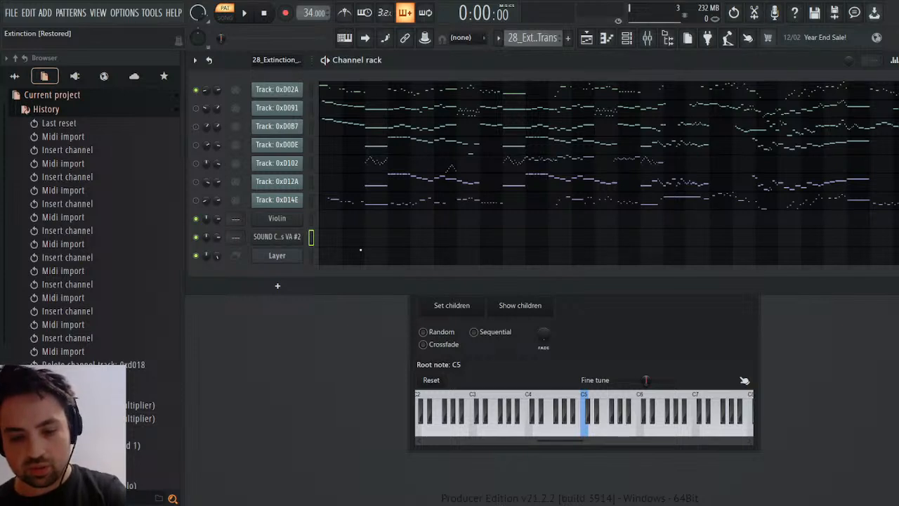
{"action": "type", "text": "Strings"}
{"action": "key", "text": "Return"}
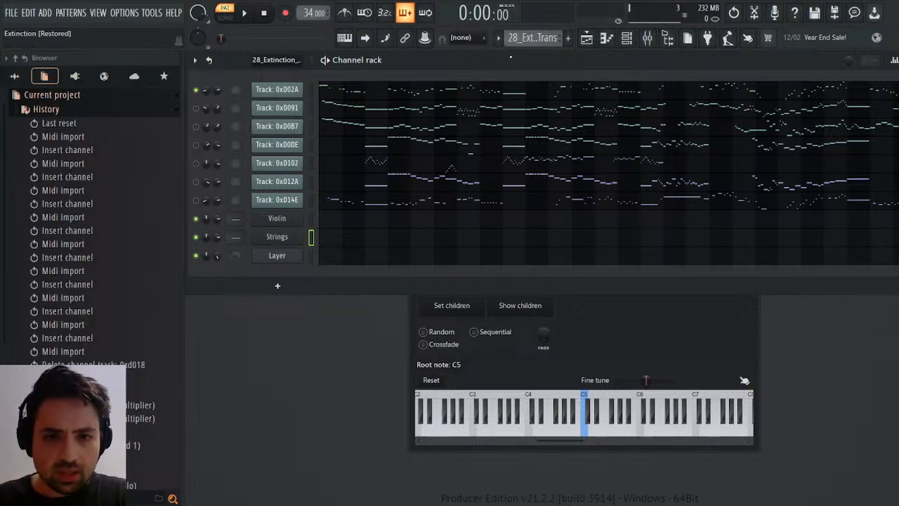
Clone the Strings channel and copy the notes of track 0xD02A into the clone in Pattern 2.
{"action": "scroll", "coordinate": [544, 46], "scroll_direction": "down", "scroll_amount": 1}
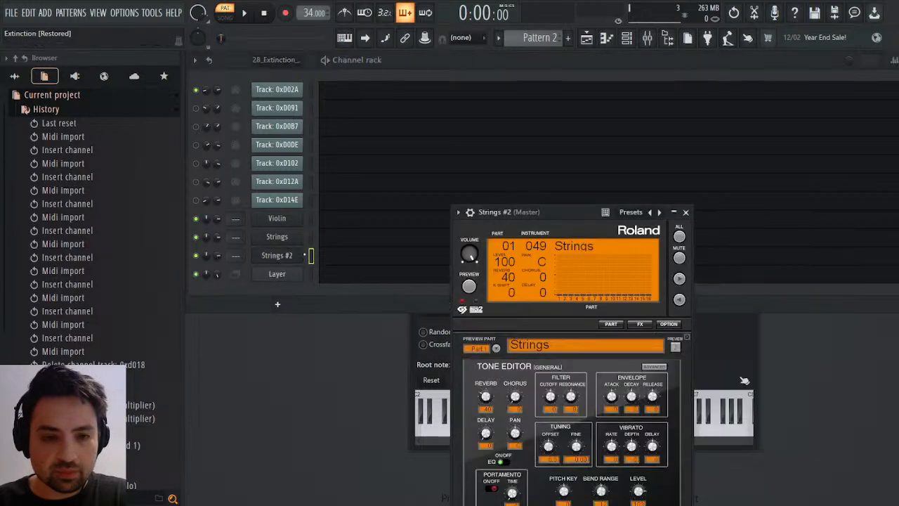
{"action": "left_click", "coordinate": [274, 257]}
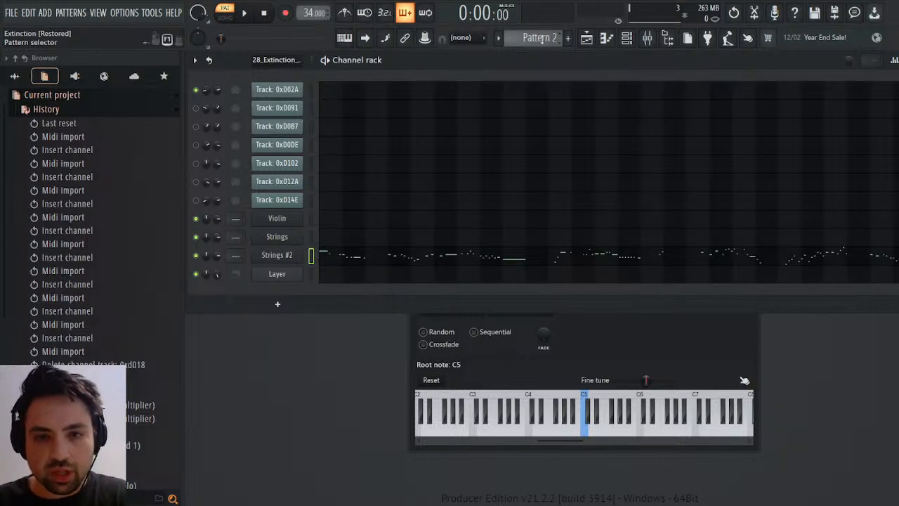
Return to the 28_Extinction pattern and listen to it with tracks 0xD091 and 0xD0B7 unmuted.
{"action": "scroll", "coordinate": [541, 39], "scroll_direction": "up", "scroll_amount": 1}
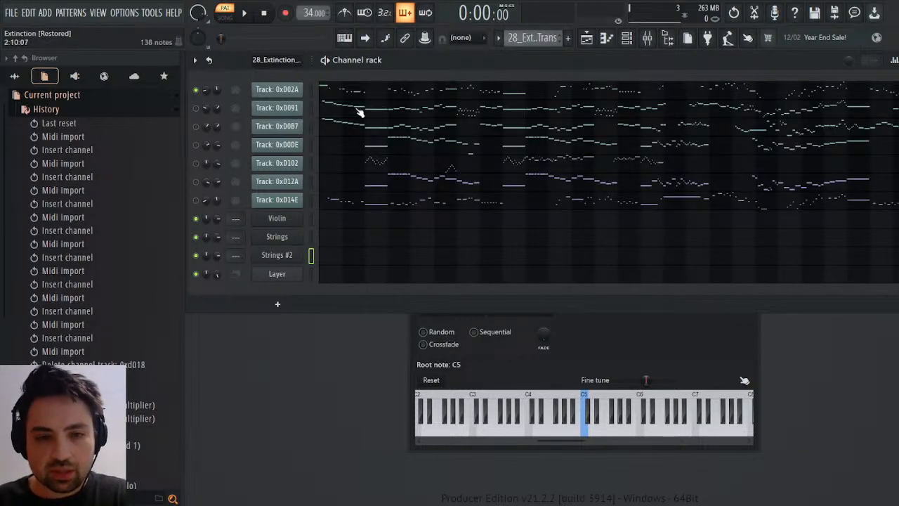
{"action": "left_click", "coordinate": [196, 108]}
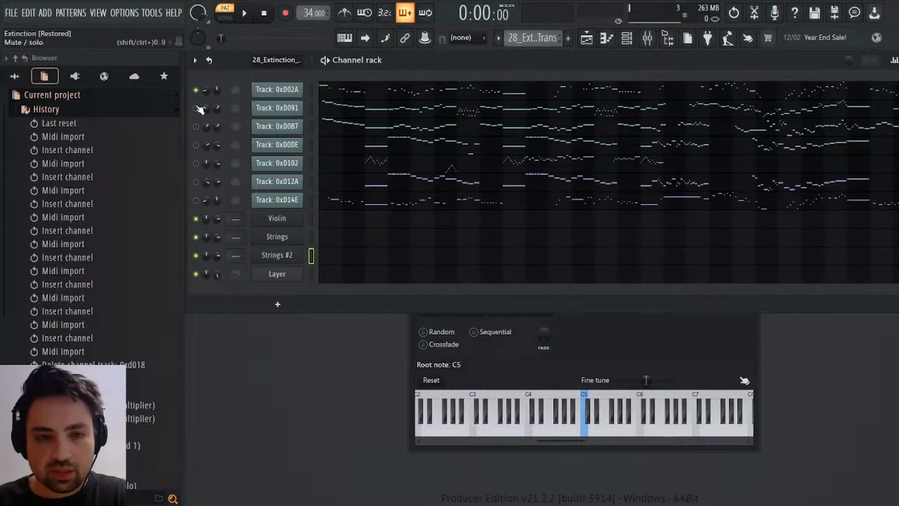
{"action": "left_click", "coordinate": [246, 15]}
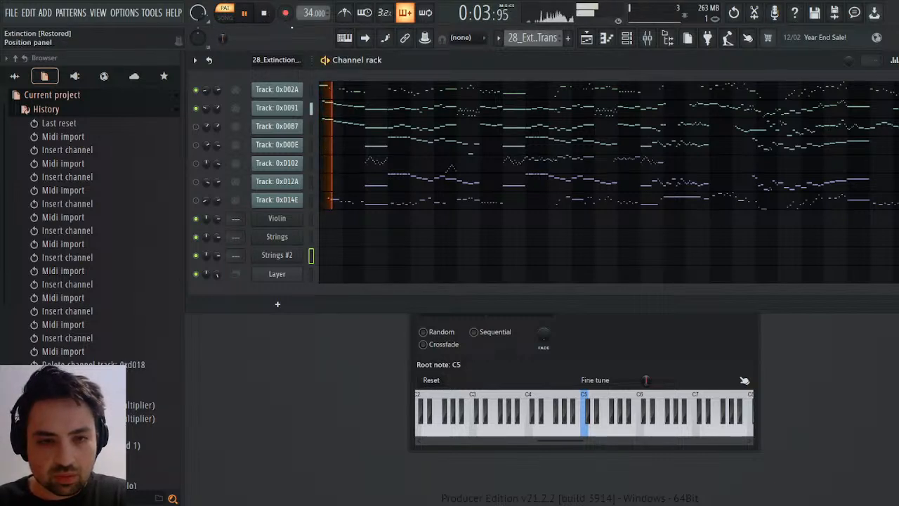
{"action": "left_click", "coordinate": [196, 127]}
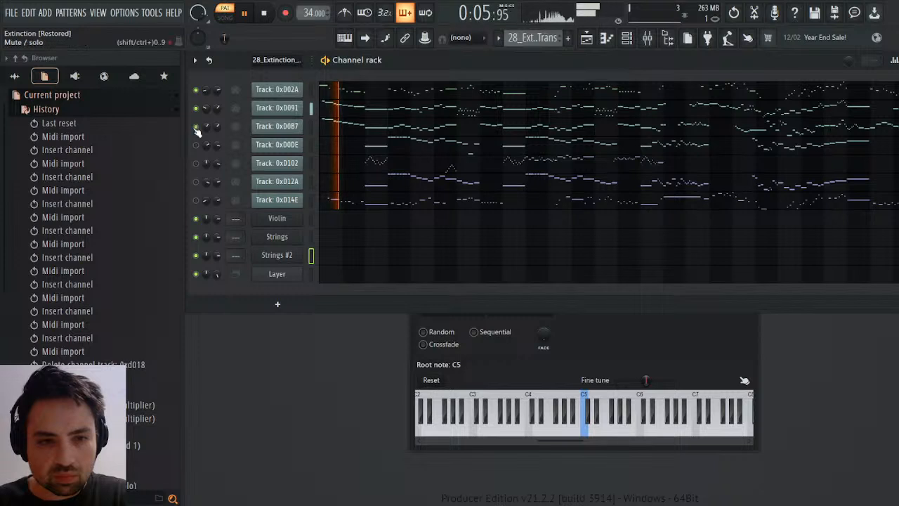
{"action": "left_click", "coordinate": [264, 14]}
{"action": "left_click", "coordinate": [247, 16]}
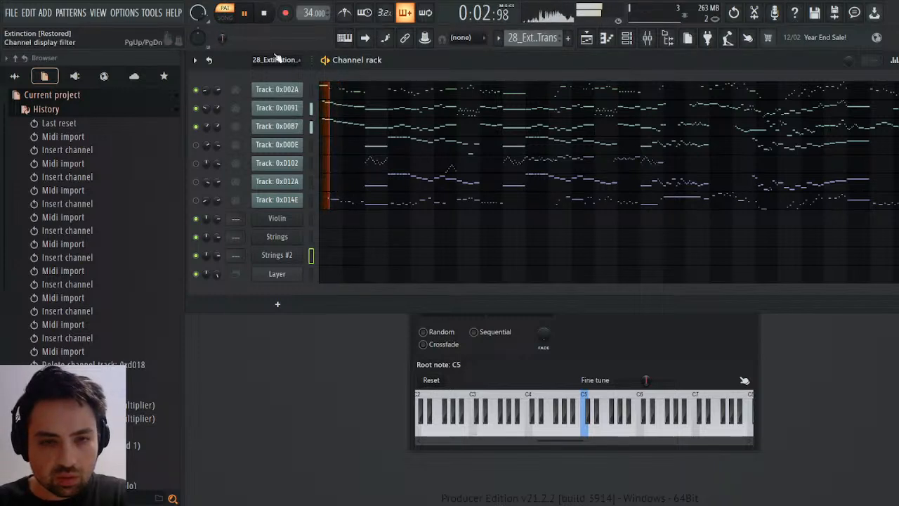
{"action": "key", "text": "space"}
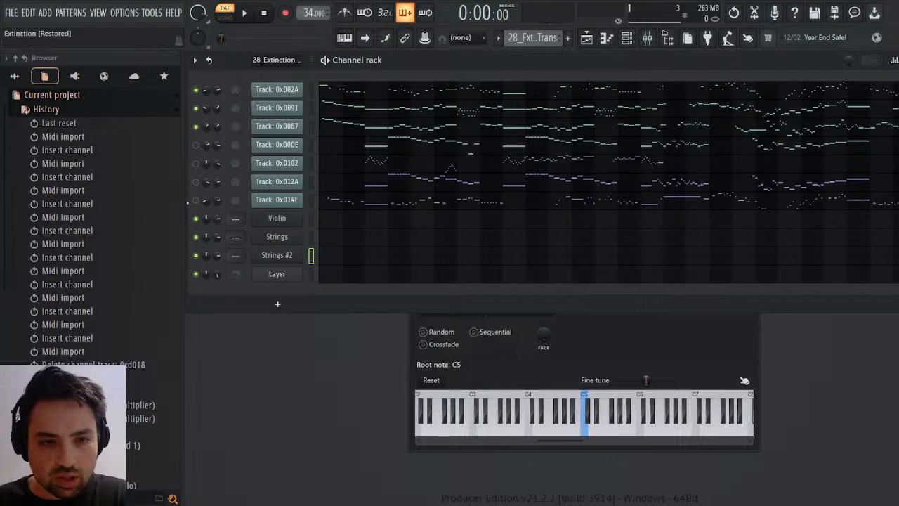
Unmute track 0xD14E, mute 0xD091 and 0xD0B7, and play the pattern to hear 0xD14E with 0xD02A.
{"action": "left_click", "coordinate": [195, 199]}
{"action": "left_click", "coordinate": [196, 109]}
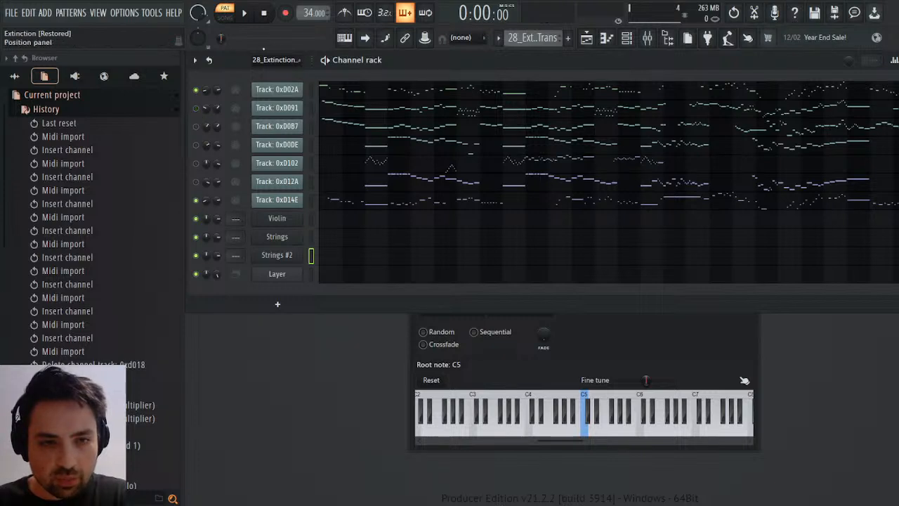
{"action": "key", "text": "space"}
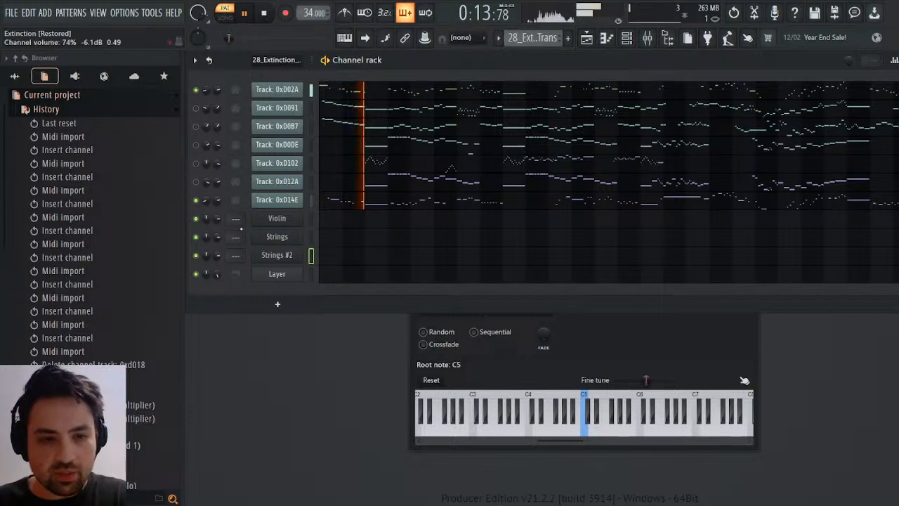
Compare the channel volume events of tracks 0xD14E and 0xD02A in the event editor.
{"action": "left_click", "coordinate": [238, 226]}
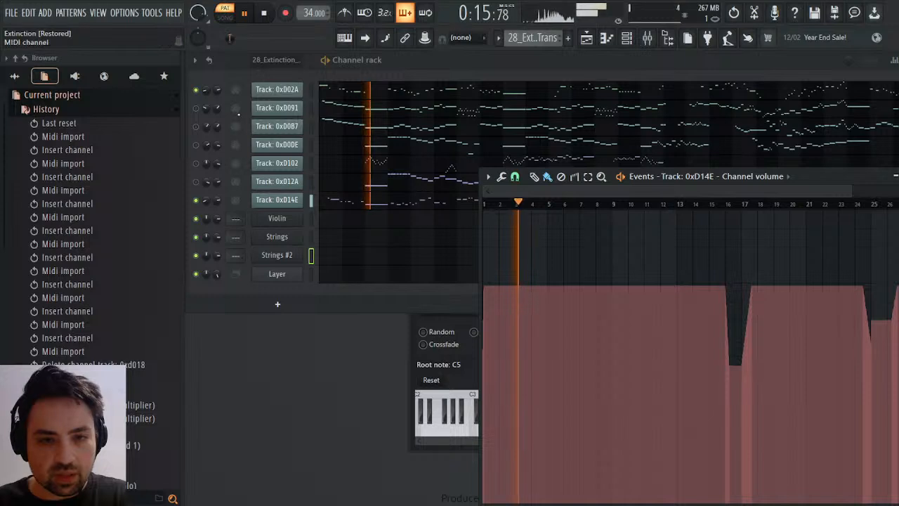
{"action": "right_click", "coordinate": [217, 90]}
{"action": "left_click", "coordinate": [232, 117]}
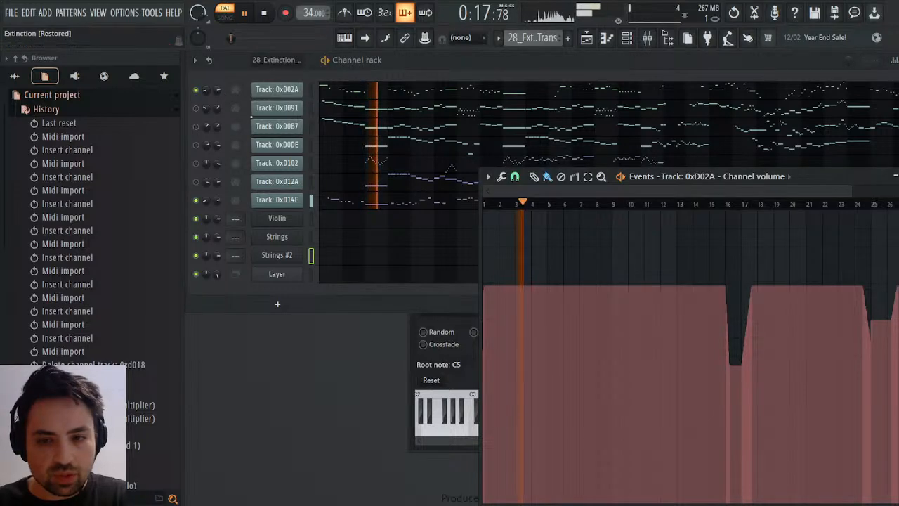
{"action": "left_click_drag", "start_coordinate": [663, 190], "coordinate": [697, 187]}
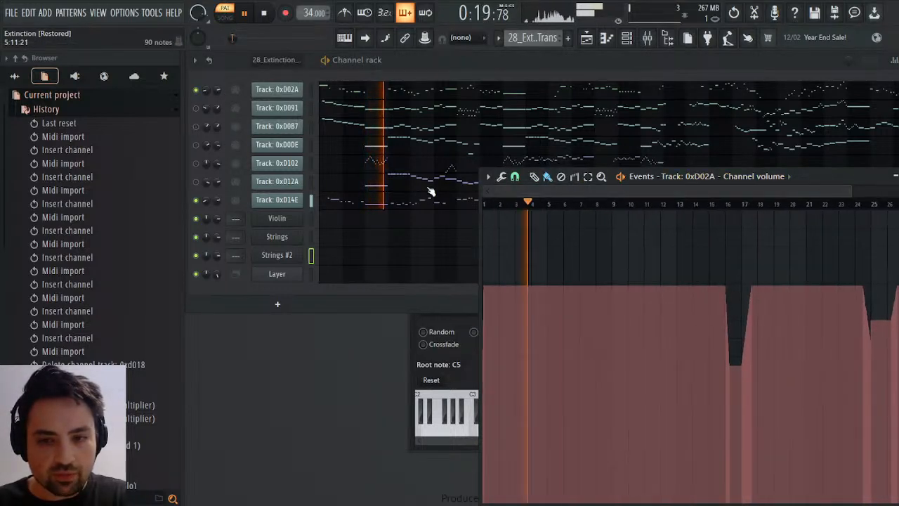
Compare the channel panning events of tracks 0xD02A and 0xD14E in the event editor.
{"action": "left_click", "coordinate": [225, 111]}
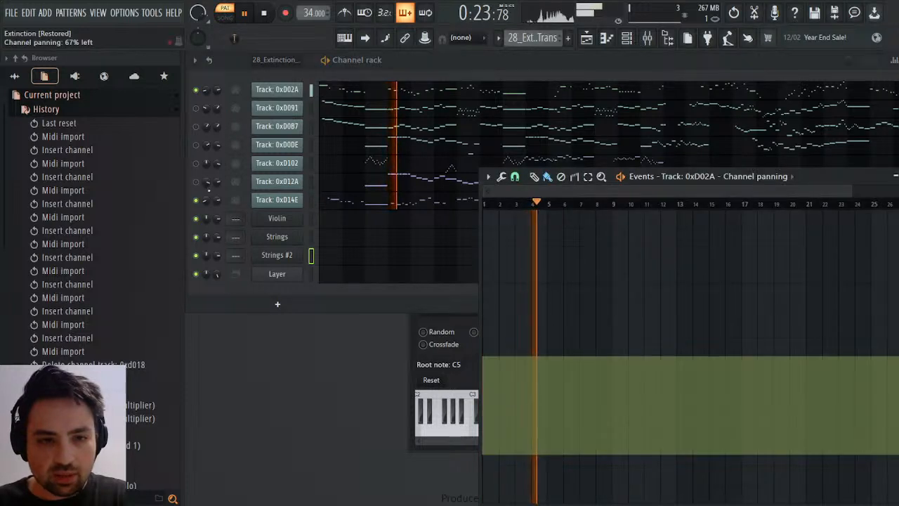
{"action": "right_click", "coordinate": [207, 201]}
{"action": "left_click", "coordinate": [235, 219]}
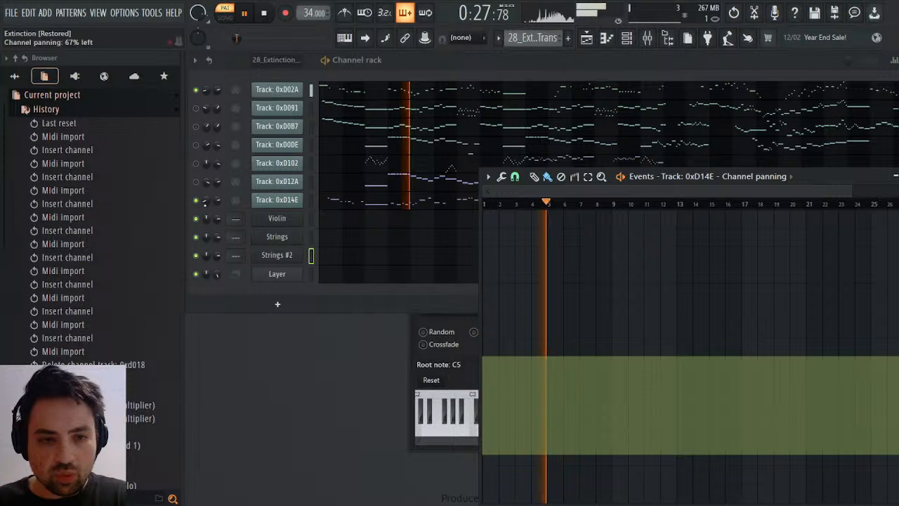
{"action": "left_click", "coordinate": [210, 208]}
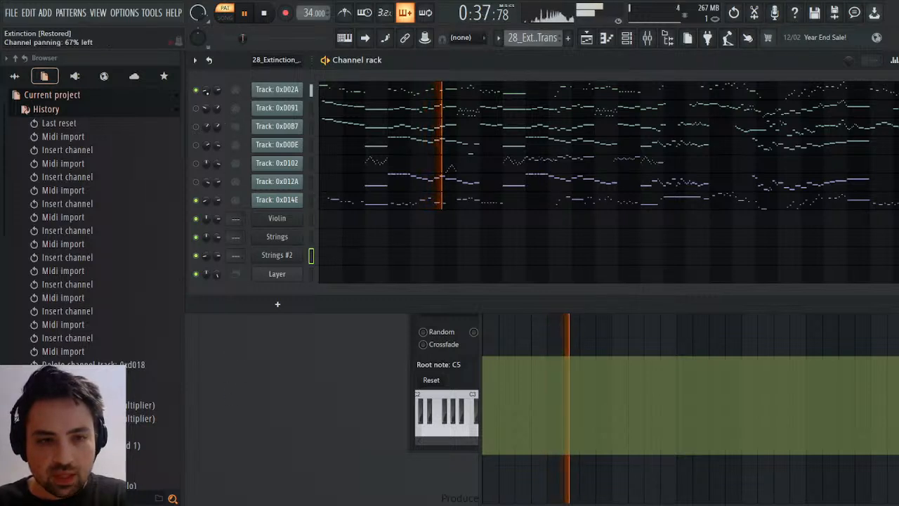
Copy the channel volume automation shared by tracks 0xD02A and 0xD14E to the Strings #2 channel in Pattern 2.
{"action": "right_click", "coordinate": [217, 90]}
{"action": "left_click", "coordinate": [230, 114]}
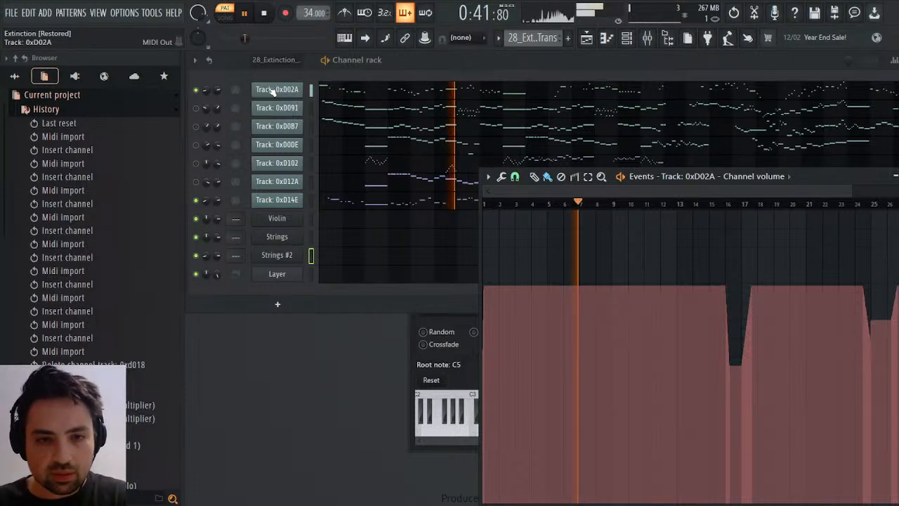
{"action": "left_click", "coordinate": [217, 201]}
{"action": "left_click", "coordinate": [236, 222]}
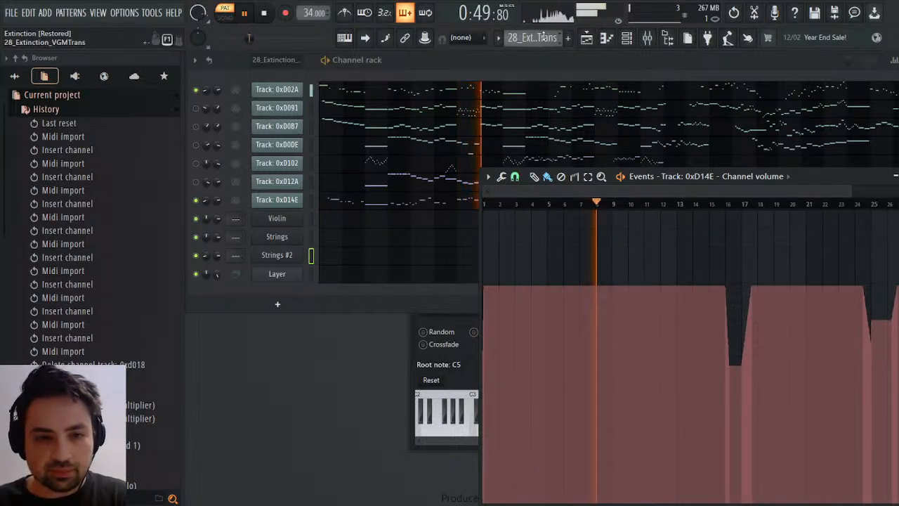
{"action": "scroll", "coordinate": [543, 35], "scroll_direction": "down", "scroll_amount": 1}
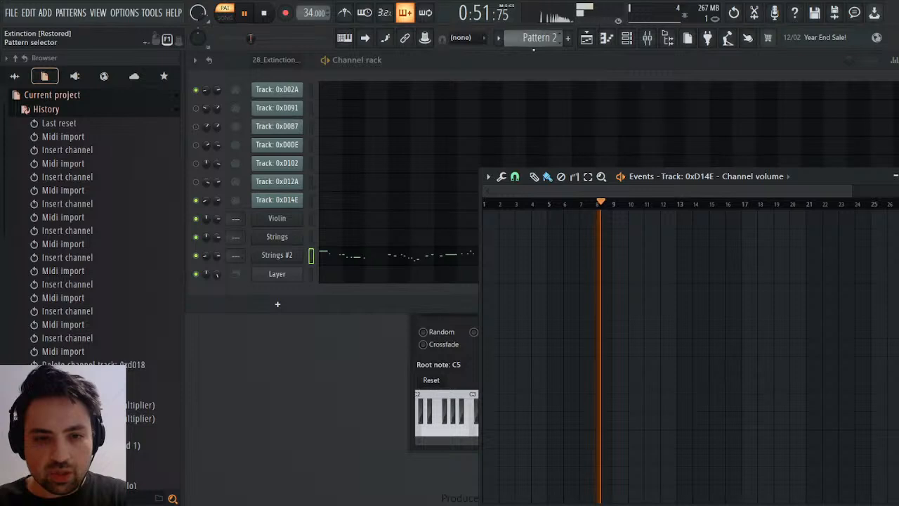
{"action": "right_click", "coordinate": [219, 256]}
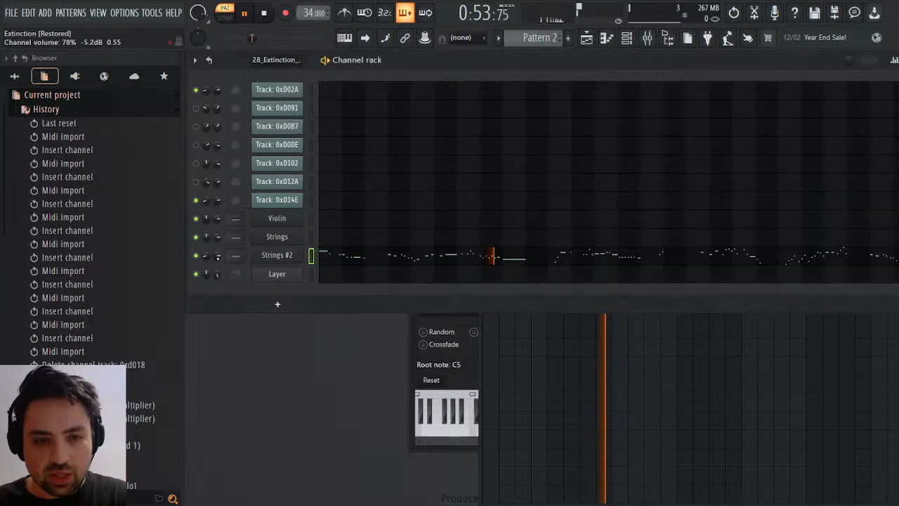
{"action": "left_click", "coordinate": [251, 290]}
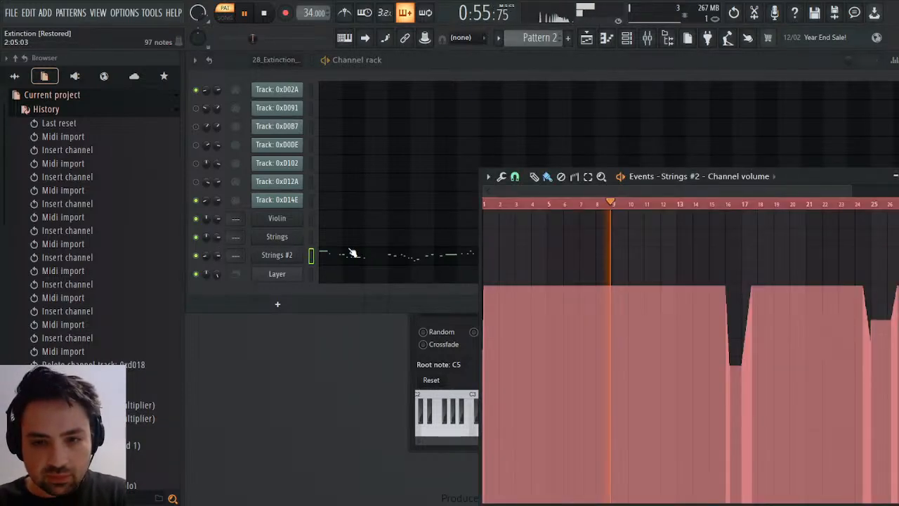
Copy the notes of track 0xD14E into the Strings #2 piano roll in Pattern 2, alongside its existing notes.
{"action": "scroll", "coordinate": [530, 40], "scroll_direction": "up", "scroll_amount": 1}
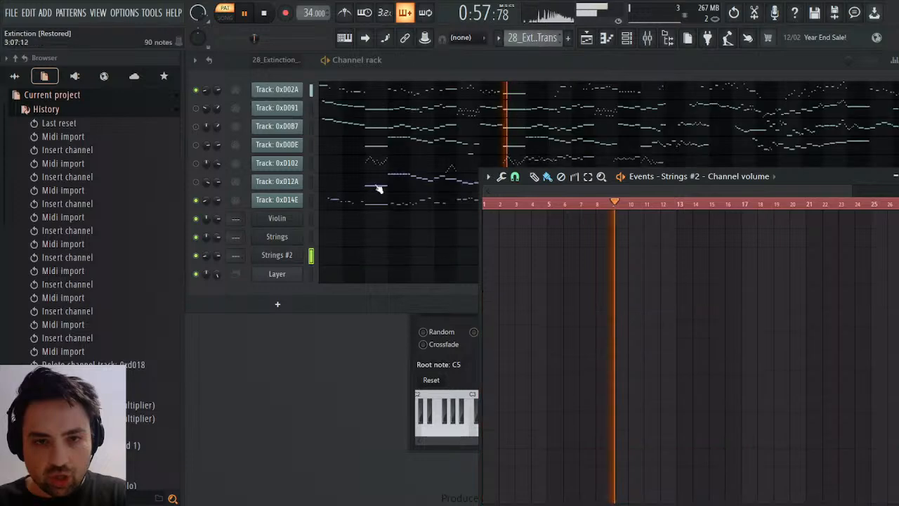
{"action": "left_click", "coordinate": [351, 201]}
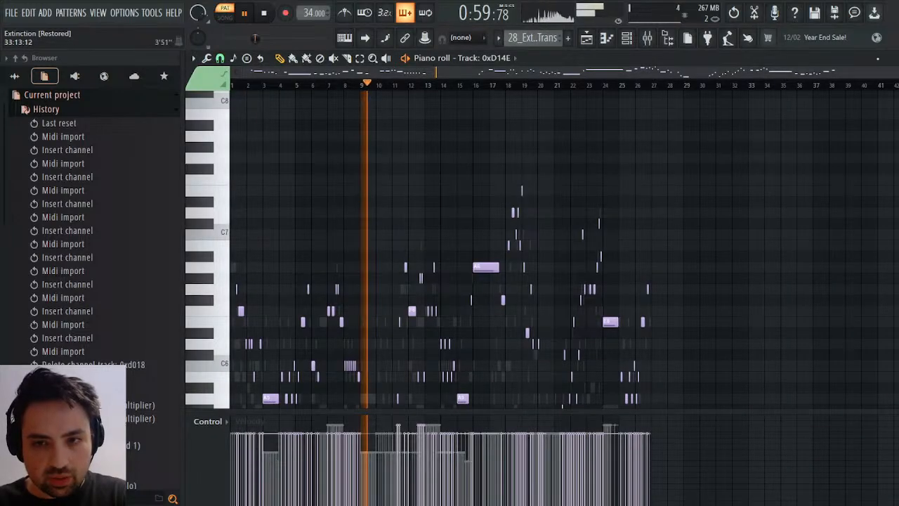
{"action": "left_click", "coordinate": [891, 58]}
{"action": "scroll", "coordinate": [506, 36], "scroll_direction": "down", "scroll_amount": 1}
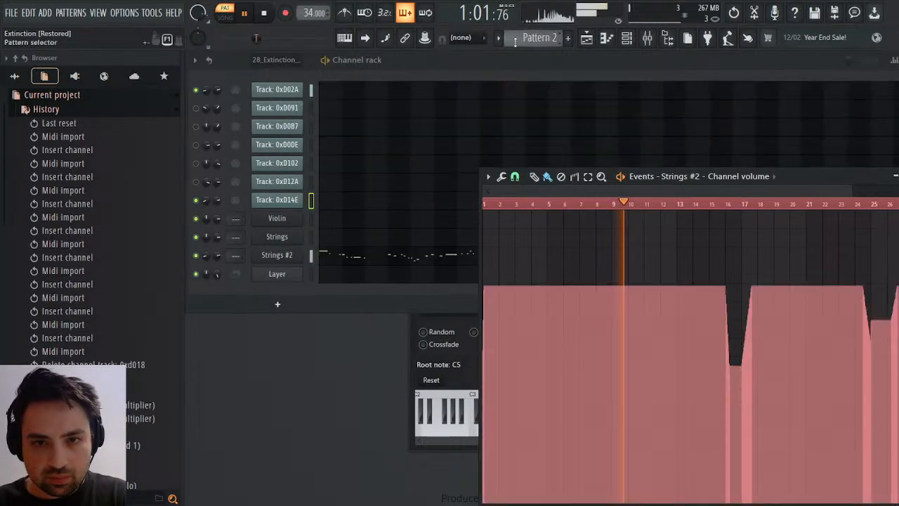
{"action": "left_click", "coordinate": [333, 256]}
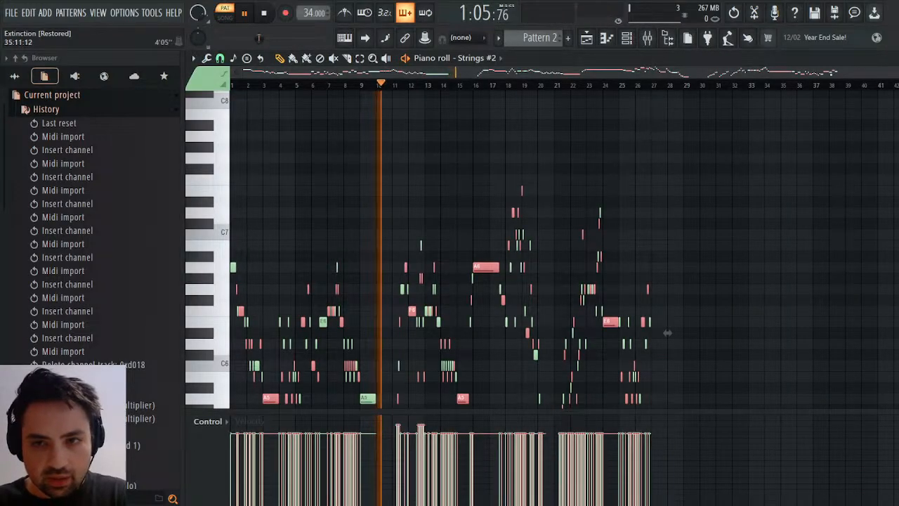
Play Pattern 2 from its first bar to hear the combined Strings #2 notes.
{"action": "left_click_drag", "start_coordinate": [890, 74], "coordinate": [235, 86]}
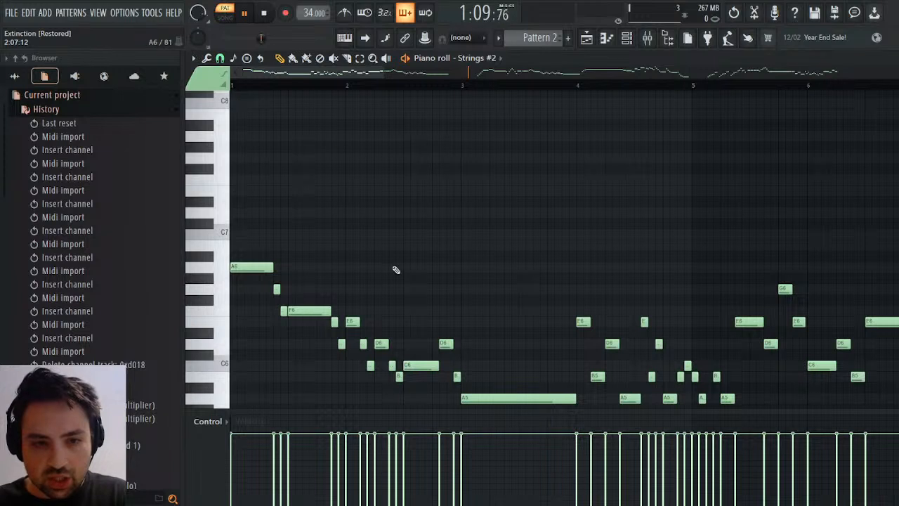
{"action": "left_click", "coordinate": [264, 14]}
{"action": "left_click", "coordinate": [244, 16]}
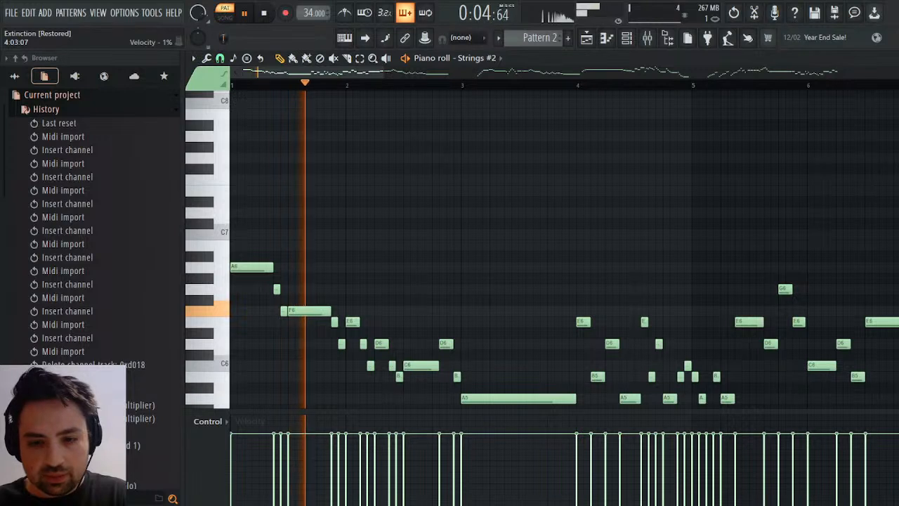
{"action": "key", "text": "space"}
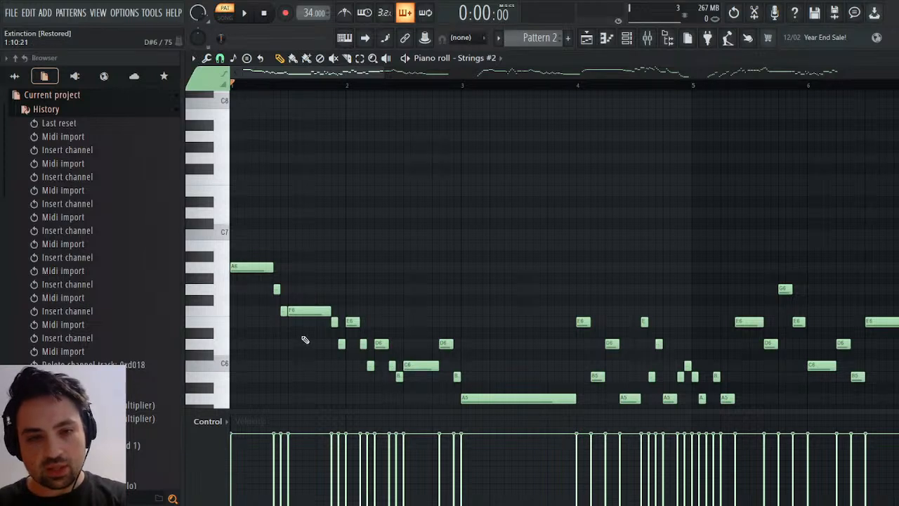
{"action": "key", "text": "space"}
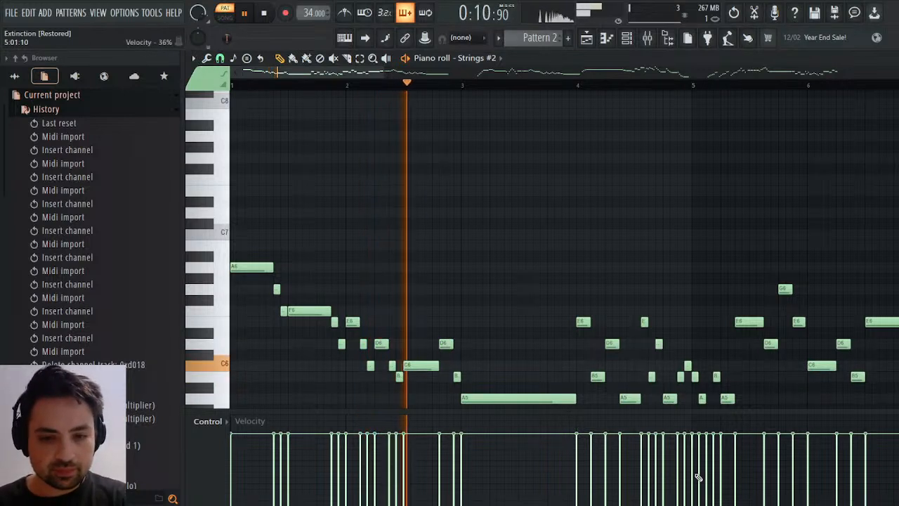
{"action": "key", "text": "space"}
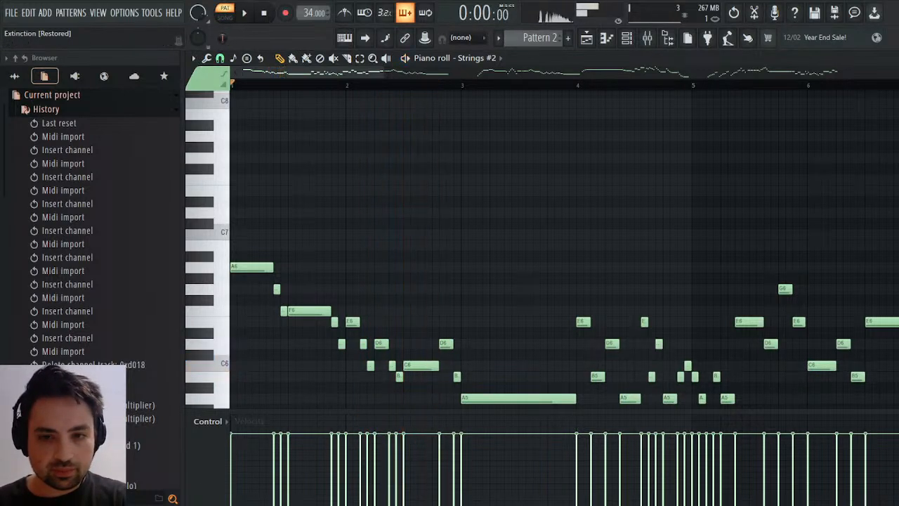
Return to the 28_Extinction pattern, mute tracks 0xD02A and 0xD14E, and unmute 0xD091 and 0xD0B7.
{"action": "key", "text": "Escape"}
{"action": "key", "text": "F6"}
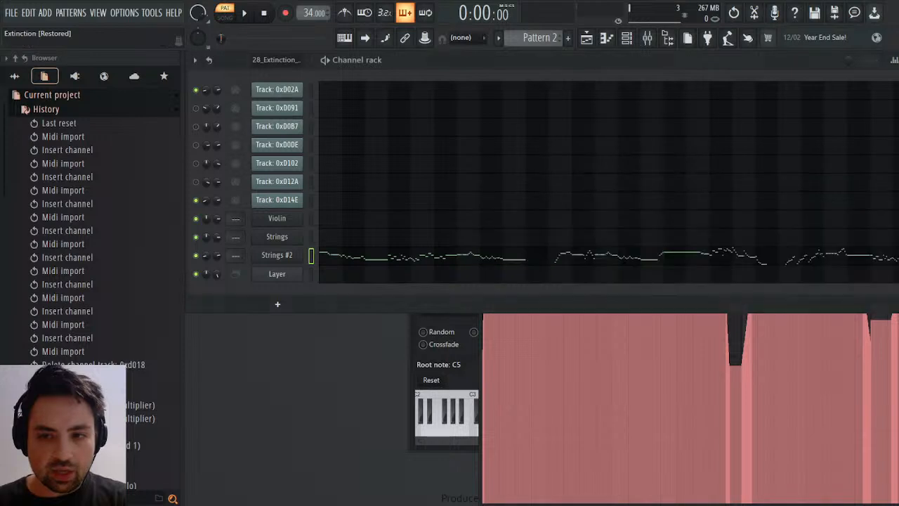
{"action": "left_click", "coordinate": [898, 407]}
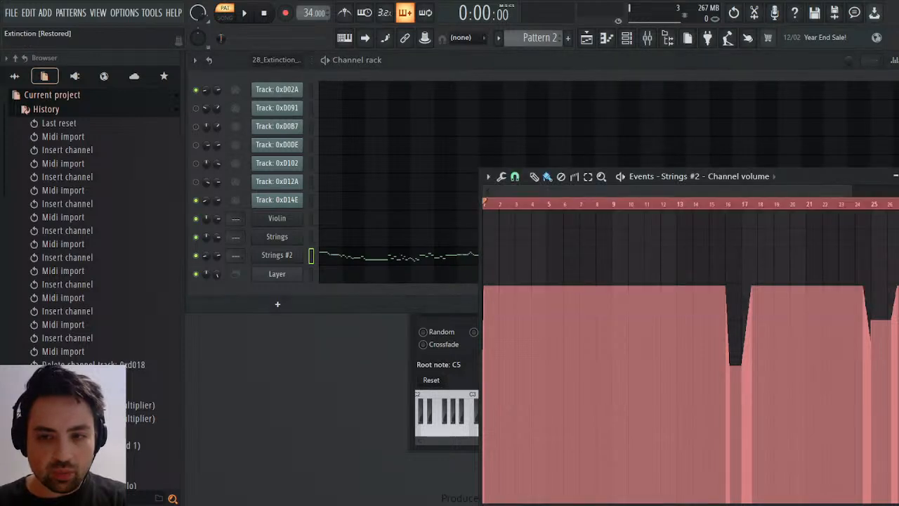
{"action": "left_click", "coordinate": [898, 175]}
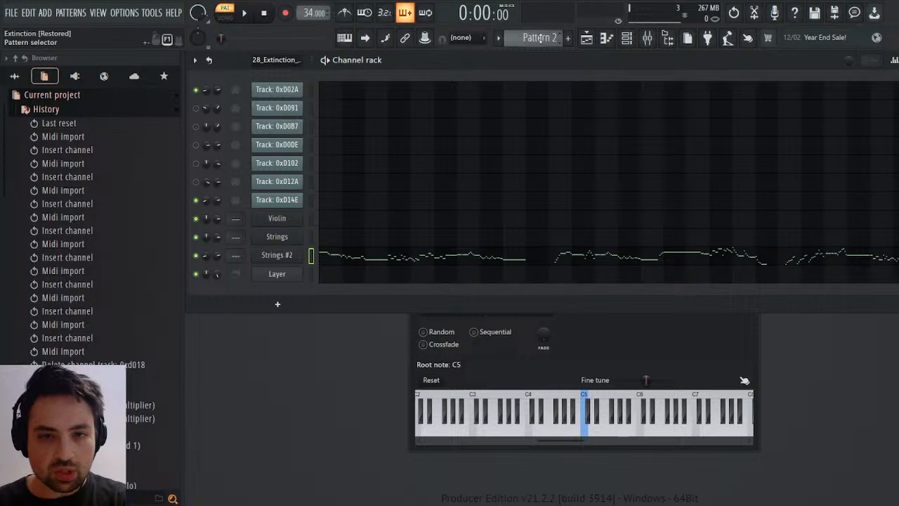
{"action": "scroll", "coordinate": [540, 37], "scroll_direction": "up", "scroll_amount": 1}
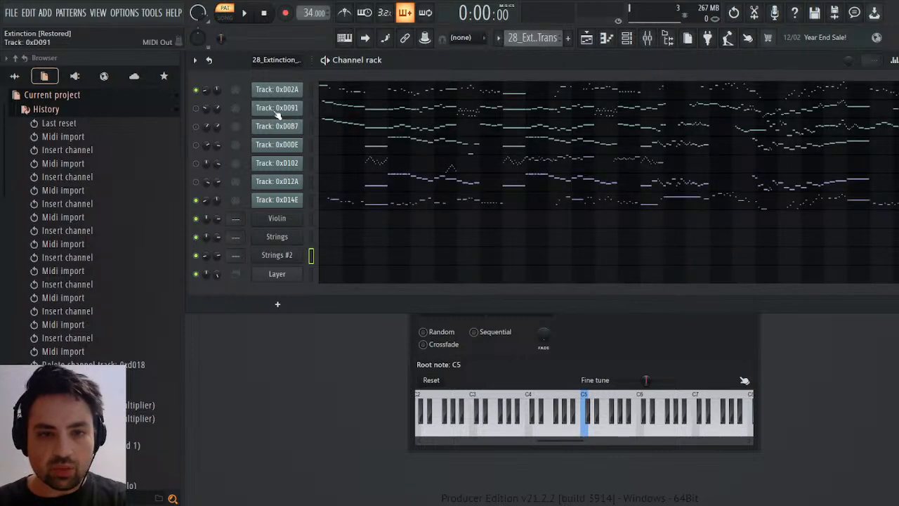
{"action": "left_click", "coordinate": [196, 89]}
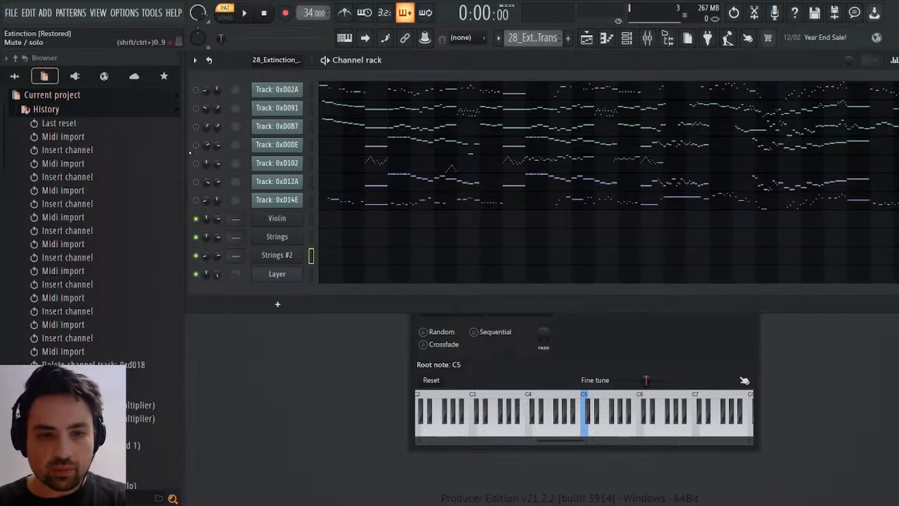
{"action": "left_click", "coordinate": [196, 108]}
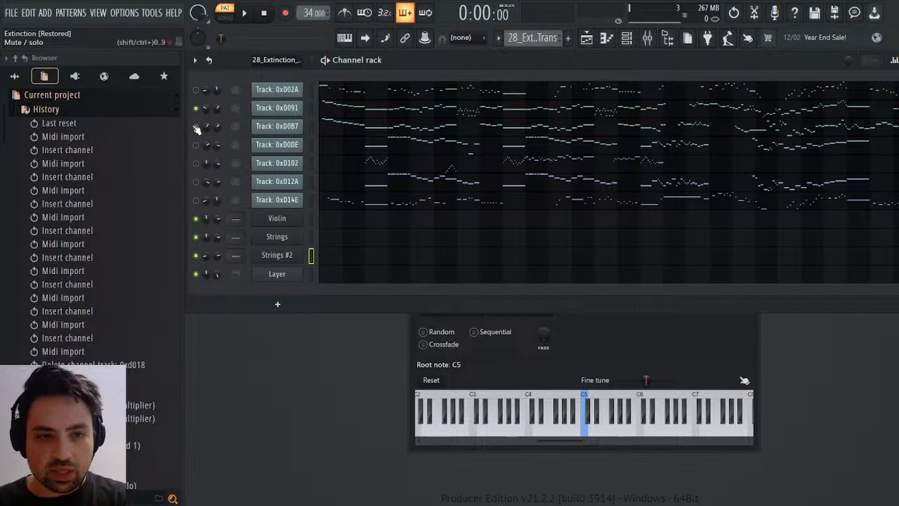
Compare the General MIDI patch events of tracks 0xD091 and 0xD0B7 in the event editor.
{"action": "left_click", "coordinate": [289, 110]}
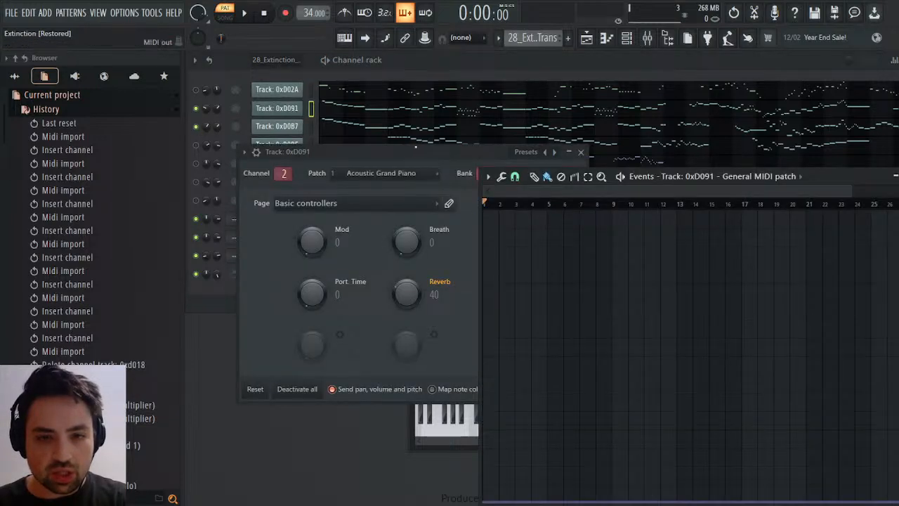
{"action": "left_click", "coordinate": [582, 154]}
{"action": "left_click", "coordinate": [582, 153]}
{"action": "left_click", "coordinate": [281, 128]}
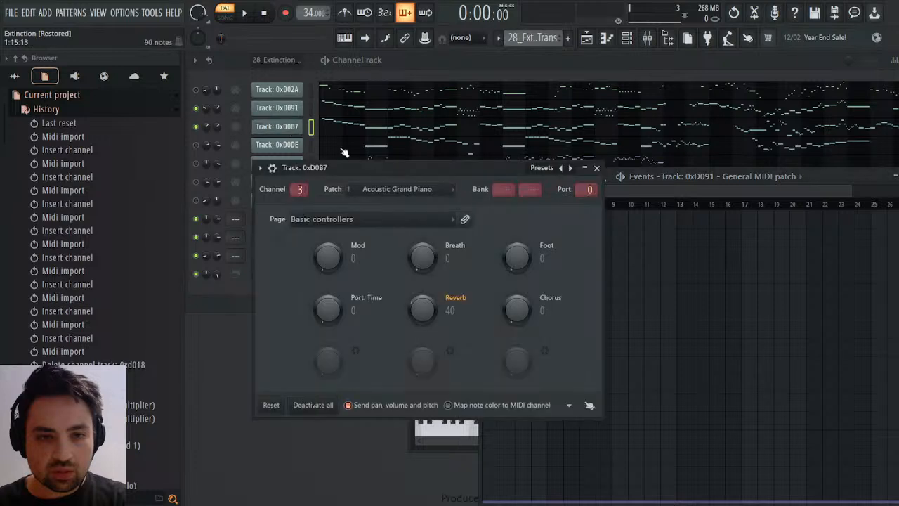
{"action": "left_click", "coordinate": [463, 218]}
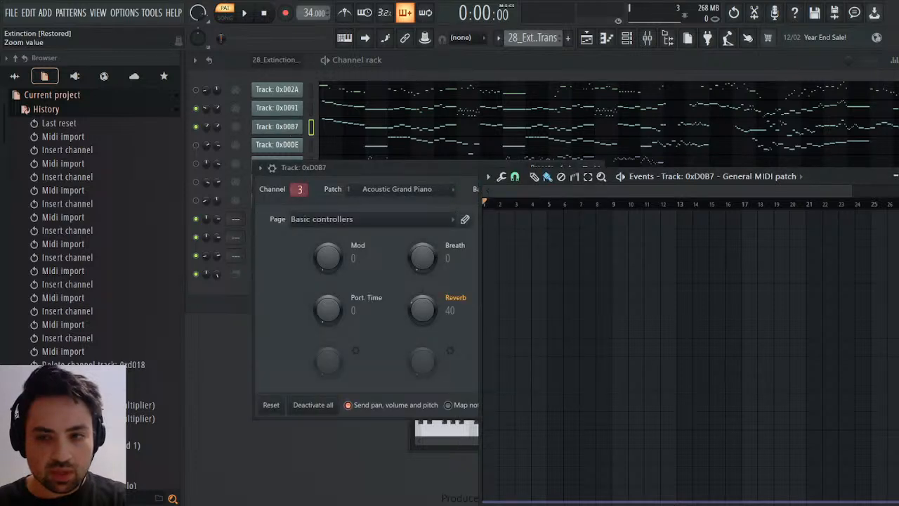
{"action": "left_click", "coordinate": [898, 177]}
{"action": "left_click", "coordinate": [599, 168]}
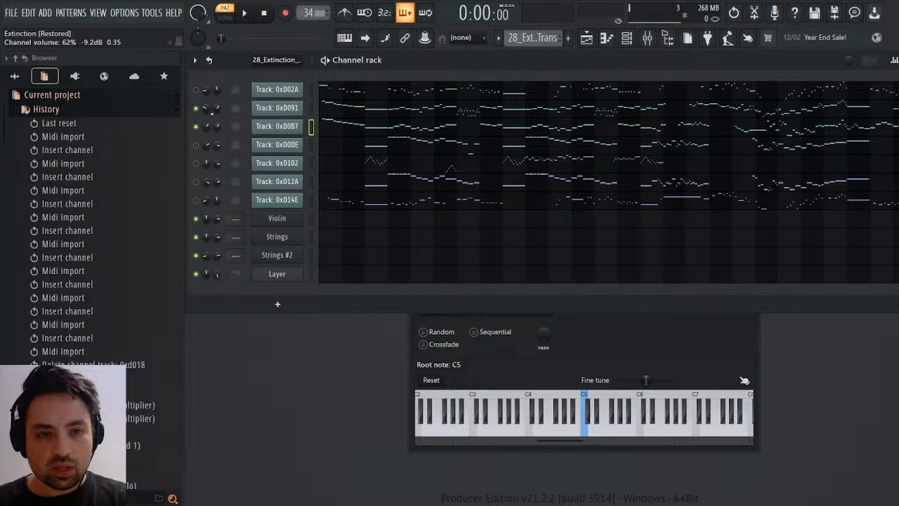
Compare the channel volume events of tracks 0xD091 and 0xD0B7 in the event editor.
{"action": "left_click", "coordinate": [311, 107]}
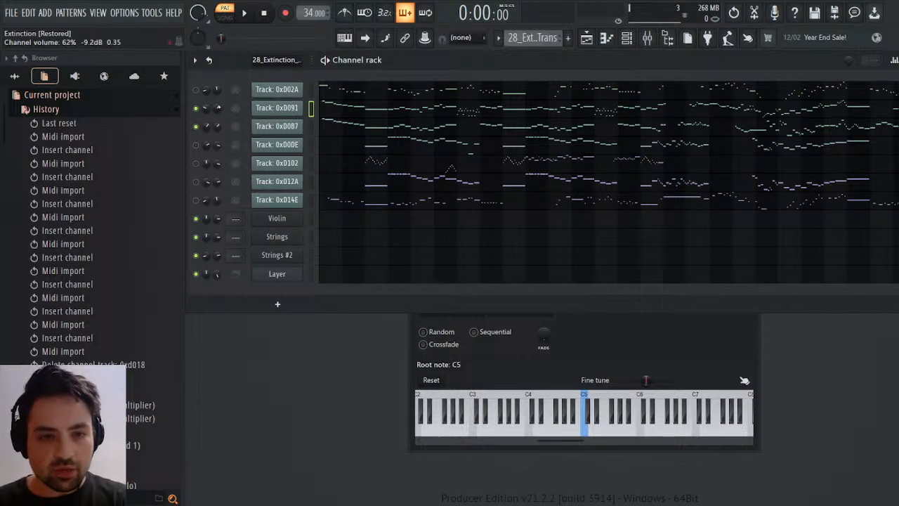
{"action": "left_click", "coordinate": [240, 125]}
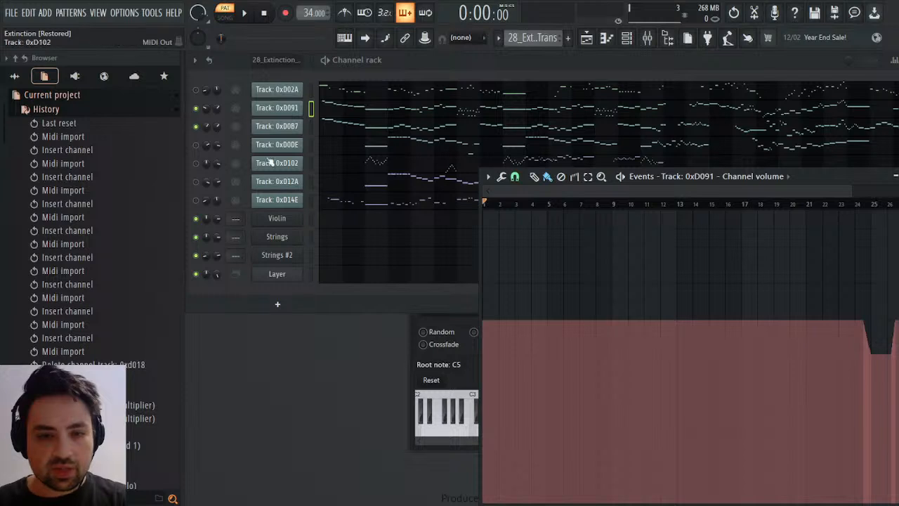
{"action": "left_click", "coordinate": [217, 123]}
{"action": "left_click", "coordinate": [249, 148]}
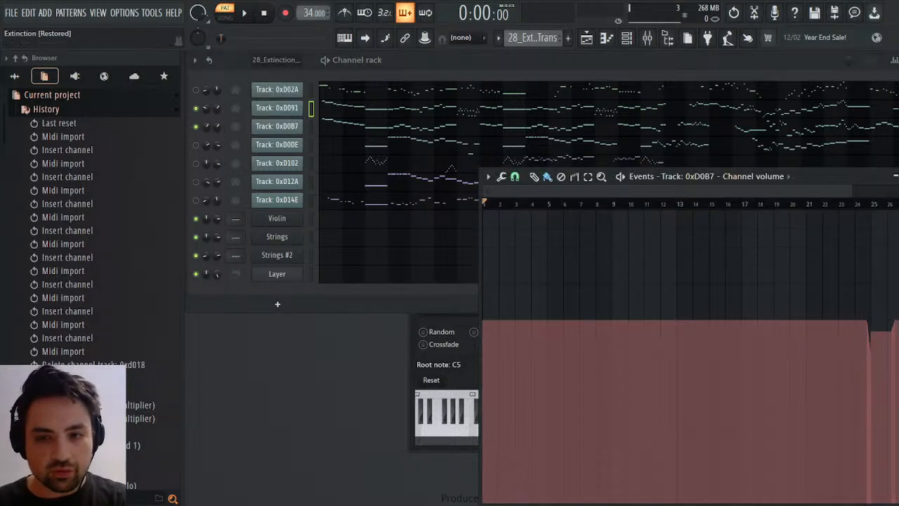
{"action": "key", "text": "Escape"}
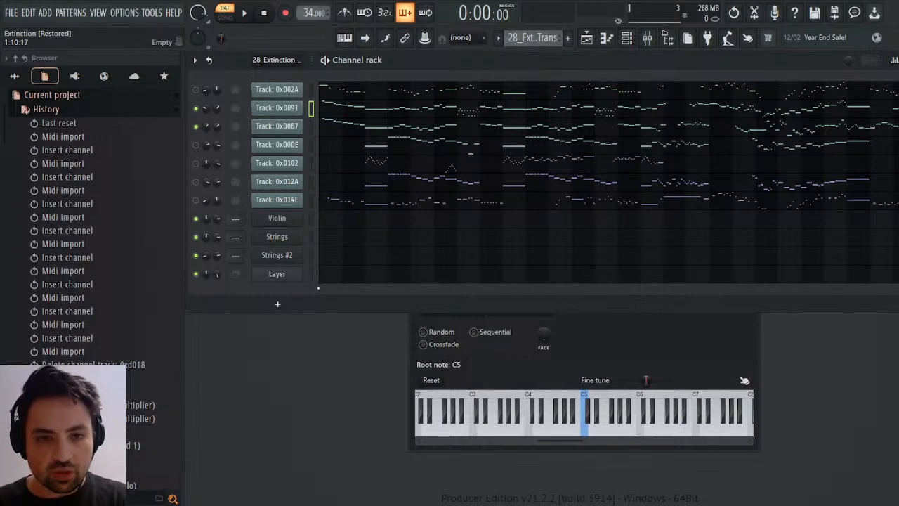
Clone the Strings #2 channel as Strings #3 and paste track 0xD091's notes into it in Pattern 3.
{"action": "left_click", "coordinate": [291, 255]}
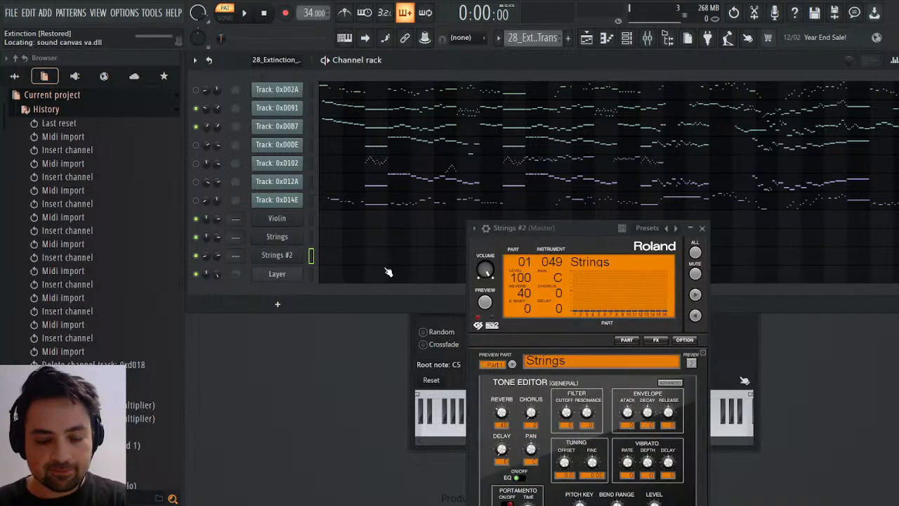
{"action": "scroll", "coordinate": [543, 38], "scroll_direction": "down", "scroll_amount": 1}
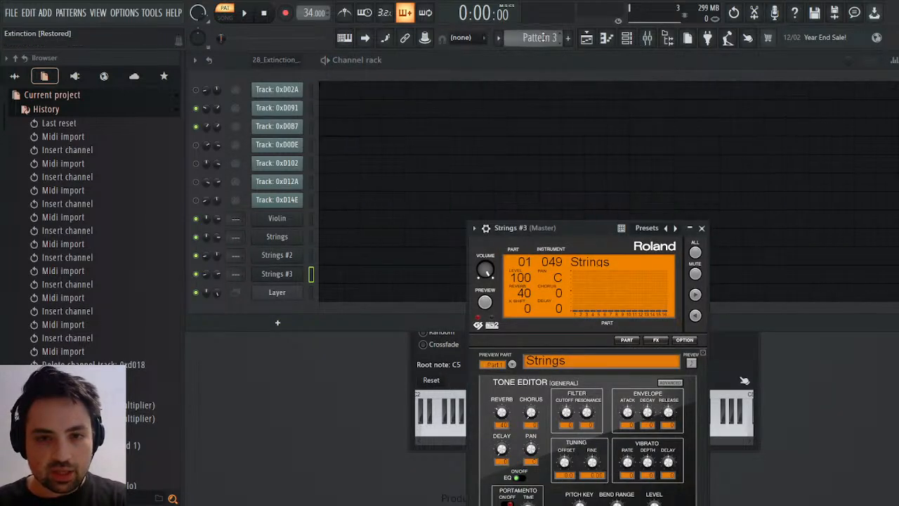
{"action": "left_click", "coordinate": [330, 280]}
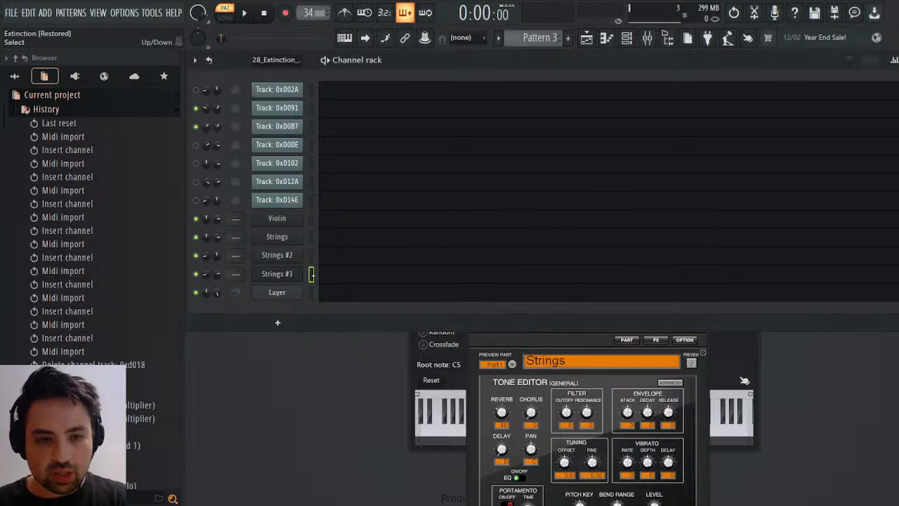
{"action": "key", "text": "ctrl+v"}
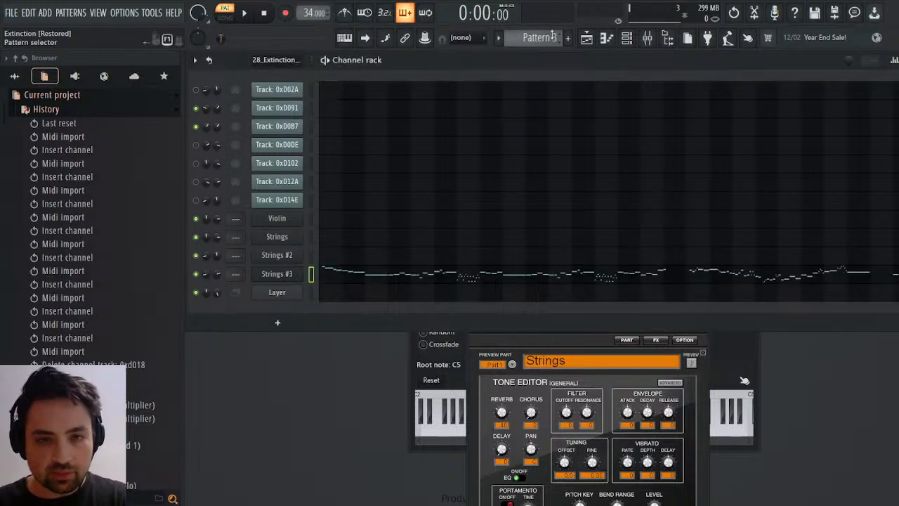
Return to the 28_Extinction pattern and copy all of track 0xD0B7's notes from its piano roll.
{"action": "scroll", "coordinate": [539, 38], "scroll_direction": "up", "scroll_amount": 1}
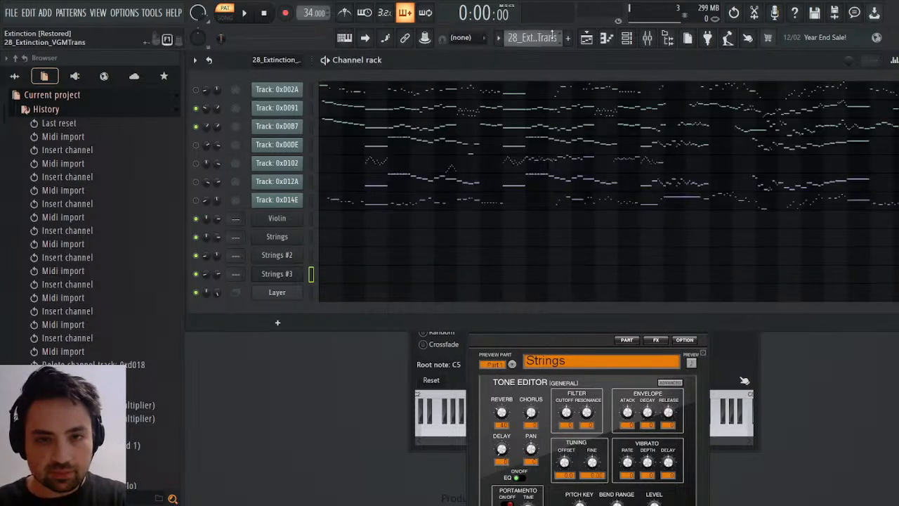
{"action": "left_click", "coordinate": [346, 132]}
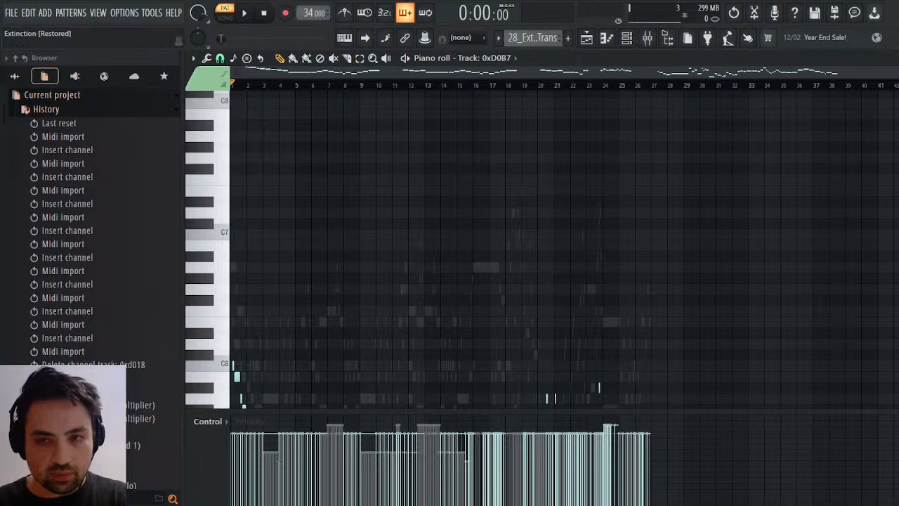
{"action": "left_click", "coordinate": [896, 58]}
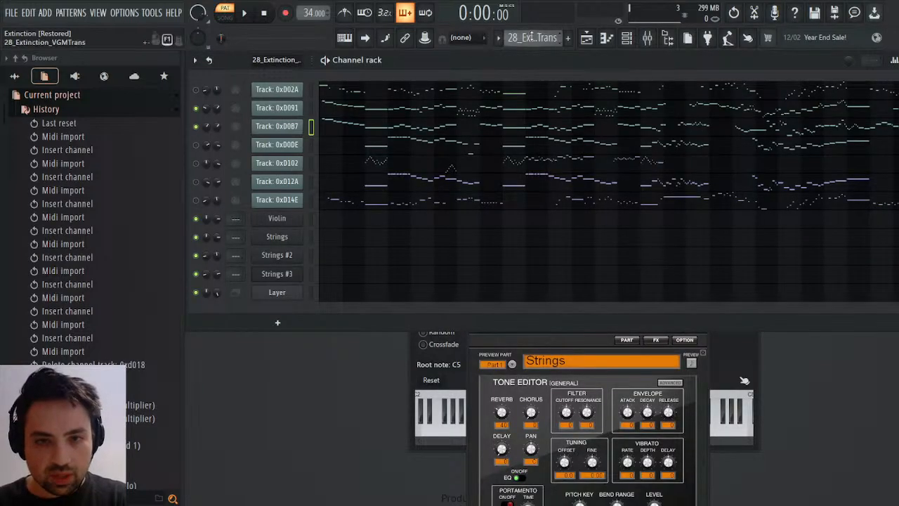
{"action": "scroll", "coordinate": [539, 38], "scroll_direction": "down", "scroll_amount": 2}
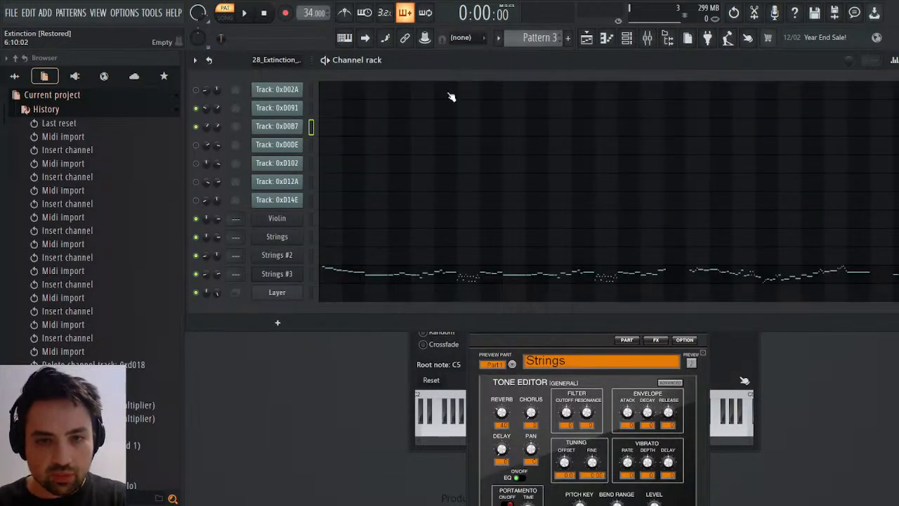
{"action": "scroll", "coordinate": [540, 38], "scroll_direction": "up", "scroll_amount": 1}
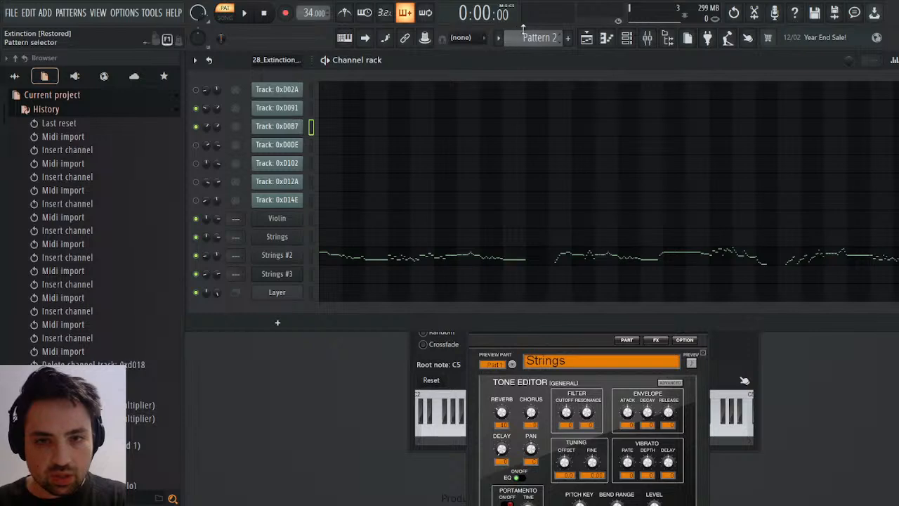
{"action": "scroll", "coordinate": [507, 42], "scroll_direction": "up", "scroll_amount": 1}
{"action": "left_click", "coordinate": [347, 129]}
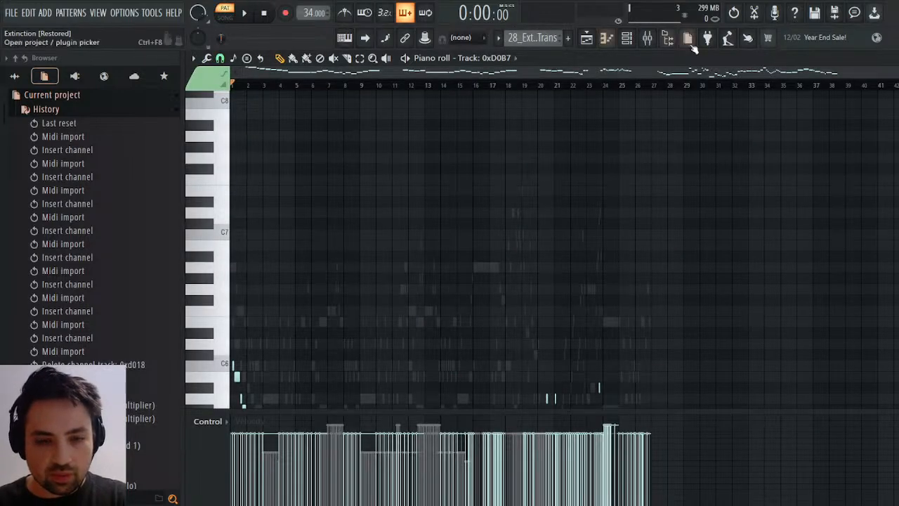
{"action": "left_click", "coordinate": [898, 58]}
Paste track 0xD0B7's notes alongside the existing notes of Strings #3 in Pattern 3 and close the piano roll.
{"action": "scroll", "coordinate": [504, 42], "scroll_direction": "down", "scroll_amount": 2}
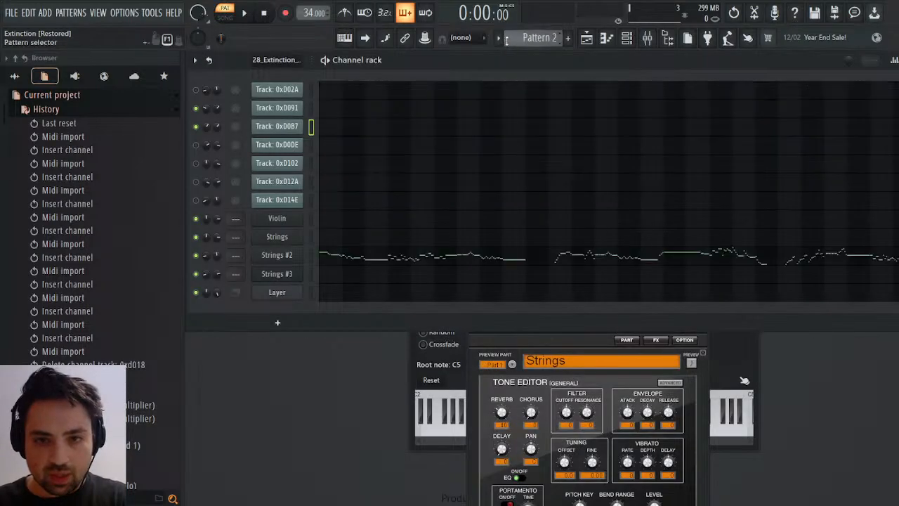
{"action": "left_click", "coordinate": [443, 277]}
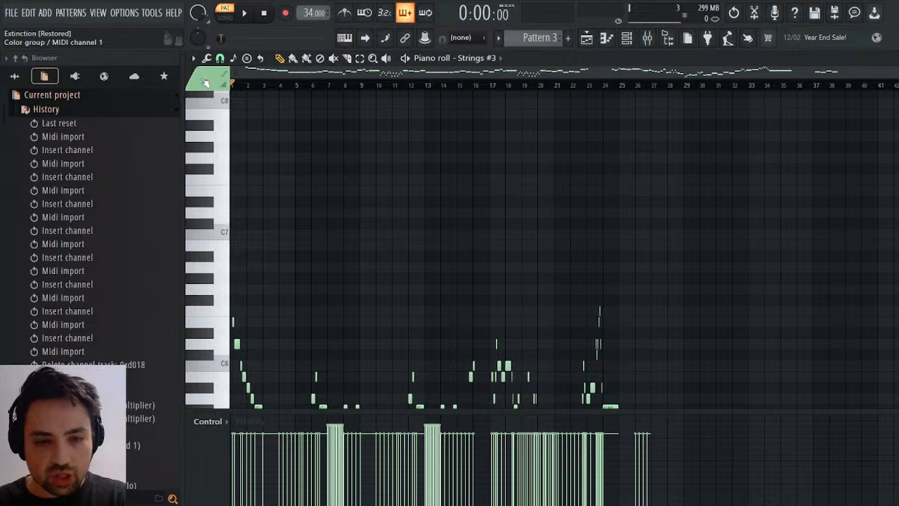
{"action": "key", "text": "ctrl+v"}
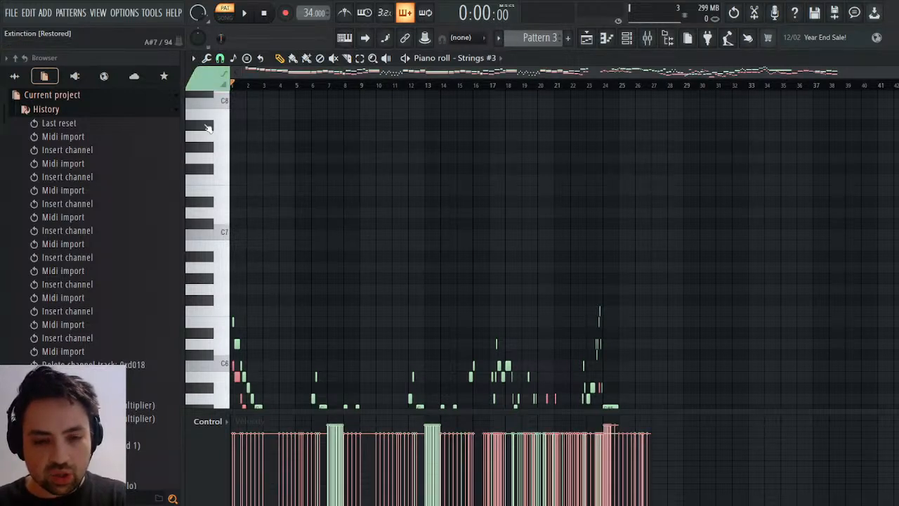
{"action": "key", "text": "ctrl+d"}
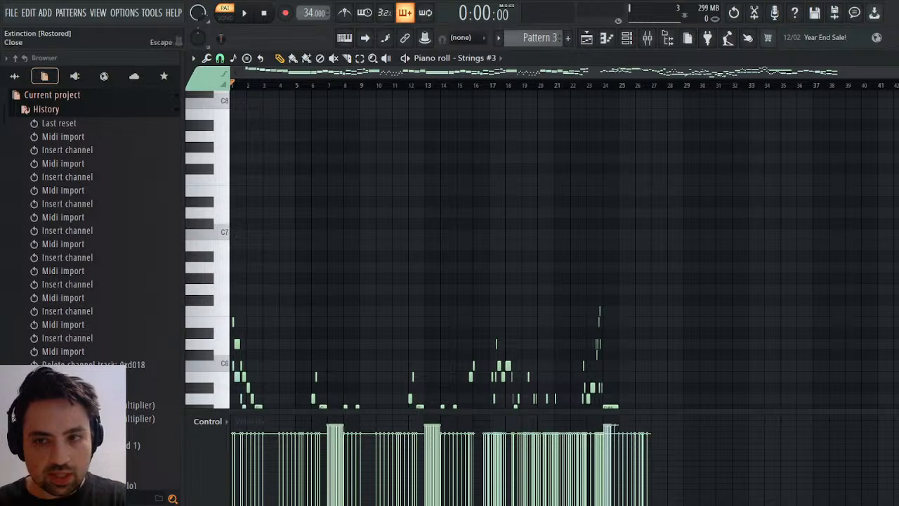
{"action": "left_click", "coordinate": [898, 59]}
Save the project and close the Strings #3 instrument and Layer windows.
{"action": "left_click", "coordinate": [277, 276]}
{"action": "left_click", "coordinate": [279, 275]}
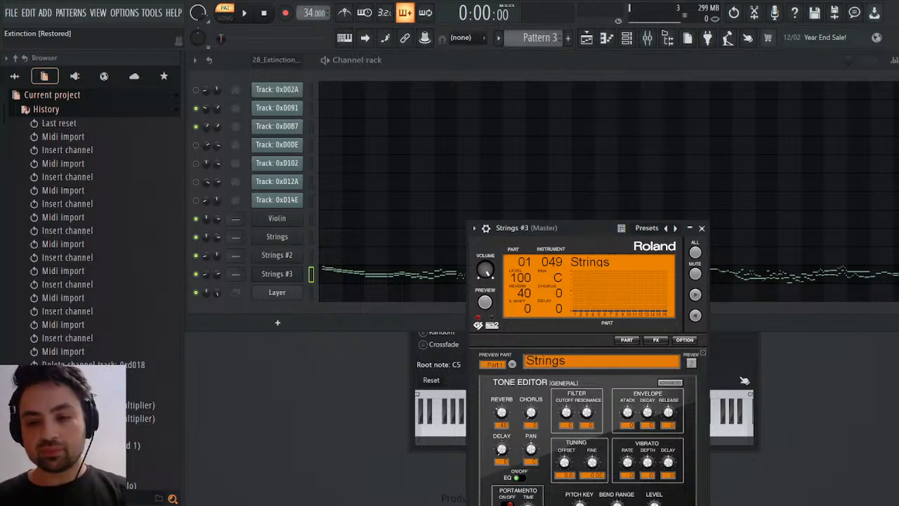
{"action": "key", "text": "ctrl+s"}
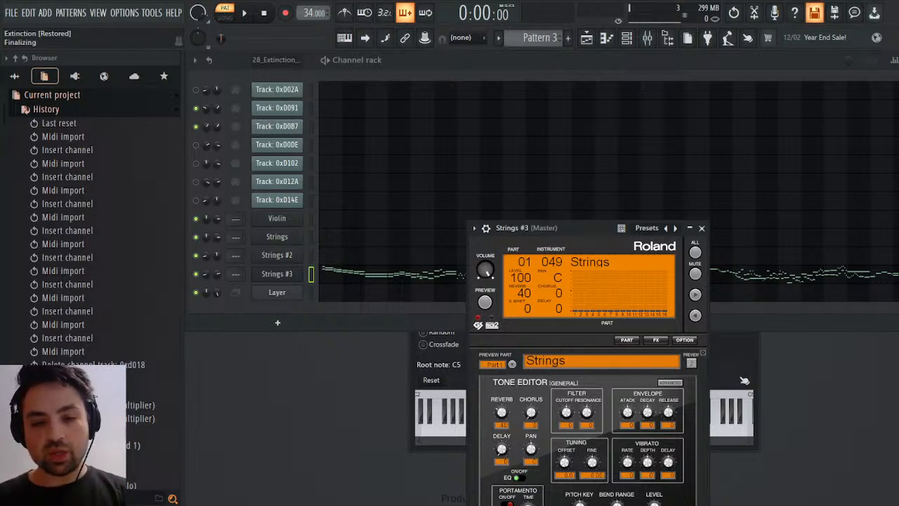
{"action": "left_click", "coordinate": [701, 228]}
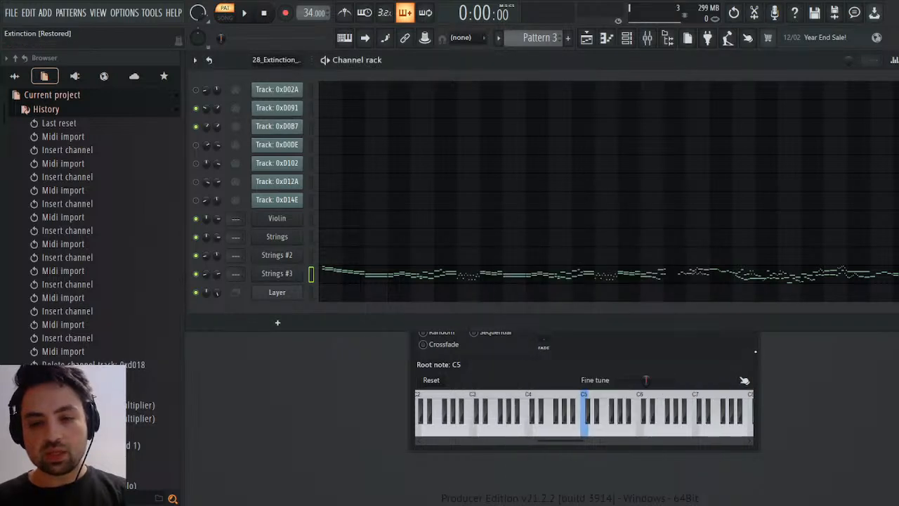
{"action": "left_click", "coordinate": [754, 169]}
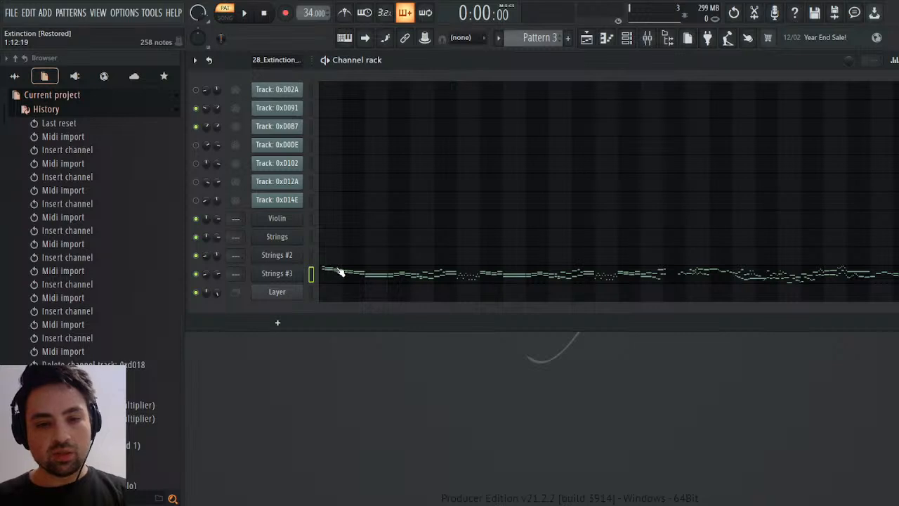
Switch the Strings #3 tone editor to Part 2 and play Pattern 3 to hear the merged parts.
{"action": "left_click", "coordinate": [244, 13]}
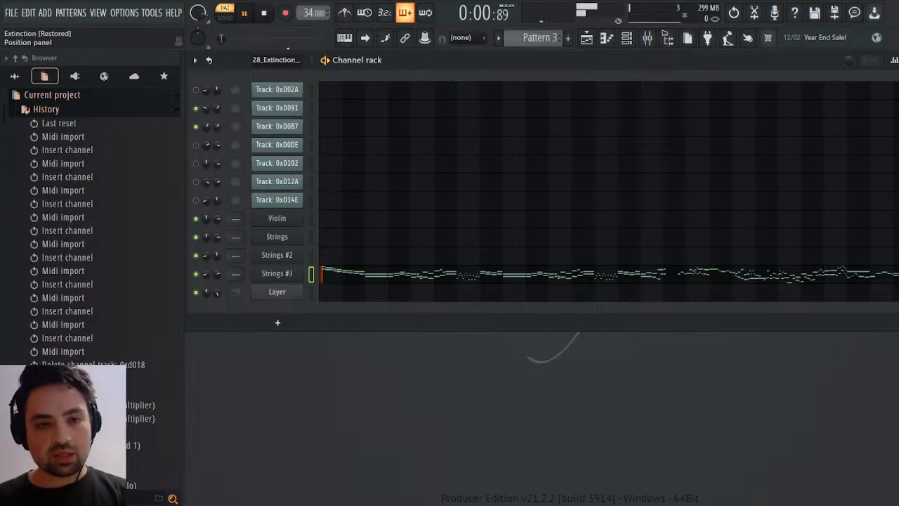
{"action": "key", "text": "space"}
{"action": "left_click", "coordinate": [277, 273]}
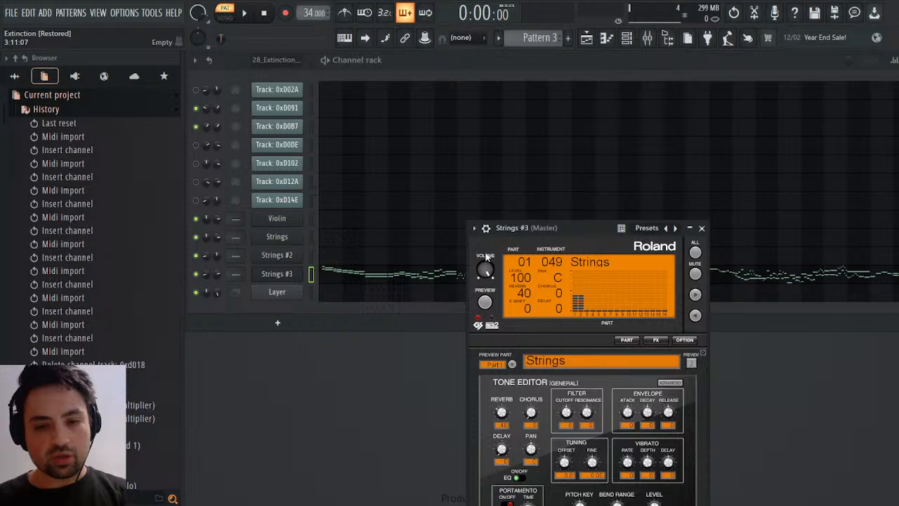
{"action": "left_click", "coordinate": [511, 364]}
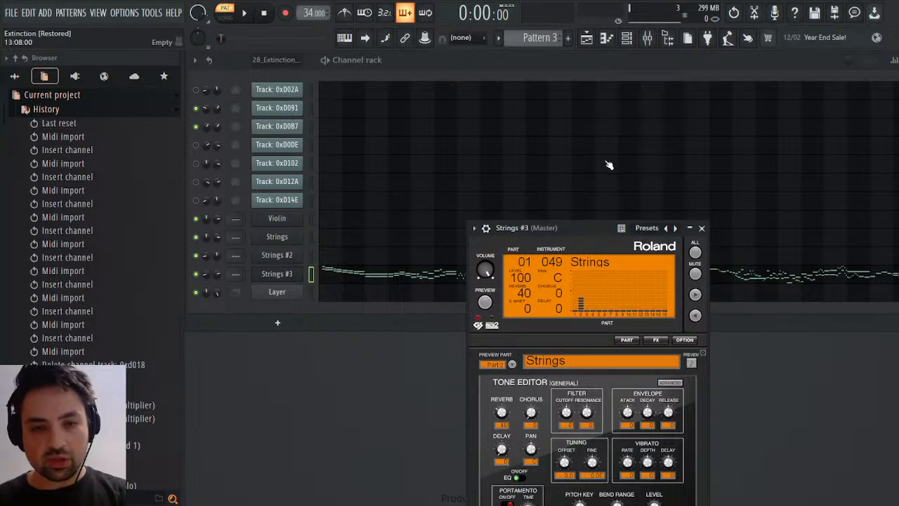
{"action": "key", "text": "space"}
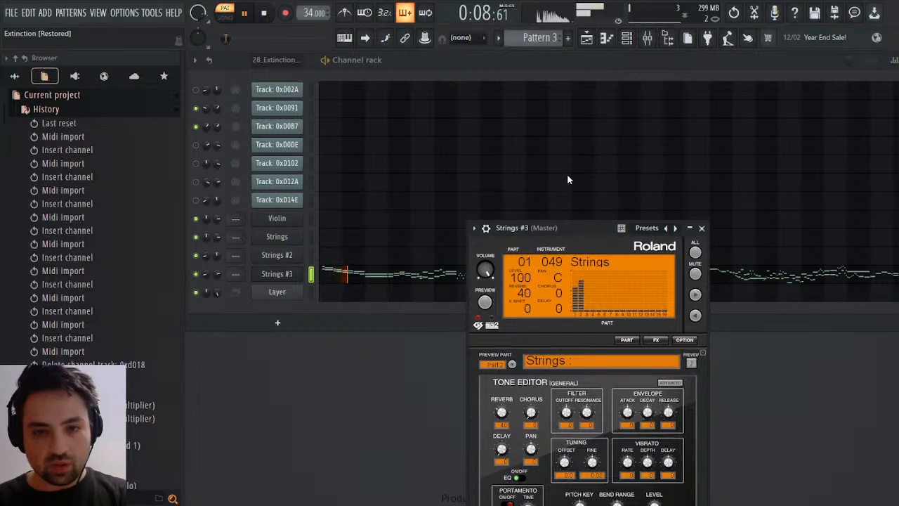
Lower the reverb of Strings #2 and set the reverb of Parts 1 and 2 in Strings #3 to 0.
{"action": "left_click", "coordinate": [277, 255]}
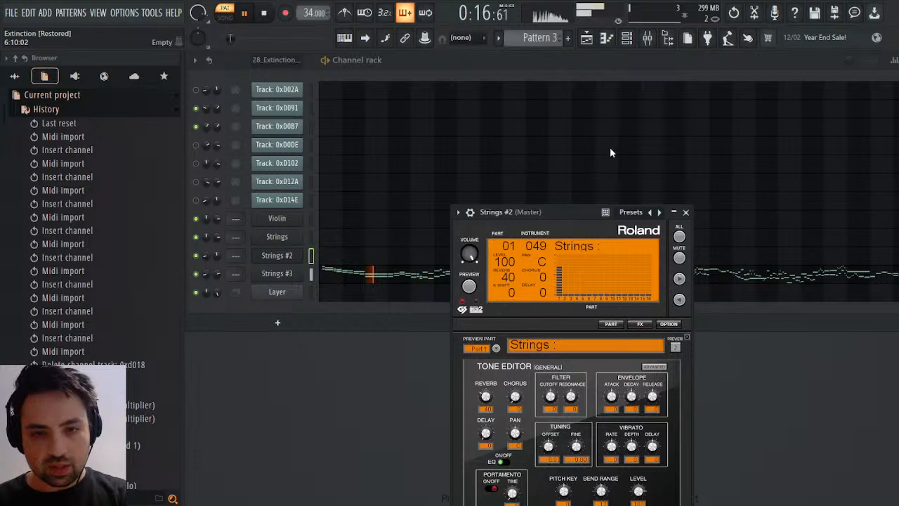
{"action": "left_click_drag", "start_coordinate": [485, 396], "coordinate": [485, 399]}
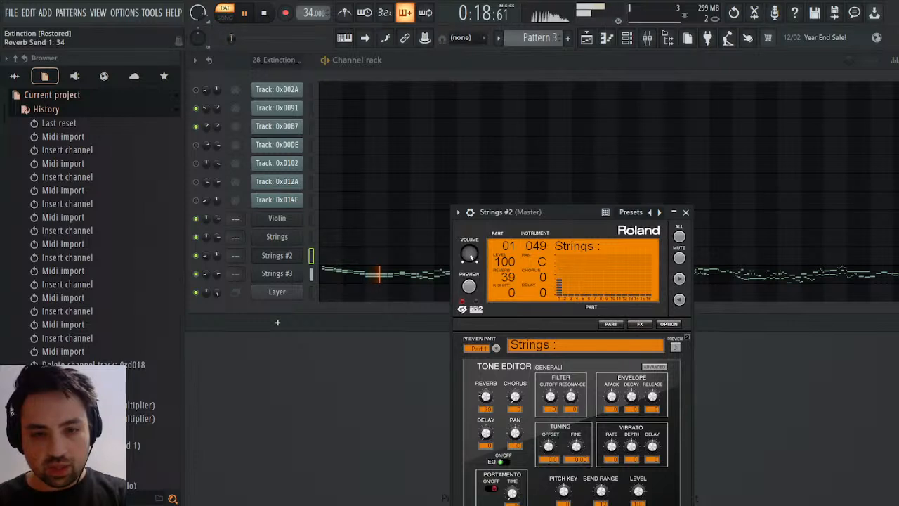
{"action": "left_click", "coordinate": [295, 275]}
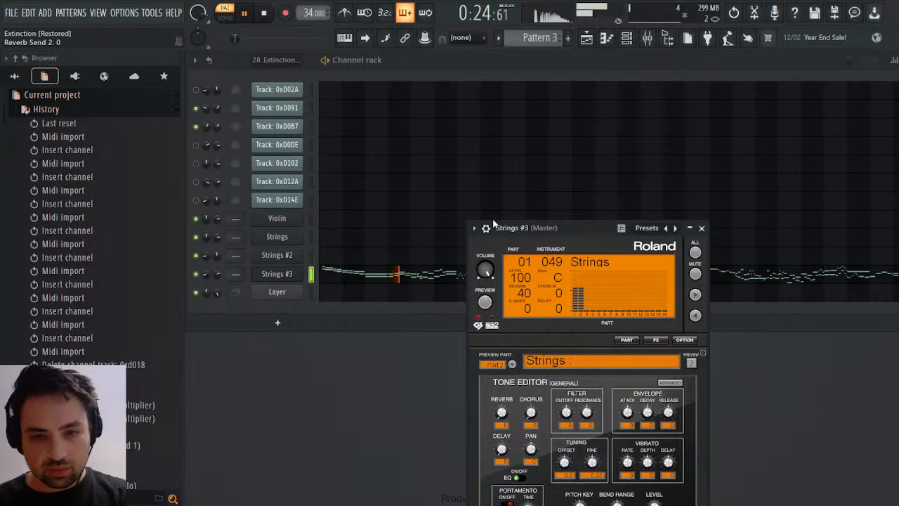
{"action": "left_click_drag", "start_coordinate": [501, 413], "coordinate": [501, 418]}
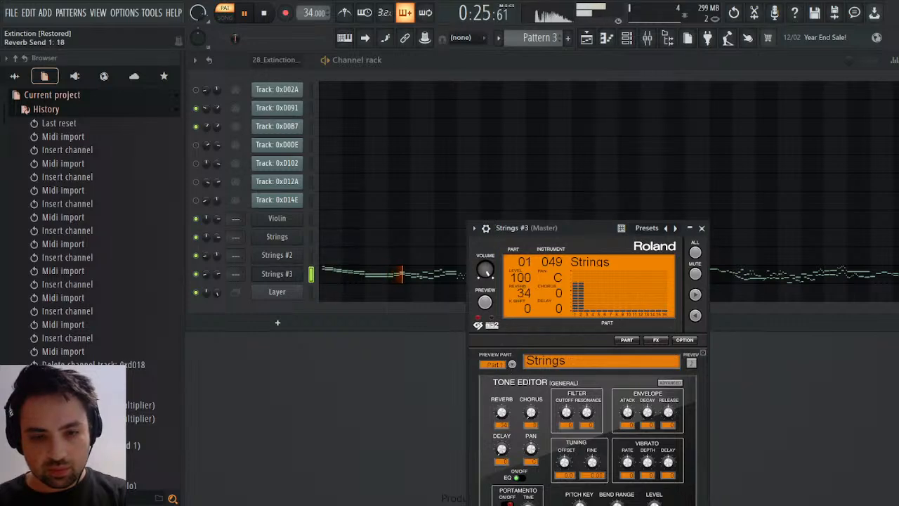
Turn down the reverb of the Strings instrument, close its window and stop playback.
{"action": "left_click", "coordinate": [277, 237]}
{"action": "left_click", "coordinate": [455, 218]}
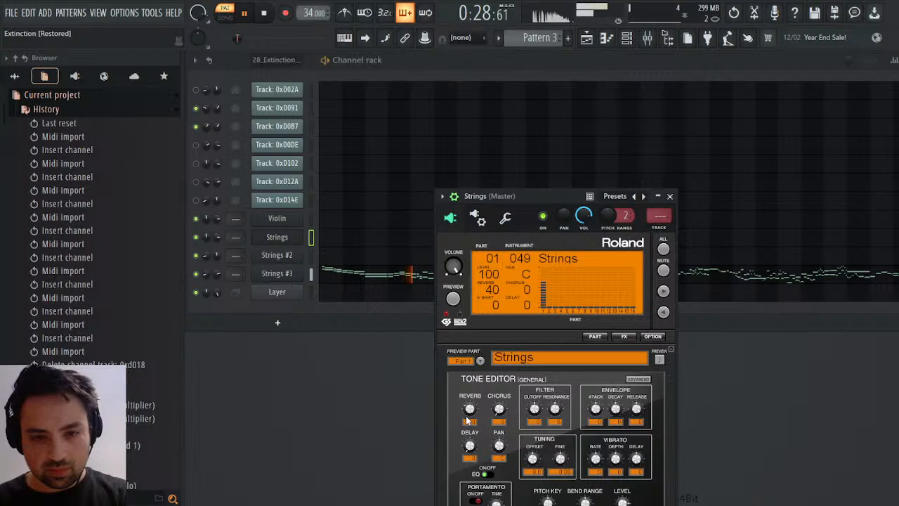
{"action": "left_click", "coordinate": [466, 416]}
{"action": "left_click", "coordinate": [669, 196]}
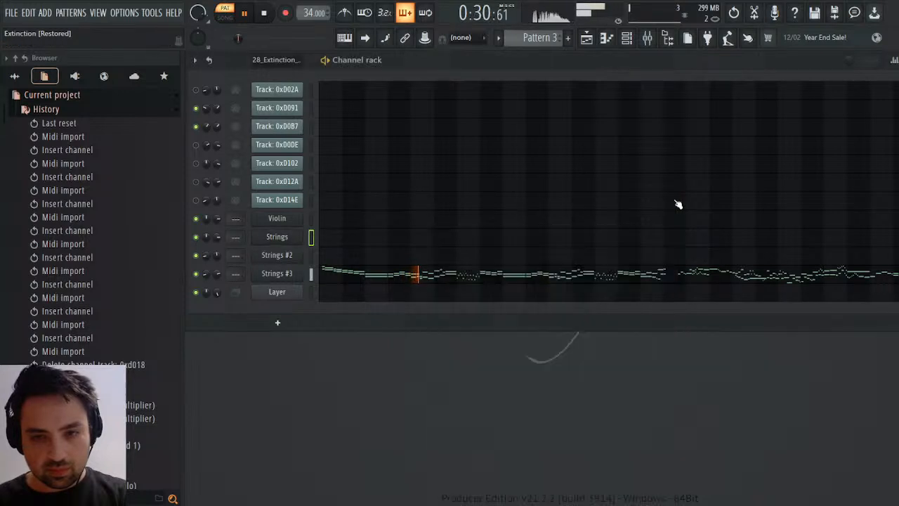
{"action": "key", "text": "space"}
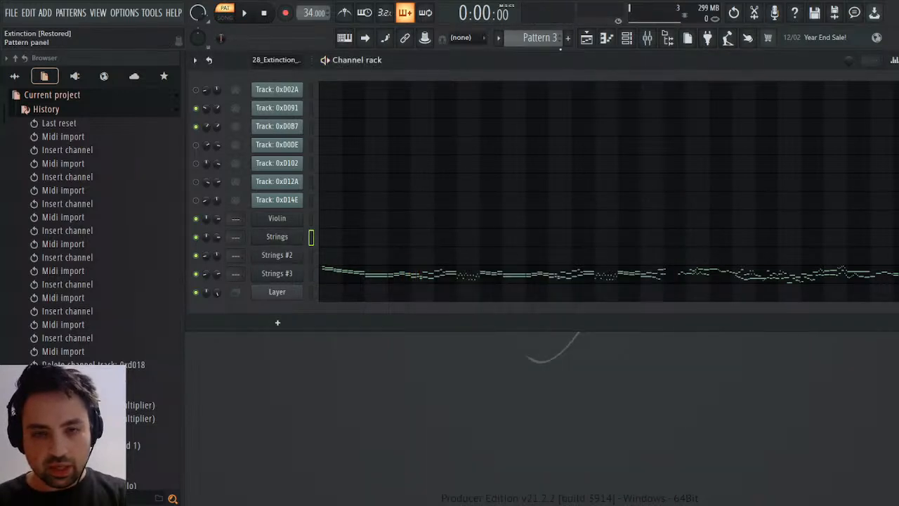
Centre the Strings #3 channel's panning and copy track 0xD091's channel volume events from the 28_Extinction pattern.
{"action": "scroll", "coordinate": [554, 38], "scroll_direction": "down", "scroll_amount": 1}
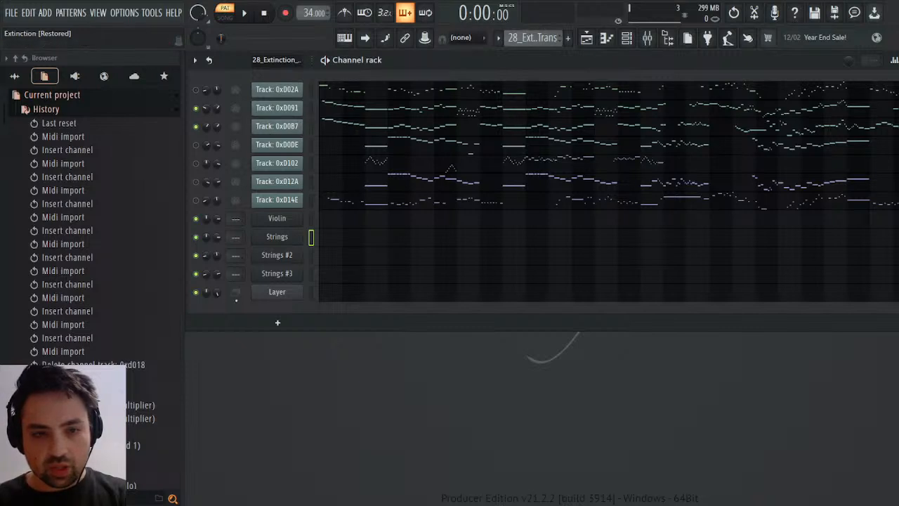
{"action": "left_click_drag", "start_coordinate": [205, 273], "coordinate": [205, 288]}
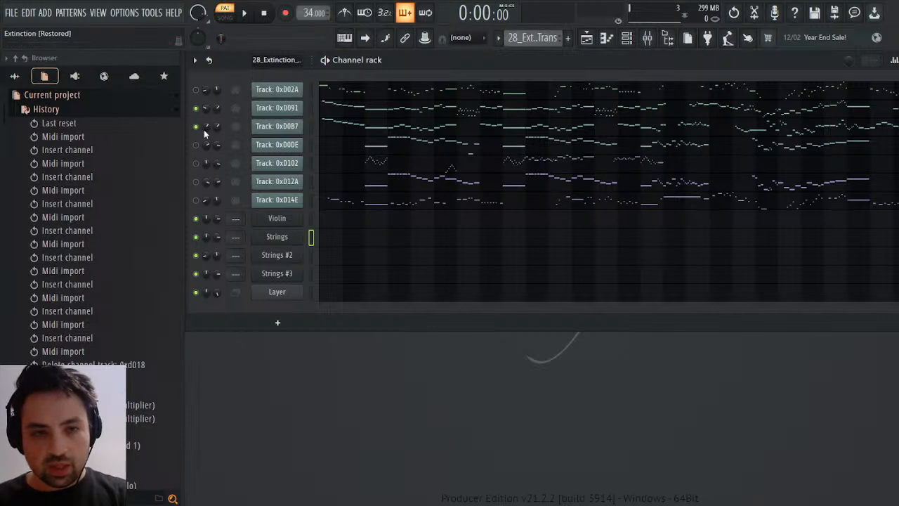
{"action": "right_click", "coordinate": [217, 108]}
{"action": "left_click", "coordinate": [235, 140]}
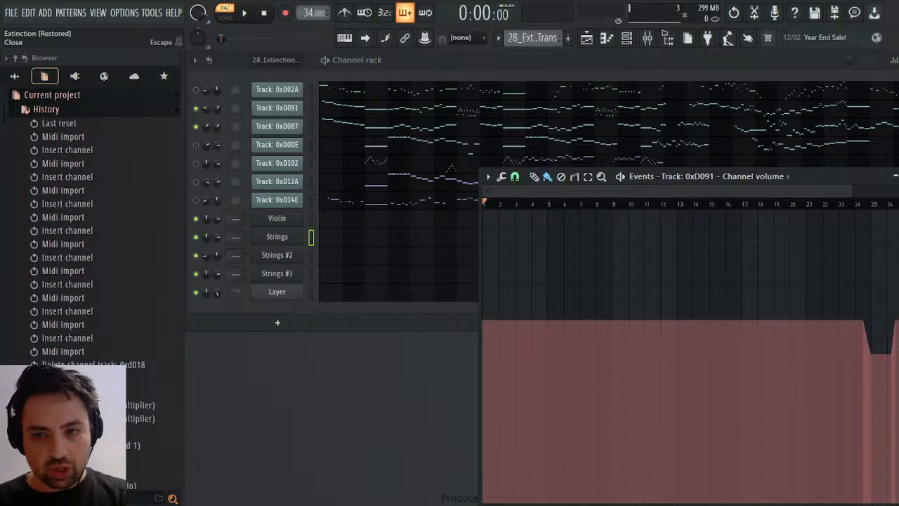
{"action": "left_click", "coordinate": [898, 176]}
Paste the copied volume events into the Volume 1 parameter of Strings #3 in Pattern 3.
{"action": "scroll", "coordinate": [528, 40], "scroll_direction": "down", "scroll_amount": 1}
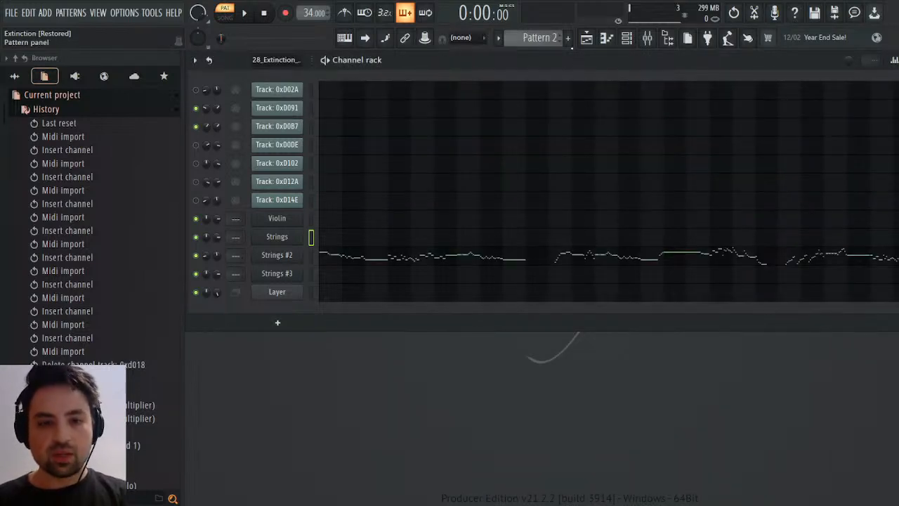
{"action": "scroll", "coordinate": [552, 35], "scroll_direction": "down", "scroll_amount": 1}
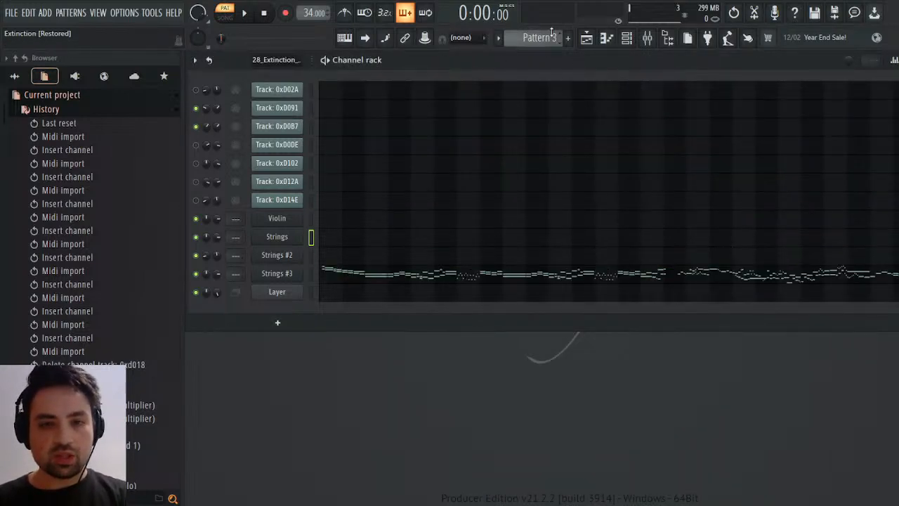
{"action": "left_click", "coordinate": [46, 110]}
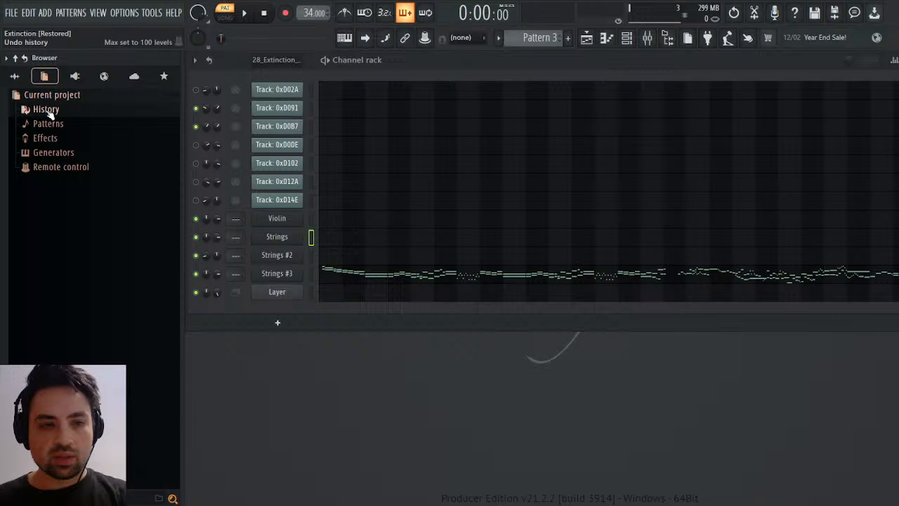
{"action": "left_click", "coordinate": [50, 151]}
{"action": "scroll", "coordinate": [62, 181], "scroll_direction": "down", "scroll_amount": 3}
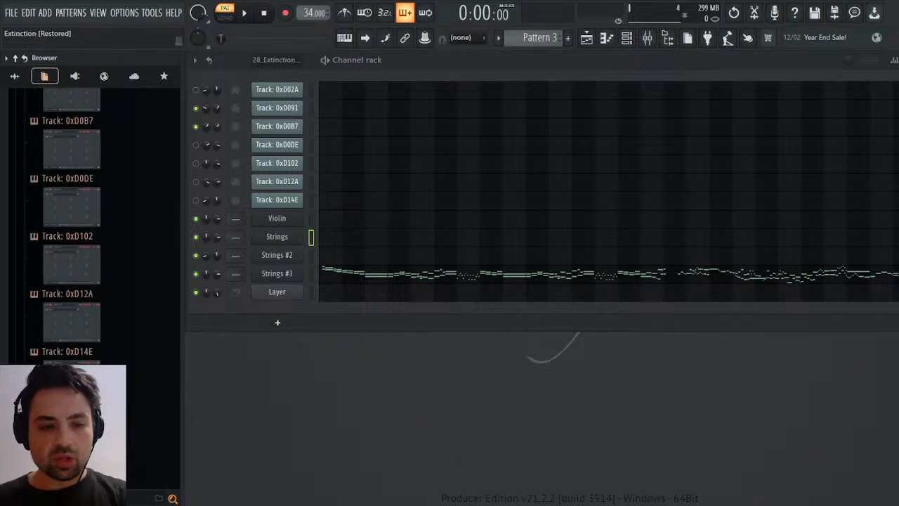
{"action": "scroll", "coordinate": [117, 317], "scroll_direction": "down", "scroll_amount": 5}
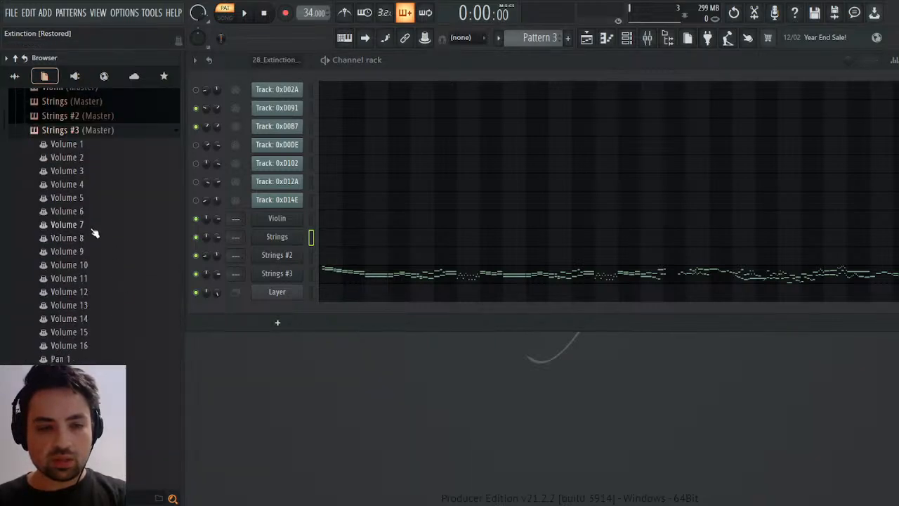
{"action": "left_click", "coordinate": [70, 147]}
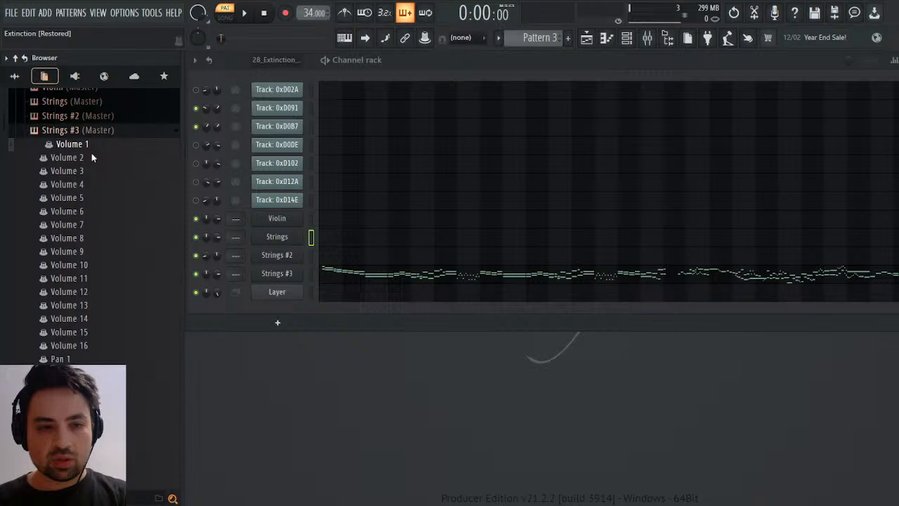
{"action": "left_click", "coordinate": [91, 152]}
{"action": "key", "text": "ctrl+v"}
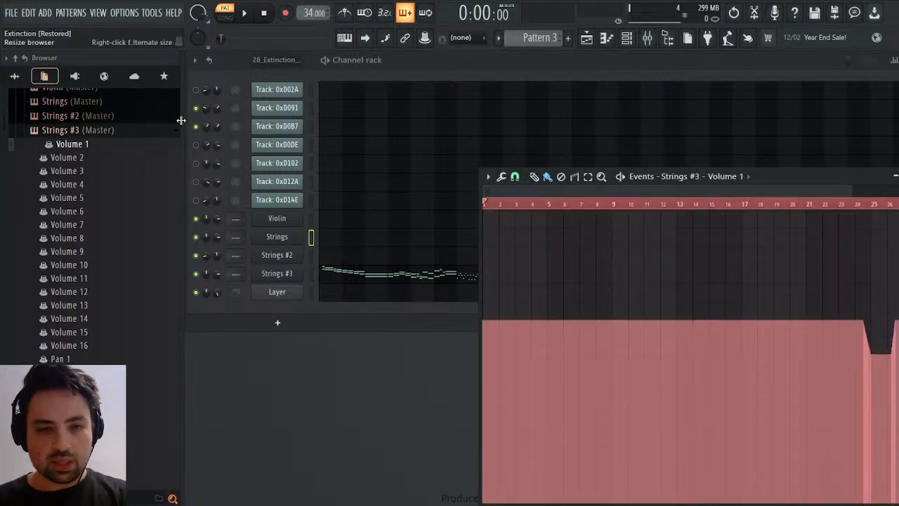
Copy track 0xD0B7's channel volume events from the 28_Extinction pattern into the Volume 2 parameter of Strings #3 in Pattern 3.
{"action": "scroll", "coordinate": [544, 35], "scroll_direction": "up", "scroll_amount": 2}
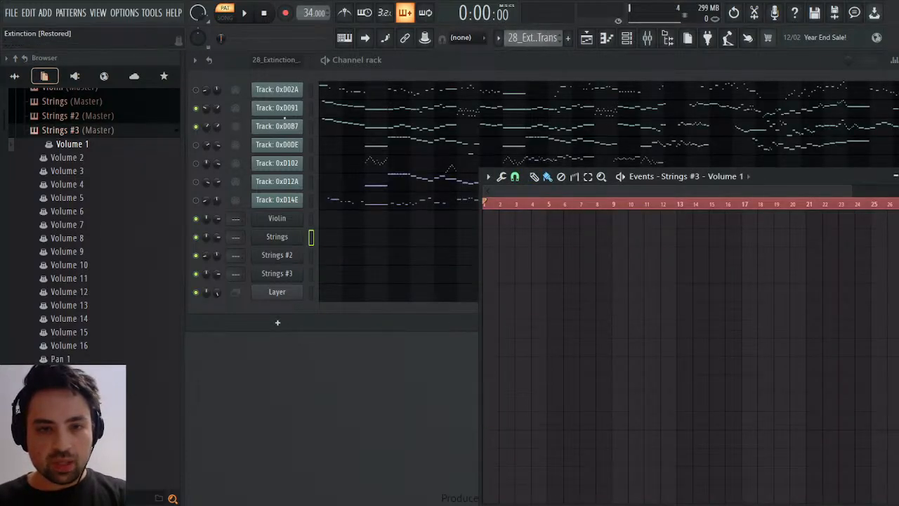
{"action": "right_click", "coordinate": [217, 127]}
{"action": "left_click", "coordinate": [232, 151]}
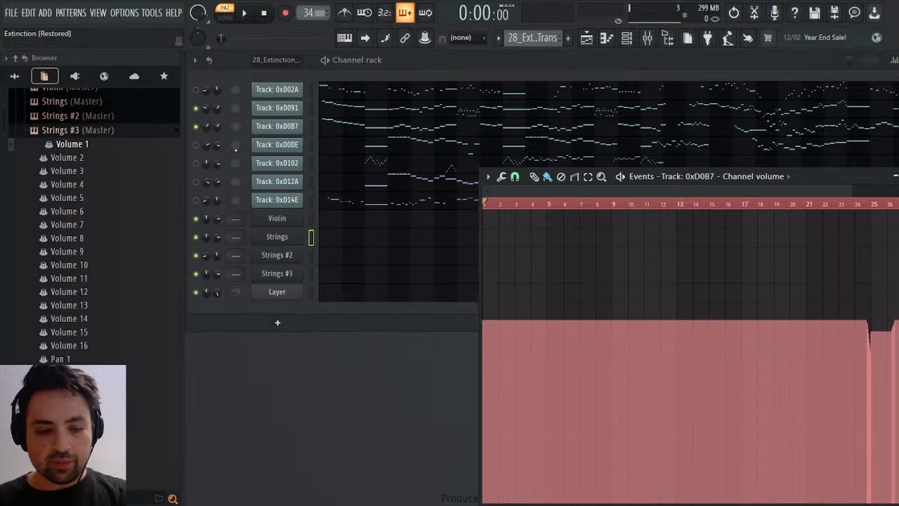
{"action": "scroll", "coordinate": [555, 37], "scroll_direction": "down", "scroll_amount": 2}
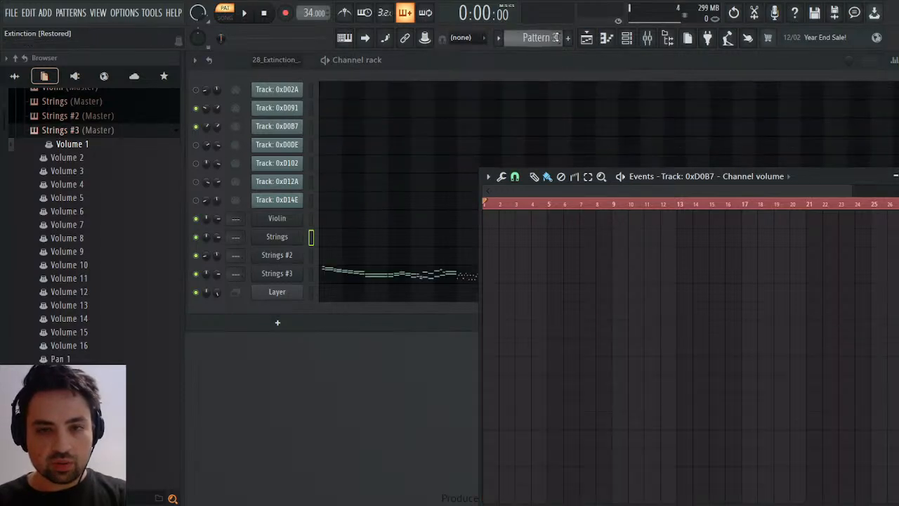
{"action": "left_click", "coordinate": [63, 157]}
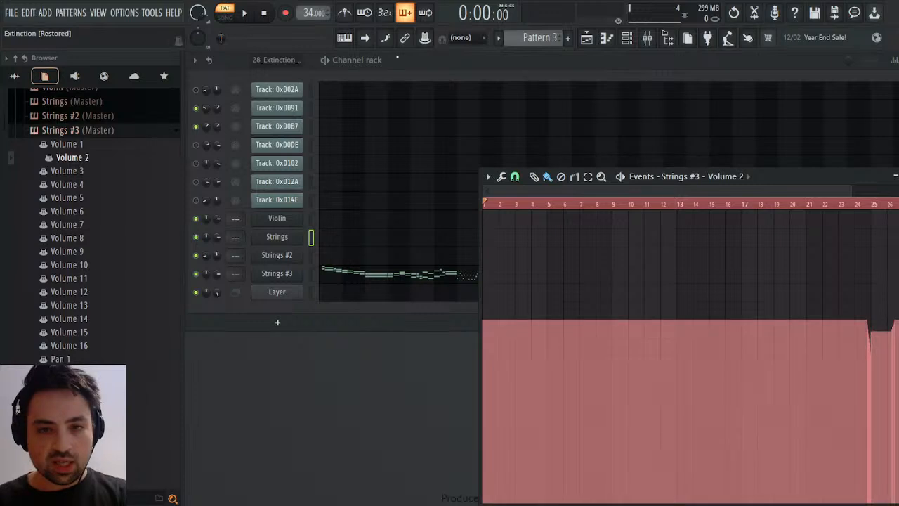
Transfer track 0xD091's channel panning events to the Pan 1 parameter of Strings #3, and copy track 0xD0B7's panning events from 28_Extinction.
{"action": "scroll", "coordinate": [539, 37], "scroll_direction": "up", "scroll_amount": 2}
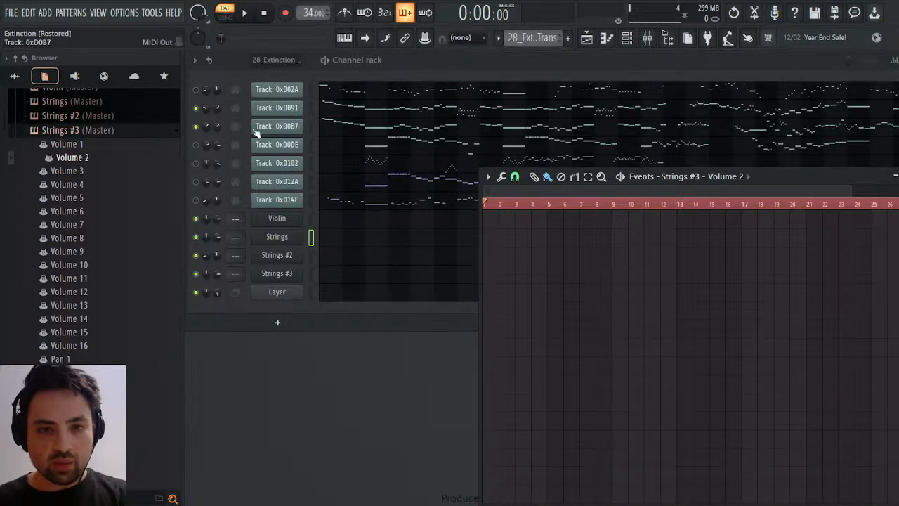
{"action": "right_click", "coordinate": [208, 129]}
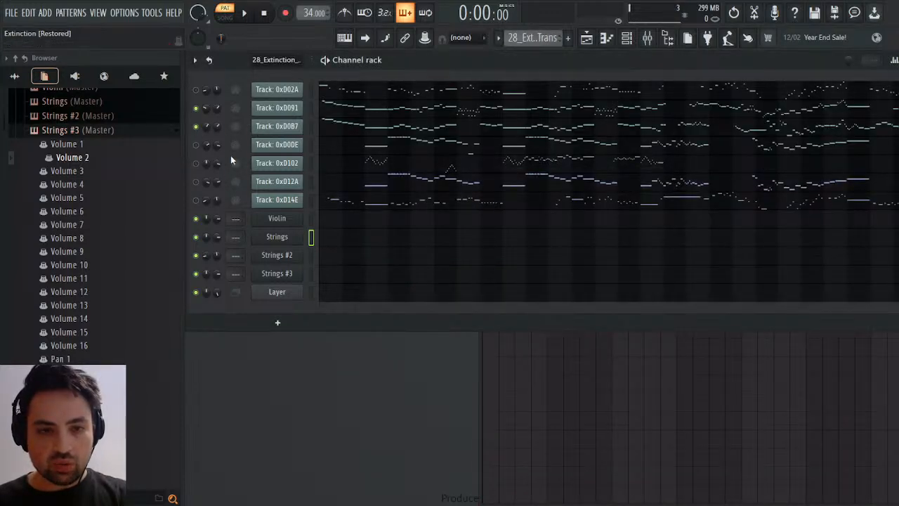
{"action": "left_click", "coordinate": [235, 156]}
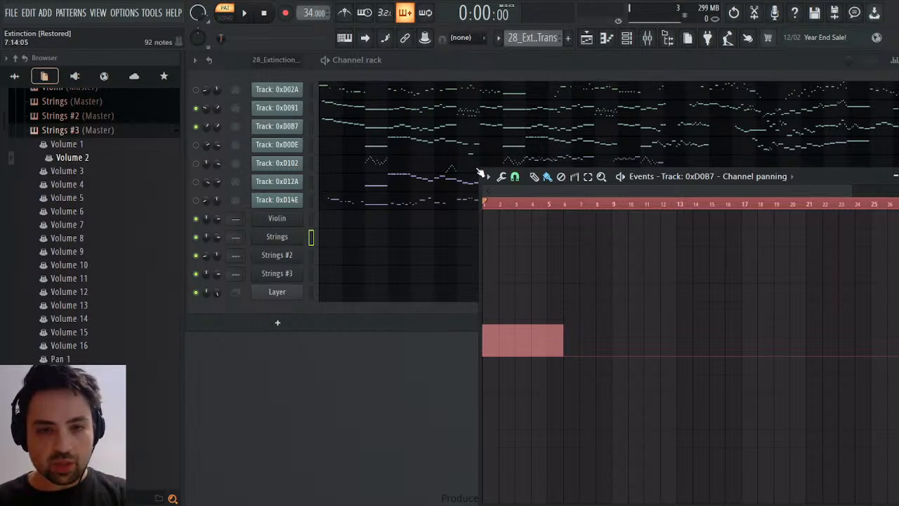
{"action": "right_click", "coordinate": [207, 109]}
{"action": "left_click", "coordinate": [219, 128]}
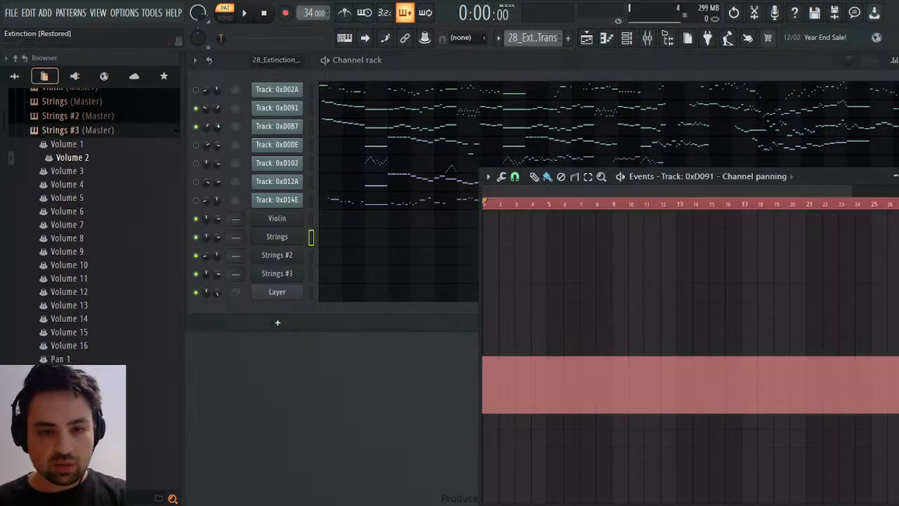
{"action": "left_click", "coordinate": [206, 110]}
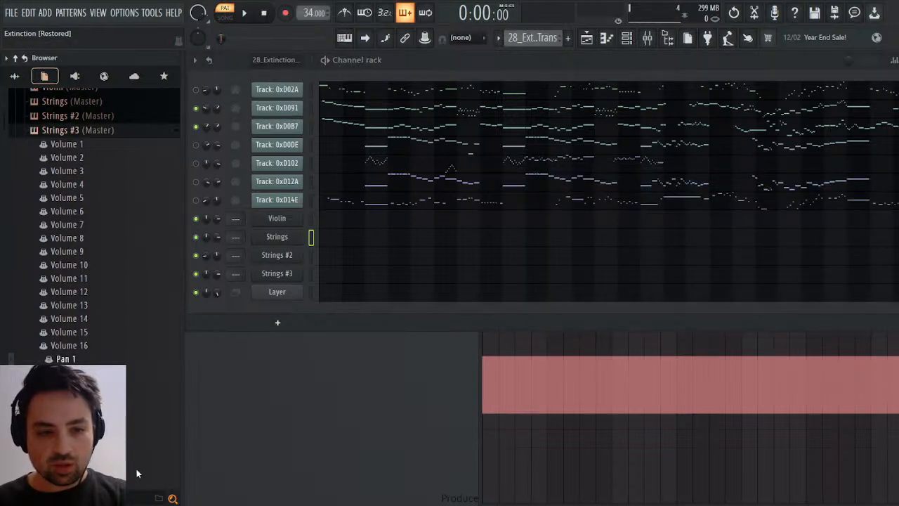
{"action": "left_click", "coordinate": [206, 127]}
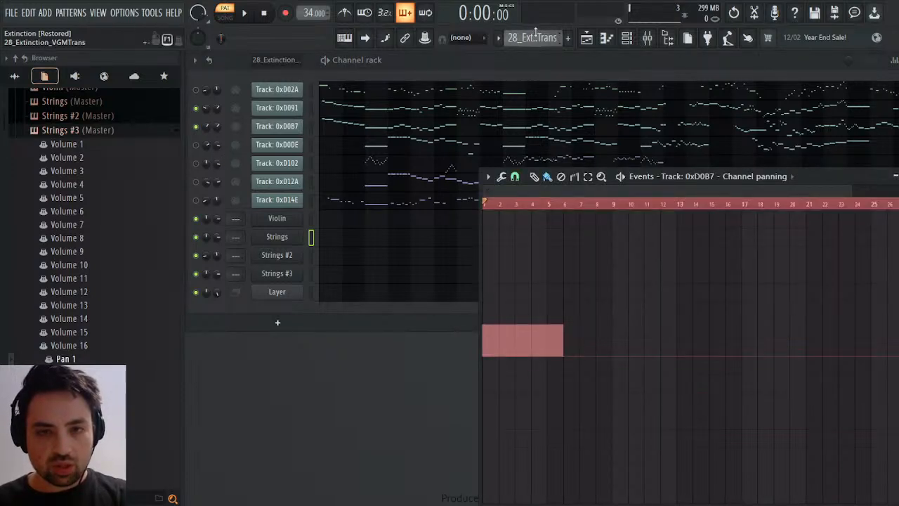
{"action": "scroll", "coordinate": [535, 32], "scroll_direction": "down", "scroll_amount": 1}
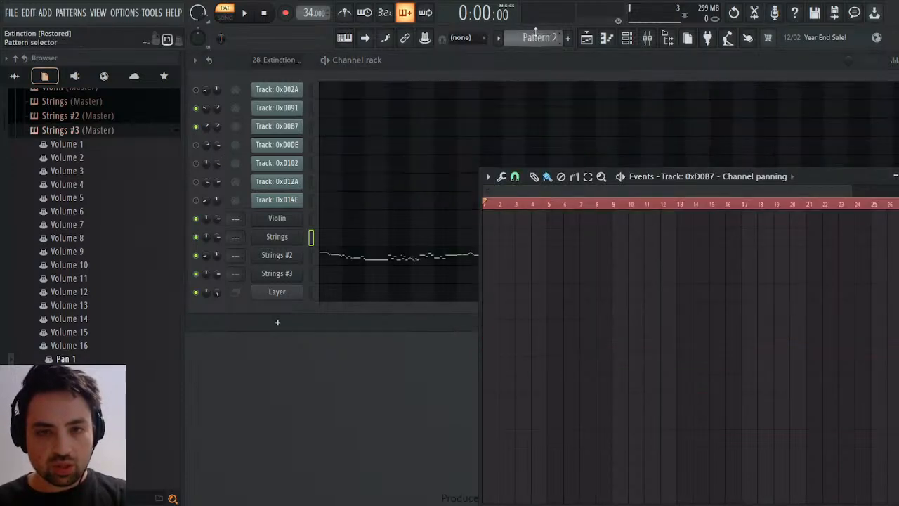
{"action": "left_click", "coordinate": [208, 255]}
{"action": "left_click", "coordinate": [222, 276]}
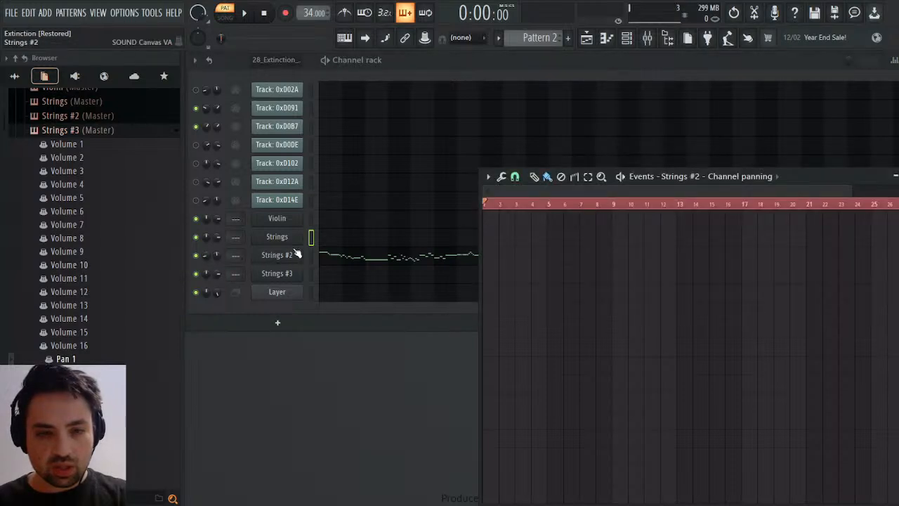
{"action": "scroll", "coordinate": [539, 37], "scroll_direction": "down", "scroll_amount": 1}
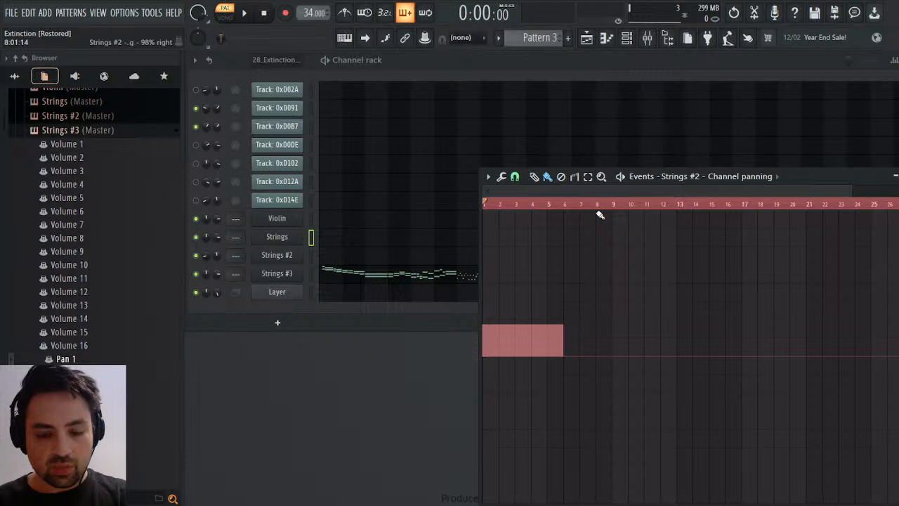
{"action": "key", "text": "Delete"}
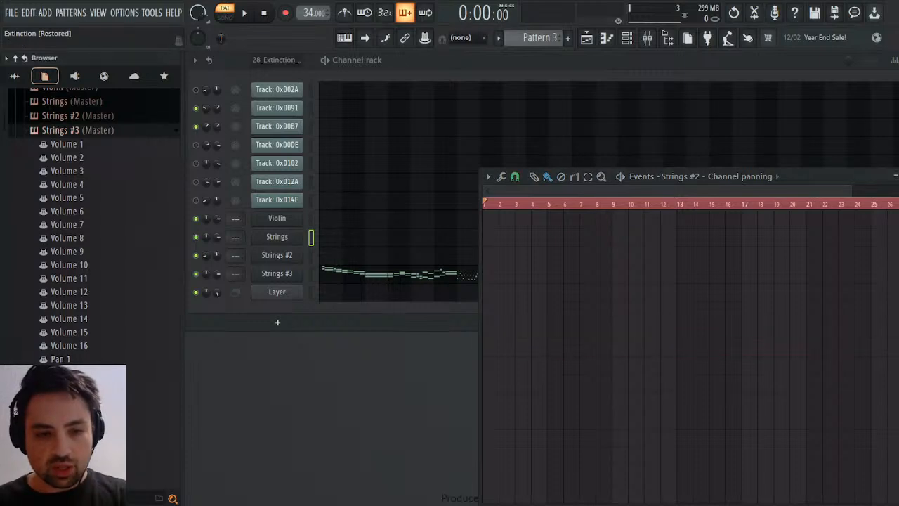
Paste the copied panning events into the Pan 2 parameter of Strings #3 and play Pattern 3 to check both parts.
{"action": "left_click", "coordinate": [84, 341]}
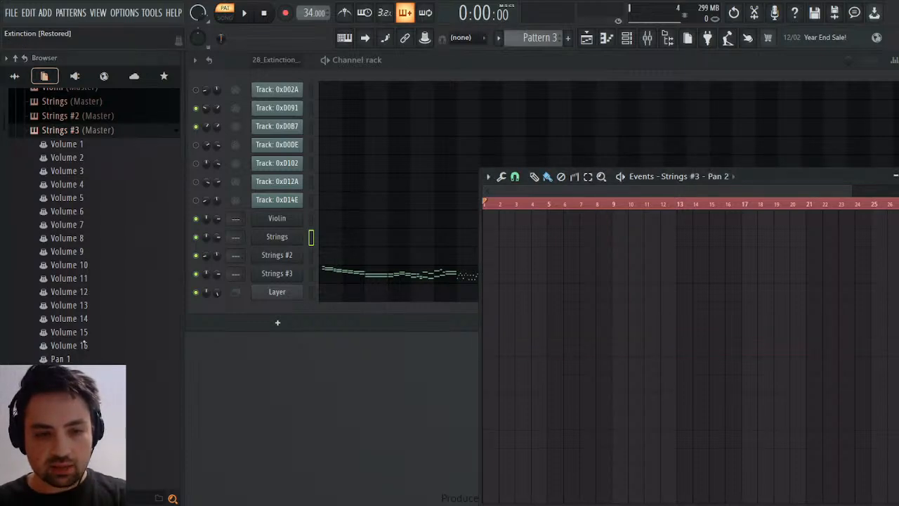
{"action": "key", "text": "space"}
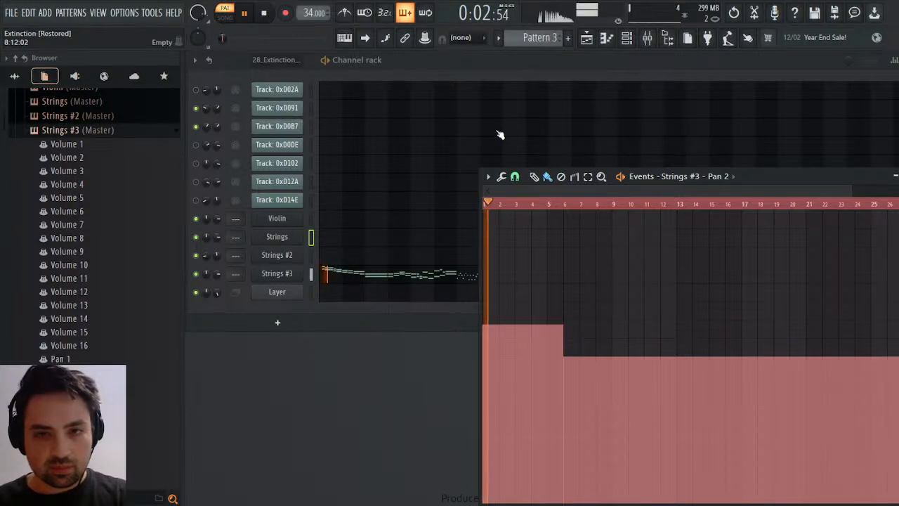
{"action": "left_click", "coordinate": [286, 274]}
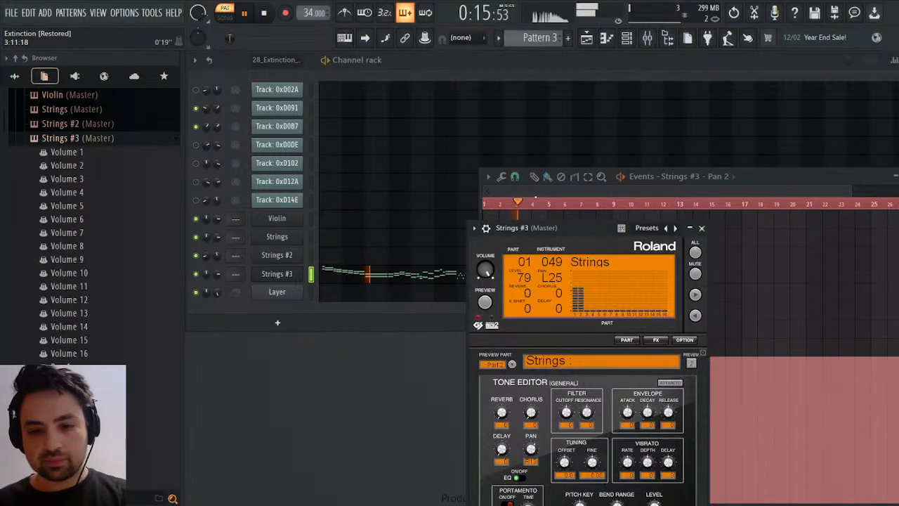
{"action": "left_click", "coordinate": [701, 227]}
{"action": "left_click", "coordinate": [895, 177]}
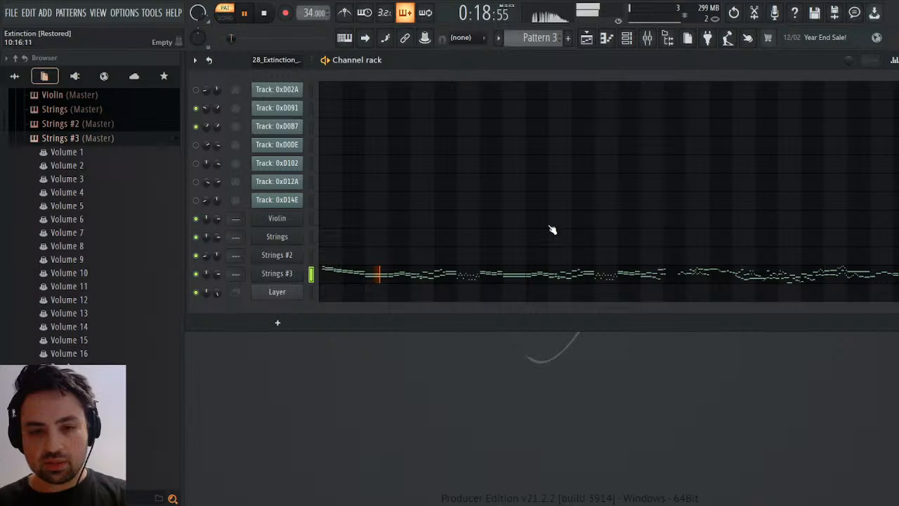
{"action": "key", "text": "space"}
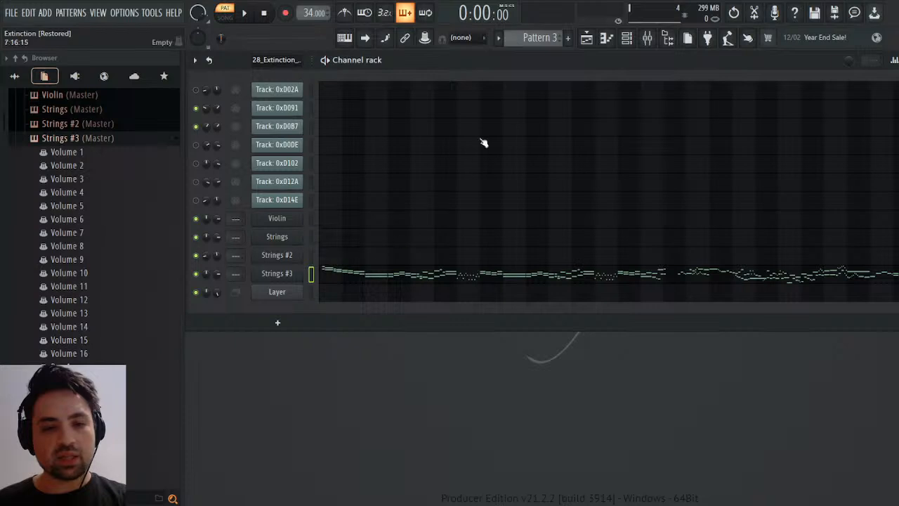
Play track 0xD0DE in the 28_Extinction pattern and compare it with tracks 0xD102 and 0xD12A.
{"action": "scroll", "coordinate": [538, 35], "scroll_direction": "up", "scroll_amount": 1}
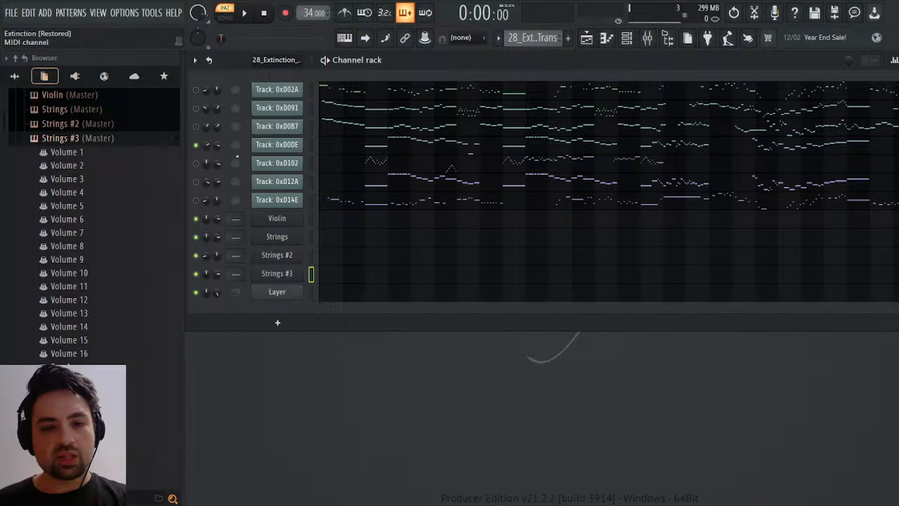
{"action": "key", "text": "space"}
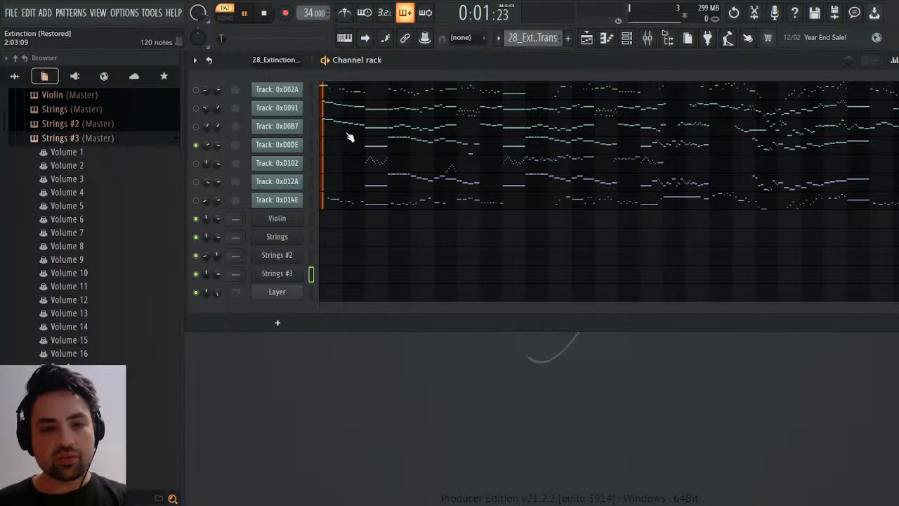
{"action": "left_click_drag", "start_coordinate": [223, 40], "coordinate": [240, 40]}
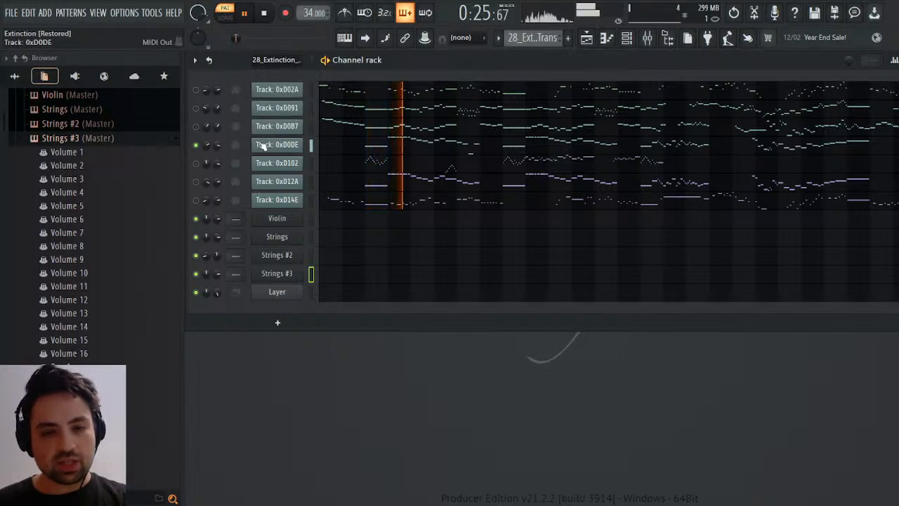
{"action": "left_click", "coordinate": [197, 164]}
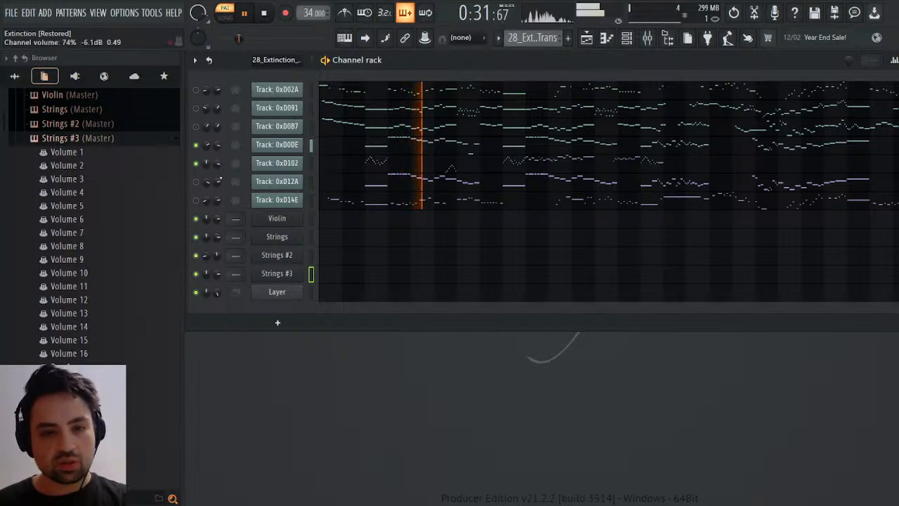
{"action": "left_click", "coordinate": [196, 164]}
{"action": "left_click", "coordinate": [196, 182]}
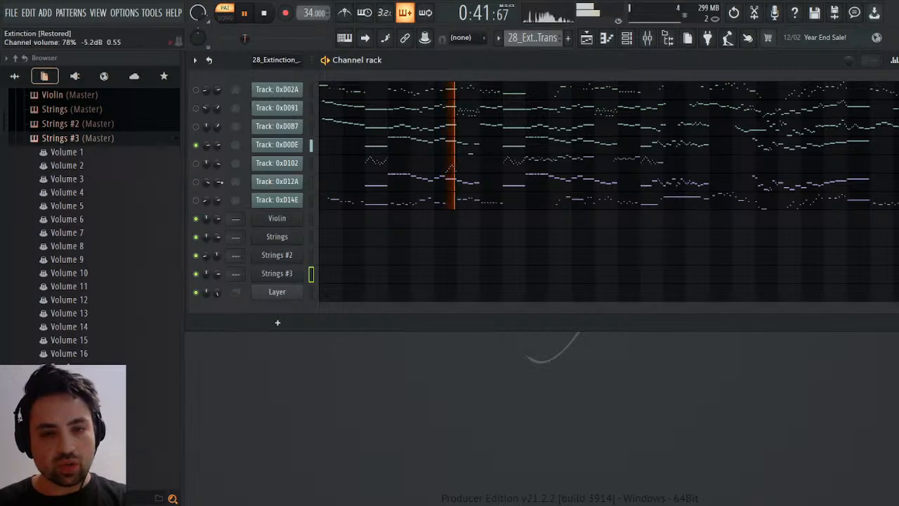
Listen to track 0xD0DE's notes from bar 4 in the piano roll and try shifting the lone low note near bar 7.
{"action": "left_click", "coordinate": [477, 147]}
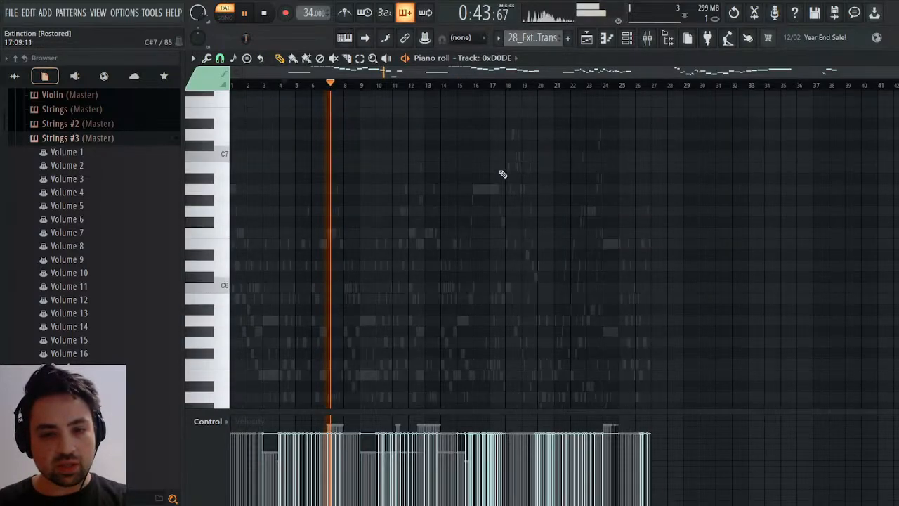
{"action": "scroll", "coordinate": [519, 181], "scroll_direction": "down", "scroll_amount": 5}
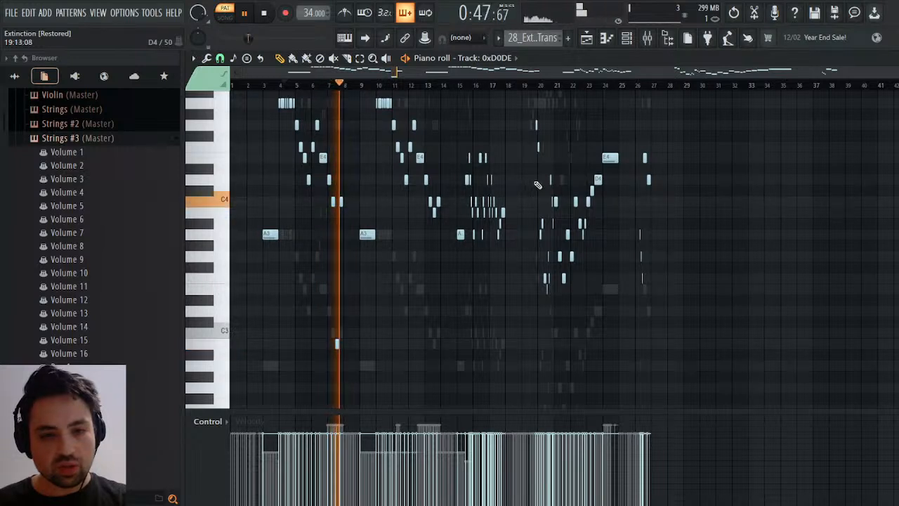
{"action": "scroll", "coordinate": [471, 226], "scroll_direction": "down", "scroll_amount": 1}
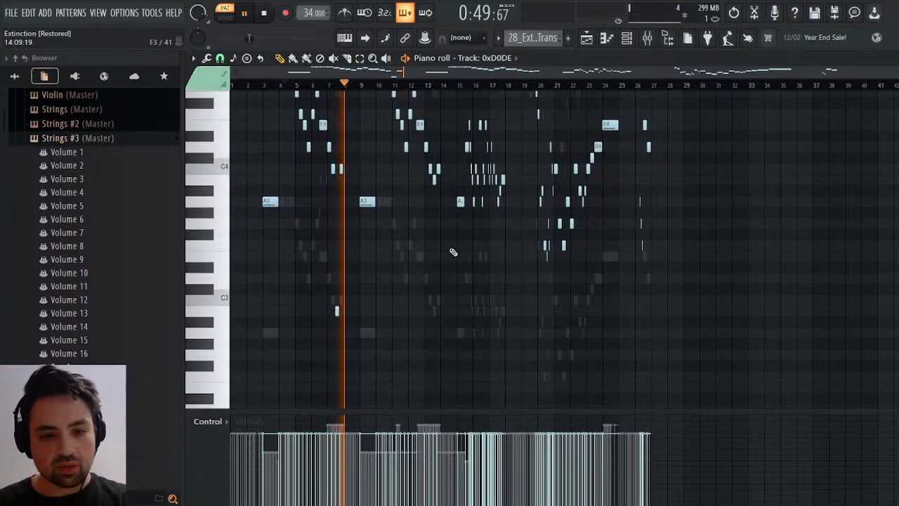
{"action": "key", "text": "space"}
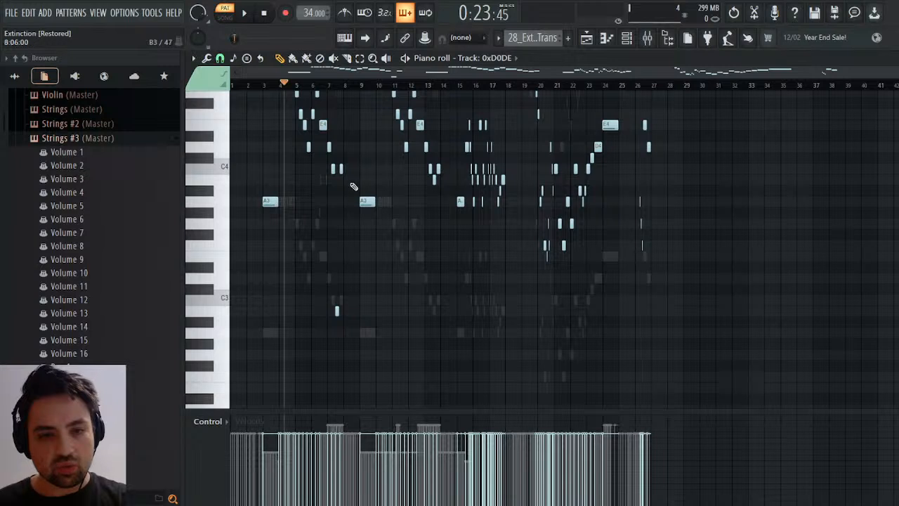
{"action": "key", "text": "space"}
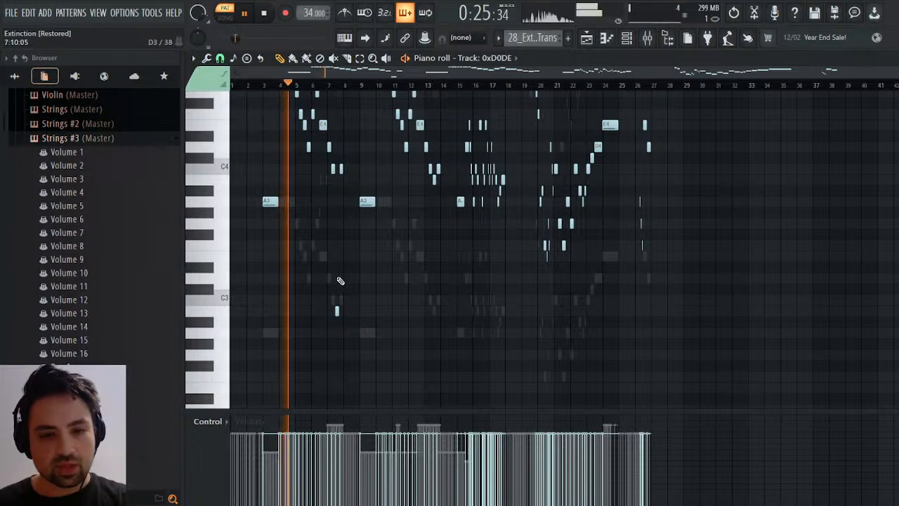
{"action": "key", "text": "space"}
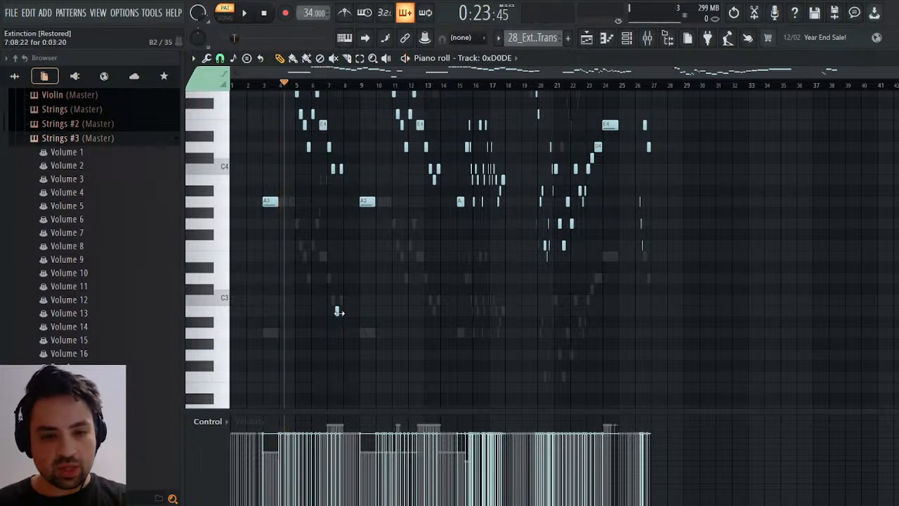
{"action": "left_click_drag", "start_coordinate": [338, 312], "coordinate": [348, 313]}
{"action": "key", "text": "ctrl+z"}
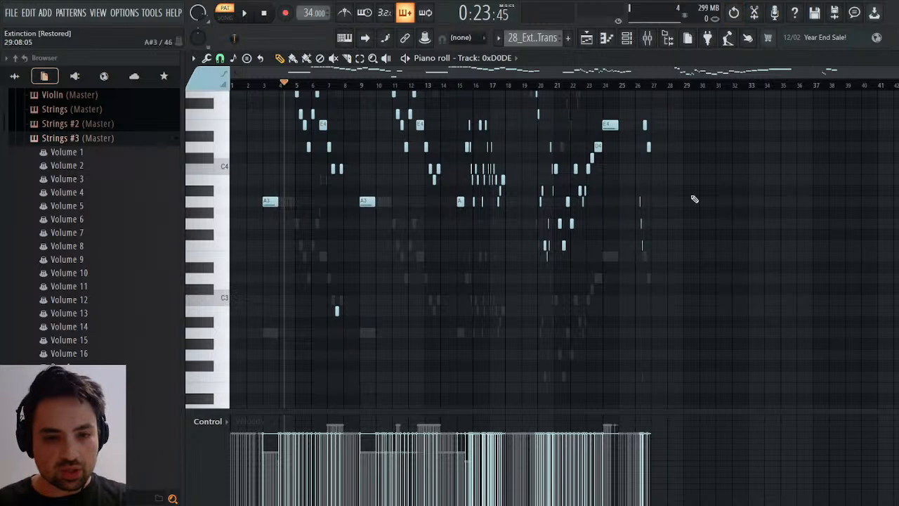
Close the piano roll and play tracks 0xD0DE and 0xD12A together to compare them.
{"action": "key", "text": "Escape"}
{"action": "key", "text": "space"}
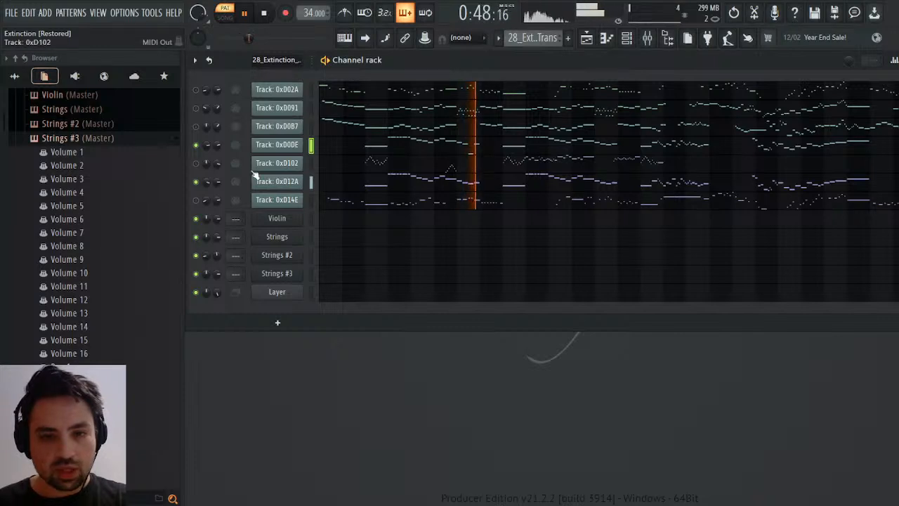
{"action": "key", "text": "space"}
Open track 0xD0DE's notes, select everything above the lone low note near bar 7 and play from bar 4.
{"action": "left_click", "coordinate": [454, 150]}
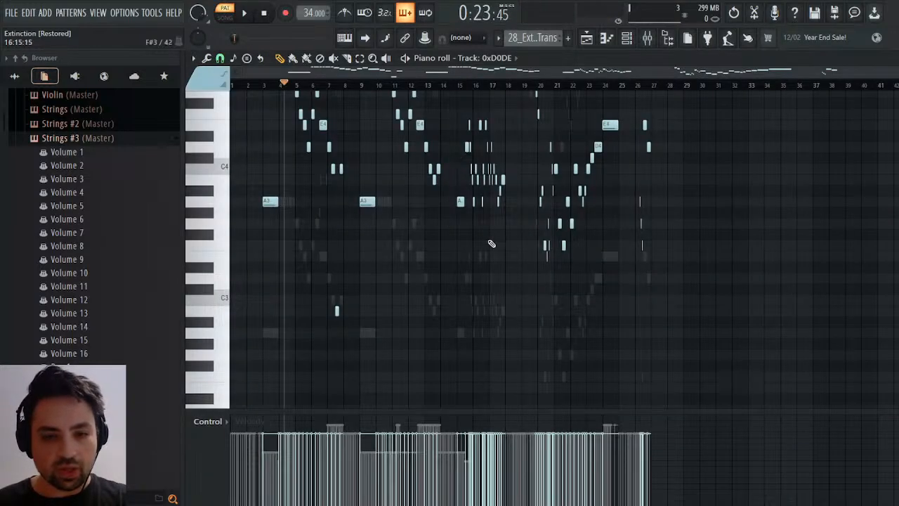
{"action": "scroll", "coordinate": [553, 281], "scroll_direction": "up", "scroll_amount": 4}
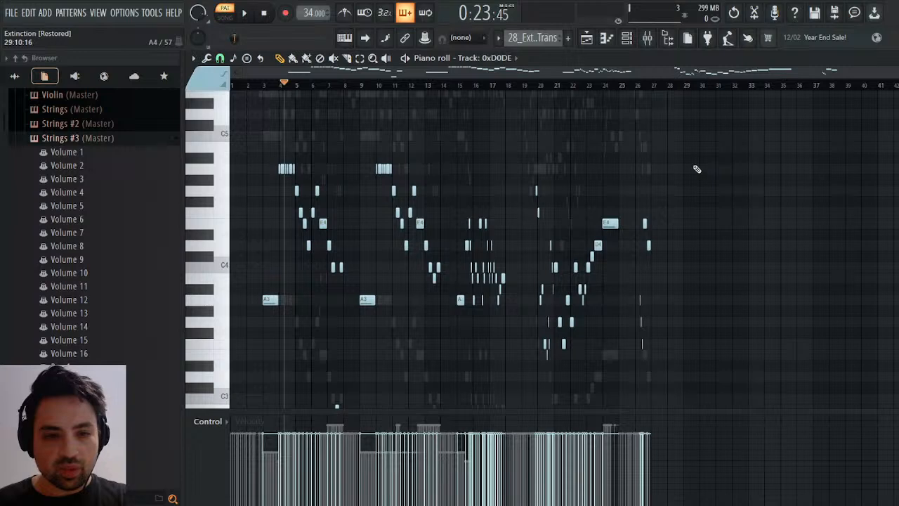
{"action": "scroll", "coordinate": [697, 168], "scroll_direction": "down", "scroll_amount": 2}
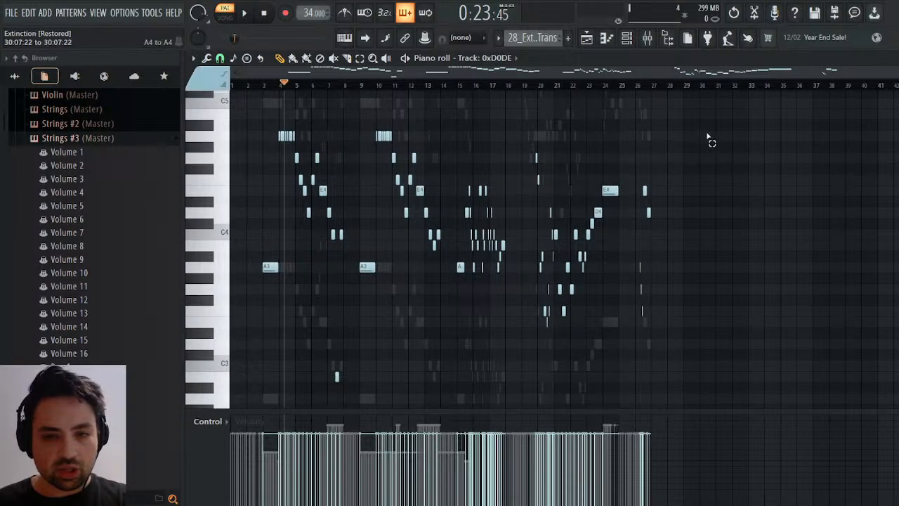
{"action": "left_click_drag", "start_coordinate": [706, 135], "coordinate": [234, 307]}
{"action": "key", "text": "space"}
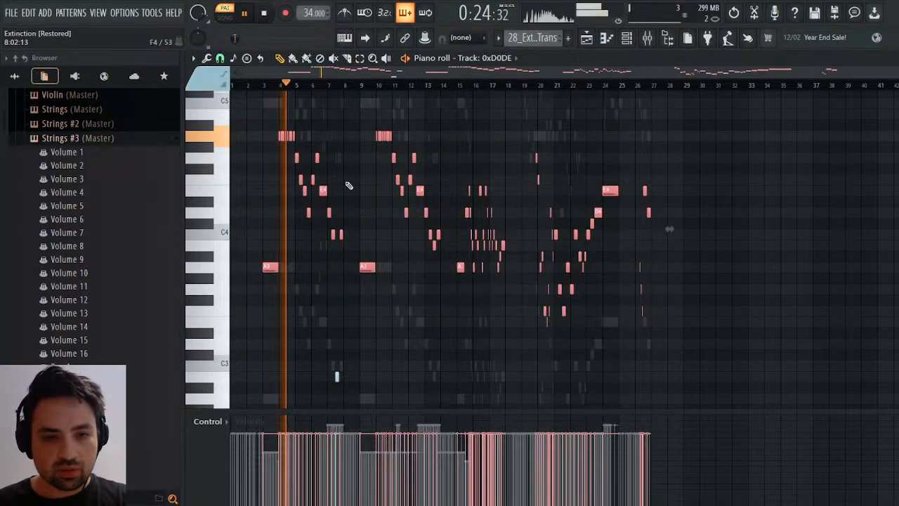
{"action": "key", "text": "space"}
{"action": "key", "text": "F7"}
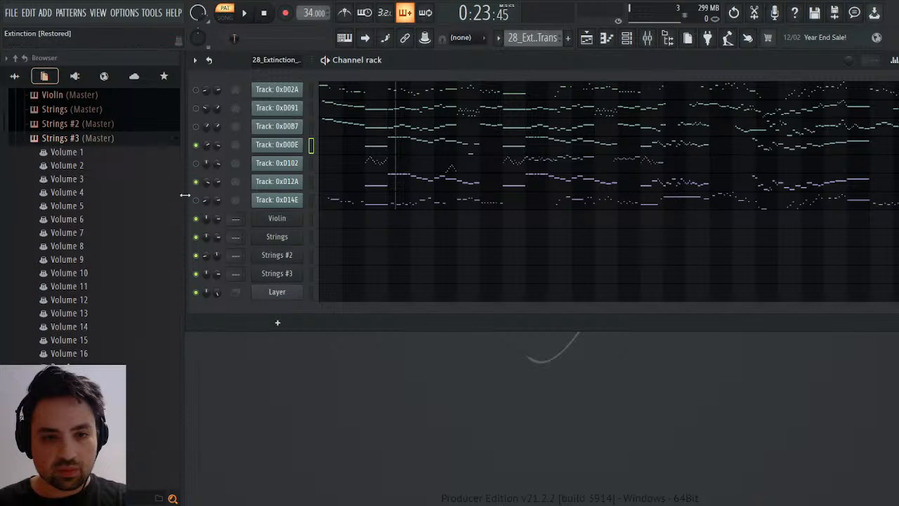
Play track 0xD0DE from the channel rack, then reselect its upper notes in the piano roll and return to the rack.
{"action": "key", "text": "space"}
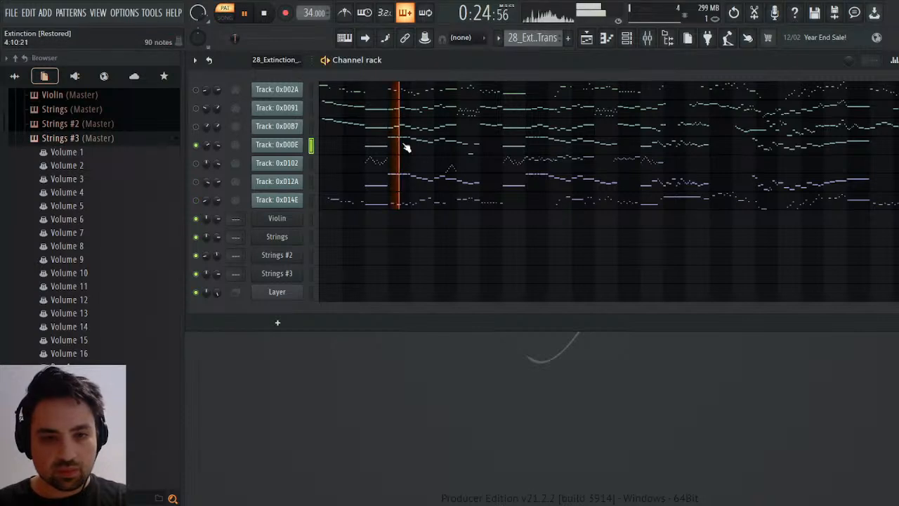
{"action": "key", "text": "space"}
{"action": "key", "text": "F7"}
{"action": "left_click_drag", "start_coordinate": [743, 121], "coordinate": [187, 336]}
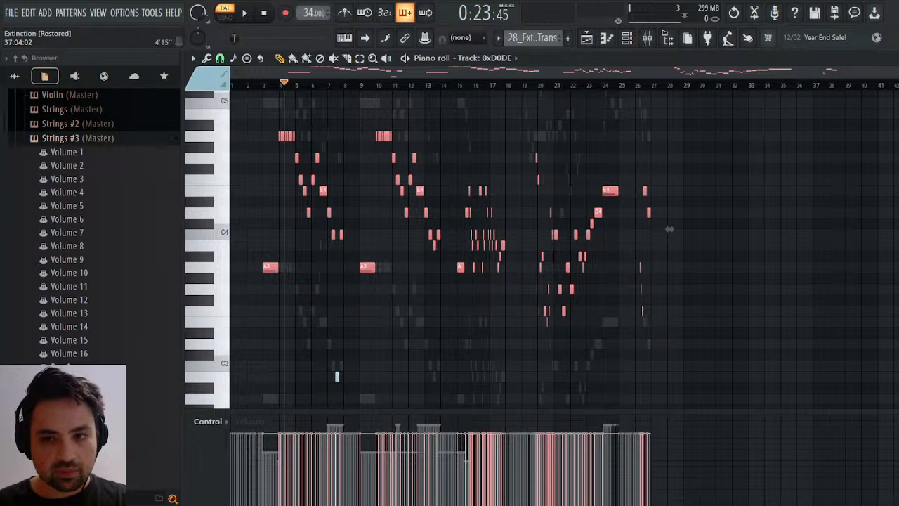
{"action": "key", "text": "F7"}
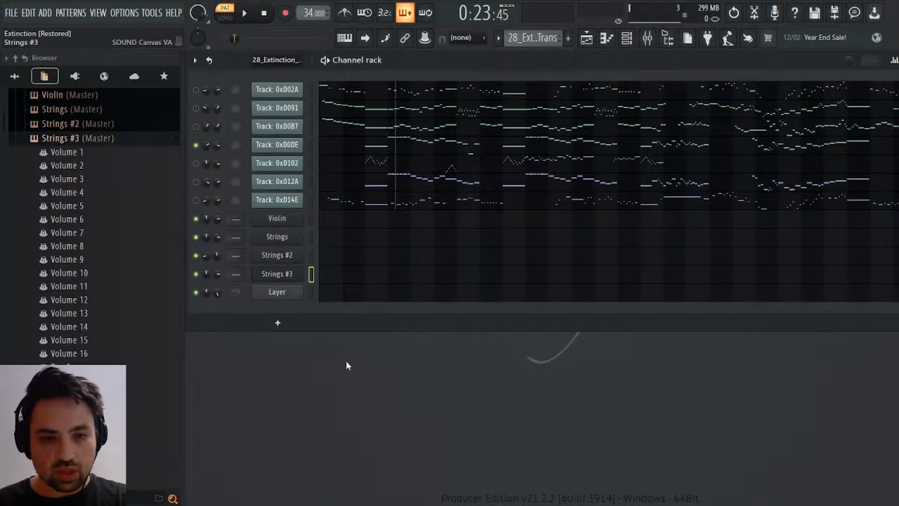
Clone the Strings #3 channel as Strings #4 and move the Layer channel up to directly below Strings.
{"action": "left_click", "coordinate": [294, 276]}
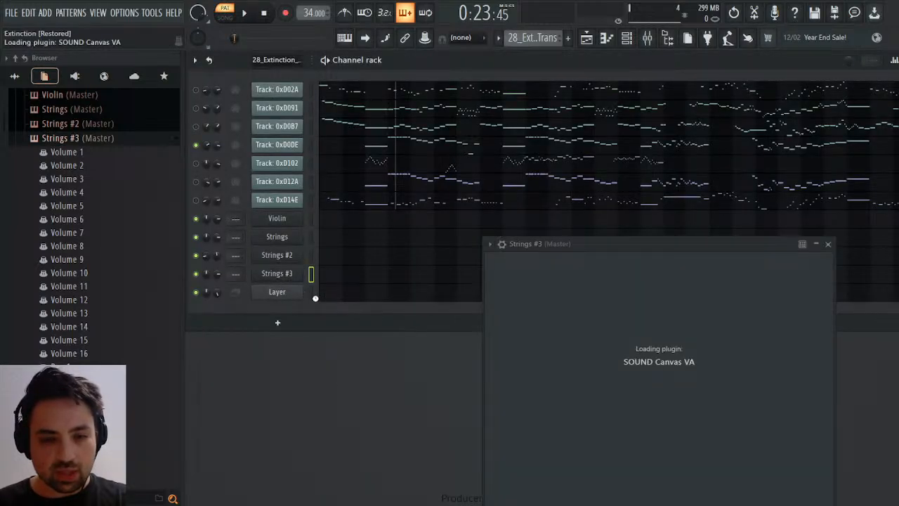
{"action": "left_click", "coordinate": [312, 309]}
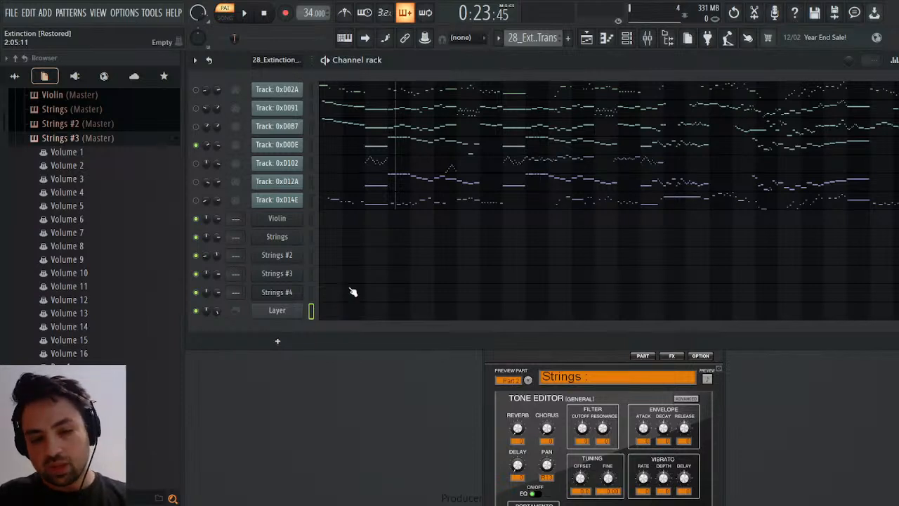
{"action": "key", "text": "alt+Up"}
{"action": "key", "text": "alt+Up"}
{"action": "key", "text": "alt+Up"}
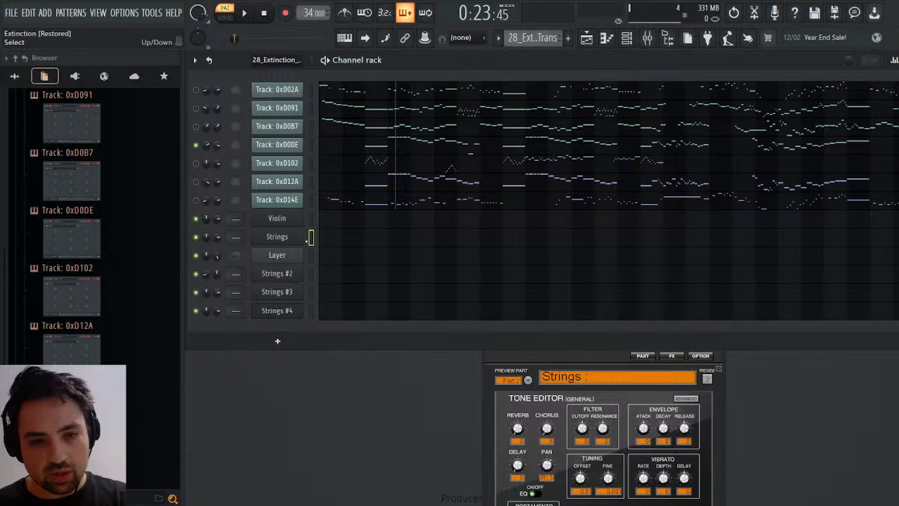
Open the Violin channel's SOUND Canvas VA instance to check its instrument settings and close it again.
{"action": "left_click", "coordinate": [309, 199]}
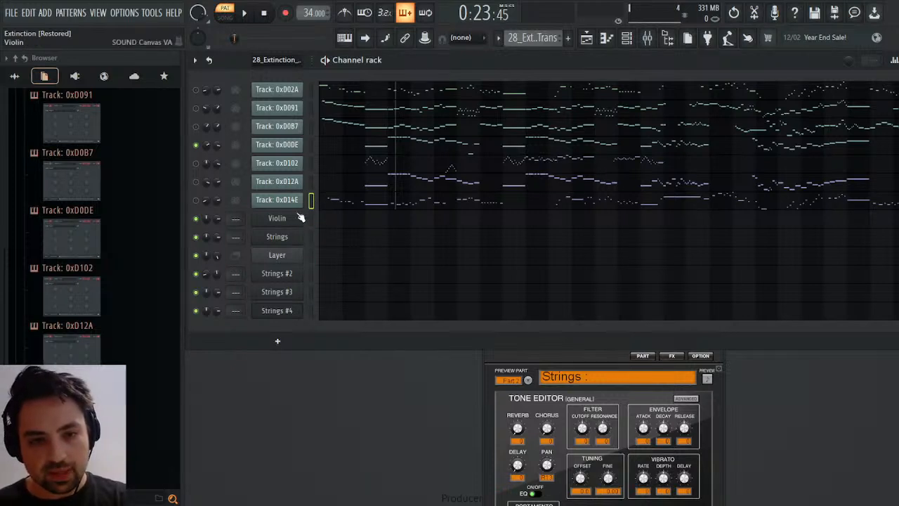
{"action": "left_click", "coordinate": [309, 236]}
{"action": "left_click", "coordinate": [290, 222]}
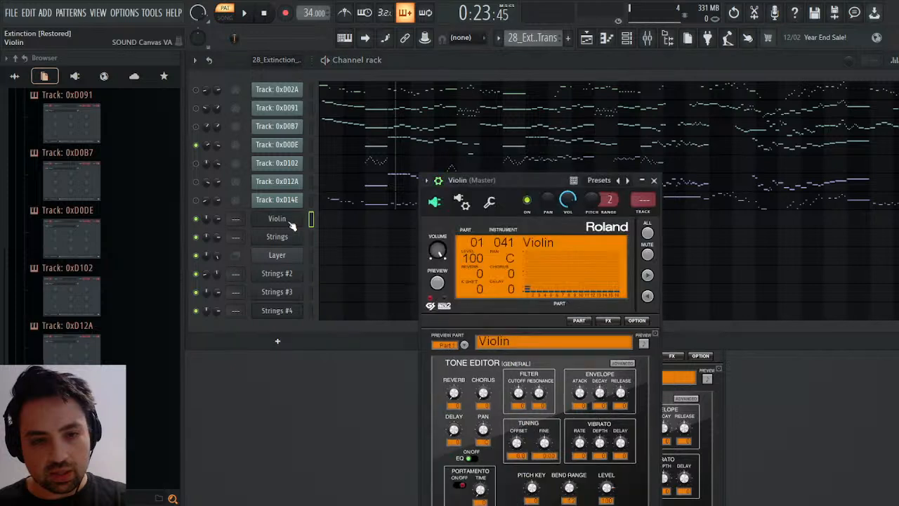
{"action": "left_click", "coordinate": [290, 222]}
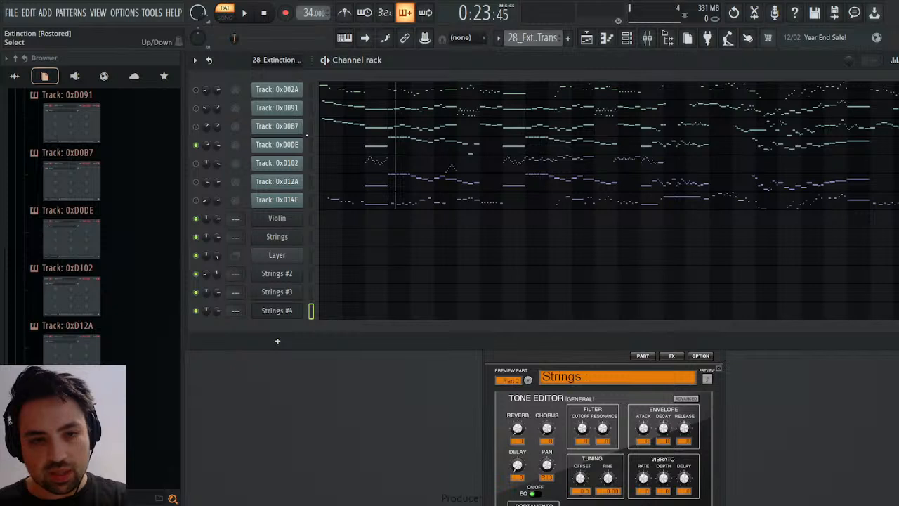
Play track 0xD0DE repeatedly from bar 4 to hear its part, then enable track 0xD102 alongside it.
{"action": "key", "text": "space"}
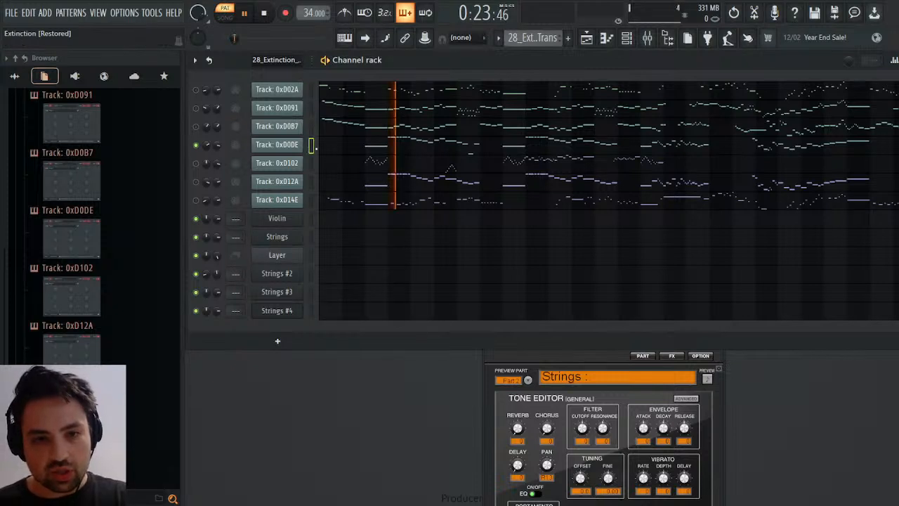
{"action": "key", "text": "space"}
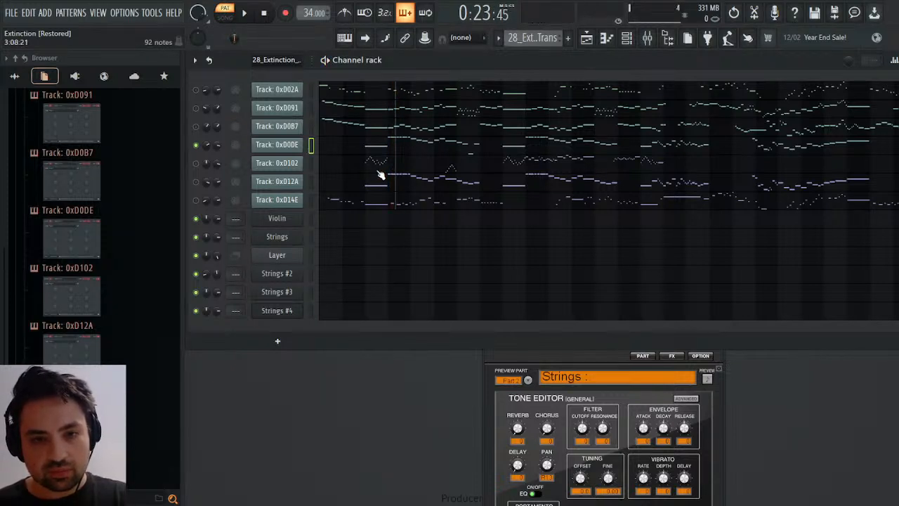
{"action": "key", "text": "space"}
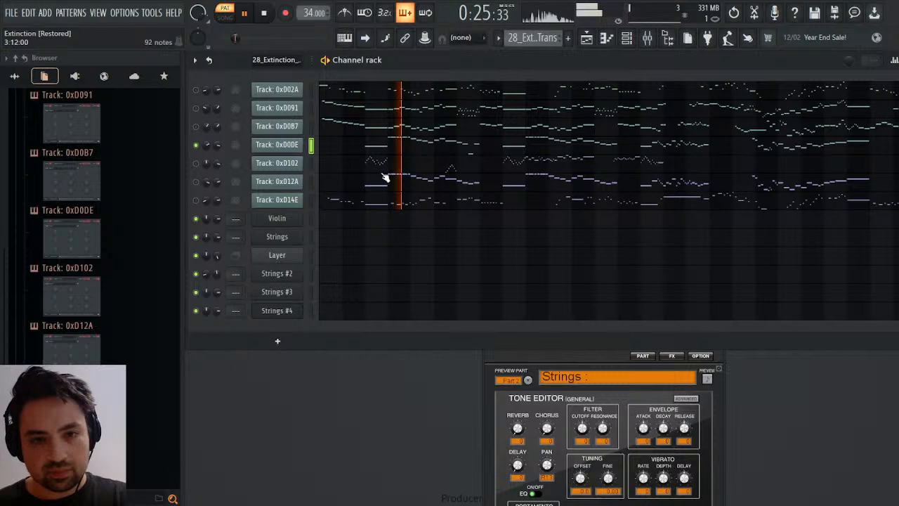
{"action": "key", "text": "space"}
{"action": "key", "text": "space"}
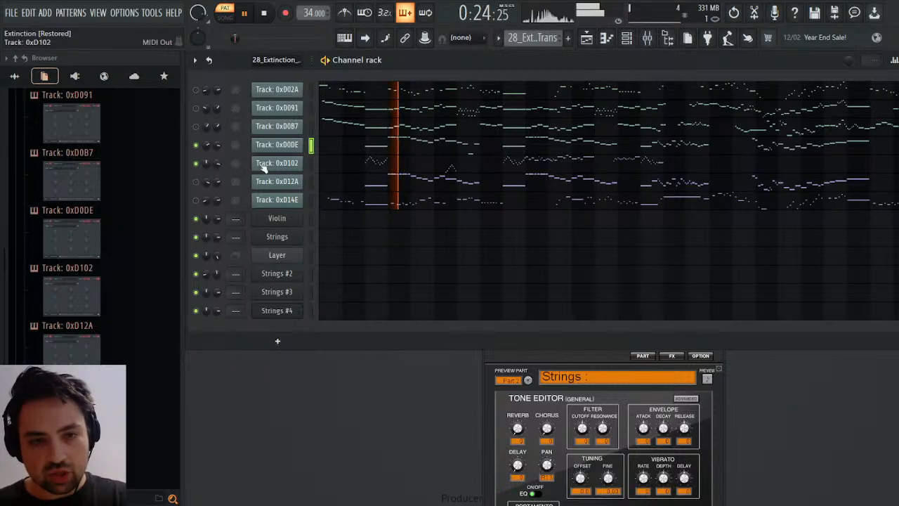
Inspect track 0xD102's notes from bar 3 in the piano roll and play them with track 0xD0DE in the channel rack.
{"action": "left_click", "coordinate": [261, 164]}
{"action": "left_click", "coordinate": [276, 86]}
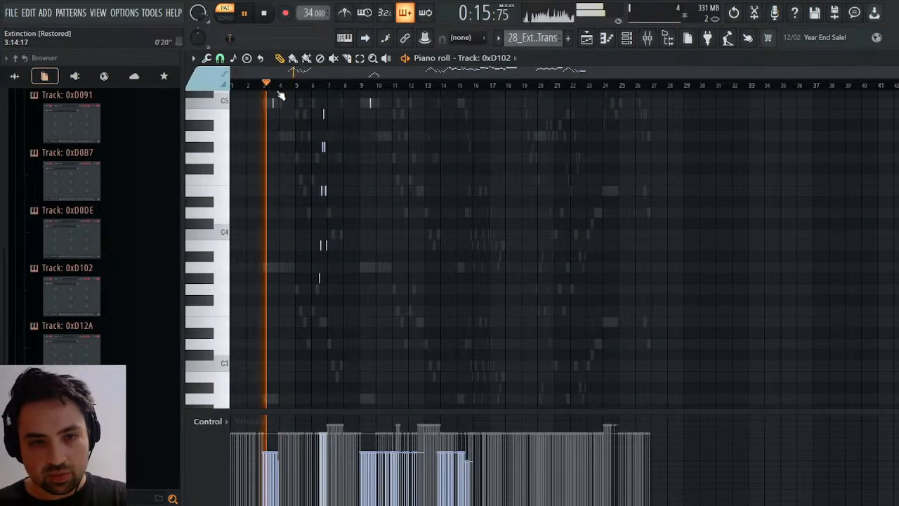
{"action": "scroll", "coordinate": [321, 153], "scroll_direction": "up", "scroll_amount": 5}
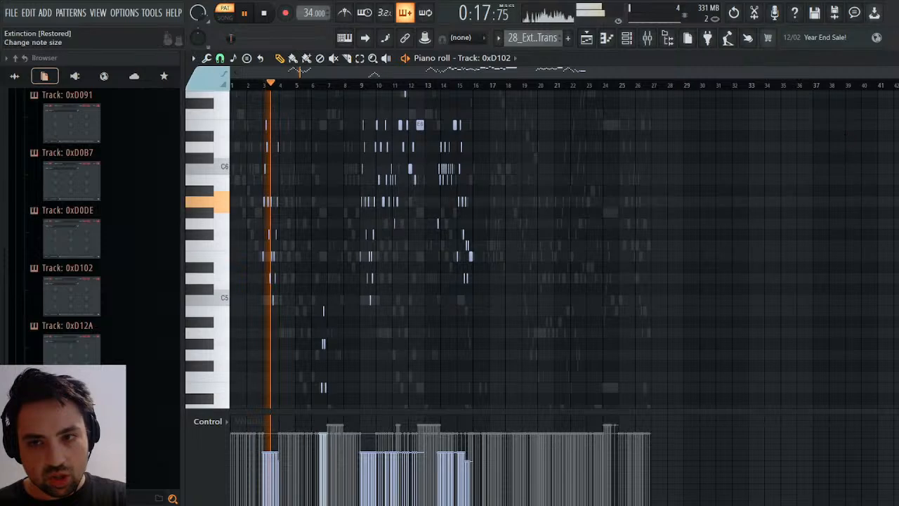
{"action": "left_click", "coordinate": [897, 58]}
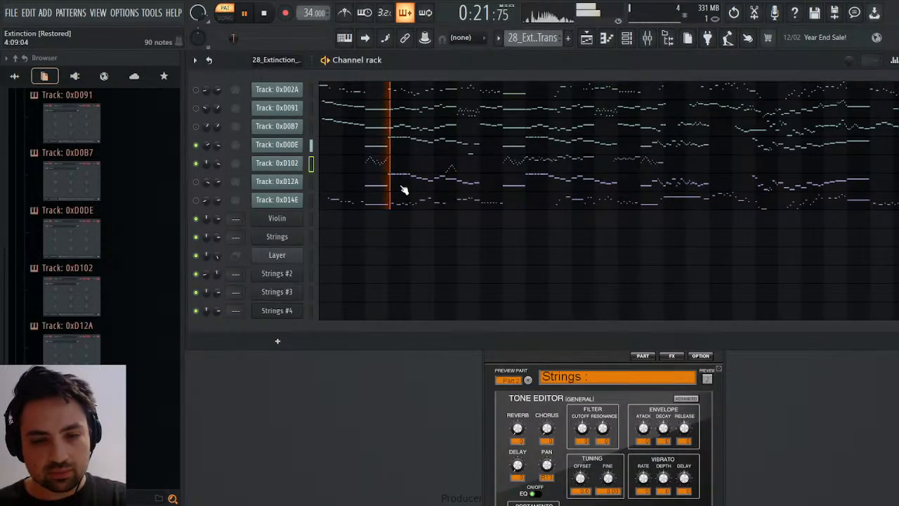
{"action": "key", "text": "space"}
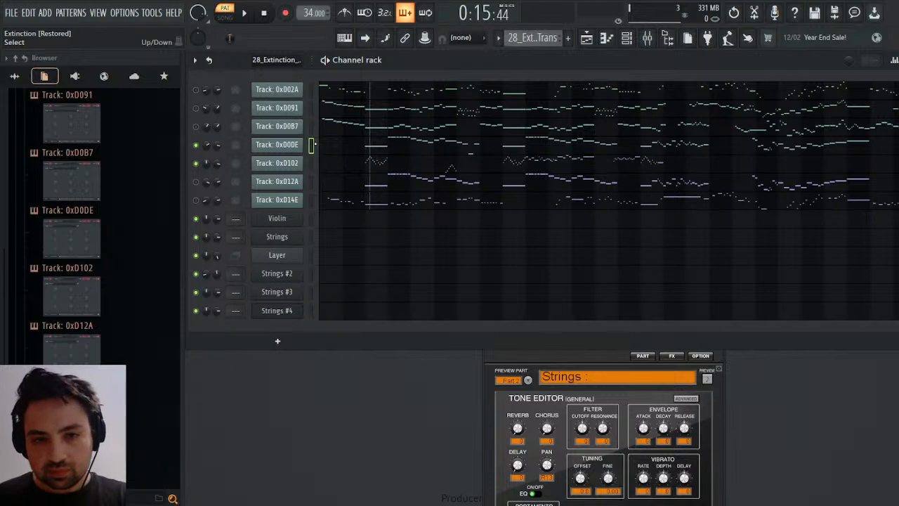
{"action": "key", "text": "space"}
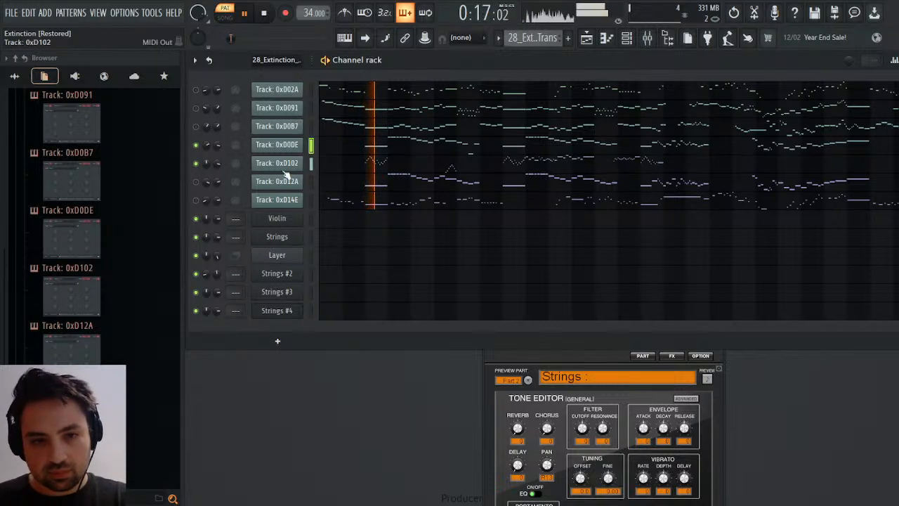
{"action": "key", "text": "space"}
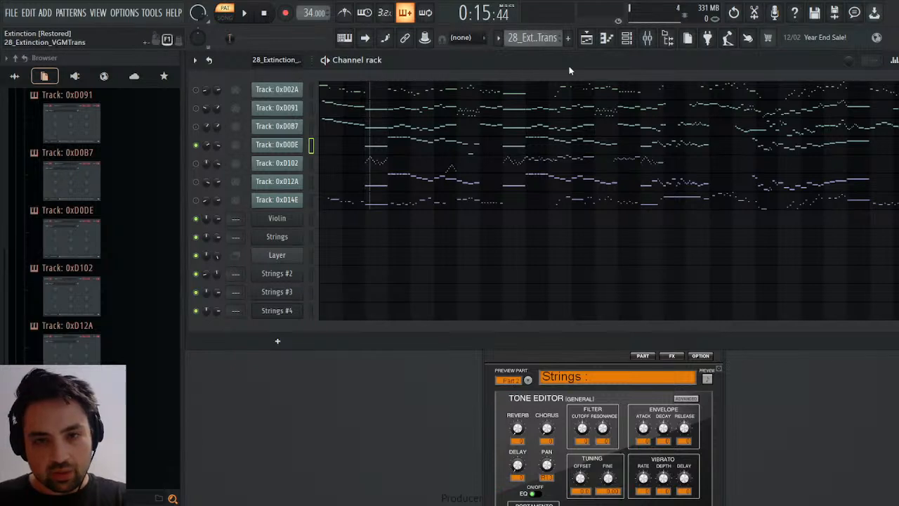
Switch to Pattern 4, paste track 0xD0DE's notes into Strings #4 and open them in the piano roll.
{"action": "scroll", "coordinate": [546, 35], "scroll_direction": "down", "scroll_amount": 3}
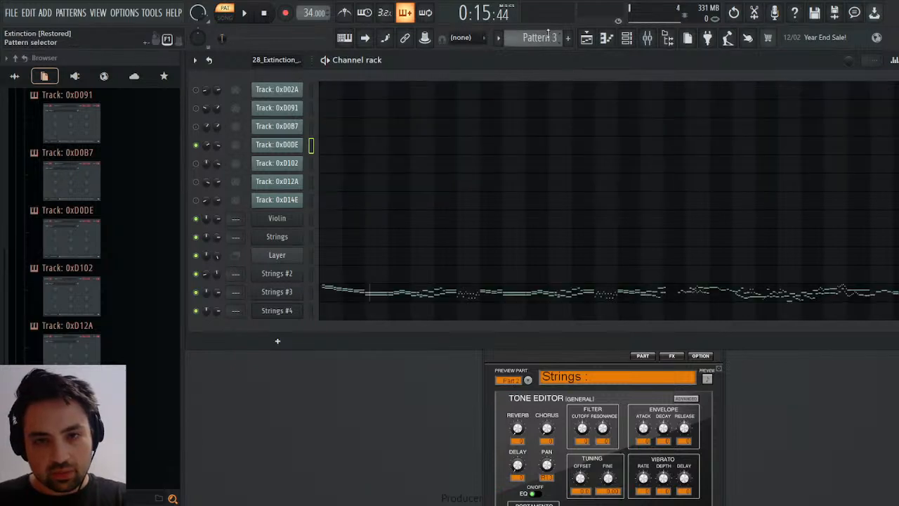
{"action": "left_click", "coordinate": [334, 311]}
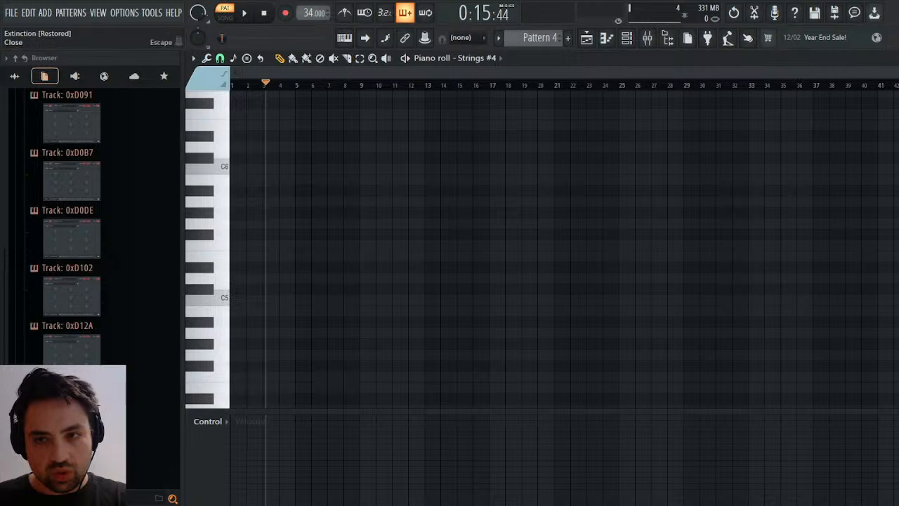
{"action": "key", "text": "Escape"}
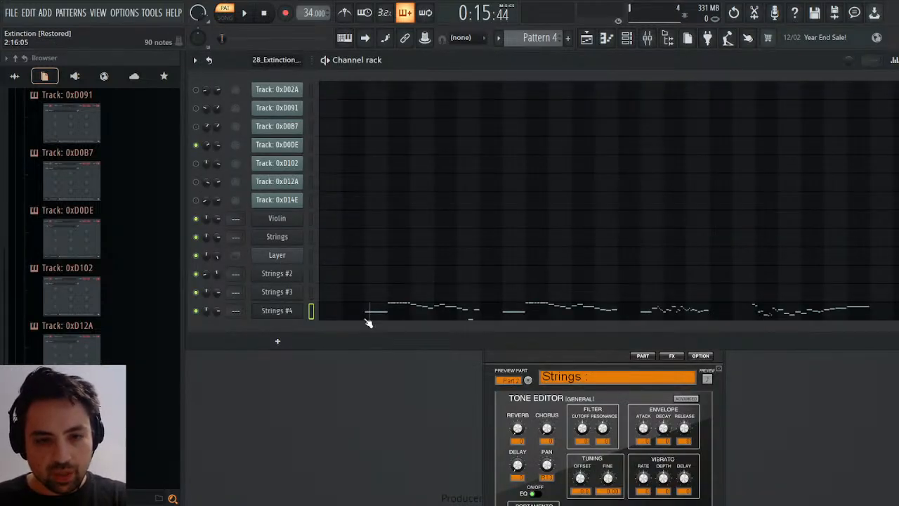
{"action": "left_click", "coordinate": [366, 316]}
Cut and repaste the Strings #4 notes one bar earlier, check their start at bar 2 and close the piano roll.
{"action": "scroll", "coordinate": [364, 302], "scroll_direction": "down", "scroll_amount": 6}
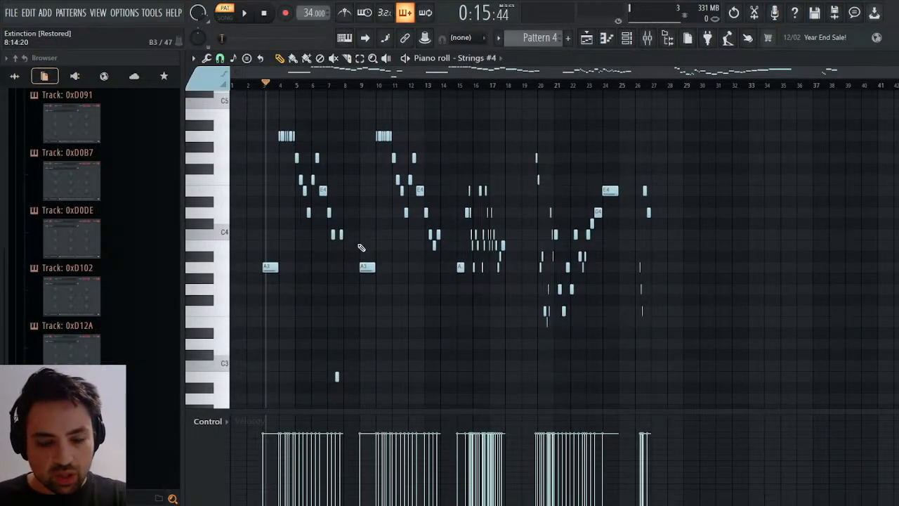
{"action": "key", "text": "ctrl+x"}
{"action": "key", "text": "ctrl+v"}
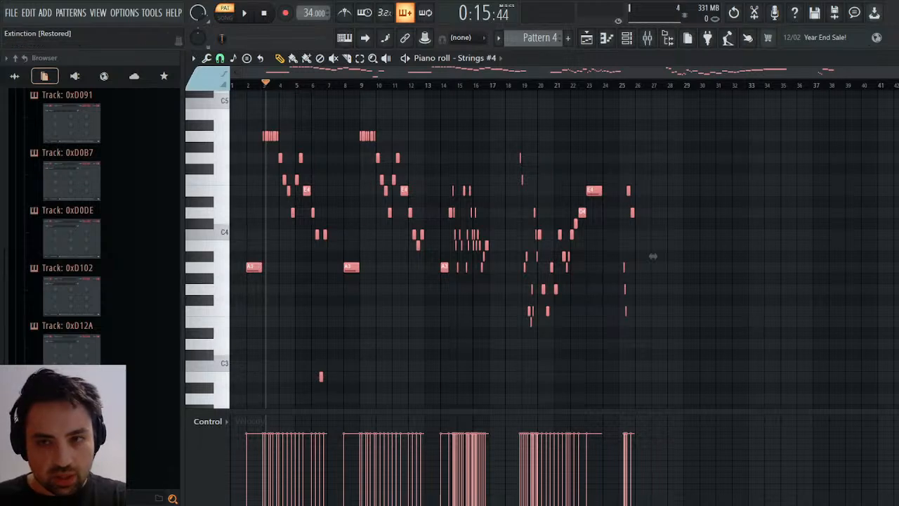
{"action": "left_click_drag", "start_coordinate": [891, 73], "coordinate": [319, 101]}
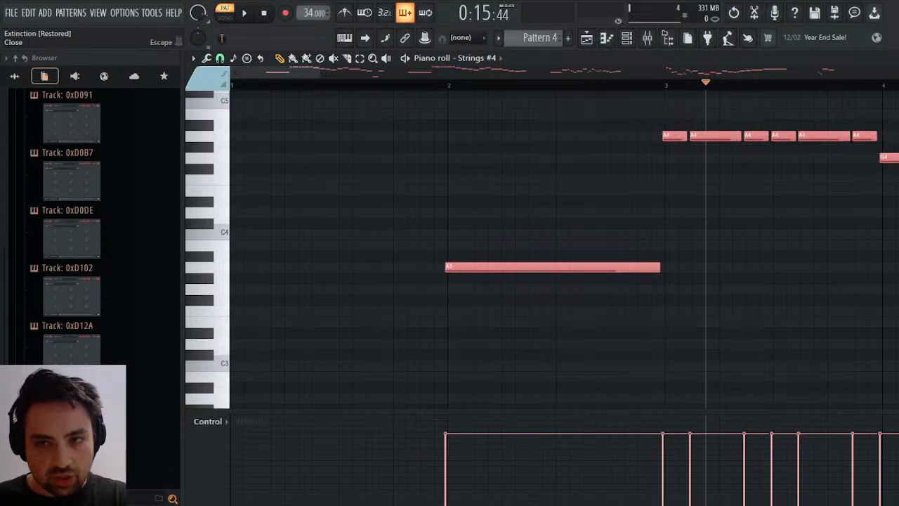
{"action": "key", "text": "Escape"}
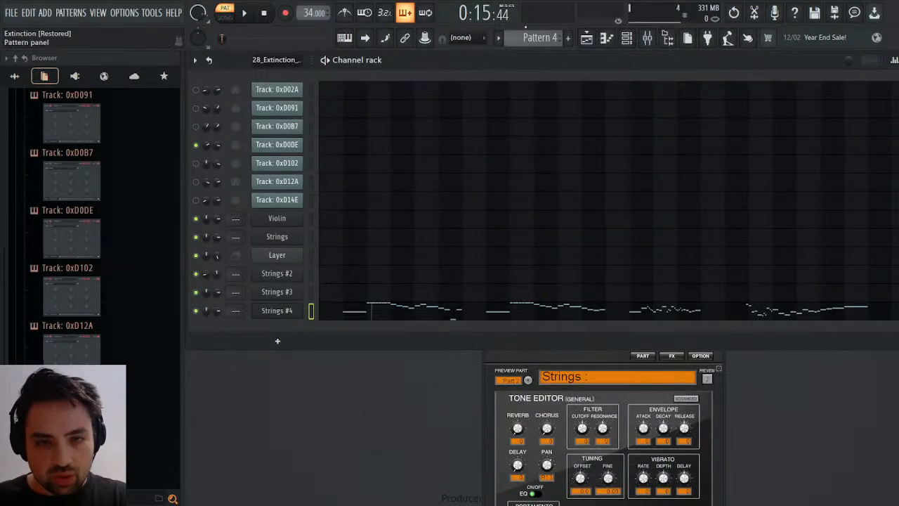
Open track 0xD02A's piano roll in the imported pattern, play from the start and compare the notes around bars 2 and 3.
{"action": "scroll", "coordinate": [542, 39], "scroll_direction": "up", "scroll_amount": 3}
{"action": "left_click", "coordinate": [368, 99]}
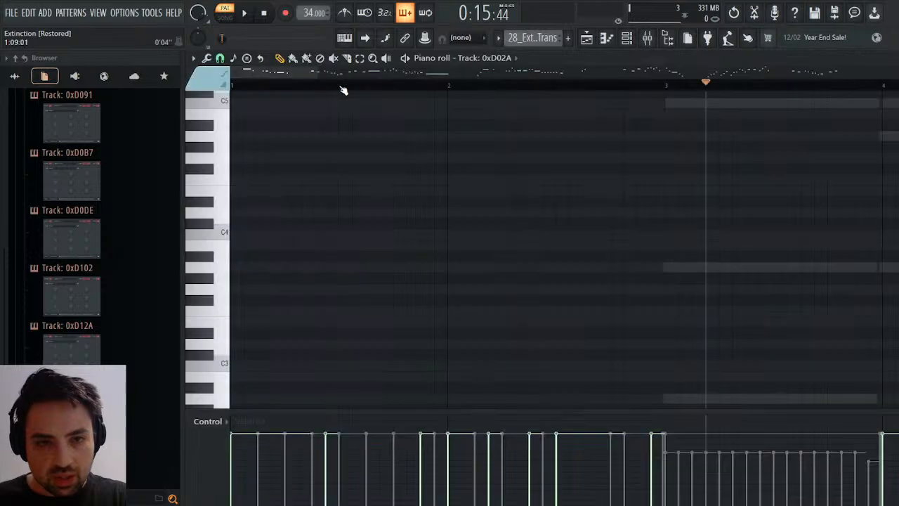
{"action": "left_click", "coordinate": [263, 14]}
{"action": "left_click", "coordinate": [245, 14]}
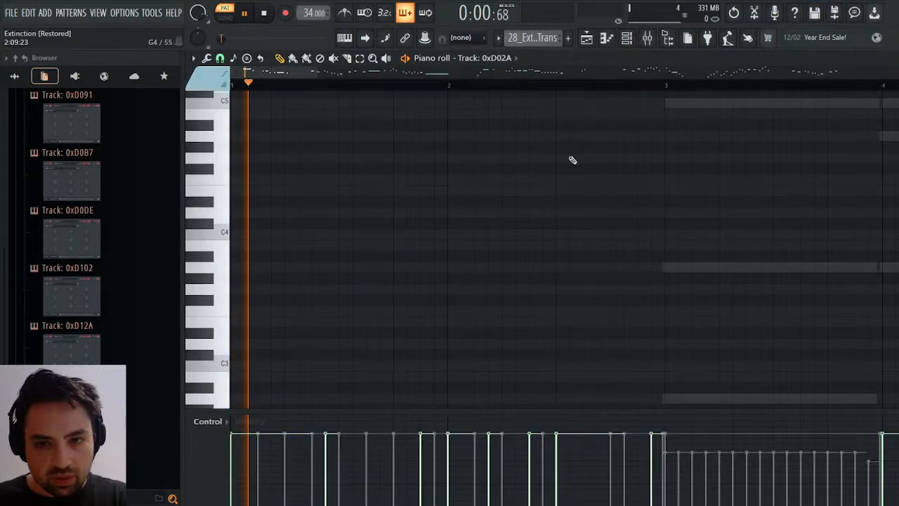
{"action": "scroll", "coordinate": [649, 233], "scroll_direction": "down", "scroll_amount": 3}
{"action": "scroll", "coordinate": [692, 161], "scroll_direction": "up", "scroll_amount": 10}
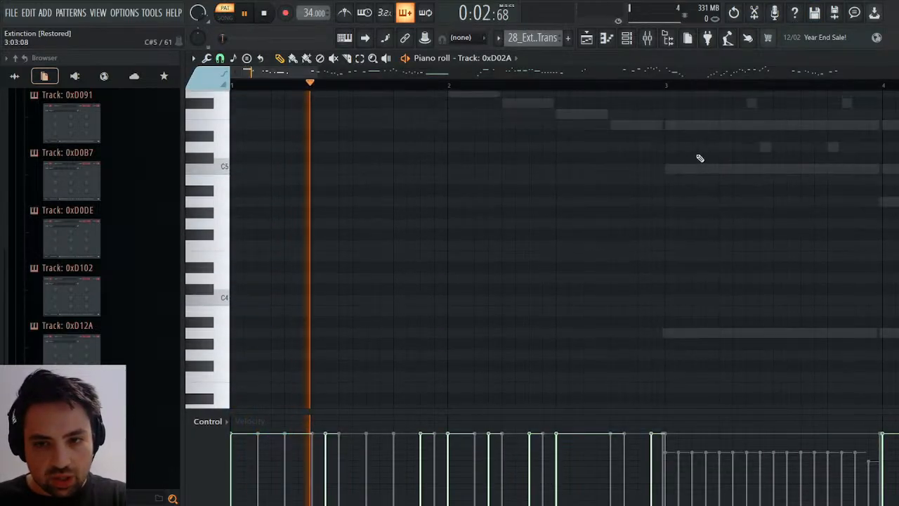
{"action": "scroll", "coordinate": [681, 155], "scroll_direction": "down", "scroll_amount": 2}
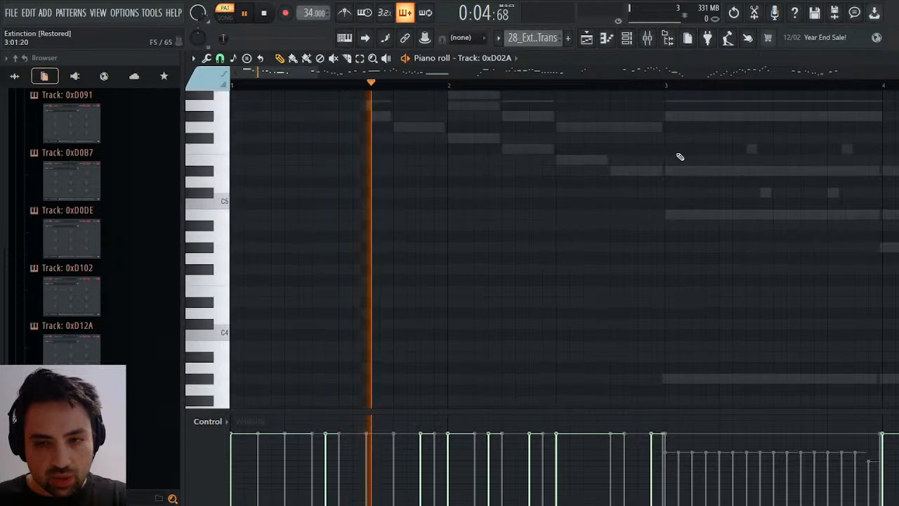
{"action": "scroll", "coordinate": [680, 157], "scroll_direction": "up", "scroll_amount": 4}
{"action": "scroll", "coordinate": [680, 157], "scroll_direction": "down", "scroll_amount": 4}
{"action": "scroll", "coordinate": [680, 155], "scroll_direction": "up", "scroll_amount": 4}
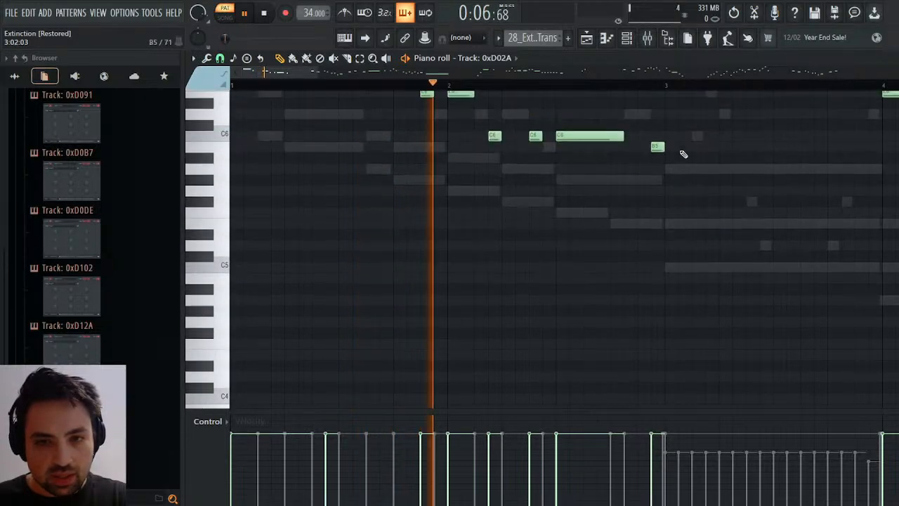
{"action": "scroll", "coordinate": [687, 154], "scroll_direction": "down", "scroll_amount": 4}
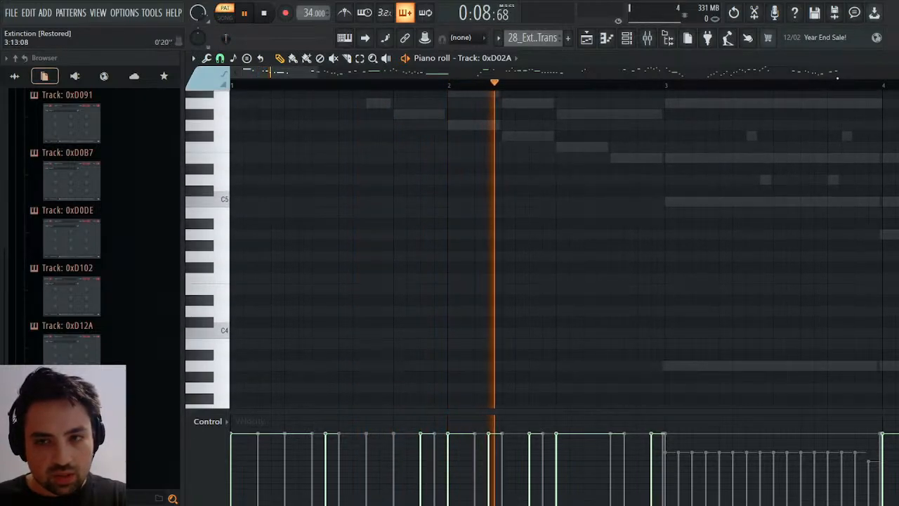
{"action": "left_click", "coordinate": [898, 58]}
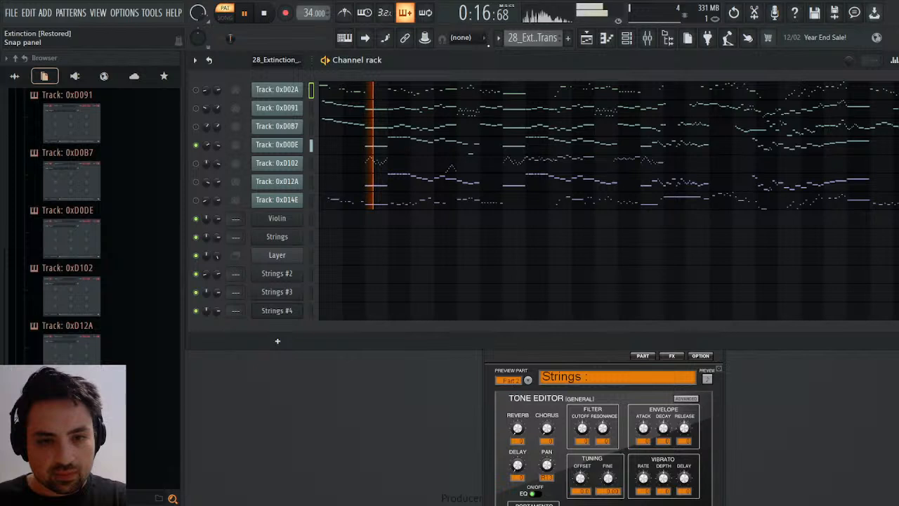
{"action": "key", "text": "space"}
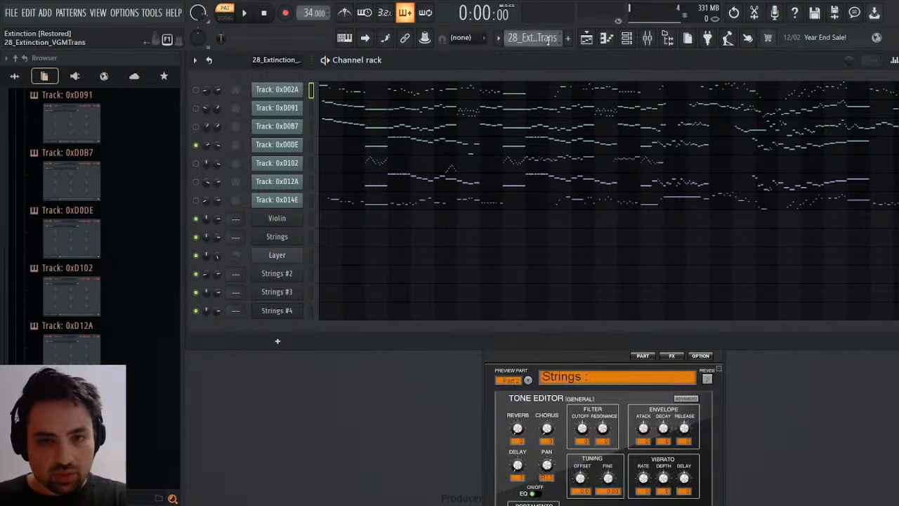
Switch to Pattern 4, inspect where the Strings #4 notes begin in the piano roll and close it.
{"action": "left_click", "coordinate": [564, 90]}
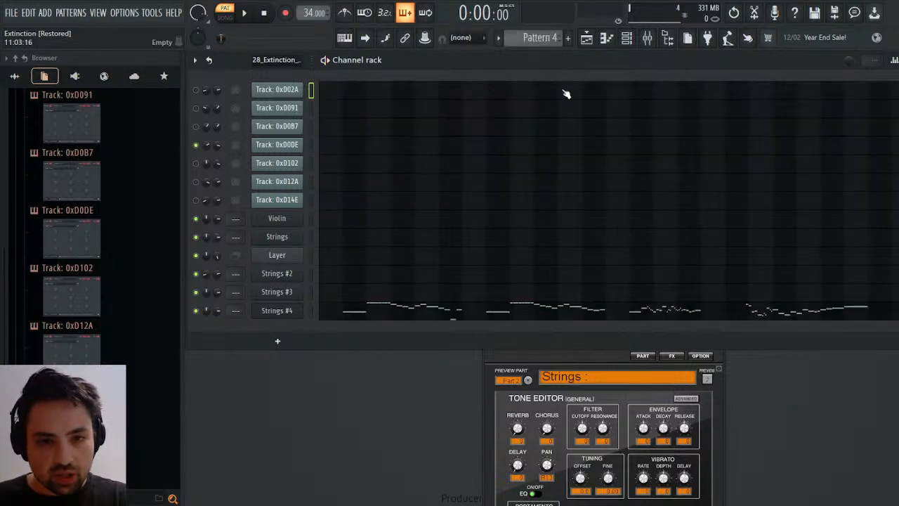
{"action": "left_click", "coordinate": [374, 315]}
{"action": "left_click", "coordinate": [200, 103]}
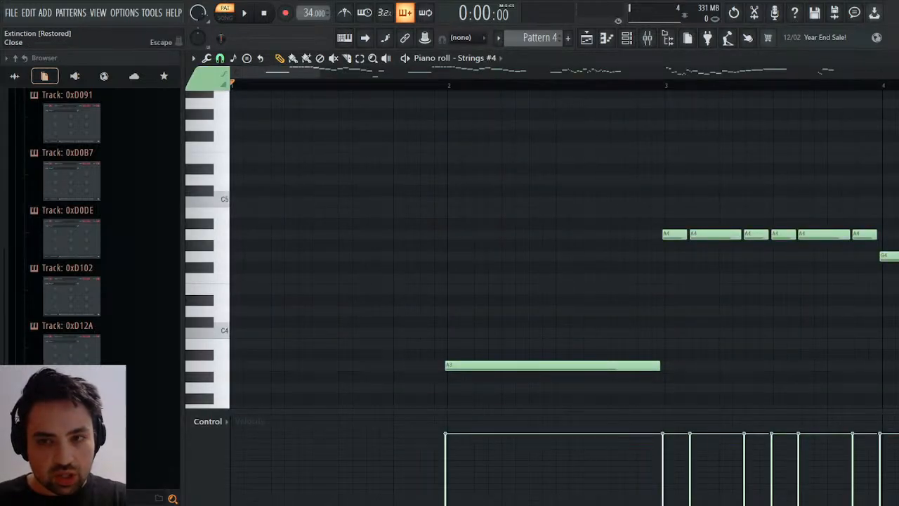
{"action": "key", "text": "Escape"}
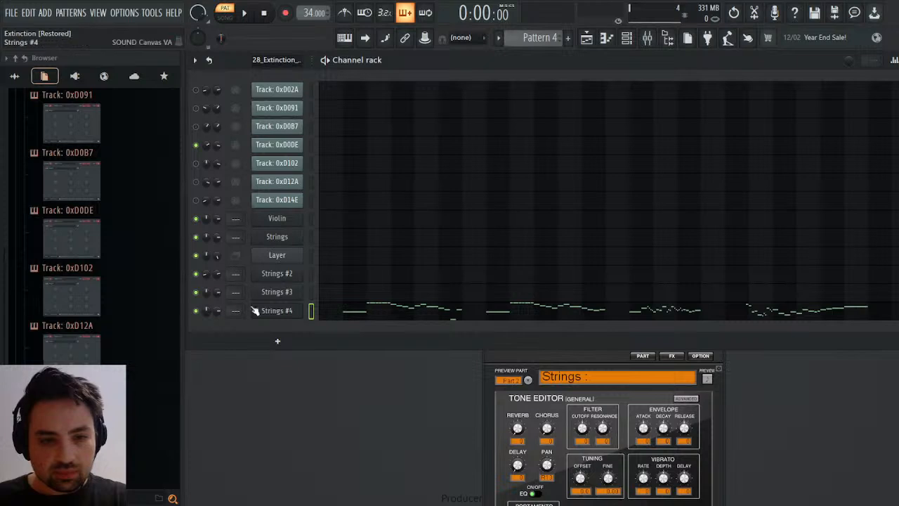
Set the Strings #4 SOUND Canvas part level to 100 and close the plugin.
{"action": "left_click", "coordinate": [267, 310]}
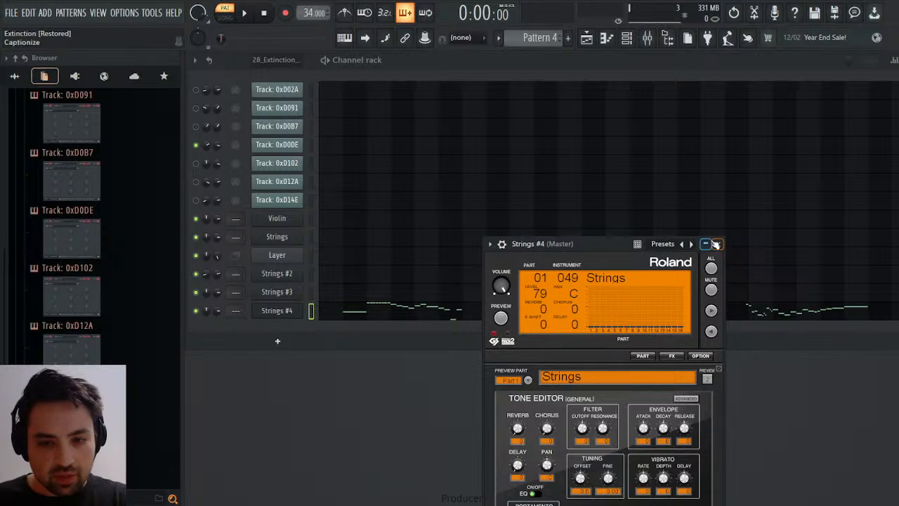
{"action": "left_click_drag", "start_coordinate": [595, 244], "coordinate": [607, 138]}
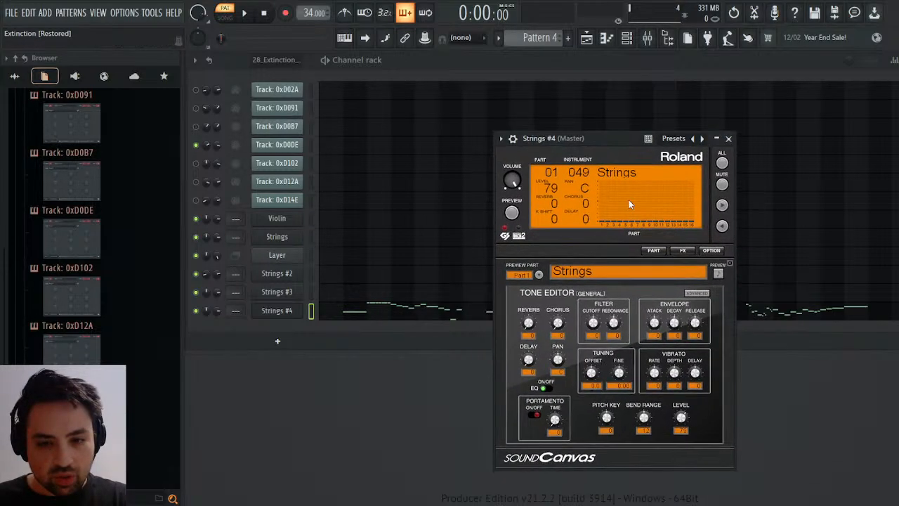
{"action": "left_click_drag", "start_coordinate": [681, 417], "coordinate": [681, 401]}
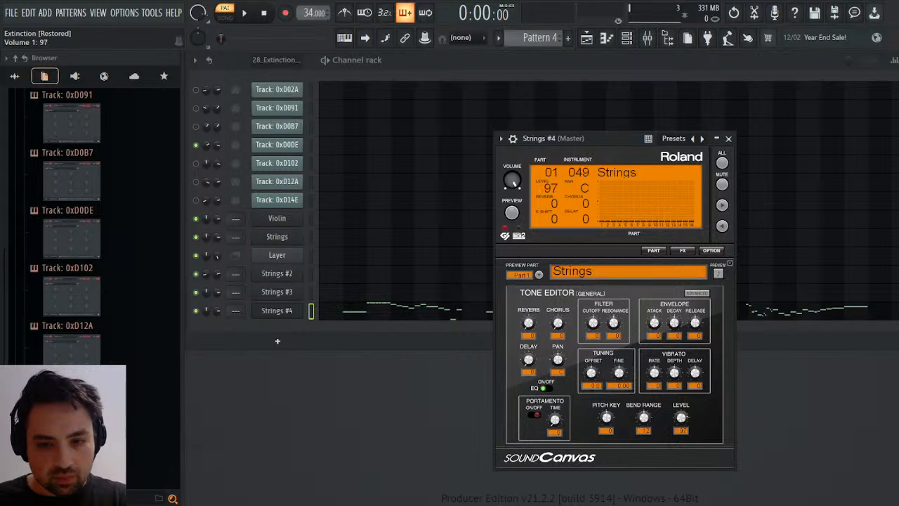
{"action": "left_click", "coordinate": [728, 139]}
Copy track 0xD0DE's channel panning events into Strings #4 in Pattern 4, removing one bar so they start a bar earlier.
{"action": "scroll", "coordinate": [542, 40], "scroll_direction": "down", "scroll_amount": 3}
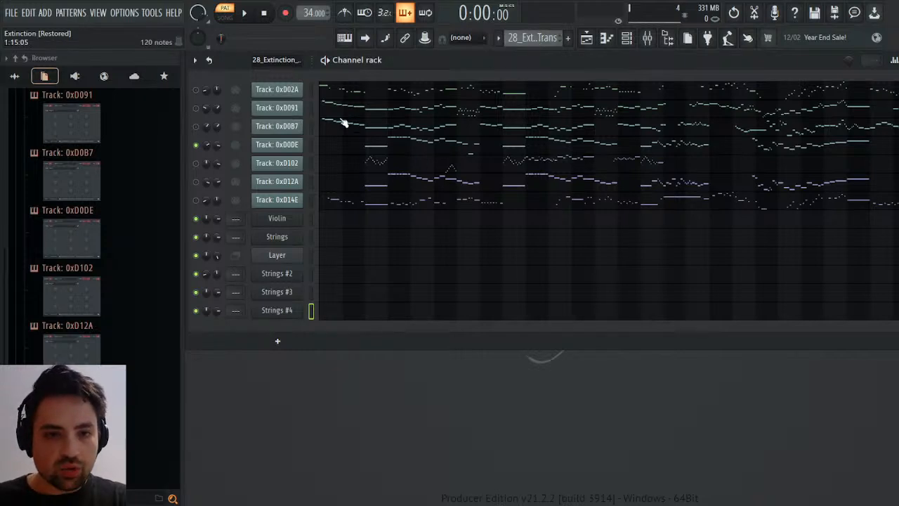
{"action": "left_click", "coordinate": [242, 171]}
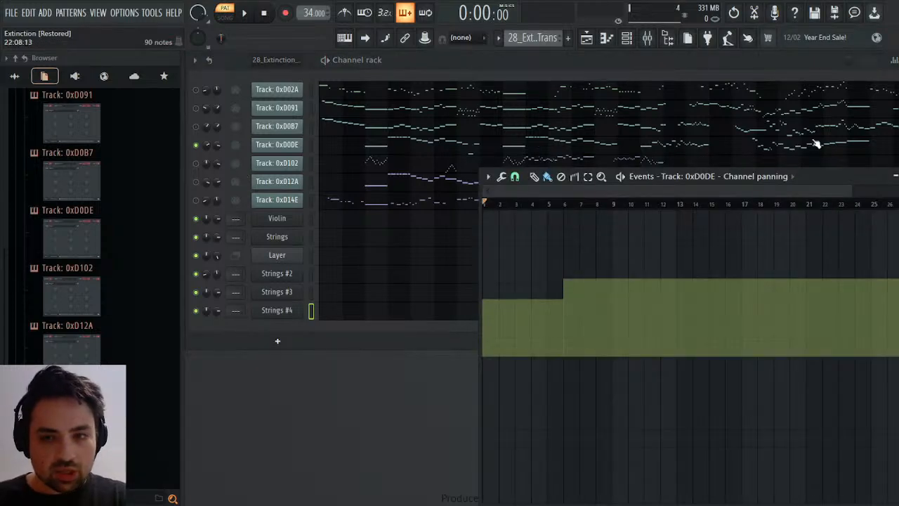
{"action": "left_click", "coordinate": [897, 177]}
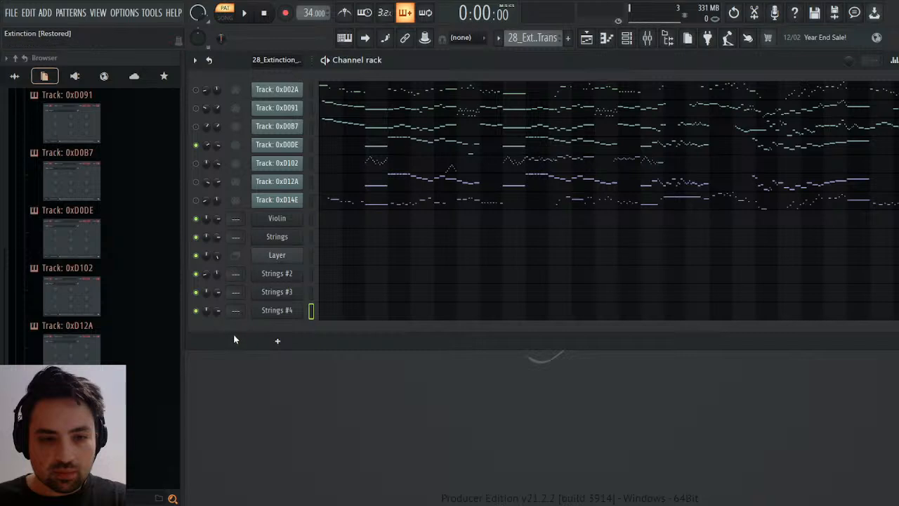
{"action": "scroll", "coordinate": [532, 37], "scroll_direction": "down", "scroll_amount": 3}
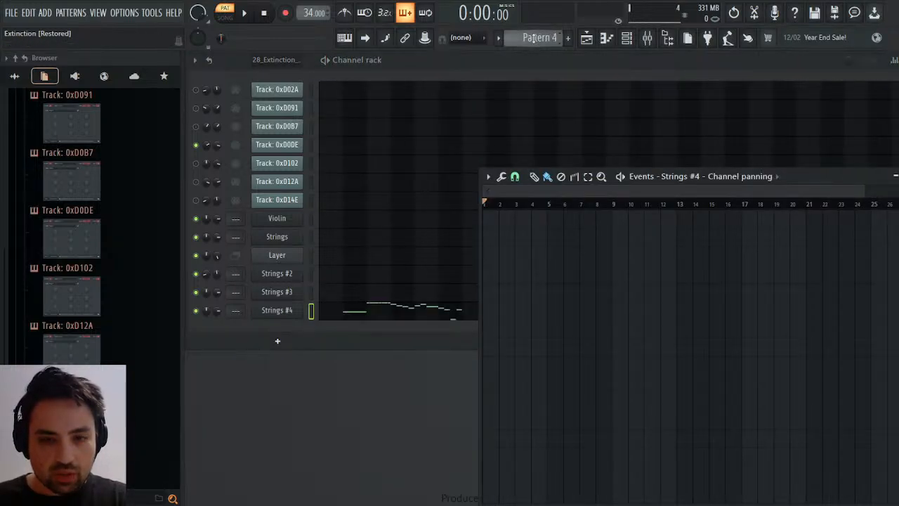
{"action": "left_click_drag", "start_coordinate": [503, 205], "coordinate": [552, 205]}
{"action": "key", "text": "ctrl+Delete"}
{"action": "key", "text": "ctrl+Delete"}
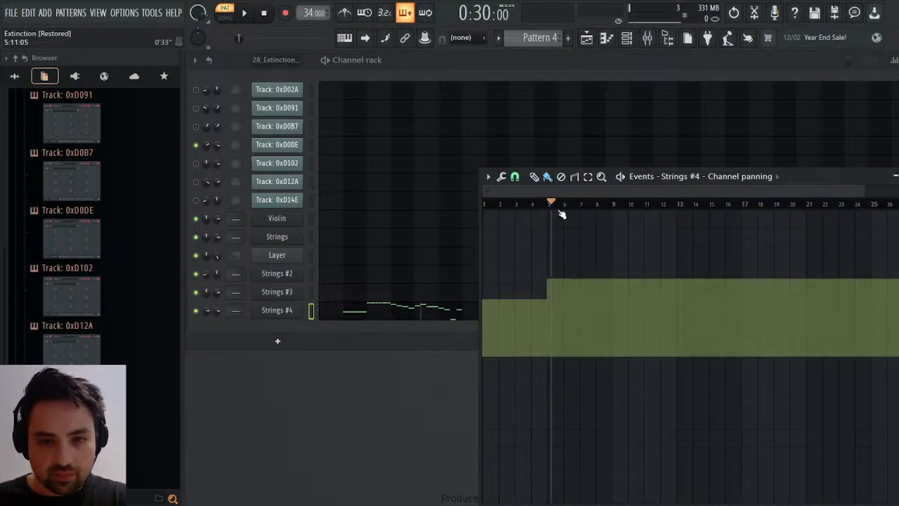
Play Strings #4 from bar 5 to hear the panning change, close the event editor and stop playback.
{"action": "key", "text": "space"}
{"action": "left_click", "coordinate": [898, 176]}
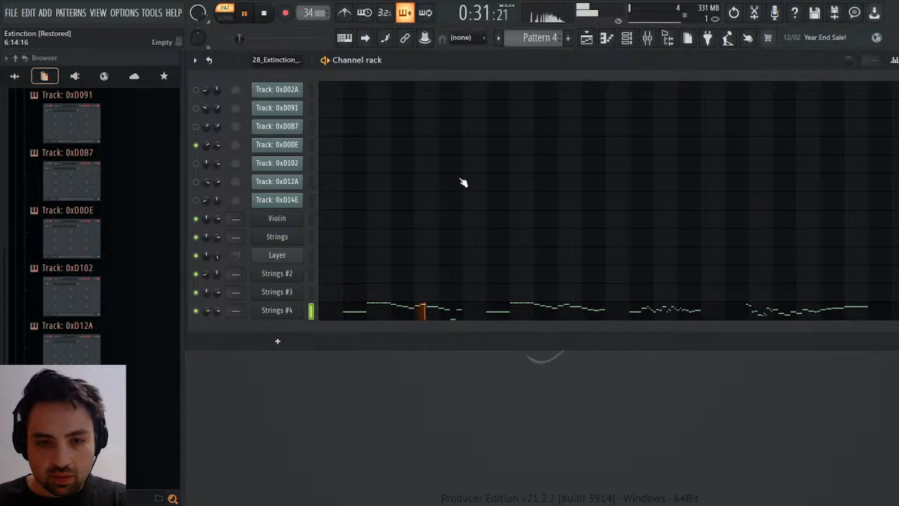
{"action": "key", "text": "space"}
{"action": "left_click", "coordinate": [268, 16]}
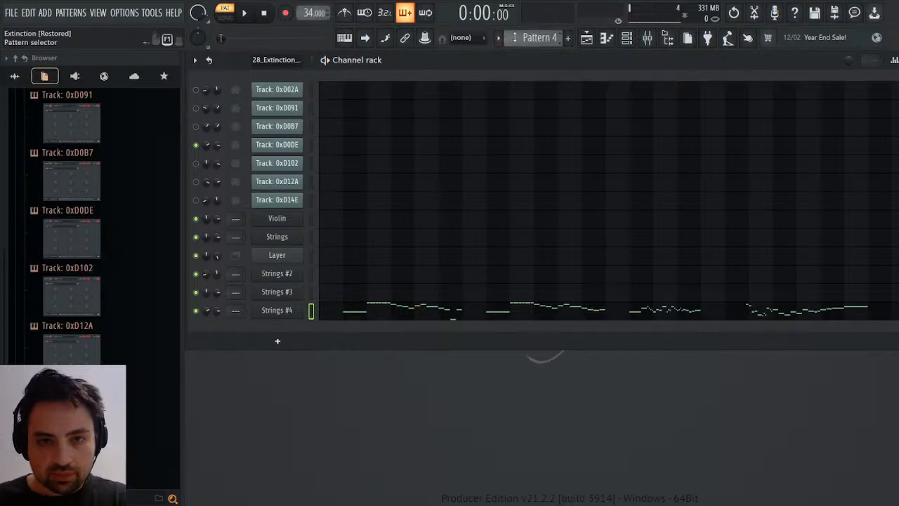
Copy track 0xD0DE's channel volume events into Strings #4 in Pattern 4 and cut out bar 3 to shift them one bar earlier.
{"action": "scroll", "coordinate": [514, 38], "scroll_direction": "up", "scroll_amount": 3}
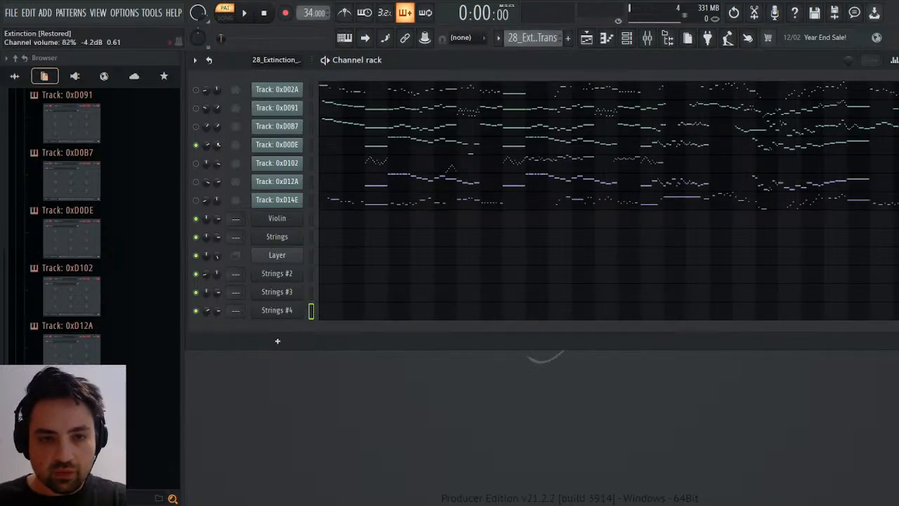
{"action": "left_click", "coordinate": [246, 166]}
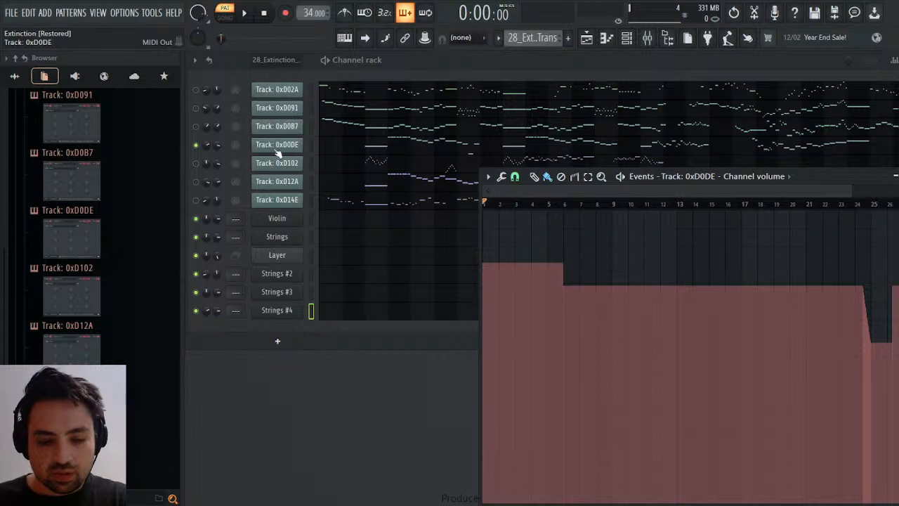
{"action": "left_click", "coordinate": [542, 75]}
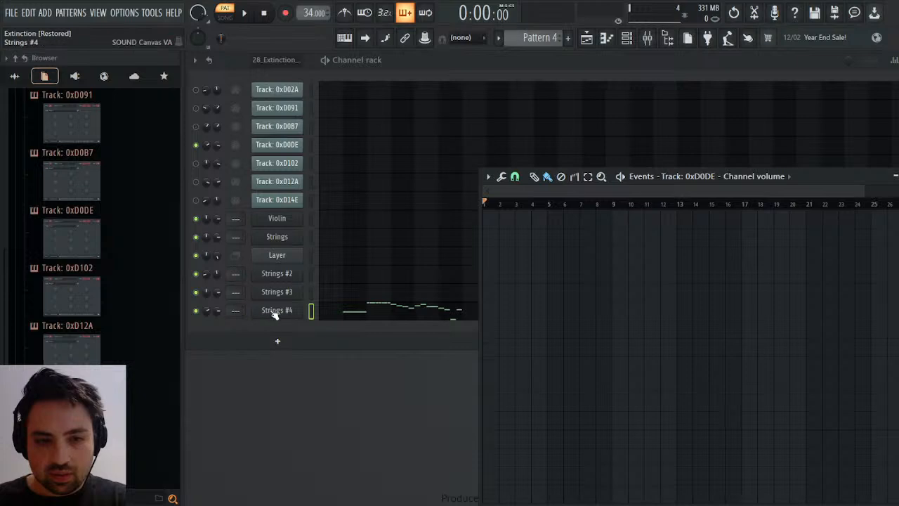
{"action": "right_click", "coordinate": [218, 312]}
{"action": "left_click", "coordinate": [243, 333]}
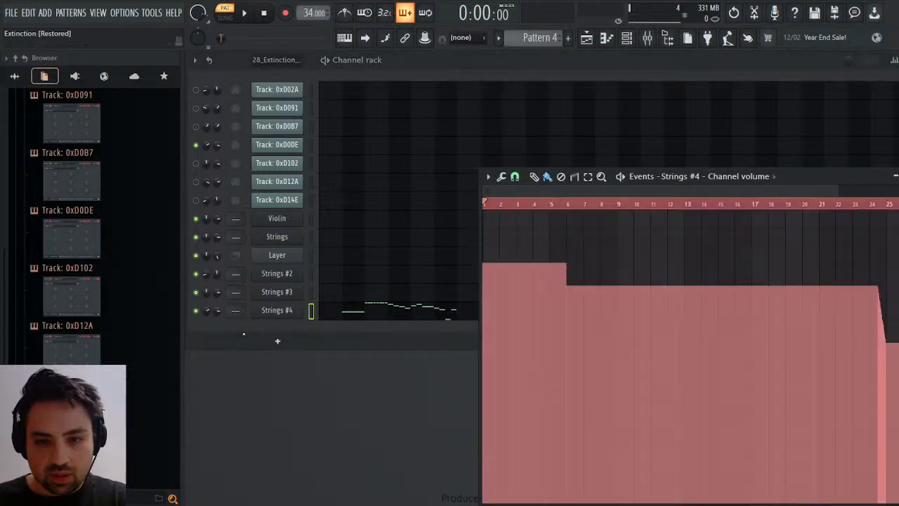
{"action": "left_click_drag", "start_coordinate": [517, 204], "coordinate": [536, 206]}
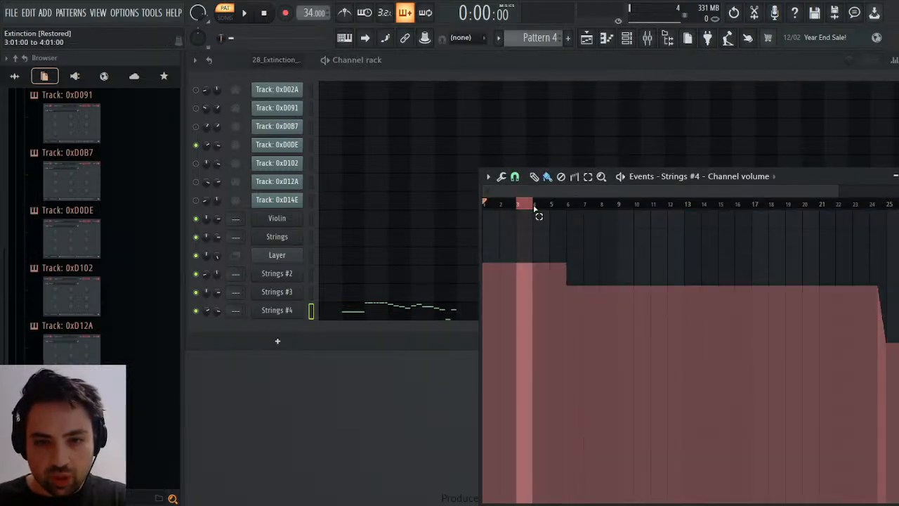
Play Strings #4 from bars 3, 5 and 23 to check its volume events, close the event editor and stop playback.
{"action": "key", "text": "space"}
{"action": "right_click", "coordinate": [529, 209]}
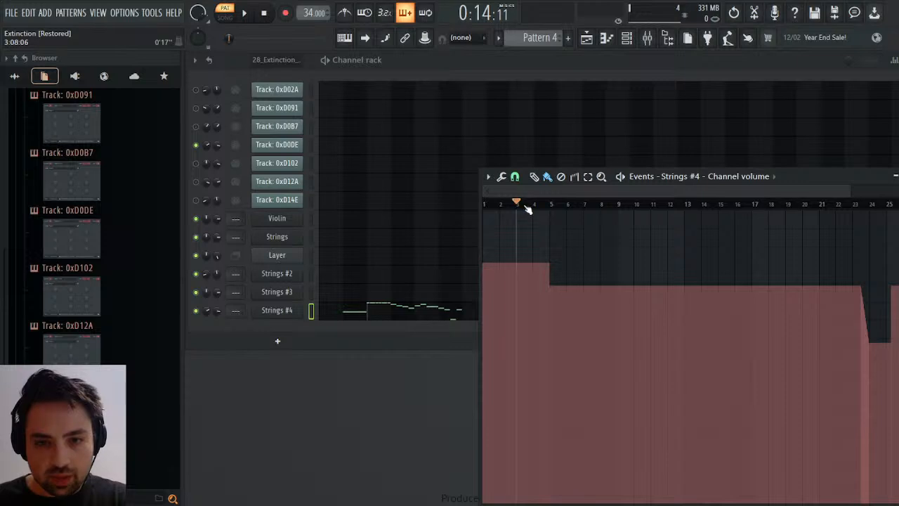
{"action": "key", "text": "space"}
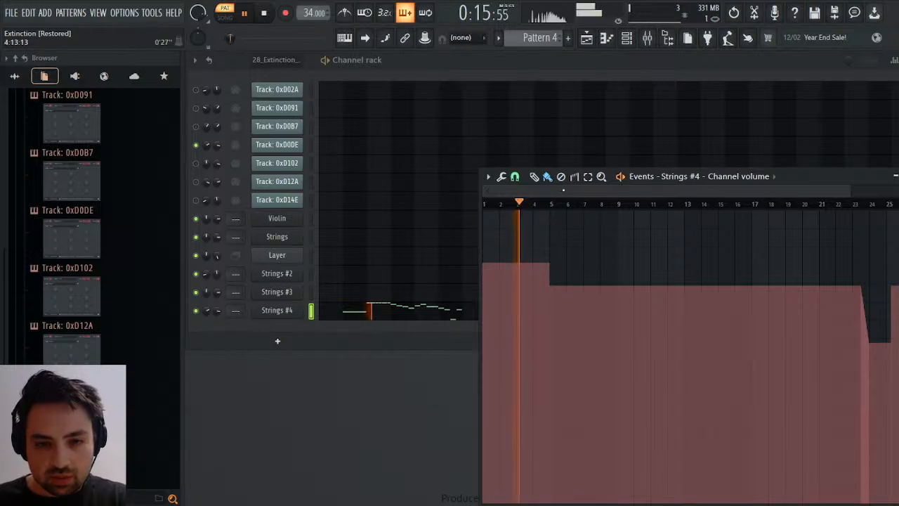
{"action": "left_click", "coordinate": [554, 204]}
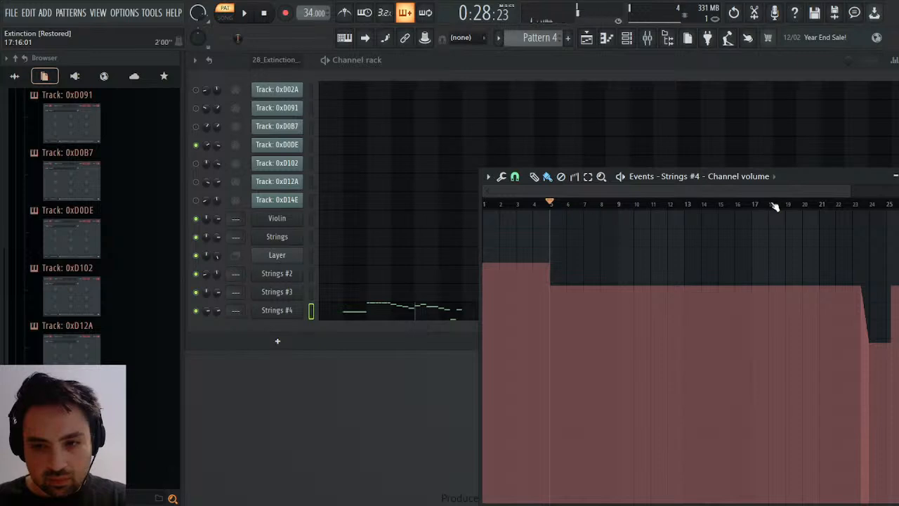
{"action": "left_click", "coordinate": [853, 203]}
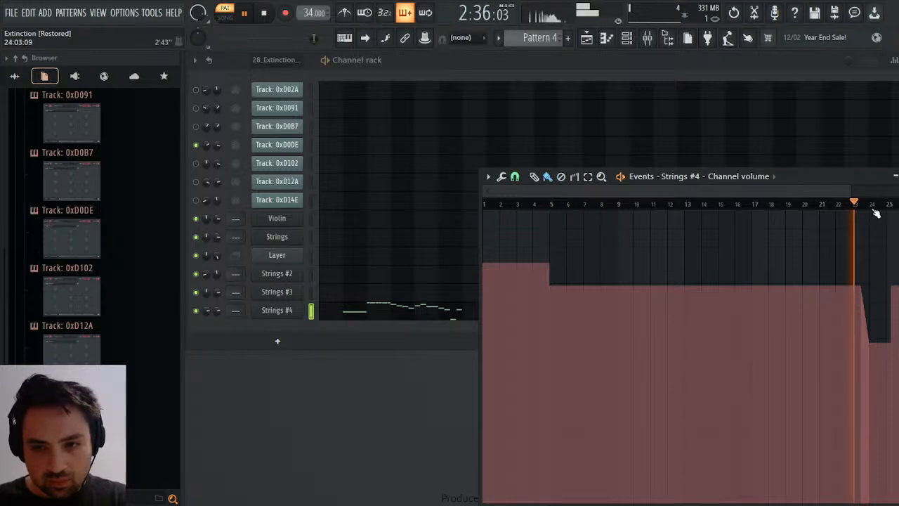
{"action": "left_click_drag", "start_coordinate": [859, 180], "coordinate": [628, 106]}
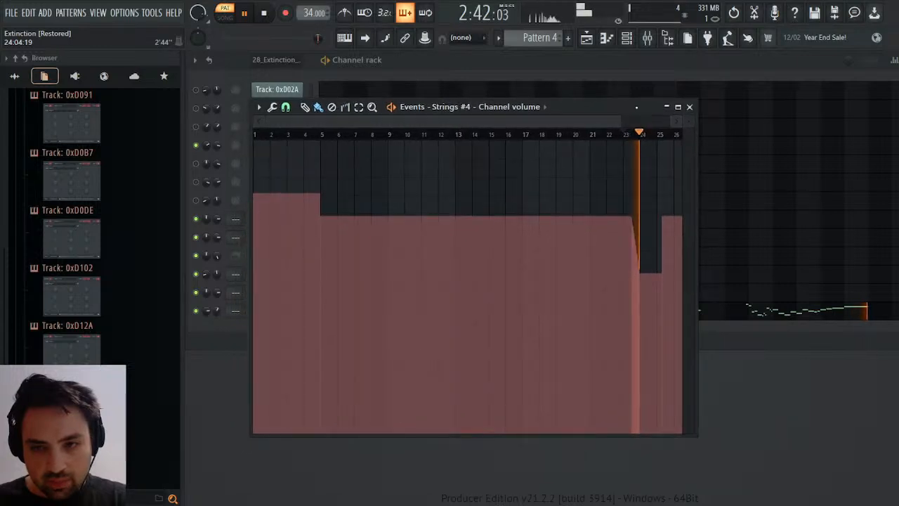
{"action": "key", "text": "space"}
{"action": "left_click", "coordinate": [688, 106]}
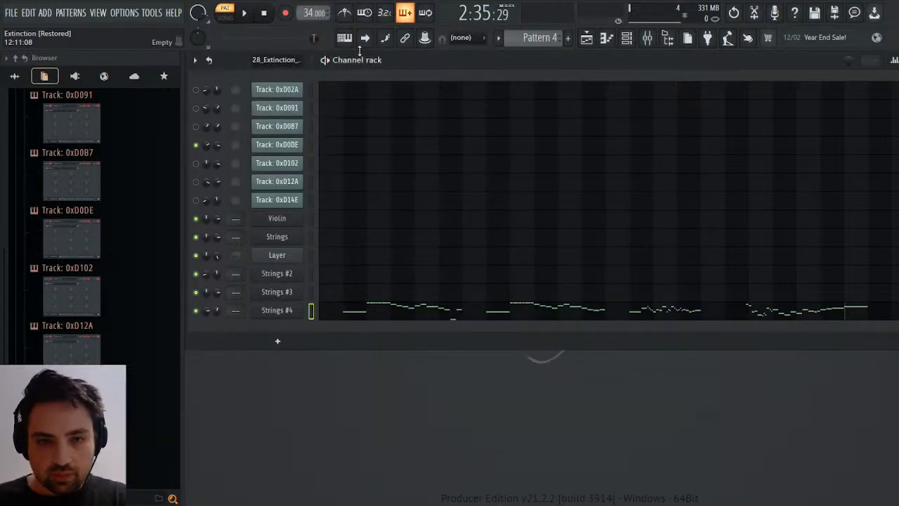
{"action": "left_click", "coordinate": [264, 13]}
Solo track 0xD102 in the imported 28_Extinction pattern and play it.
{"action": "scroll", "coordinate": [524, 37], "scroll_direction": "up", "scroll_amount": 3}
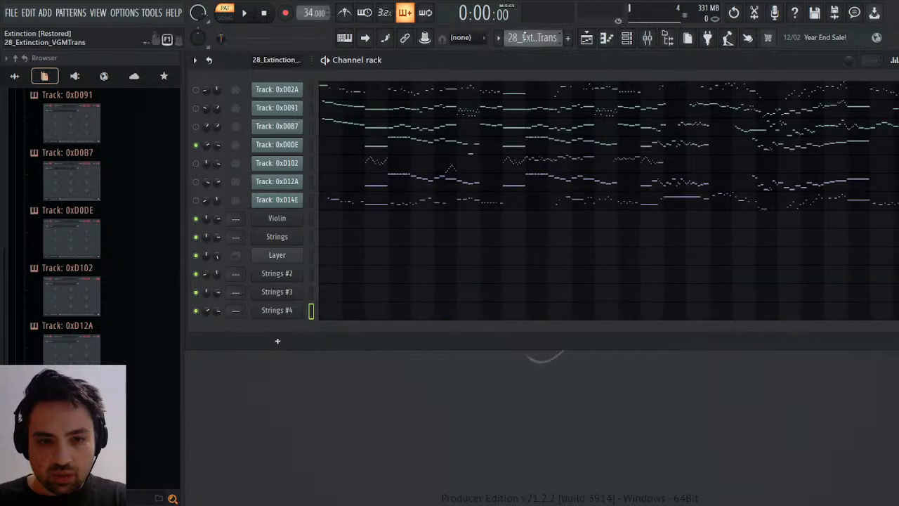
{"action": "left_click", "coordinate": [289, 150]}
{"action": "left_click", "coordinate": [288, 153]}
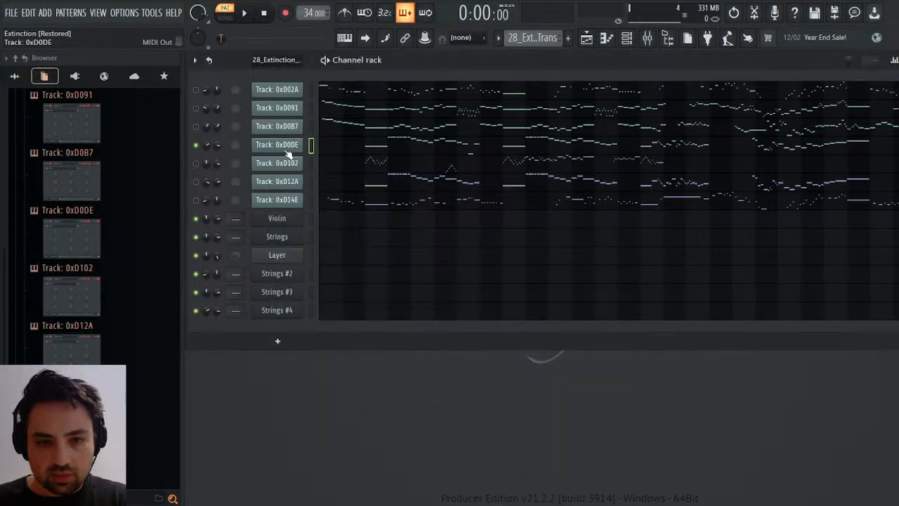
{"action": "key", "text": "space"}
{"action": "left_click", "coordinate": [287, 166]}
{"action": "left_click", "coordinate": [288, 167]}
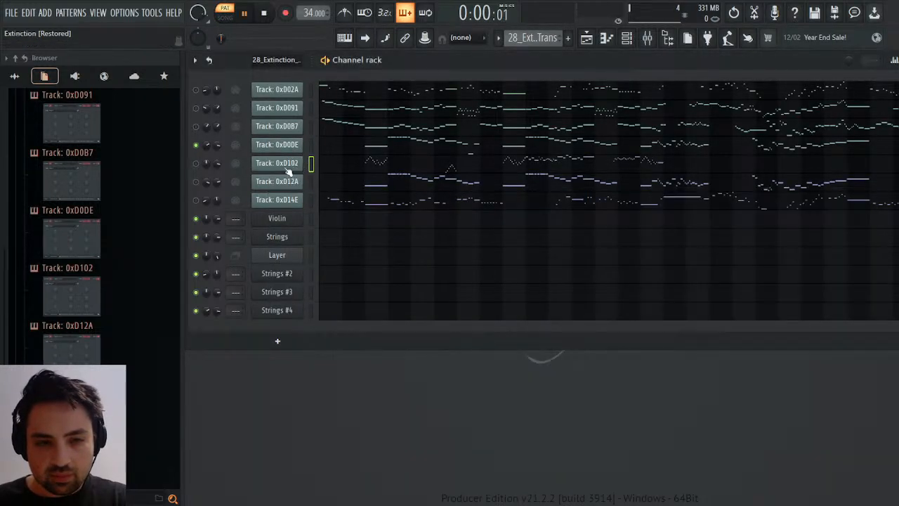
{"action": "key", "text": "space"}
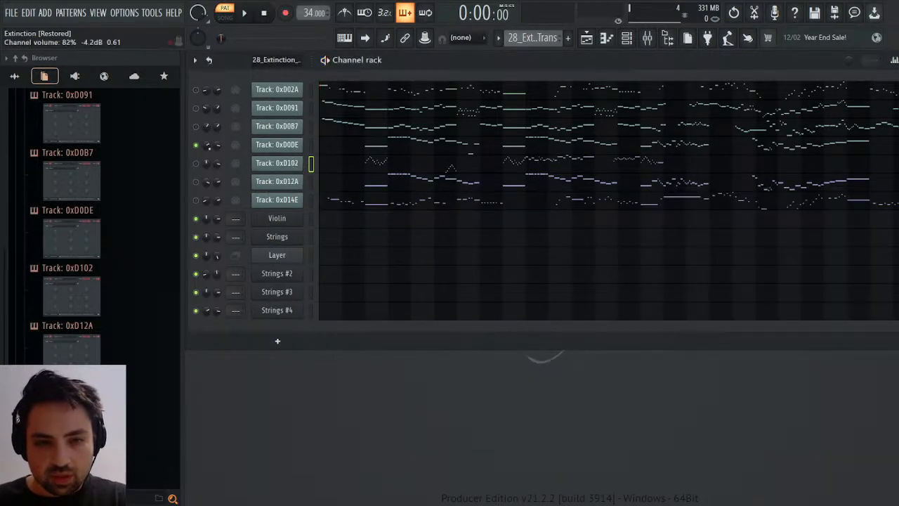
{"action": "left_click", "coordinate": [198, 165]}
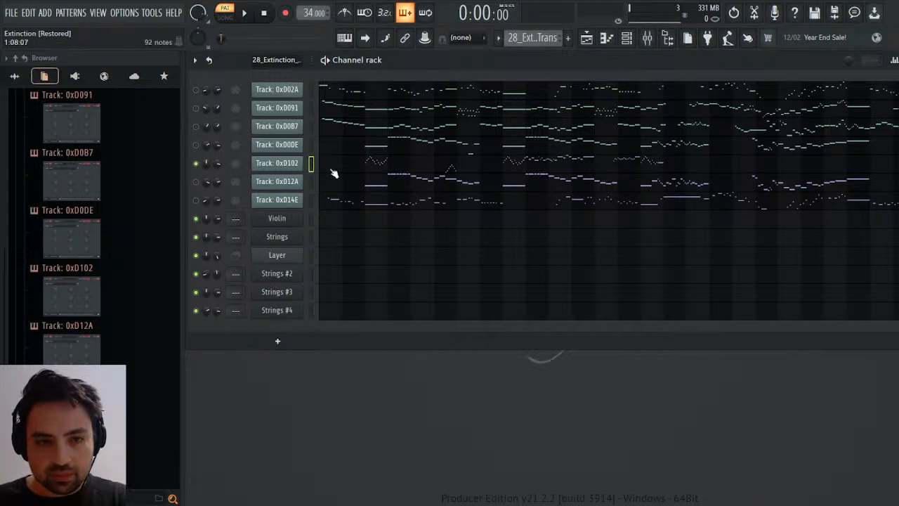
{"action": "key", "text": "space"}
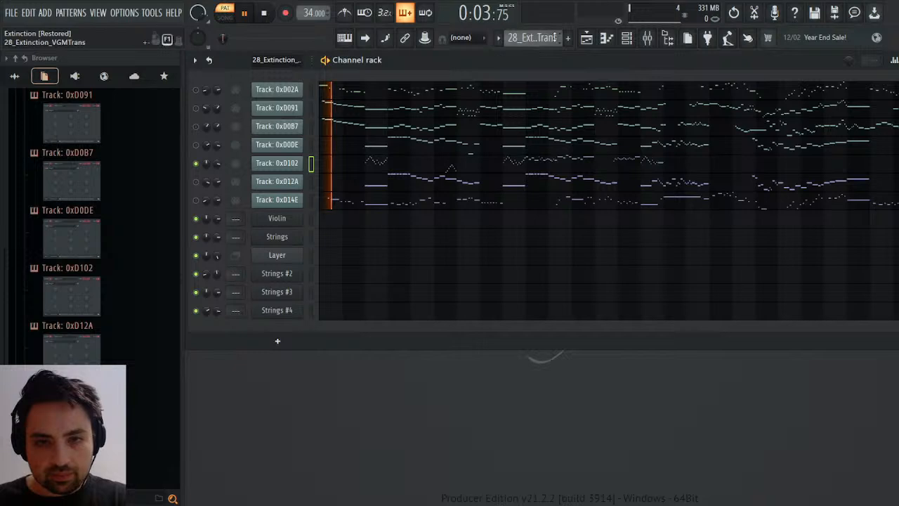
Copy track 0xD102's notes into the Layer channel in Pattern 5 and shift them to start at bar 1.
{"action": "scroll", "coordinate": [546, 35], "scroll_direction": "down", "scroll_amount": 2}
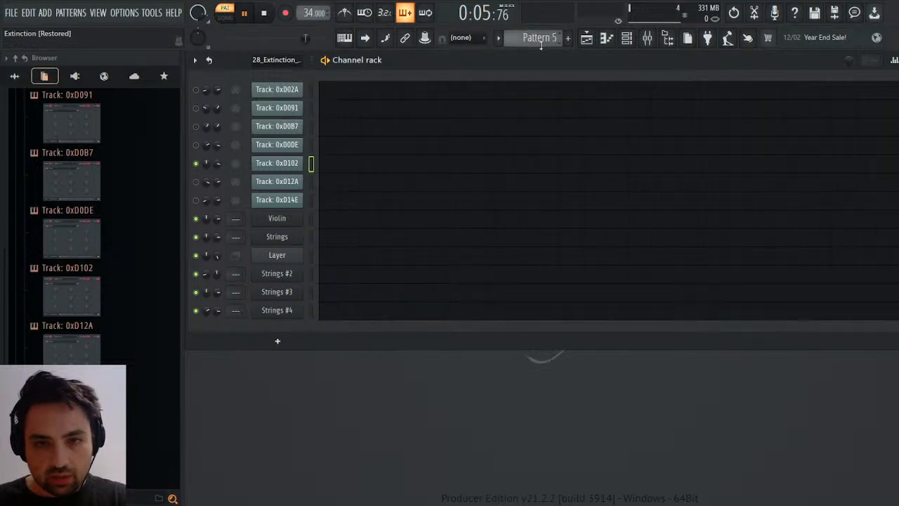
{"action": "left_click", "coordinate": [311, 255]}
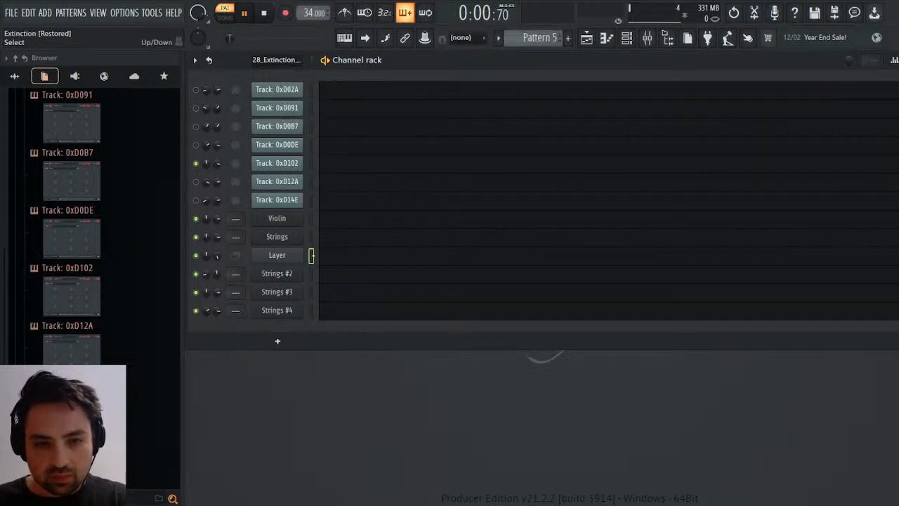
{"action": "left_click", "coordinate": [386, 257]}
{"action": "key", "text": "ctrl+x"}
{"action": "key", "text": "ctrl+v"}
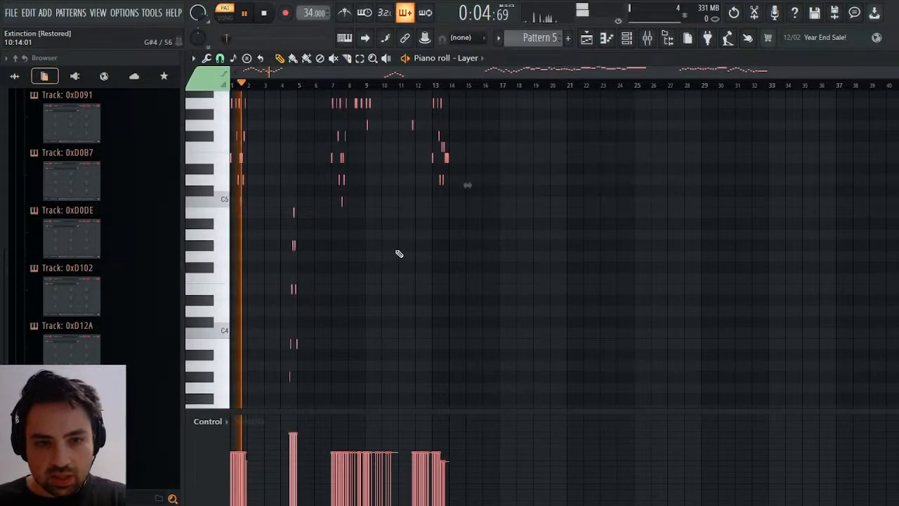
{"action": "left_click", "coordinate": [891, 58]}
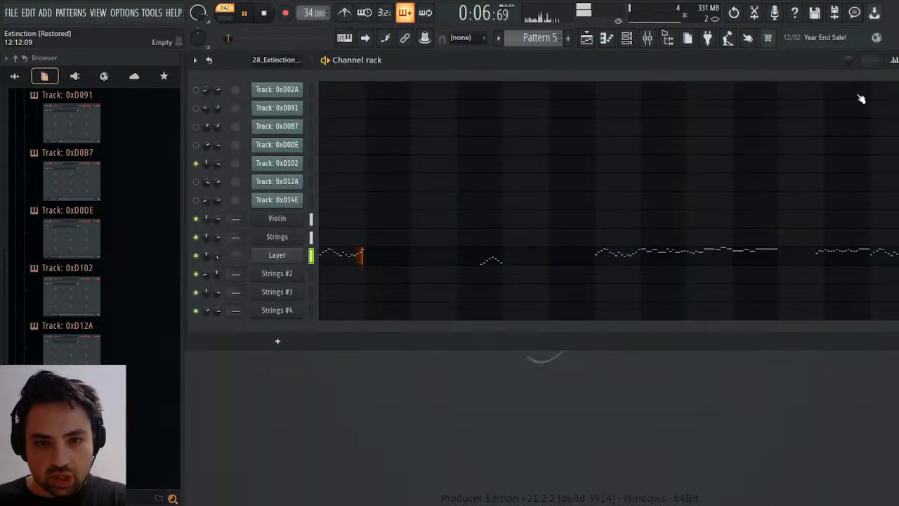
Play the shifted Layer notes from the start with the piano roll open, then close the piano roll.
{"action": "left_click", "coordinate": [355, 254]}
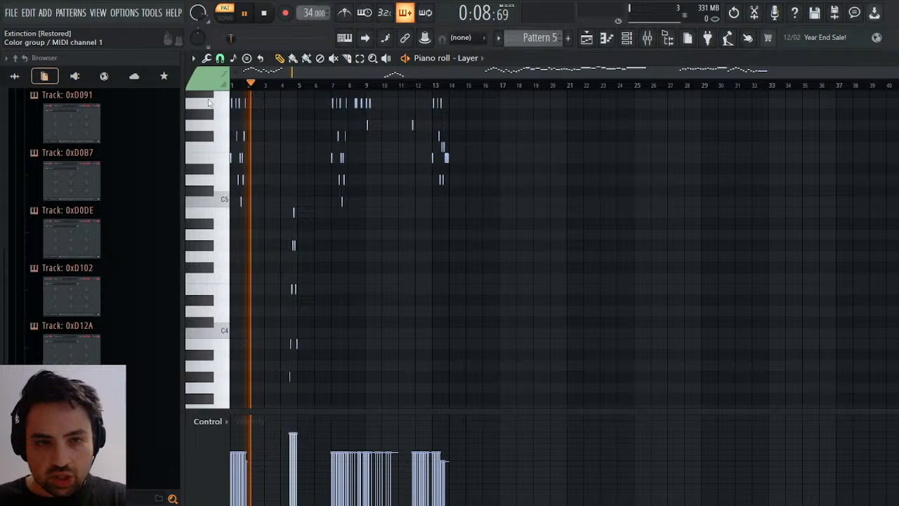
{"action": "key", "text": "space"}
{"action": "key", "text": "space"}
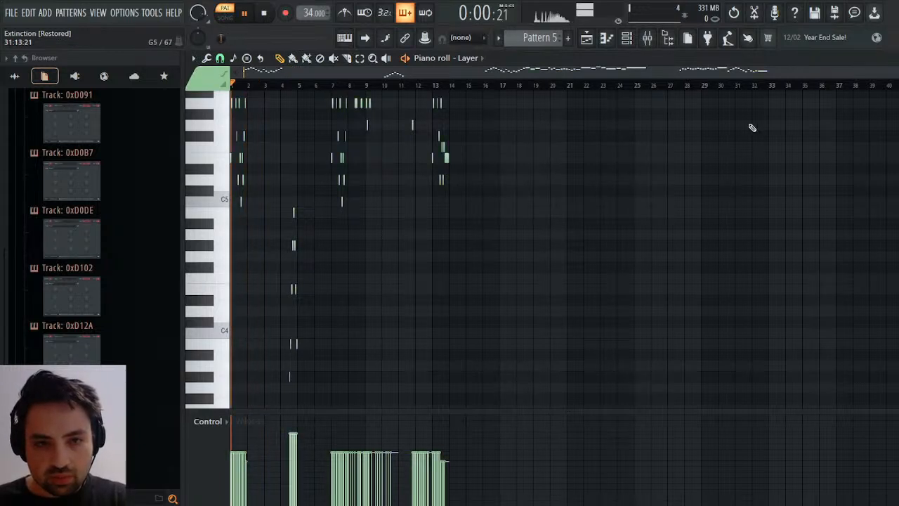
{"action": "left_click", "coordinate": [891, 59]}
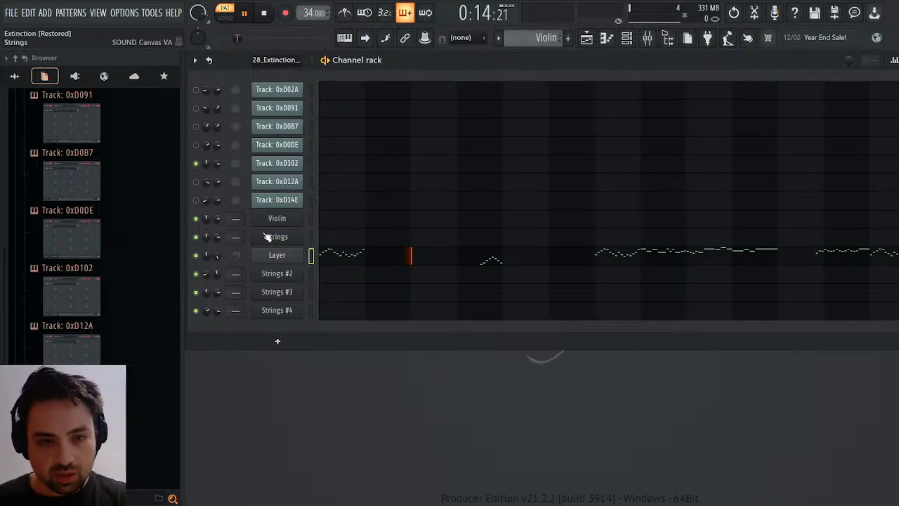
Rename the Strings channel as More Violins and the current pattern as Violins.
{"action": "left_click", "coordinate": [283, 240]}
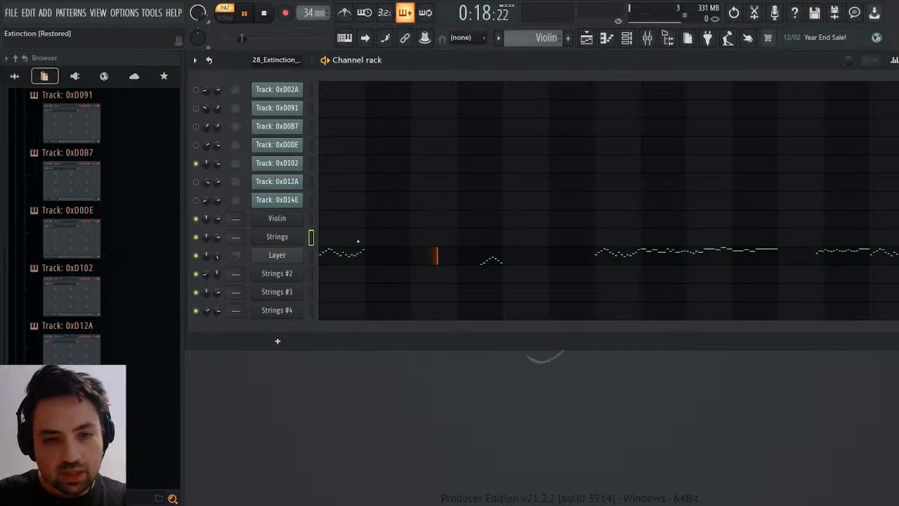
{"action": "type", "text": "More Violins"}
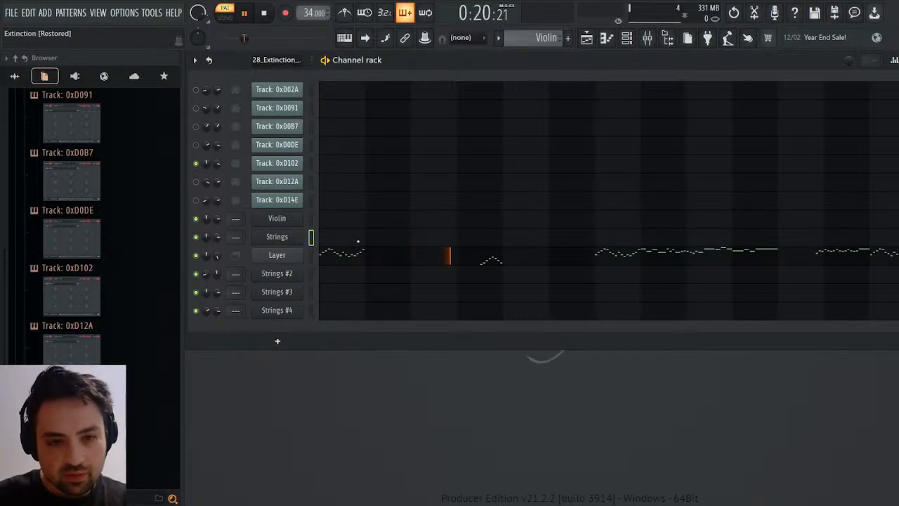
{"action": "key", "text": "Return"}
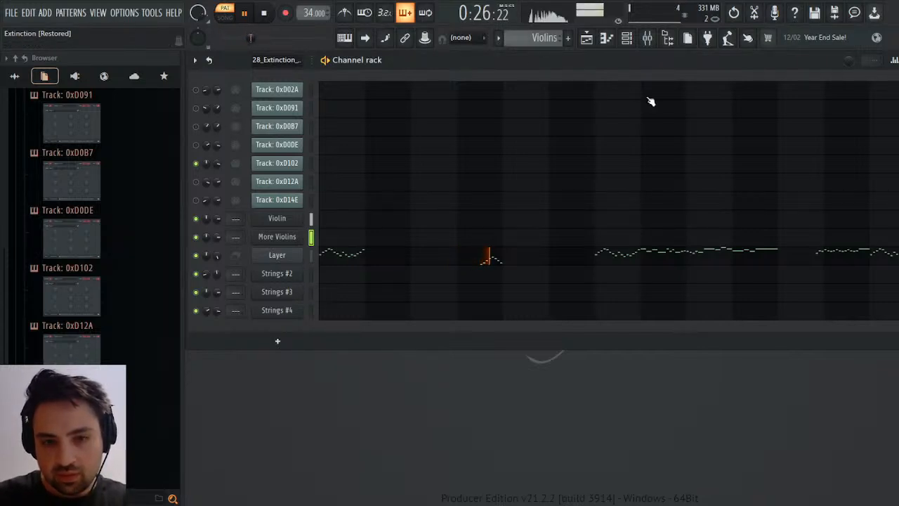
Check the Layer channel's notes in the piano roll during playback, then close it and stop playback.
{"action": "left_click", "coordinate": [478, 255]}
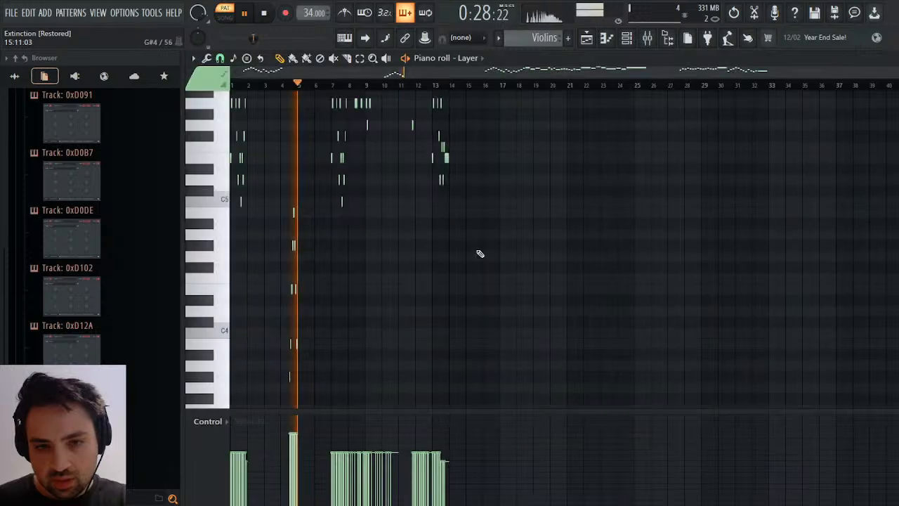
{"action": "scroll", "coordinate": [494, 253], "scroll_direction": "up", "scroll_amount": 2}
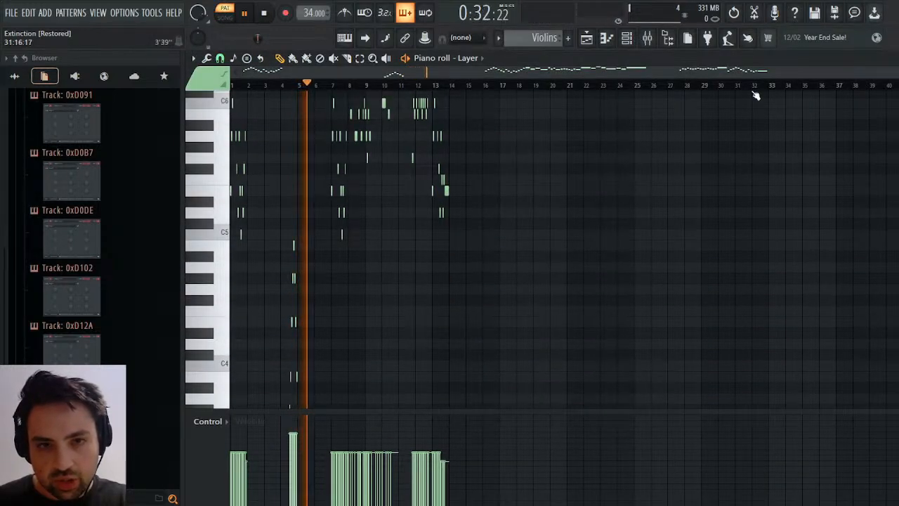
{"action": "left_click", "coordinate": [893, 58]}
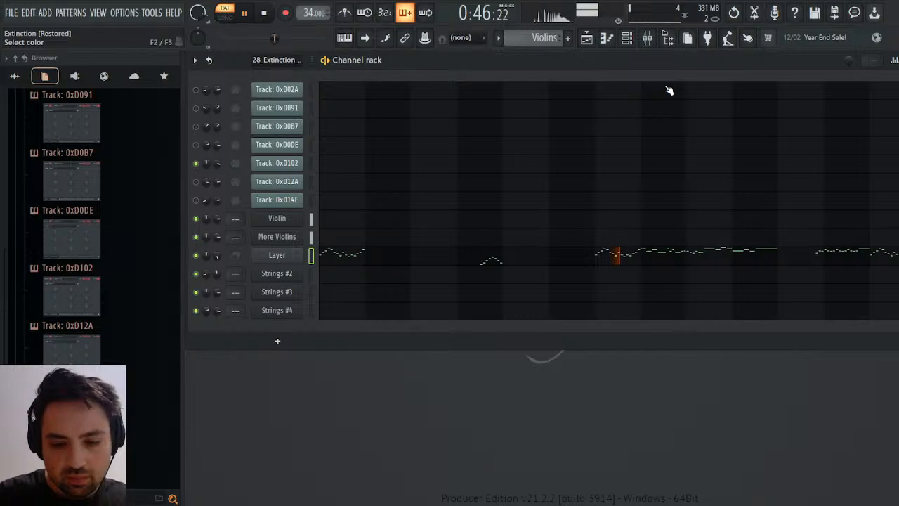
{"action": "key", "text": "space"}
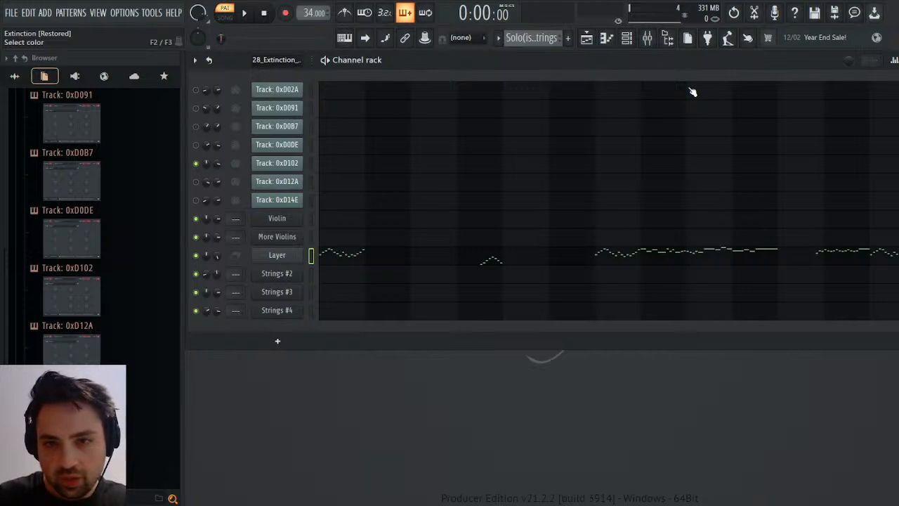
Rename the current pattern as Solo Strings and briefly view its Layer notes in the piano roll.
{"action": "key", "text": "Return"}
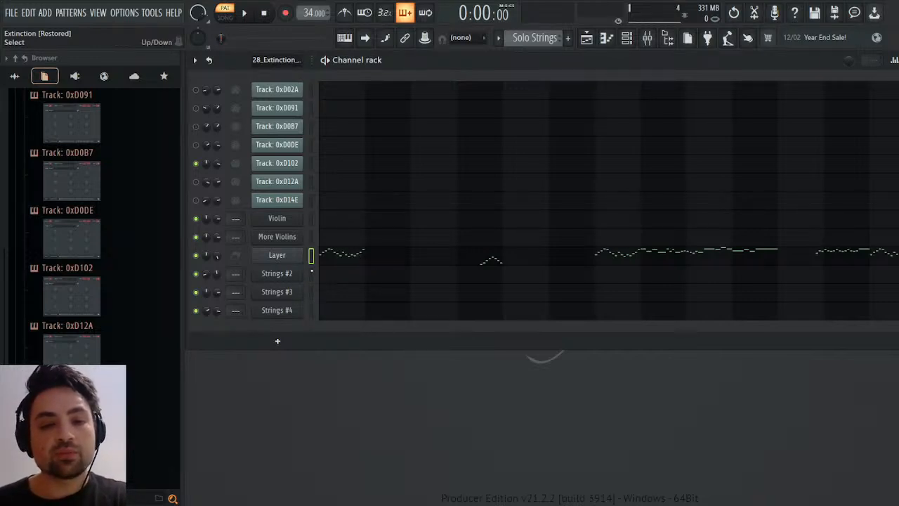
{"action": "left_click", "coordinate": [338, 261]}
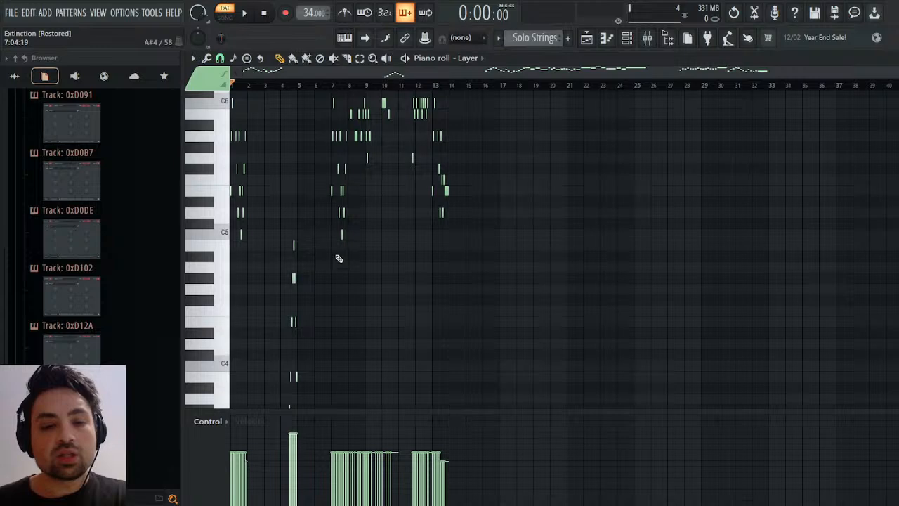
{"action": "left_click", "coordinate": [897, 58]}
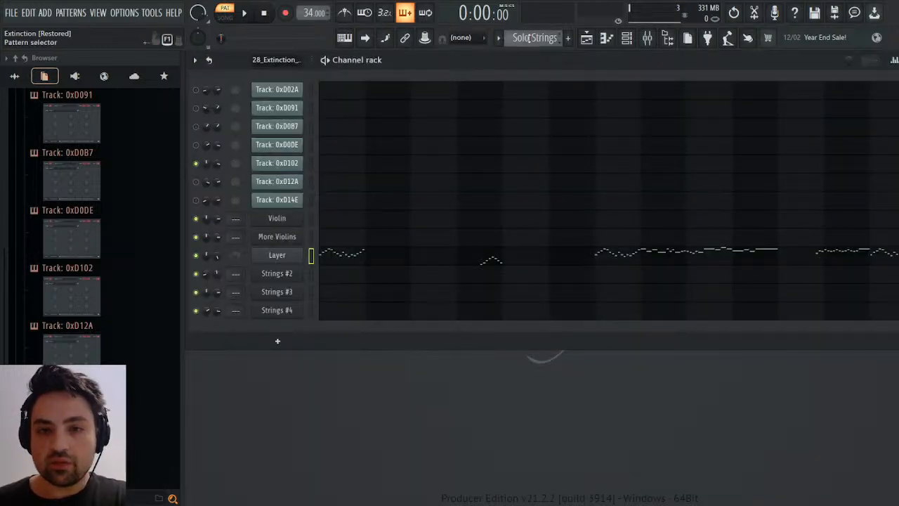
Return to the imported 28_Extinction pattern and check track 0xD102's channel panning events.
{"action": "scroll", "coordinate": [535, 38], "scroll_direction": "down", "scroll_amount": 1}
{"action": "scroll", "coordinate": [538, 38], "scroll_direction": "up", "scroll_amount": 1}
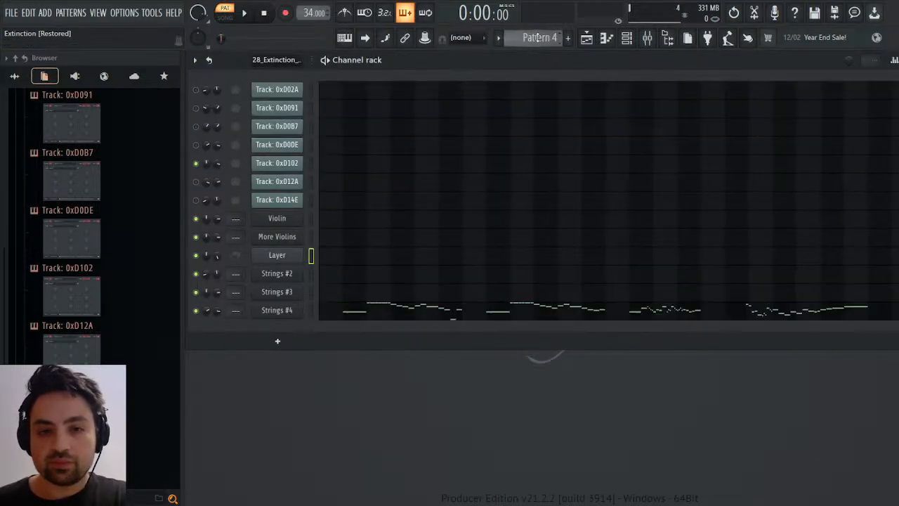
{"action": "scroll", "coordinate": [537, 38], "scroll_direction": "up", "scroll_amount": 4}
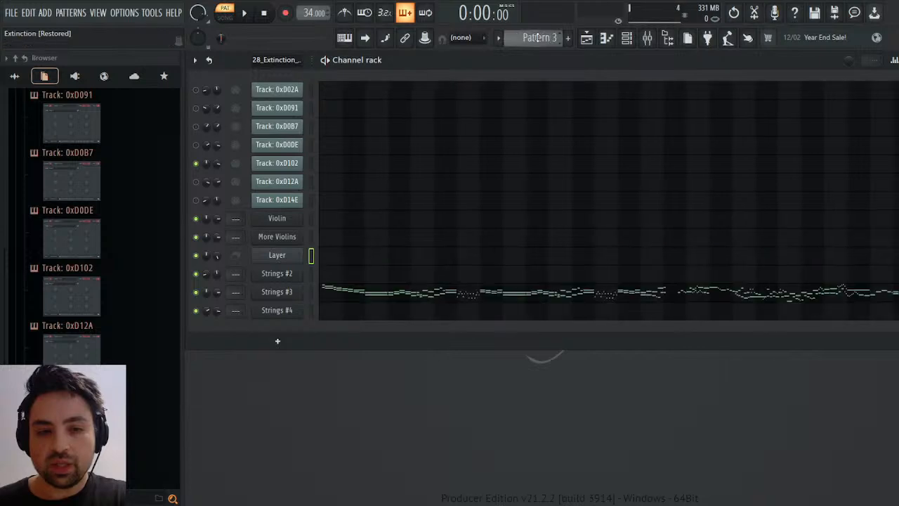
{"action": "scroll", "coordinate": [537, 38], "scroll_direction": "down", "scroll_amount": 1}
{"action": "scroll", "coordinate": [537, 38], "scroll_direction": "down", "scroll_amount": 2}
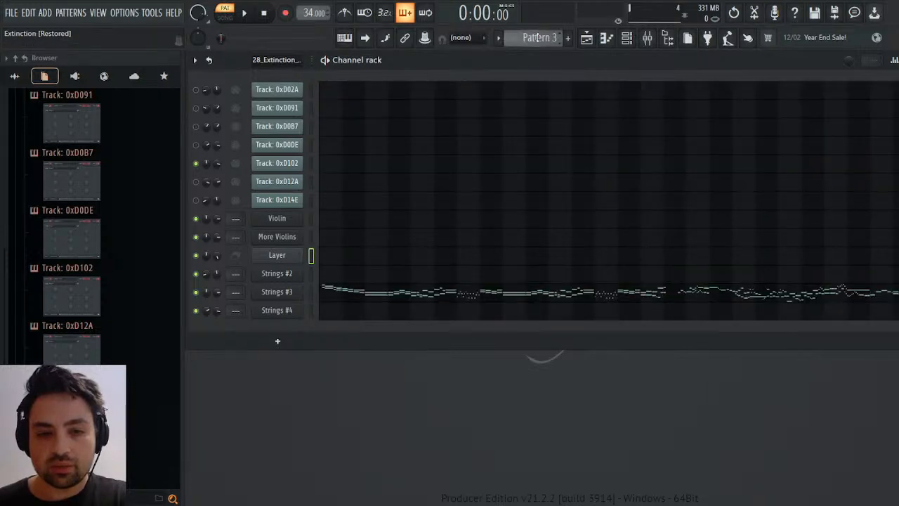
{"action": "scroll", "coordinate": [537, 38], "scroll_direction": "down", "scroll_amount": 1}
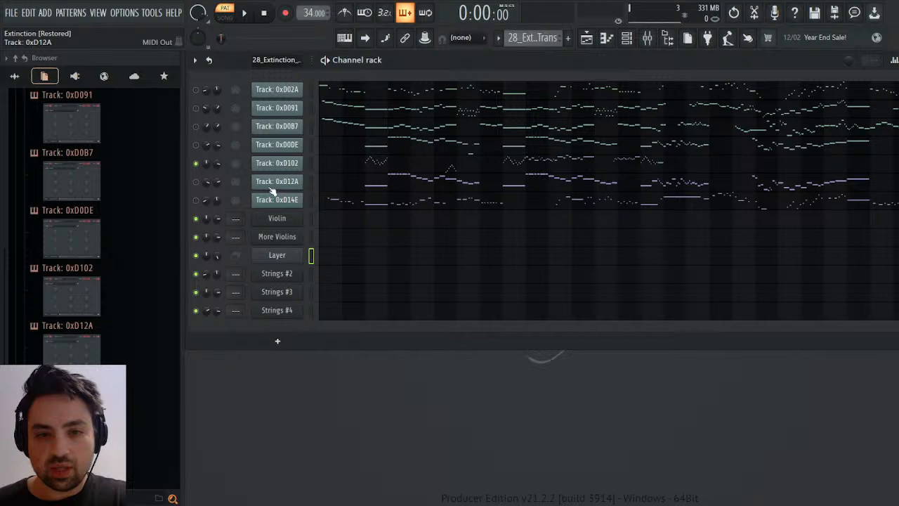
{"action": "left_click", "coordinate": [311, 182]}
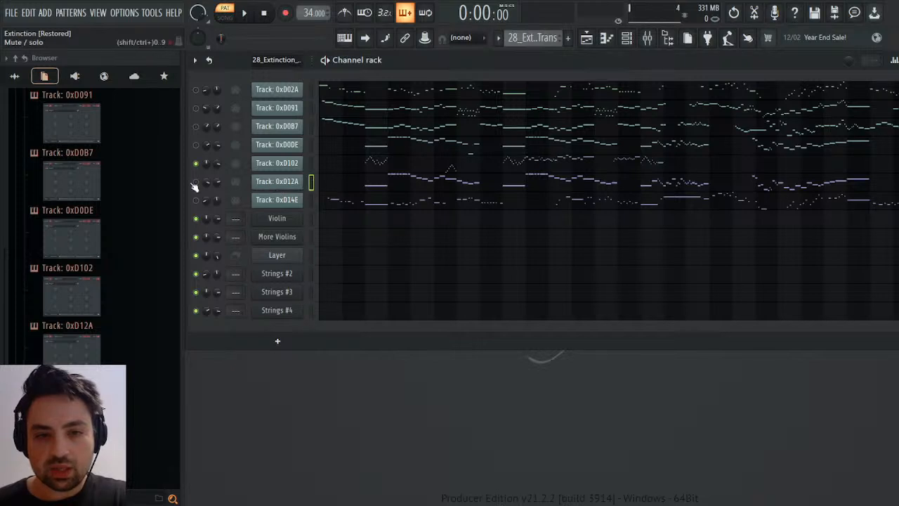
{"action": "left_click", "coordinate": [196, 162]}
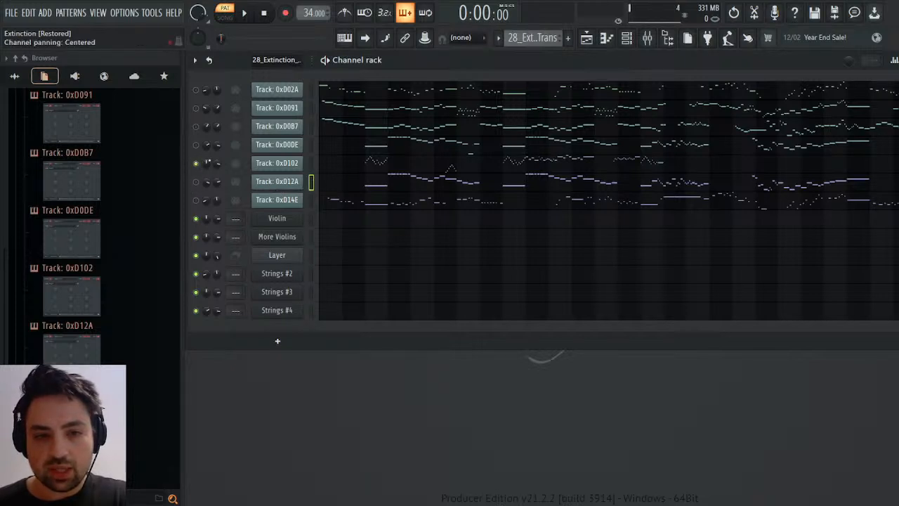
{"action": "left_click", "coordinate": [256, 192]}
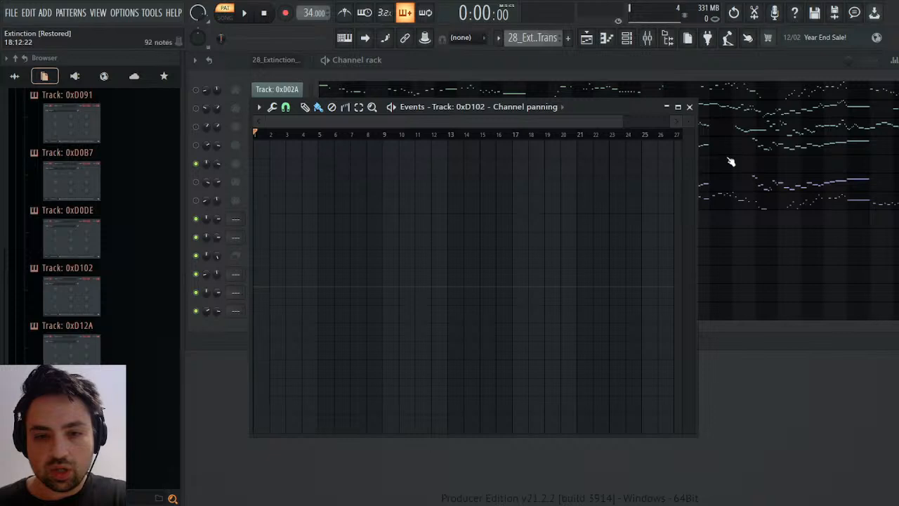
{"action": "left_click", "coordinate": [692, 107]}
Check the channel volume events of track 0xD102 in the imported pattern and of the Layer channel in Solo Strings.
{"action": "left_click_drag", "start_coordinate": [217, 163], "coordinate": [217, 143]}
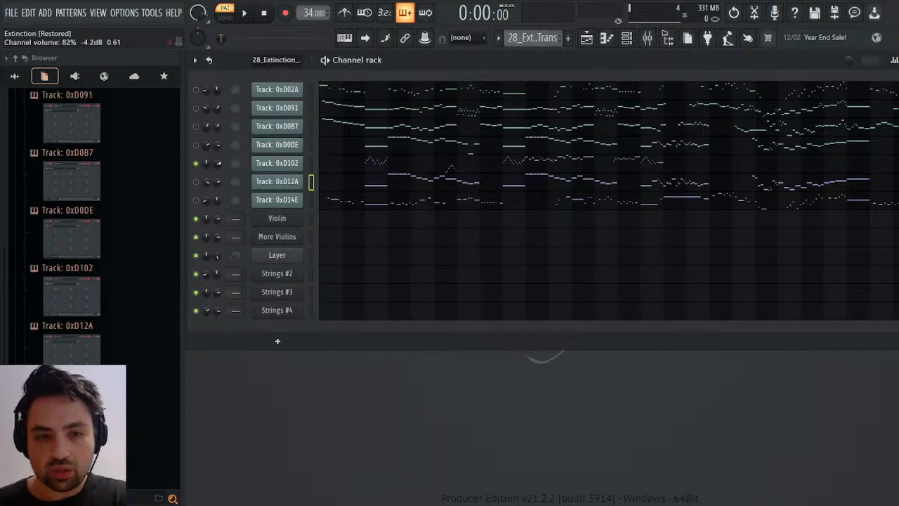
{"action": "left_click", "coordinate": [251, 188]}
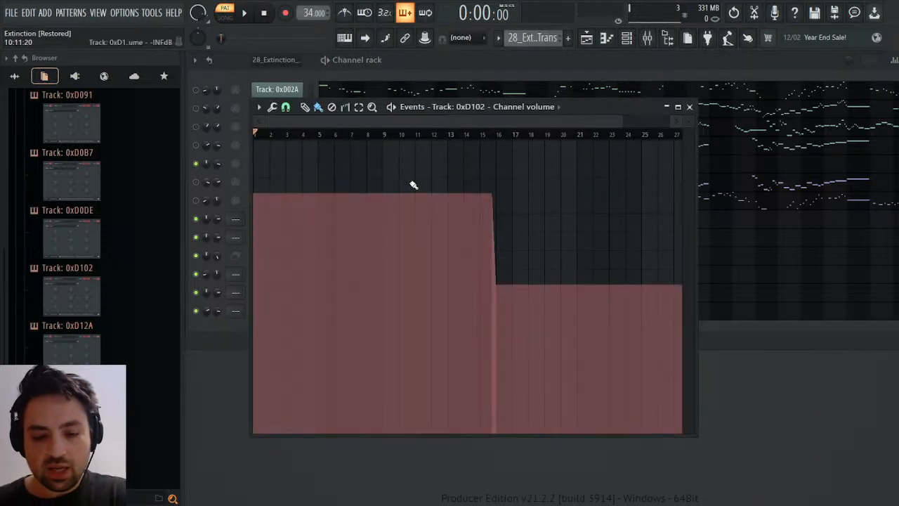
{"action": "left_click", "coordinate": [689, 106]}
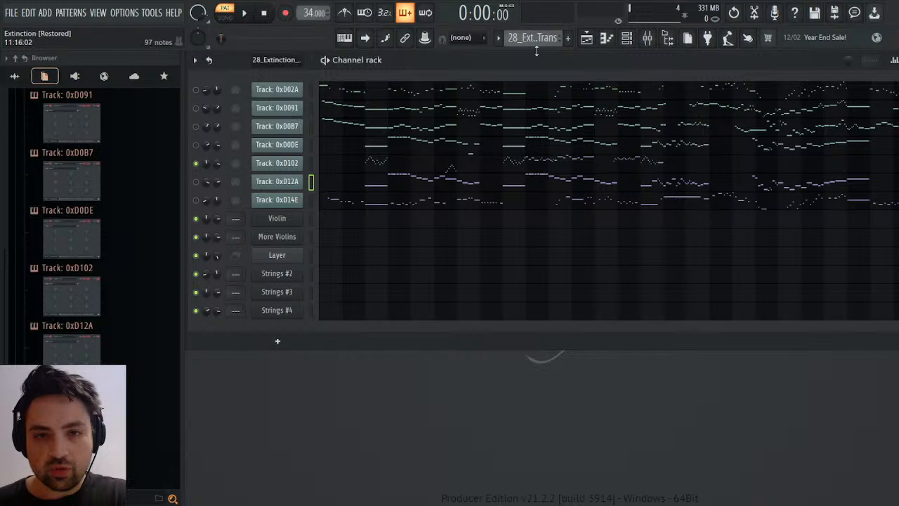
{"action": "scroll", "coordinate": [537, 39], "scroll_direction": "down", "scroll_amount": 1}
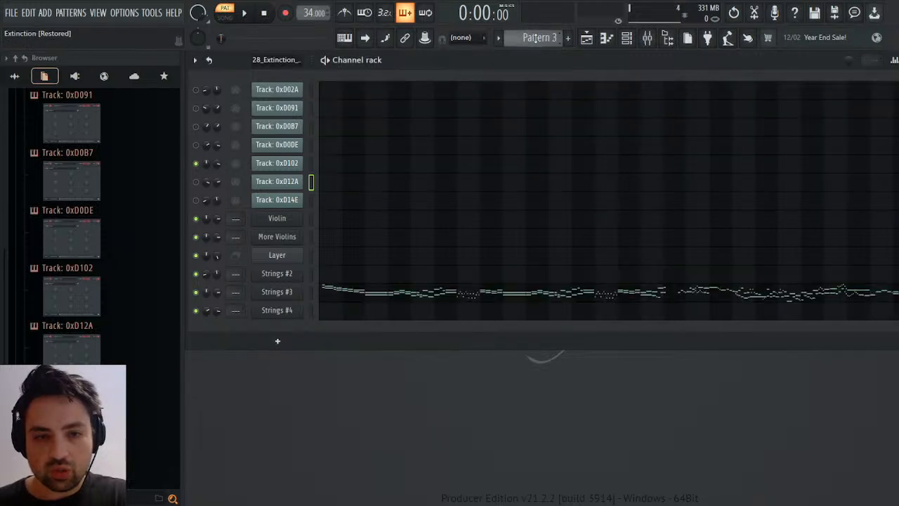
{"action": "scroll", "coordinate": [536, 38], "scroll_direction": "down", "scroll_amount": 2}
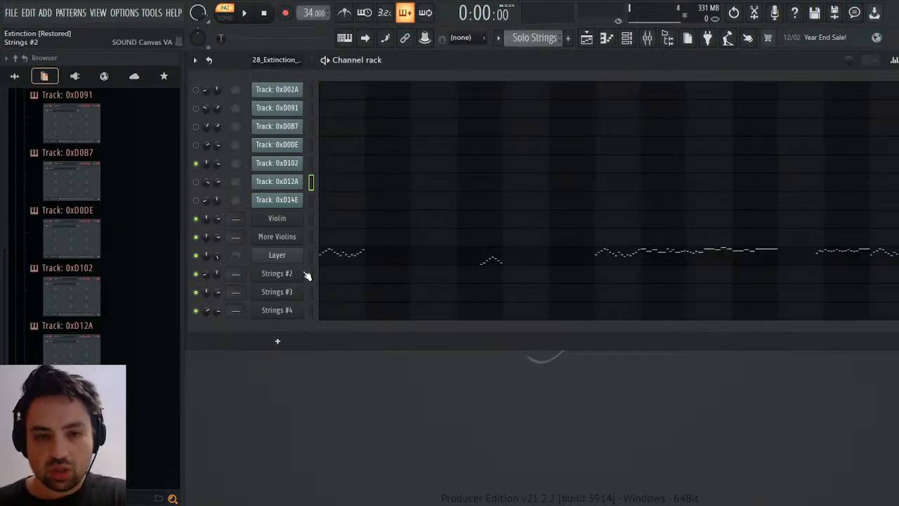
{"action": "left_click", "coordinate": [271, 281]}
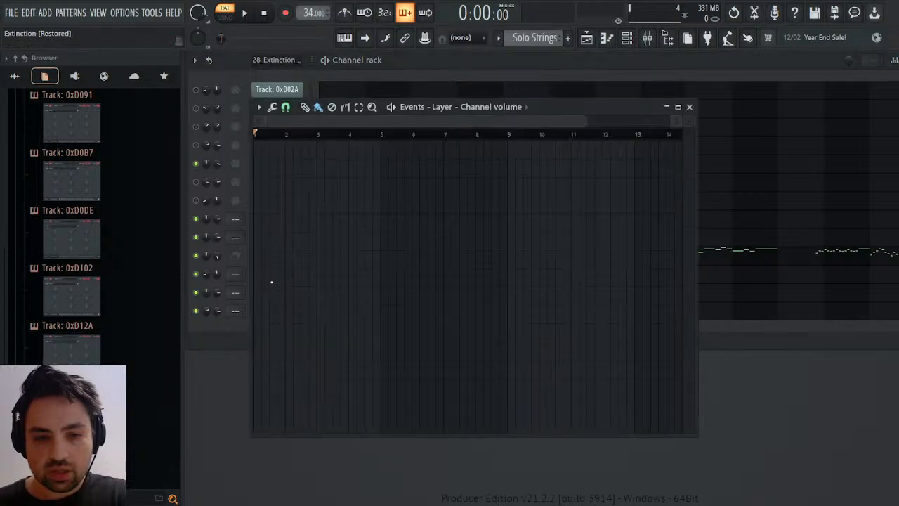
{"action": "left_click", "coordinate": [689, 108]}
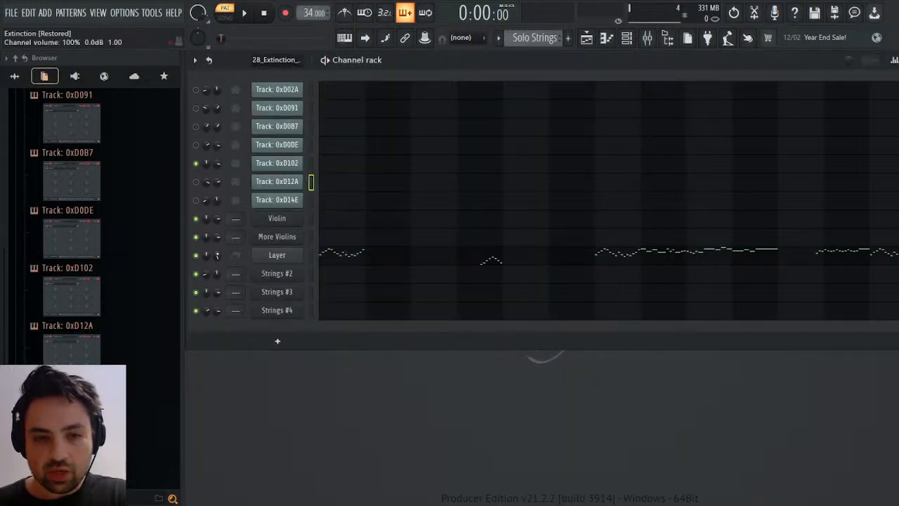
Set the volume of the Violin and More Violins channels to 100%.
{"action": "mouse_move", "coordinate": [218, 218]}
{"action": "left_mouse_down"}
{"action": "mouse_move", "coordinate": [217, 228]}
{"action": "mouse_move", "coordinate": [218, 219]}
{"action": "left_mouse_up"}
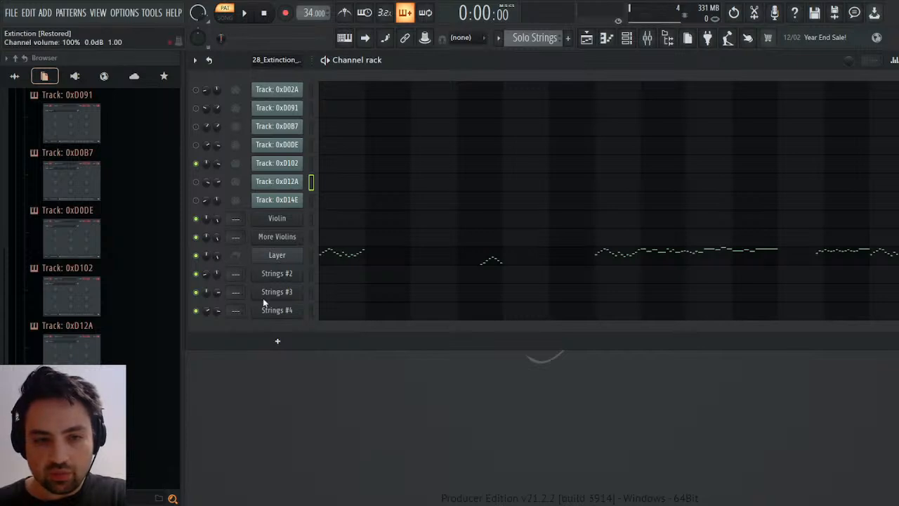
{"action": "left_click", "coordinate": [265, 289]}
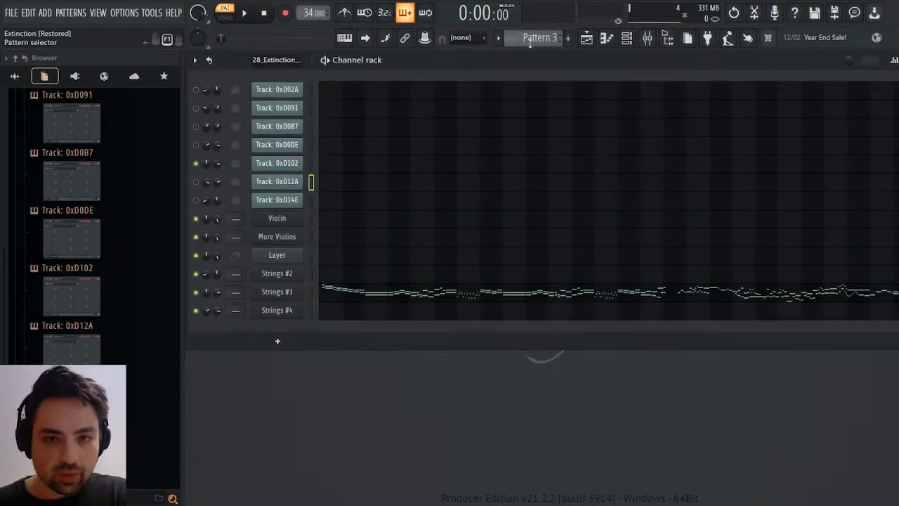
Transfer track 0xD102's channel volume automation to the Layer channel in the Solo Strings pattern and play it briefly.
{"action": "scroll", "coordinate": [528, 42], "scroll_direction": "up", "scroll_amount": 2}
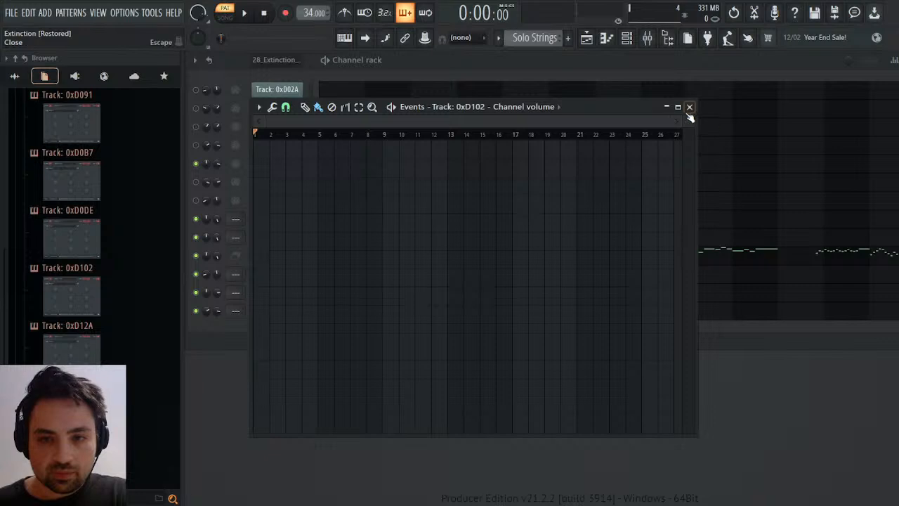
{"action": "left_click", "coordinate": [689, 107]}
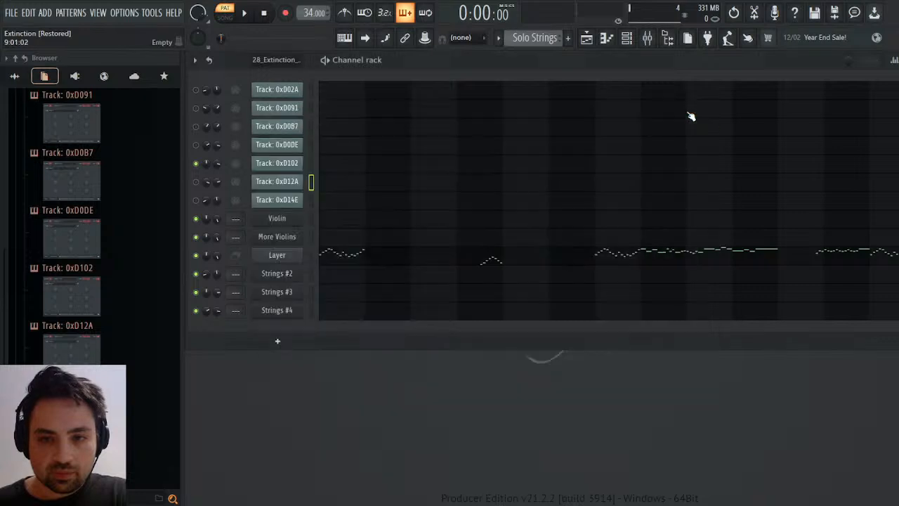
{"action": "right_click", "coordinate": [213, 257]}
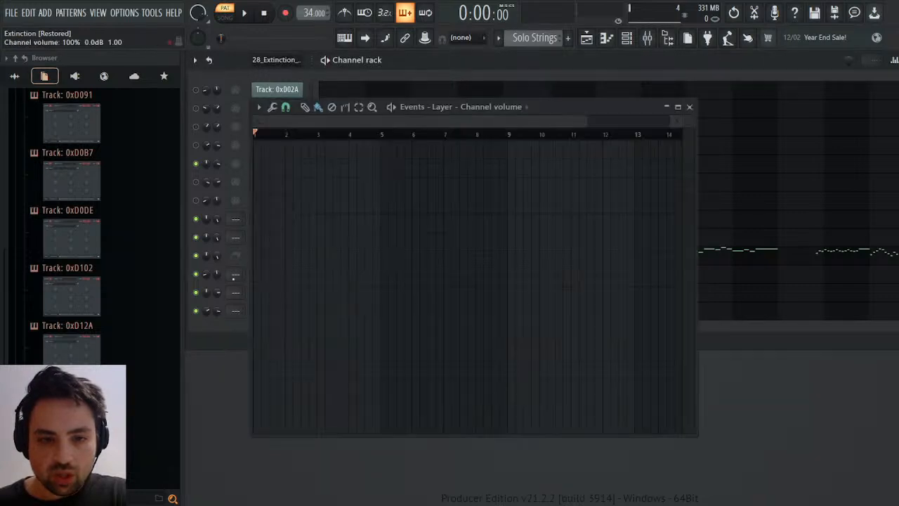
{"action": "key", "text": "space"}
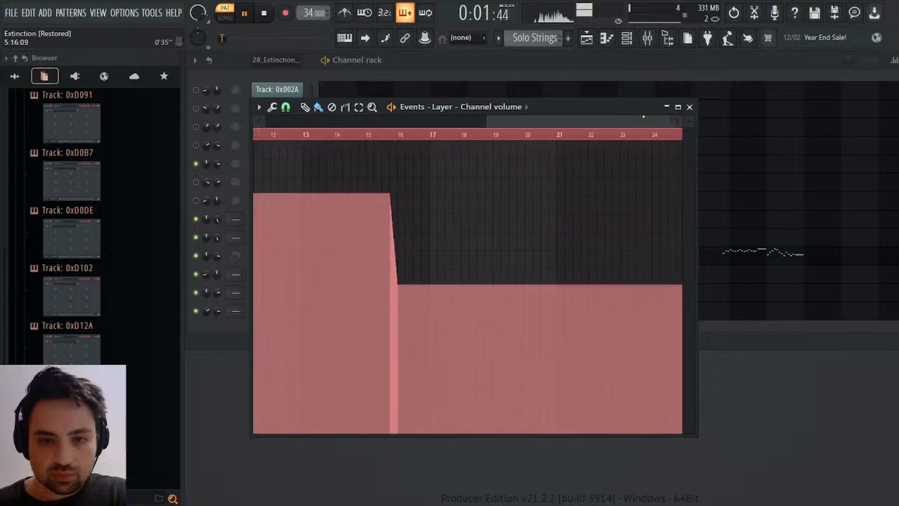
{"action": "left_click", "coordinate": [689, 107]}
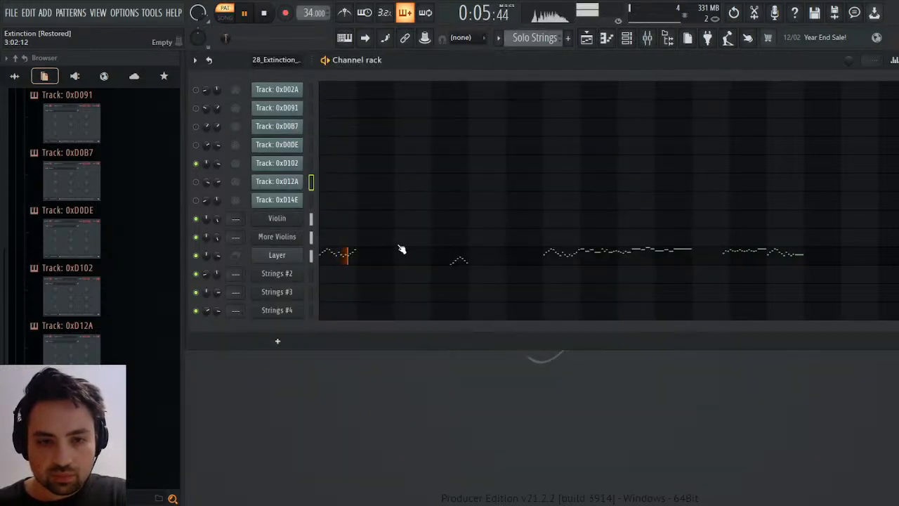
{"action": "key", "text": "space"}
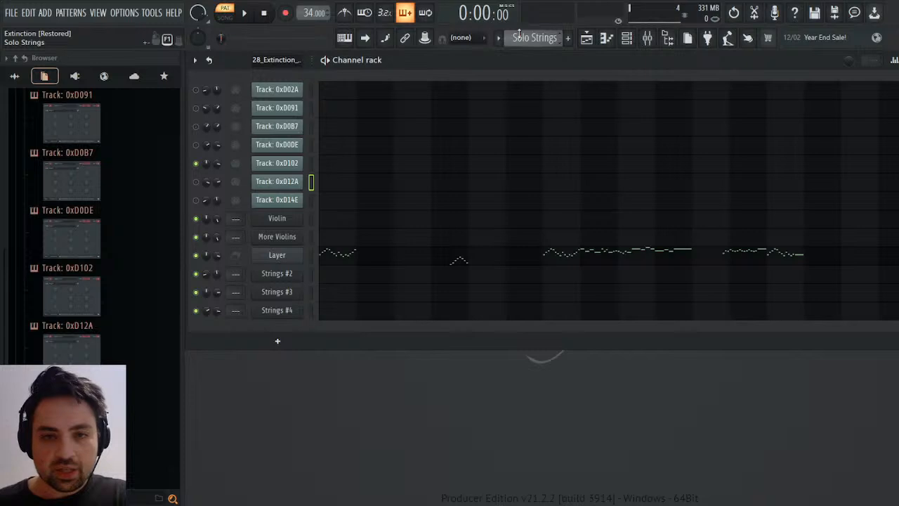
Rename Pattern 4 and its Strings #4 channel as Celli.
{"action": "scroll", "coordinate": [524, 37], "scroll_direction": "up", "scroll_amount": 1}
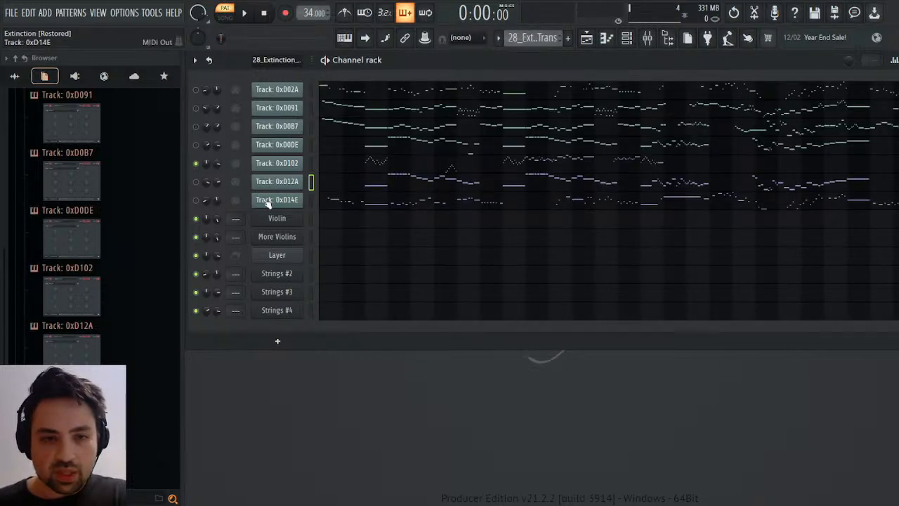
{"action": "scroll", "coordinate": [521, 41], "scroll_direction": "up", "scroll_amount": 2}
{"action": "scroll", "coordinate": [521, 43], "scroll_direction": "up", "scroll_amount": 1}
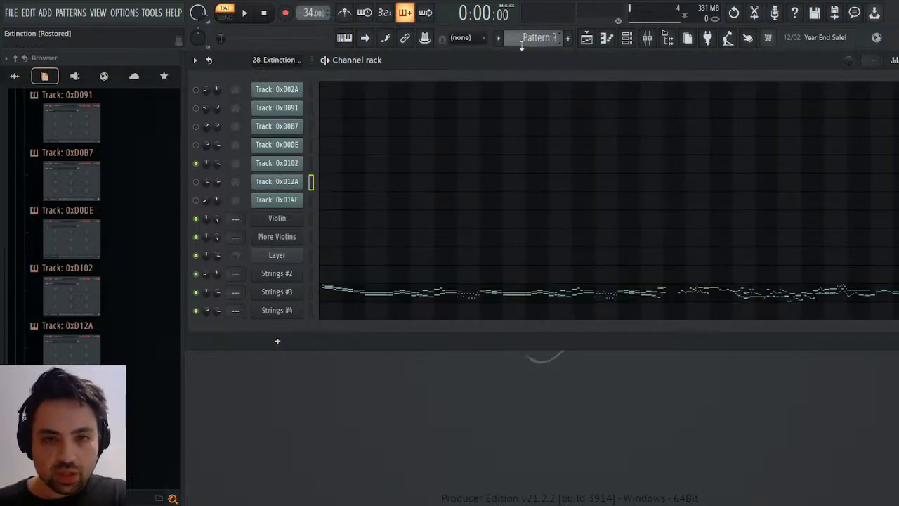
{"action": "scroll", "coordinate": [521, 43], "scroll_direction": "up", "scroll_amount": 1}
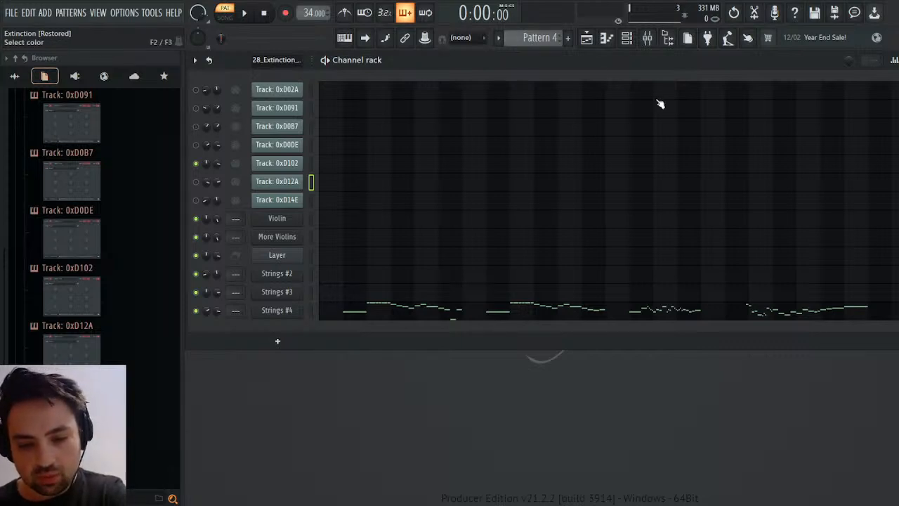
{"action": "left_click", "coordinate": [311, 310]}
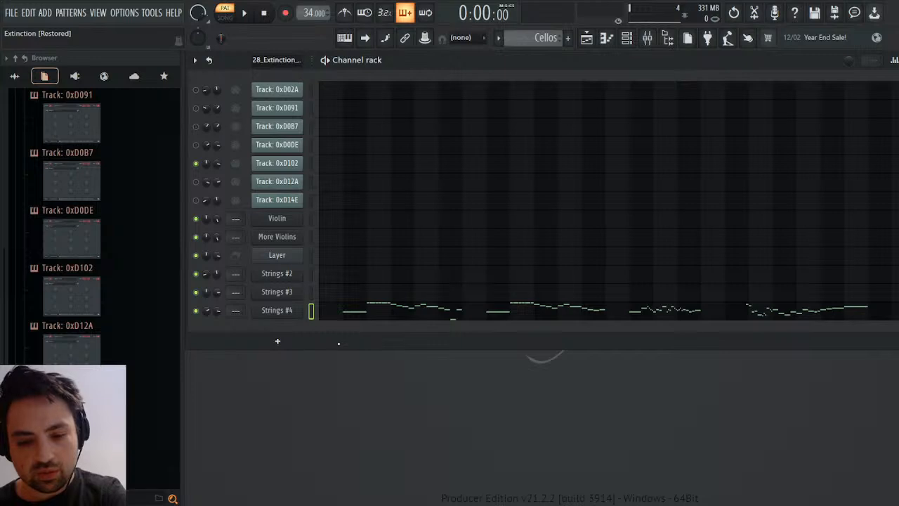
{"action": "type", "text": "Cellods"}
{"action": "key", "text": "Return"}
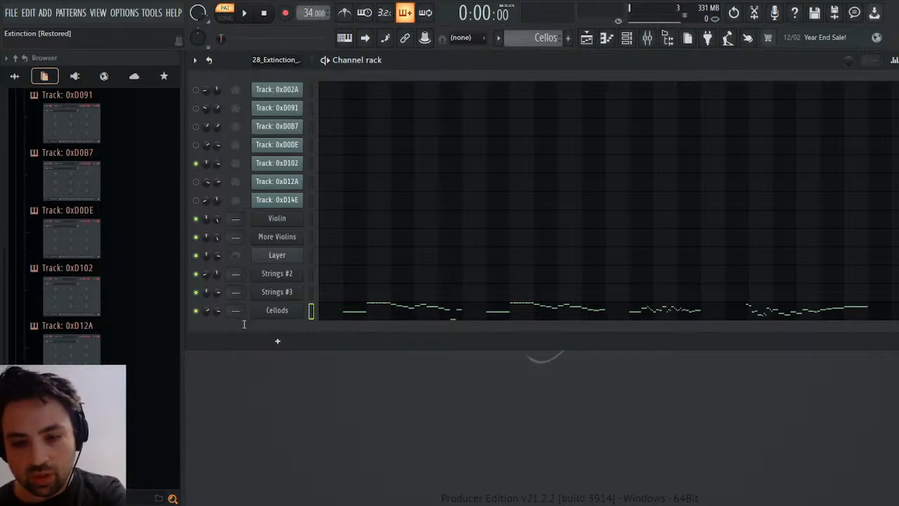
{"action": "type", "text": "Celli"}
{"action": "key", "text": "Return"}
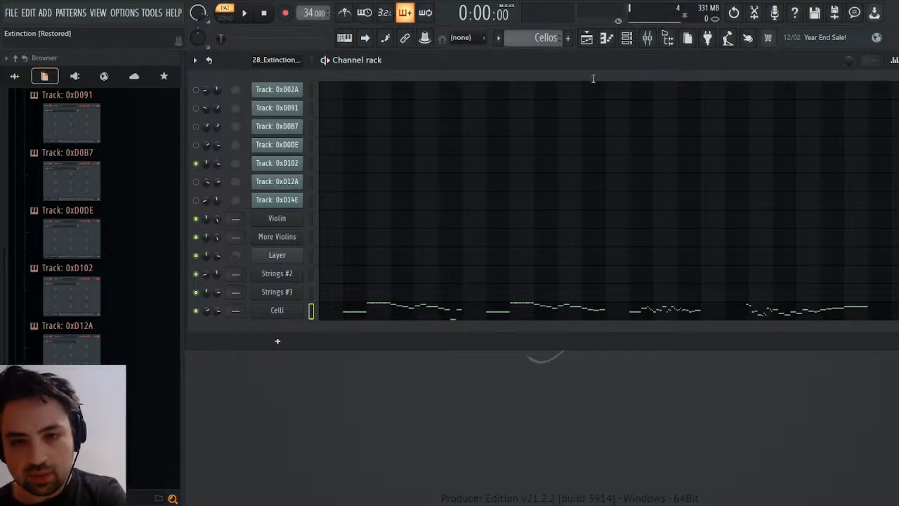
{"action": "key", "text": "Return"}
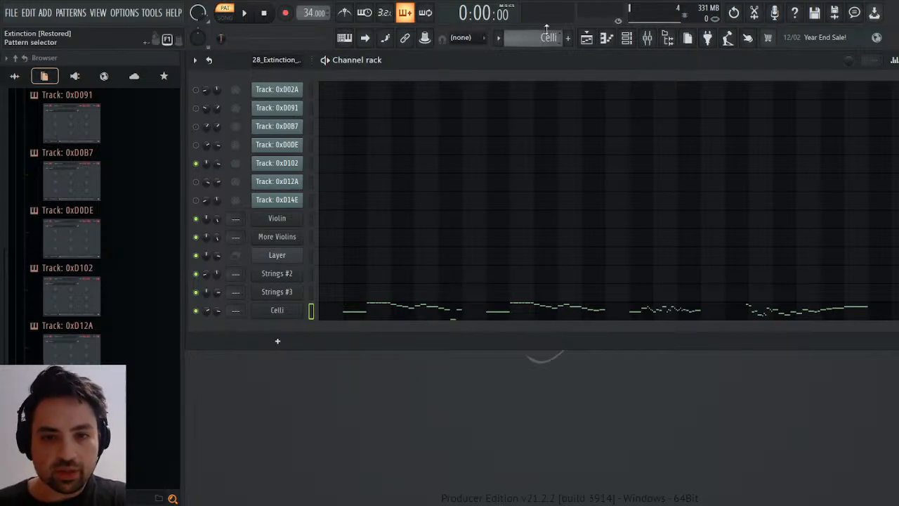
Step through the imported and separate patterns to compare which tracks already have their notes in new channels.
{"action": "scroll", "coordinate": [546, 29], "scroll_direction": "up", "scroll_amount": 1}
{"action": "scroll", "coordinate": [547, 30], "scroll_direction": "up", "scroll_amount": 2}
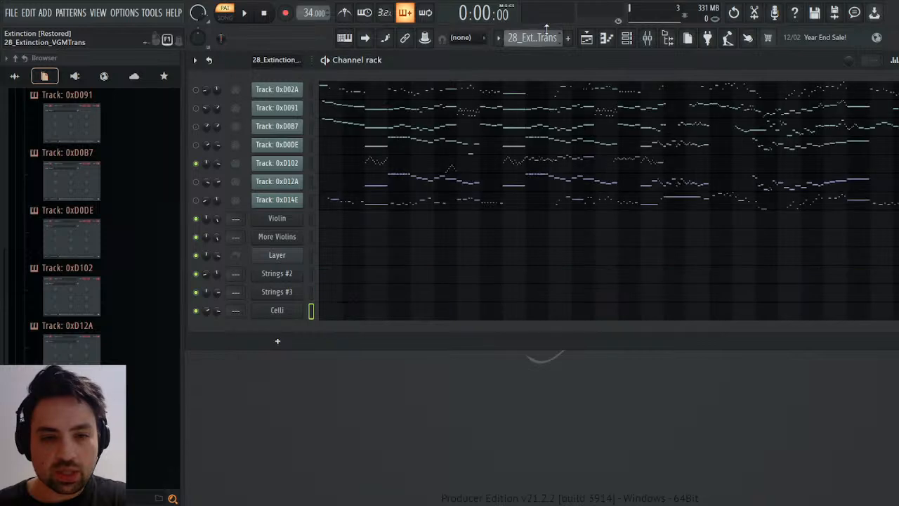
{"action": "scroll", "coordinate": [546, 29], "scroll_direction": "down", "scroll_amount": 1}
{"action": "scroll", "coordinate": [547, 30], "scroll_direction": "up", "scroll_amount": 1}
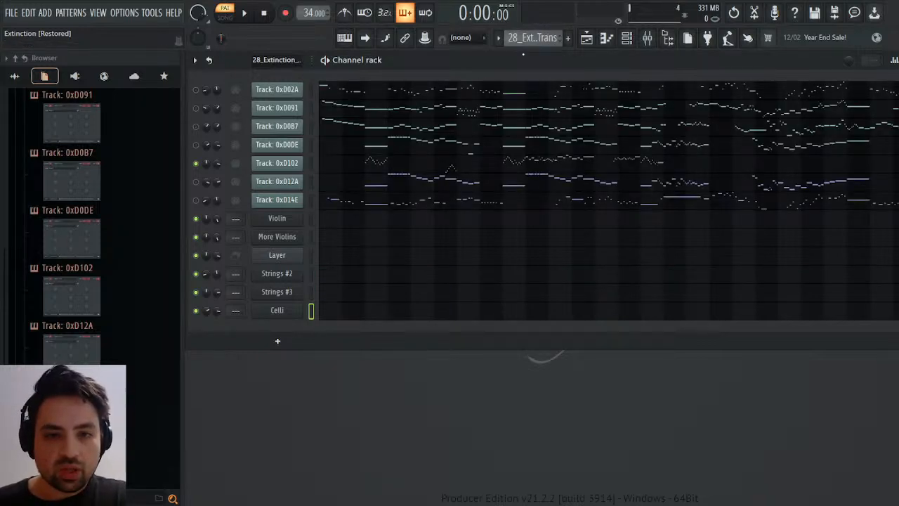
{"action": "left_click", "coordinate": [312, 219]}
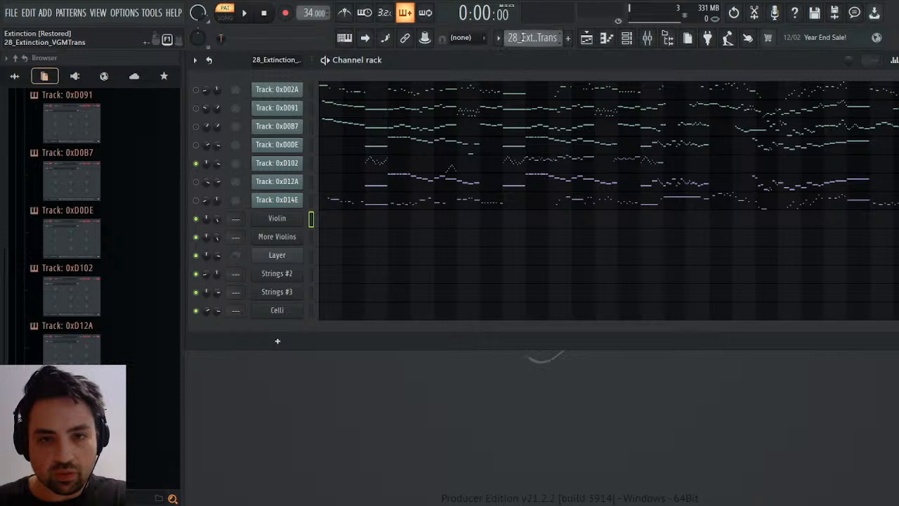
{"action": "scroll", "coordinate": [523, 37], "scroll_direction": "down", "scroll_amount": 1}
{"action": "scroll", "coordinate": [526, 37], "scroll_direction": "up", "scroll_amount": 1}
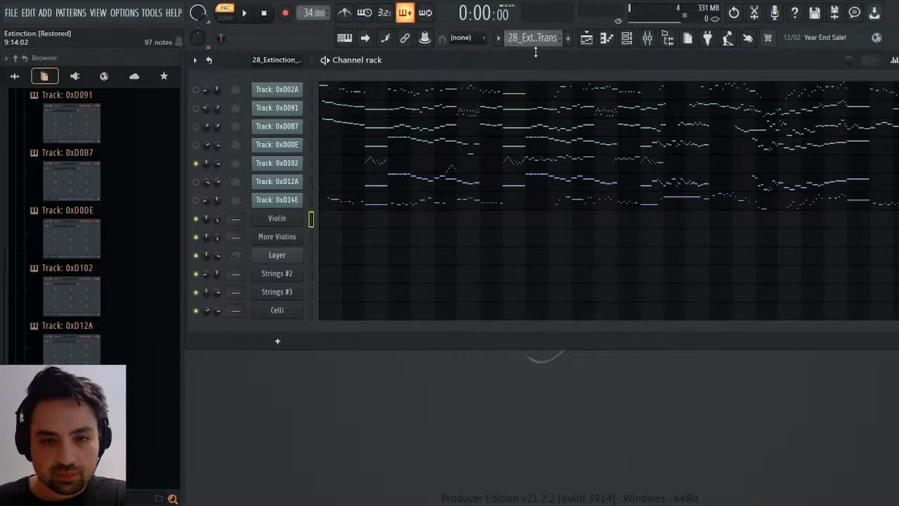
{"action": "scroll", "coordinate": [537, 36], "scroll_direction": "down", "scroll_amount": 1}
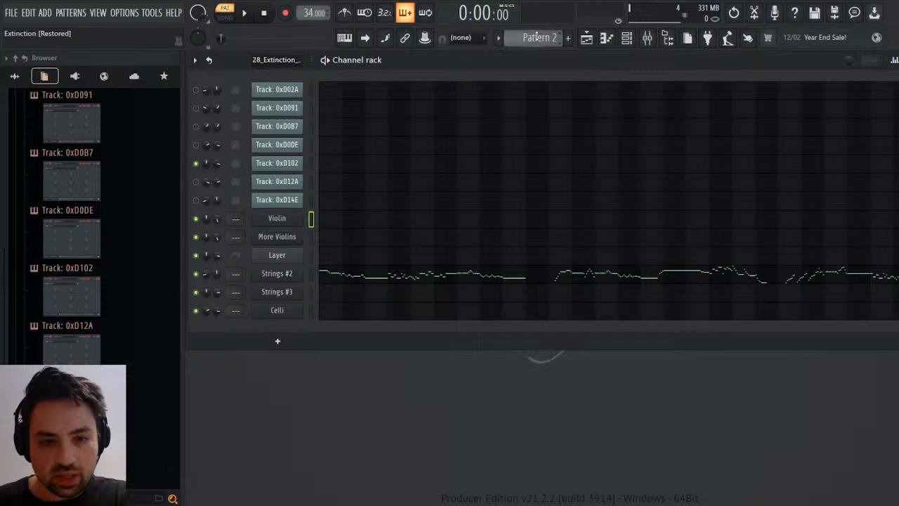
{"action": "scroll", "coordinate": [536, 36], "scroll_direction": "down", "scroll_amount": 1}
{"action": "scroll", "coordinate": [537, 37], "scroll_direction": "down", "scroll_amount": 1}
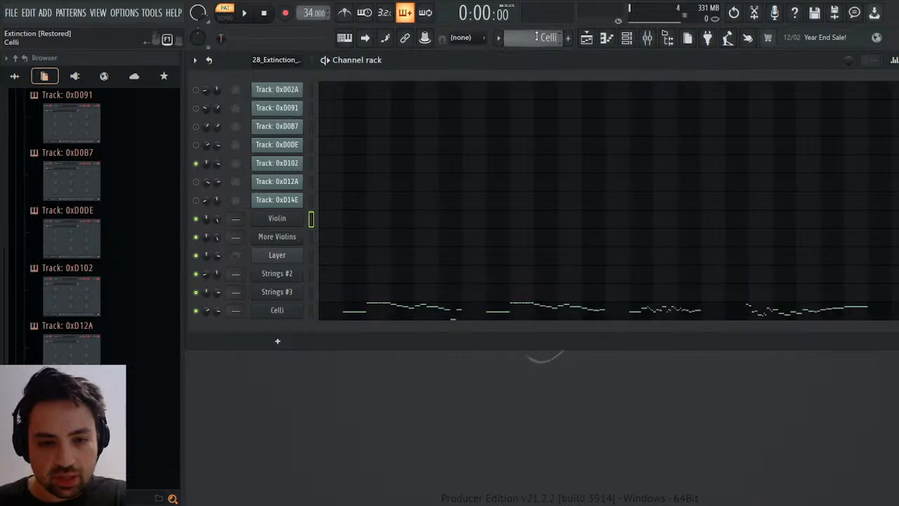
{"action": "scroll", "coordinate": [537, 36], "scroll_direction": "down", "scroll_amount": 1}
{"action": "scroll", "coordinate": [537, 37], "scroll_direction": "down", "scroll_amount": 2}
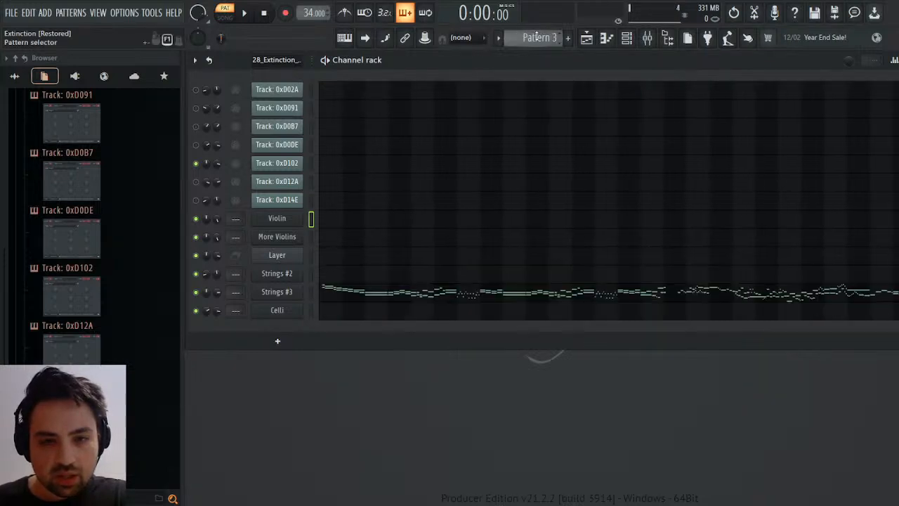
Solo track 0xD12A in the imported 28_Extinction pattern and listen to its playback.
{"action": "left_click", "coordinate": [313, 177]}
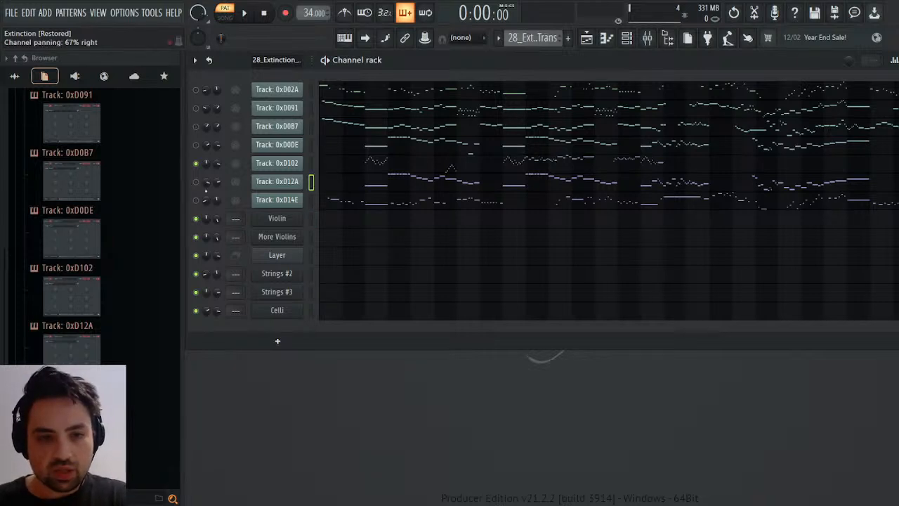
{"action": "left_click", "coordinate": [198, 182]}
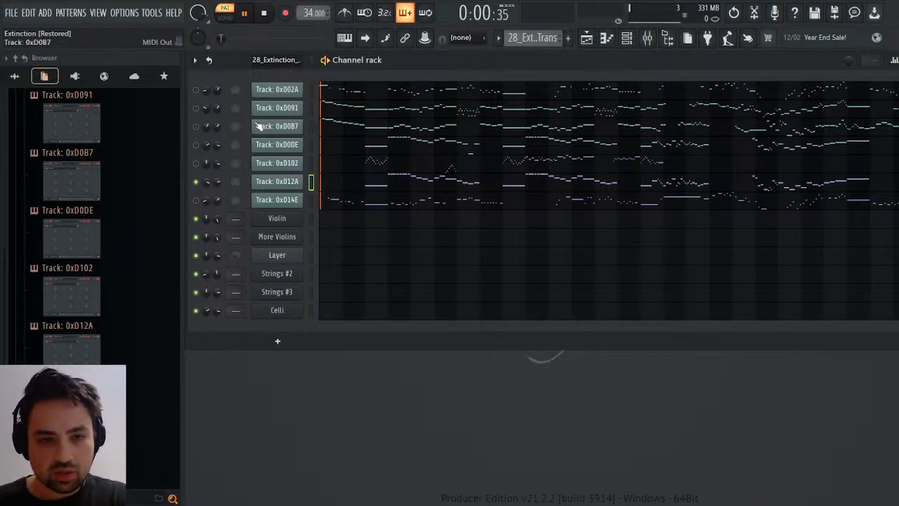
{"action": "key", "text": "space"}
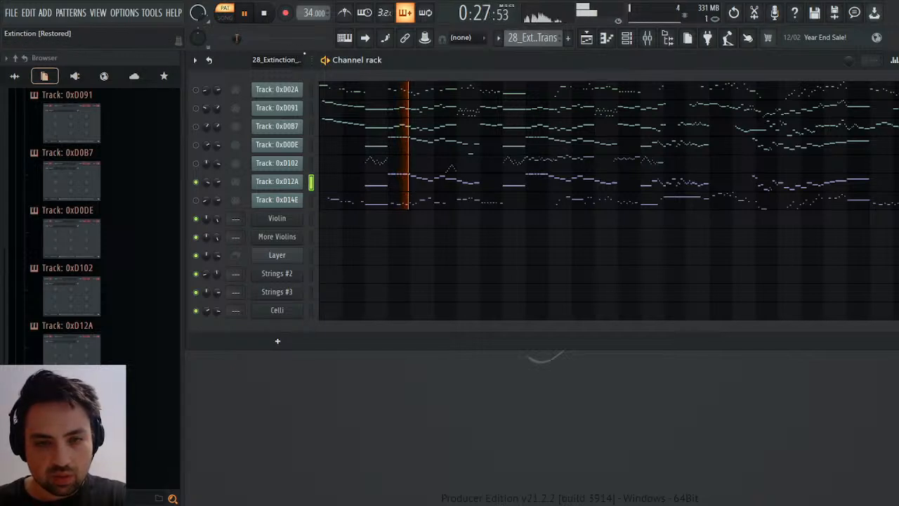
{"action": "key", "text": "space"}
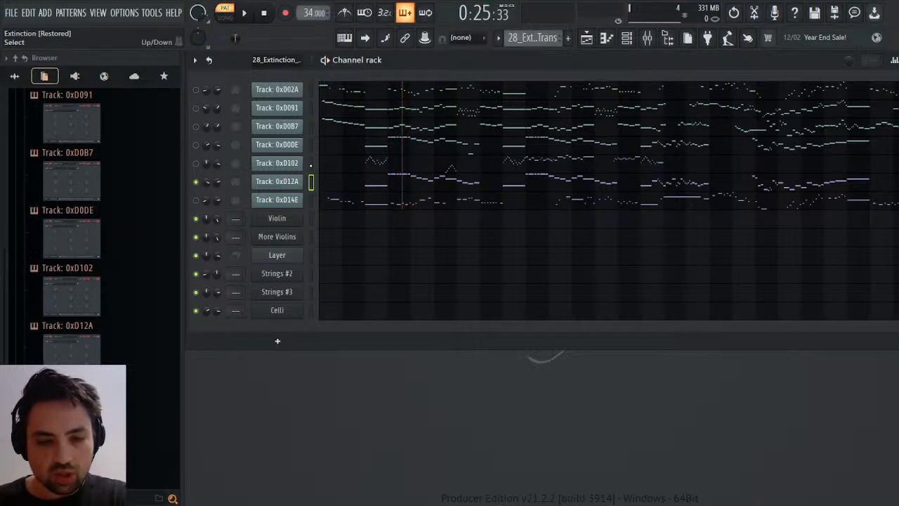
Clone the Celli channel and create a new pattern named Basses.
{"action": "left_click", "coordinate": [310, 310]}
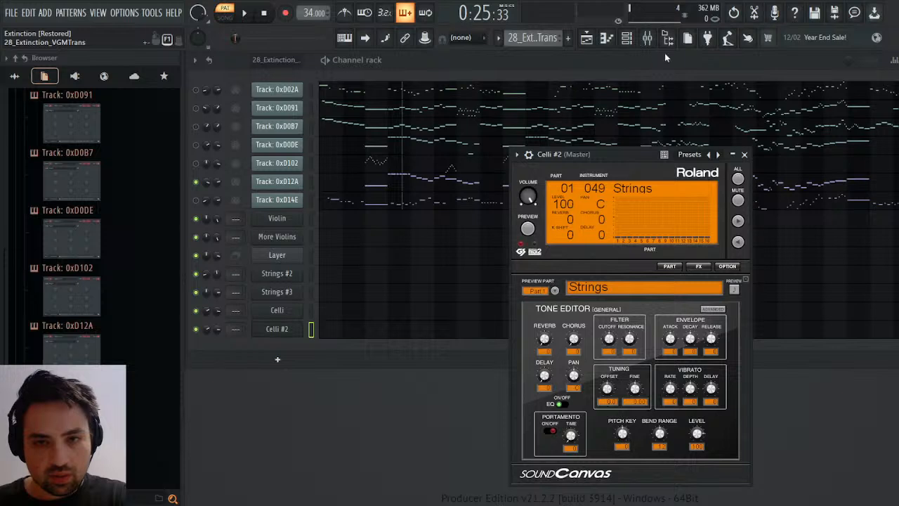
{"action": "left_click", "coordinate": [671, 42]}
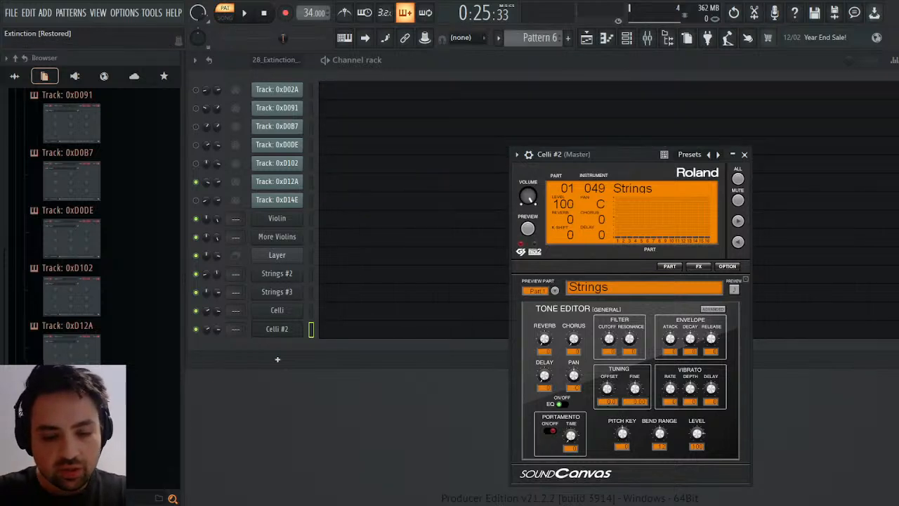
{"action": "type", "text": "Basses"}
{"action": "key", "text": "Return"}
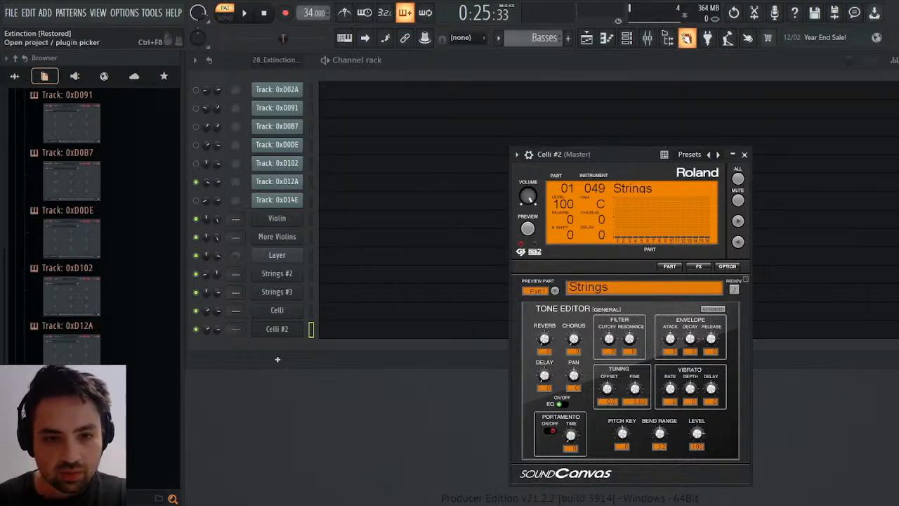
Rename the Celli #2 channel as Basses and paste the notes of Track 0xD12A into its piano roll in the Basses pattern.
{"action": "left_click", "coordinate": [275, 330]}
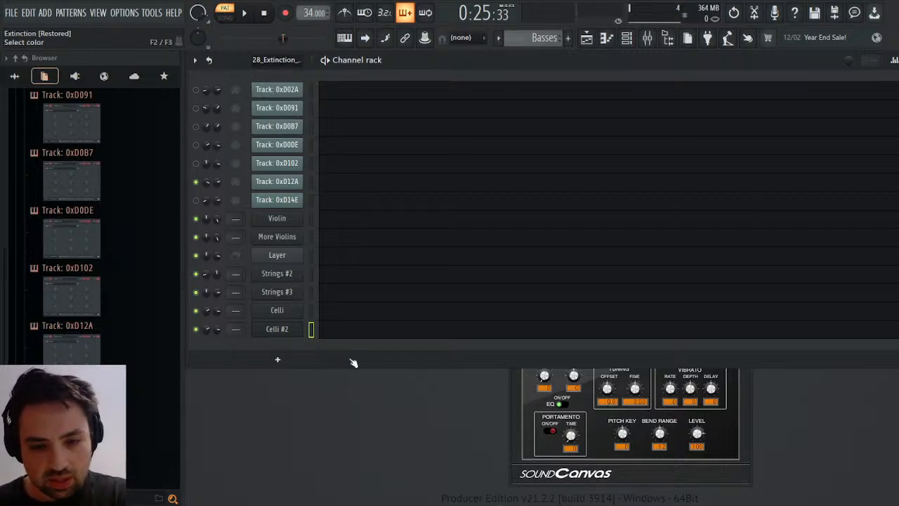
{"action": "type", "text": "Basses"}
{"action": "key", "text": "Return"}
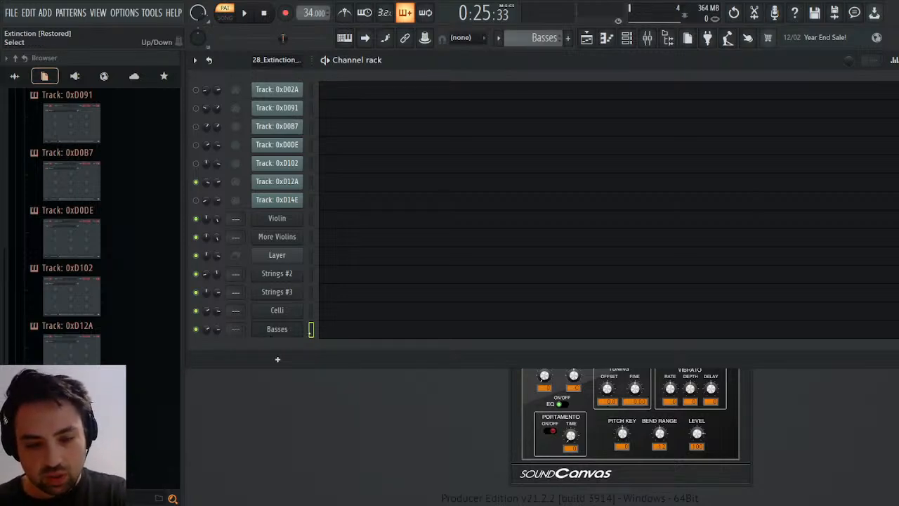
{"action": "left_click", "coordinate": [357, 328]}
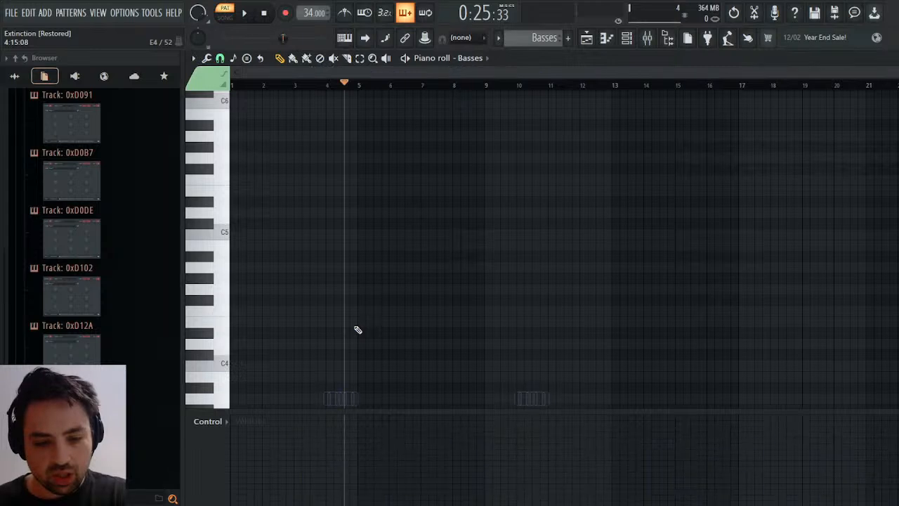
{"action": "scroll", "coordinate": [405, 324], "scroll_direction": "down", "scroll_amount": 4}
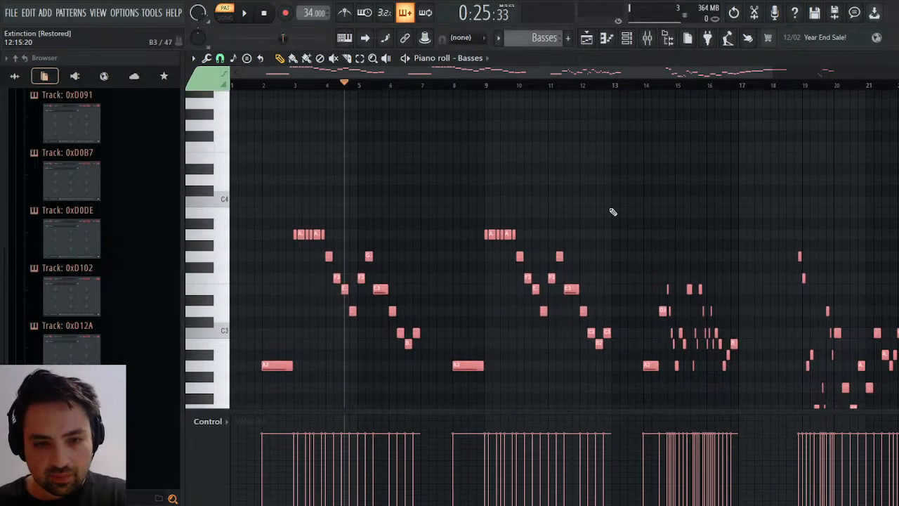
{"action": "left_click", "coordinate": [895, 59]}
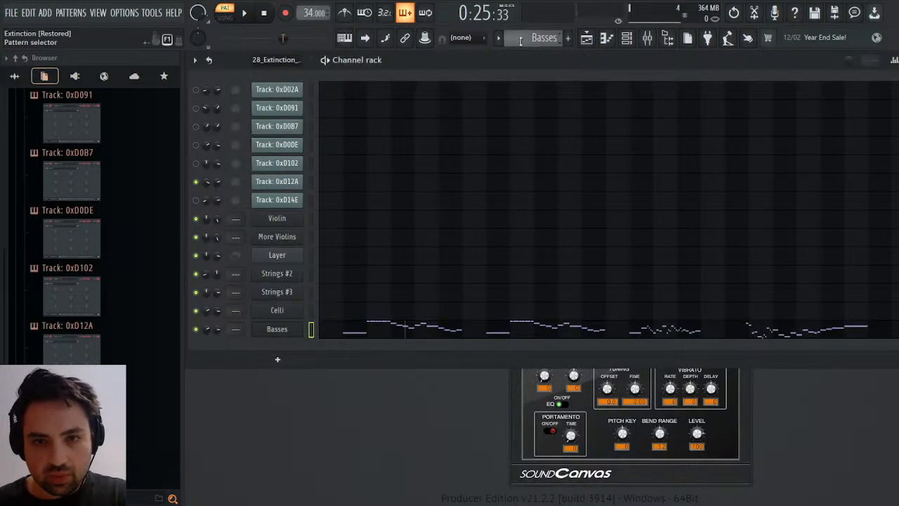
Open the Layer channel's volume events in the Solo Strings pattern.
{"action": "scroll", "coordinate": [522, 40], "scroll_direction": "down", "scroll_amount": 1}
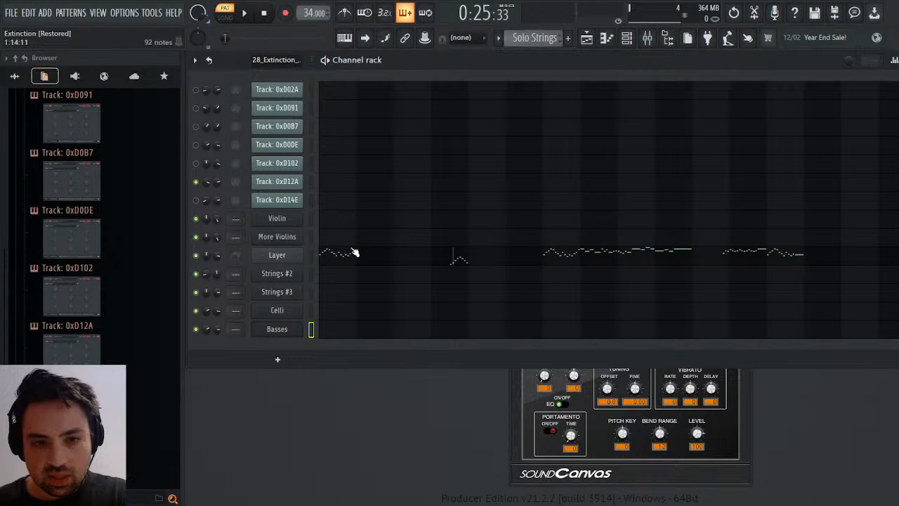
{"action": "left_click", "coordinate": [250, 274]}
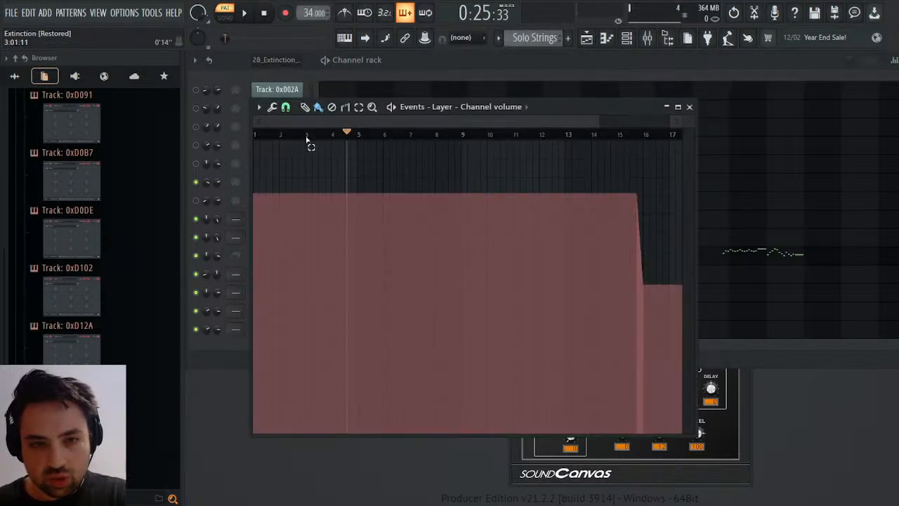
{"action": "left_click_drag", "start_coordinate": [308, 135], "coordinate": [166, 138]}
{"action": "key", "text": "ctrl+Delete"}
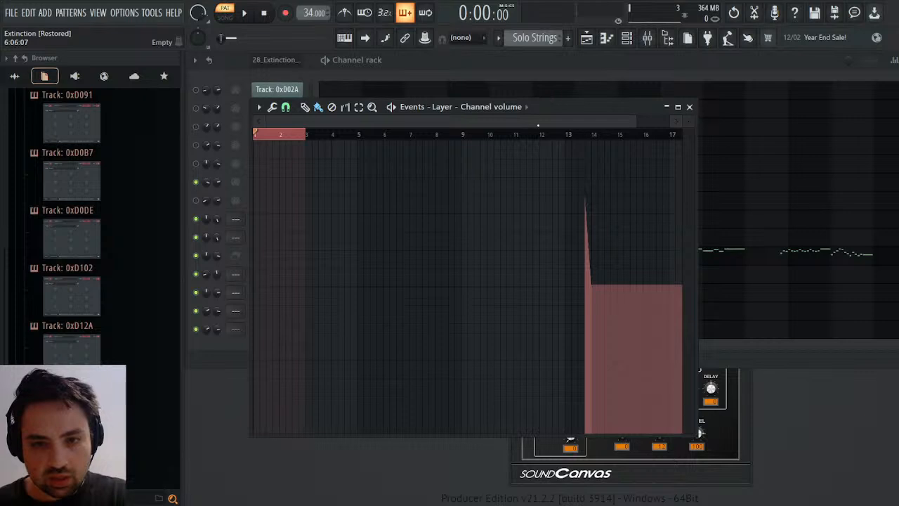
{"action": "left_click", "coordinate": [734, 14]}
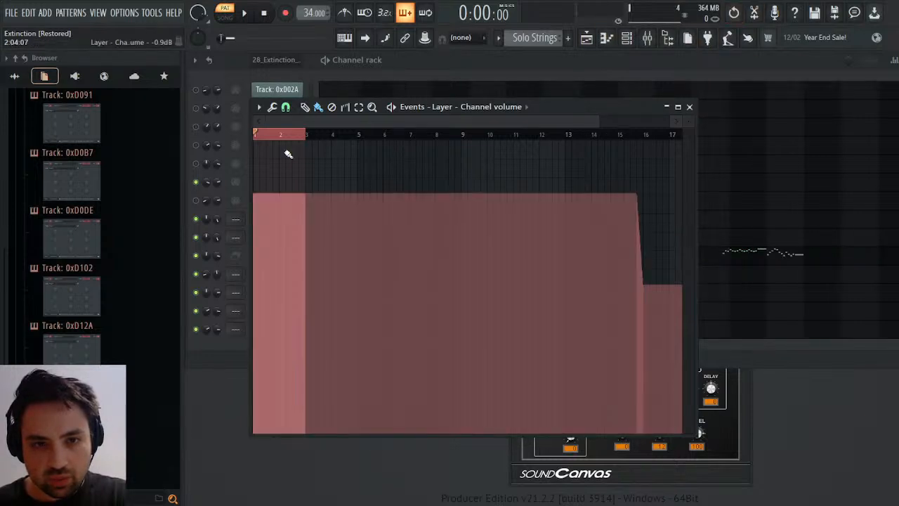
Delete the time span of bars 3 and 4 from the Layer channel's volume events in the Solo Strings pattern.
{"action": "left_click_drag", "start_coordinate": [306, 136], "coordinate": [361, 135]}
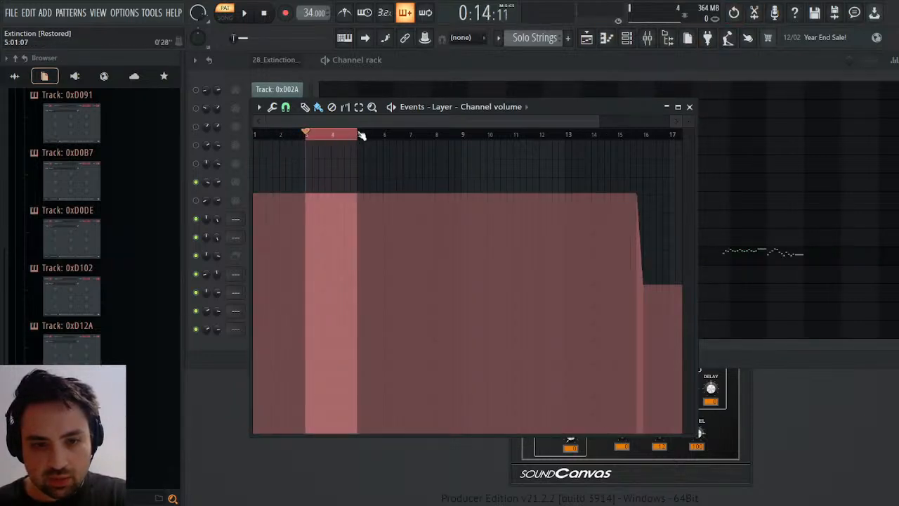
{"action": "key", "text": "ctrl+Delete"}
{"action": "left_click", "coordinate": [532, 138], "text": "ctrl"}
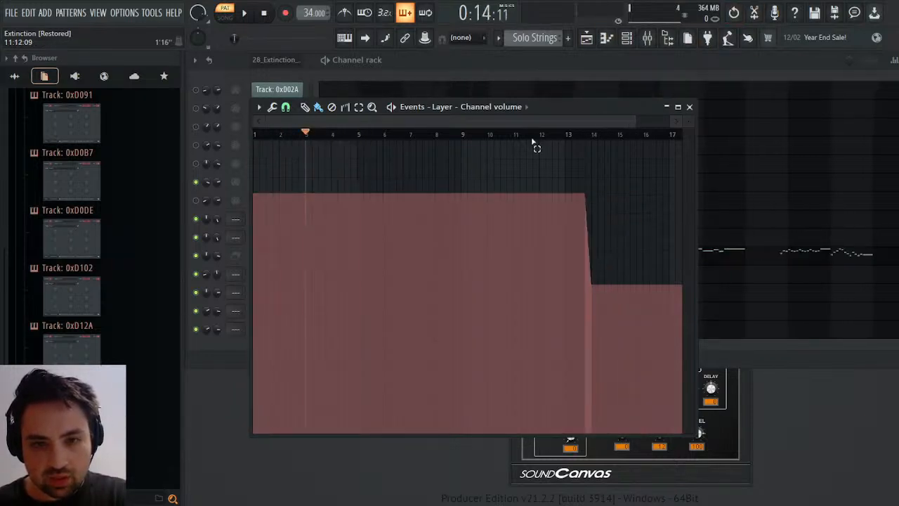
Play the Solo Strings pattern from about bar 13 to check its ending, then stop playback and close the volume events.
{"action": "left_click", "coordinate": [569, 137]}
{"action": "key", "text": "space"}
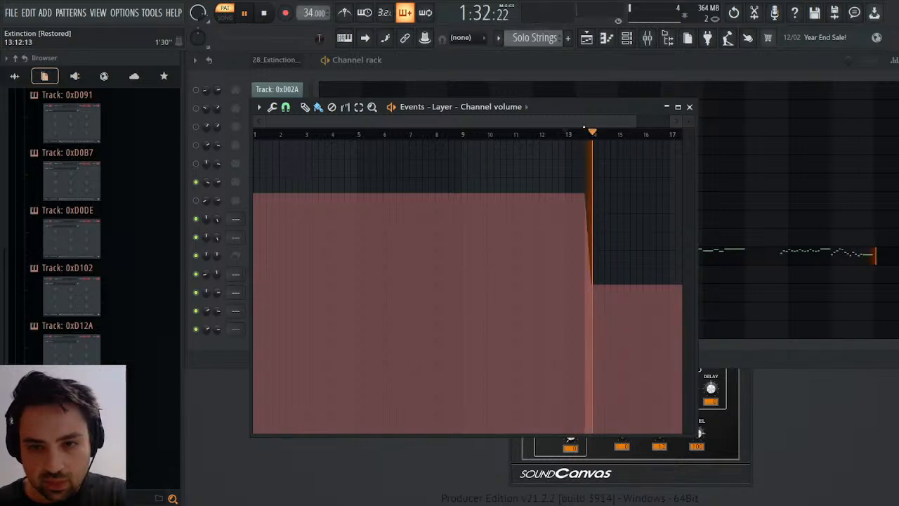
{"action": "key", "text": "space"}
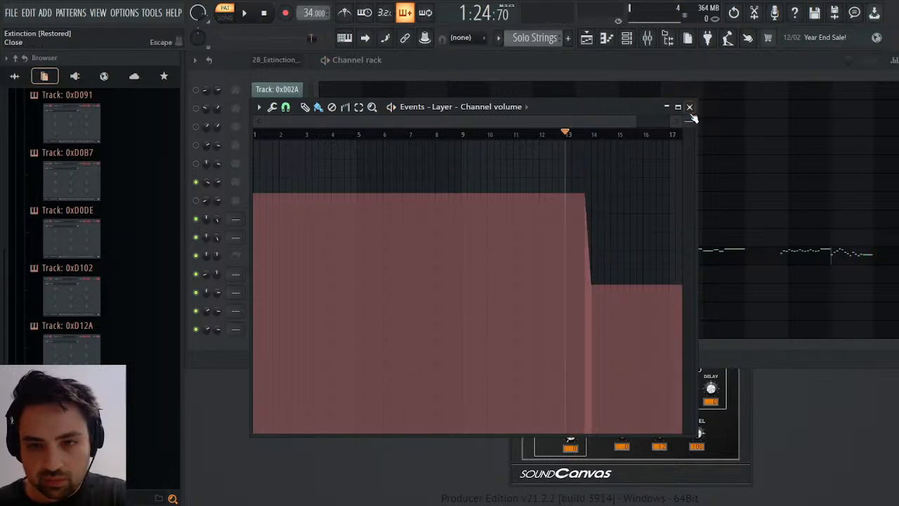
{"action": "left_click", "coordinate": [688, 108]}
{"action": "key", "text": "space"}
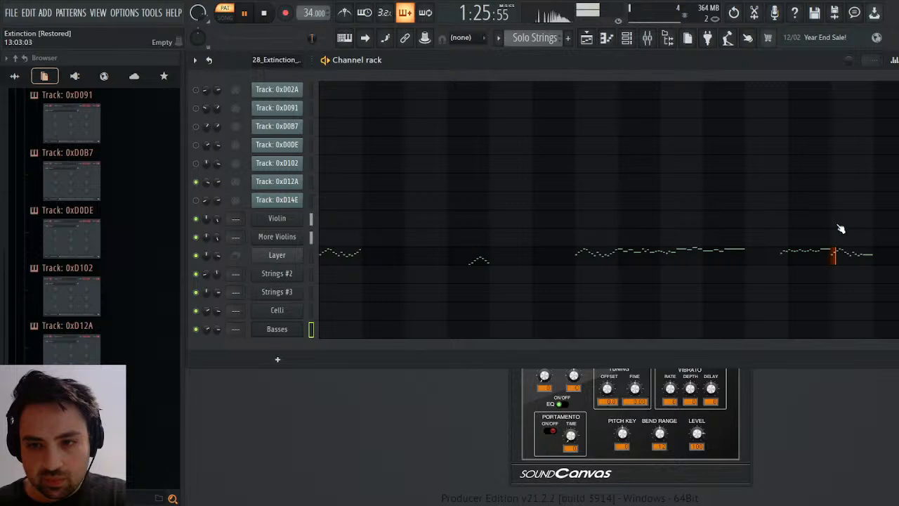
{"action": "key", "text": "space"}
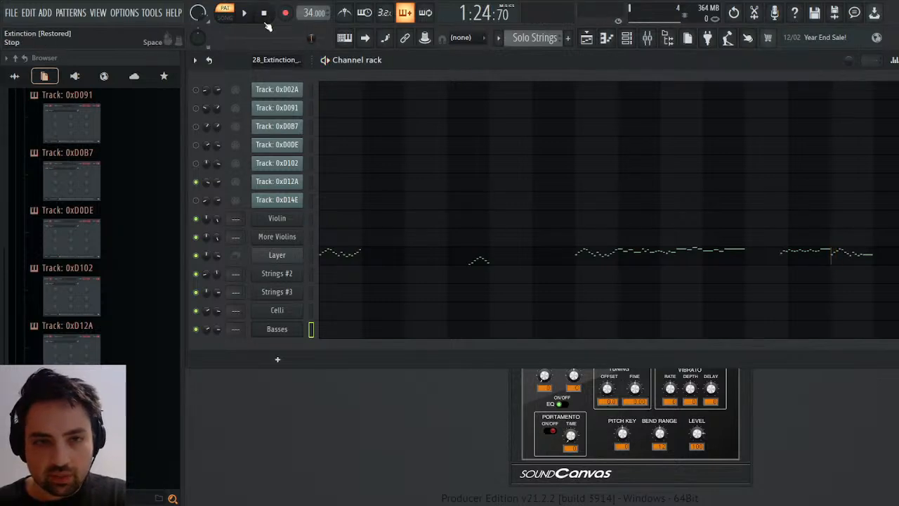
{"action": "left_click", "coordinate": [266, 14]}
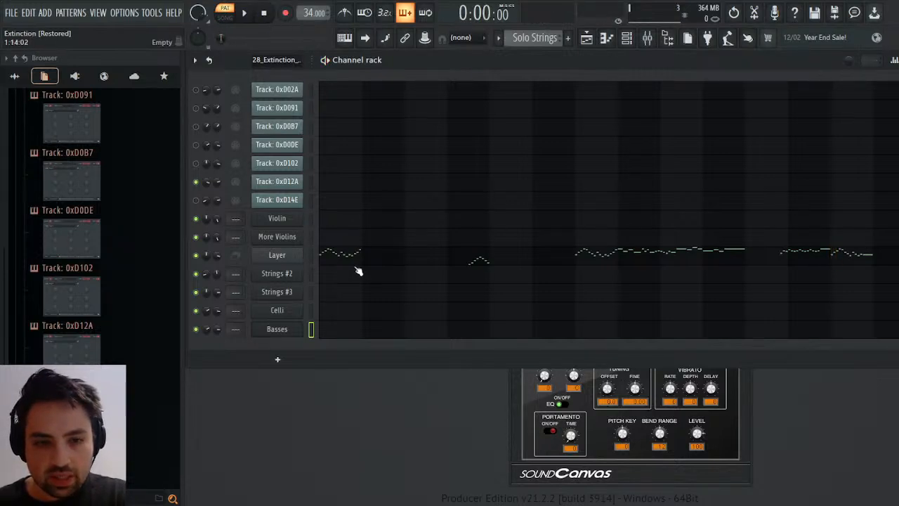
Open the channel volume events of Track 0xD12A in the imported 28_Extinction pattern.
{"action": "scroll", "coordinate": [521, 37], "scroll_direction": "down", "scroll_amount": 3}
{"action": "scroll", "coordinate": [522, 37], "scroll_direction": "up", "scroll_amount": 1}
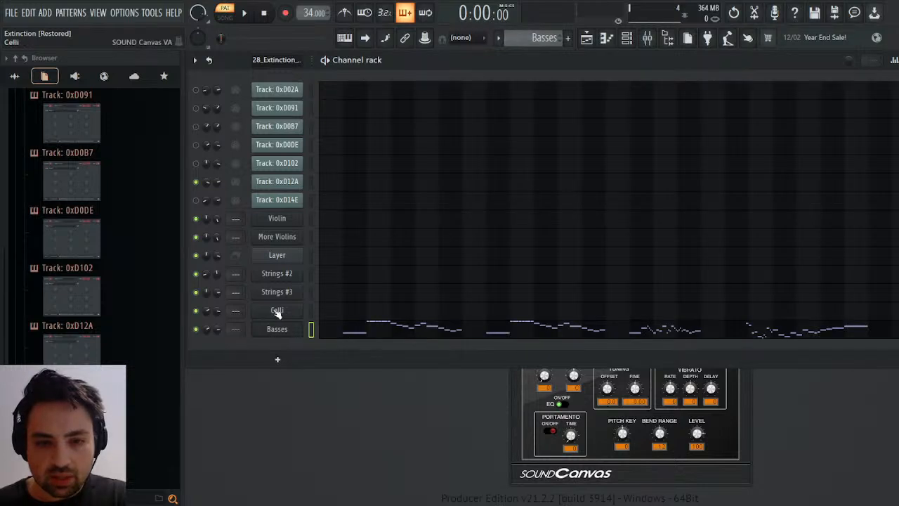
{"action": "scroll", "coordinate": [519, 31], "scroll_direction": "up", "scroll_amount": 4}
{"action": "scroll", "coordinate": [519, 31], "scroll_direction": "up", "scroll_amount": 1}
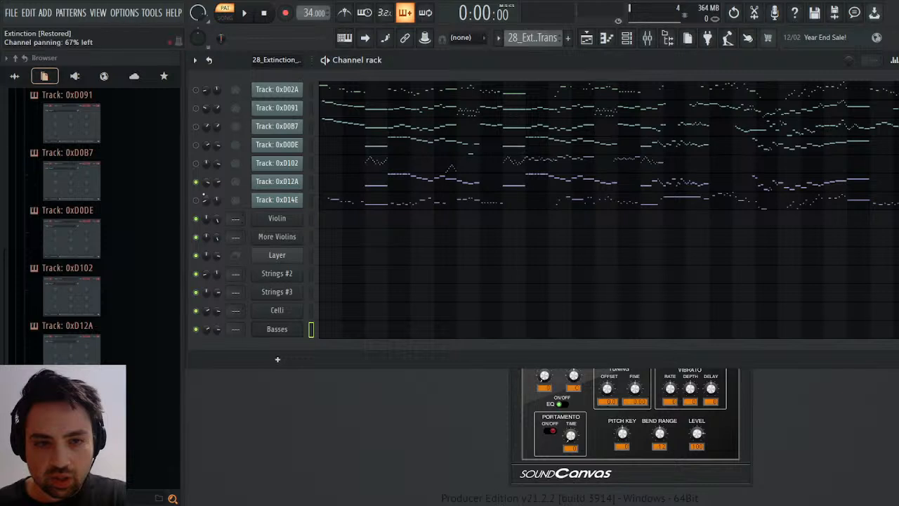
{"action": "left_click", "coordinate": [241, 211]}
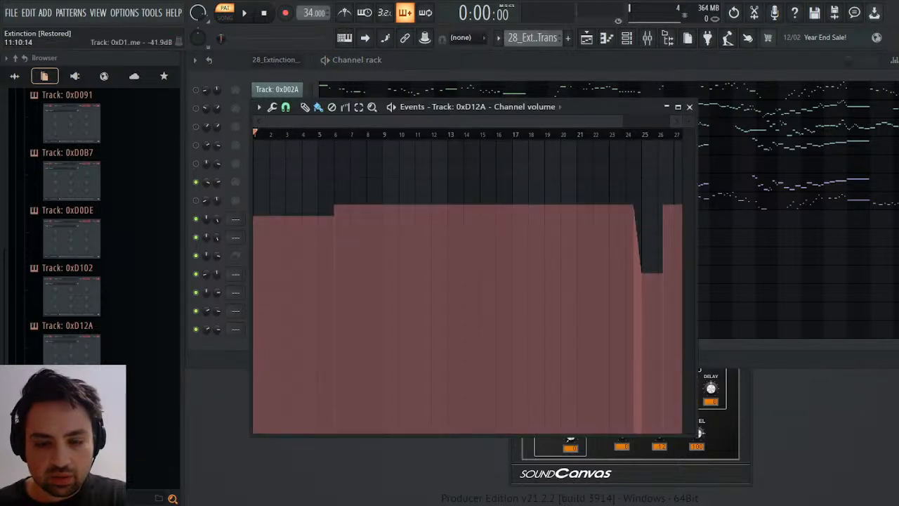
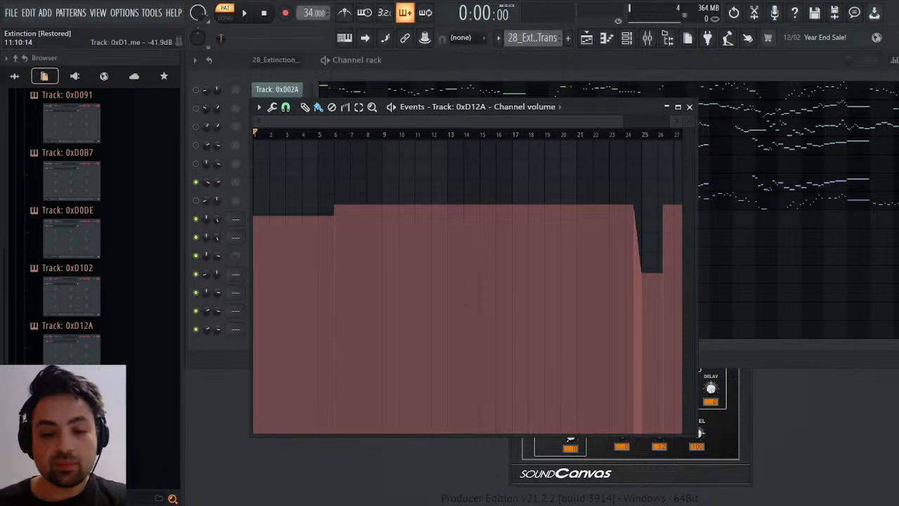
Play the imported 28_Extinction pattern with Track 0xD12A's volume events moved clear of the channel list, then stop playback.
{"action": "key", "text": "space"}
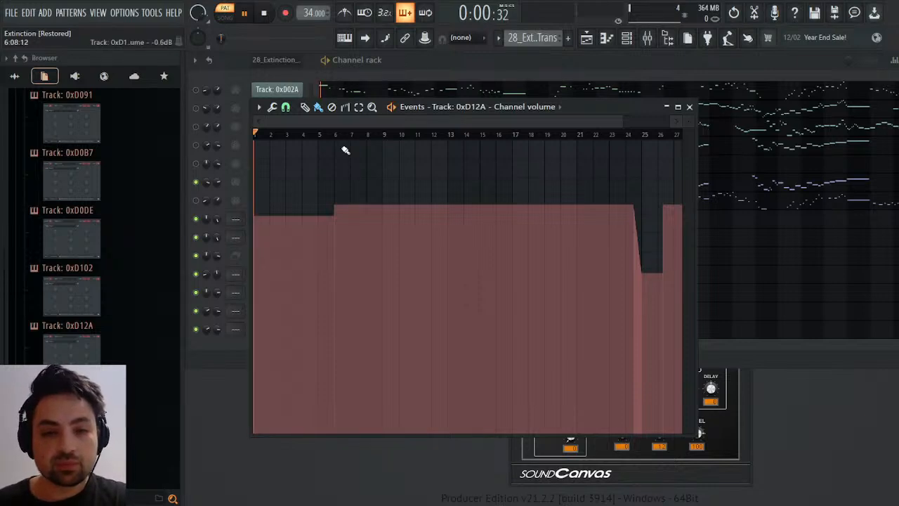
{"action": "left_click_drag", "start_coordinate": [611, 111], "coordinate": [801, 195]}
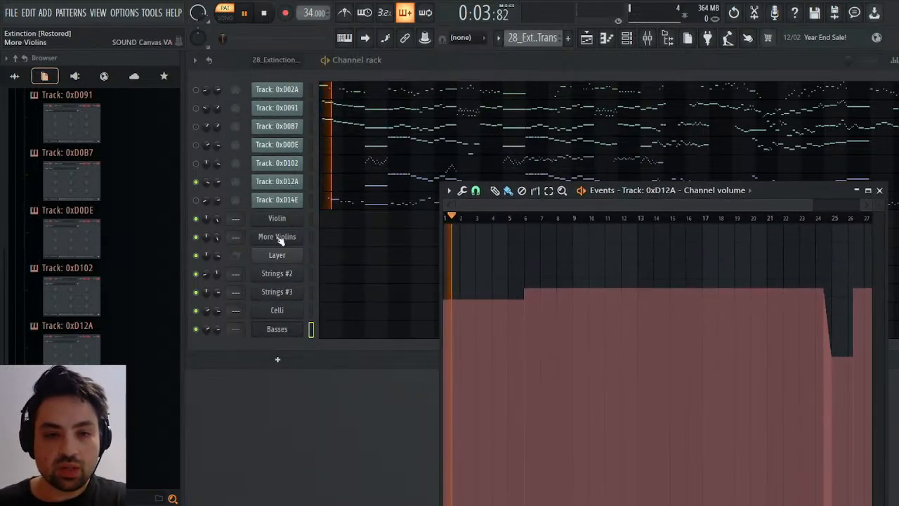
{"action": "left_click", "coordinate": [200, 201]}
{"action": "key", "text": "space"}
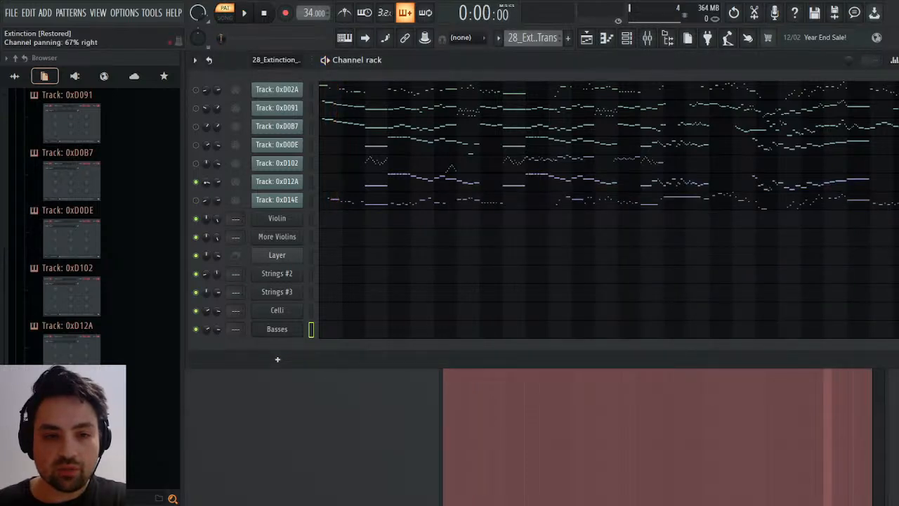
Copy Track 0xD12A's channel volume events into the Basses channel's volume events in the Basses pattern.
{"action": "left_click", "coordinate": [441, 383]}
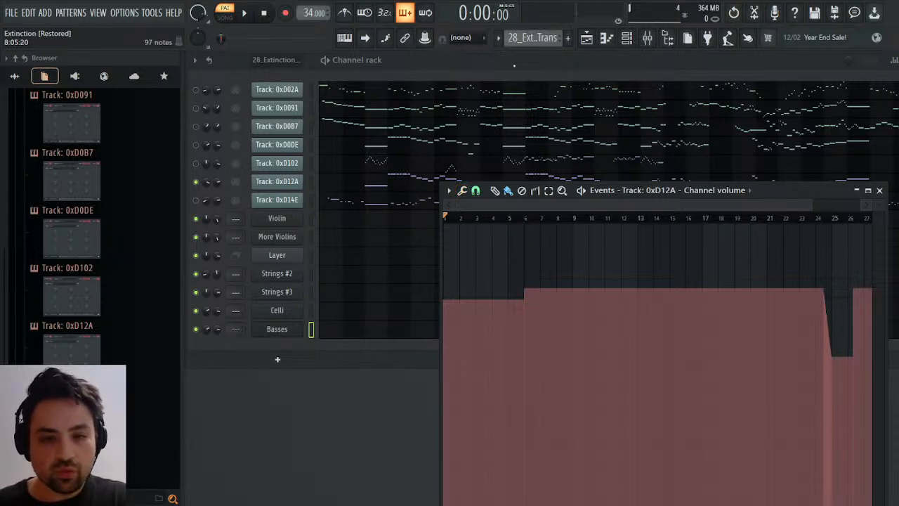
{"action": "scroll", "coordinate": [535, 38], "scroll_direction": "down", "scroll_amount": 1}
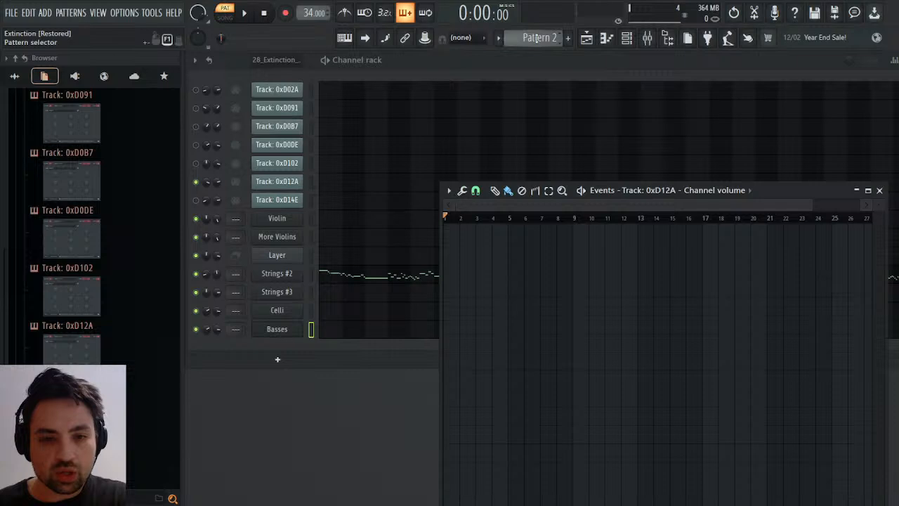
{"action": "scroll", "coordinate": [535, 39], "scroll_direction": "down", "scroll_amount": 3}
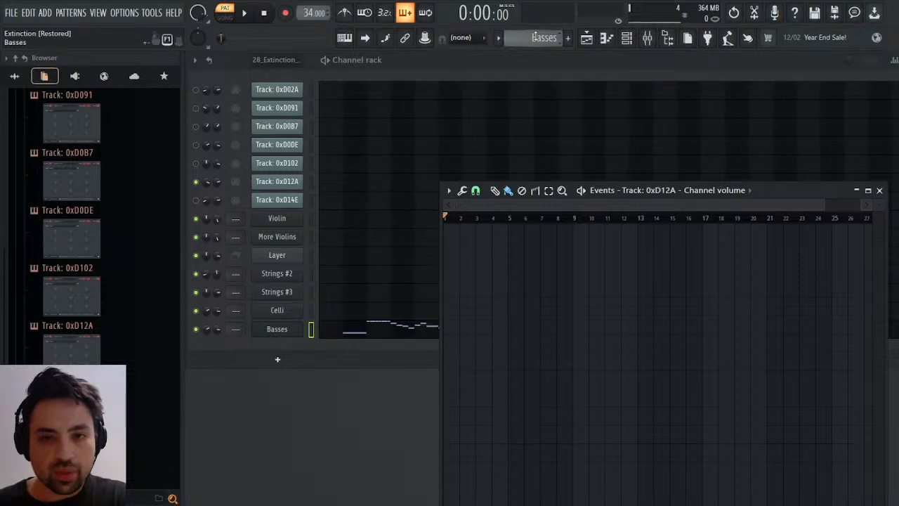
{"action": "right_click", "coordinate": [218, 329]}
{"action": "left_click", "coordinate": [267, 342]}
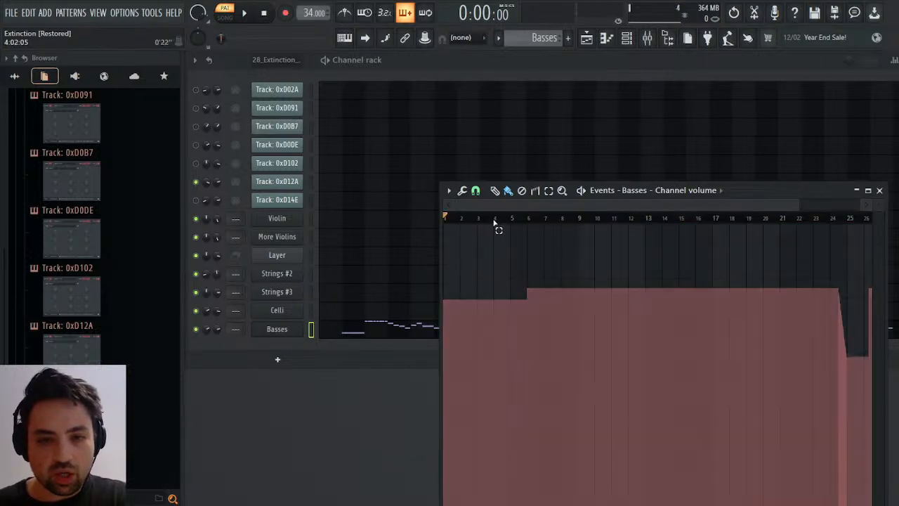
Delete the time span of bar 3 from the Basses channel's volume events and clear the selection.
{"action": "left_click_drag", "start_coordinate": [495, 222], "coordinate": [480, 217]}
{"action": "key", "text": "ctrl+Delete"}
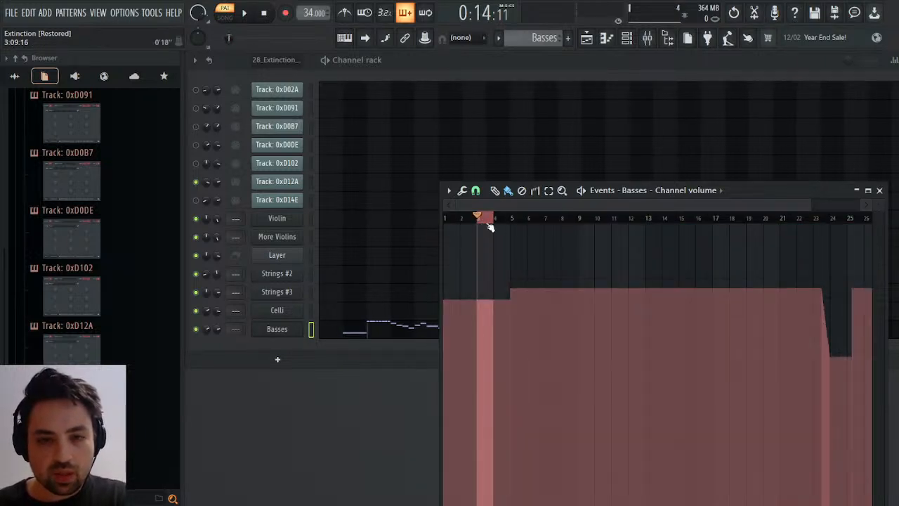
{"action": "key", "text": "ctrl+d"}
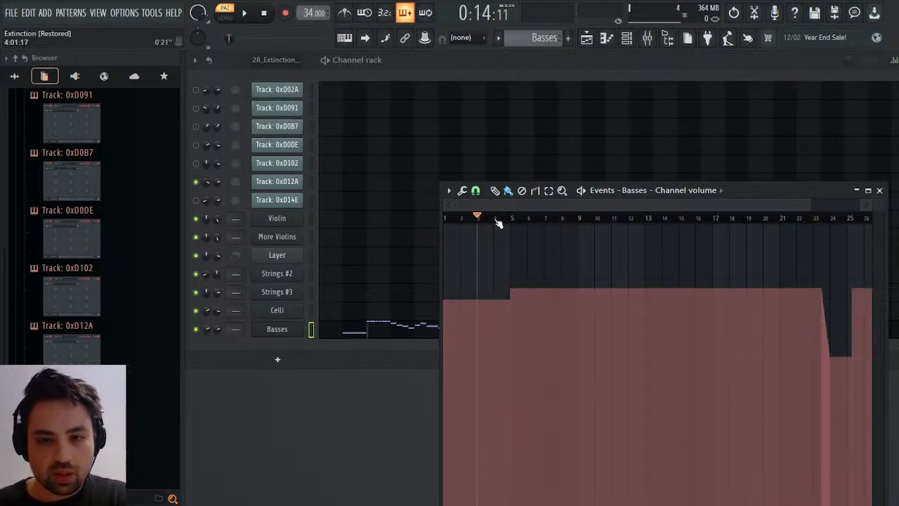
Play the Basses pattern from about bar 23, with the volume events window moved clear of the pattern's ending.
{"action": "left_click", "coordinate": [814, 218]}
{"action": "key", "text": "space"}
{"action": "left_click_drag", "start_coordinate": [824, 195], "coordinate": [601, 194]}
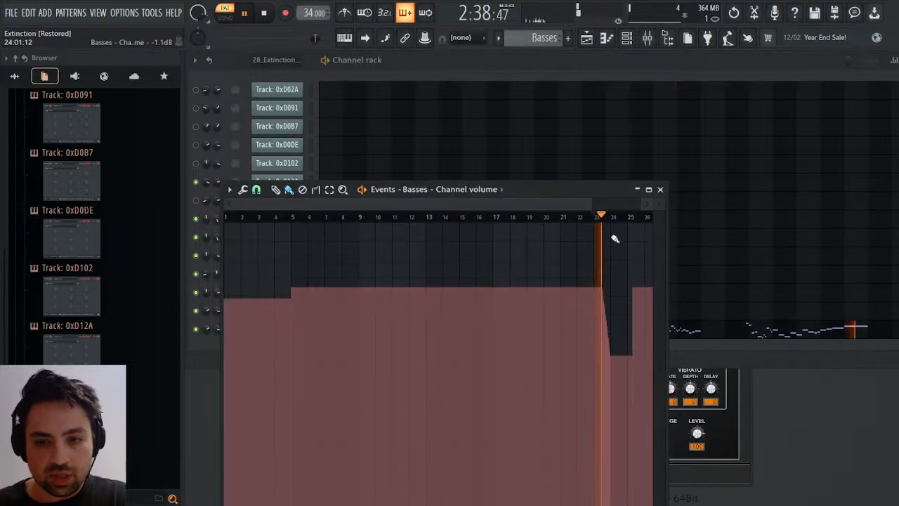
Recolor the Basses notes green in the piano roll, then close the piano roll and the volume events.
{"action": "left_click", "coordinate": [759, 330]}
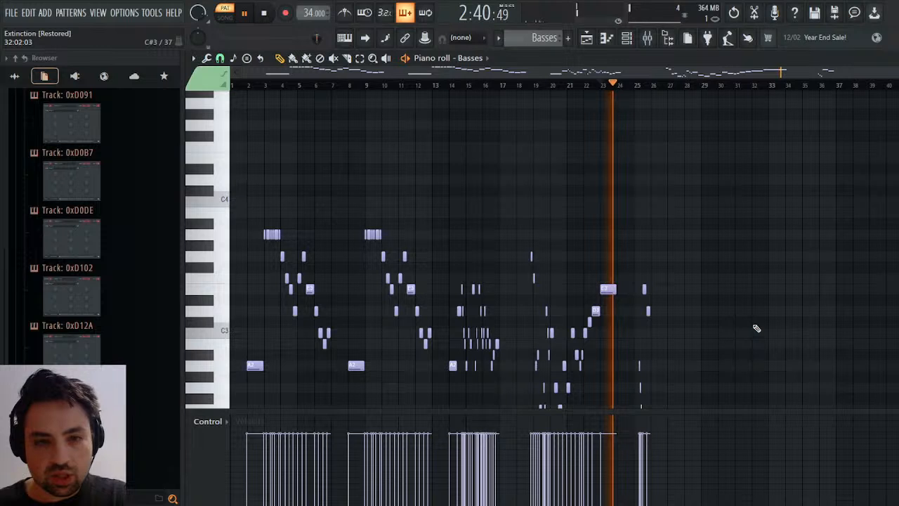
{"action": "key", "text": "alt+c"}
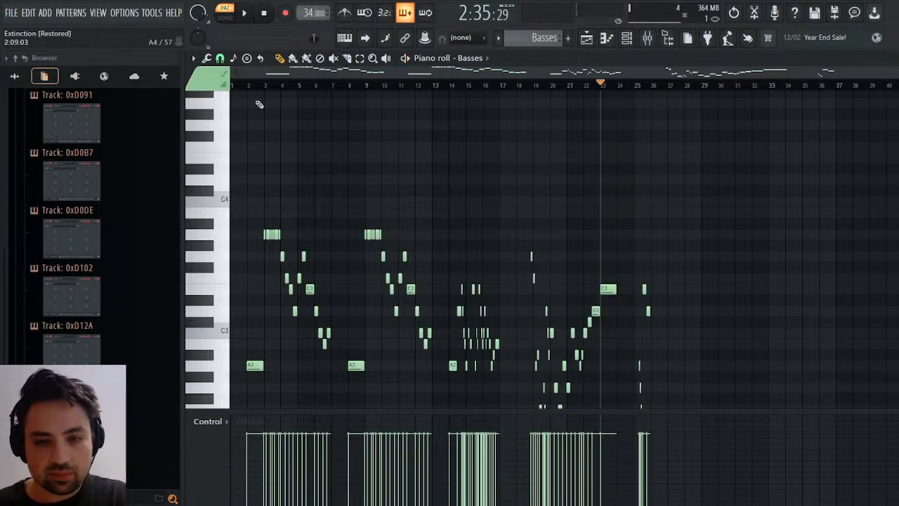
{"action": "left_click", "coordinate": [894, 59]}
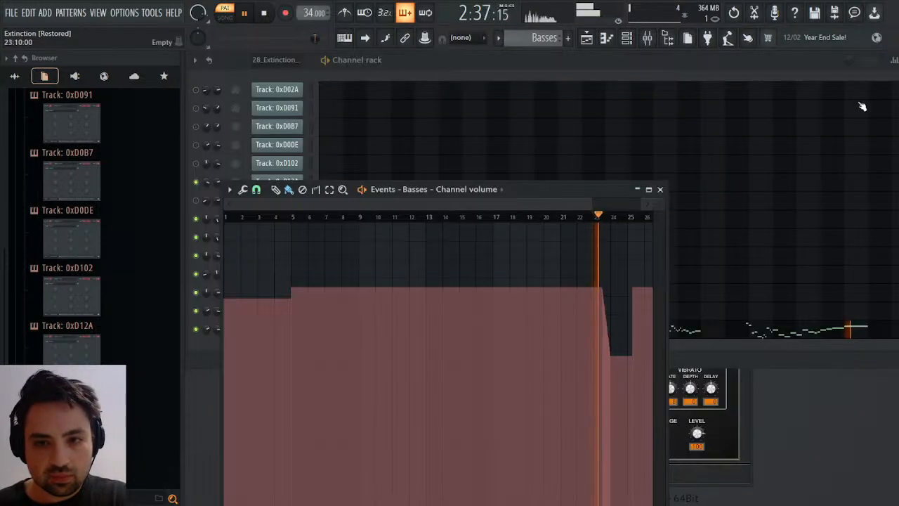
{"action": "left_click", "coordinate": [661, 191]}
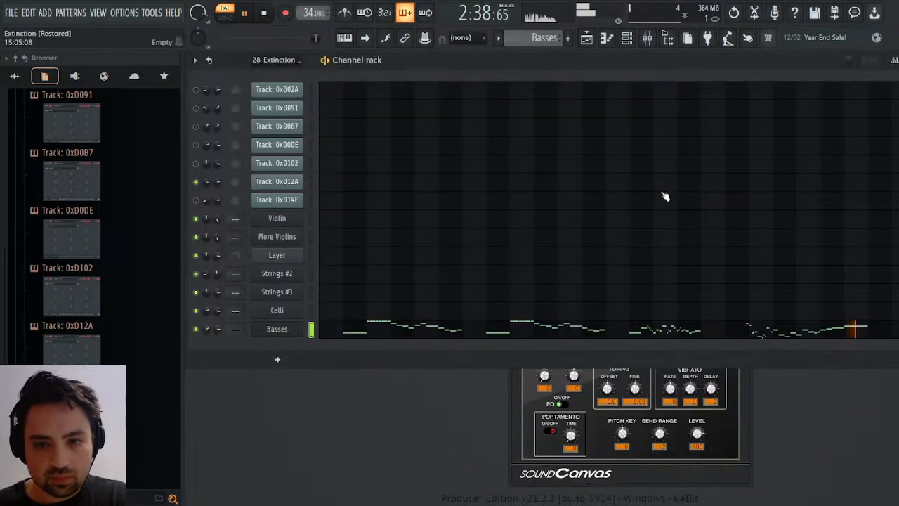
Play the Basses notes from about bar 19 in the piano roll, then close it and stop playback.
{"action": "left_click", "coordinate": [759, 327]}
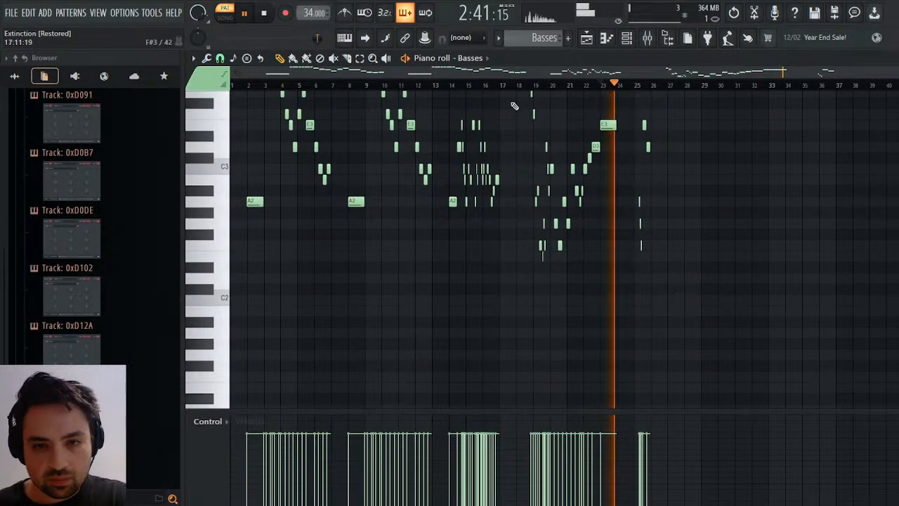
{"action": "left_click", "coordinate": [535, 86]}
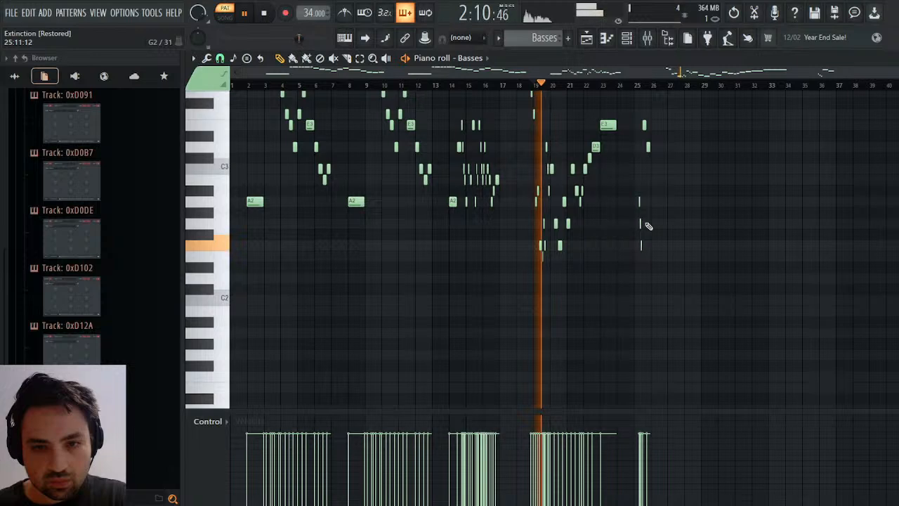
{"action": "key", "text": "space"}
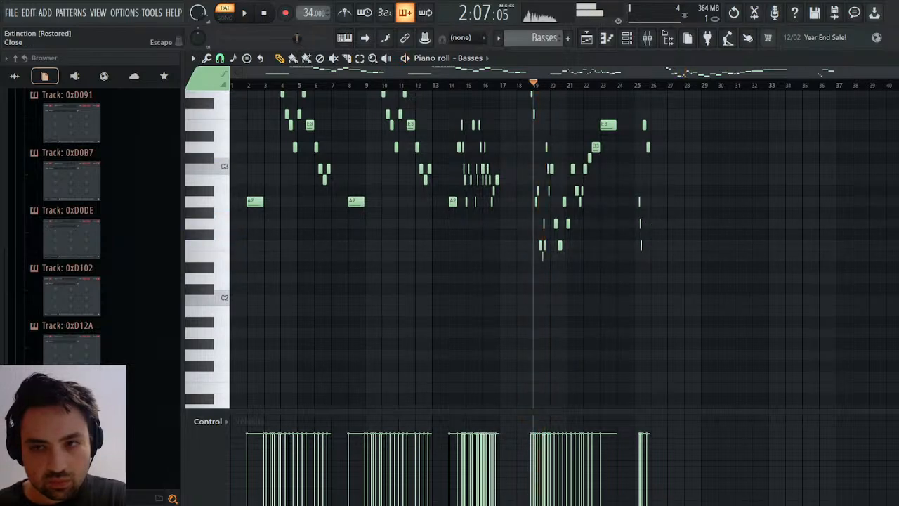
{"action": "left_click", "coordinate": [896, 59]}
{"action": "left_click", "coordinate": [263, 12]}
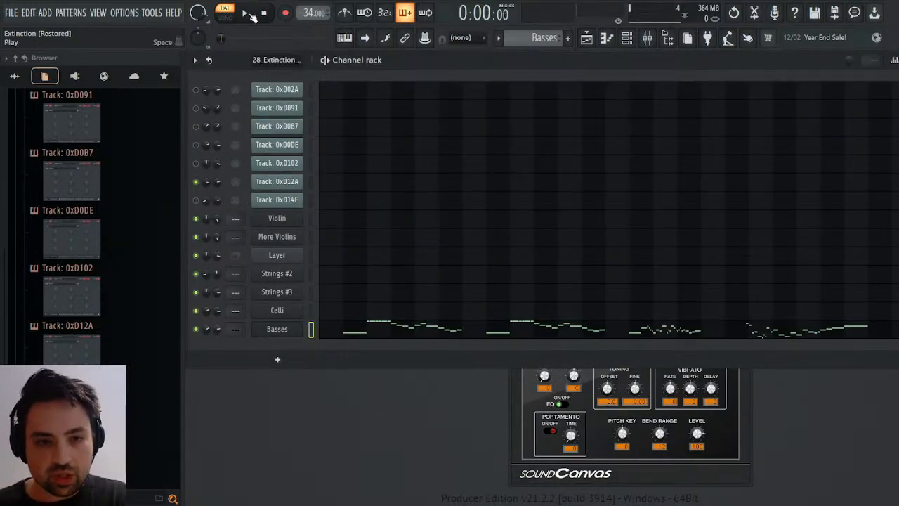
Unmute Track 0xD12A in the imported 28_Extinction pattern and check its channel panning events.
{"action": "scroll", "coordinate": [532, 38], "scroll_direction": "up", "scroll_amount": 6}
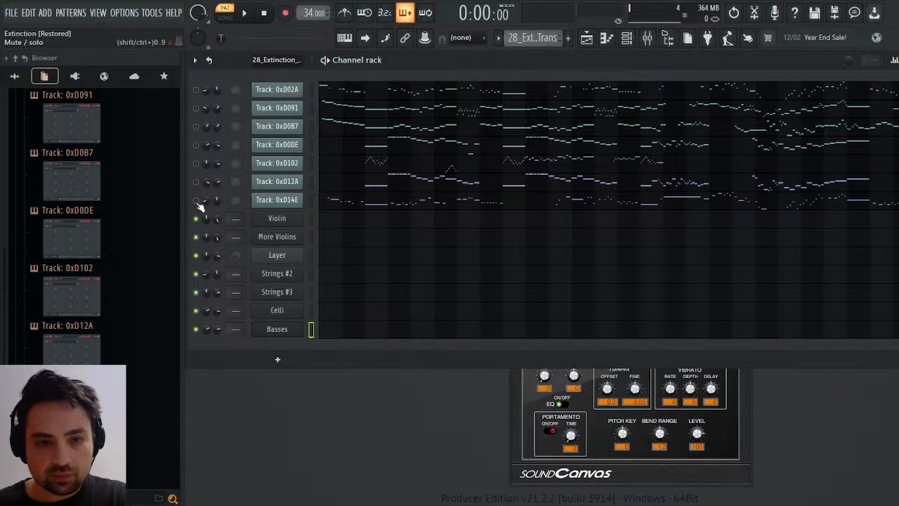
{"action": "left_click", "coordinate": [196, 182]}
{"action": "left_click", "coordinate": [233, 203]}
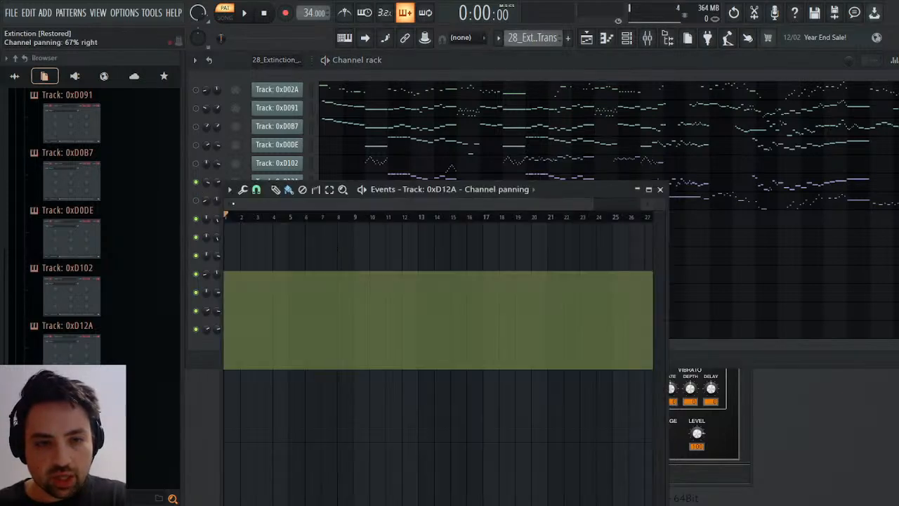
{"action": "left_click", "coordinate": [661, 196]}
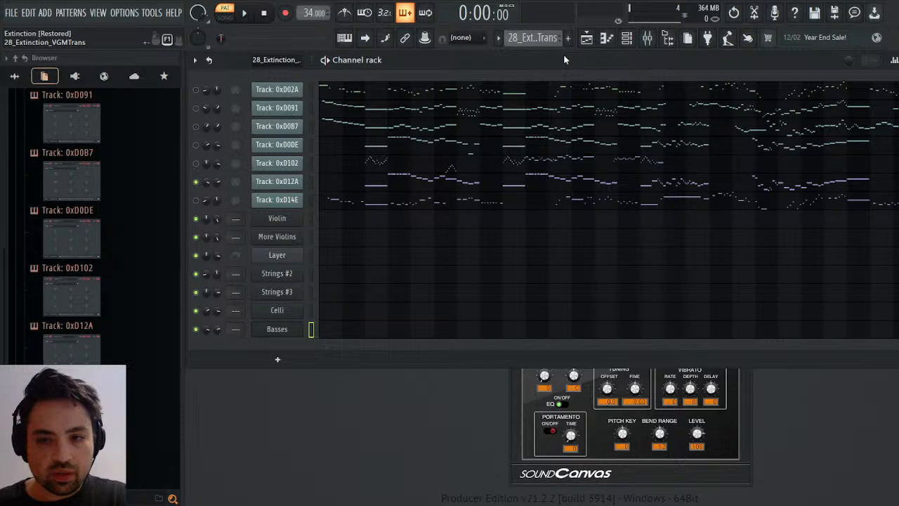
Play the Strings #2 part of Pattern 2 in the piano roll, from about bar 20 and again from the start.
{"action": "left_click_drag", "start_coordinate": [564, 55], "coordinate": [564, 56]}
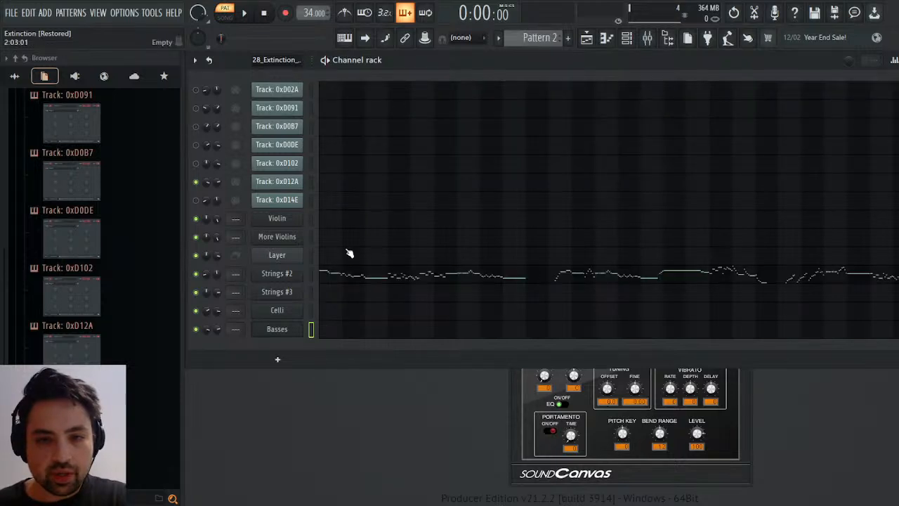
{"action": "left_click", "coordinate": [340, 275]}
{"action": "scroll", "coordinate": [435, 242], "scroll_direction": "down", "scroll_amount": 5}
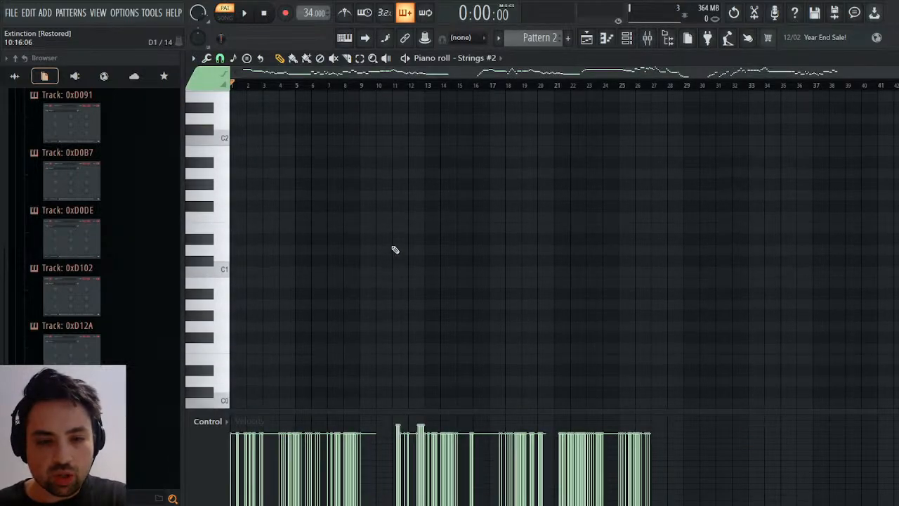
{"action": "key", "text": "space"}
{"action": "scroll", "coordinate": [356, 239], "scroll_direction": "up", "scroll_amount": 15}
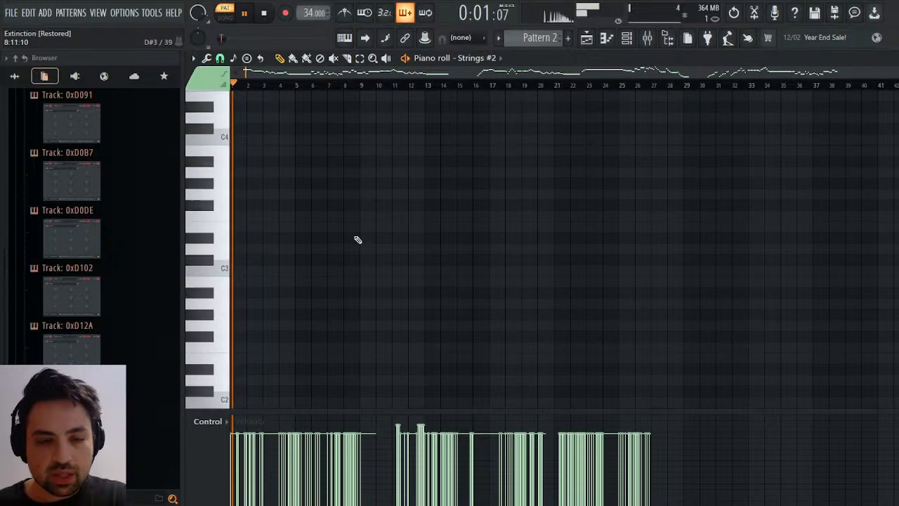
{"action": "scroll", "coordinate": [357, 239], "scroll_direction": "down", "scroll_amount": 4}
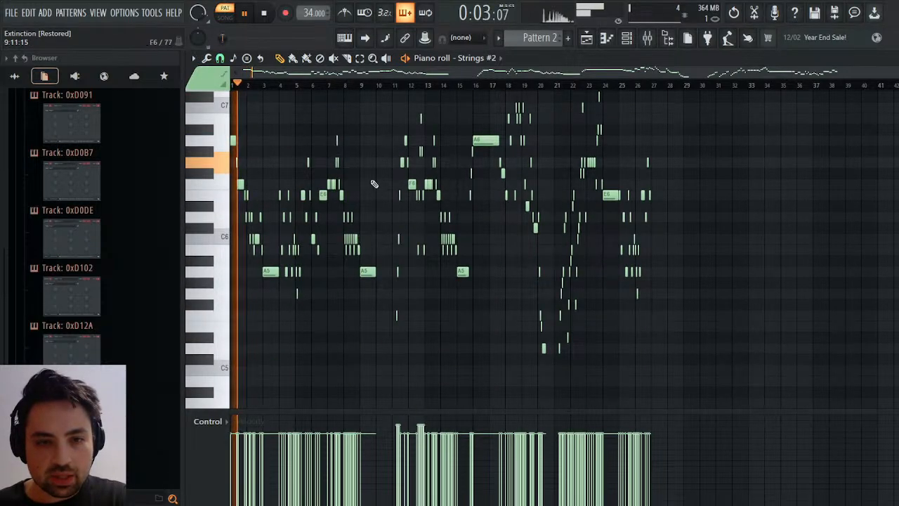
{"action": "left_click", "coordinate": [537, 84]}
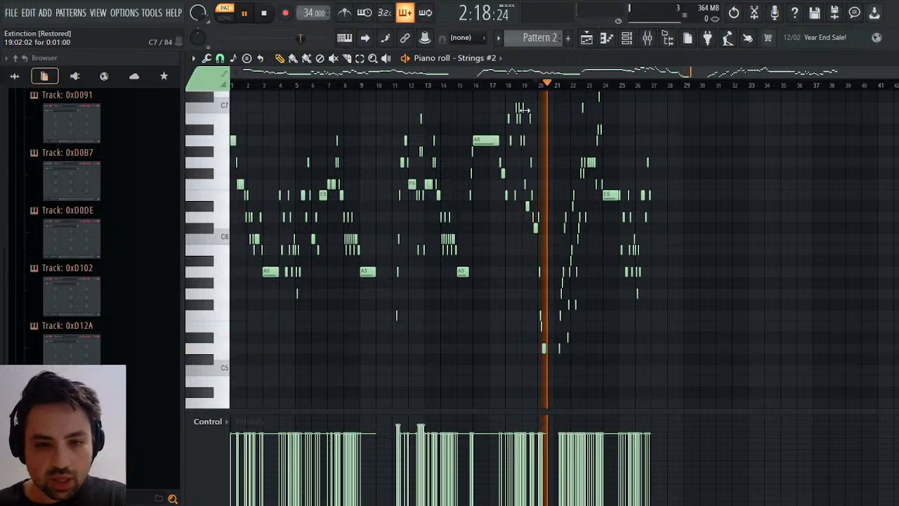
{"action": "left_click", "coordinate": [263, 13]}
{"action": "left_click", "coordinate": [264, 14]}
{"action": "left_click", "coordinate": [244, 14]}
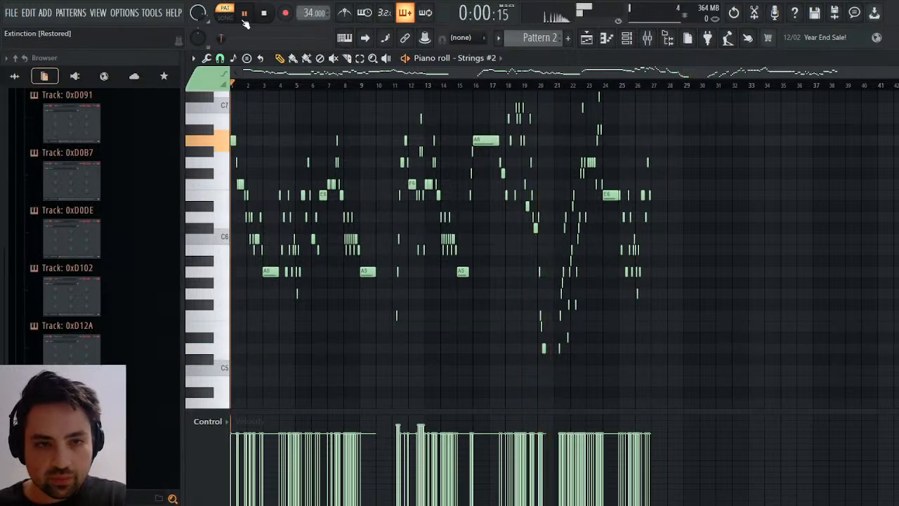
Rename the Strings #2 channel and Pattern 2 as Violins, and rename the Violin channel as Solo Violin.
{"action": "key", "text": "Escape"}
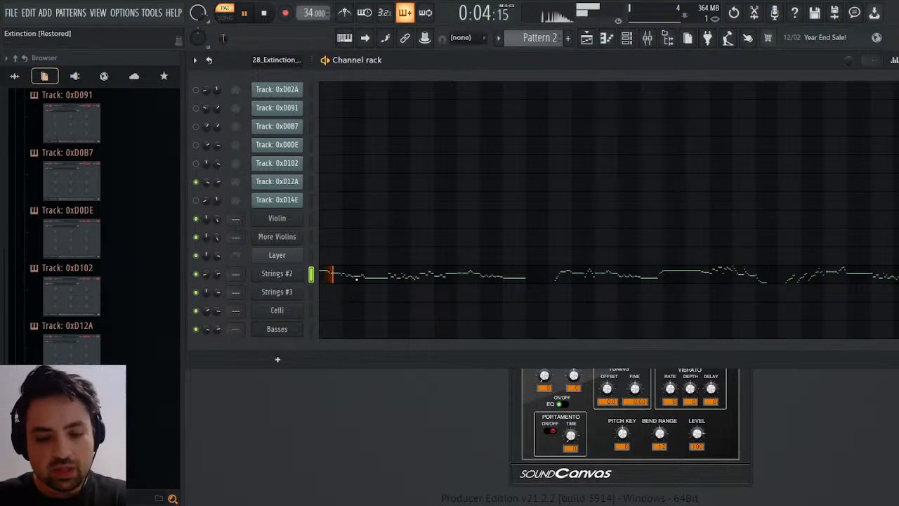
{"action": "key", "text": "Return"}
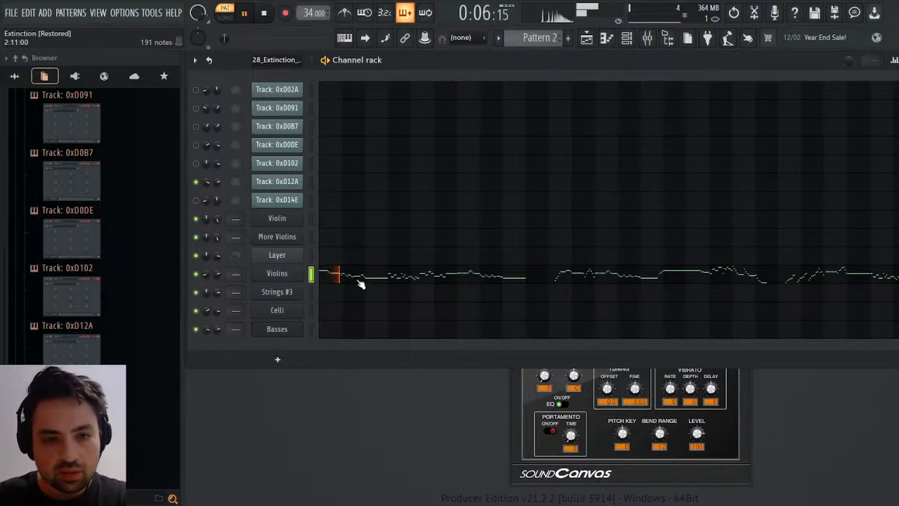
{"action": "left_click", "coordinate": [311, 218]}
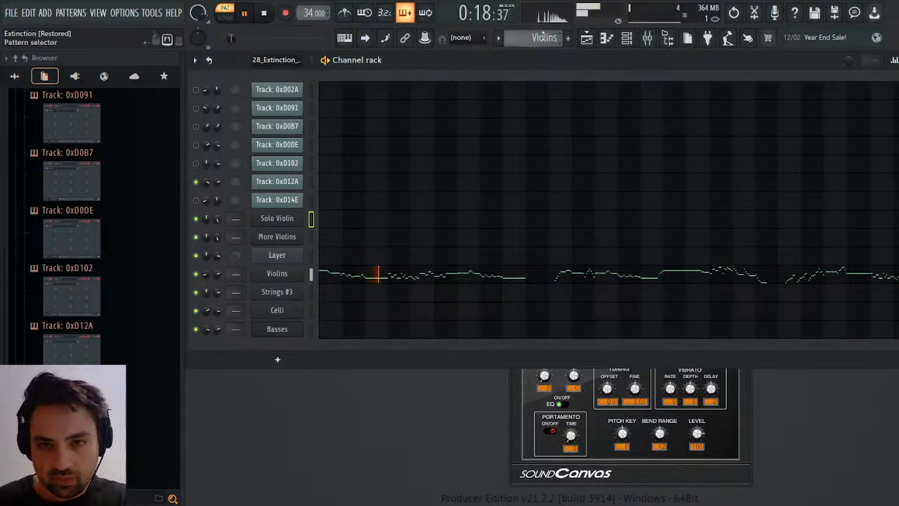
Listen to the Strings #3 part of Pattern 3 from about bar 21 and near the start, then rename its channel Violas.
{"action": "scroll", "coordinate": [543, 36], "scroll_direction": "up", "scroll_amount": 1}
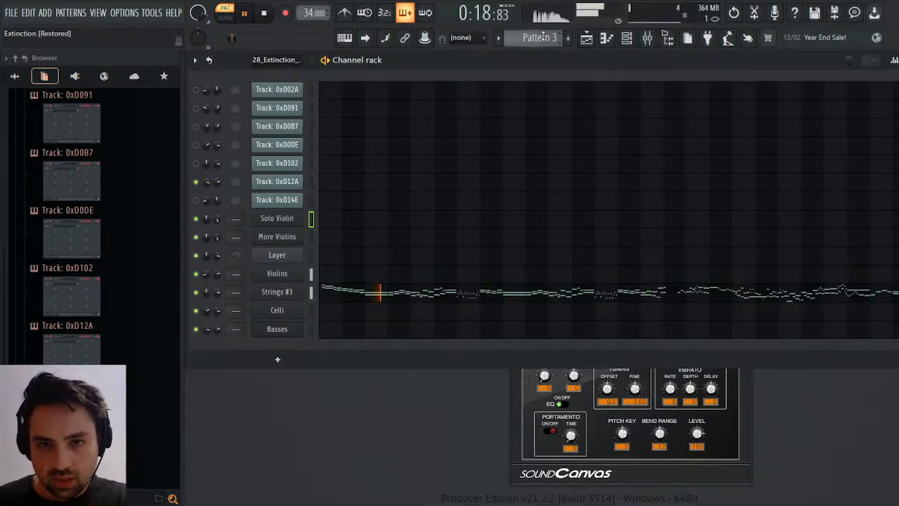
{"action": "left_click", "coordinate": [370, 289]}
{"action": "scroll", "coordinate": [563, 183], "scroll_direction": "down", "scroll_amount": 5}
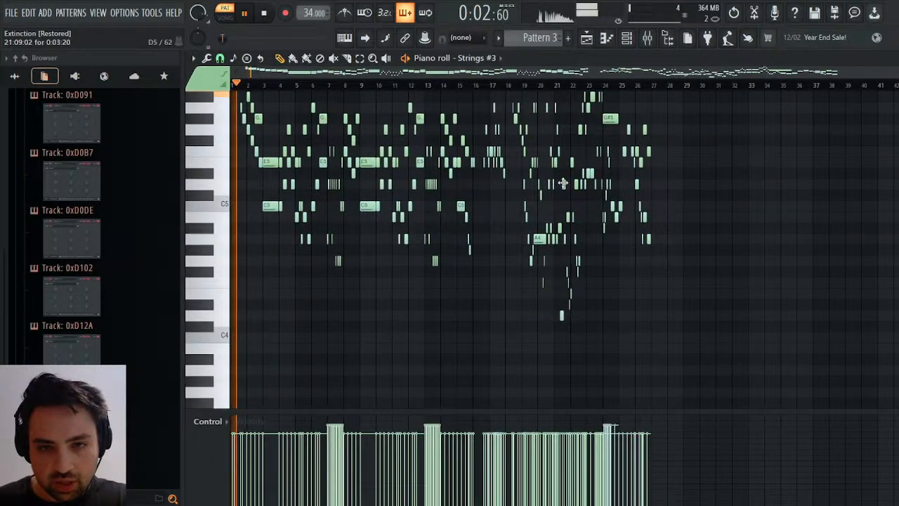
{"action": "left_click", "coordinate": [562, 85]}
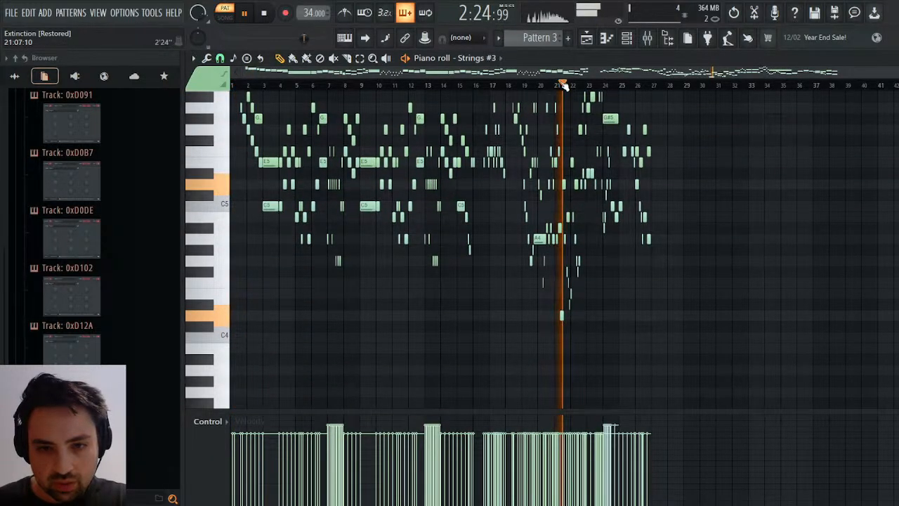
{"action": "left_click", "coordinate": [239, 85]}
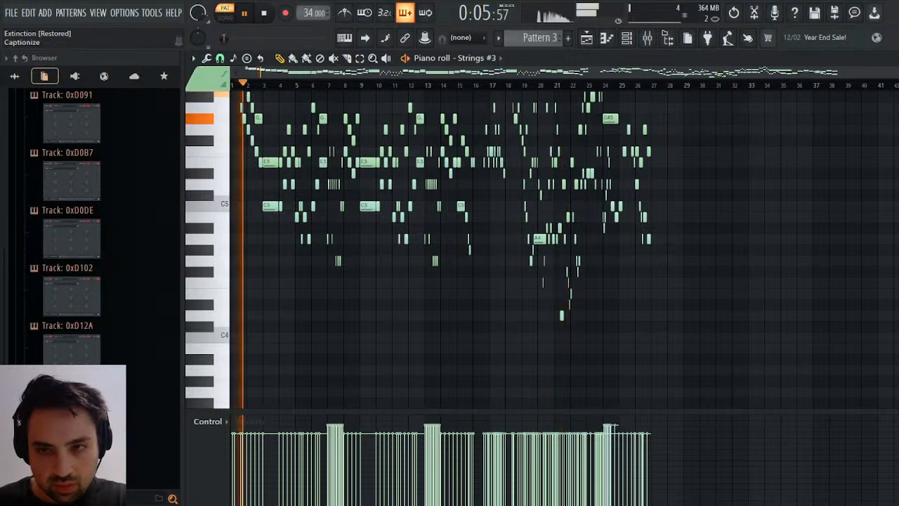
{"action": "left_click", "coordinate": [897, 58]}
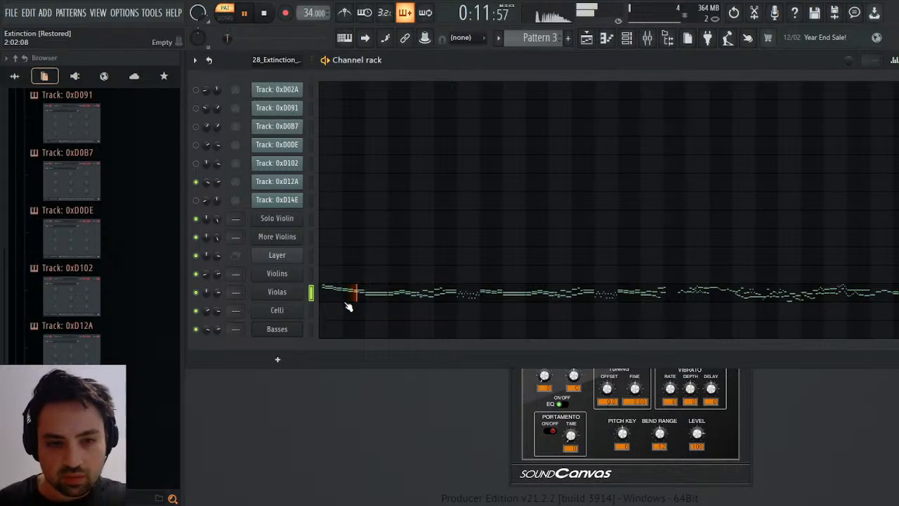
Rename Pattern 3 as Violas.
{"action": "scroll", "coordinate": [523, 37], "scroll_direction": "down", "scroll_amount": 1}
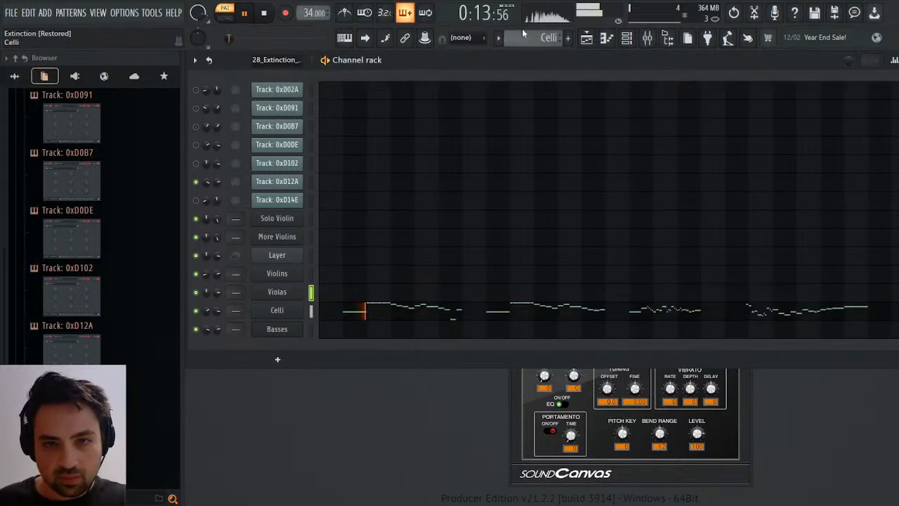
{"action": "scroll", "coordinate": [523, 36], "scroll_direction": "up", "scroll_amount": 1}
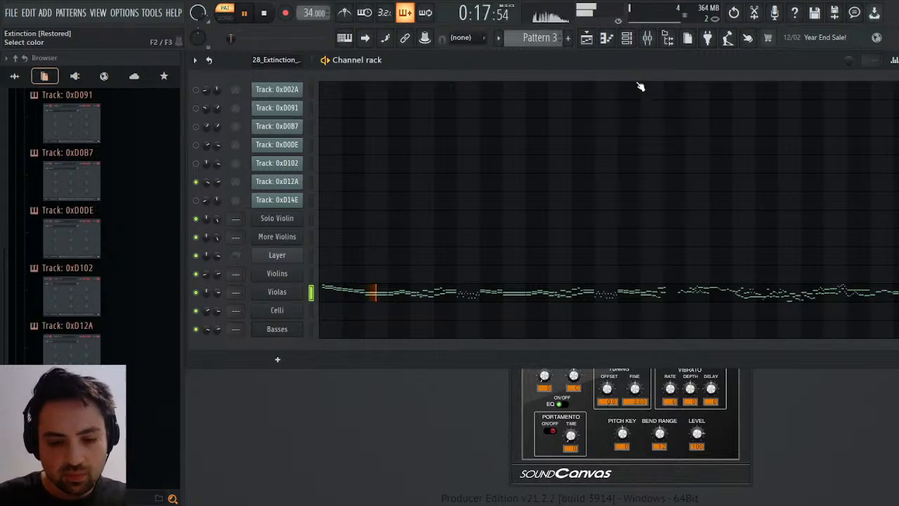
{"action": "key", "text": "Return"}
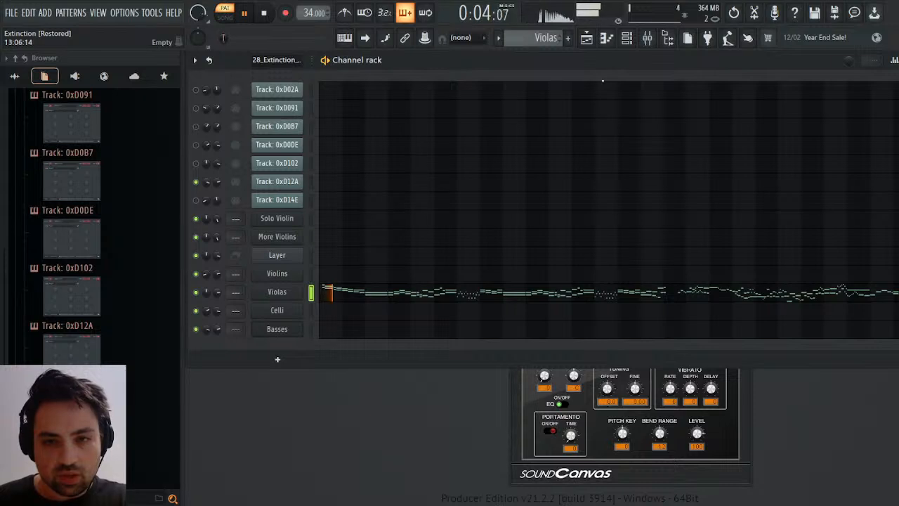
Stop playback and place the Violins pattern on Track 1 of the playlist, starting at bar 1.
{"action": "left_click", "coordinate": [586, 38]}
{"action": "key", "text": "space"}
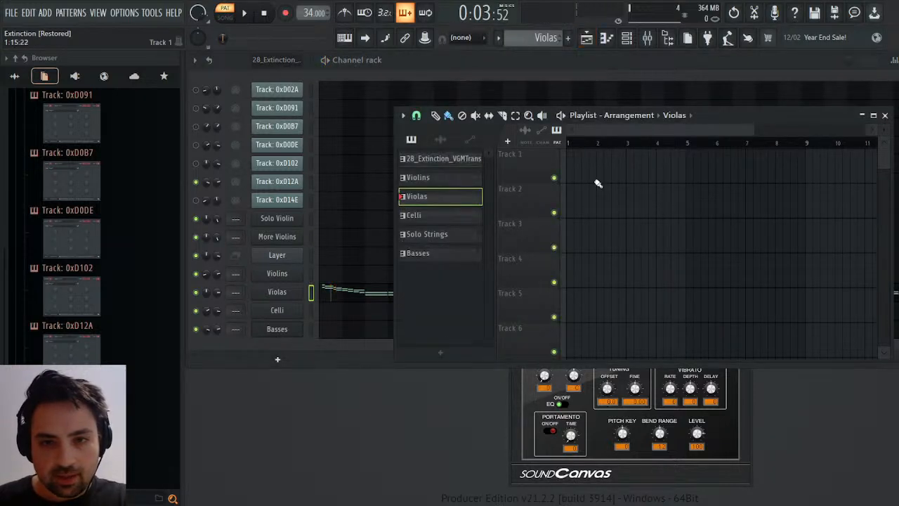
{"action": "left_click", "coordinate": [696, 194]}
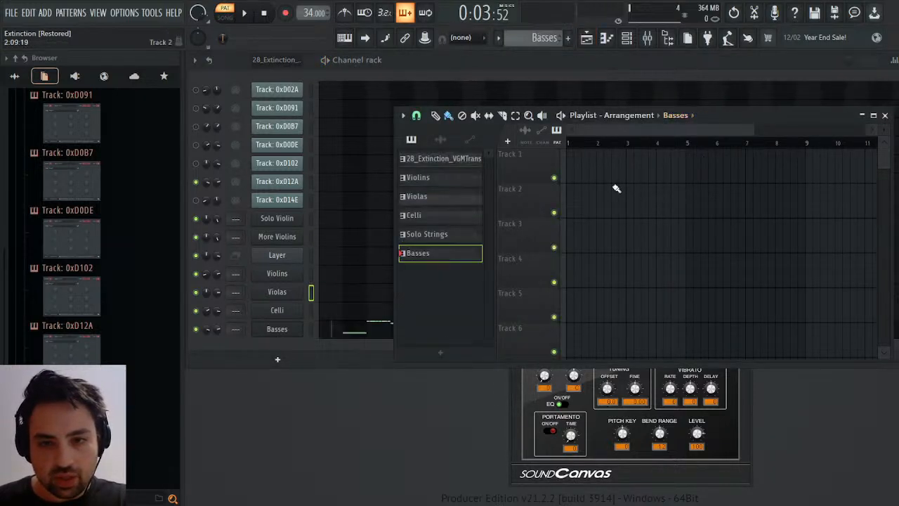
{"action": "left_click", "coordinate": [683, 145]}
{"action": "left_click_drag", "start_coordinate": [604, 175], "coordinate": [598, 176]}
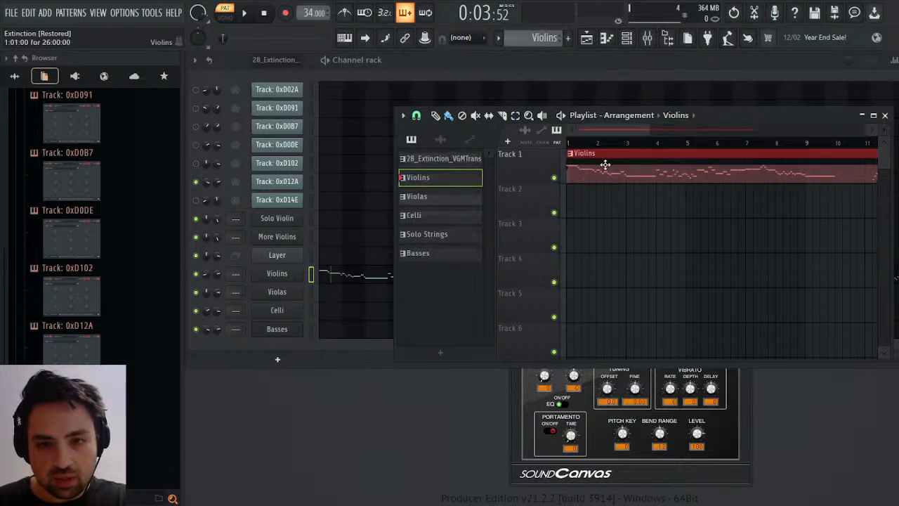
Place the Solo Strings pattern on Track 2 of the playlist, starting at bar 3.
{"action": "left_click", "coordinate": [446, 160]}
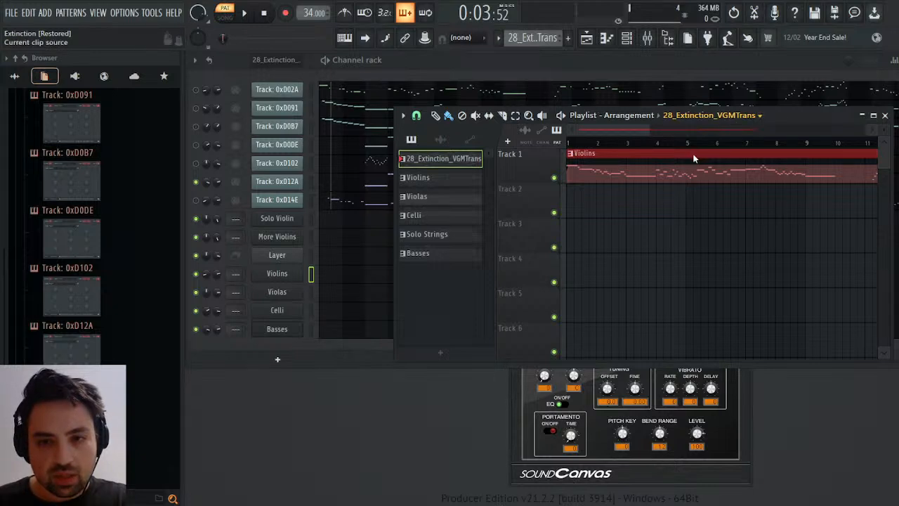
{"action": "left_click", "coordinate": [435, 235]}
{"action": "left_click", "coordinate": [613, 203]}
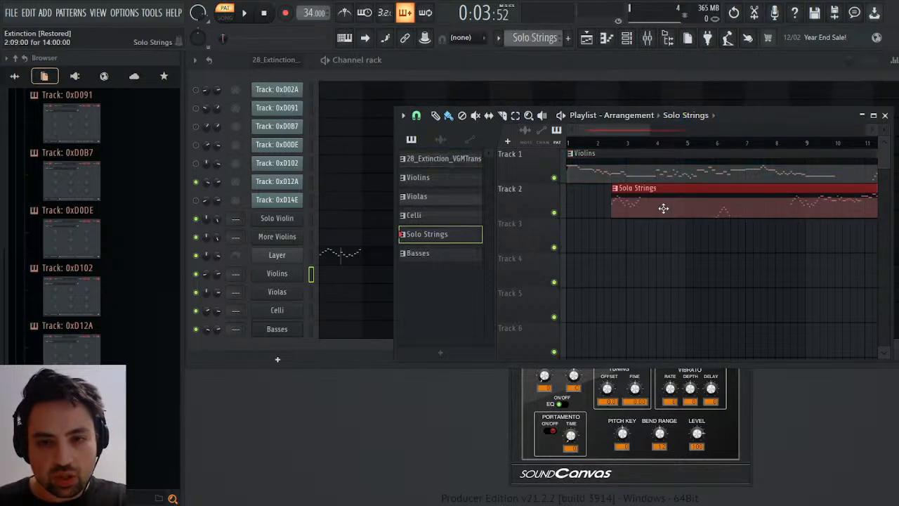
{"action": "mouse_move", "coordinate": [663, 209]}
{"action": "left_mouse_down"}
{"action": "mouse_move", "coordinate": [685, 212]}
{"action": "mouse_move", "coordinate": [677, 211]}
{"action": "left_mouse_up"}
Place the Celli pattern on Track 4 of the playlist, starting at bar 2.
{"action": "scroll", "coordinate": [553, 37], "scroll_direction": "up", "scroll_amount": 4}
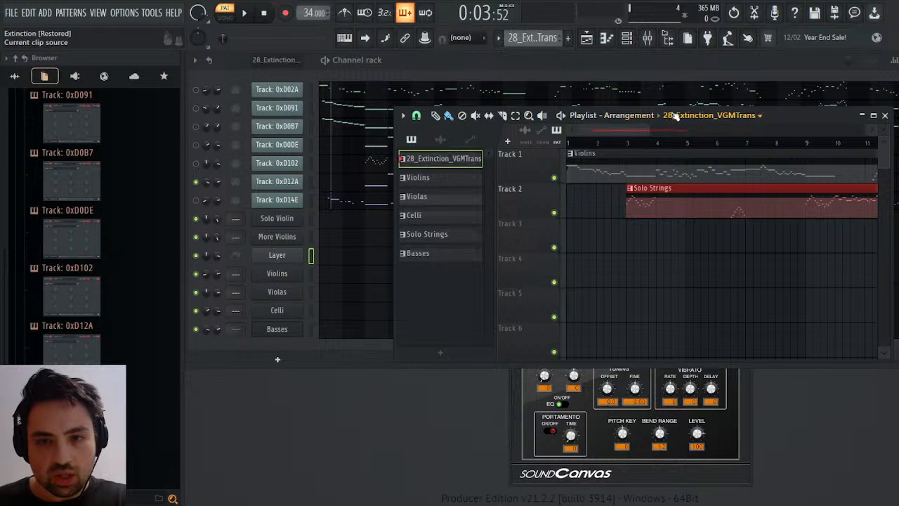
{"action": "left_click", "coordinate": [695, 174]}
{"action": "left_click", "coordinate": [610, 241]}
{"action": "left_click_drag", "start_coordinate": [659, 246], "coordinate": [639, 242]}
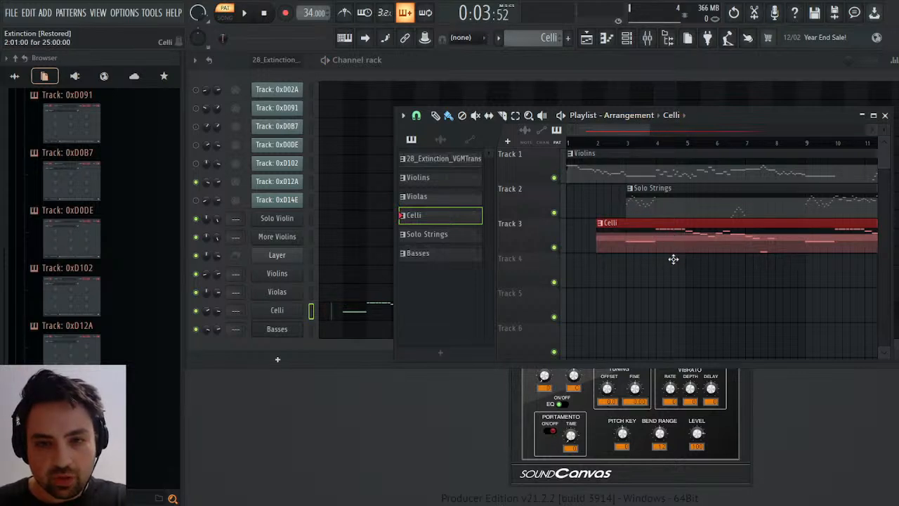
{"action": "left_click_drag", "start_coordinate": [673, 259], "coordinate": [674, 281]}
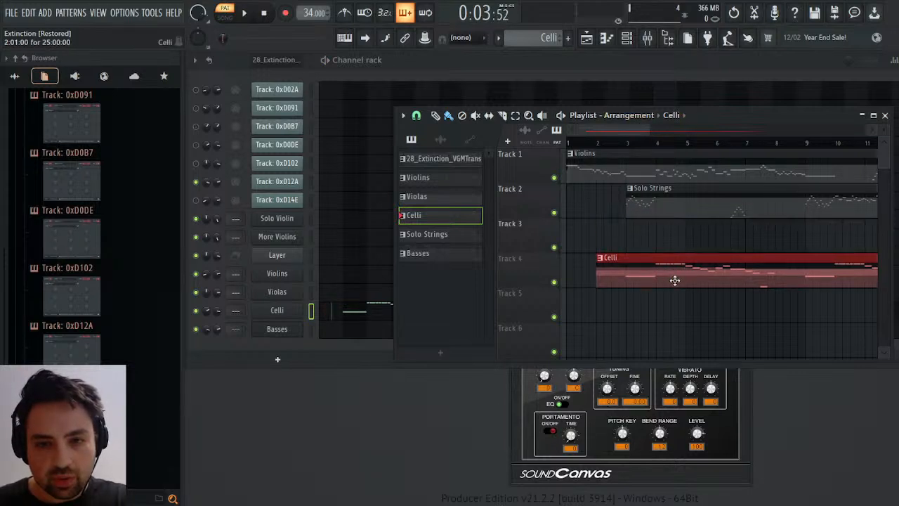
Place the Violas pattern on Track 3 of the playlist, starting at about step 9 of bar 1.
{"action": "left_click", "coordinate": [689, 160]}
{"action": "mouse_move", "coordinate": [618, 240]}
{"action": "left_mouse_down"}
{"action": "mouse_move", "coordinate": [630, 239]}
{"action": "mouse_move", "coordinate": [602, 243]}
{"action": "mouse_move", "coordinate": [612, 242]}
{"action": "left_mouse_up"}
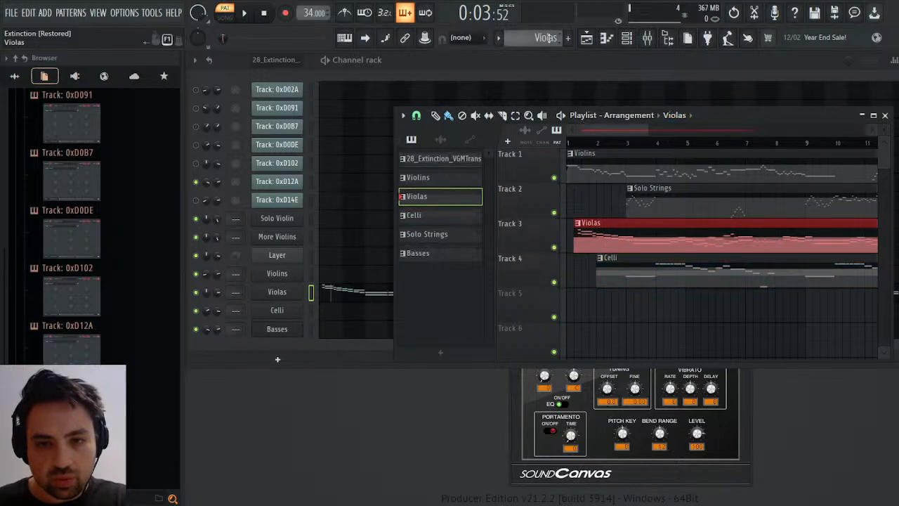
{"action": "scroll", "coordinate": [548, 35], "scroll_direction": "up", "scroll_amount": 2}
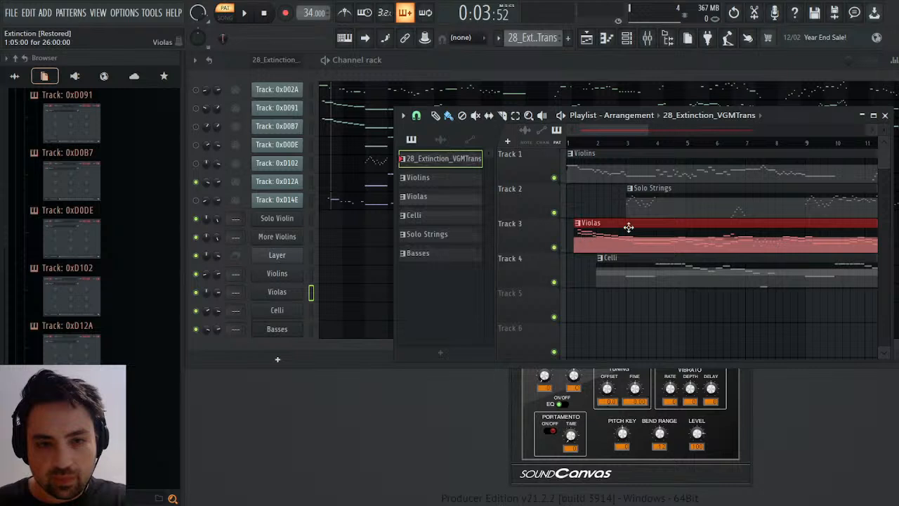
{"action": "mouse_move", "coordinate": [620, 249]}
{"action": "left_mouse_down"}
{"action": "mouse_move", "coordinate": [608, 248]}
{"action": "mouse_move", "coordinate": [630, 243]}
{"action": "left_mouse_up"}
Place the 28_Extinction_VGMTrans pattern on Track 5 at bar 1 as a timing reference and set the song position to 1:09:00.
{"action": "left_click", "coordinate": [440, 158]}
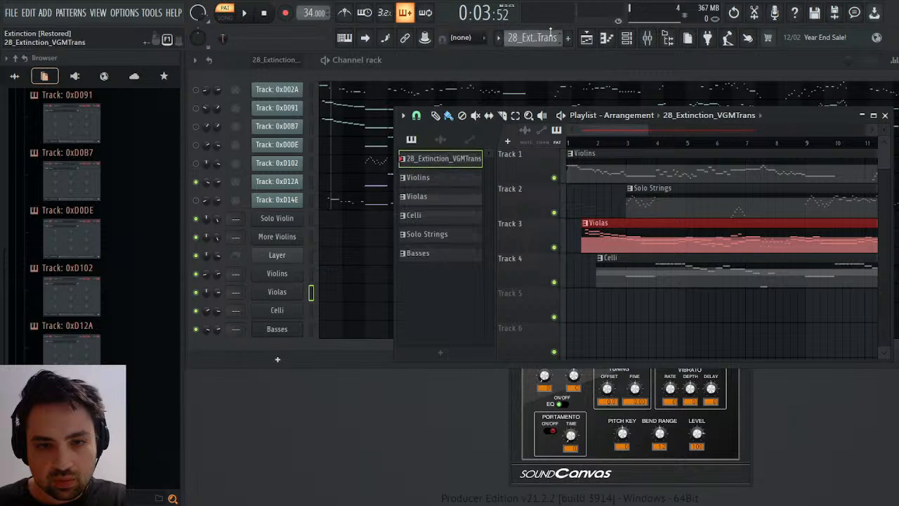
{"action": "left_click", "coordinate": [574, 142]}
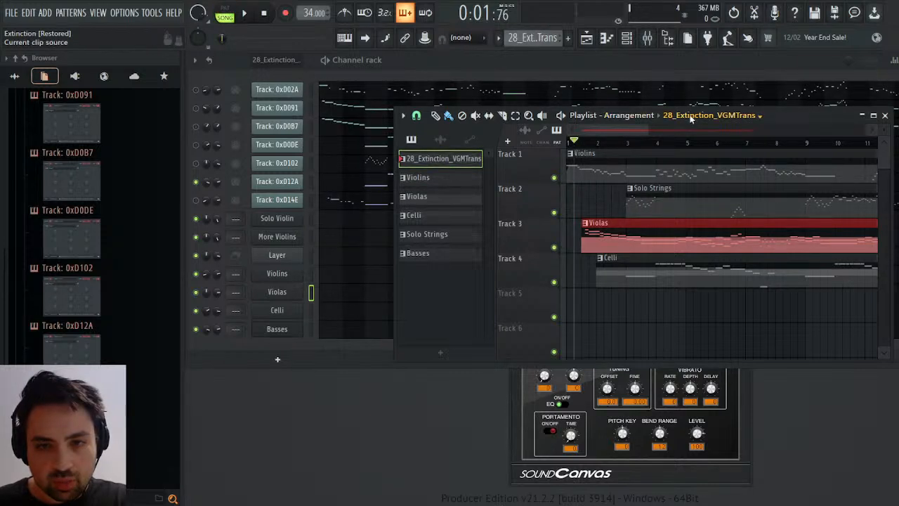
{"action": "left_click", "coordinate": [604, 297]}
{"action": "left_click_drag", "start_coordinate": [618, 302], "coordinate": [583, 307]}
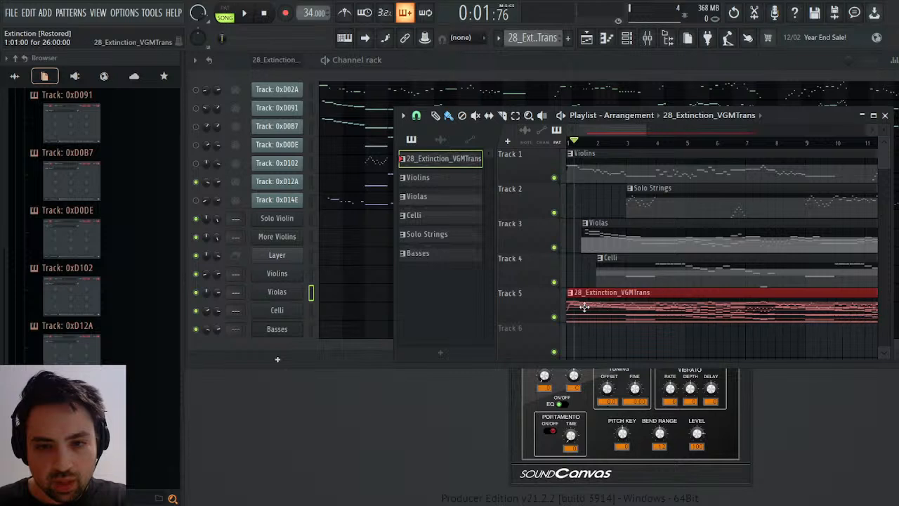
{"action": "left_click", "coordinate": [583, 145]}
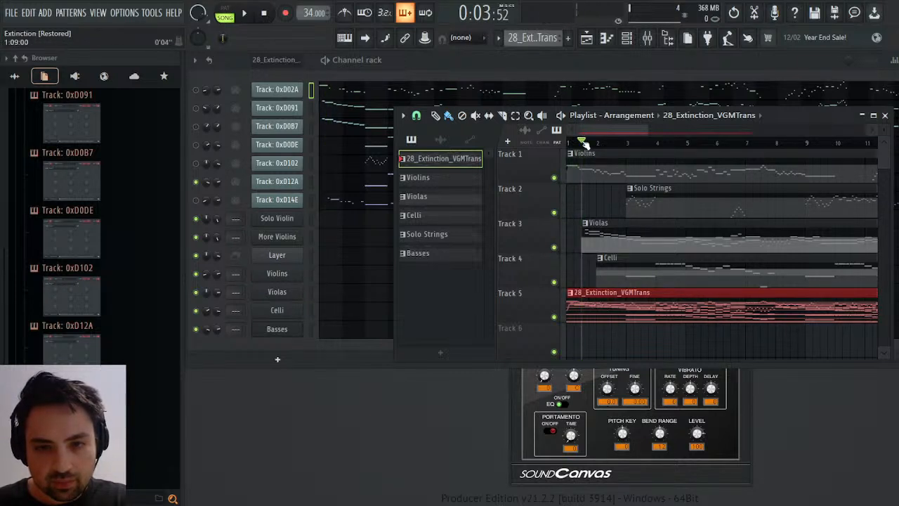
Move the Violas clip on Track 3 to start at bar 1, in line with the 28_Extinction_VGMTrans clip.
{"action": "left_click_drag", "start_coordinate": [610, 238], "coordinate": [603, 237]}
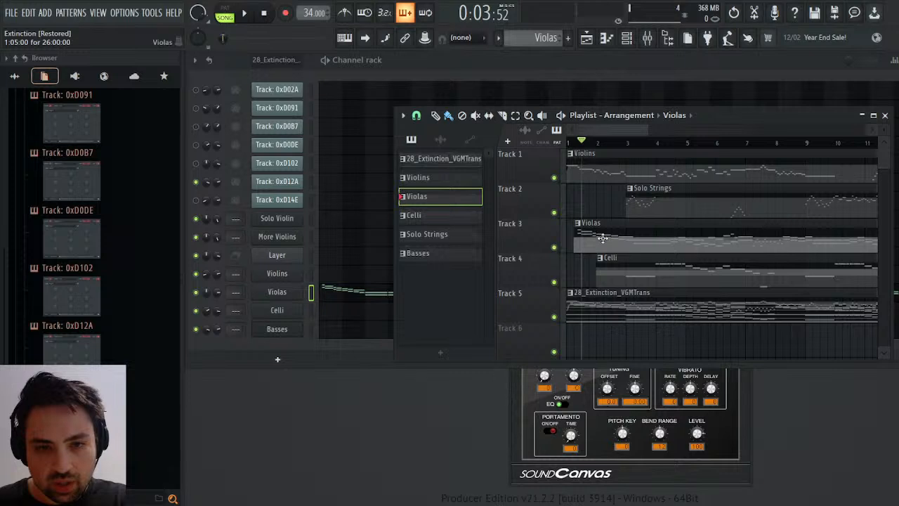
{"action": "left_click", "coordinate": [595, 303]}
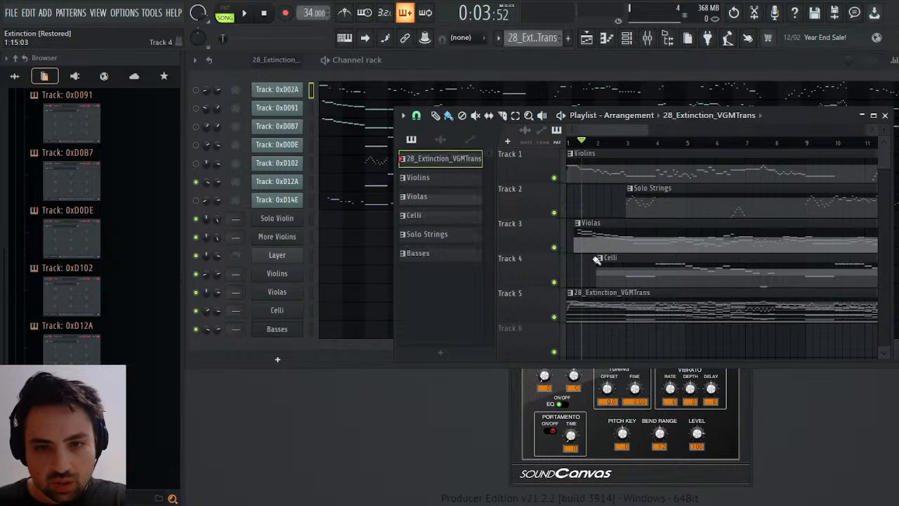
{"action": "left_click_drag", "start_coordinate": [588, 237], "coordinate": [580, 237]}
{"action": "left_click", "coordinate": [603, 312]}
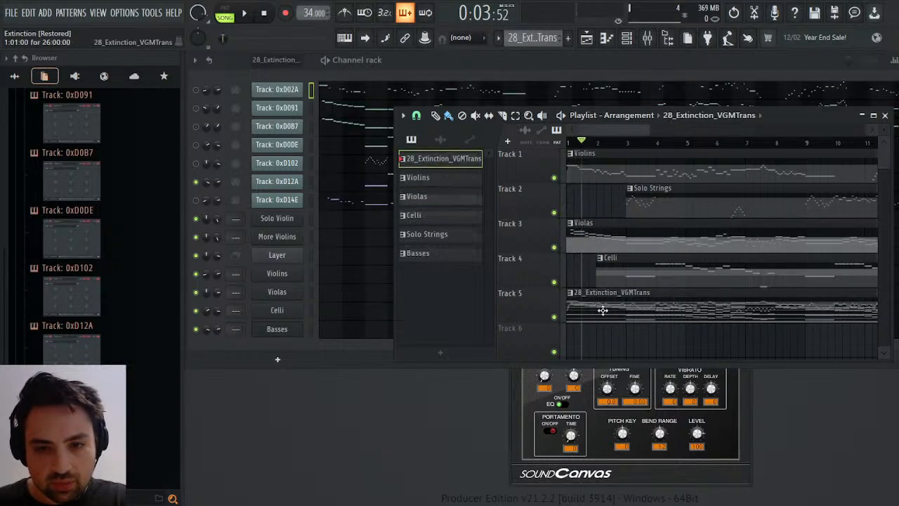
Play the arrangement briefly and delete the 28_Extinction_VGMTrans reference clip from Track 5.
{"action": "key", "text": "space"}
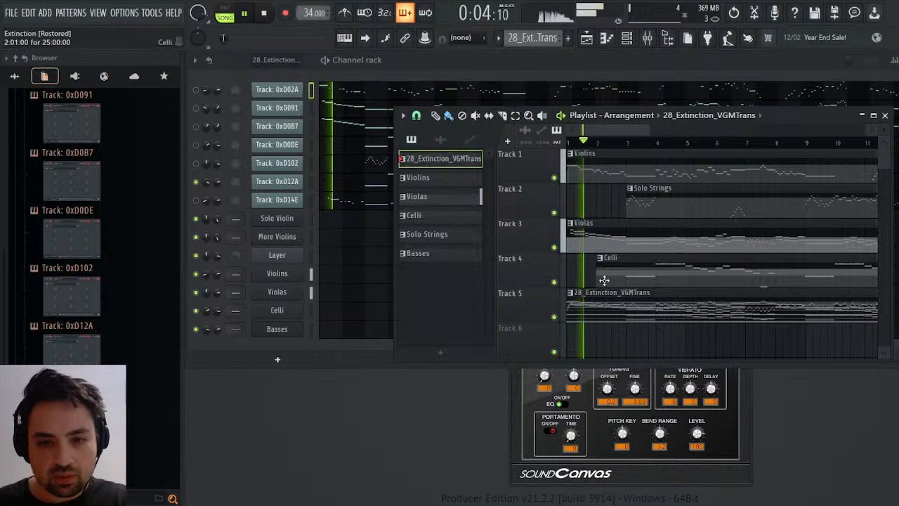
{"action": "right_click", "coordinate": [606, 307]}
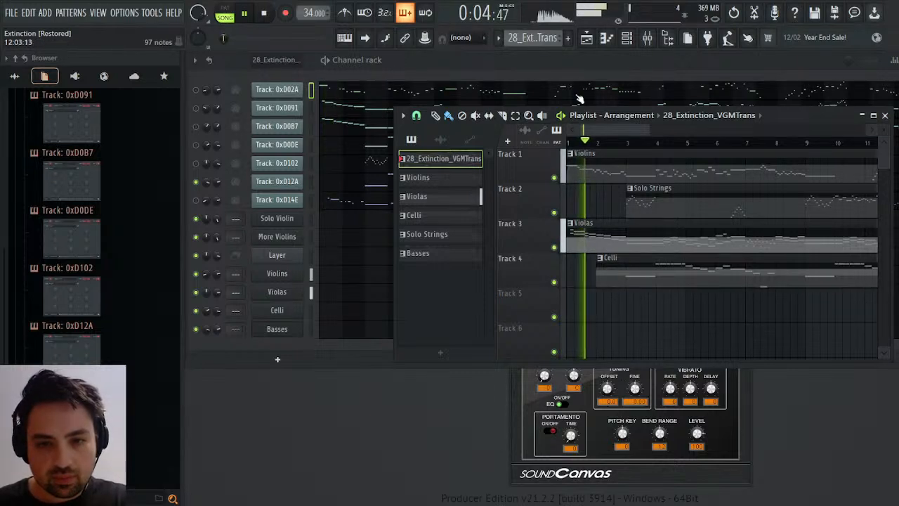
{"action": "key", "text": "space"}
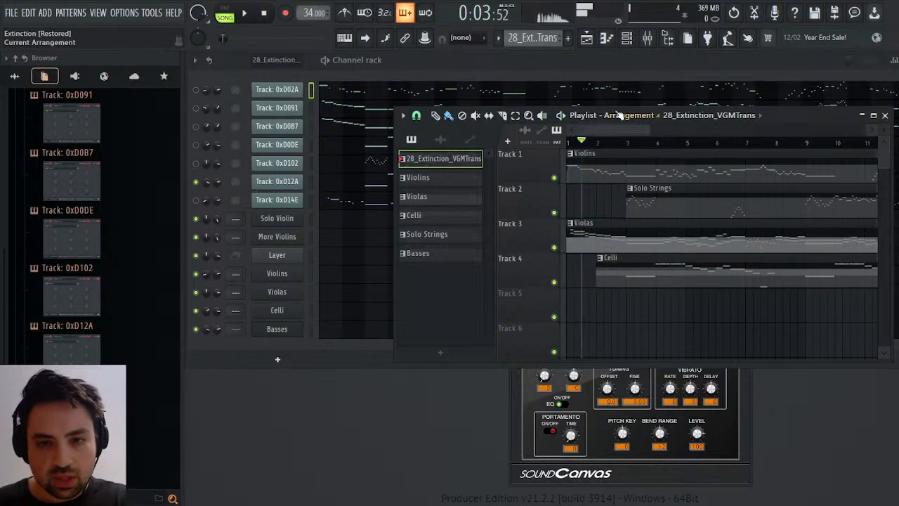
Place the Basses pattern on Track 5 starting at bar 2, and play the arrangement from bar 3.
{"action": "key", "text": "ctrl+v"}
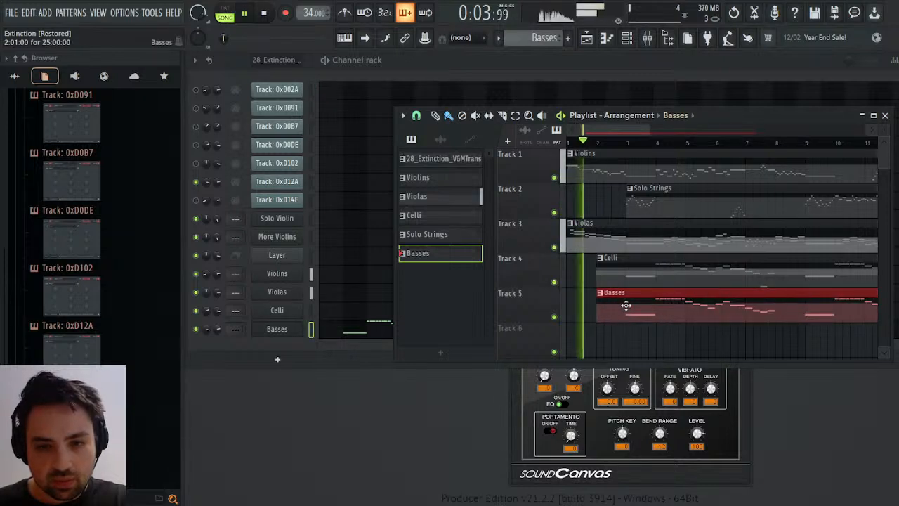
{"action": "left_click", "coordinate": [628, 141]}
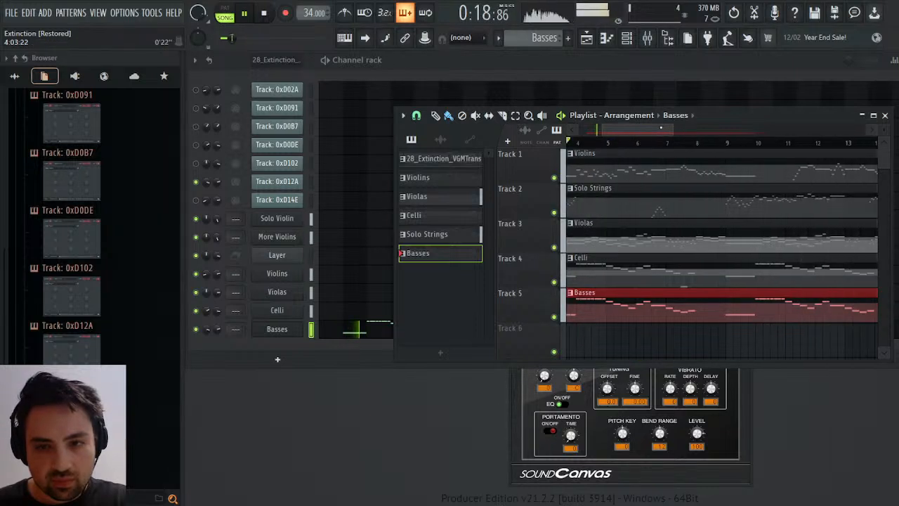
{"action": "key", "text": "space"}
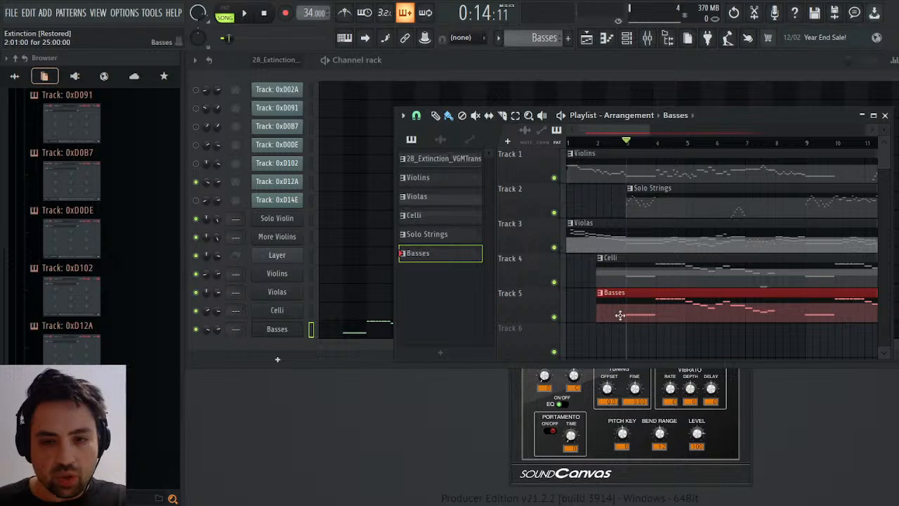
Merge the Celli and Basses clips into one pattern named Bass+Celli, and play it back briefly.
{"action": "left_click_drag", "start_coordinate": [609, 312], "coordinate": [709, 266]}
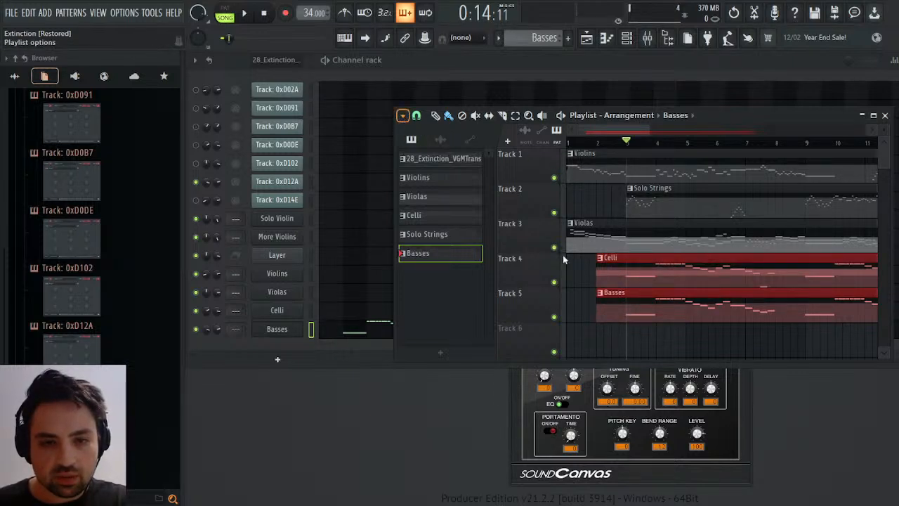
{"action": "left_click", "coordinate": [556, 375]}
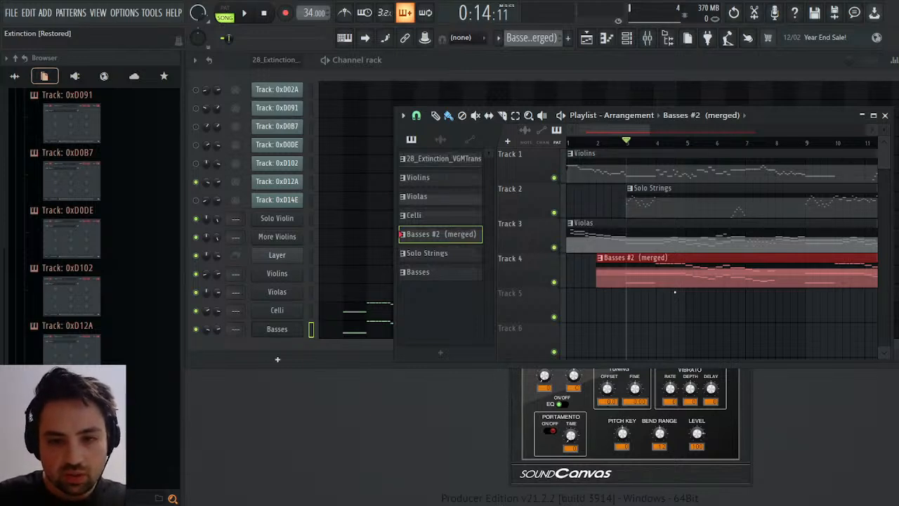
{"action": "key", "text": "Return"}
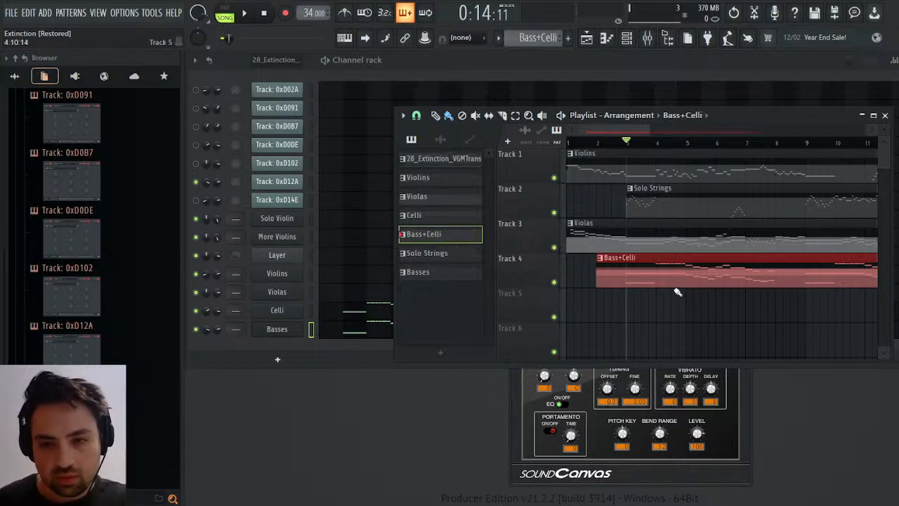
{"action": "key", "text": "space"}
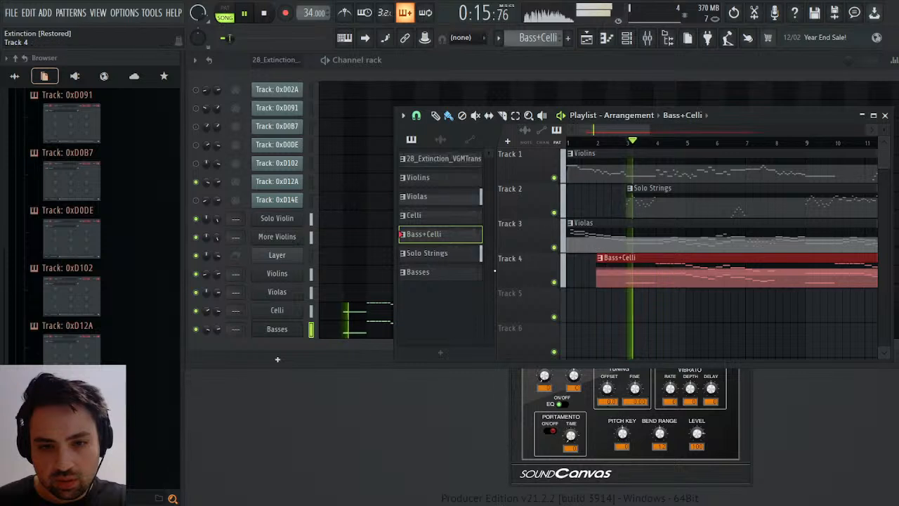
{"action": "key", "text": "space"}
Delete the separate Basses and Celli patterns, and play the arrangement from bar 3.
{"action": "left_click", "coordinate": [424, 274]}
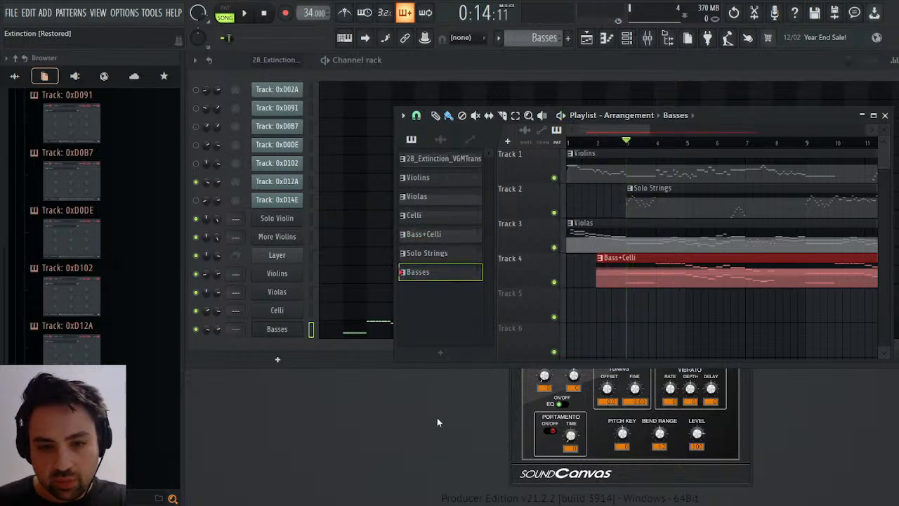
{"action": "left_click", "coordinate": [525, 293]}
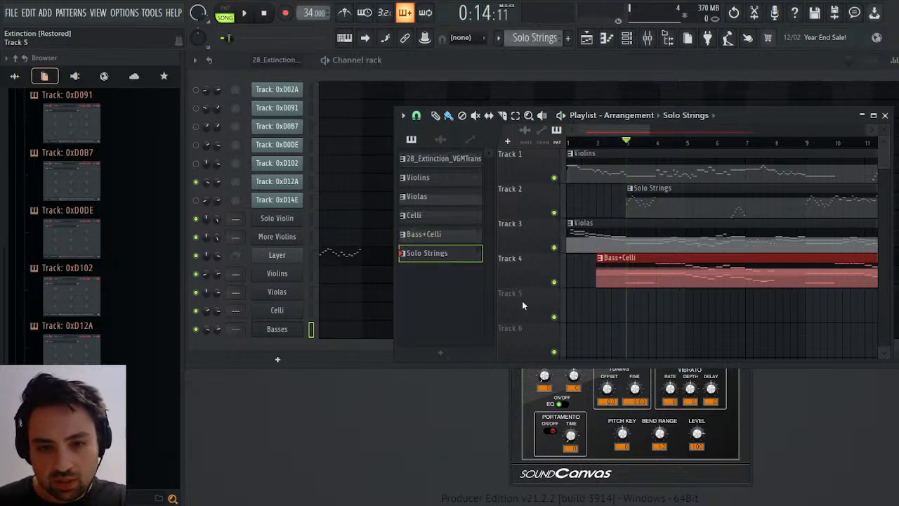
{"action": "left_click", "coordinate": [426, 218]}
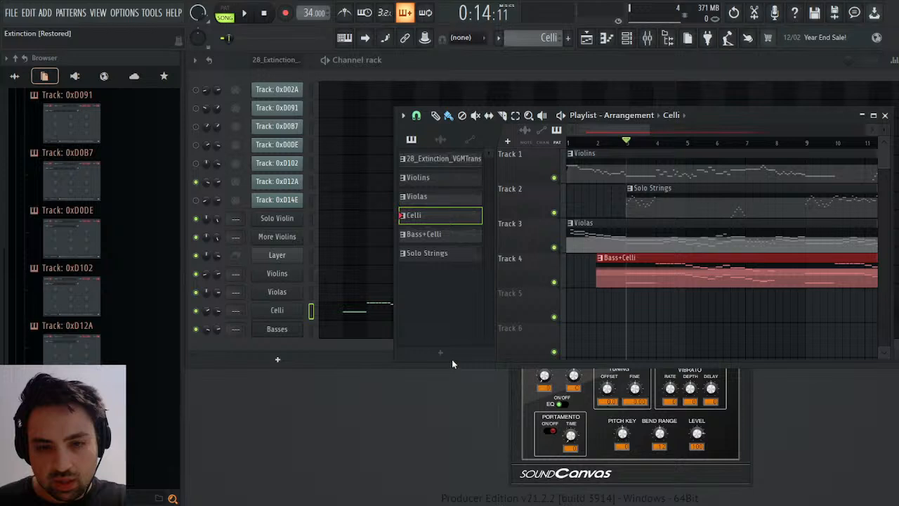
{"action": "left_click", "coordinate": [538, 297]}
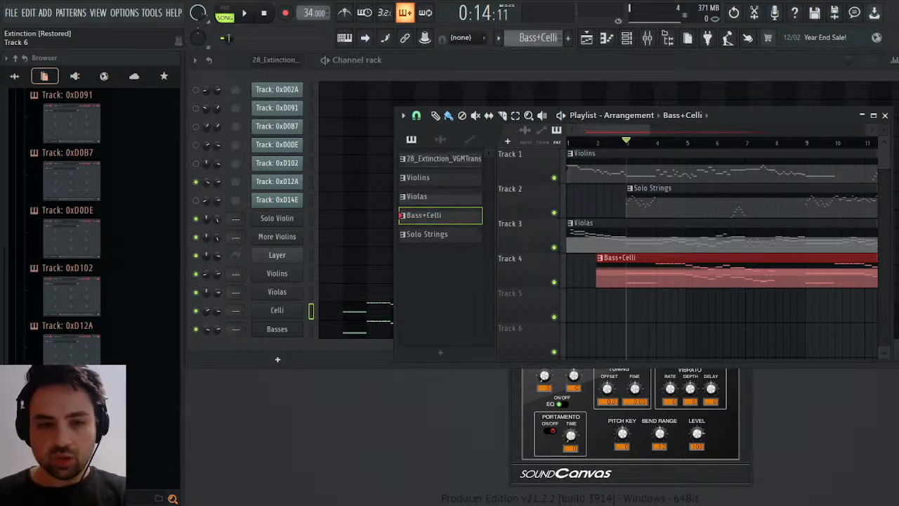
{"action": "key", "text": "space"}
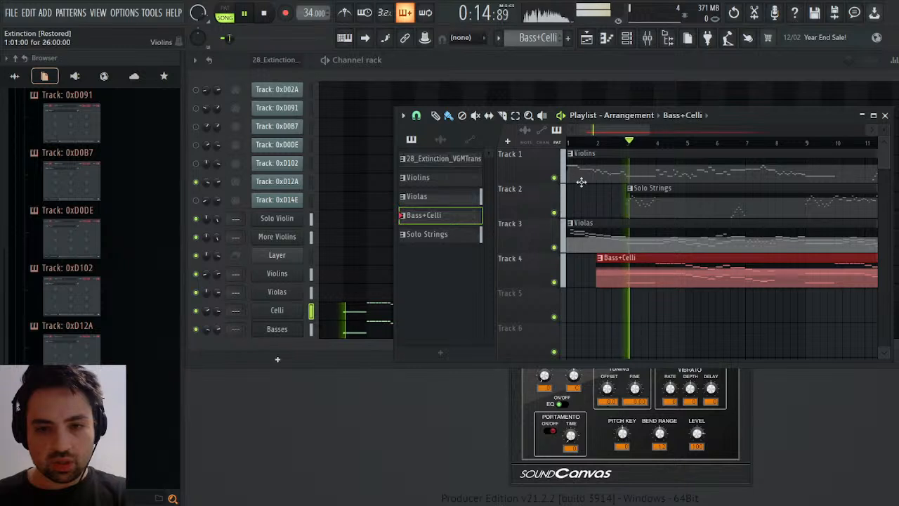
Listen to the arrangement up to about bar 7, then stop playback and close the playlist.
{"action": "left_click_drag", "start_coordinate": [610, 130], "coordinate": [565, 130]}
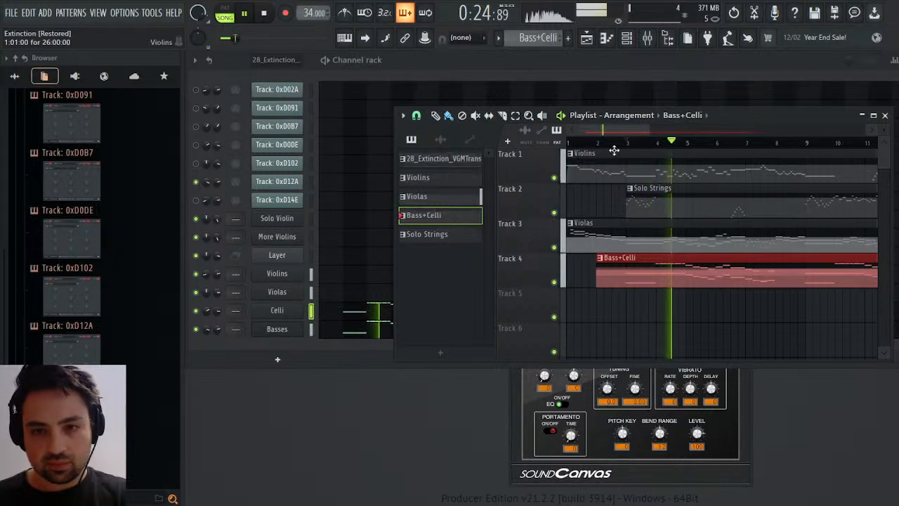
{"action": "mouse_move", "coordinate": [611, 129]}
{"action": "left_mouse_down"}
{"action": "mouse_move", "coordinate": [623, 127]}
{"action": "mouse_move", "coordinate": [615, 126]}
{"action": "left_mouse_up"}
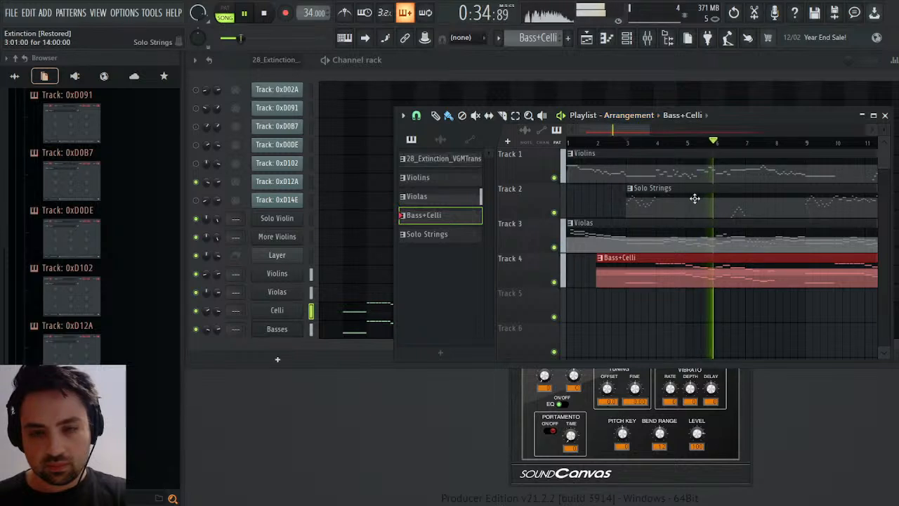
{"action": "left_click_drag", "start_coordinate": [617, 128], "coordinate": [588, 134]}
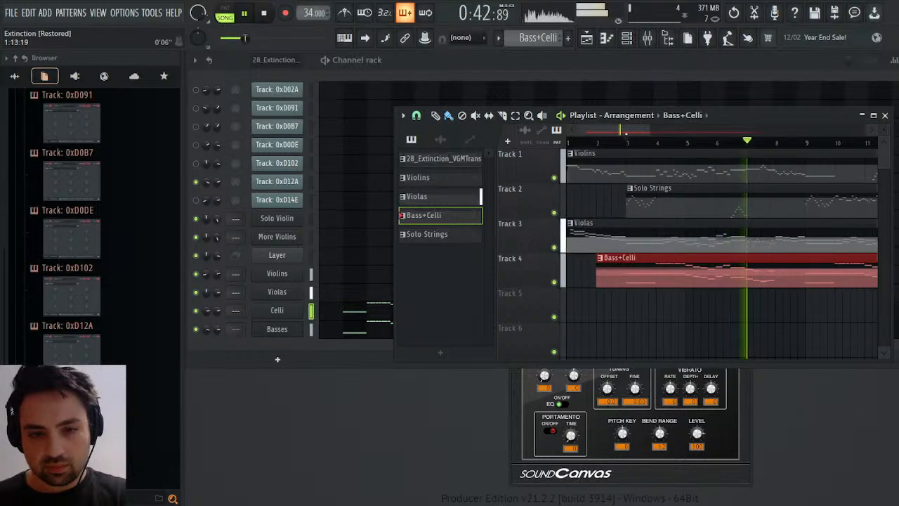
{"action": "key", "text": "space"}
{"action": "left_click", "coordinate": [886, 116]}
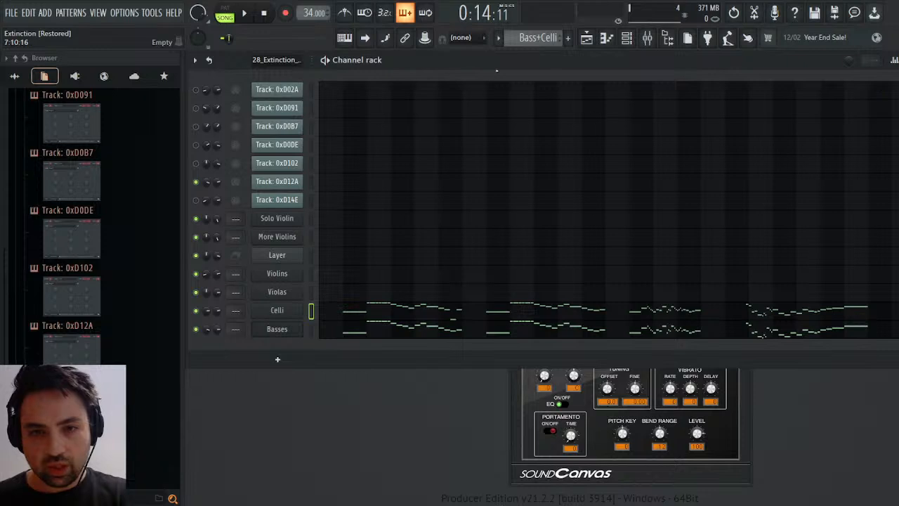
Look through the Bass+Celli, Violas, Violins and Solo Strings patterns in the channel rack, finishing on Solo Strings.
{"action": "scroll", "coordinate": [536, 38], "scroll_direction": "up", "scroll_amount": 3}
{"action": "scroll", "coordinate": [536, 38], "scroll_direction": "down", "scroll_amount": 1}
{"action": "scroll", "coordinate": [536, 39], "scroll_direction": "down", "scroll_amount": 1}
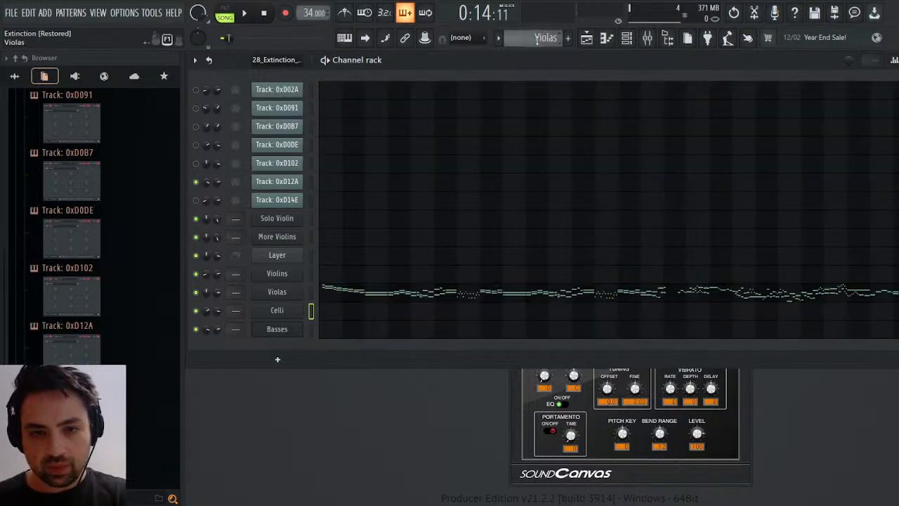
{"action": "scroll", "coordinate": [537, 38], "scroll_direction": "up", "scroll_amount": 2}
{"action": "scroll", "coordinate": [535, 38], "scroll_direction": "down", "scroll_amount": 3}
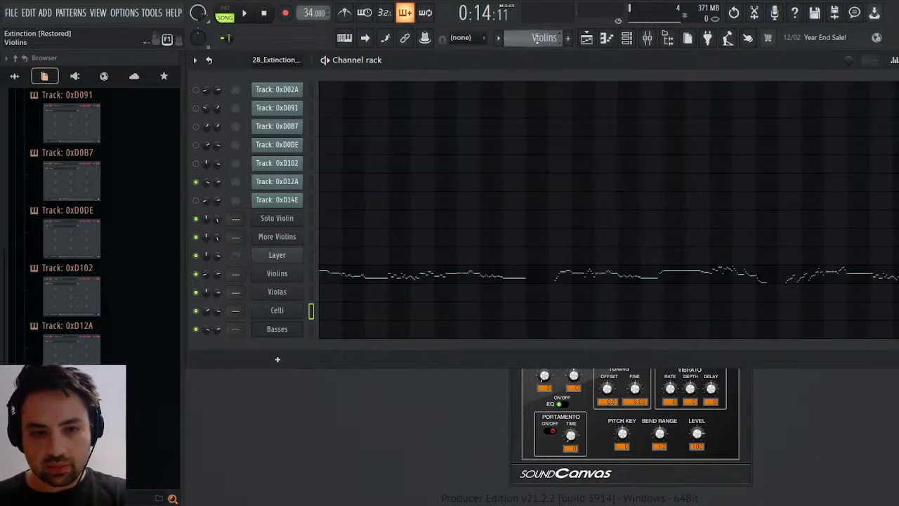
{"action": "scroll", "coordinate": [537, 39], "scroll_direction": "down", "scroll_amount": 1}
{"action": "scroll", "coordinate": [536, 39], "scroll_direction": "up", "scroll_amount": 1}
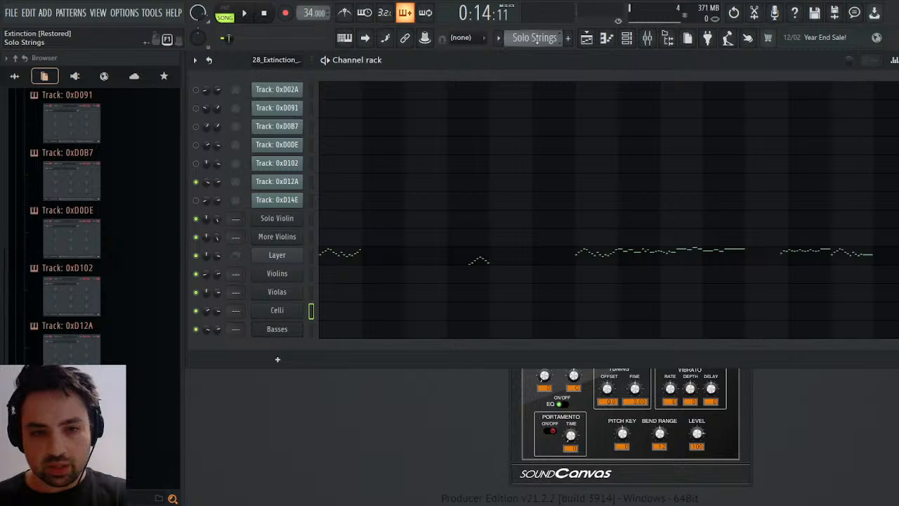
{"action": "scroll", "coordinate": [537, 40], "scroll_direction": "down", "scroll_amount": 2}
{"action": "scroll", "coordinate": [537, 38], "scroll_direction": "up", "scroll_amount": 3}
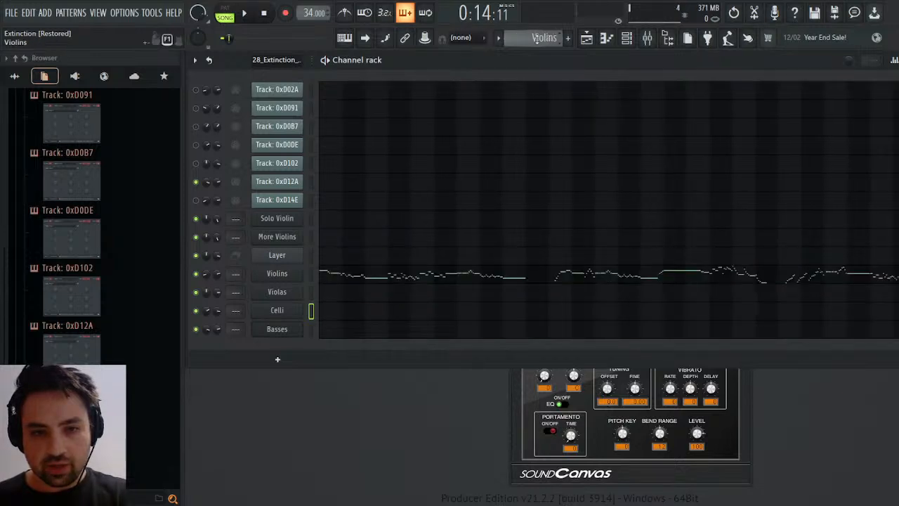
{"action": "scroll", "coordinate": [536, 39], "scroll_direction": "down", "scroll_amount": 1}
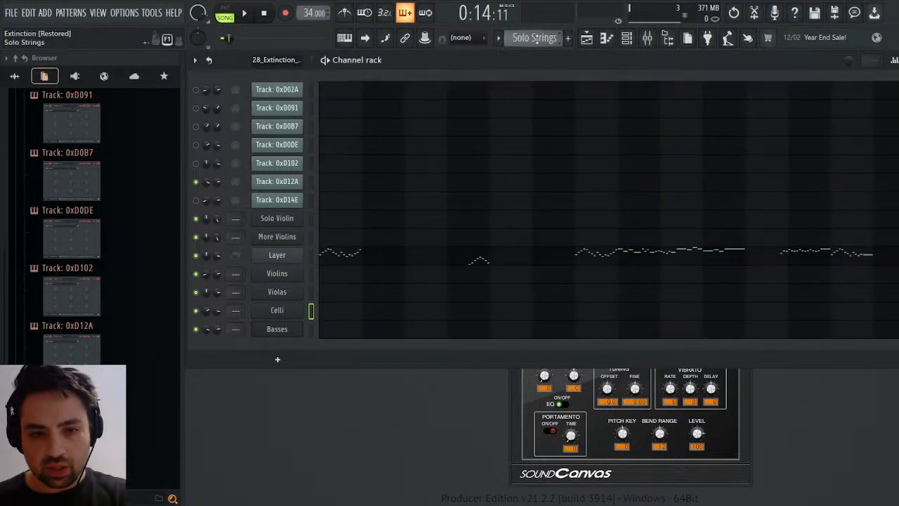
Inspect the Layer and Solo Violin channel settings, and play the Solo Strings pattern in pattern mode.
{"action": "left_click", "coordinate": [295, 257]}
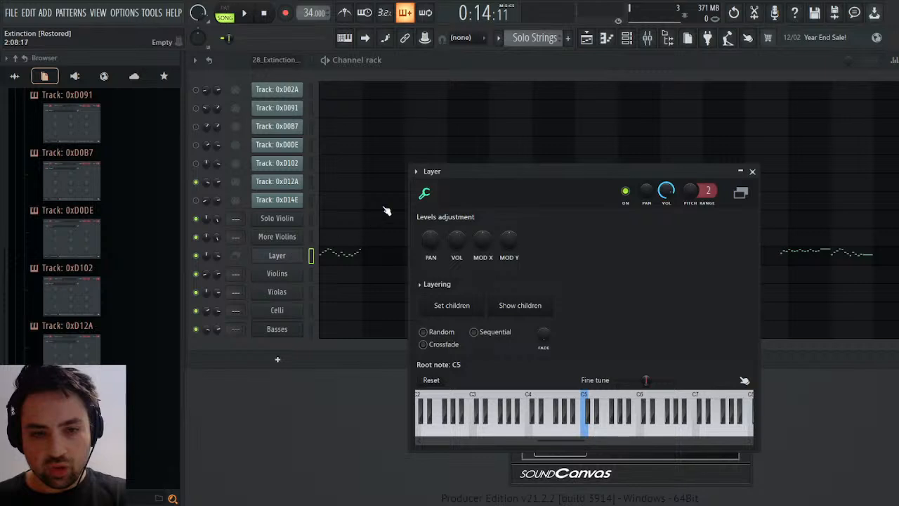
{"action": "left_click", "coordinate": [261, 220]}
{"action": "key", "text": "space"}
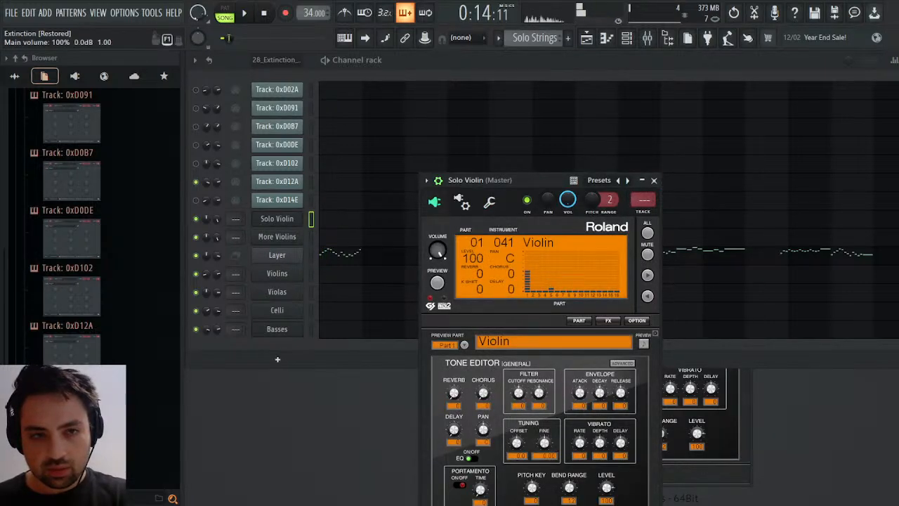
{"action": "left_click", "coordinate": [224, 13]}
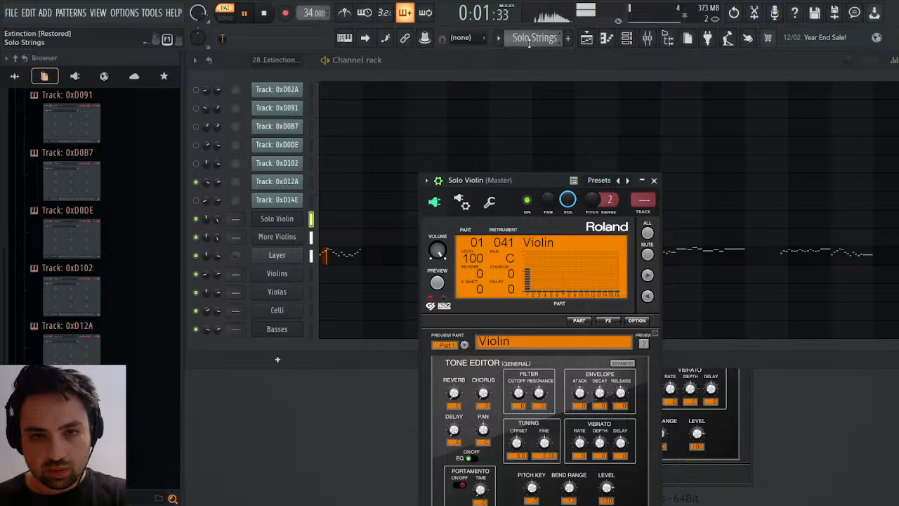
In the 28_Extinction_VGMTrans pattern, mute Track: 0xD12A, unmute Track: 0xD102, and play that part from bar 3.
{"action": "scroll", "coordinate": [533, 38], "scroll_direction": "up", "scroll_amount": 2}
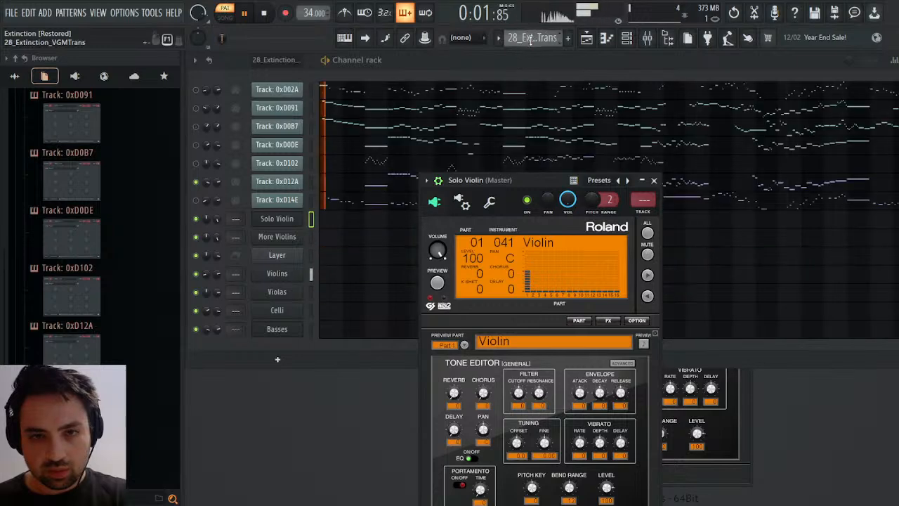
{"action": "left_click", "coordinate": [196, 163]}
{"action": "left_click", "coordinate": [197, 181]}
{"action": "left_click", "coordinate": [359, 161]}
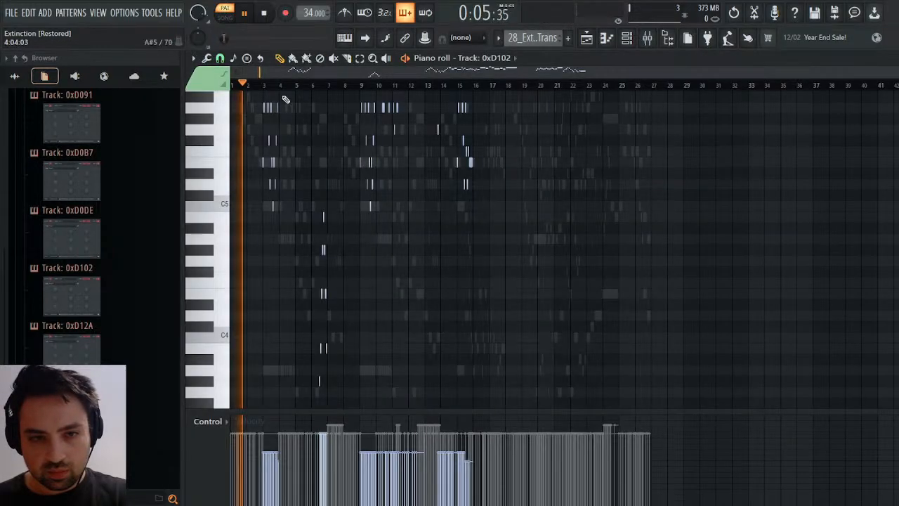
{"action": "left_click", "coordinate": [260, 84]}
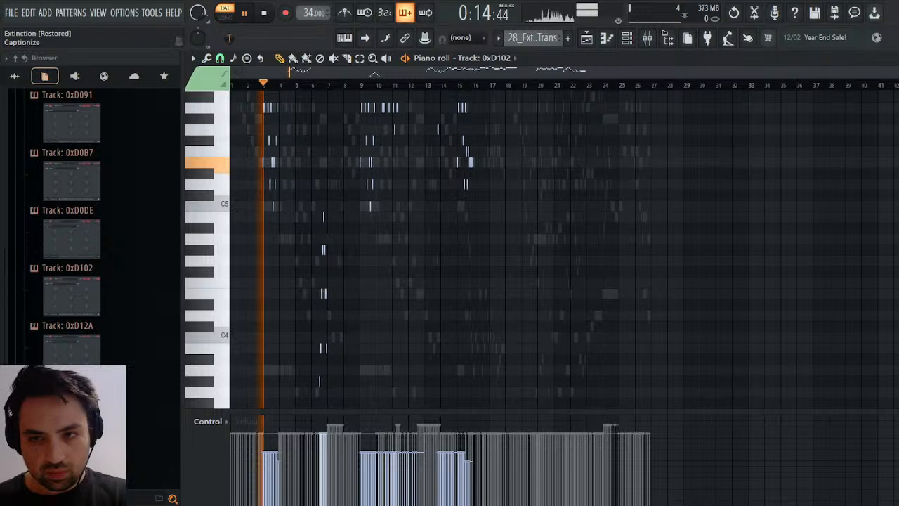
{"action": "left_click", "coordinate": [892, 58]}
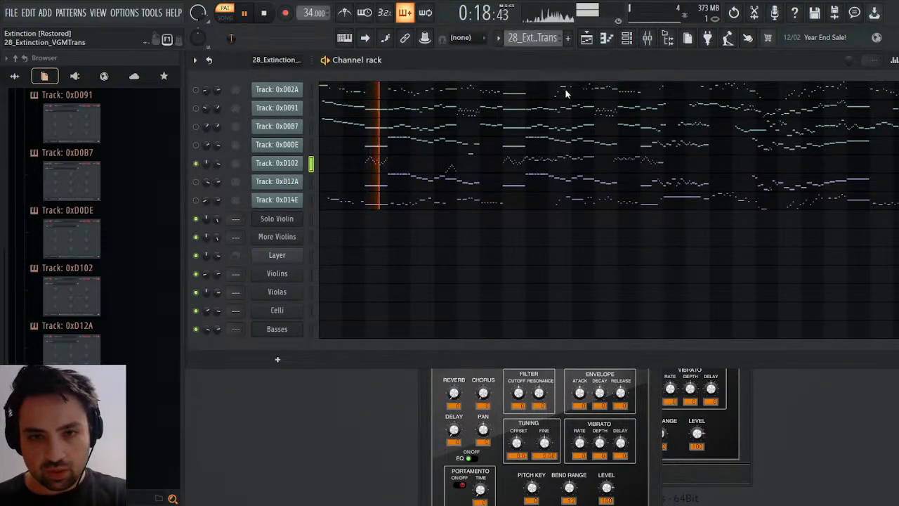
Examine the Layer notes of the Solo Strings pattern in the piano roll and play them from the beginning.
{"action": "key", "text": "KP_Add"}
{"action": "left_click", "coordinate": [331, 255]}
{"action": "scroll", "coordinate": [351, 239], "scroll_direction": "down", "scroll_amount": 5}
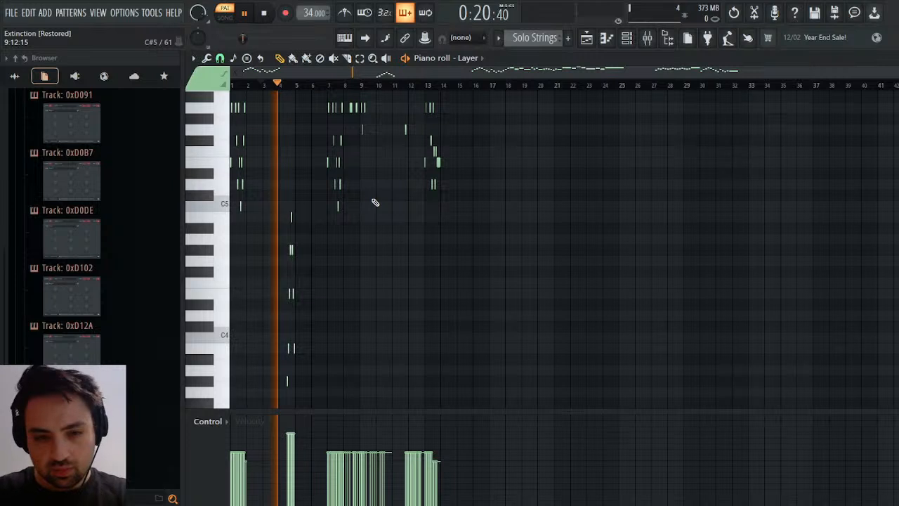
{"action": "scroll", "coordinate": [374, 202], "scroll_direction": "up", "scroll_amount": 5}
{"action": "key", "text": "space"}
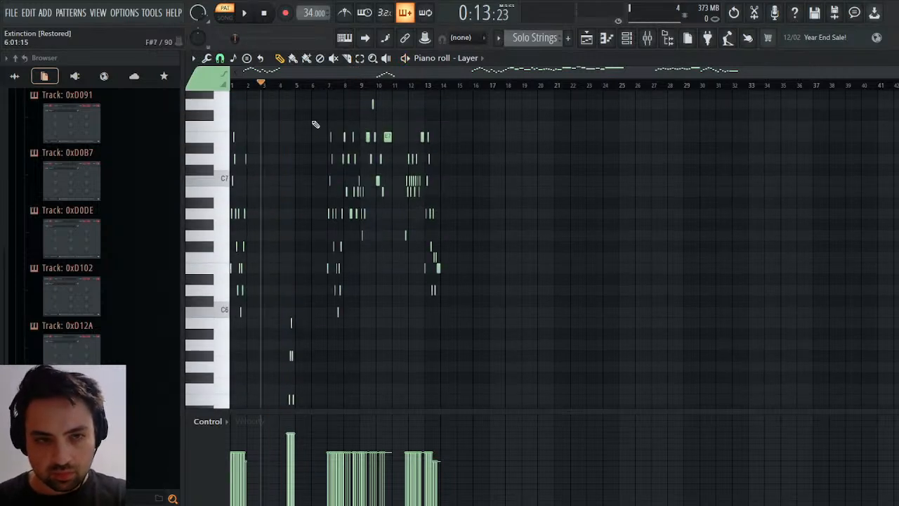
{"action": "left_click", "coordinate": [262, 21]}
{"action": "key", "text": "space"}
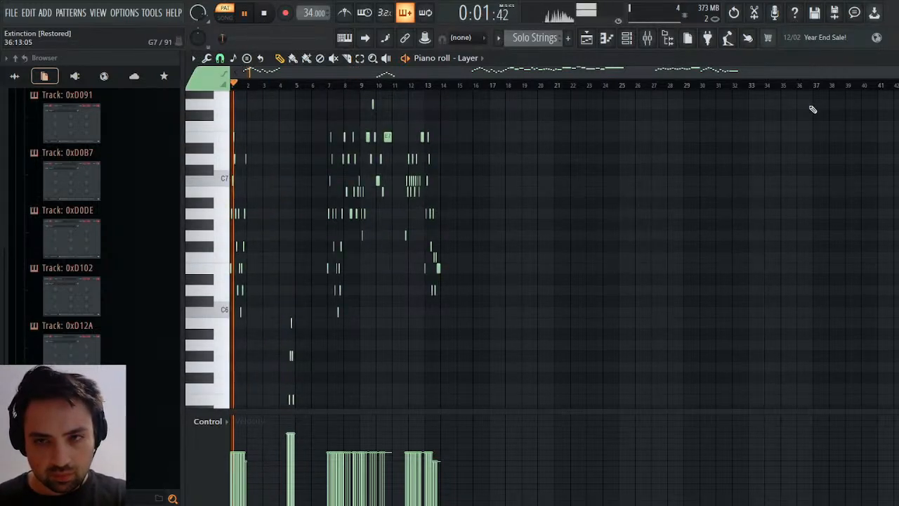
{"action": "left_click", "coordinate": [898, 58]}
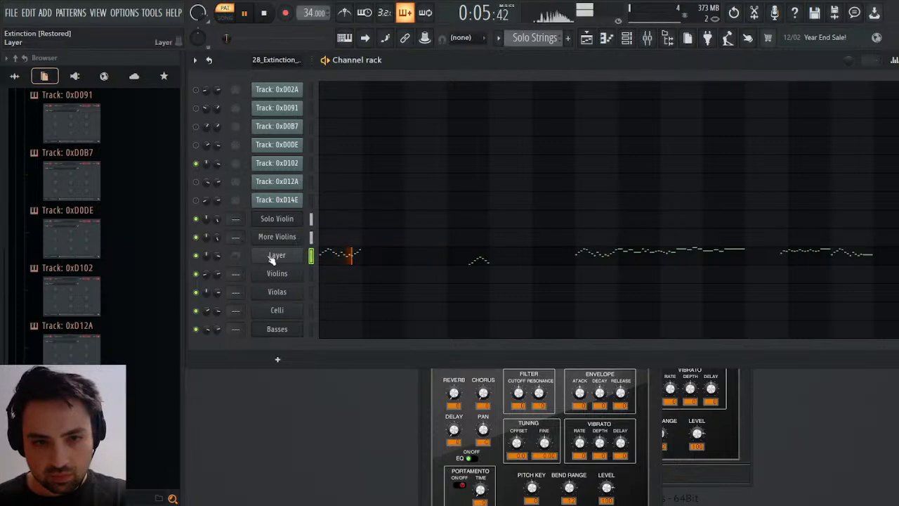
{"action": "key", "text": "space"}
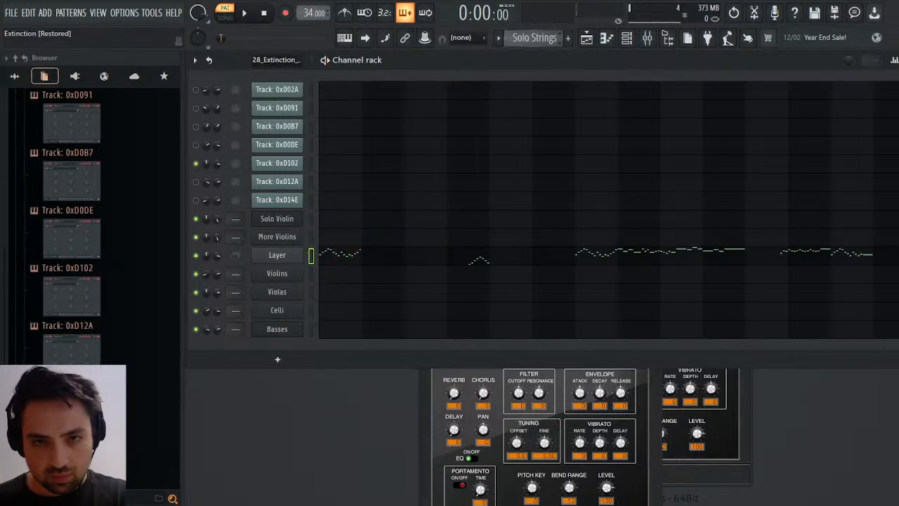
Play the 28_Extinction_VGMTrans pattern from around bar 3 to hear the original Track: 0xD102 part again.
{"action": "left_click", "coordinate": [561, 41]}
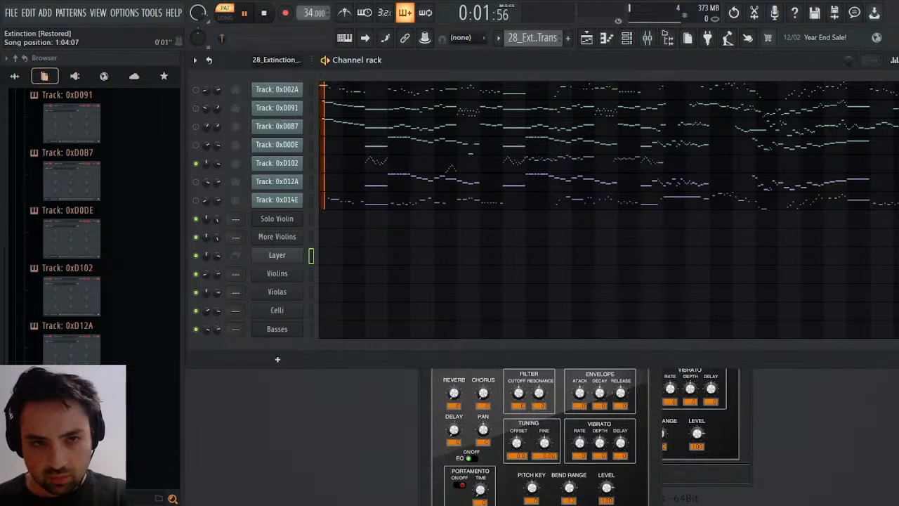
{"action": "left_click_drag", "start_coordinate": [222, 39], "coordinate": [228, 38]}
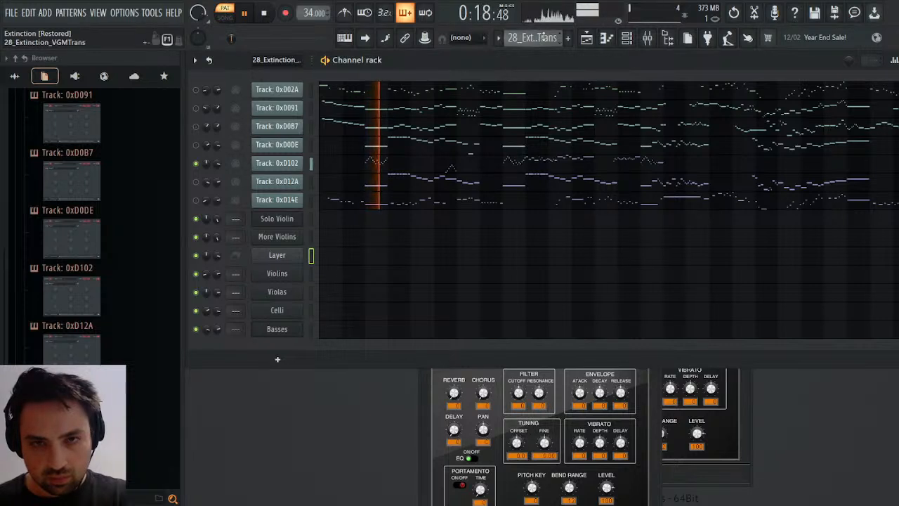
{"action": "key", "text": "space"}
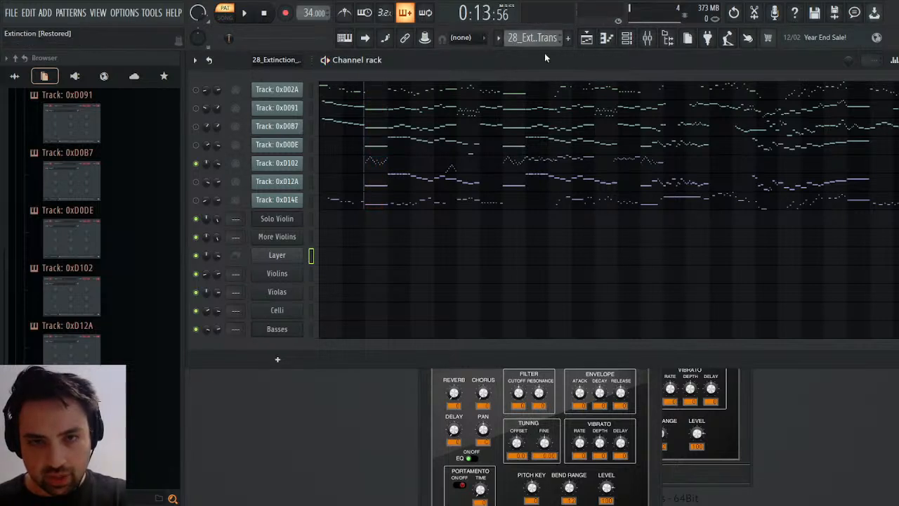
Play the Solo Strings pattern from the start, toggle the More Violins channel for comparison, and raise its volume slightly.
{"action": "key", "text": "KP_Add"}
{"action": "key", "text": "space"}
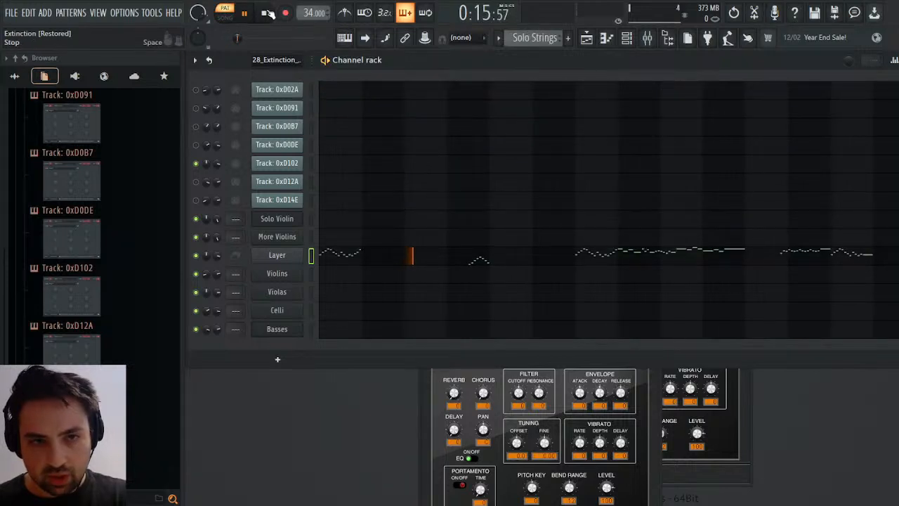
{"action": "key", "text": "space"}
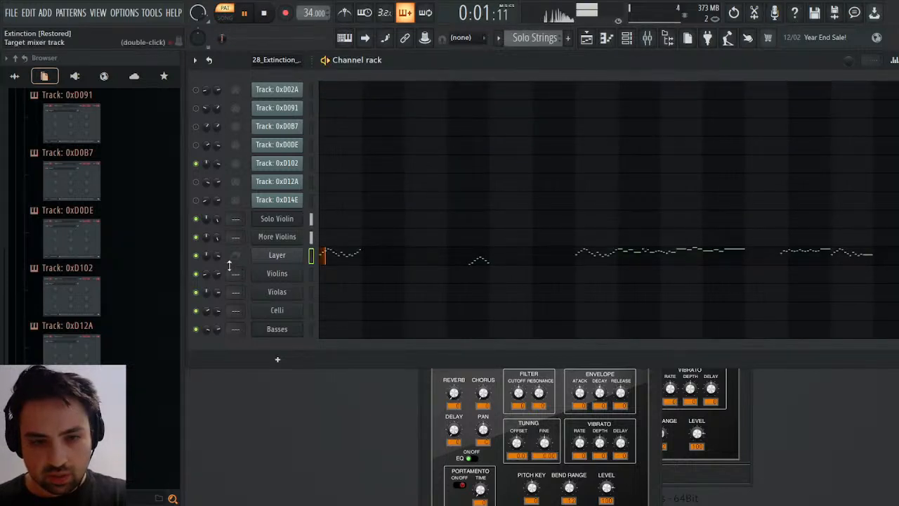
{"action": "left_click", "coordinate": [196, 237]}
{"action": "left_click", "coordinate": [196, 237]}
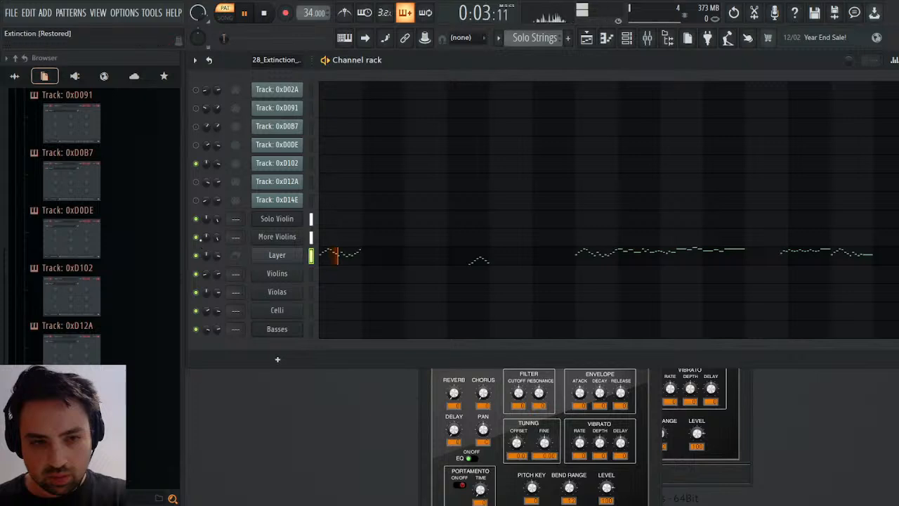
{"action": "left_click_drag", "start_coordinate": [217, 237], "coordinate": [218, 233]}
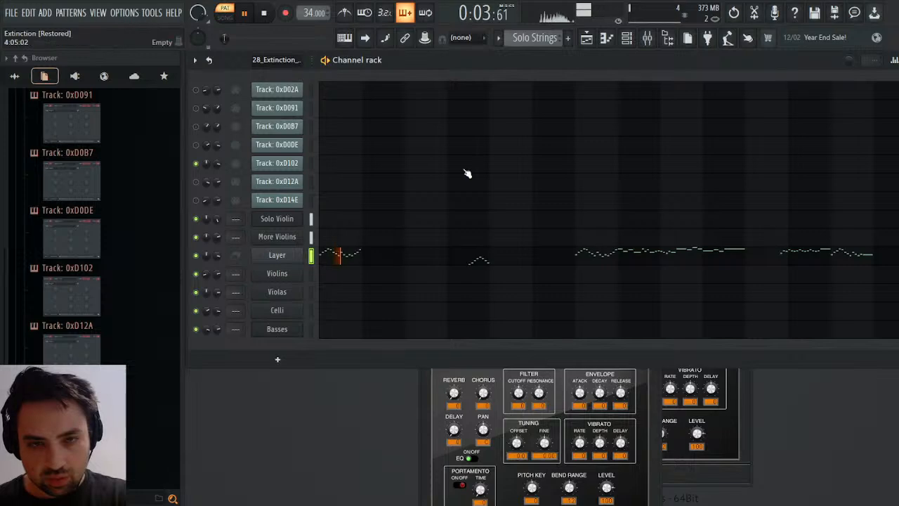
{"action": "key", "text": "space"}
Copy all Track: 0xD102 notes from the 28_Extinction_VGMTrans pattern into the Solo Strings pattern on the same channel, and play from bar 3.
{"action": "scroll", "coordinate": [561, 44], "scroll_direction": "up", "scroll_amount": 1}
{"action": "key", "text": "space"}
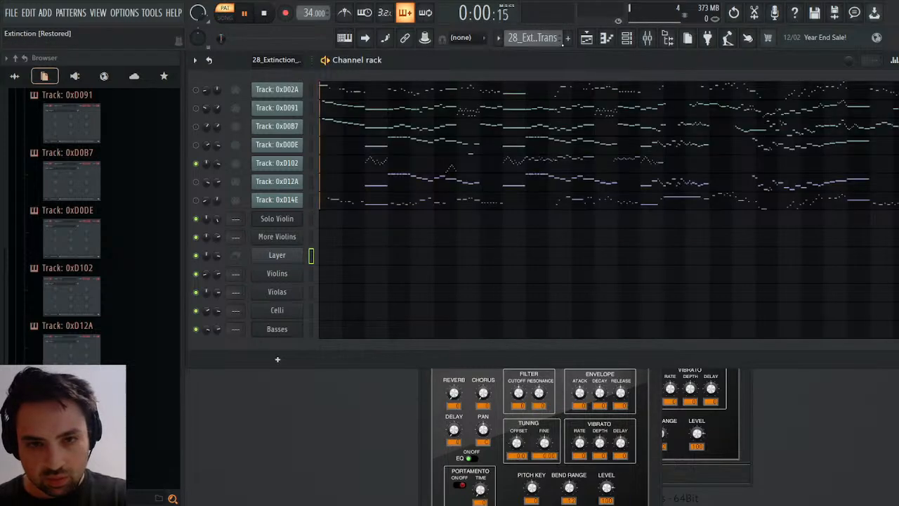
{"action": "left_click", "coordinate": [365, 163]}
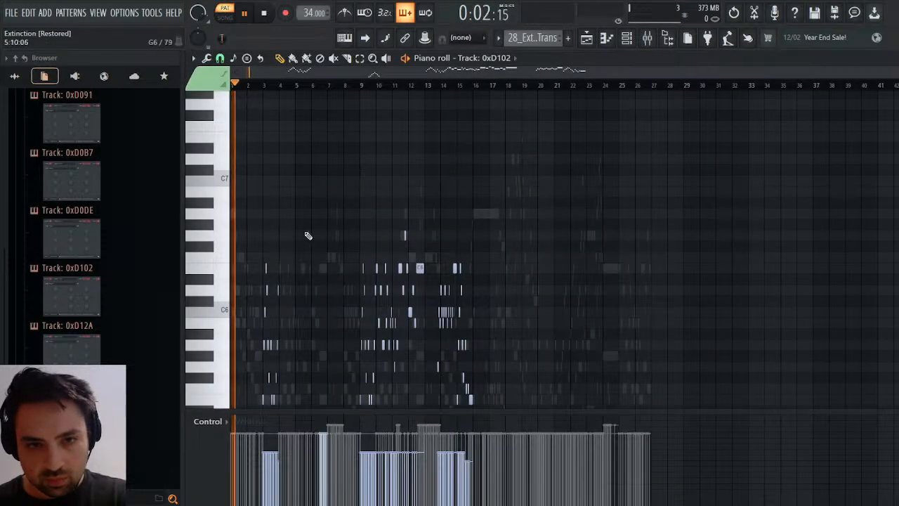
{"action": "left_click_drag", "start_coordinate": [259, 138], "coordinate": [566, 378]}
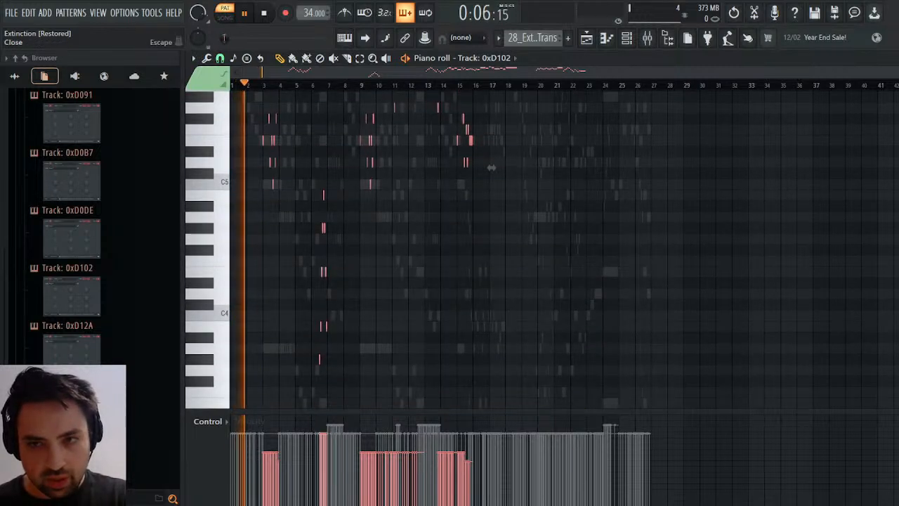
{"action": "key", "text": "space"}
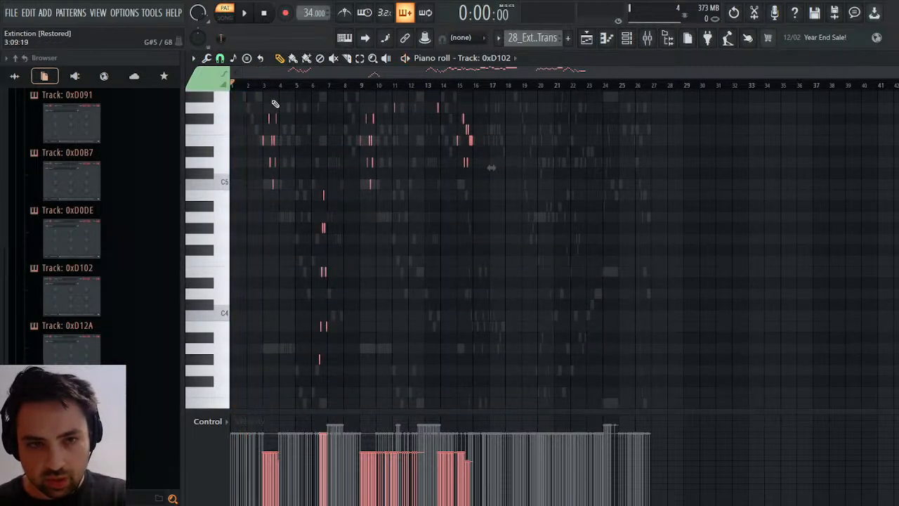
{"action": "left_click", "coordinate": [262, 83]}
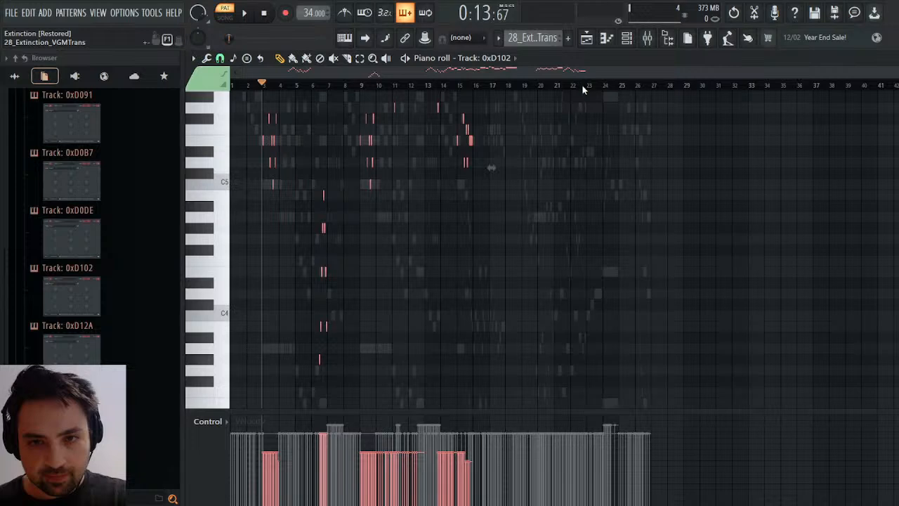
{"action": "key", "text": "KP_Add"}
{"action": "key", "text": "space"}
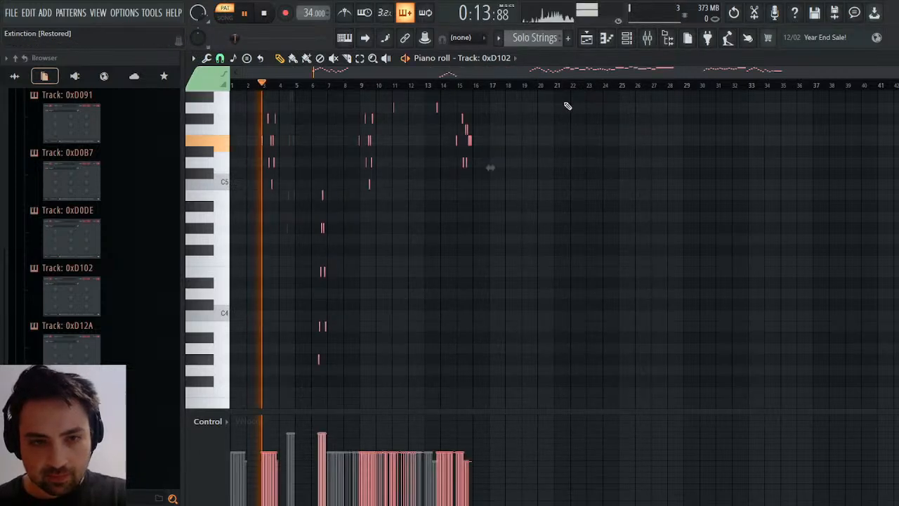
{"action": "key", "text": "F7"}
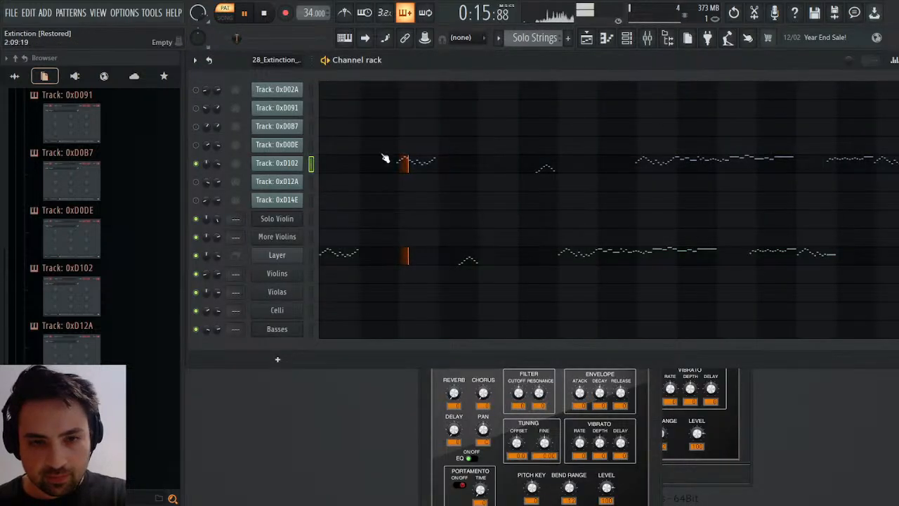
Move all Track: 0xD102 notes in the Solo Strings pattern earlier so that they start at bar 2.
{"action": "left_click", "coordinate": [401, 166]}
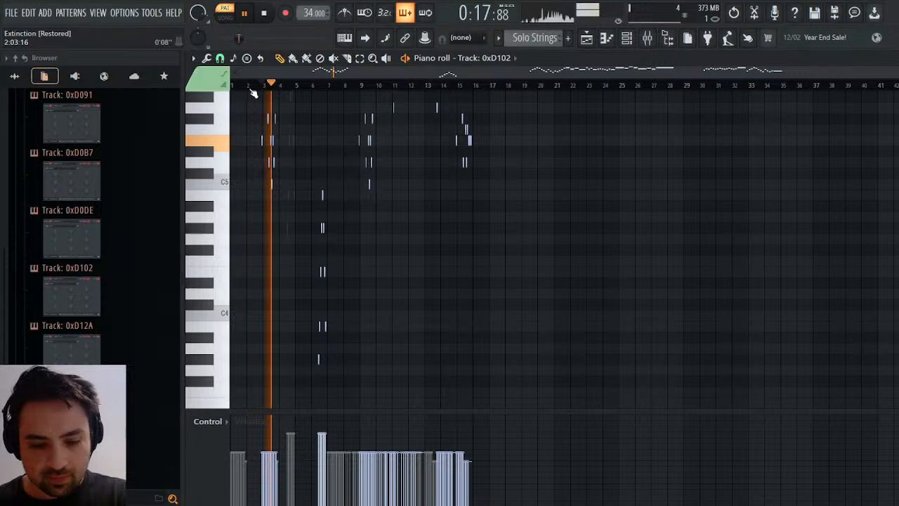
{"action": "key", "text": "ctrl+a"}
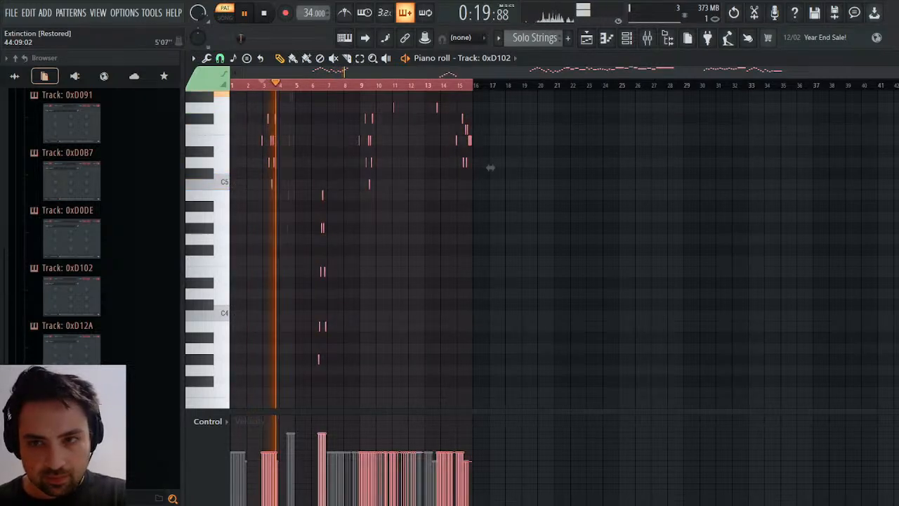
{"action": "scroll", "coordinate": [485, 160], "scroll_direction": "up", "scroll_amount": 5}
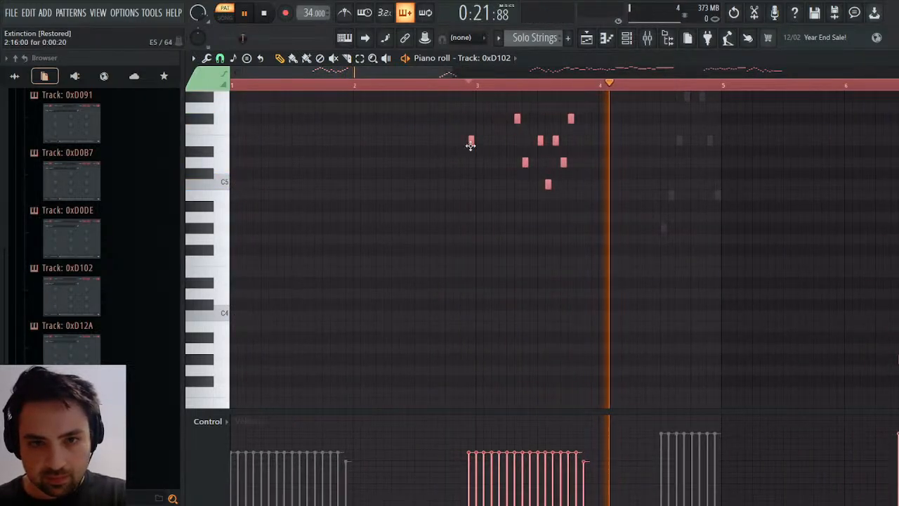
{"action": "scroll", "coordinate": [474, 150], "scroll_direction": "up", "scroll_amount": 4}
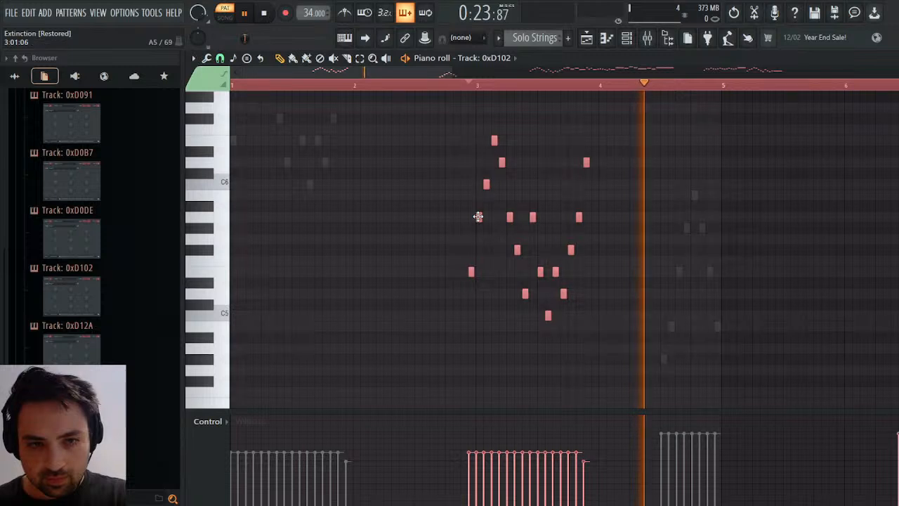
{"action": "left_click_drag", "start_coordinate": [478, 216], "coordinate": [363, 216]}
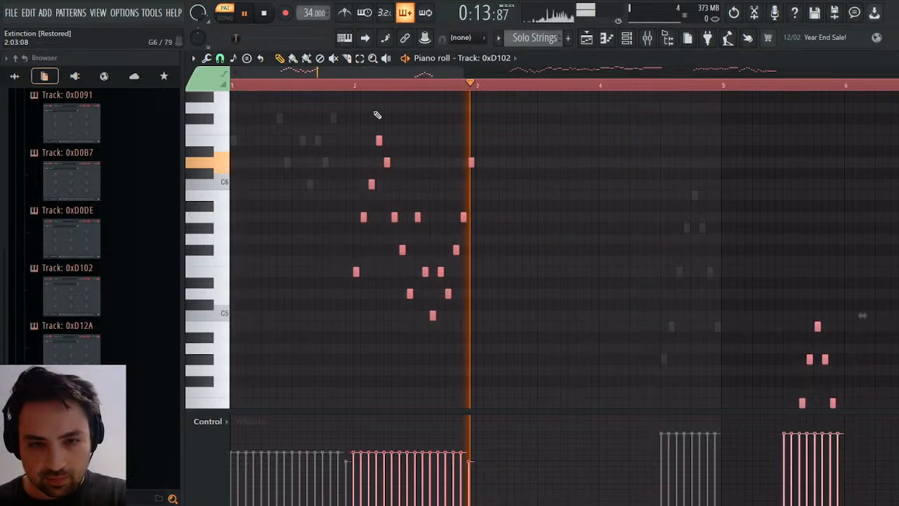
Play the Solo Strings pattern from bar 2 and from the beginning to compare the Layer part with Track: 0xD102.
{"action": "left_click", "coordinate": [357, 85]}
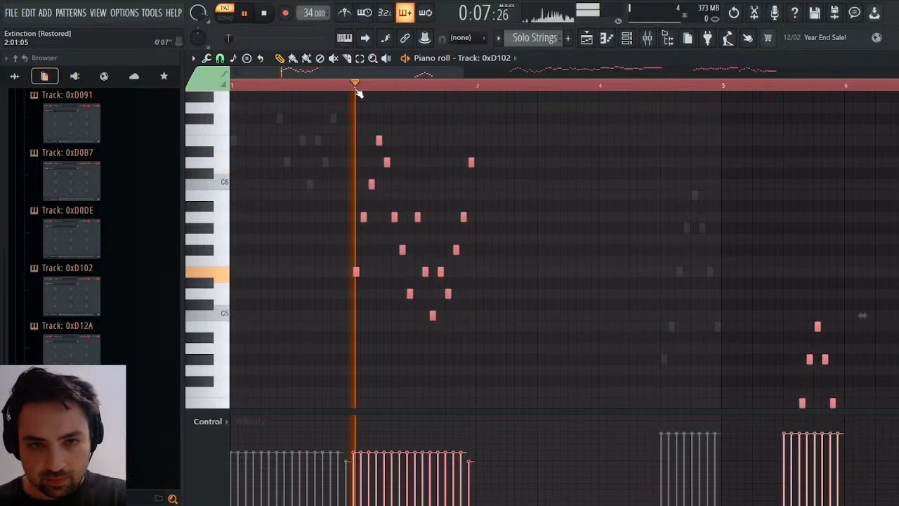
{"action": "left_click", "coordinate": [264, 13]}
{"action": "left_click", "coordinate": [244, 12]}
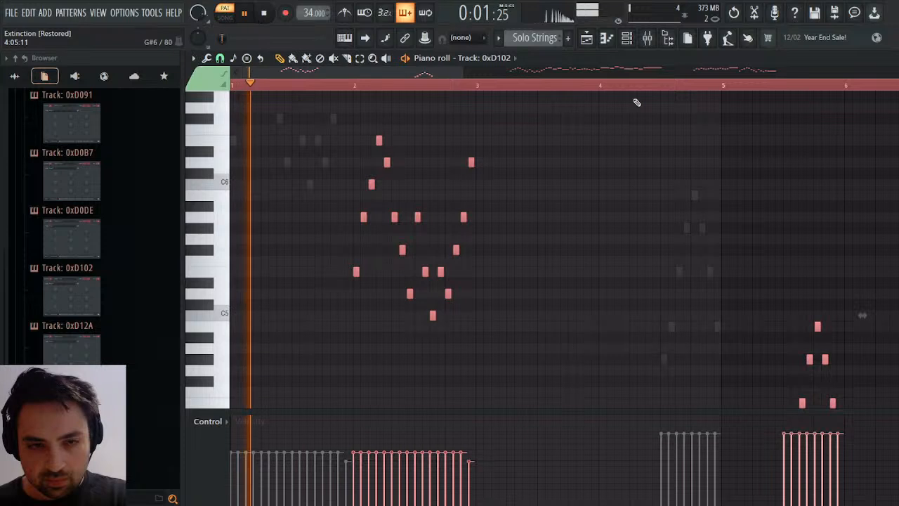
{"action": "left_click", "coordinate": [891, 58]}
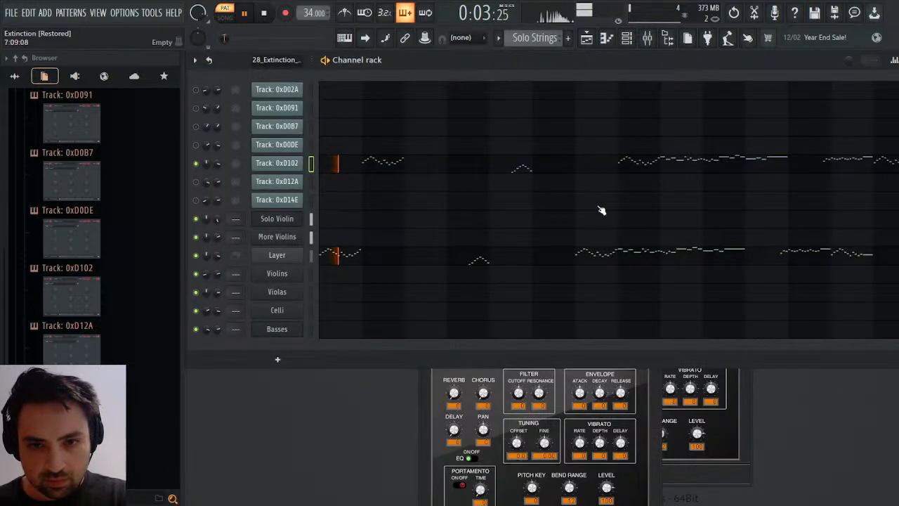
{"action": "key", "text": "space"}
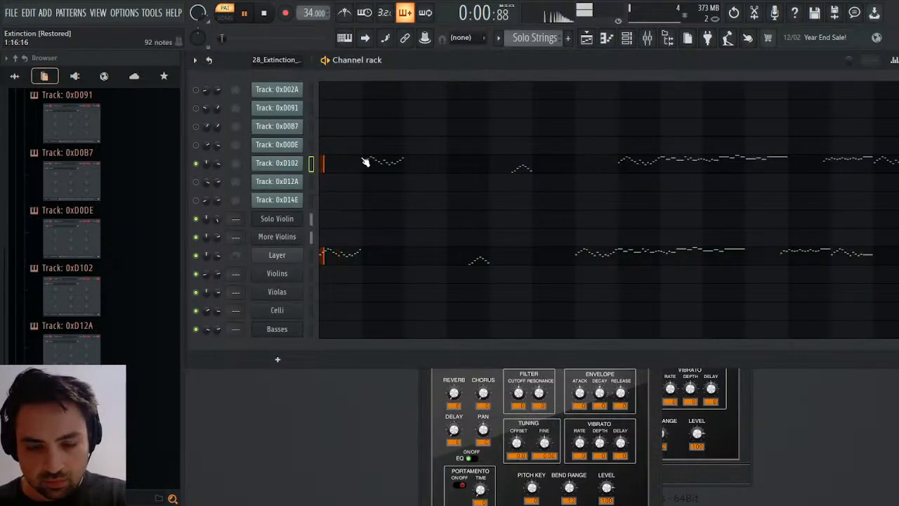
Check the Solo Violin instrument during playback and set the More Violins channel volume to 75%.
{"action": "left_click", "coordinate": [284, 220]}
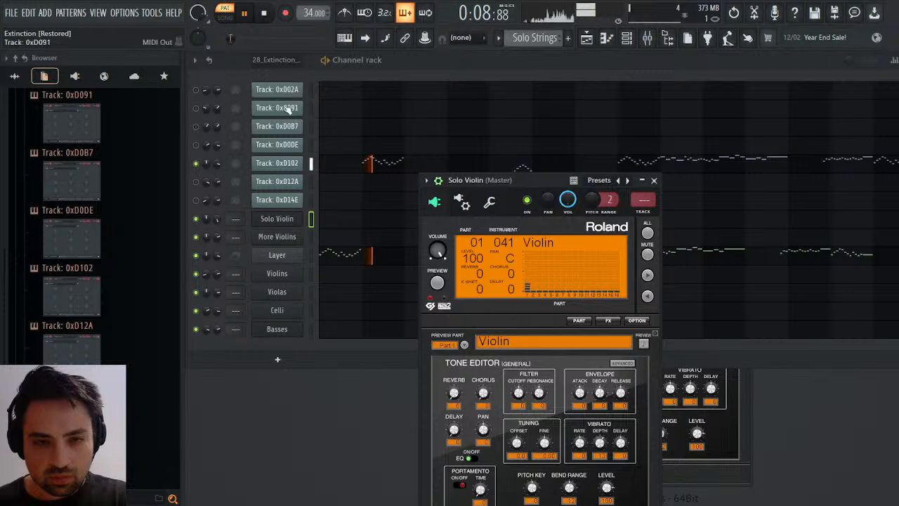
{"action": "left_click", "coordinate": [265, 13]}
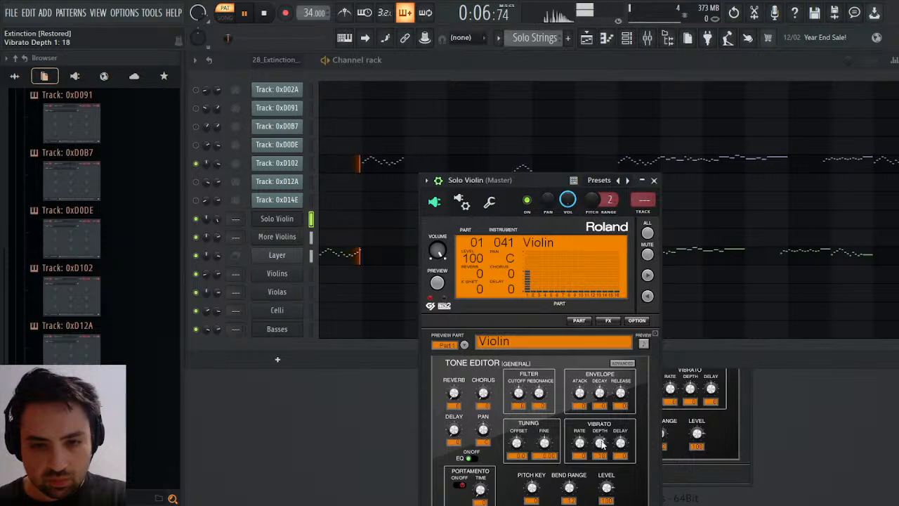
{"action": "left_click", "coordinate": [265, 15]}
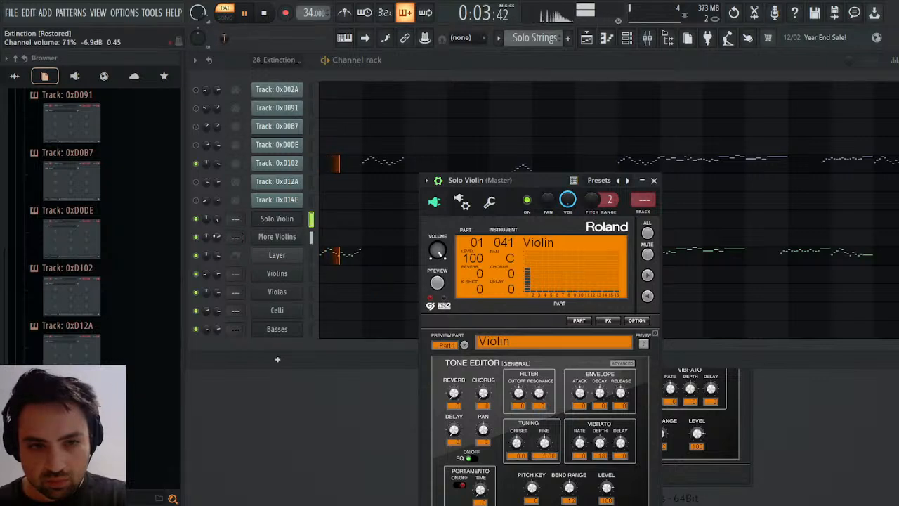
{"action": "left_click", "coordinate": [218, 237]}
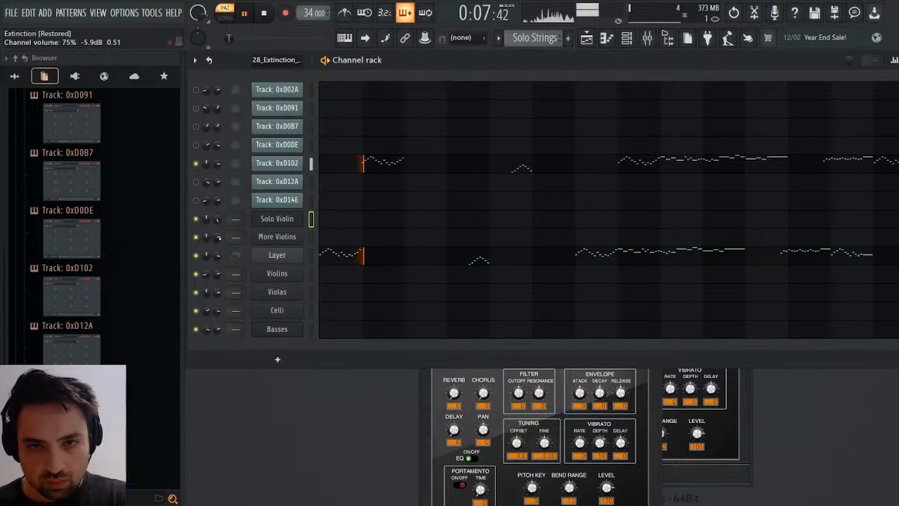
{"action": "key", "text": "space"}
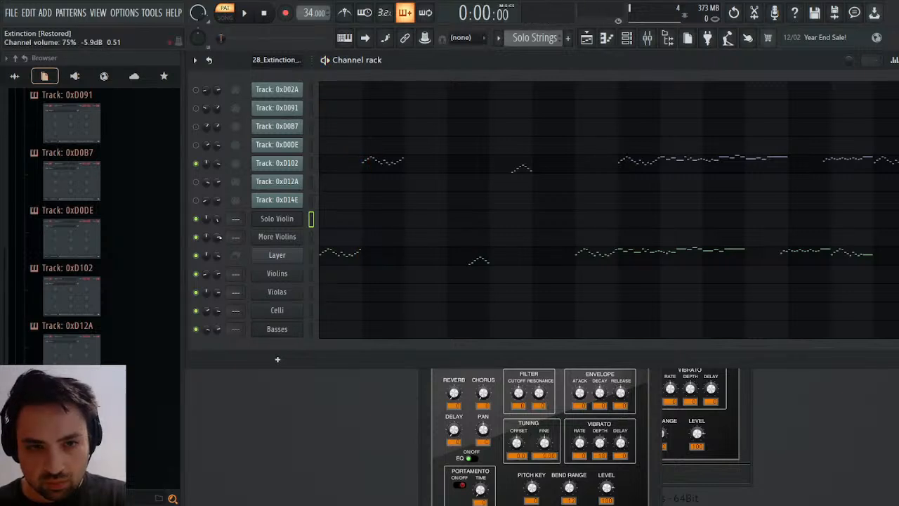
Play the Solo Strings pattern with More Violins muted and unmuted, and open the More Violins instrument.
{"action": "left_click", "coordinate": [196, 237]}
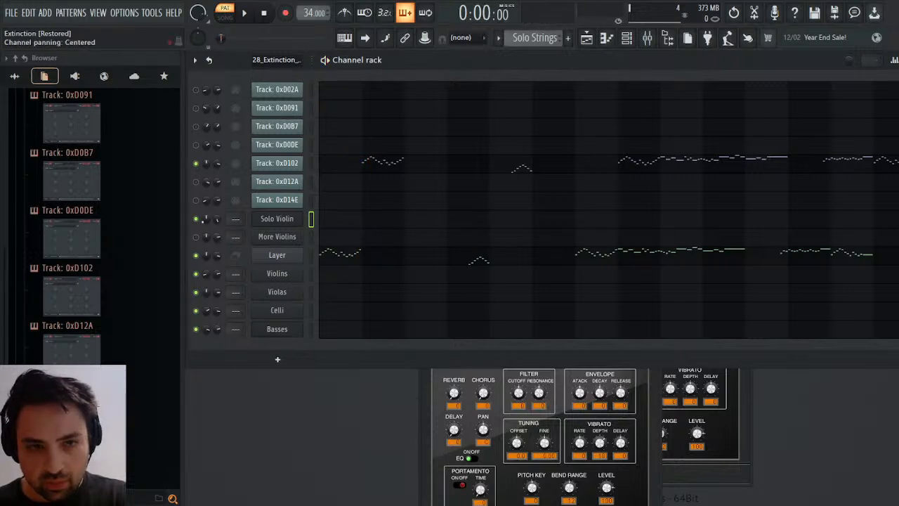
{"action": "left_click", "coordinate": [247, 14]}
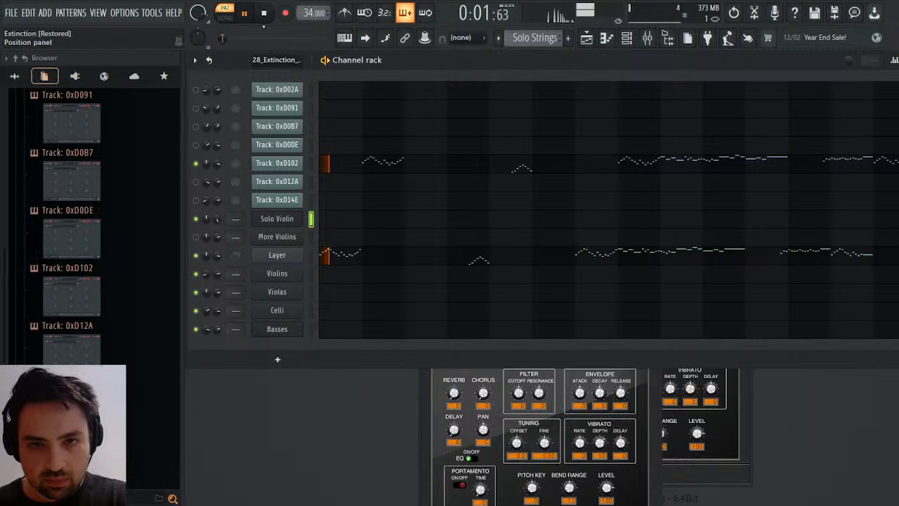
{"action": "left_click", "coordinate": [196, 237]}
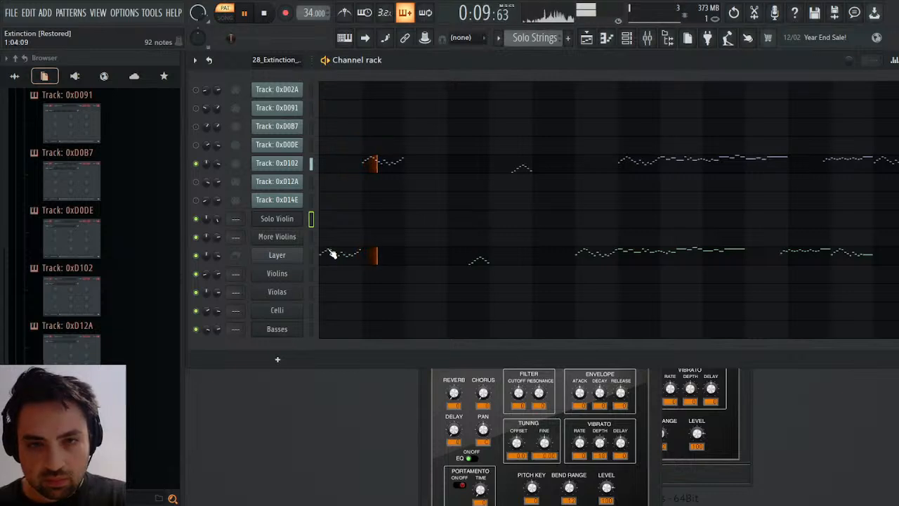
{"action": "left_click", "coordinate": [263, 12]}
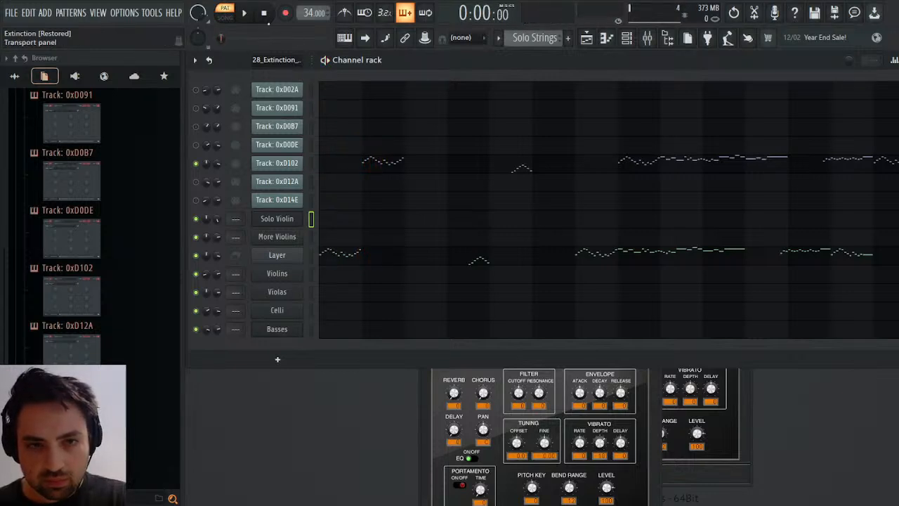
{"action": "left_click", "coordinate": [254, 16]}
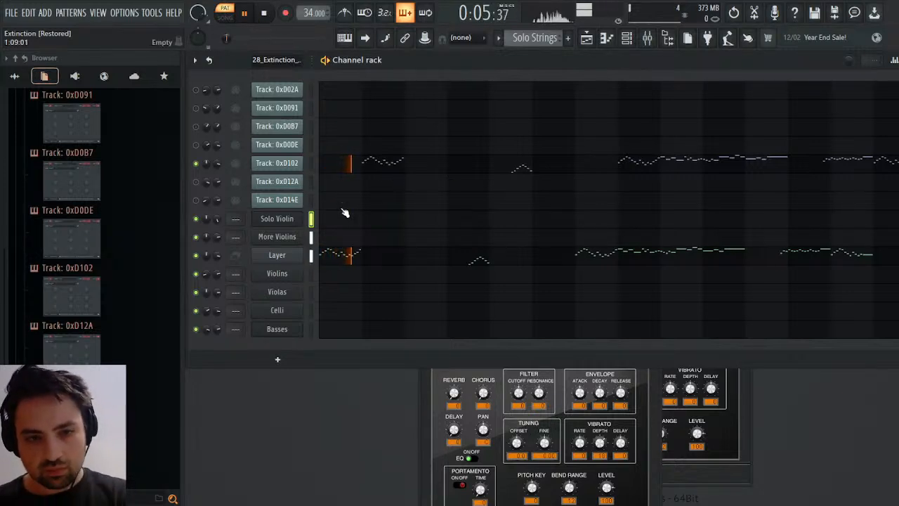
{"action": "left_click", "coordinate": [289, 241]}
{"action": "left_click", "coordinate": [288, 242]}
{"action": "key", "text": "space"}
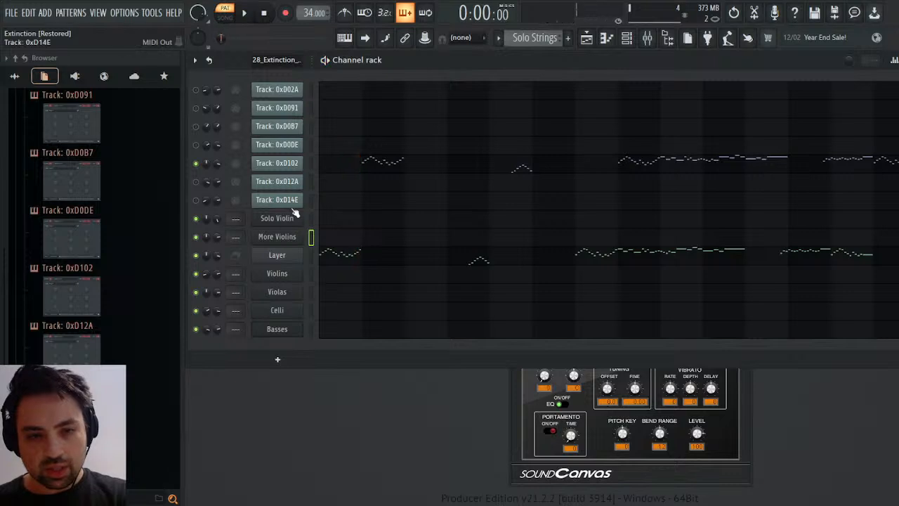
Change the Solo Violin tone to the "Violin :" variation and play the pattern from the beginning.
{"action": "left_click", "coordinate": [287, 218]}
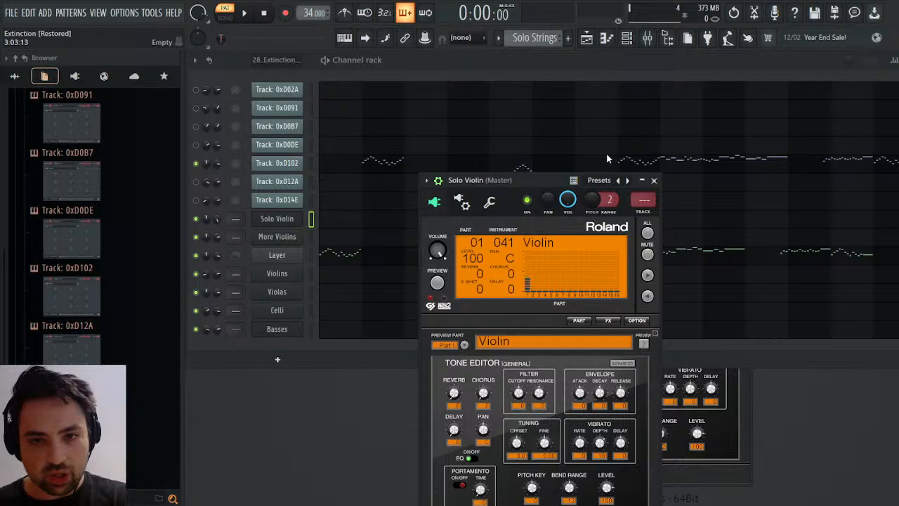
{"action": "key", "text": "space"}
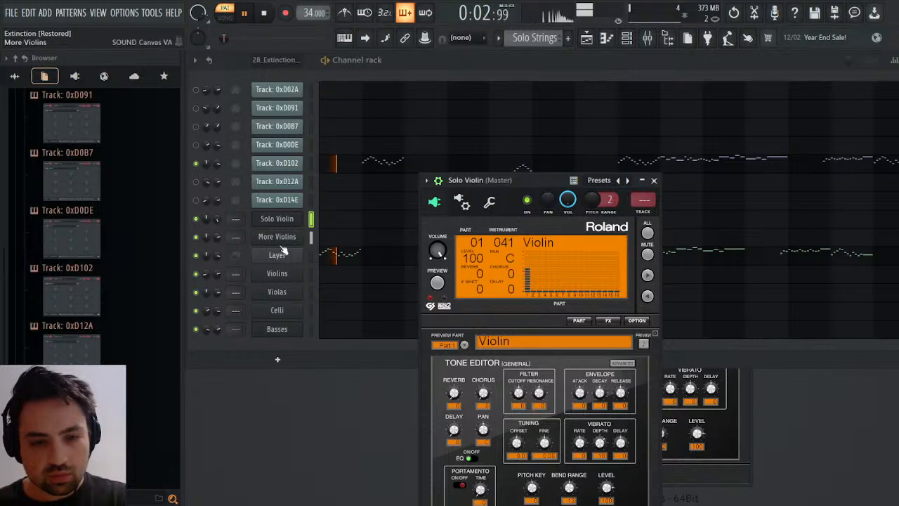
{"action": "key", "text": "space"}
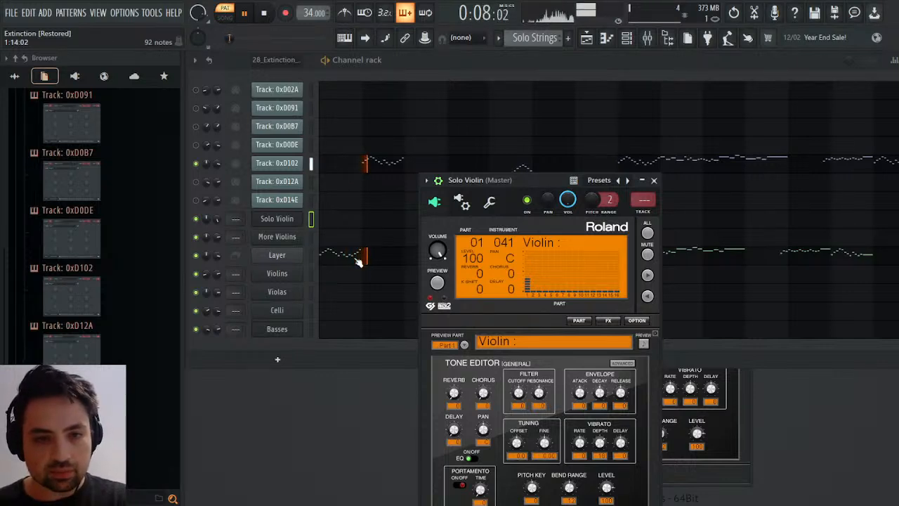
{"action": "left_click", "coordinate": [263, 12]}
{"action": "left_click", "coordinate": [250, 13]}
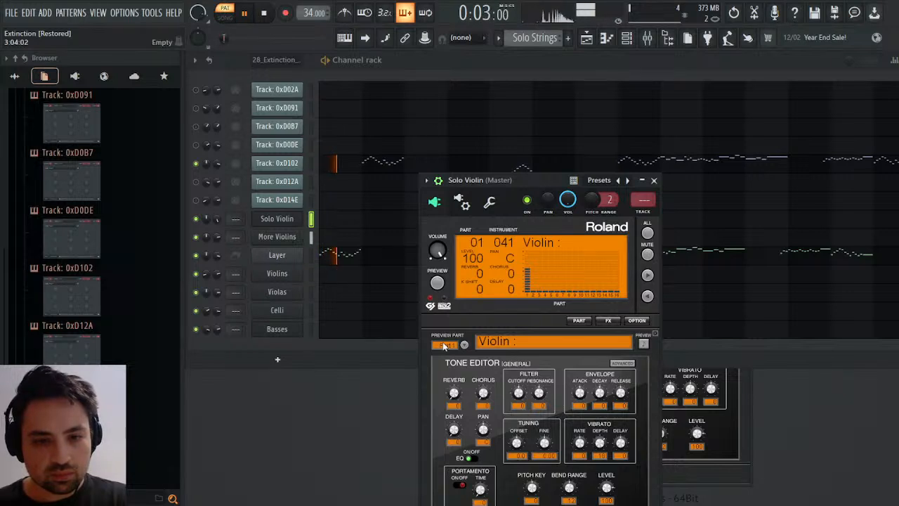
With More Violins muted, set the Solo Violin vibrato to depth 16, delay -64 and a rate of about -5.
{"action": "left_click_drag", "start_coordinate": [599, 442], "coordinate": [599, 432]}
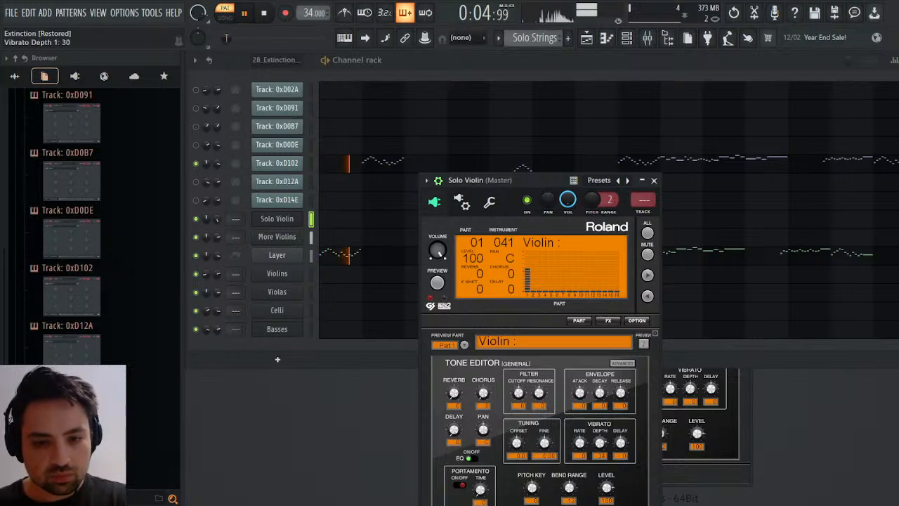
{"action": "key", "text": "space"}
{"action": "left_click", "coordinate": [195, 237]}
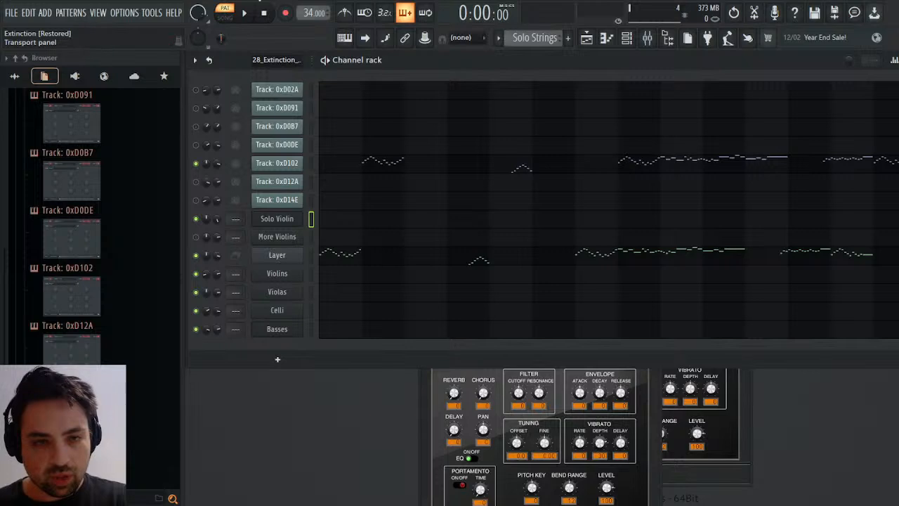
{"action": "key", "text": "space"}
{"action": "left_click", "coordinate": [286, 220]}
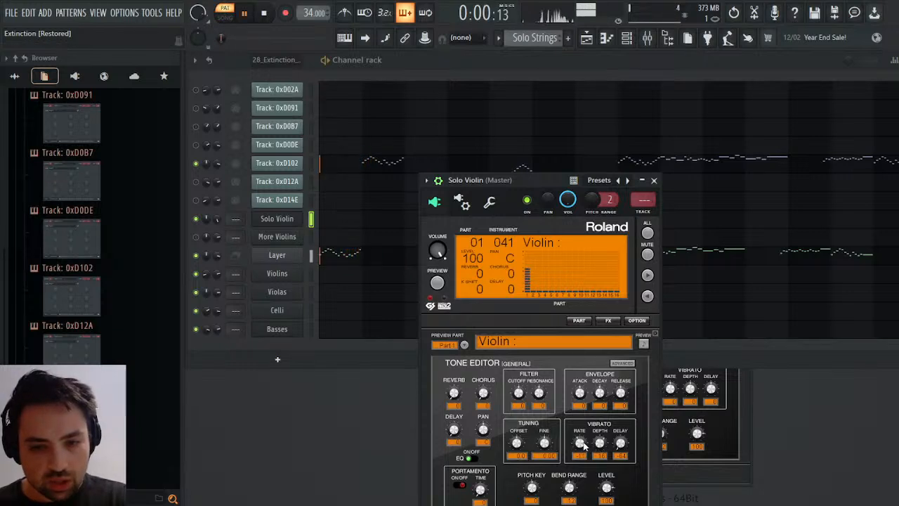
{"action": "left_click_drag", "start_coordinate": [581, 446], "coordinate": [582, 439]}
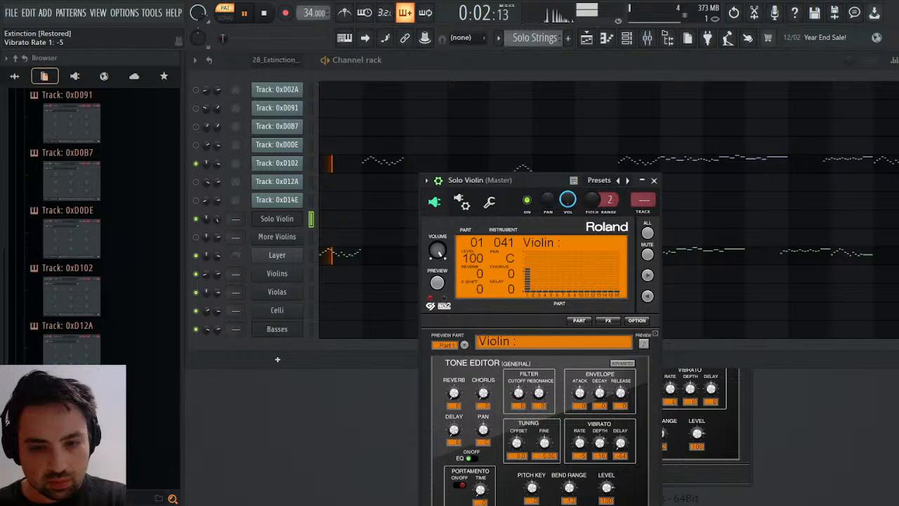
Unmute More Violins and replay the Solo Strings pattern from the start to compare it with Track: 0xD102.
{"action": "key", "text": "space"}
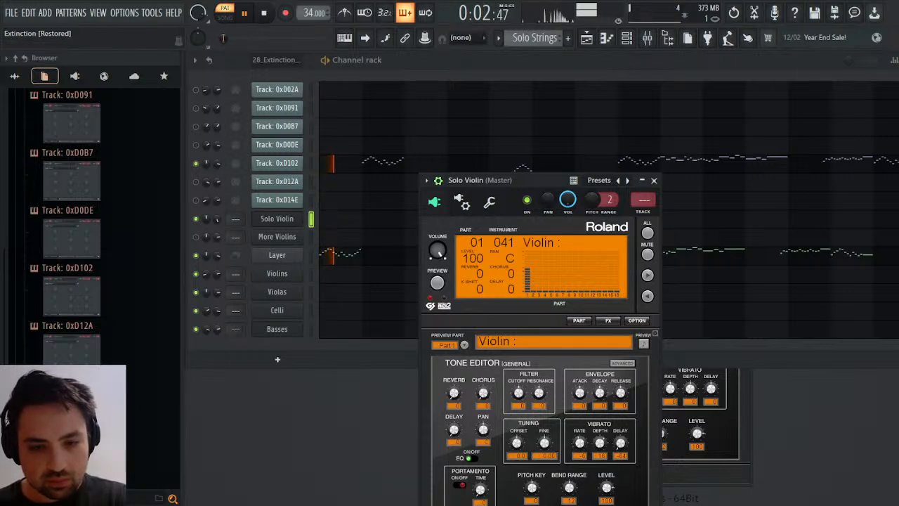
{"action": "left_click", "coordinate": [196, 237]}
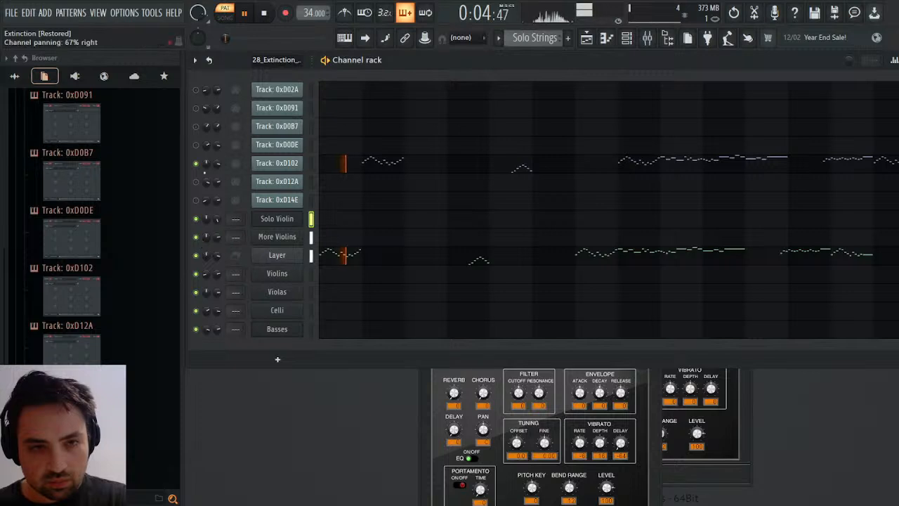
{"action": "key", "text": "space"}
{"action": "key", "text": "space"}
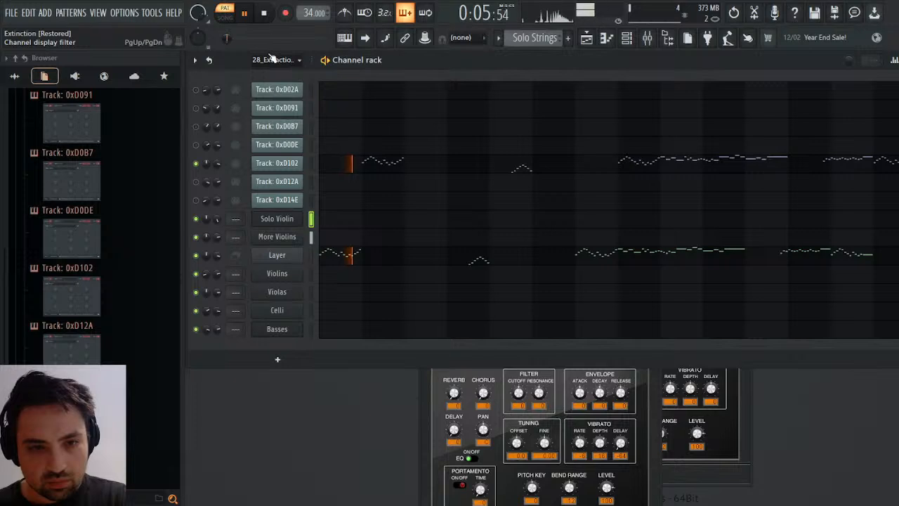
{"action": "key", "text": "space"}
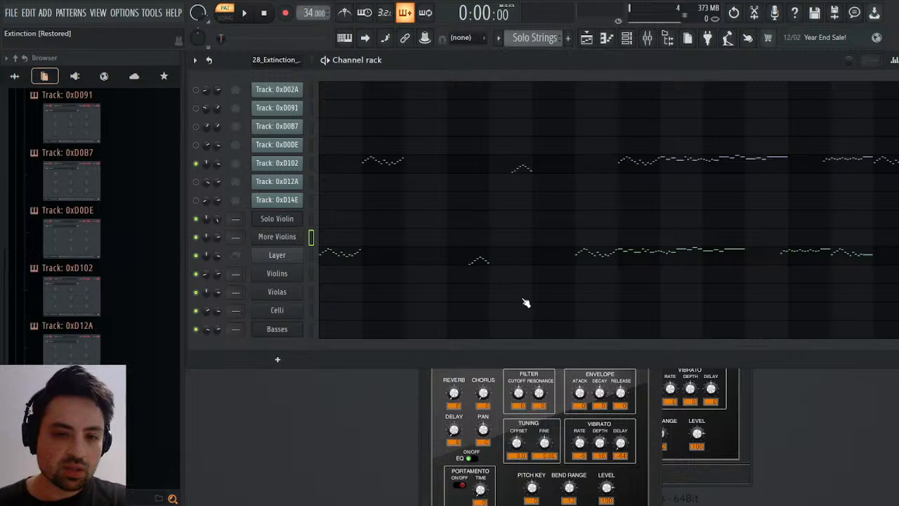
Delete the More Violins channel, move the Layer notes onto the Solo Violin channel, and select the Layer channel.
{"action": "key", "text": "alt+Delete"}
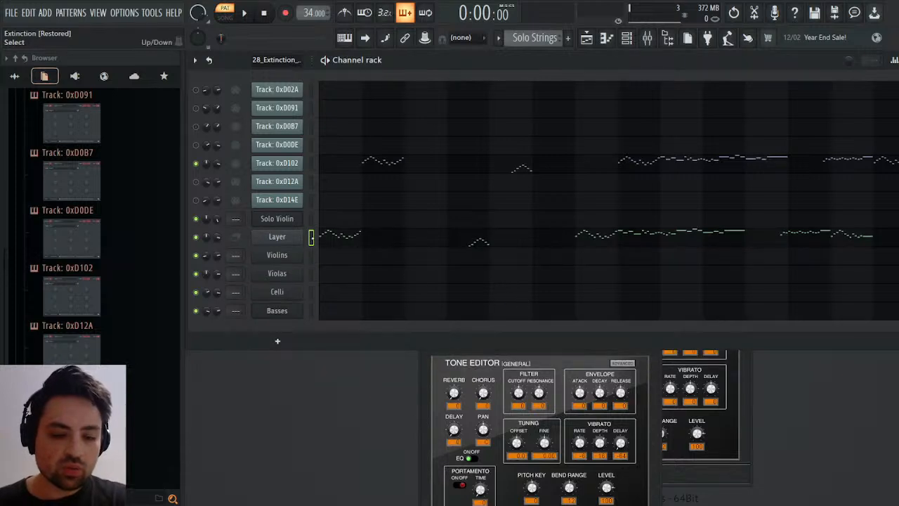
{"action": "key", "text": "ctrl+x"}
{"action": "key", "text": "ctrl+v"}
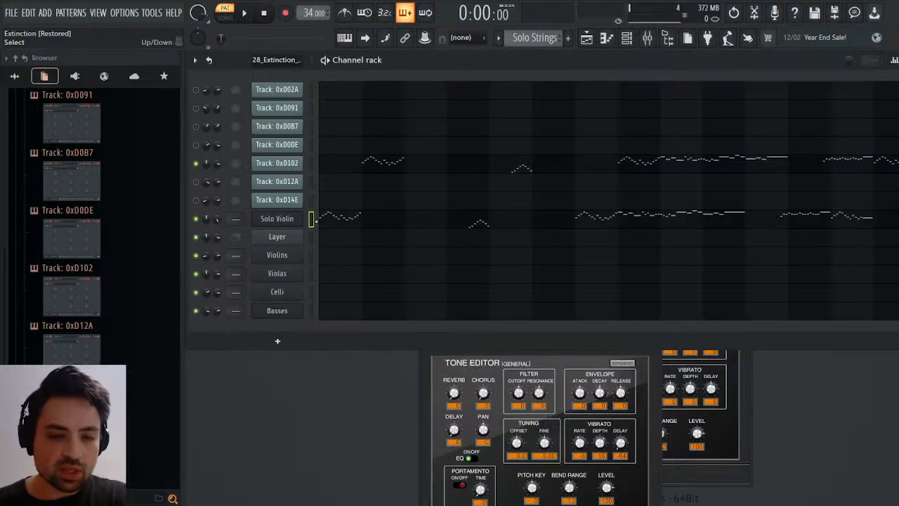
{"action": "left_click", "coordinate": [312, 236]}
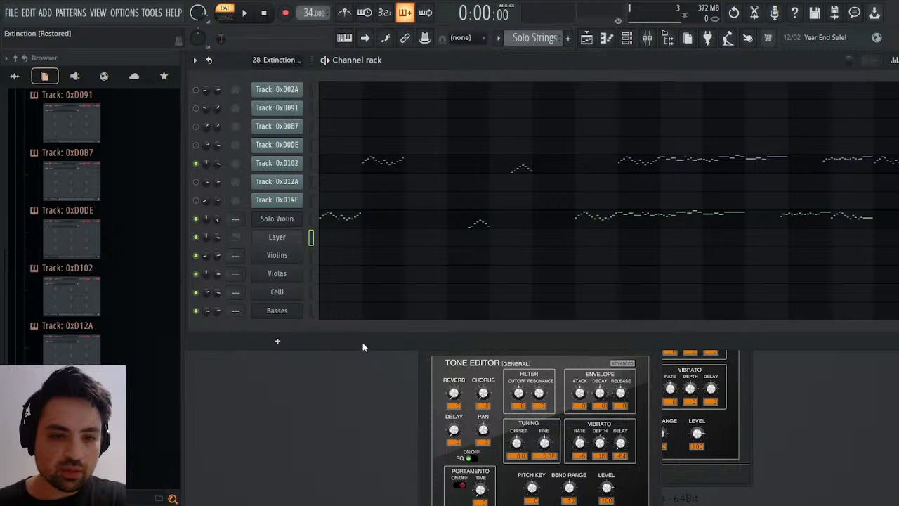
Delete the Layer channel and check the all-parts settings in the Solo Violin's synth.
{"action": "key", "text": "alt+Delete"}
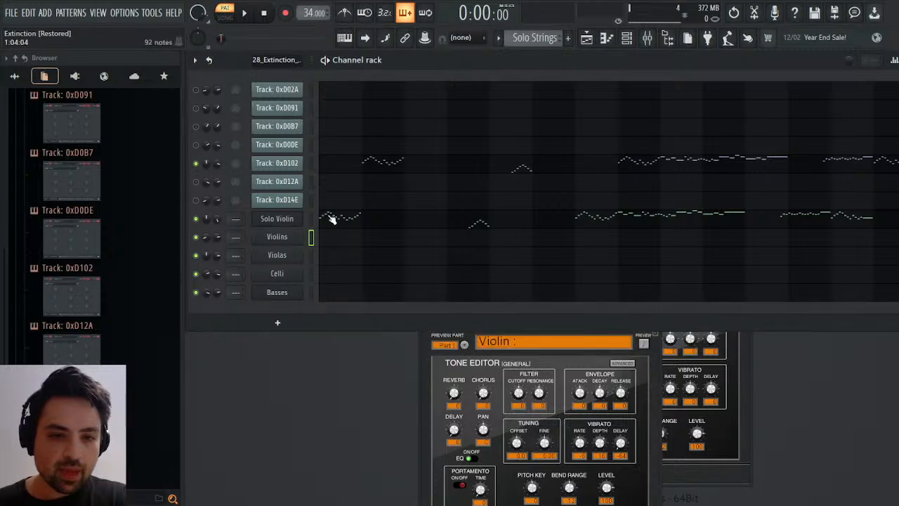
{"action": "left_click", "coordinate": [279, 220]}
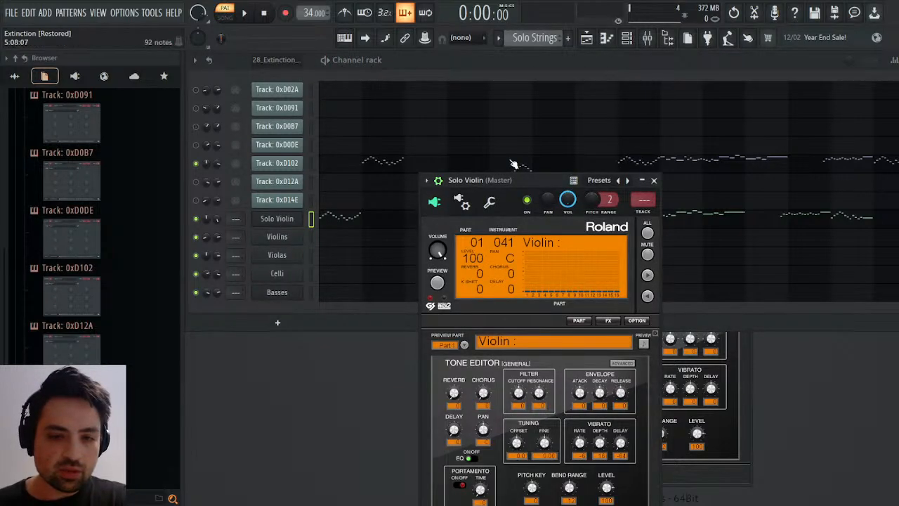
{"action": "left_click_drag", "start_coordinate": [508, 179], "coordinate": [541, 66]}
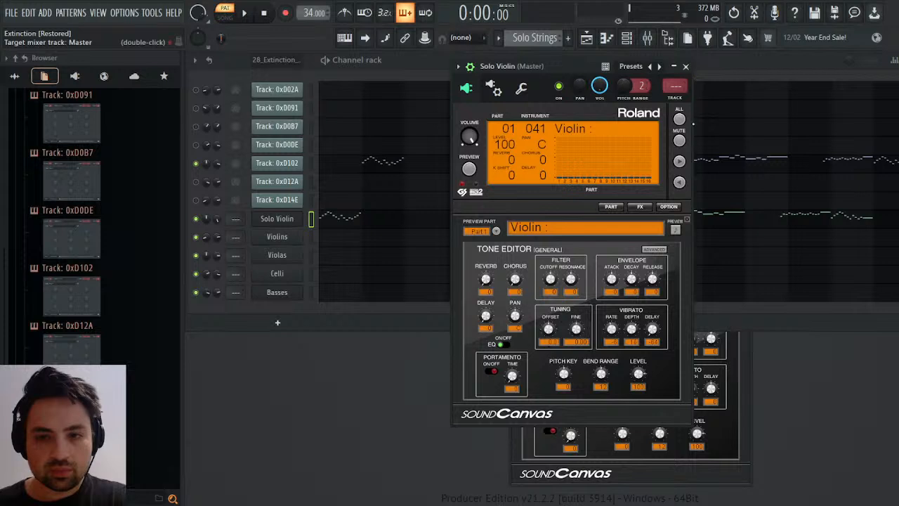
{"action": "left_click", "coordinate": [679, 120]}
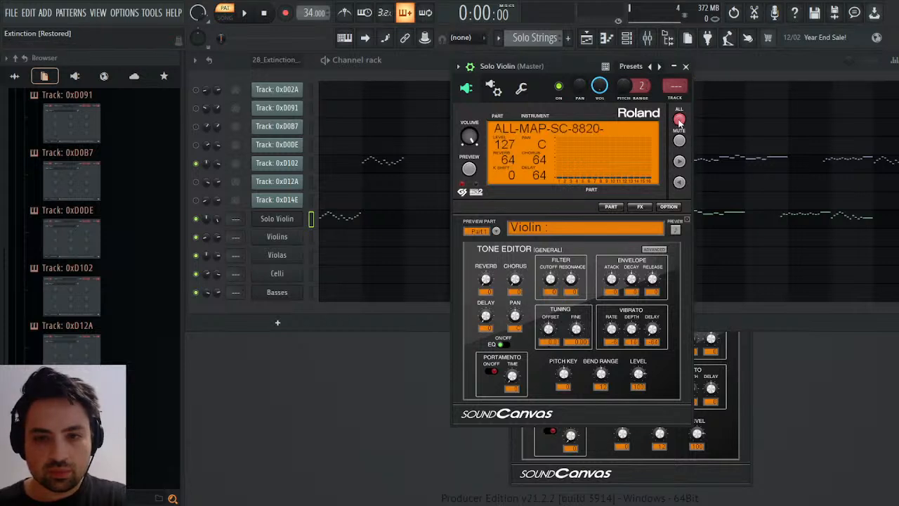
{"action": "left_click", "coordinate": [679, 120]}
{"action": "left_click", "coordinate": [680, 119]}
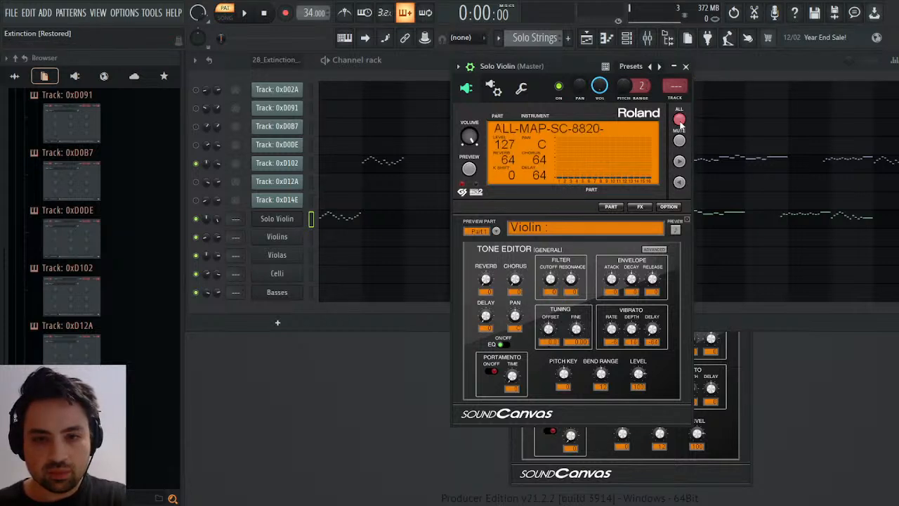
{"action": "left_click", "coordinate": [680, 120]}
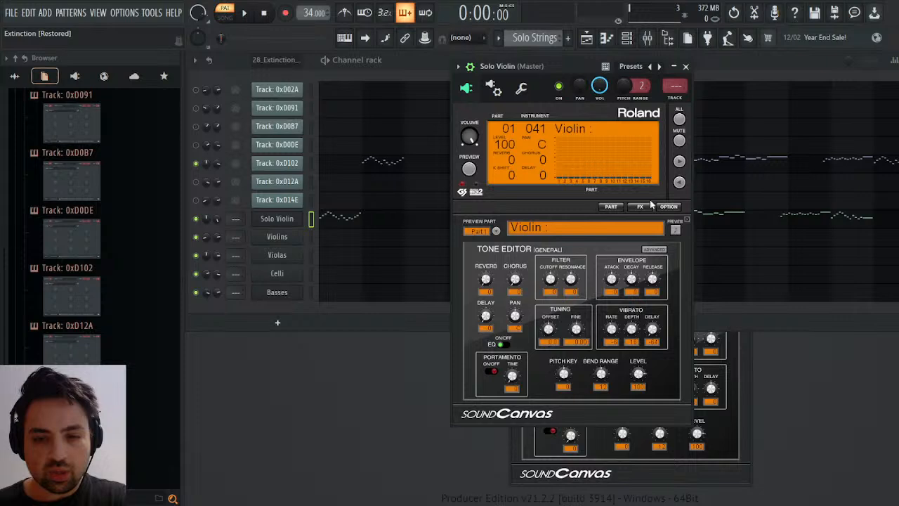
{"action": "left_click", "coordinate": [686, 66]}
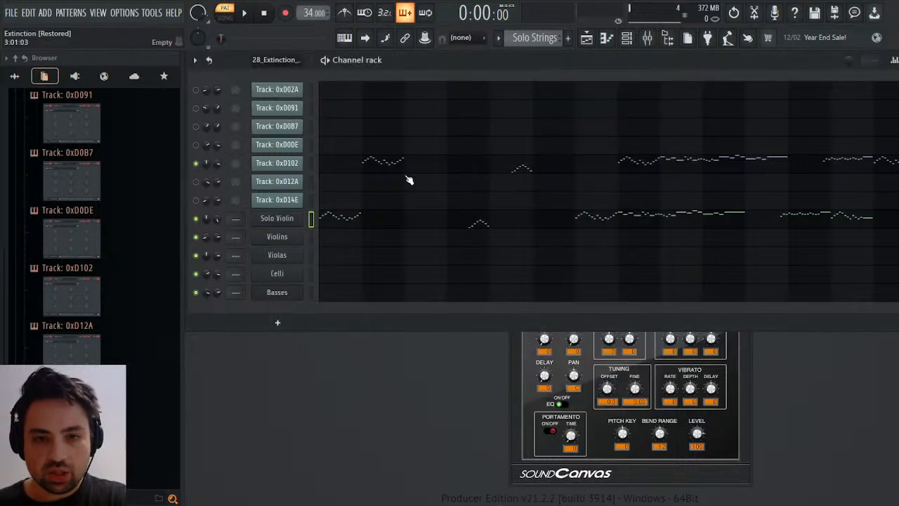
In the Solo Violin piano roll, shift the selected copied notes earlier onto the matching original notes and deselect them.
{"action": "left_click", "coordinate": [336, 221]}
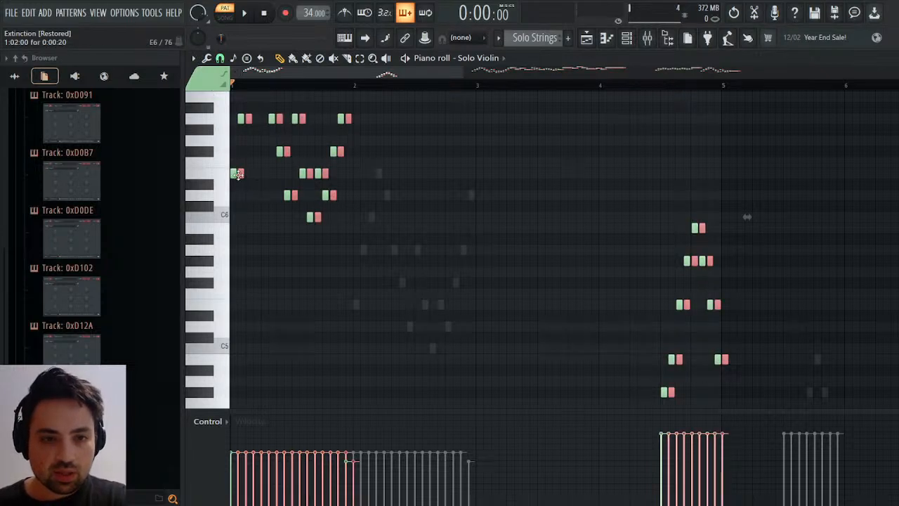
{"action": "left_click_drag", "start_coordinate": [238, 174], "coordinate": [232, 172]}
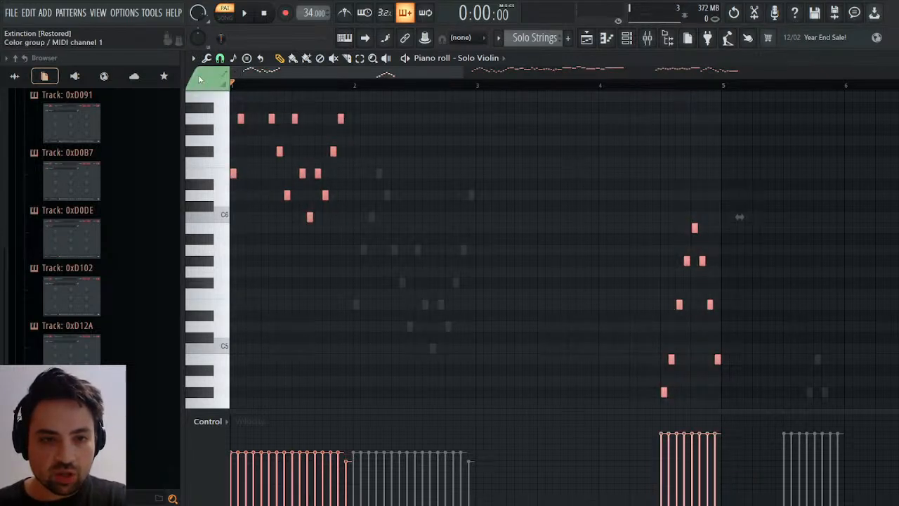
{"action": "key", "text": "ctrl+d"}
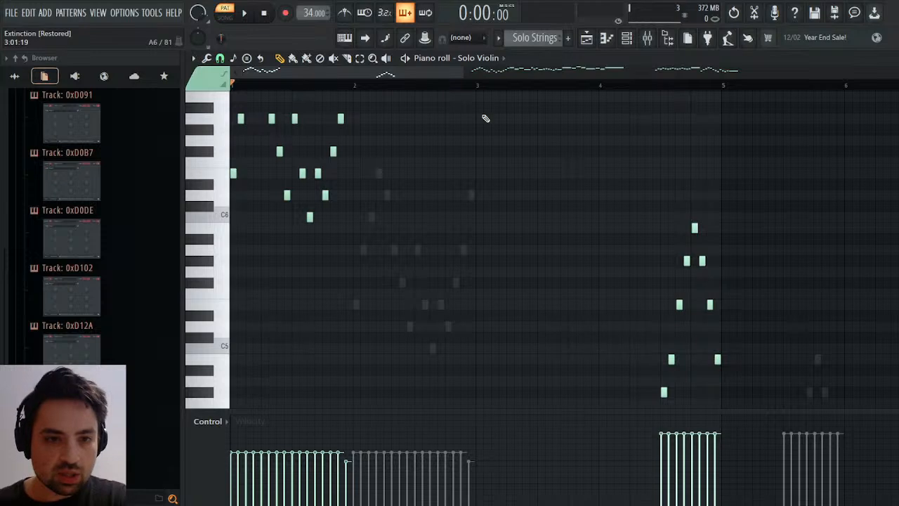
{"action": "key", "text": "F6"}
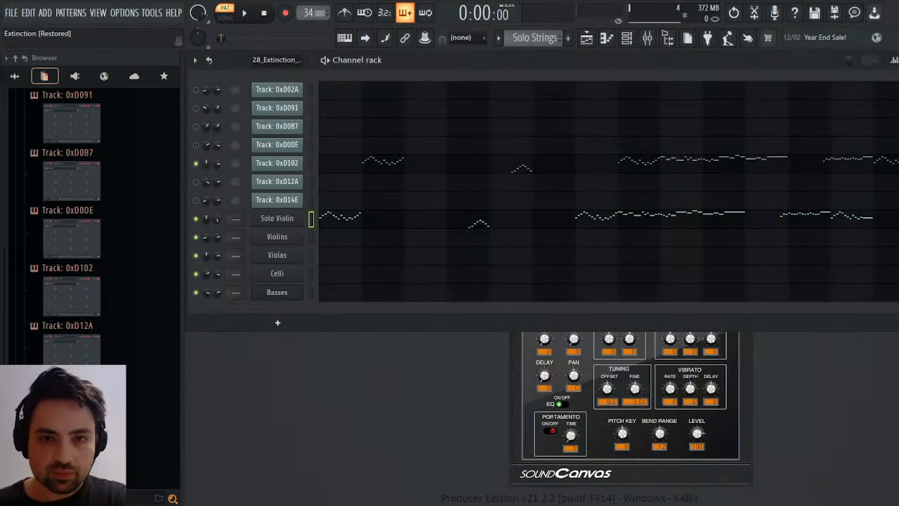
Show Part 2 (Strings) in the Solo Violin synth, set its reverb to 0 and play the pattern from the start.
{"action": "left_click", "coordinate": [274, 220]}
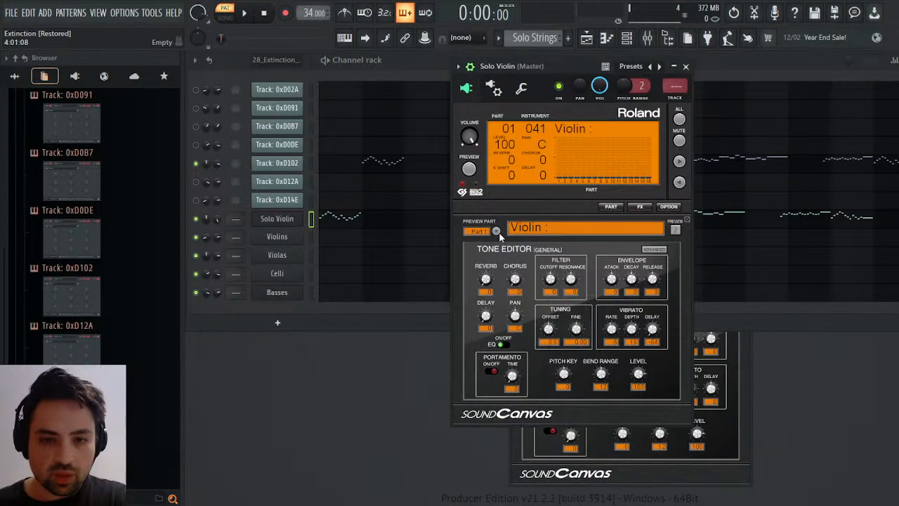
{"action": "left_click", "coordinate": [496, 232]}
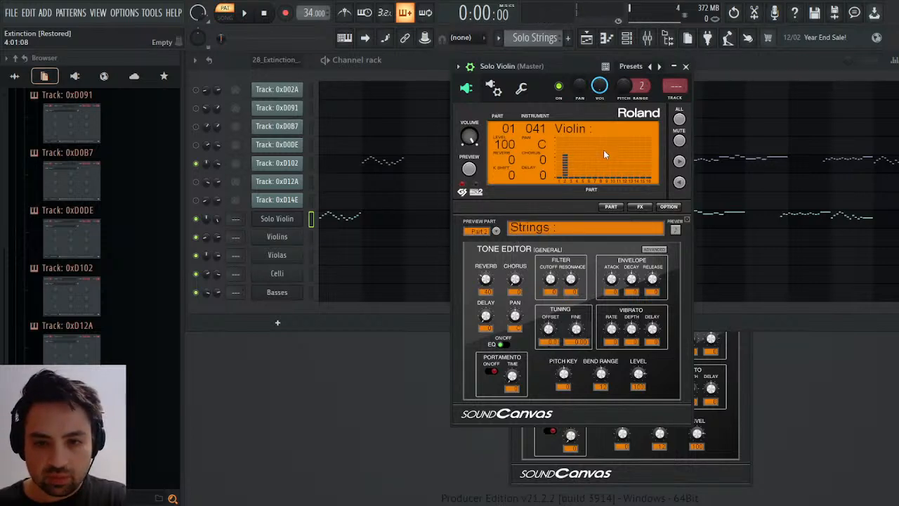
{"action": "key", "text": "space"}
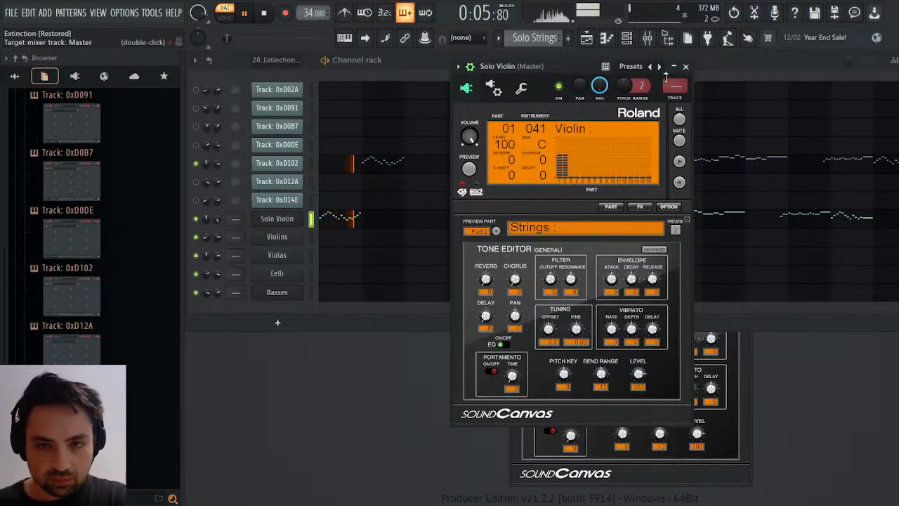
{"action": "left_click", "coordinate": [686, 66]}
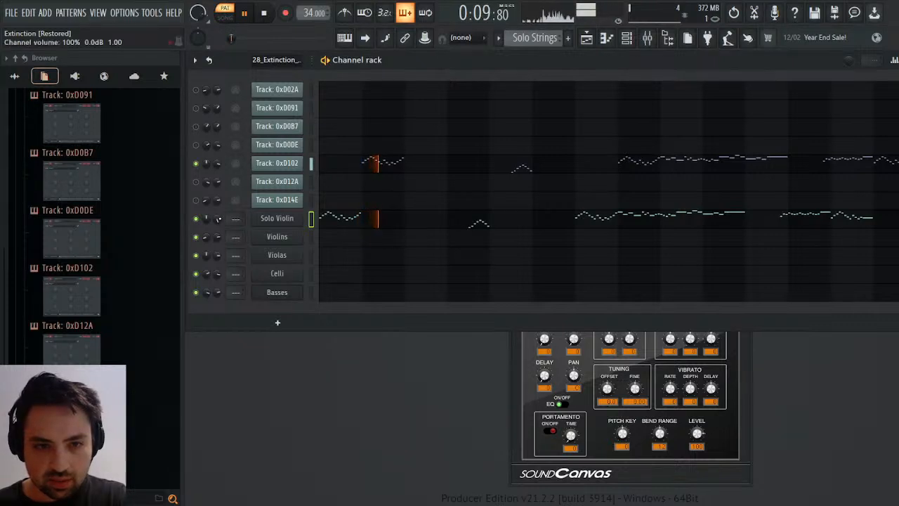
{"action": "left_click_drag", "start_coordinate": [217, 218], "coordinate": [217, 236]}
{"action": "key", "text": "space"}
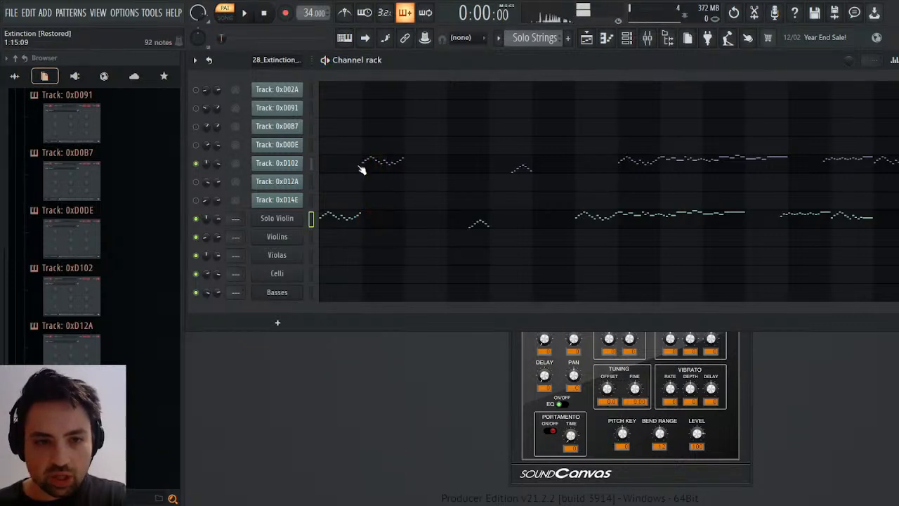
Copy Track: 0xD102's channel volume events from the 28_Extinction_VGMTrans pattern into the Solo Violin's volume events in Solo Strings.
{"action": "scroll", "coordinate": [537, 37], "scroll_direction": "down", "scroll_amount": 2}
{"action": "scroll", "coordinate": [537, 37], "scroll_direction": "down", "scroll_amount": 2}
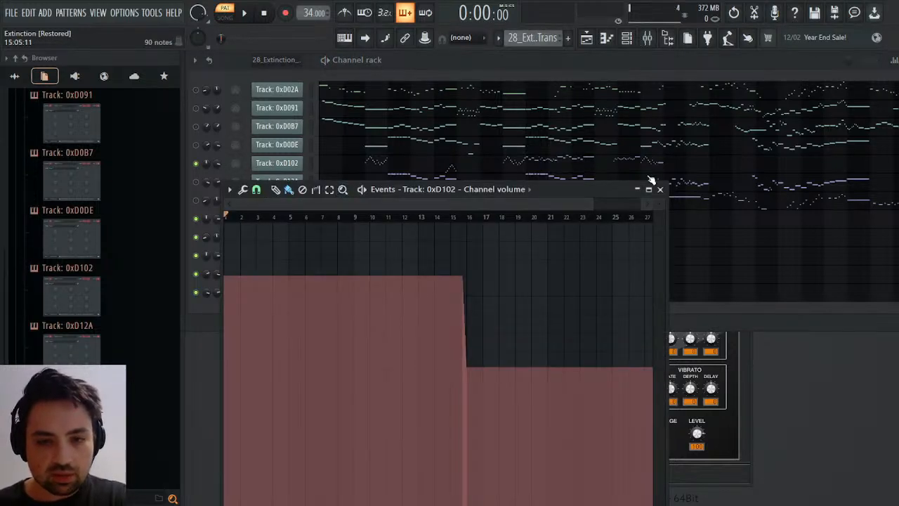
{"action": "left_click", "coordinate": [659, 189]}
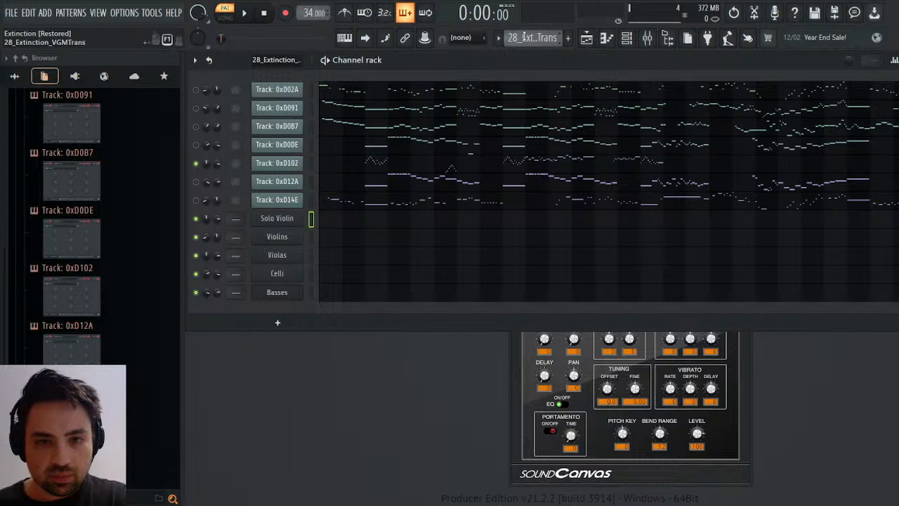
{"action": "scroll", "coordinate": [523, 37], "scroll_direction": "down", "scroll_amount": 3}
{"action": "scroll", "coordinate": [523, 36], "scroll_direction": "down", "scroll_amount": 1}
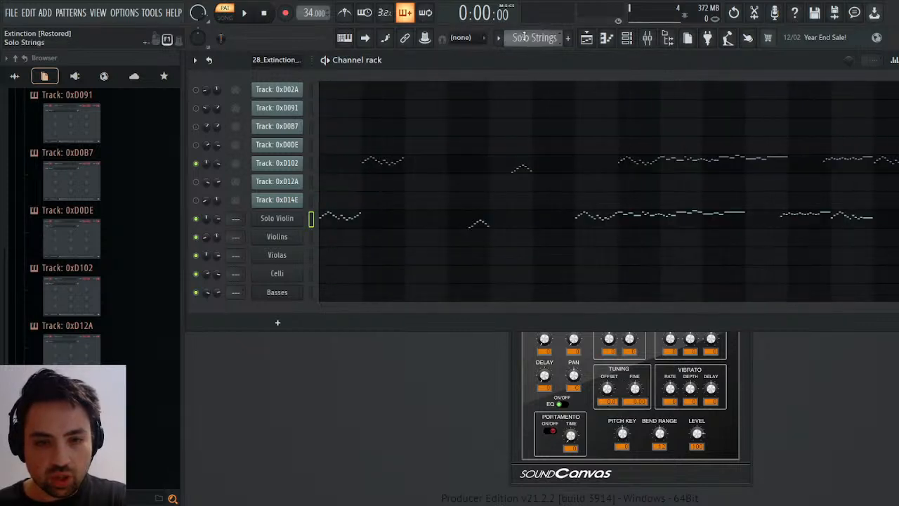
{"action": "left_click", "coordinate": [234, 241]}
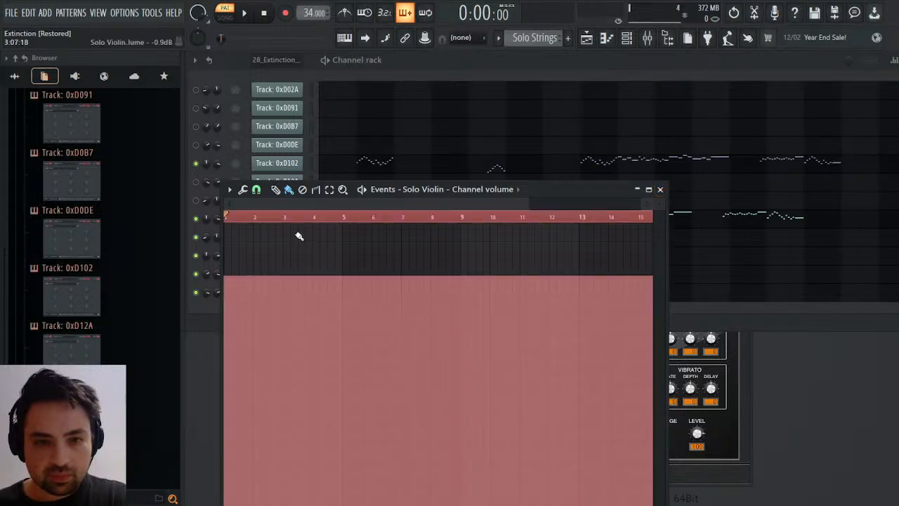
Remove the two bars between bars 2 and 4 from the Solo Violin volume events and play from bar 13 to check the drop.
{"action": "left_click", "coordinate": [257, 219]}
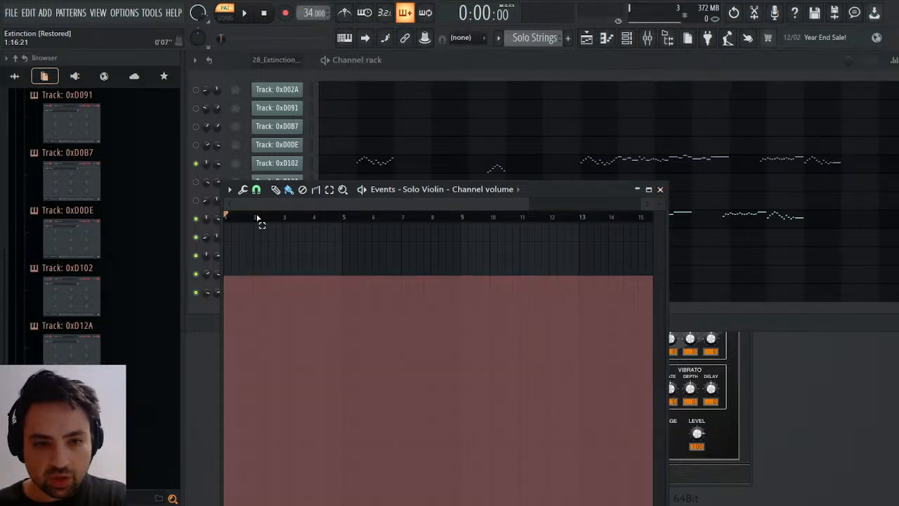
{"action": "left_click_drag", "start_coordinate": [257, 218], "coordinate": [314, 220]}
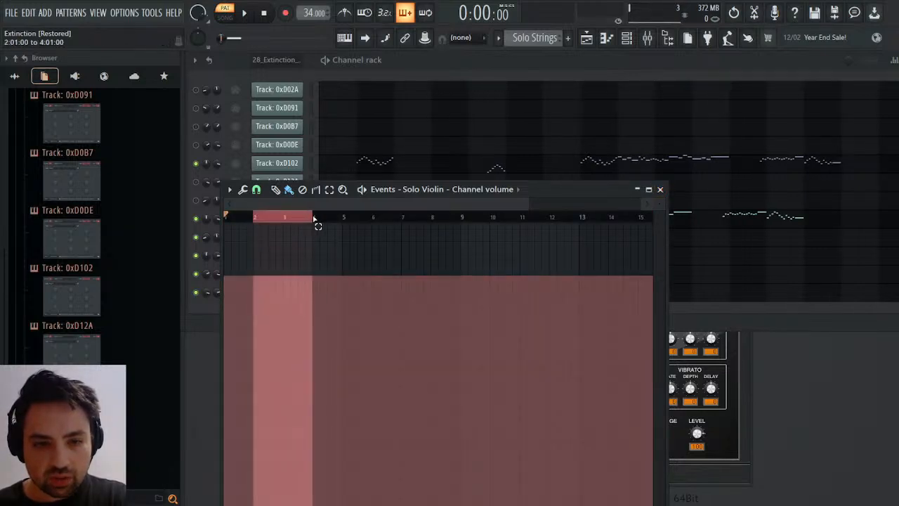
{"action": "left_click", "coordinate": [370, 216], "text": "ctrl"}
{"action": "left_click", "coordinate": [586, 216]}
{"action": "key", "text": "space"}
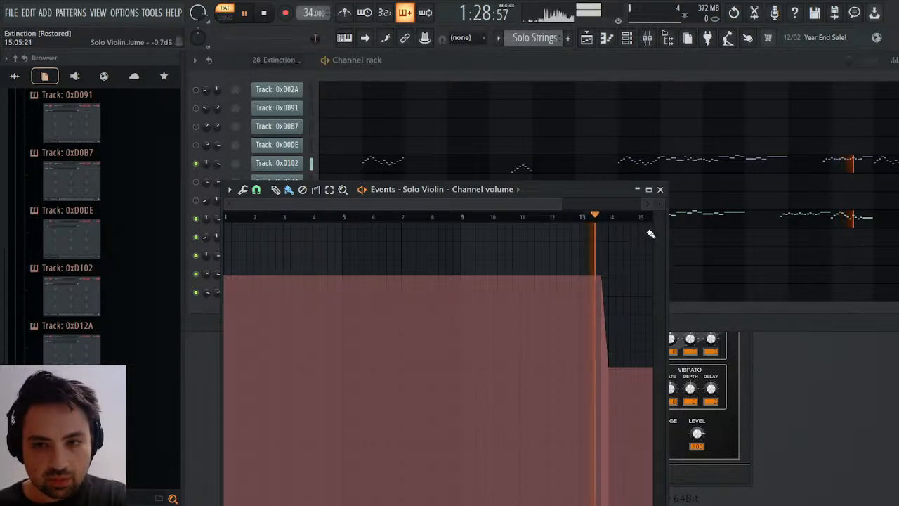
{"action": "key", "text": "space"}
{"action": "left_click", "coordinate": [660, 188]}
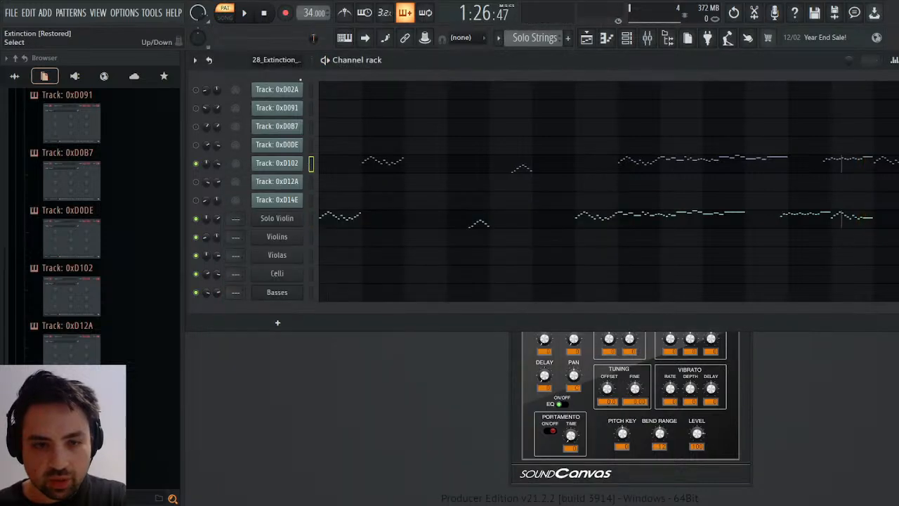
Play the Solo Strings pattern from the start twice, comparing the Solo Violin with Track: 0xD102 while its synth is open.
{"action": "left_click", "coordinate": [244, 13]}
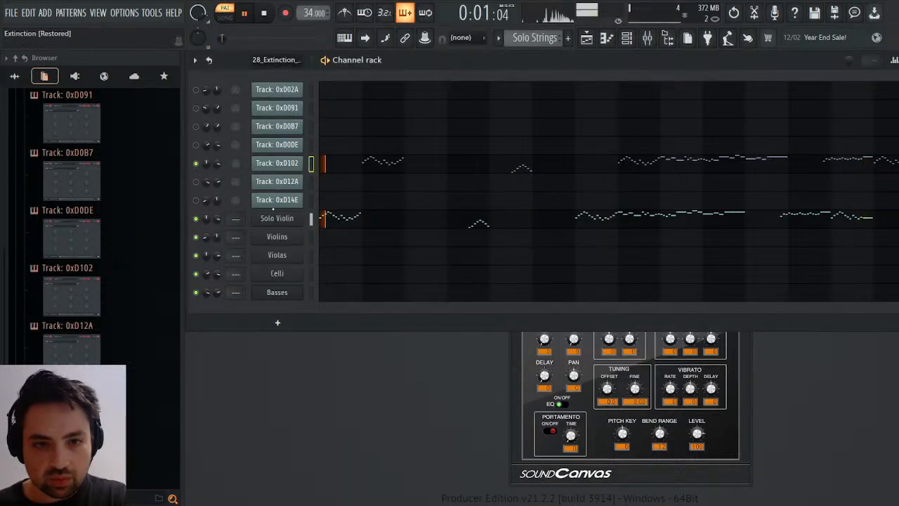
{"action": "left_click", "coordinate": [290, 162]}
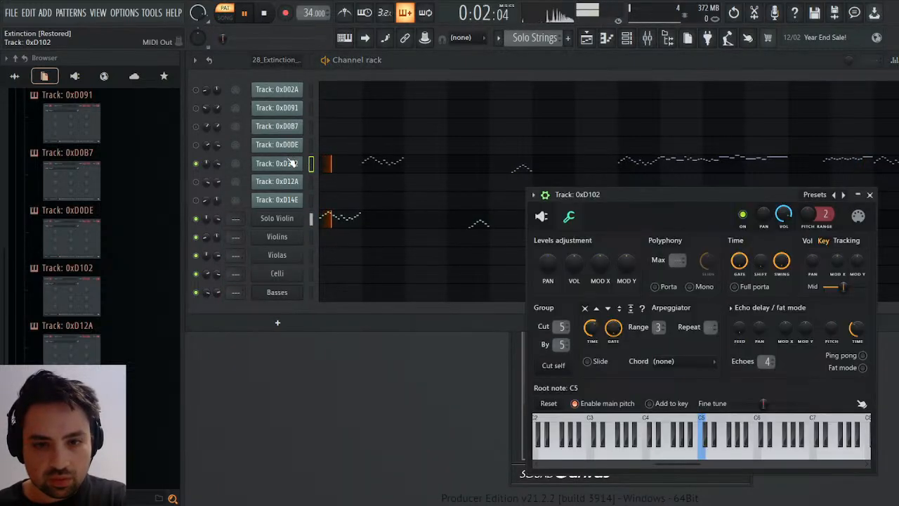
{"action": "left_click", "coordinate": [284, 218]}
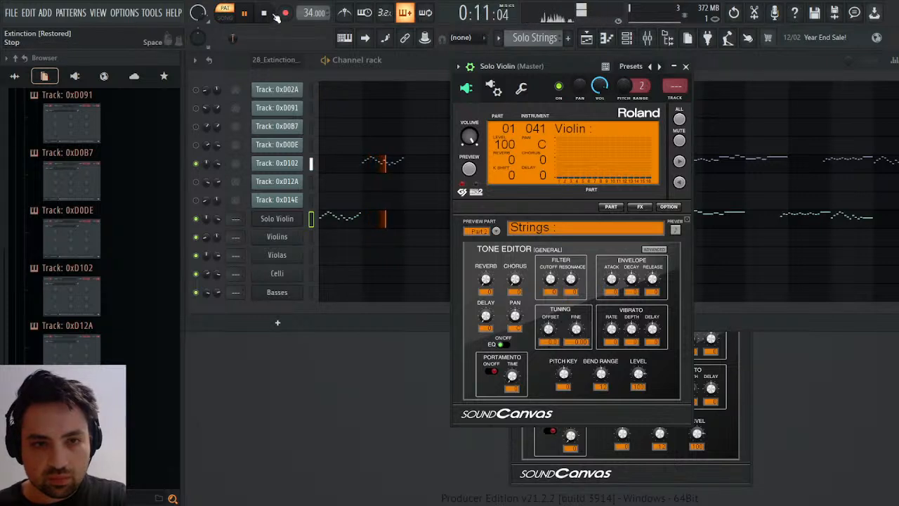
{"action": "key", "text": "space"}
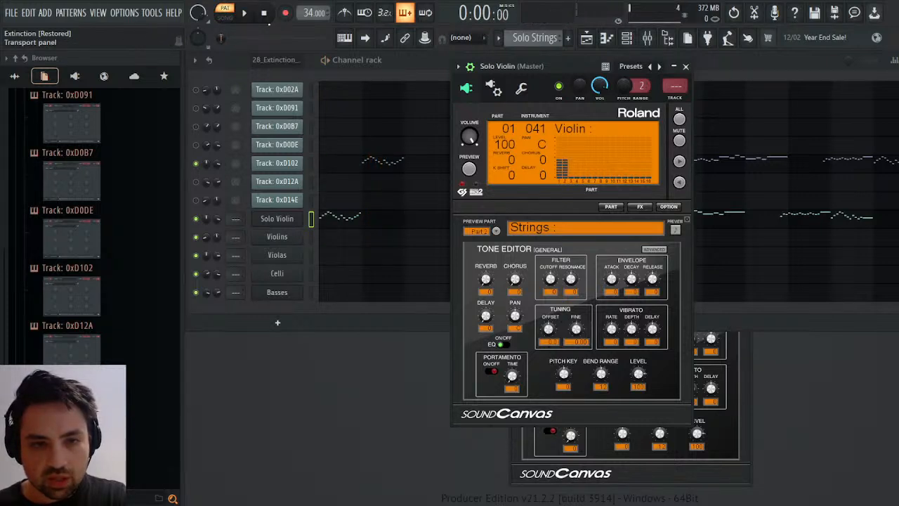
{"action": "key", "text": "space"}
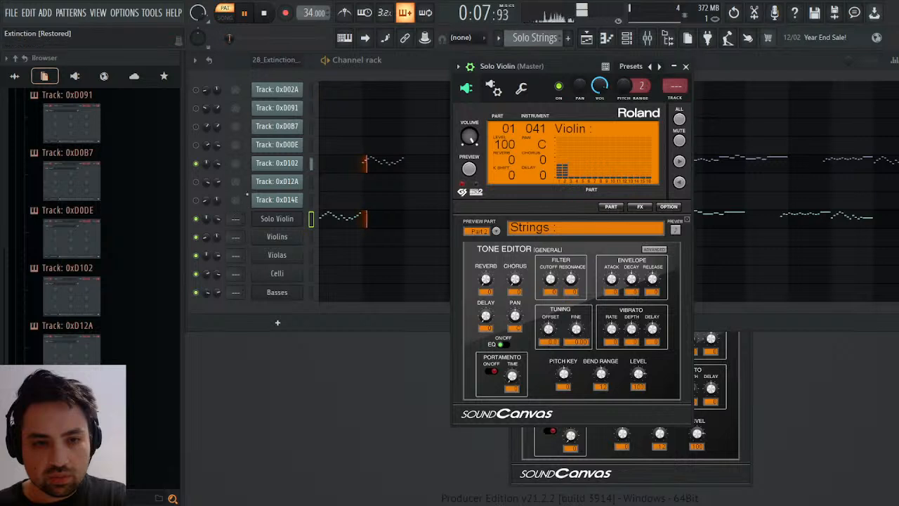
{"action": "key", "text": "space"}
Inspect Track: 0xD102's channel panning events in the 28_Extinction_VGMTrans pattern and return to the Solo Strings pattern.
{"action": "scroll", "coordinate": [514, 32], "scroll_direction": "up", "scroll_amount": 1}
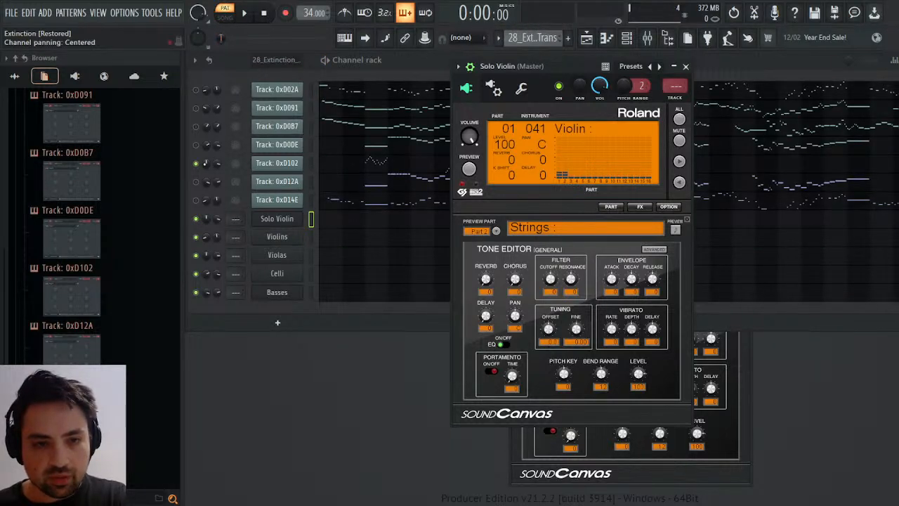
{"action": "right_click", "coordinate": [206, 163]}
{"action": "left_click", "coordinate": [233, 176]}
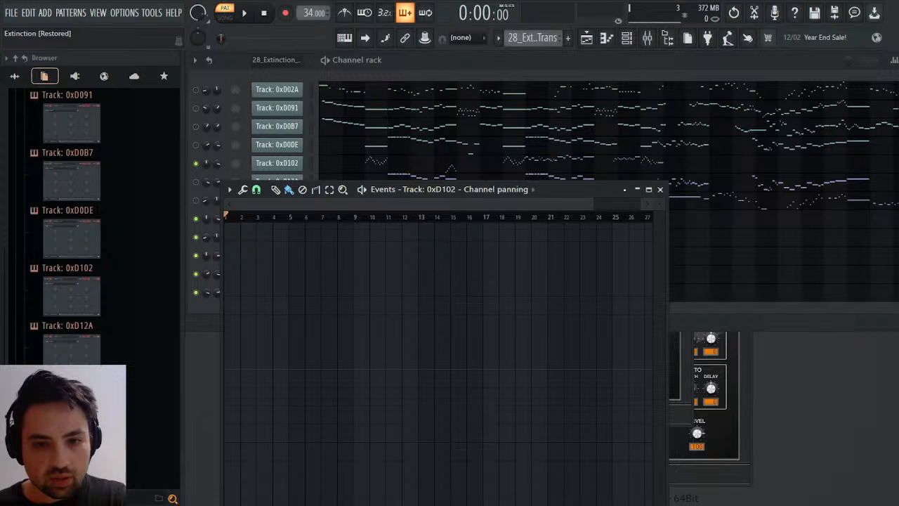
{"action": "left_click", "coordinate": [661, 190]}
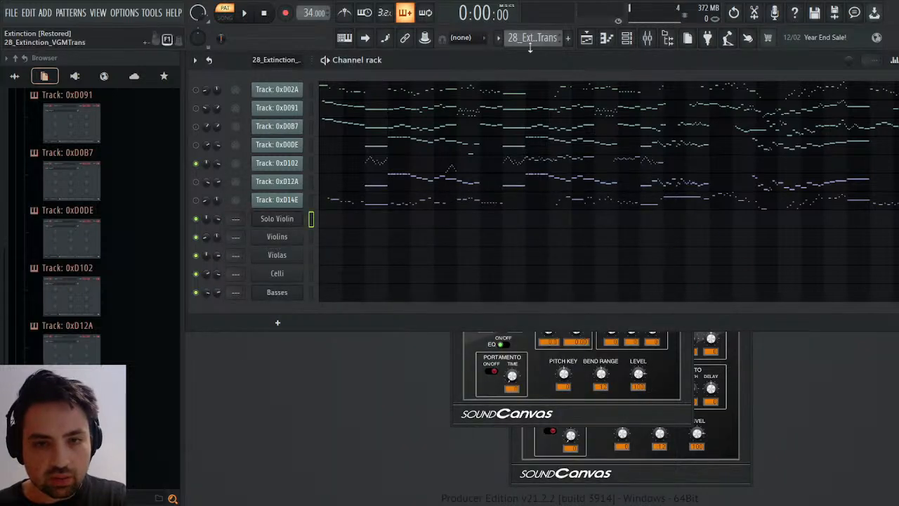
{"action": "key", "text": "KP_Add"}
Replay the Solo Strings pattern and show the Part 1 violin settings in the Solo Violin synth.
{"action": "key", "text": "space"}
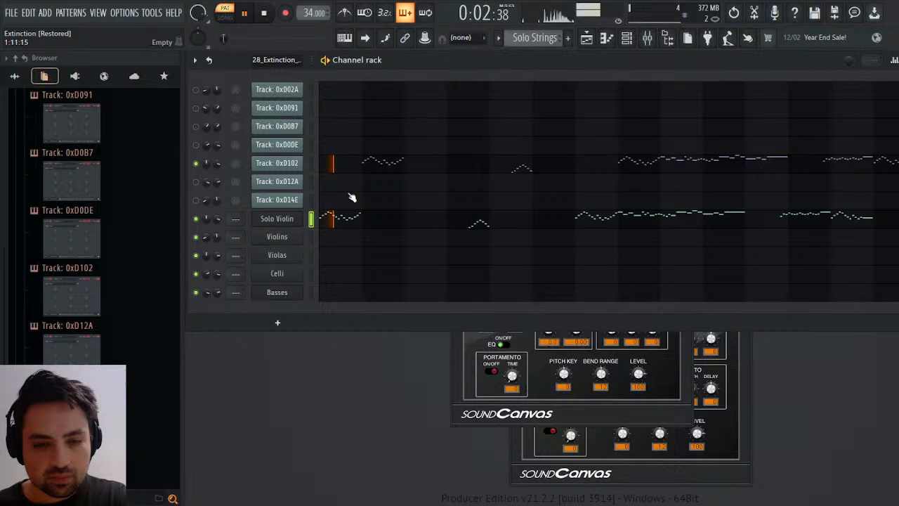
{"action": "left_click", "coordinate": [274, 222]}
{"action": "left_click", "coordinate": [274, 222]}
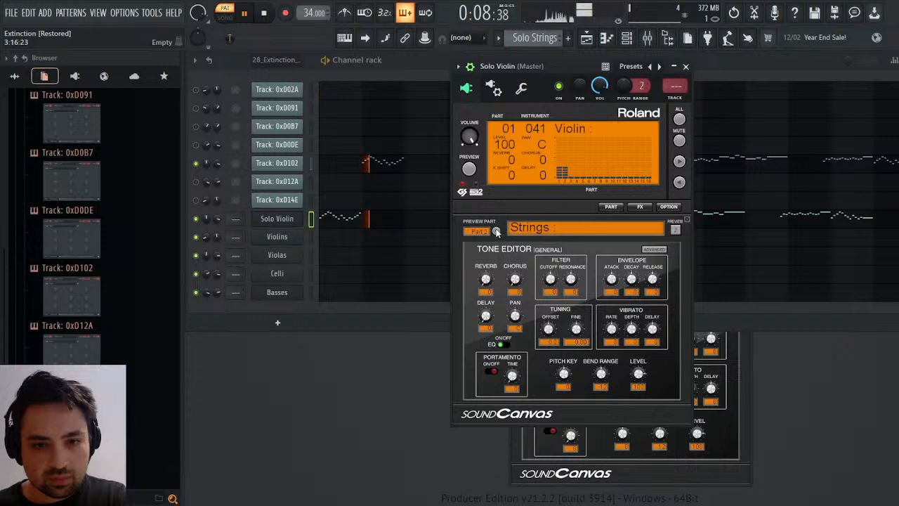
{"action": "left_click_drag", "start_coordinate": [478, 237], "coordinate": [479, 246]}
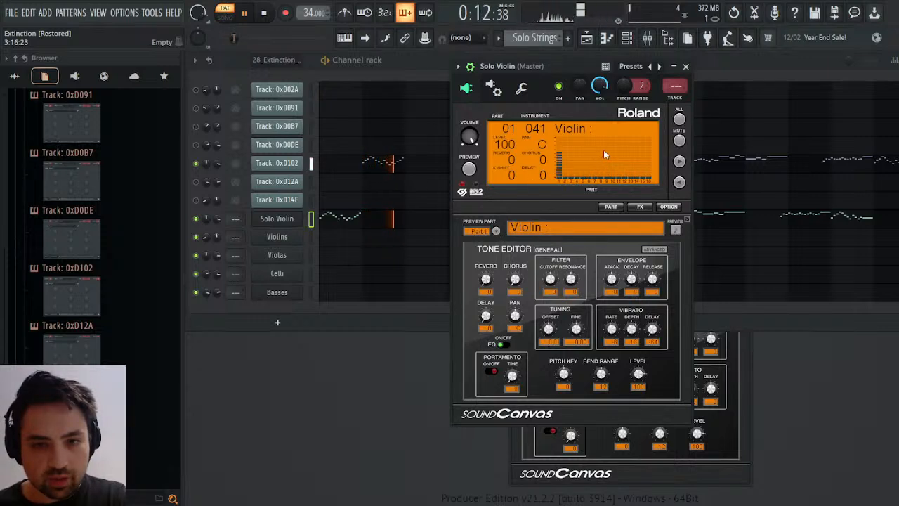
Replay the start of the Solo Strings pattern to compare the Violin and Violin : tones on Part 1 of the Solo Violin.
{"action": "key", "text": "space"}
{"action": "key", "text": "space"}
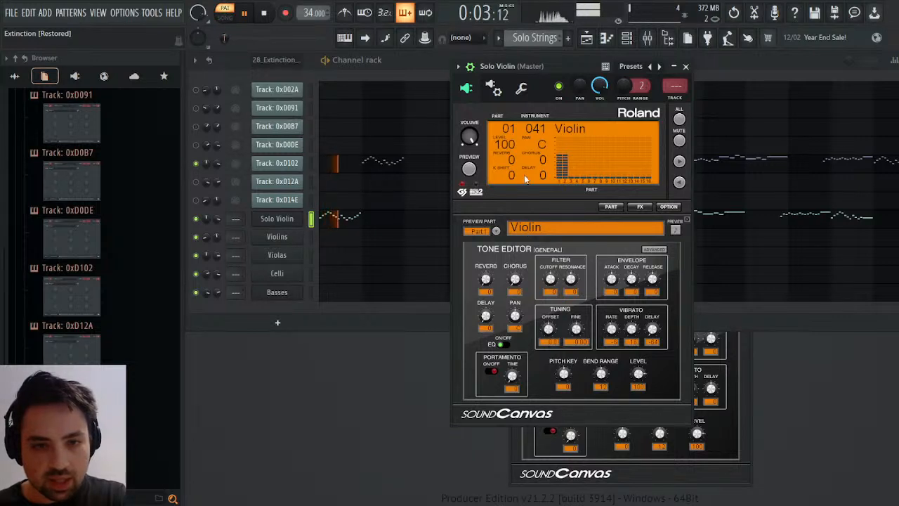
{"action": "key", "text": "space"}
{"action": "key", "text": "space"}
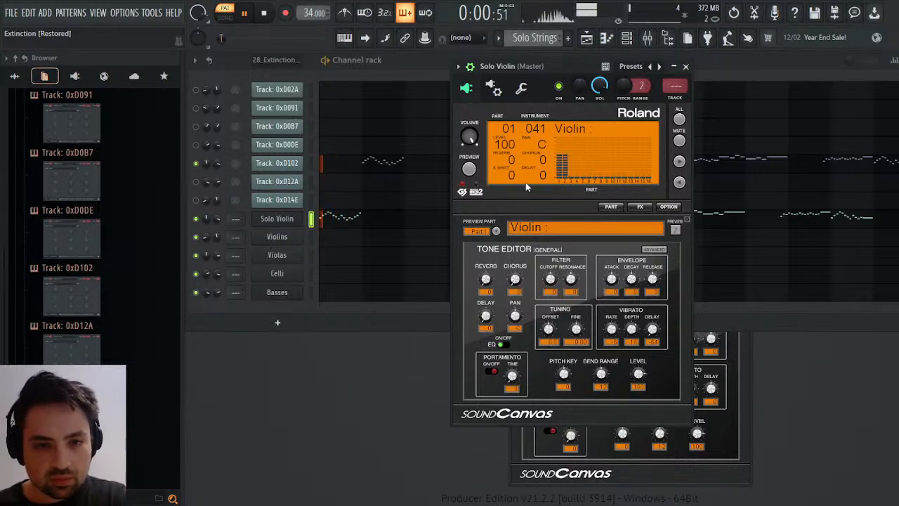
{"action": "key", "text": "space"}
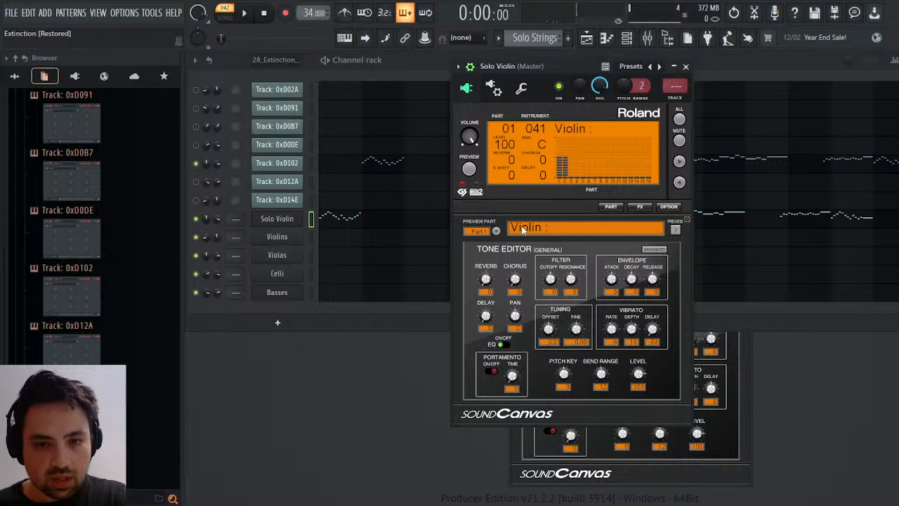
Try the Viola : and Cello : tones on the Solo Violin, playing the Solo Strings pattern from the start with each.
{"action": "scroll", "coordinate": [528, 219], "scroll_direction": "down", "scroll_amount": 1}
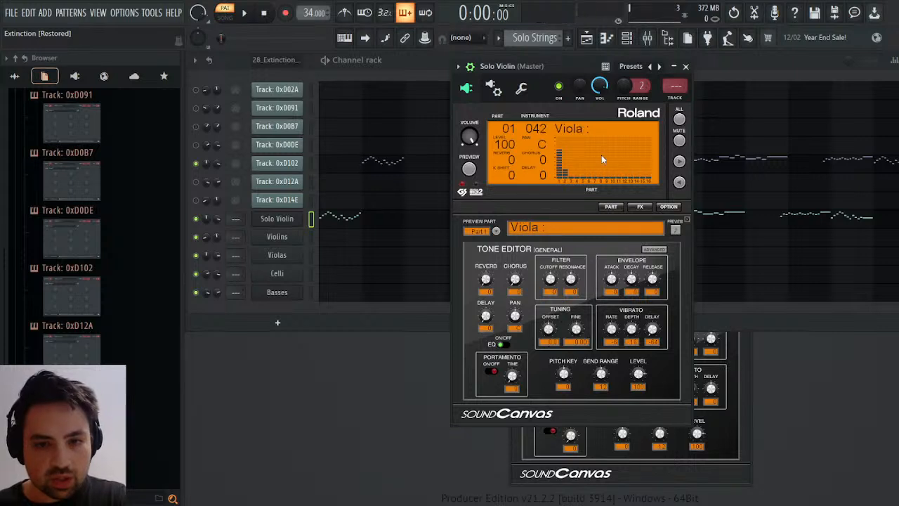
{"action": "key", "text": "space"}
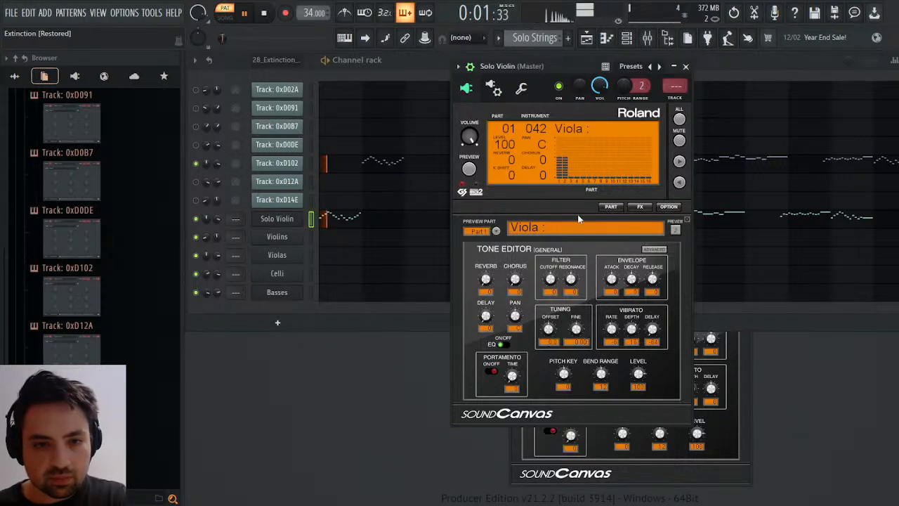
{"action": "key", "text": "space"}
{"action": "left_click", "coordinate": [532, 246]}
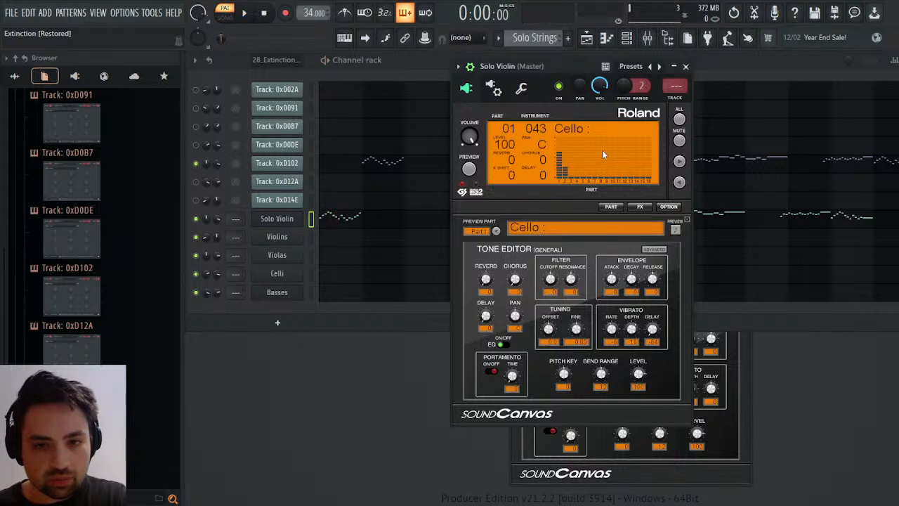
{"action": "key", "text": "space"}
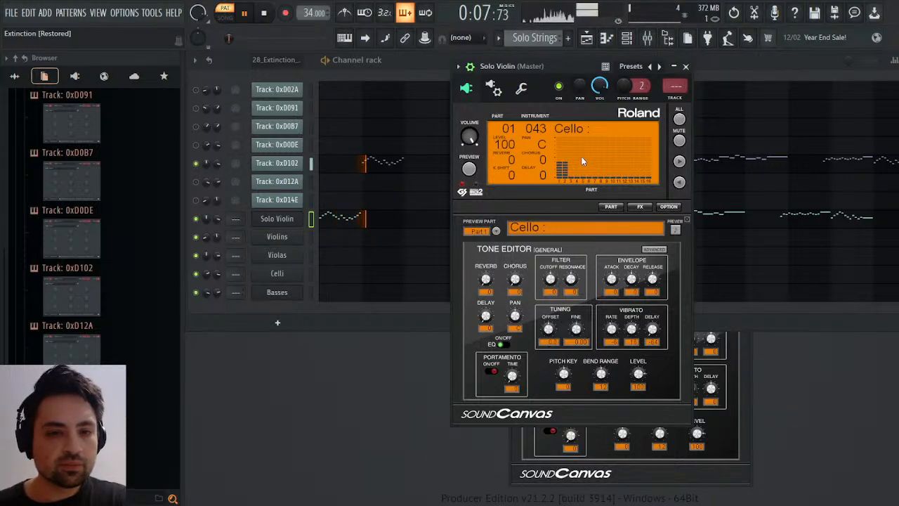
{"action": "left_click", "coordinate": [266, 19]}
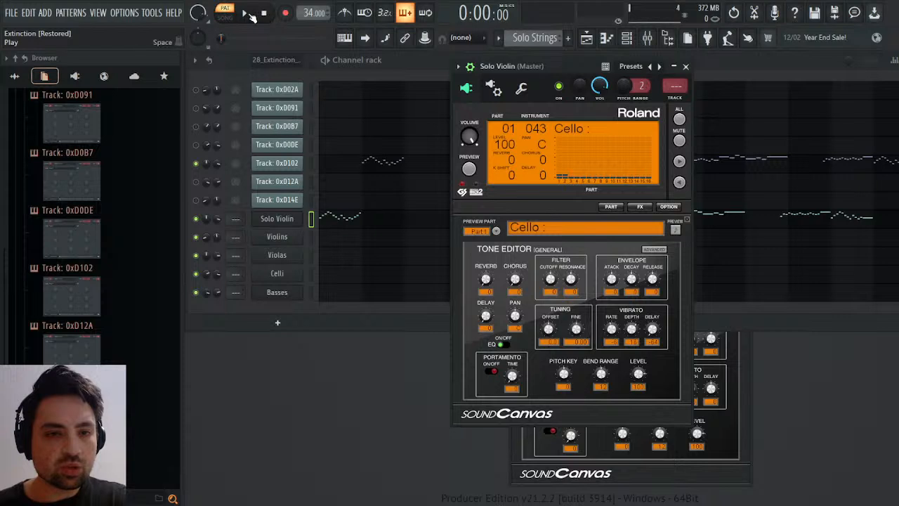
{"action": "left_click", "coordinate": [250, 14]}
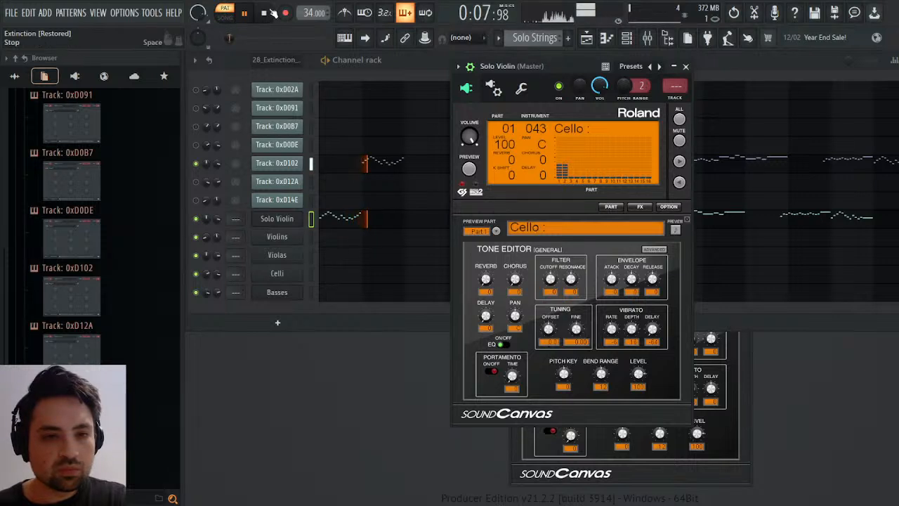
{"action": "key", "text": "space"}
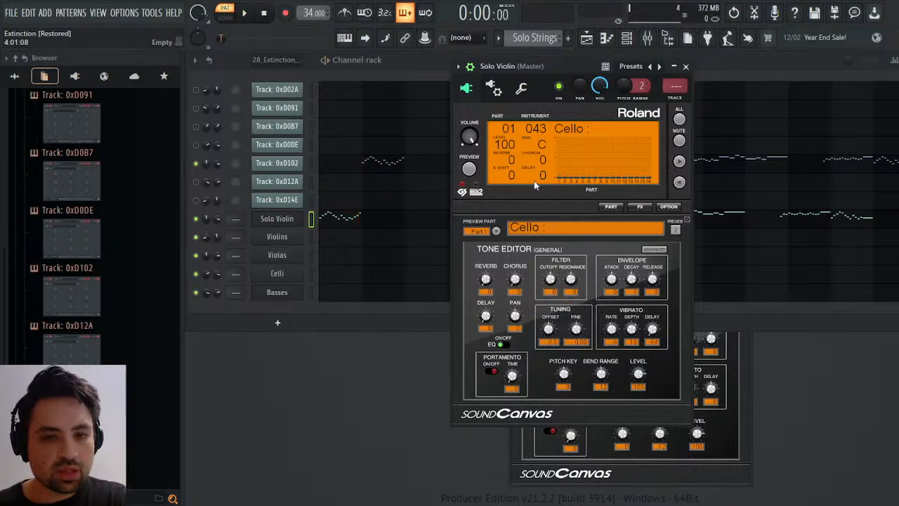
Return the Solo Violin to the Violin : tone, replay the Solo Strings pattern and hide its synth window.
{"action": "key", "text": "space"}
{"action": "key", "text": "space"}
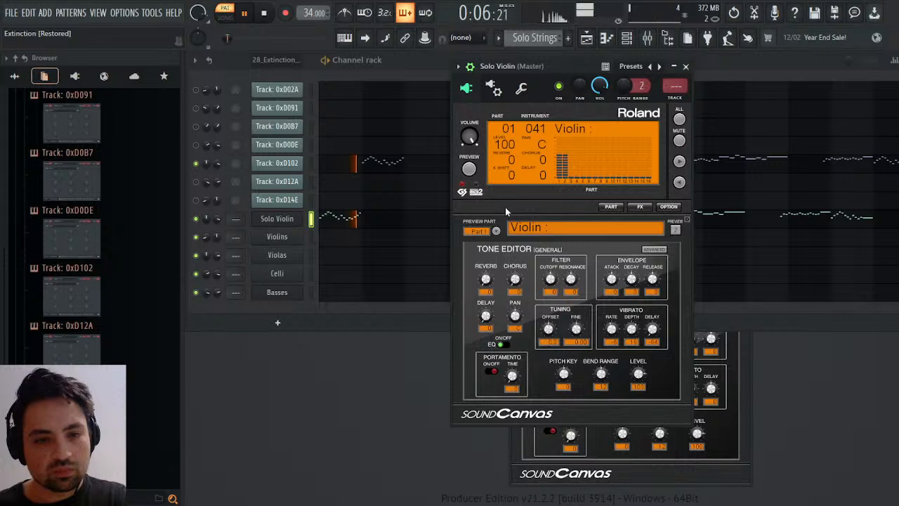
{"action": "left_click", "coordinate": [267, 15]}
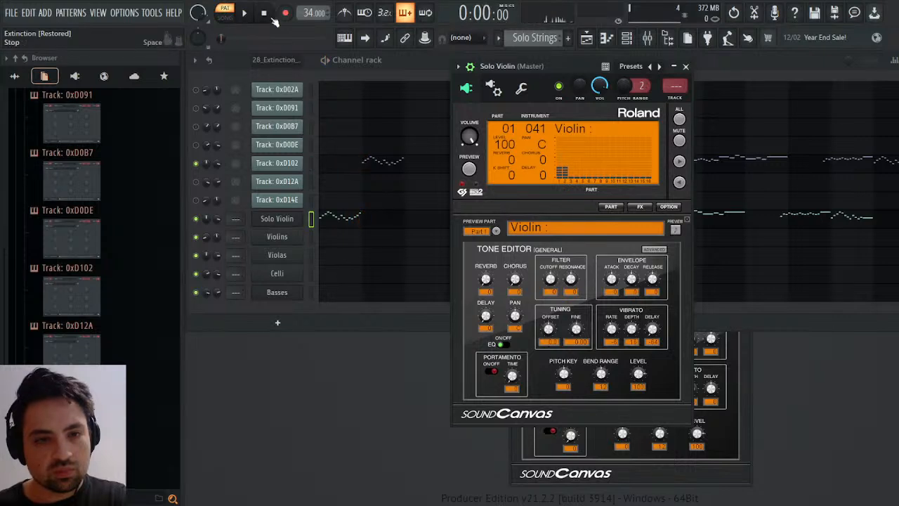
{"action": "left_click", "coordinate": [250, 14]}
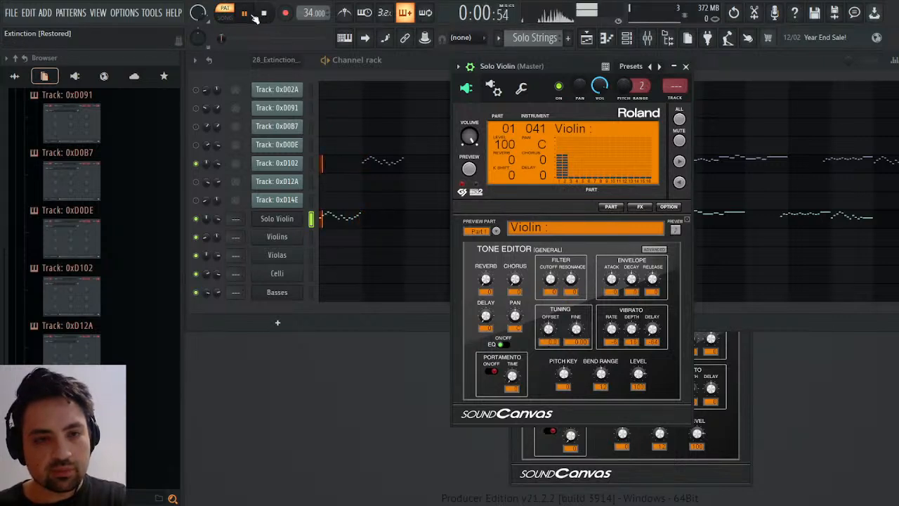
{"action": "left_click", "coordinate": [277, 219]}
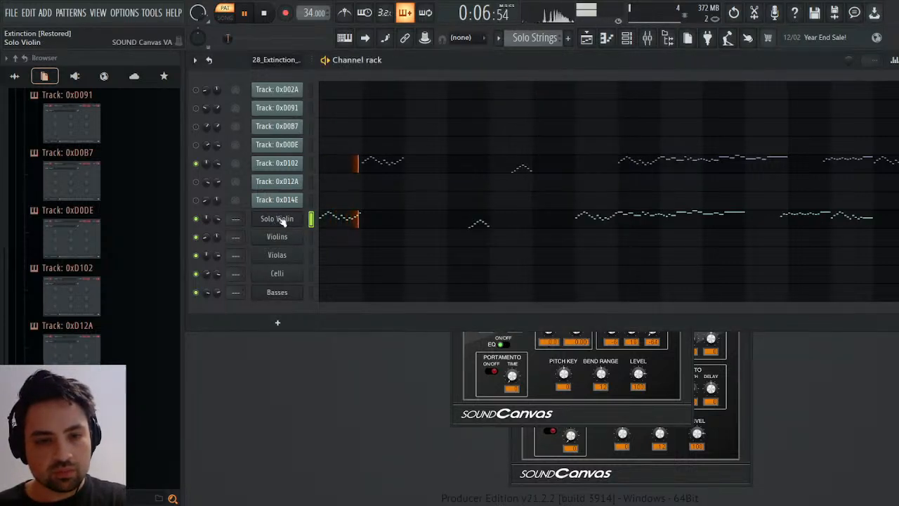
{"action": "key", "text": "space"}
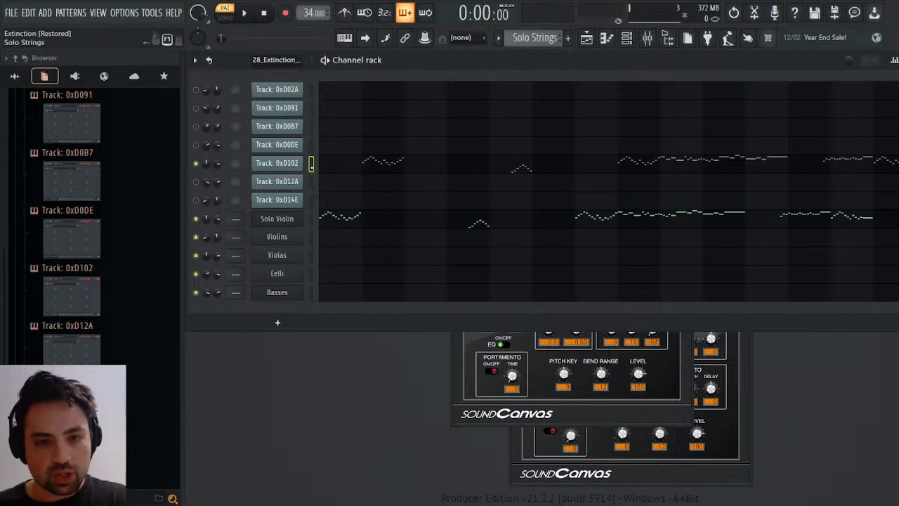
Cut Track: 0xD102's notes from the Solo Strings pattern and play the Solo Violin alone.
{"action": "key", "text": "ctrl+x"}
{"action": "key", "text": "space"}
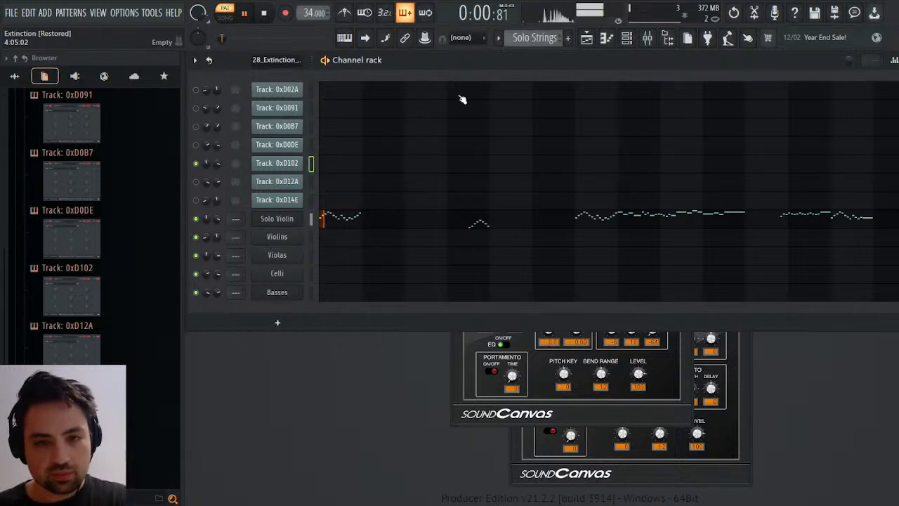
{"action": "key", "text": "space"}
Review the full arrangement of the Violins, Solo Strings, Violas and Bass+Celli clips and select the 28_Extinction_VGMTrans pattern.
{"action": "left_click", "coordinate": [586, 38]}
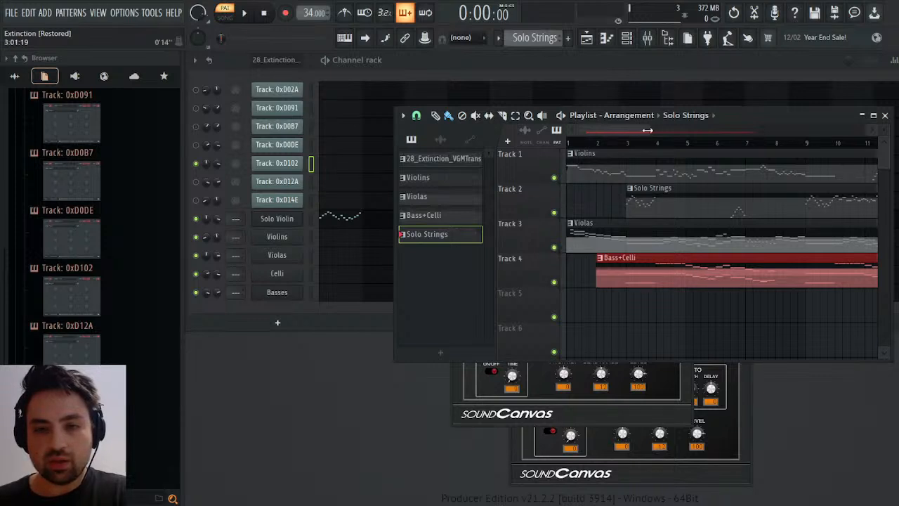
{"action": "left_click_drag", "start_coordinate": [647, 130], "coordinate": [789, 148]}
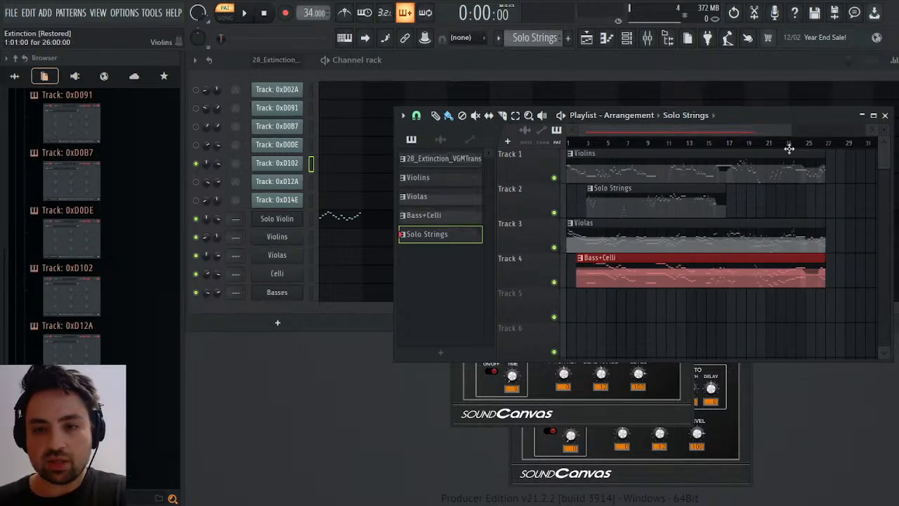
{"action": "left_click", "coordinate": [884, 115]}
{"action": "scroll", "coordinate": [541, 44], "scroll_direction": "up", "scroll_amount": 2}
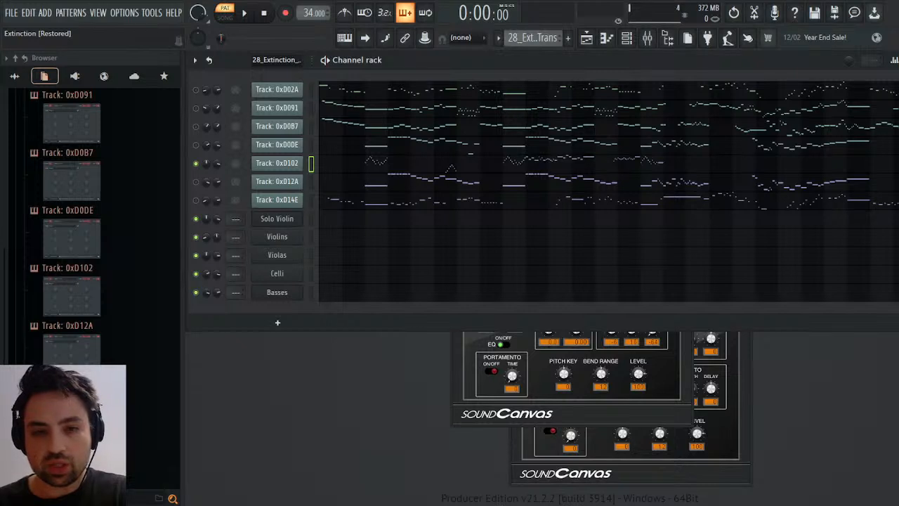
{"action": "left_click", "coordinate": [587, 38]}
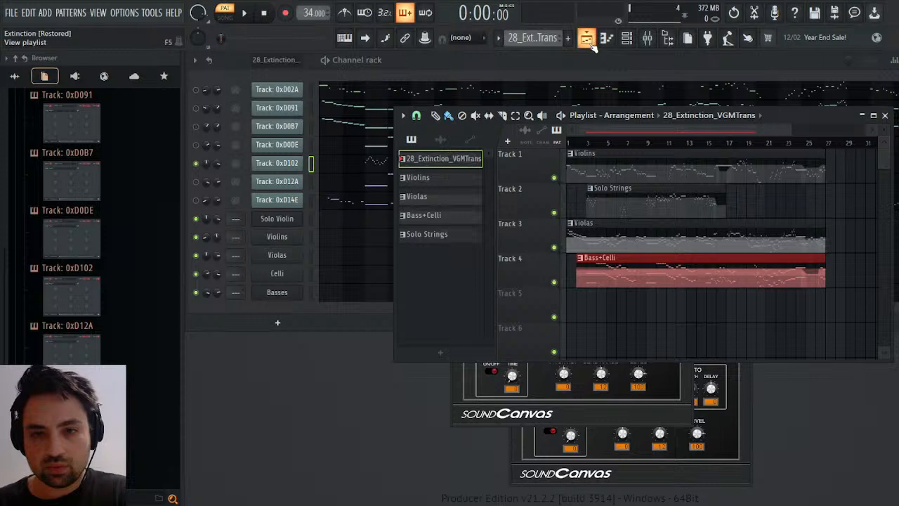
{"action": "left_click", "coordinate": [587, 39]}
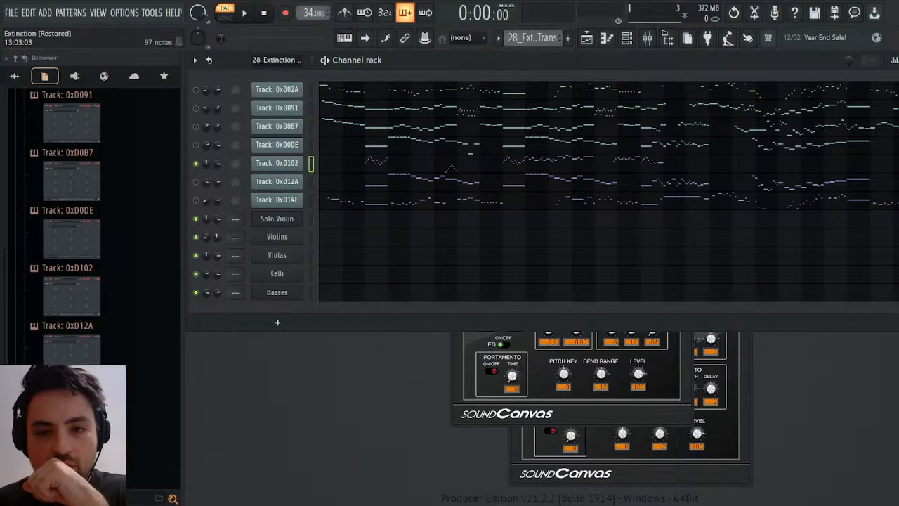
Add the 28 Extinction.mp3 recording to playlist Track 5 at bar 1 and normalize it.
{"action": "left_click", "coordinate": [587, 37]}
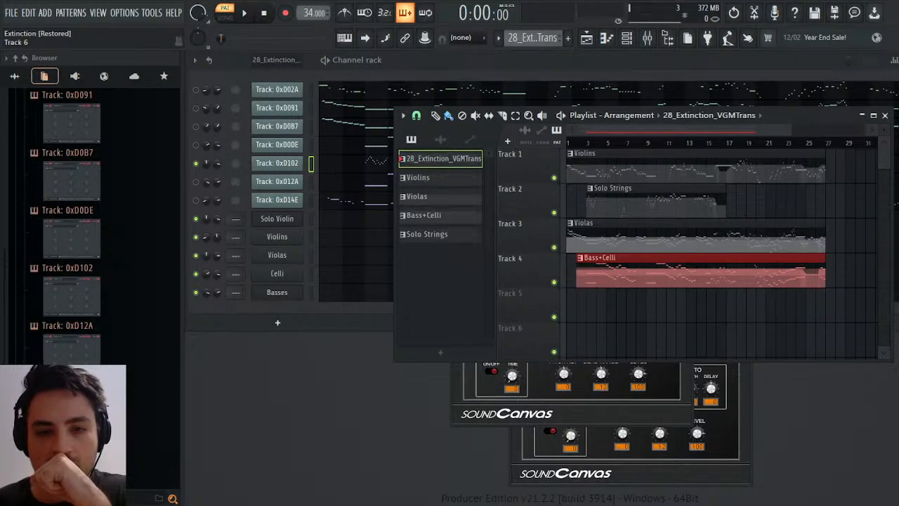
{"action": "left_click_drag", "start_coordinate": [898, 305], "coordinate": [601, 302]}
{"action": "double_click", "coordinate": [658, 300]}
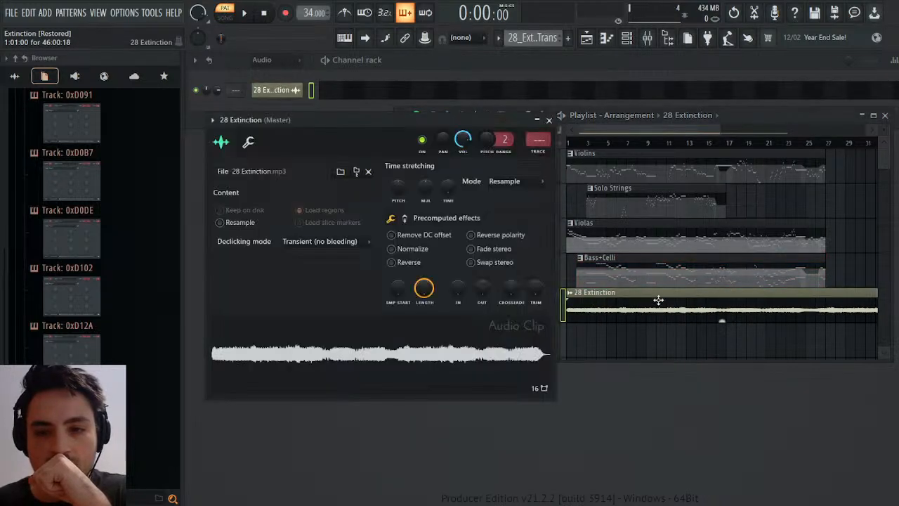
{"action": "left_click", "coordinate": [401, 249]}
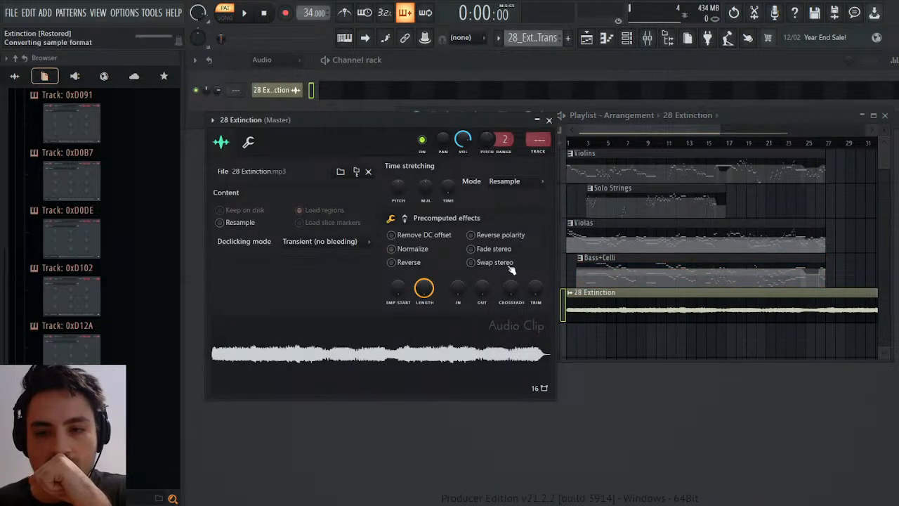
Solo playlist Track 5 and play the 28 Extinction recording from bar 25.
{"action": "left_click", "coordinate": [562, 283]}
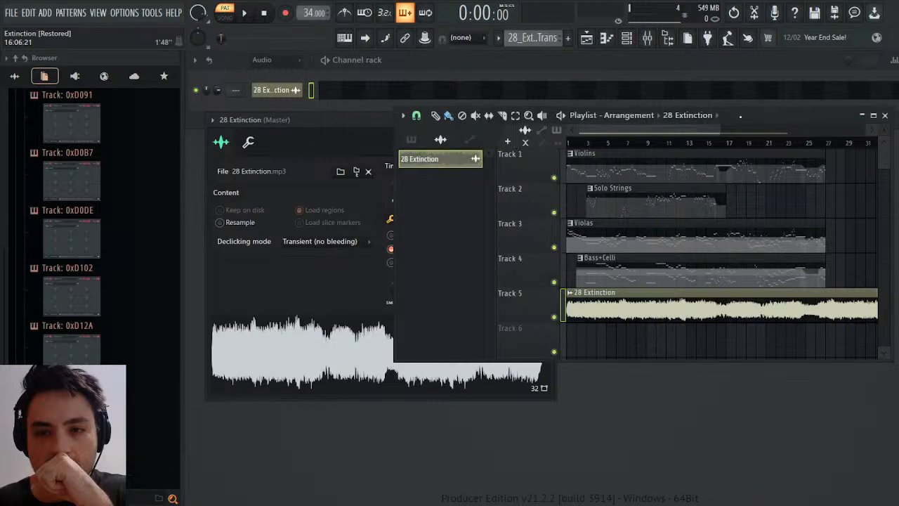
{"action": "right_click", "coordinate": [556, 320]}
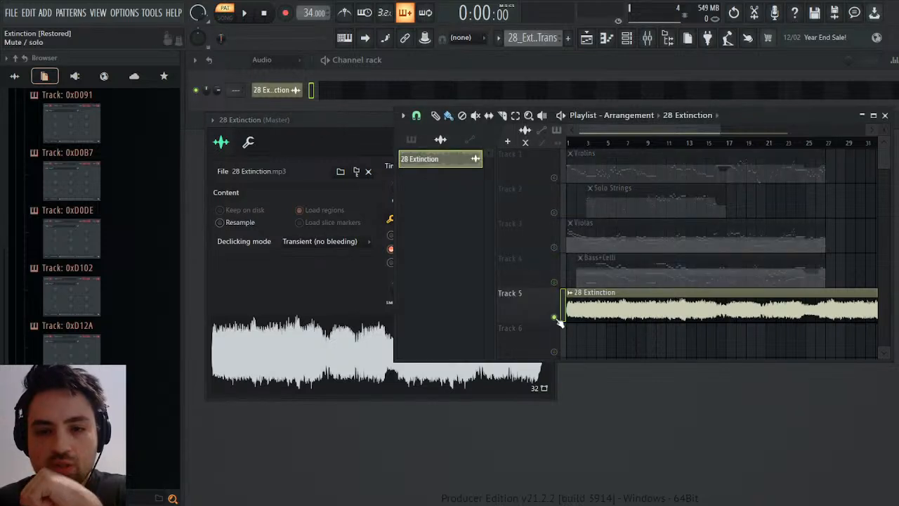
{"action": "left_click", "coordinate": [821, 142]}
{"action": "left_click", "coordinate": [811, 142]}
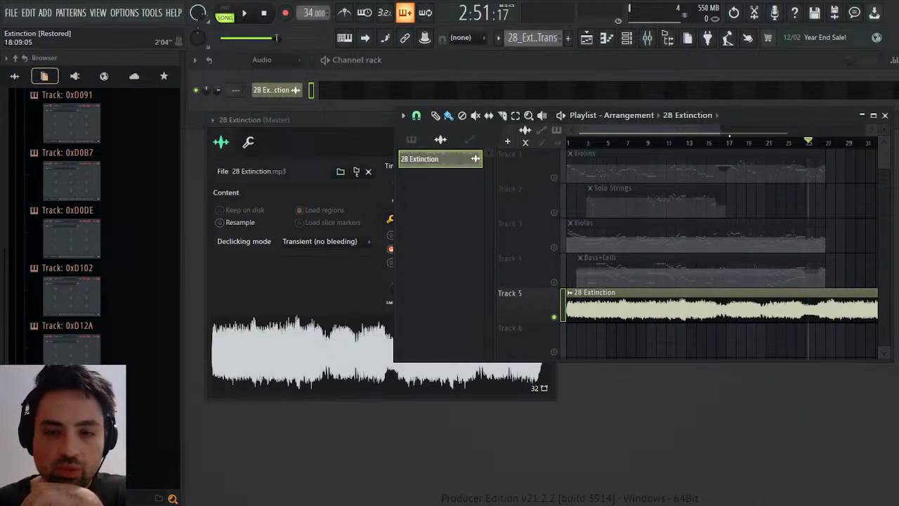
{"action": "key", "text": "space"}
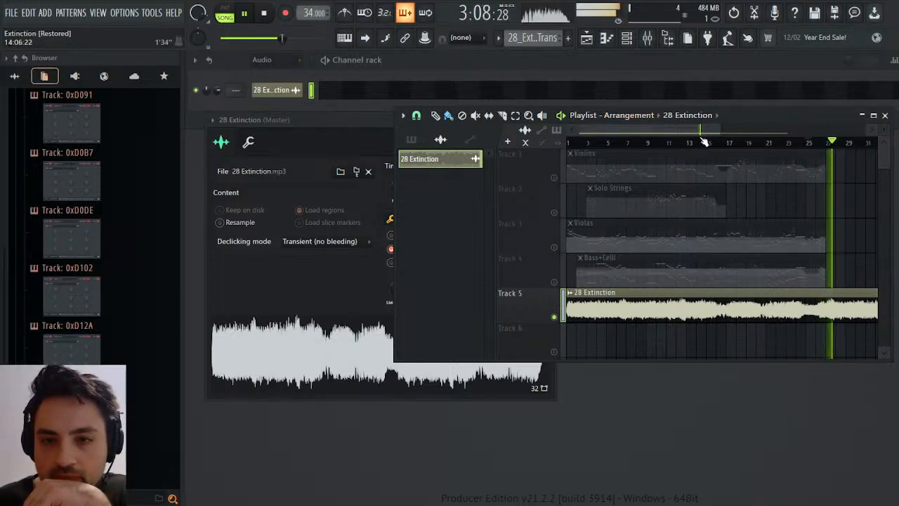
Replay the recording from bar 27 several times and compare it with the passages from bars 15, 9, 12 and 6.
{"action": "left_click", "coordinate": [828, 143]}
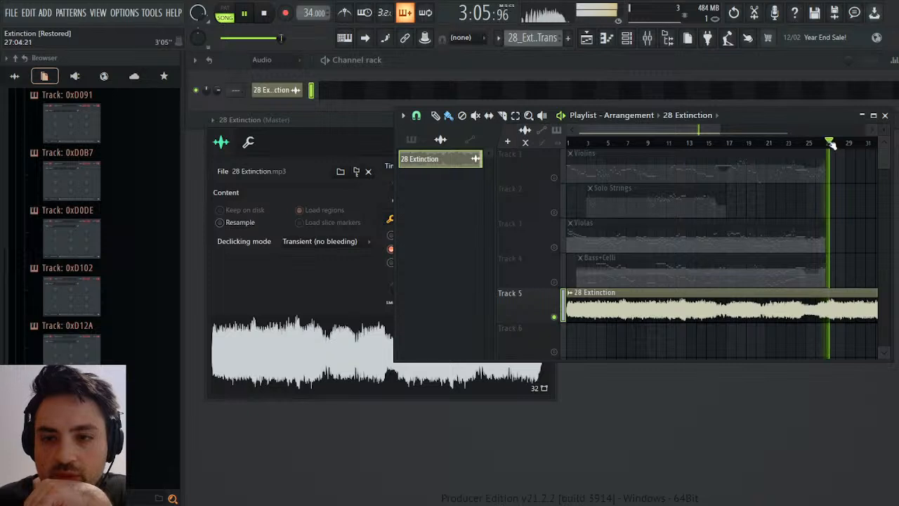
{"action": "left_click", "coordinate": [829, 143]}
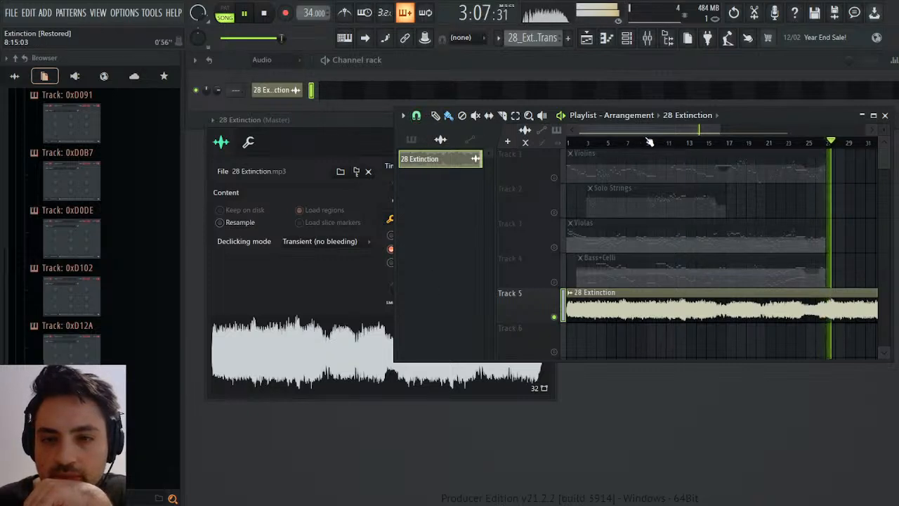
{"action": "left_click", "coordinate": [829, 143]}
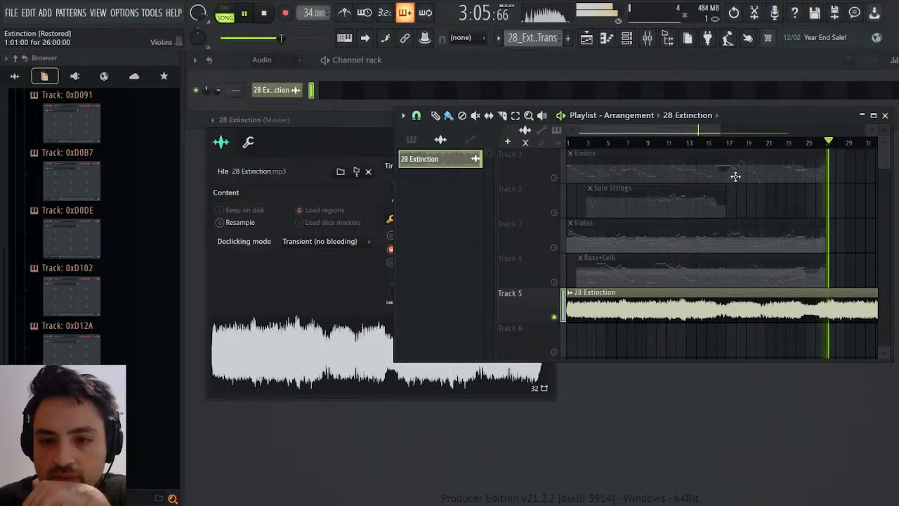
{"action": "left_click", "coordinate": [707, 143]}
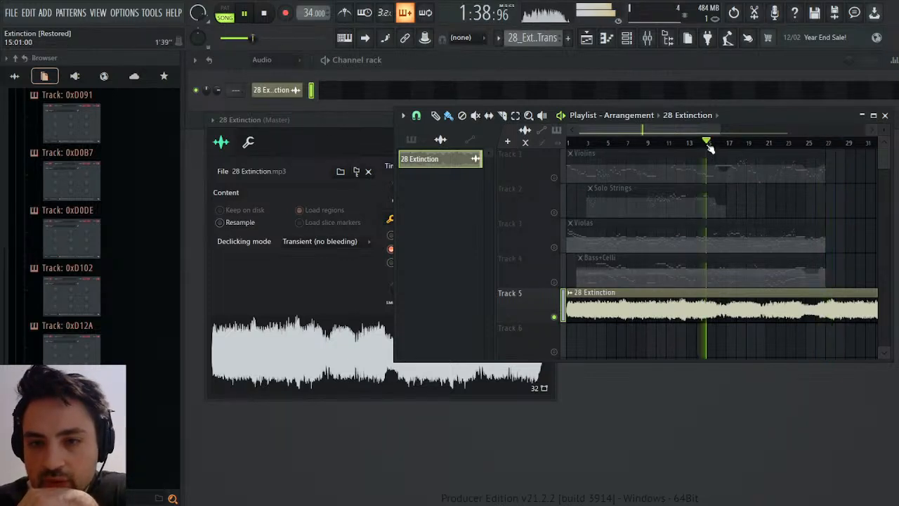
{"action": "left_click", "coordinate": [646, 143]}
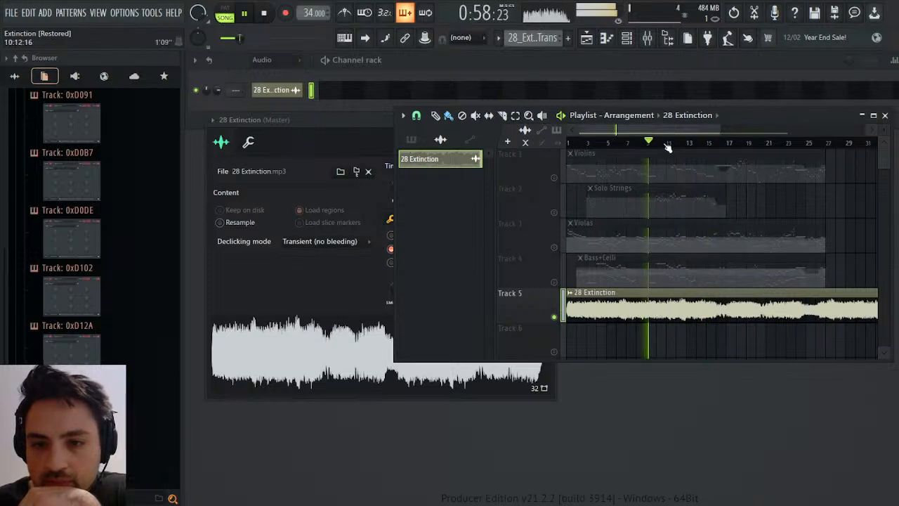
{"action": "left_click", "coordinate": [677, 142]}
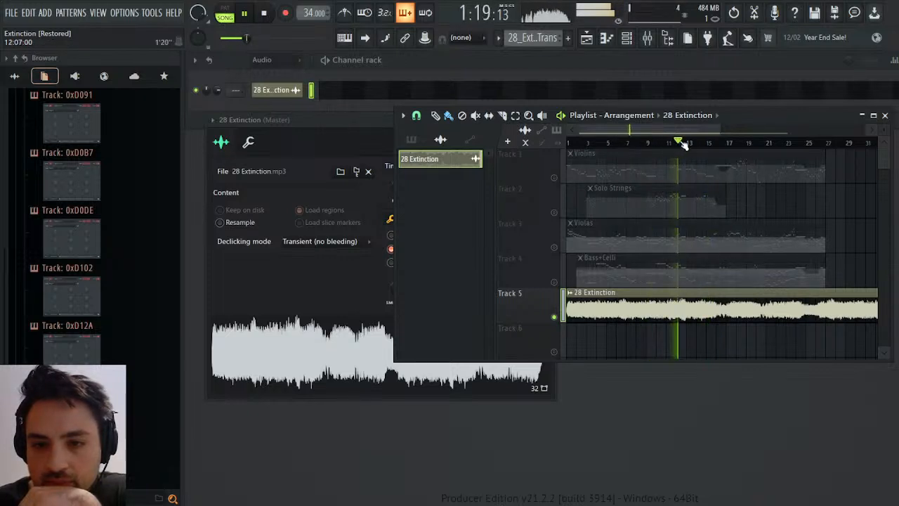
{"action": "left_click", "coordinate": [622, 144]}
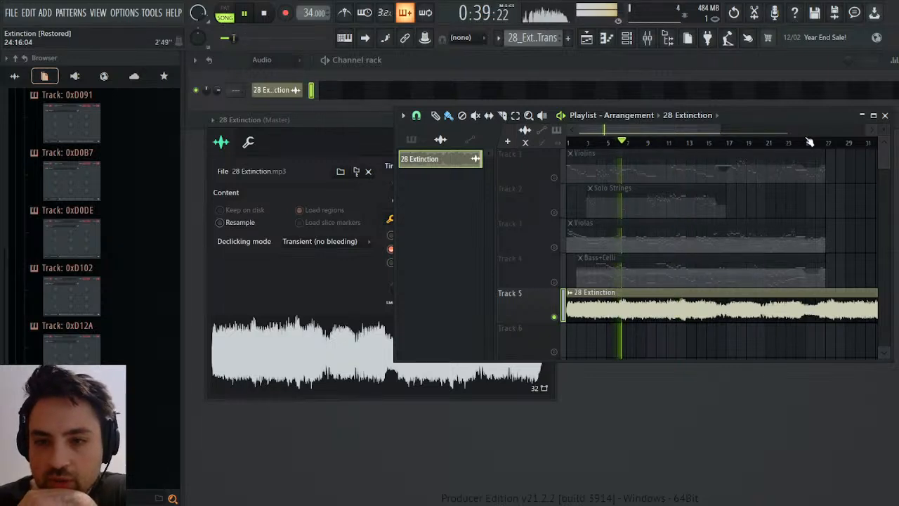
Compare the recording's passage at bar 27 with the passages from bars 6 and 12 by alternating playback between them.
{"action": "left_click", "coordinate": [828, 144]}
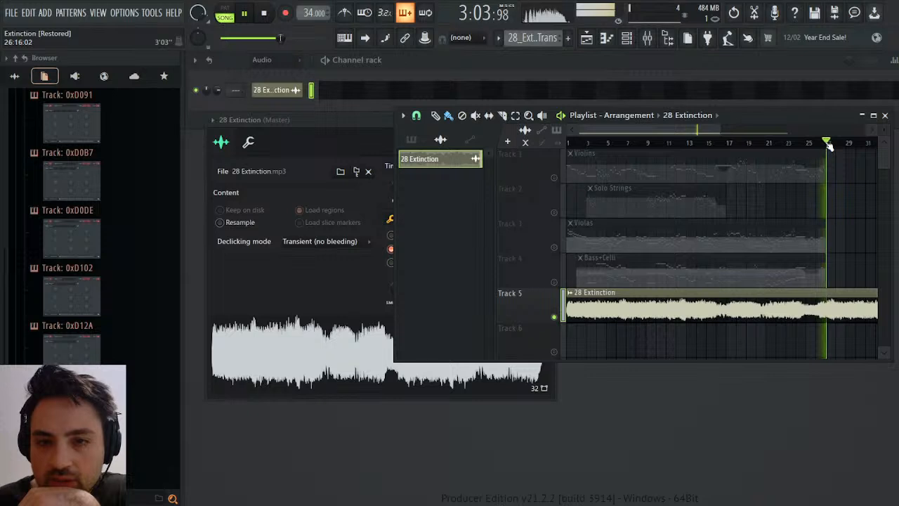
{"action": "left_click", "coordinate": [620, 144]}
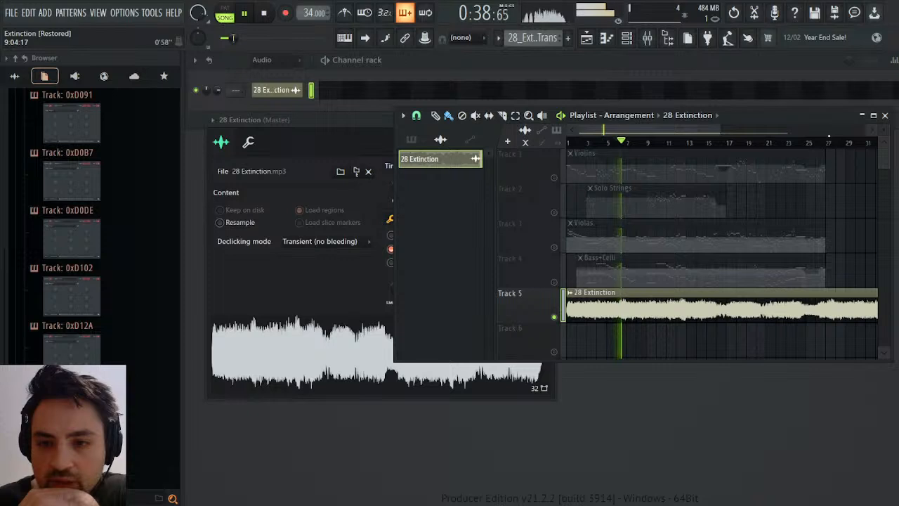
{"action": "left_click", "coordinate": [828, 144]}
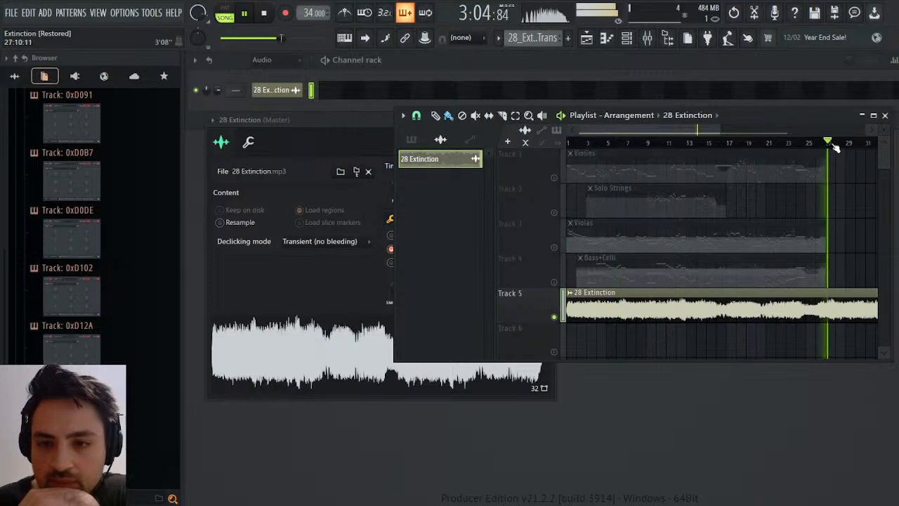
{"action": "left_click", "coordinate": [678, 144]}
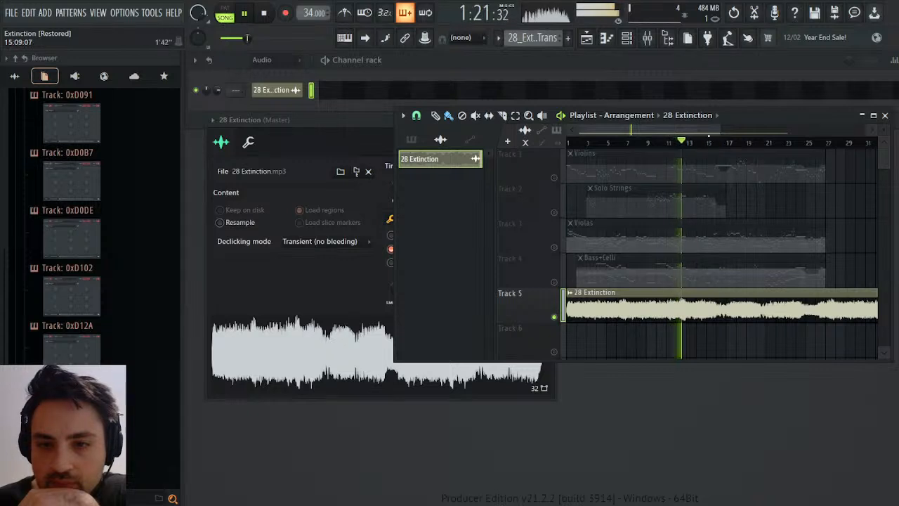
Sample the recording's passages from bars 15, 17, 20 and 23, and stop playback.
{"action": "left_click", "coordinate": [705, 143]}
{"action": "left_click", "coordinate": [724, 144]}
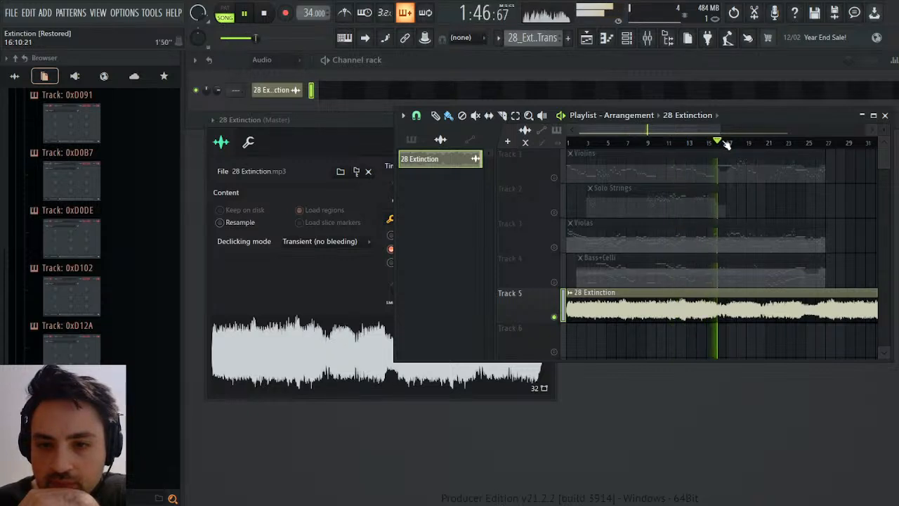
{"action": "left_click", "coordinate": [735, 142]}
{"action": "left_click", "coordinate": [728, 143]}
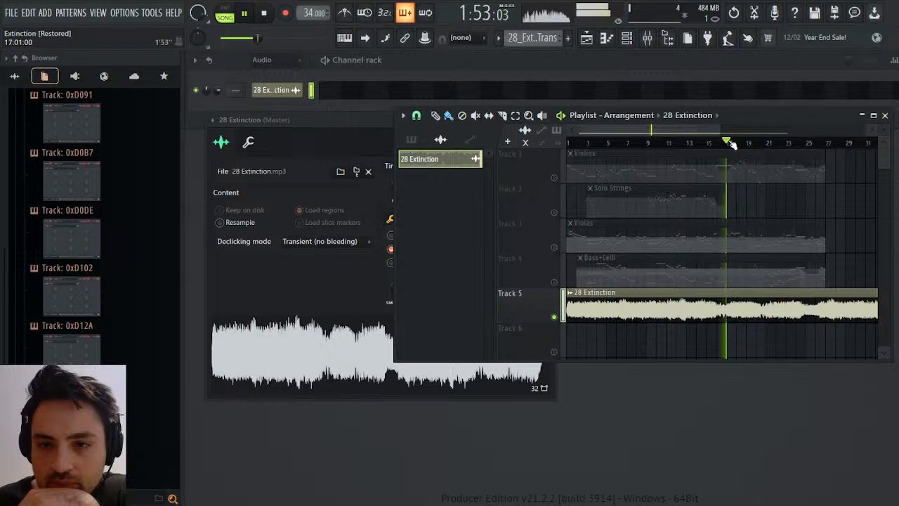
{"action": "left_click", "coordinate": [757, 142]}
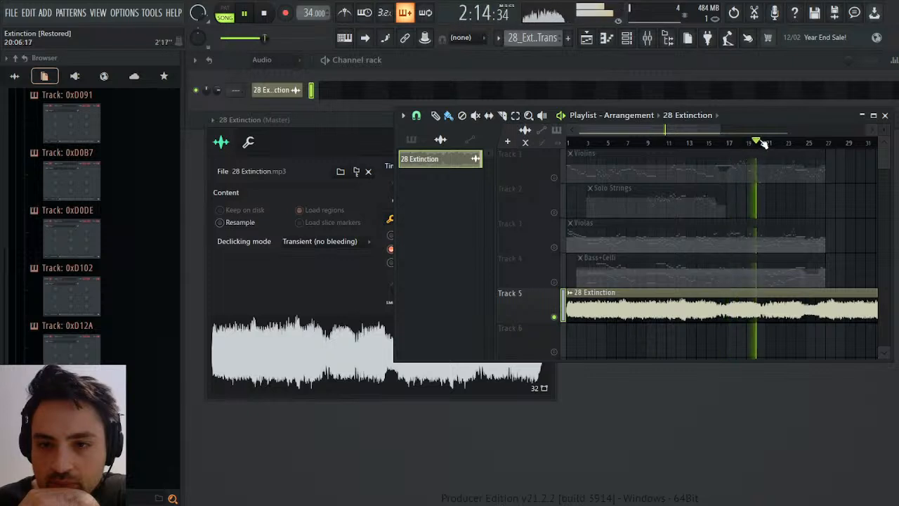
{"action": "left_click", "coordinate": [796, 142]}
{"action": "left_click", "coordinate": [786, 142]}
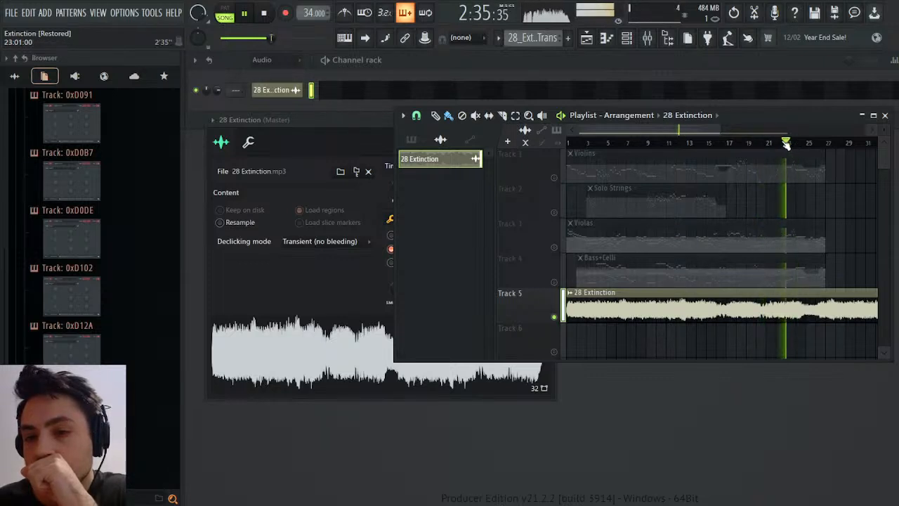
{"action": "key", "text": "space"}
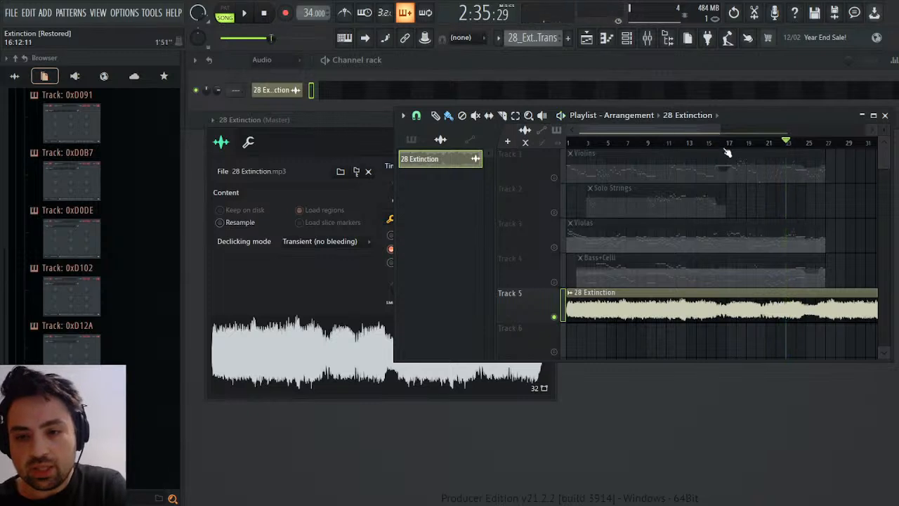
Check the end of the recording's clip and listen to the transition from bars 26 and 27, and stop playback.
{"action": "left_click", "coordinate": [827, 143]}
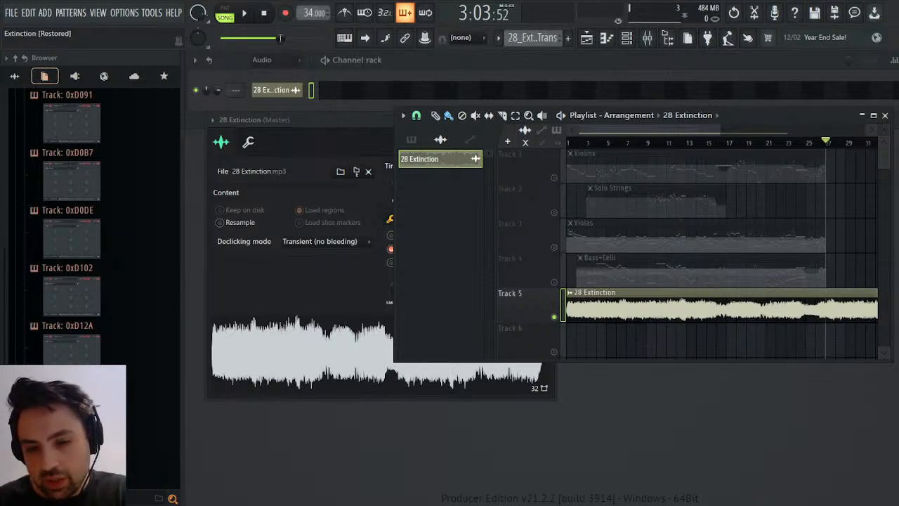
{"action": "left_click_drag", "start_coordinate": [693, 130], "coordinate": [772, 130]}
{"action": "key", "text": "space"}
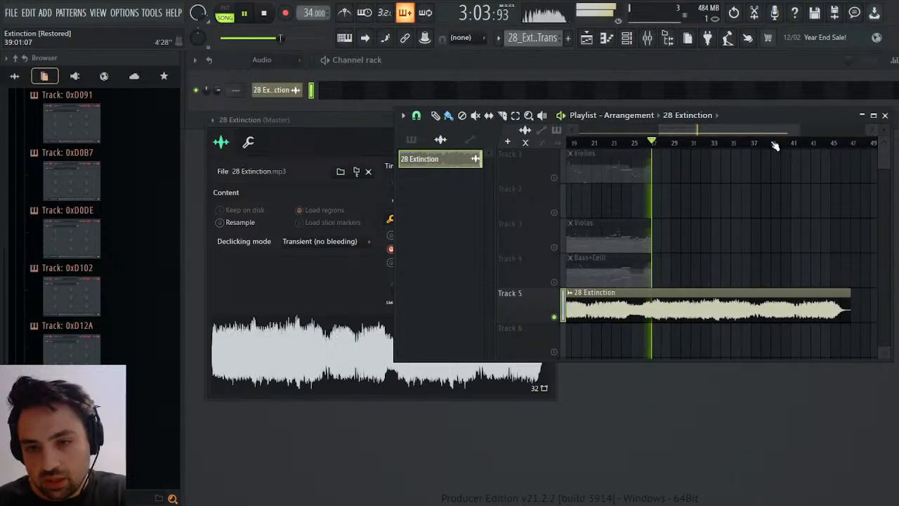
{"action": "key", "text": "space"}
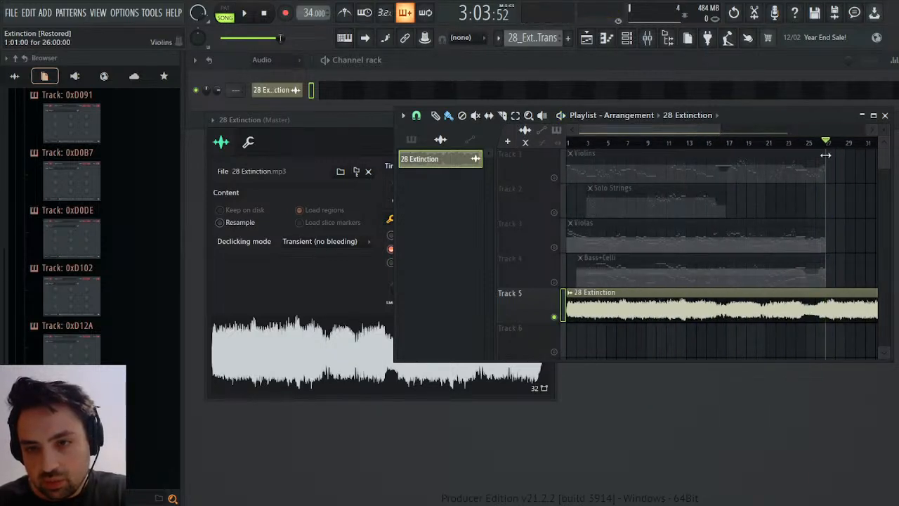
{"action": "left_click", "coordinate": [817, 143]}
{"action": "key", "text": "space"}
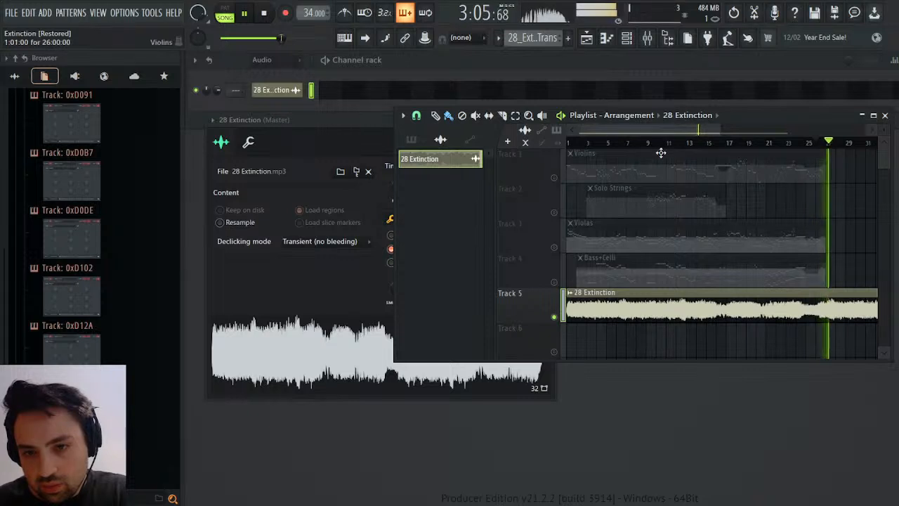
{"action": "key", "text": "space"}
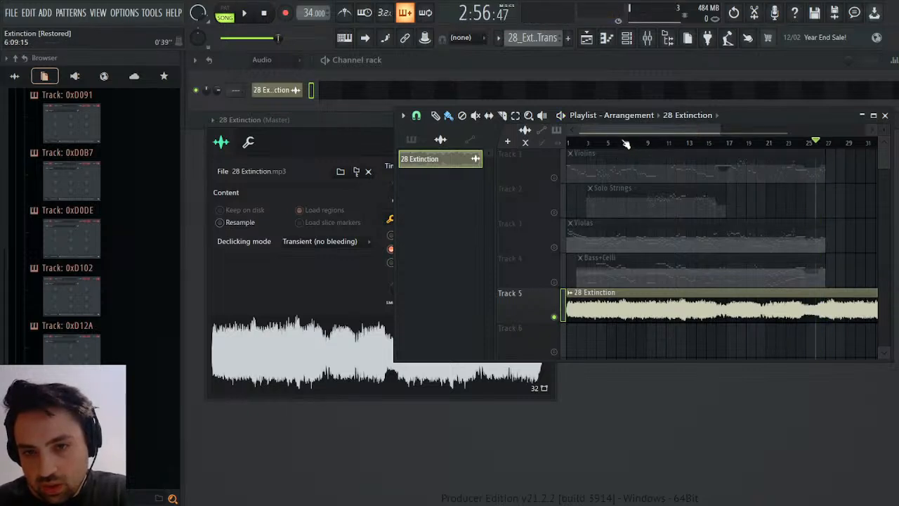
Play the recording from bar 6 and directly compare it with bar 27, and stop playback.
{"action": "left_click", "coordinate": [623, 143]}
{"action": "key", "text": "space"}
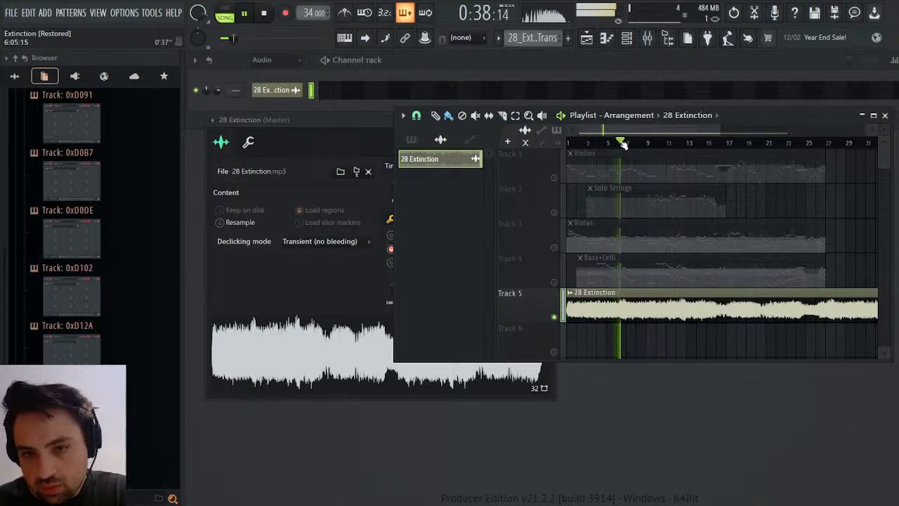
{"action": "left_click", "coordinate": [827, 143]}
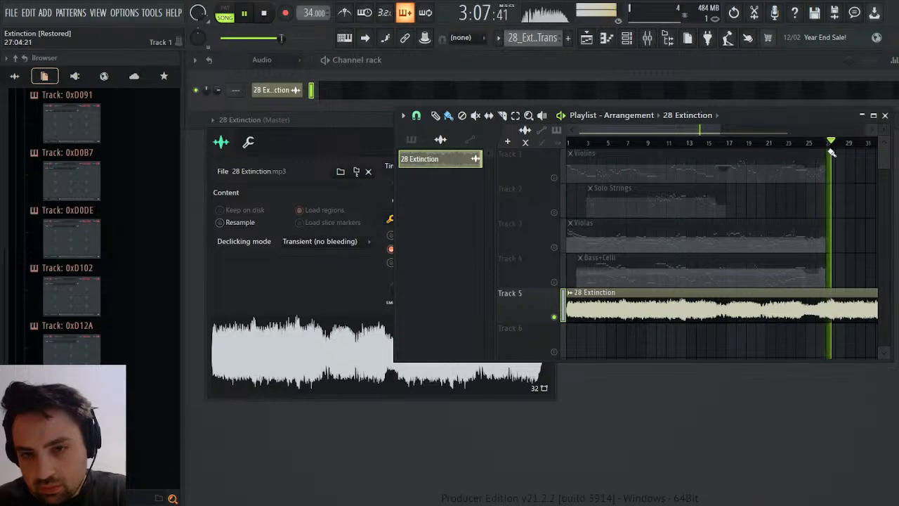
{"action": "key", "text": "space"}
Slice the Violins, Solo Strings, Violas and Bass+Celli clips on Tracks 1 to 4 at bar 6.
{"action": "left_click", "coordinate": [626, 145]}
{"action": "left_click", "coordinate": [616, 145]}
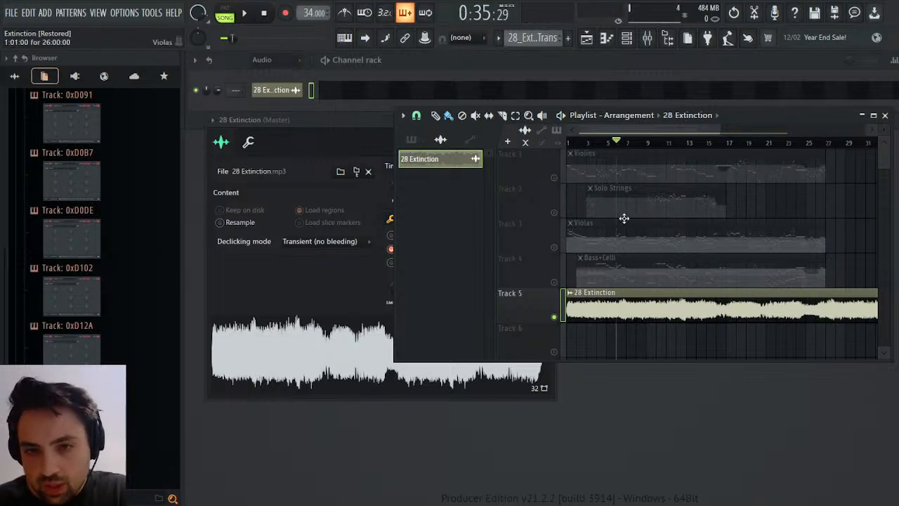
{"action": "left_click", "coordinate": [502, 115]}
{"action": "left_click_drag", "start_coordinate": [620, 159], "coordinate": [624, 290]}
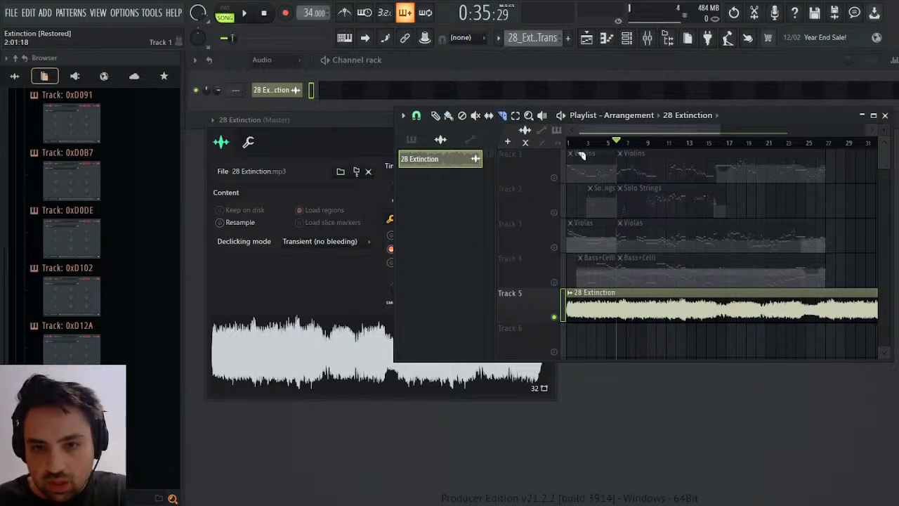
Duplicate the four string clip sections from bar 6 onward so the copies start at bar 27, and clear the selection.
{"action": "left_click", "coordinate": [515, 115]}
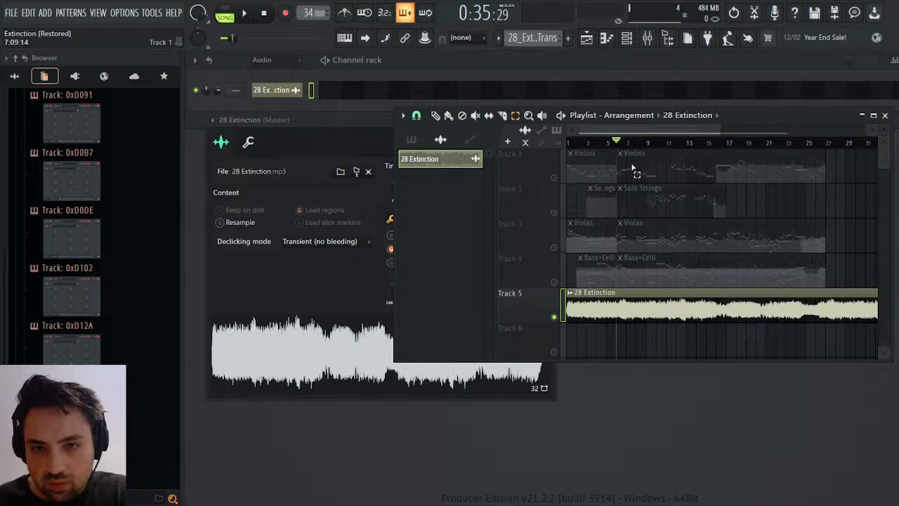
{"action": "left_click_drag", "start_coordinate": [632, 168], "coordinate": [860, 284]}
{"action": "key", "text": "ctrl+b"}
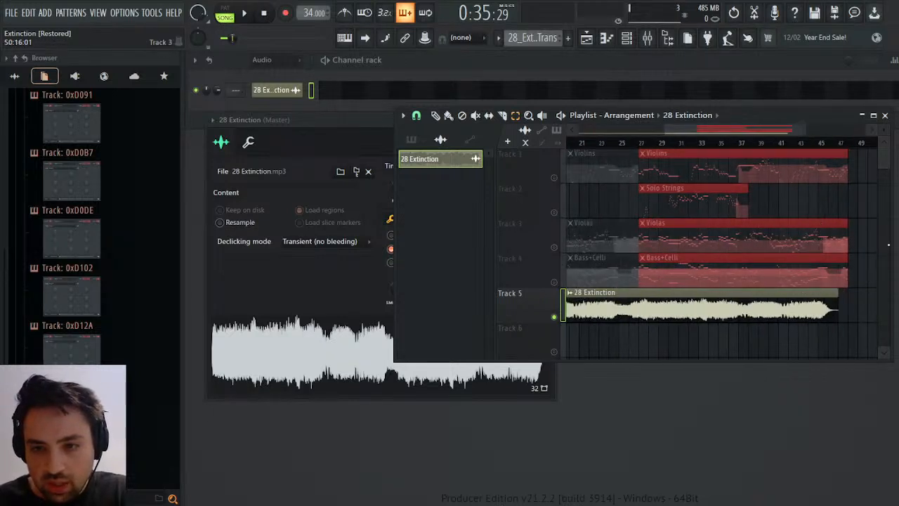
{"action": "left_click", "coordinate": [873, 250]}
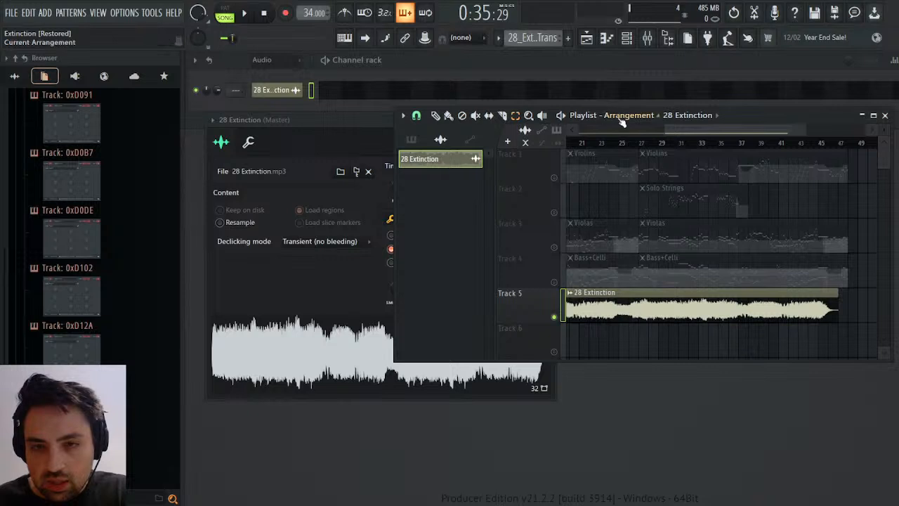
Maximize the playlist on the section from bar 27 onward and unsolo Track 5.
{"action": "left_click_drag", "start_coordinate": [665, 131], "coordinate": [697, 130]}
{"action": "double_click", "coordinate": [760, 115]}
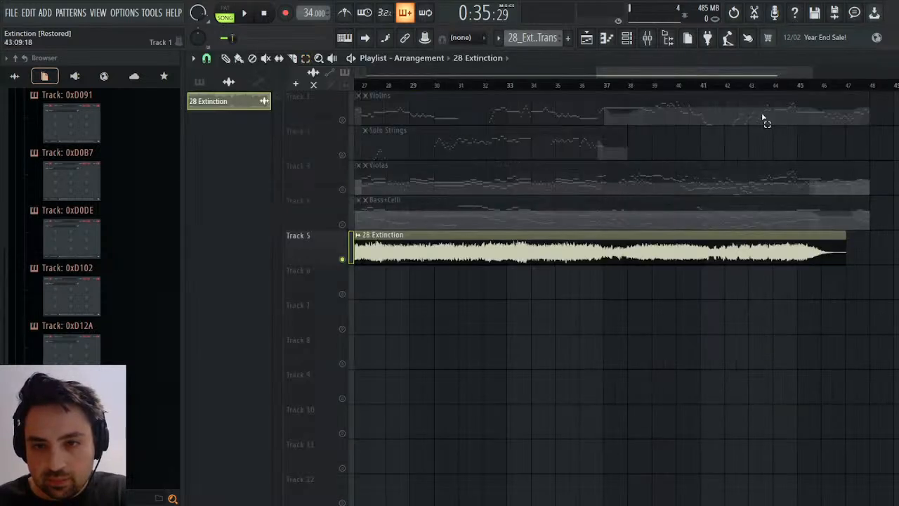
{"action": "right_click", "coordinate": [342, 257]}
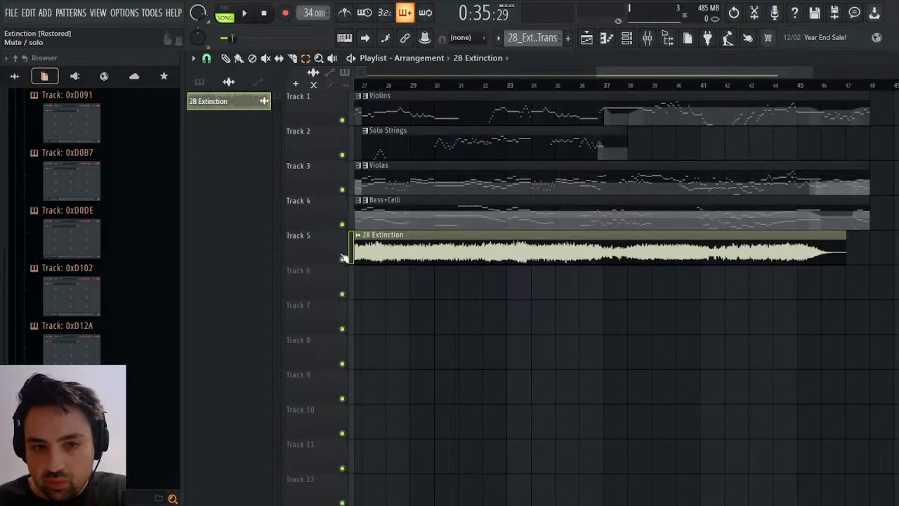
{"action": "left_click", "coordinate": [406, 253]}
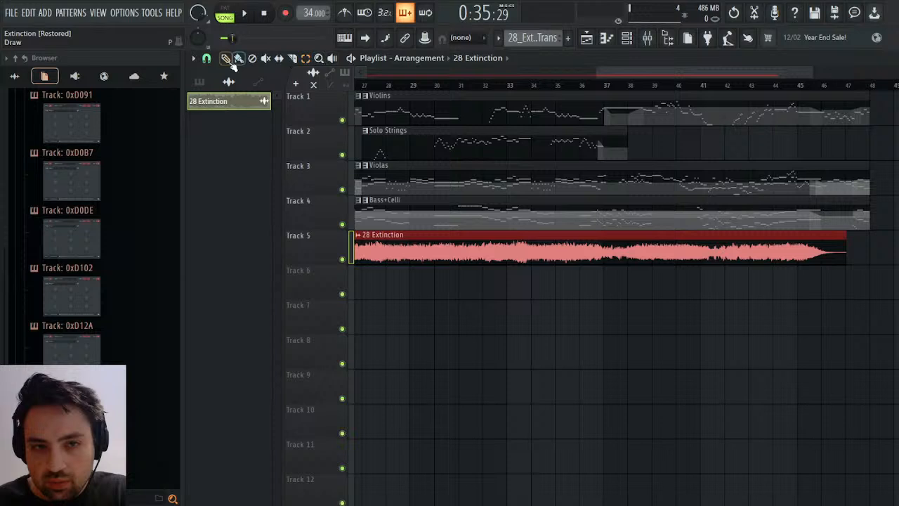
Mute the recording on Track 5 and play the string arrangement from bar 45.
{"action": "left_click", "coordinate": [350, 259]}
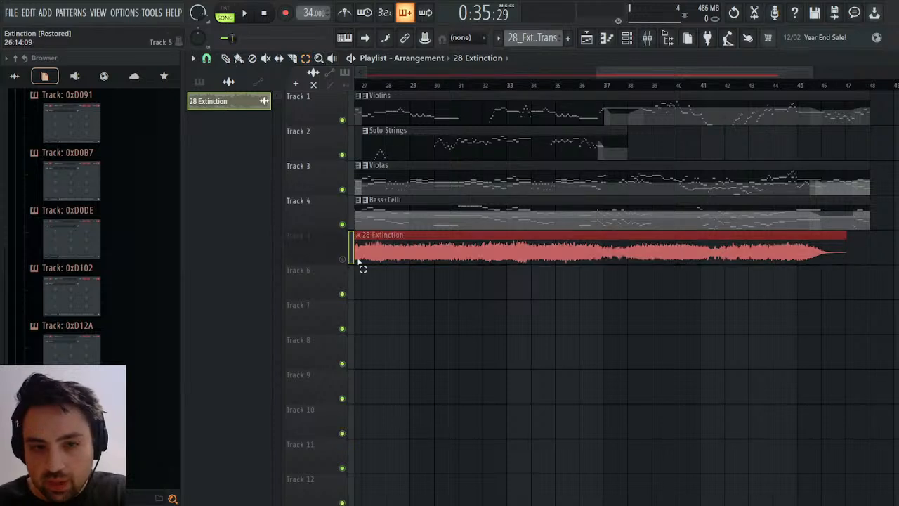
{"action": "key", "text": "space"}
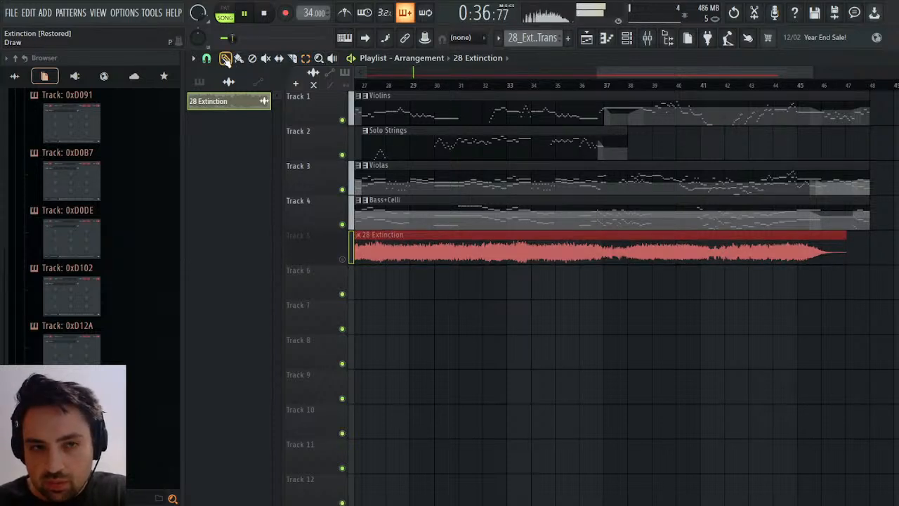
{"action": "left_click", "coordinate": [802, 84]}
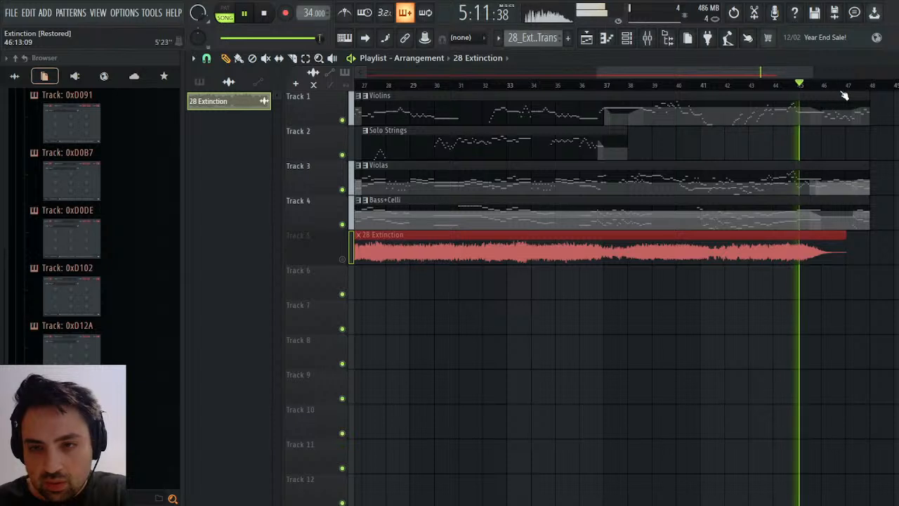
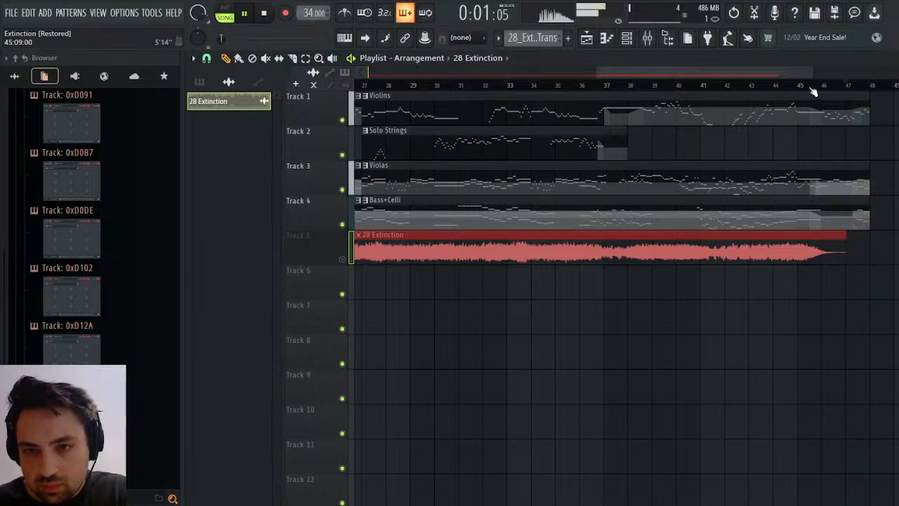
Play the ending of the string arrangement from around bar 45 to just past bar 47.
{"action": "left_click", "coordinate": [836, 88]}
{"action": "left_click", "coordinate": [854, 89]}
{"action": "left_click", "coordinate": [861, 90]}
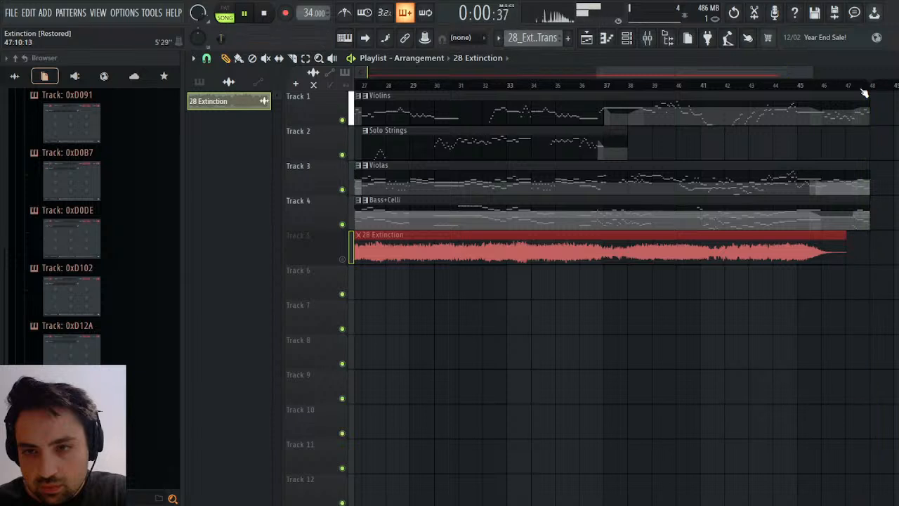
{"action": "left_click", "coordinate": [842, 89]}
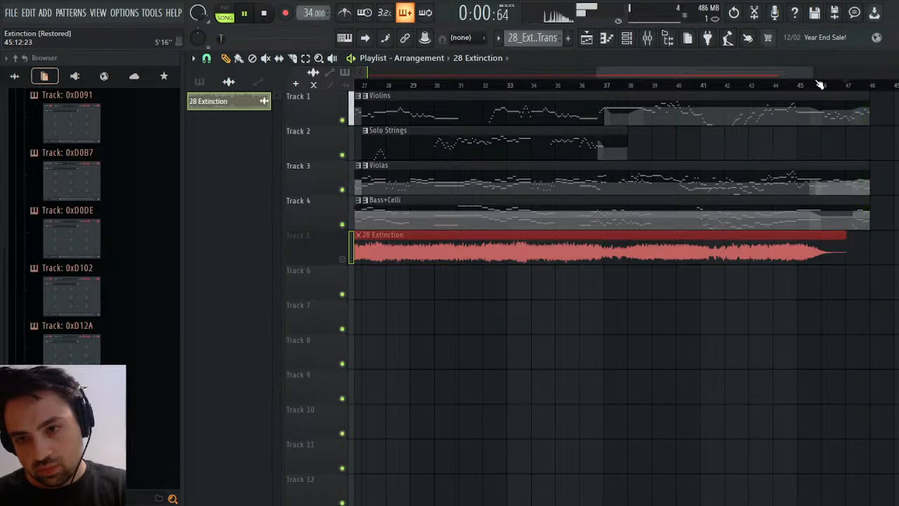
{"action": "key", "text": "space"}
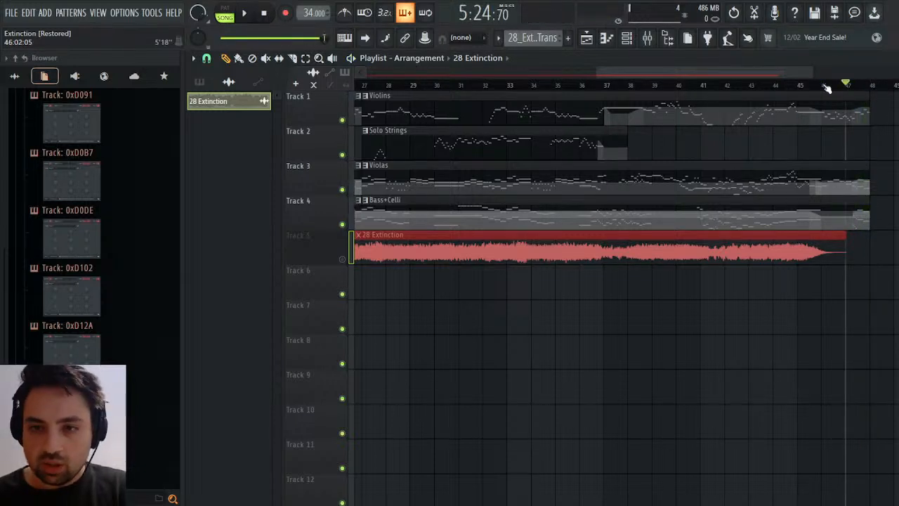
{"action": "left_click", "coordinate": [793, 92]}
{"action": "left_click", "coordinate": [796, 86]}
{"action": "key", "text": "space"}
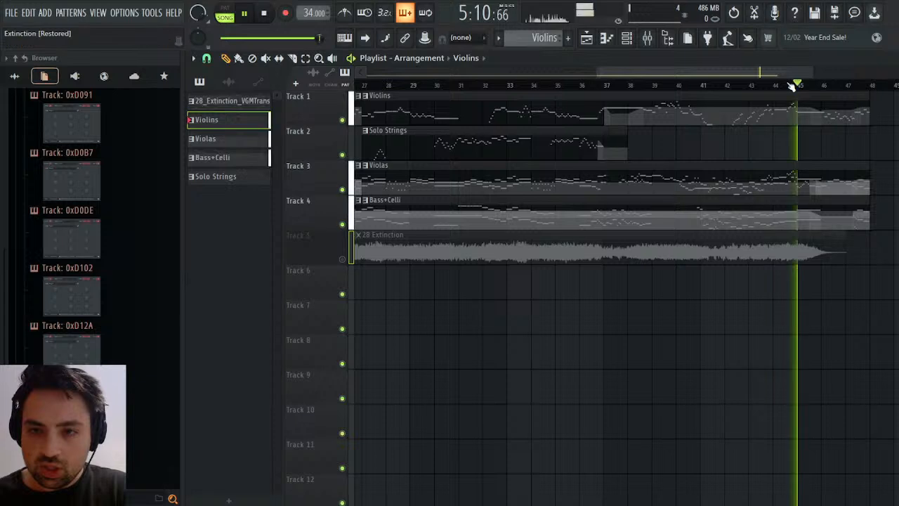
{"action": "left_click", "coordinate": [781, 86]}
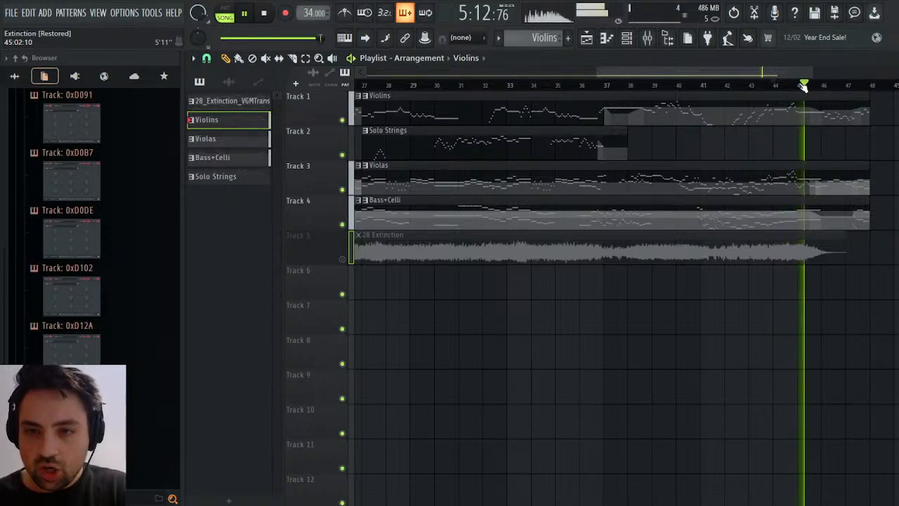
{"action": "scroll", "coordinate": [804, 88], "scroll_direction": "right", "scroll_amount": 3}
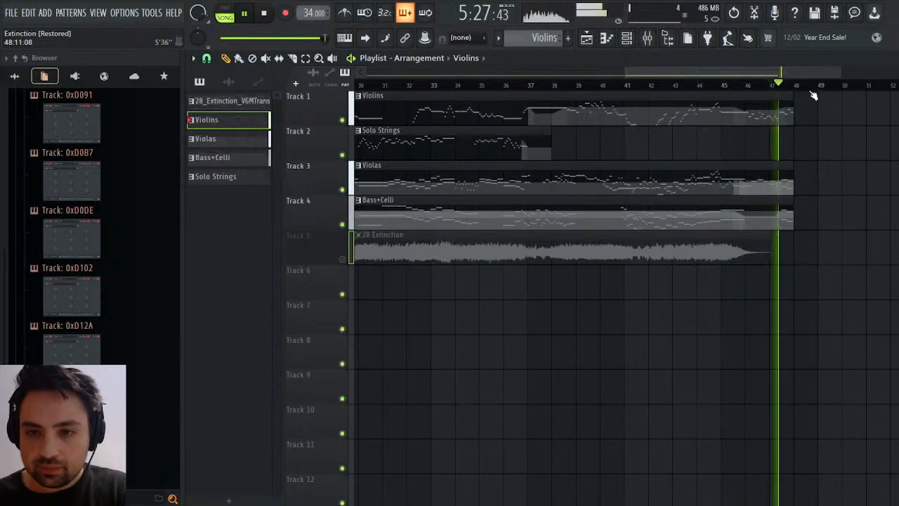
Stop playback, make Bass+Celli the current pattern, close the playlist and audio clip settings, and open the Celli channel's piano roll.
{"action": "left_click", "coordinate": [783, 222]}
{"action": "key", "text": "space"}
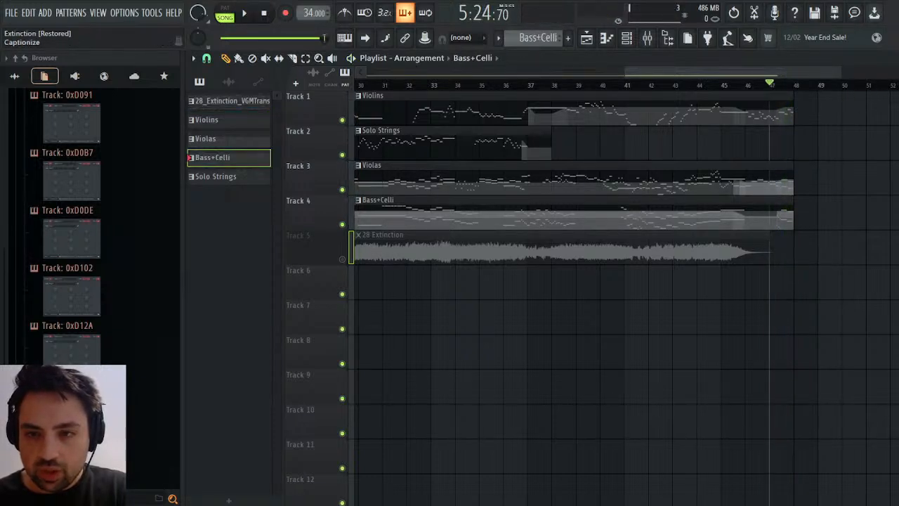
{"action": "left_click", "coordinate": [894, 59]}
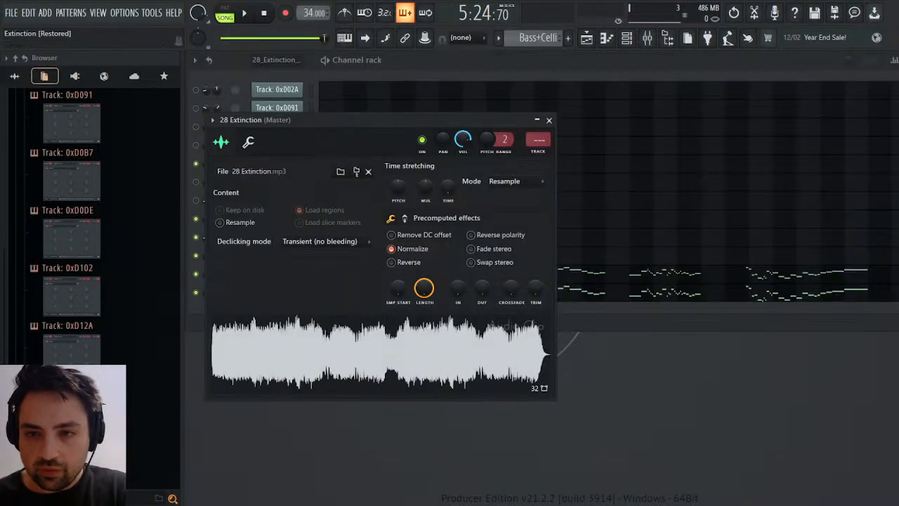
{"action": "left_click", "coordinate": [547, 121]}
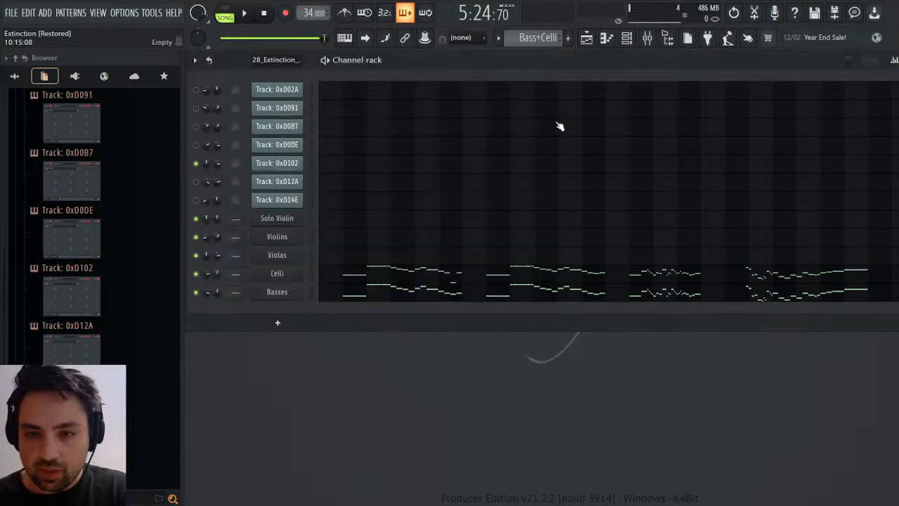
{"action": "left_click", "coordinate": [888, 274]}
{"action": "left_click_drag", "start_coordinate": [344, 72], "coordinate": [543, 72]}
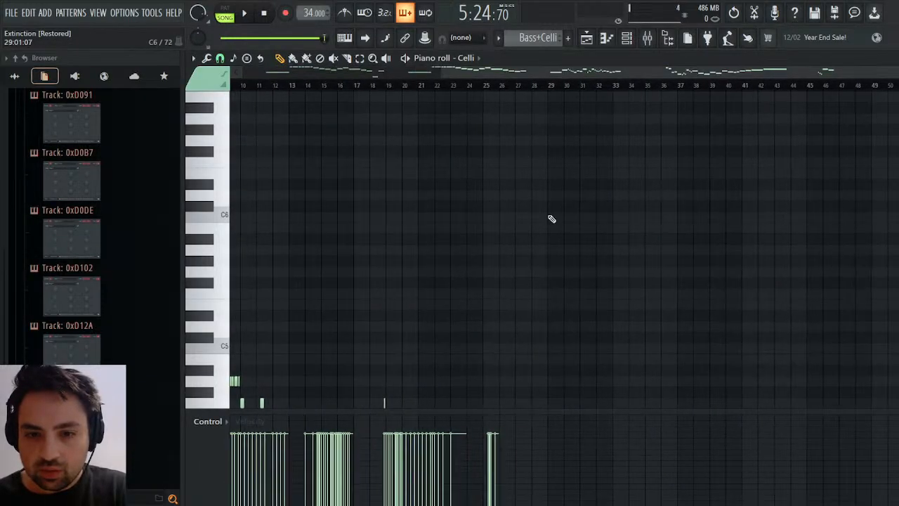
Examine the Celli notes up to bar 26 and audition the E4 and D4 pitches.
{"action": "scroll", "coordinate": [615, 306], "scroll_direction": "down", "scroll_amount": 7}
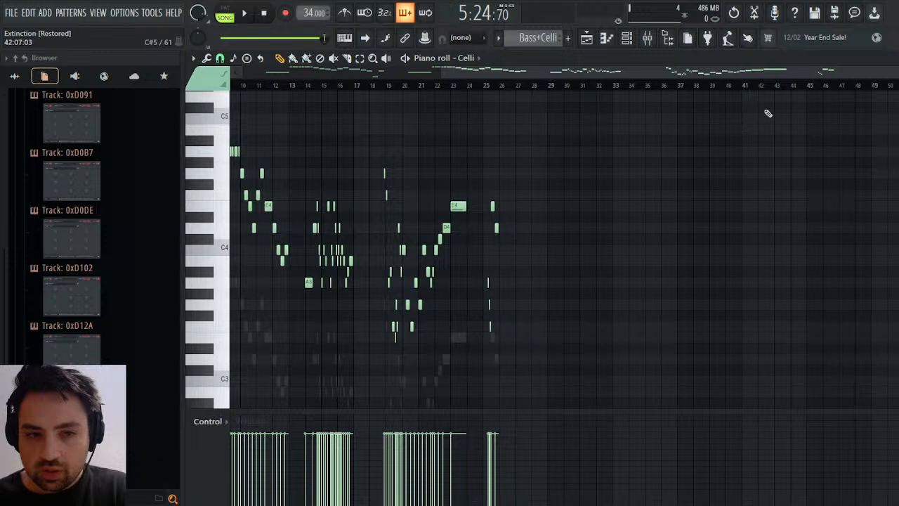
{"action": "left_click_drag", "start_coordinate": [699, 71], "coordinate": [324, 78]}
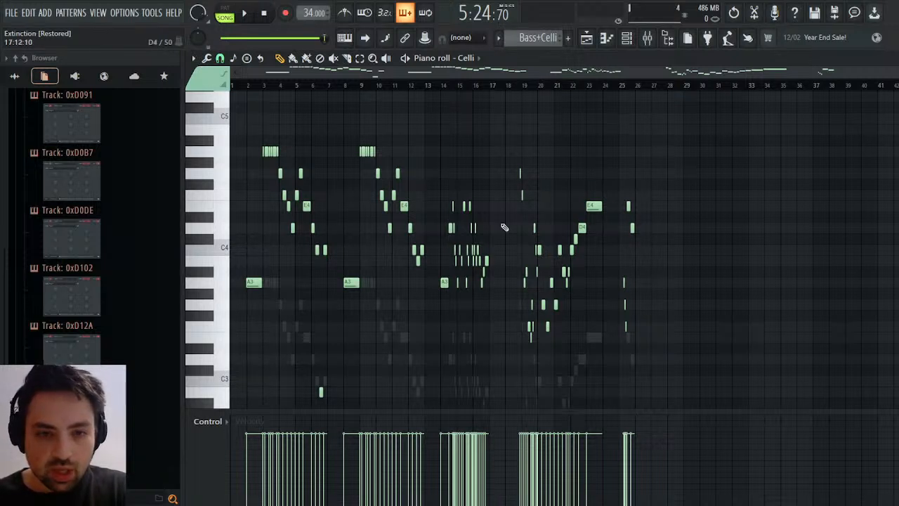
{"action": "left_click", "coordinate": [225, 230]}
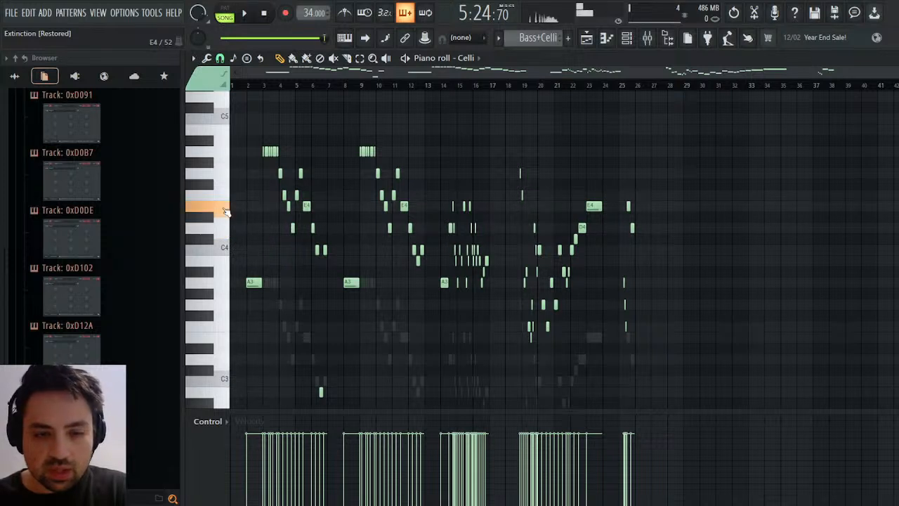
{"action": "left_click", "coordinate": [226, 228]}
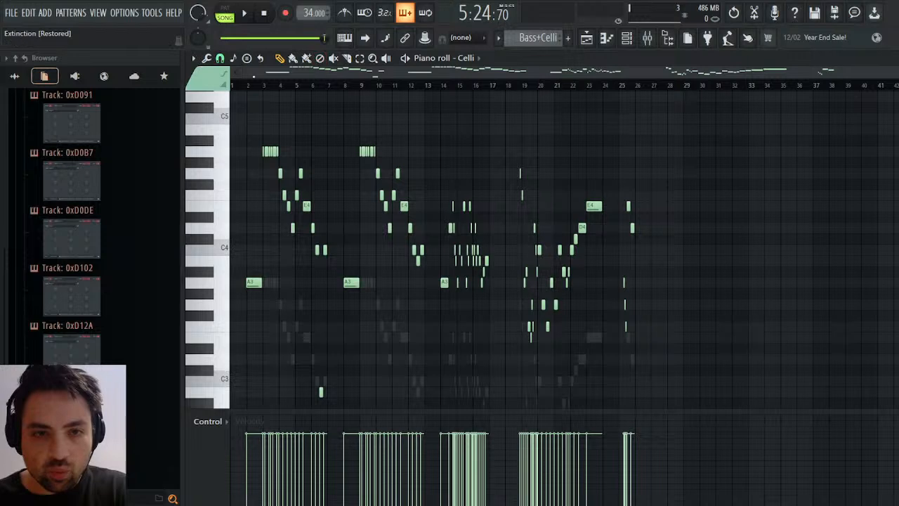
{"action": "left_click_drag", "start_coordinate": [240, 73], "coordinate": [729, 101]}
{"action": "scroll", "coordinate": [829, 214], "scroll_direction": "up", "scroll_amount": 6}
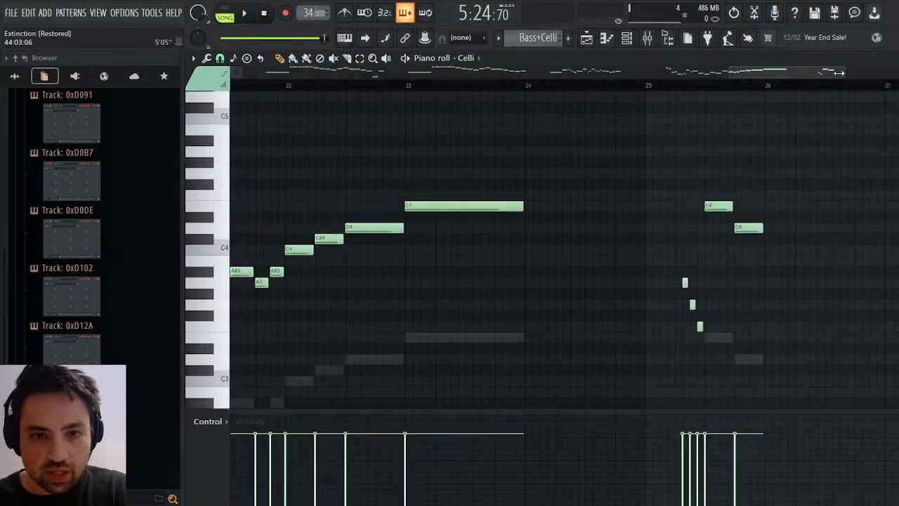
{"action": "left_click", "coordinate": [839, 227]}
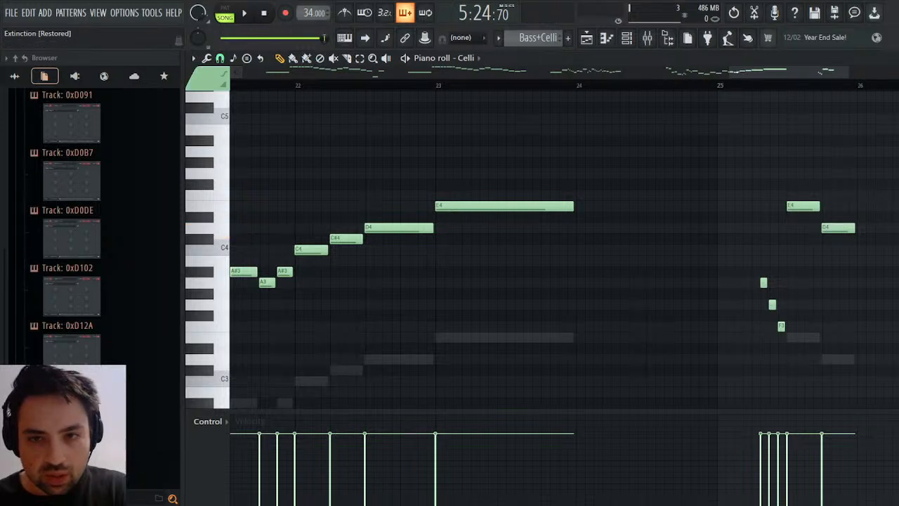
{"action": "left_click_drag", "start_coordinate": [730, 70], "coordinate": [813, 65]}
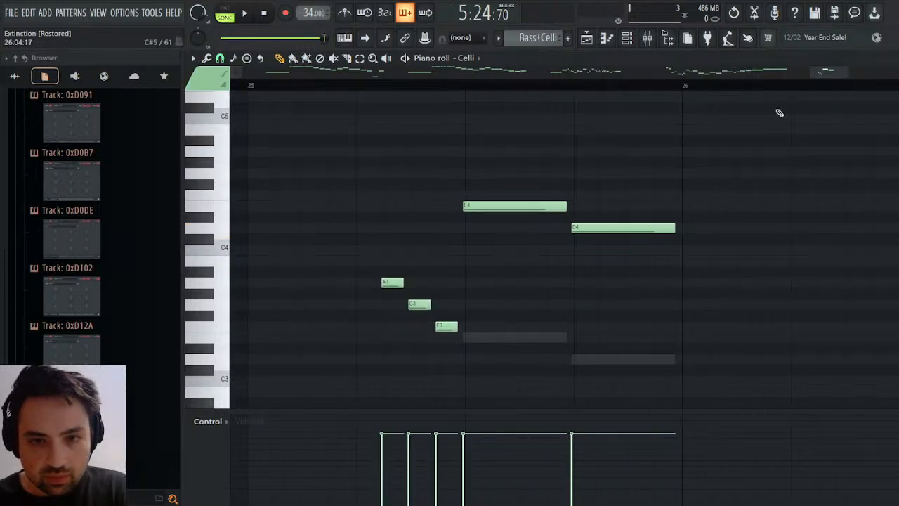
Add an A3 note to the Celli starting at bar 26 and extend it across the whole bar.
{"action": "left_click_drag", "start_coordinate": [511, 185], "coordinate": [554, 230]}
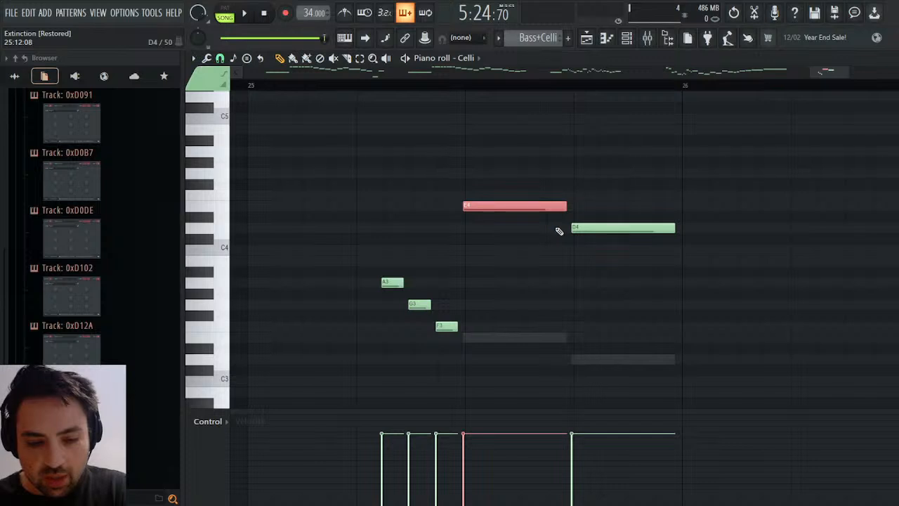
{"action": "left_click_drag", "start_coordinate": [830, 72], "coordinate": [848, 72]}
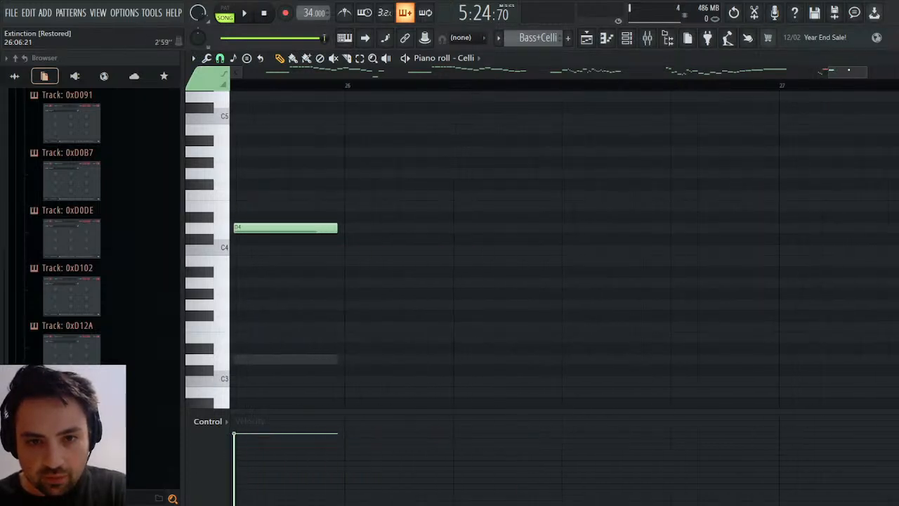
{"action": "left_click", "coordinate": [631, 203]}
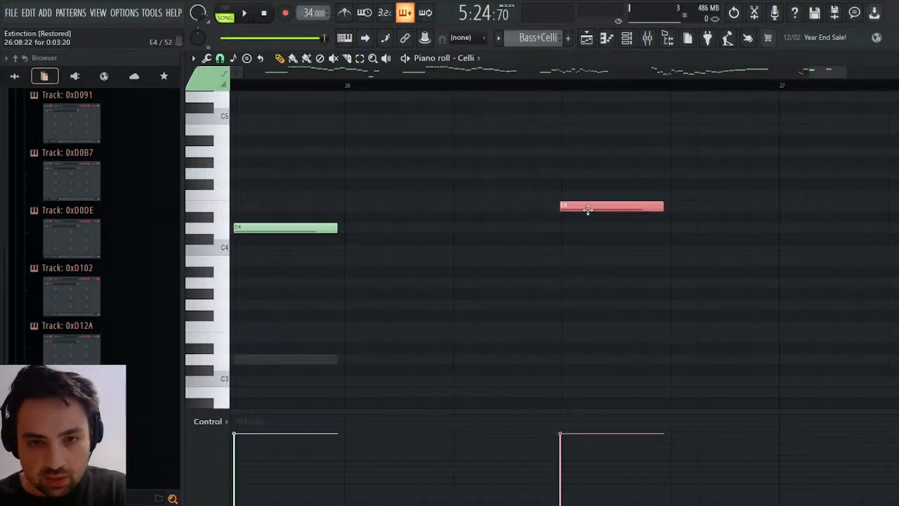
{"action": "left_click_drag", "start_coordinate": [588, 209], "coordinate": [373, 209]}
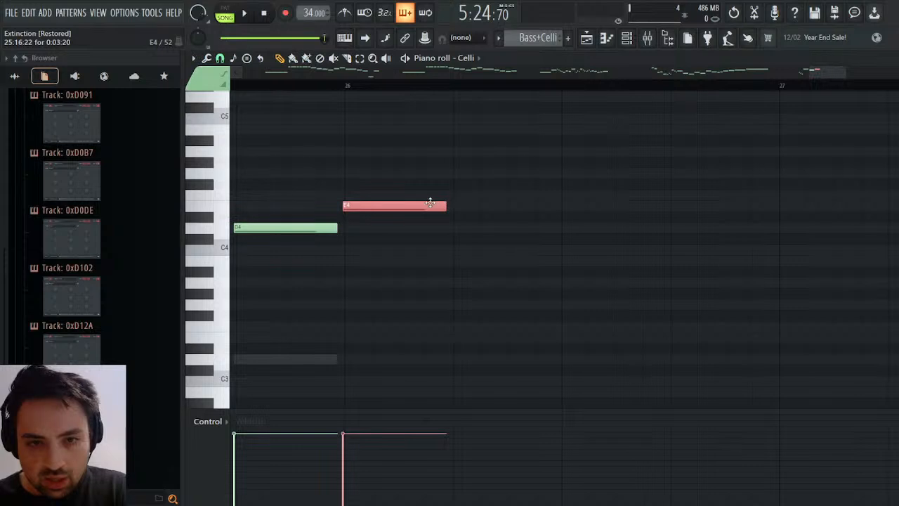
{"action": "left_click_drag", "start_coordinate": [431, 203], "coordinate": [778, 283]}
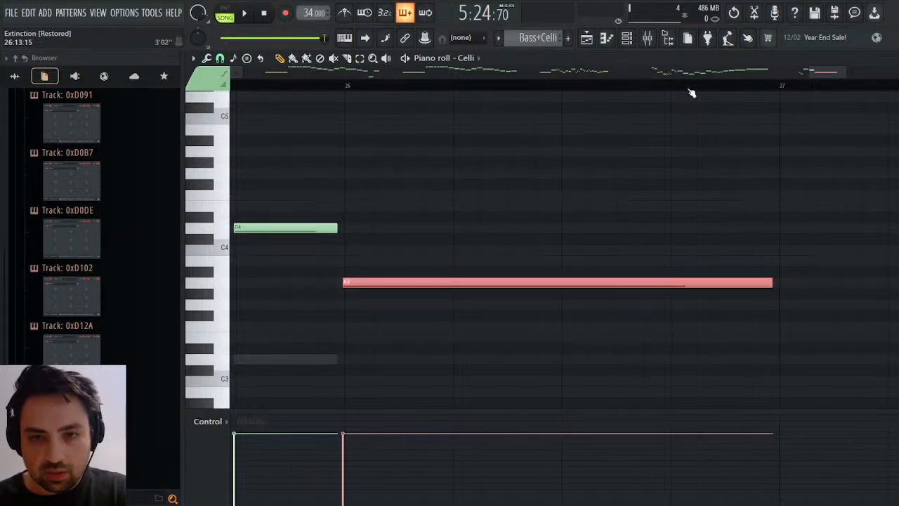
Switch to the Basses and add an A2 note at bar 26, extended across the whole bar.
{"action": "key", "text": "Down"}
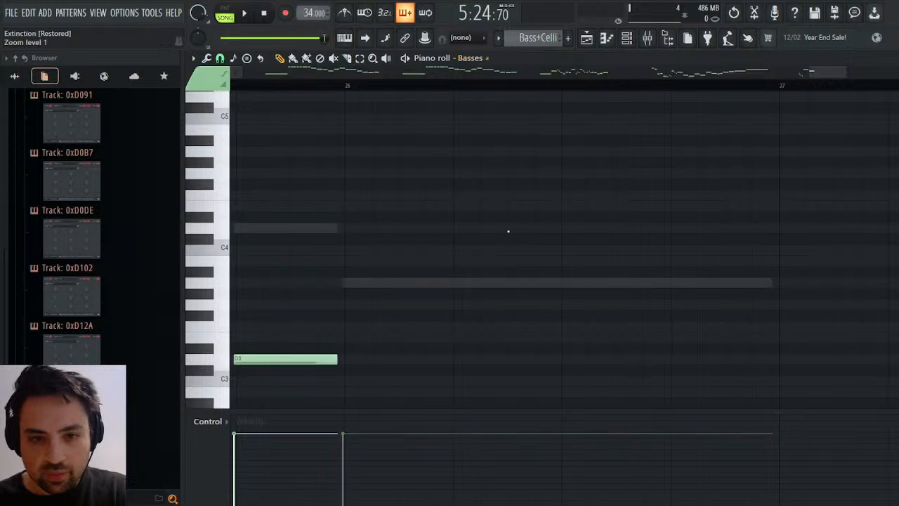
{"action": "left_click", "coordinate": [345, 283]}
{"action": "right_click", "coordinate": [358, 283]}
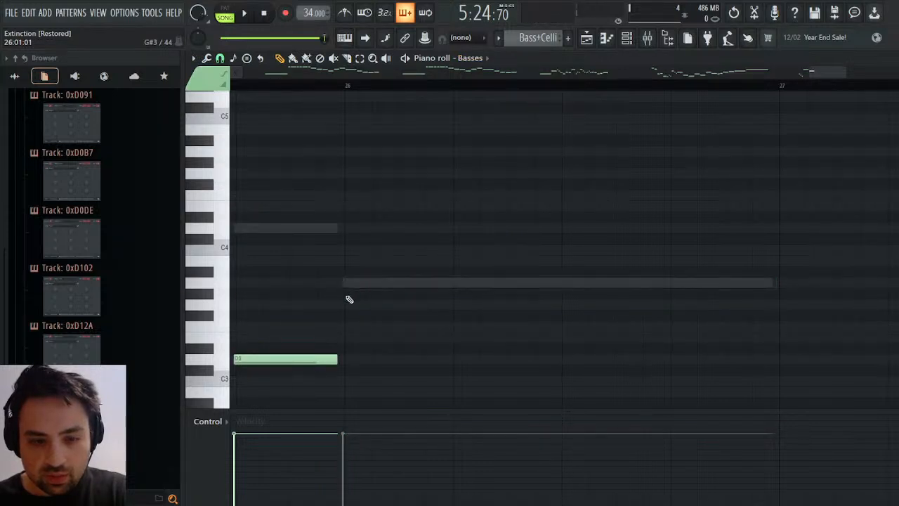
{"action": "left_click", "coordinate": [616, 203]}
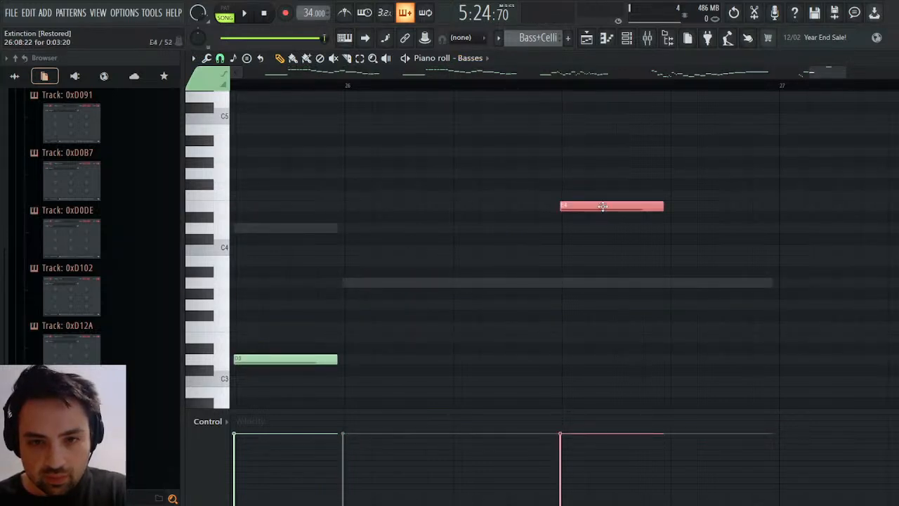
{"action": "left_click_drag", "start_coordinate": [597, 204], "coordinate": [380, 210]}
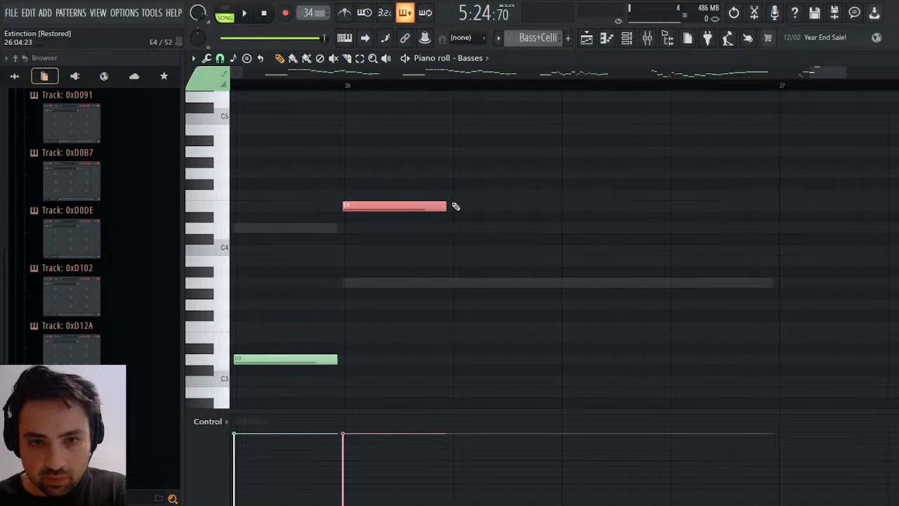
{"action": "left_click_drag", "start_coordinate": [445, 204], "coordinate": [742, 369]}
Switch to pattern playback and listen to the Bass+Celli ending from the middle of bar 25.
{"action": "left_click_drag", "start_coordinate": [829, 75], "coordinate": [808, 75]}
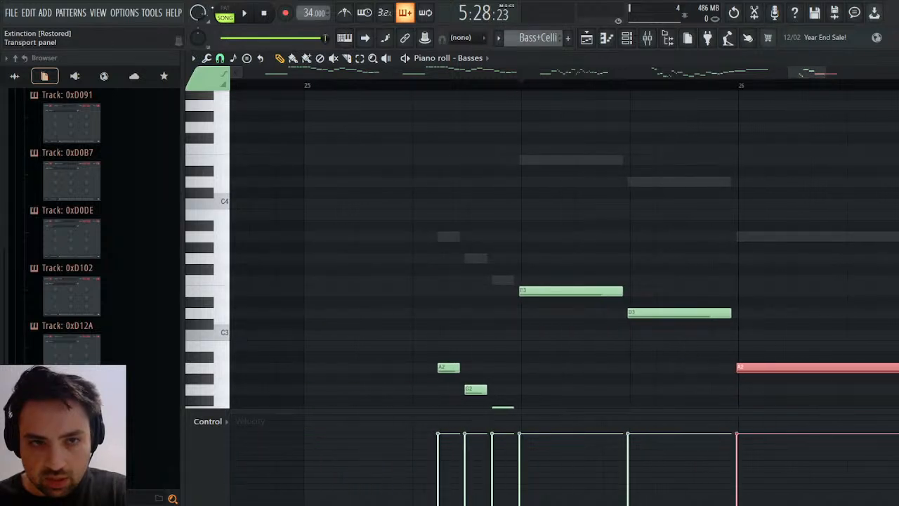
{"action": "left_click", "coordinate": [224, 8]}
{"action": "left_click", "coordinate": [519, 88]}
{"action": "key", "text": "space"}
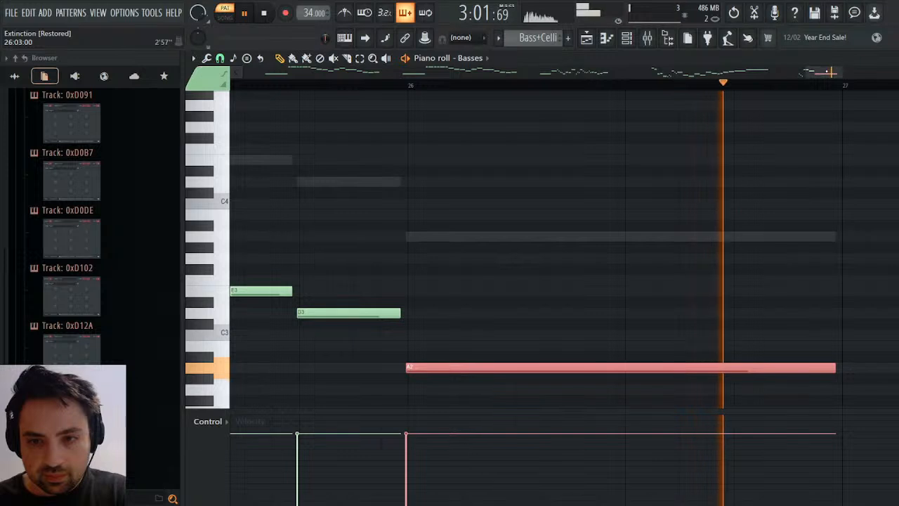
{"action": "key", "text": "space"}
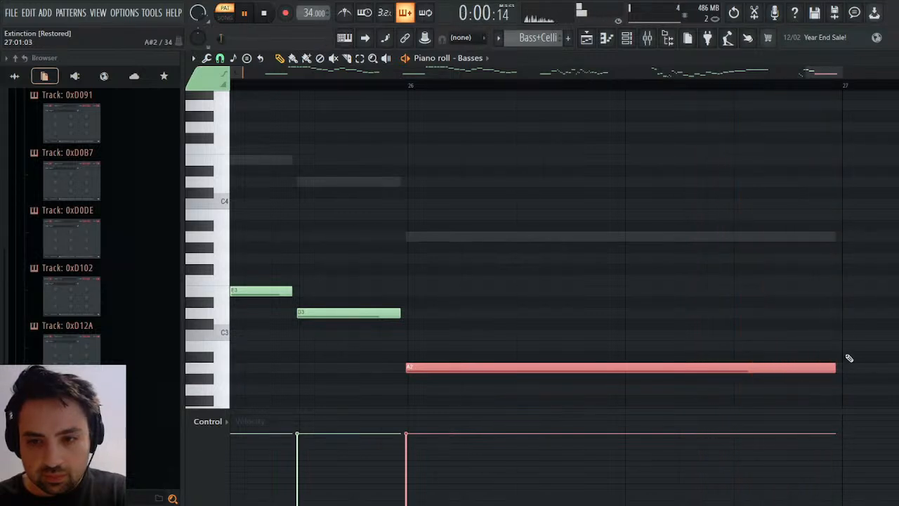
Shorten the Basses' A2 note and the Celli's A3 note at bar 26 to about half a bar.
{"action": "left_click", "coordinate": [841, 368]}
{"action": "right_click", "coordinate": [839, 369]}
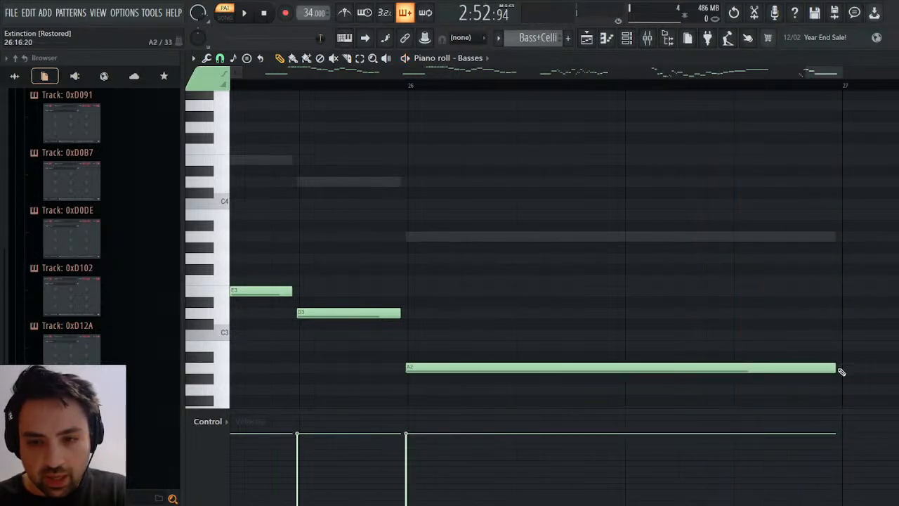
{"action": "left_click", "coordinate": [841, 369]}
{"action": "right_click", "coordinate": [842, 370]}
{"action": "left_click_drag", "start_coordinate": [834, 366], "coordinate": [628, 373]}
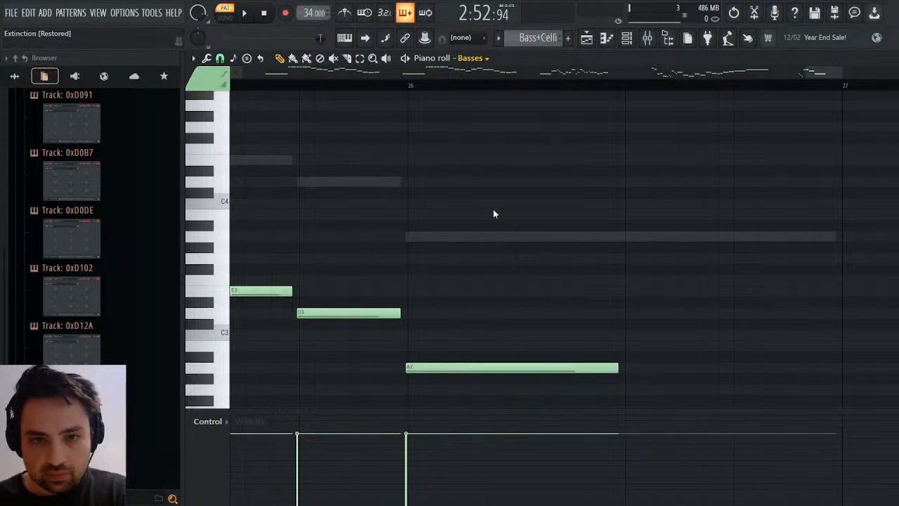
{"action": "double_click", "coordinate": [555, 236]}
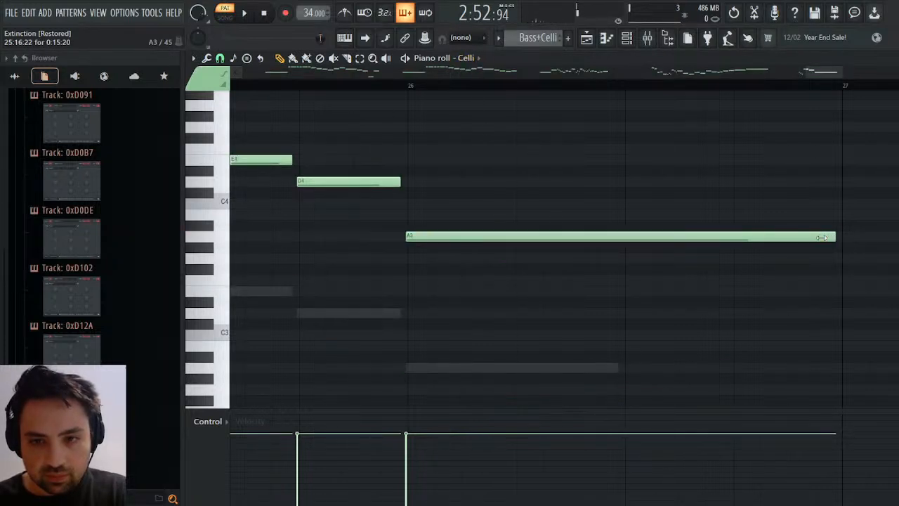
{"action": "left_click_drag", "start_coordinate": [820, 238], "coordinate": [622, 242]}
{"action": "key", "text": "Escape"}
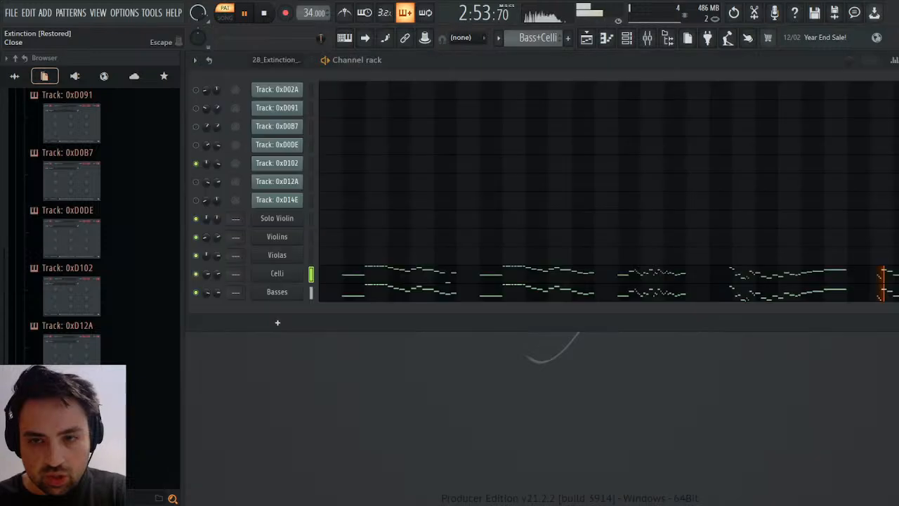
{"action": "right_click", "coordinate": [215, 276]}
{"action": "left_click", "coordinate": [226, 290]}
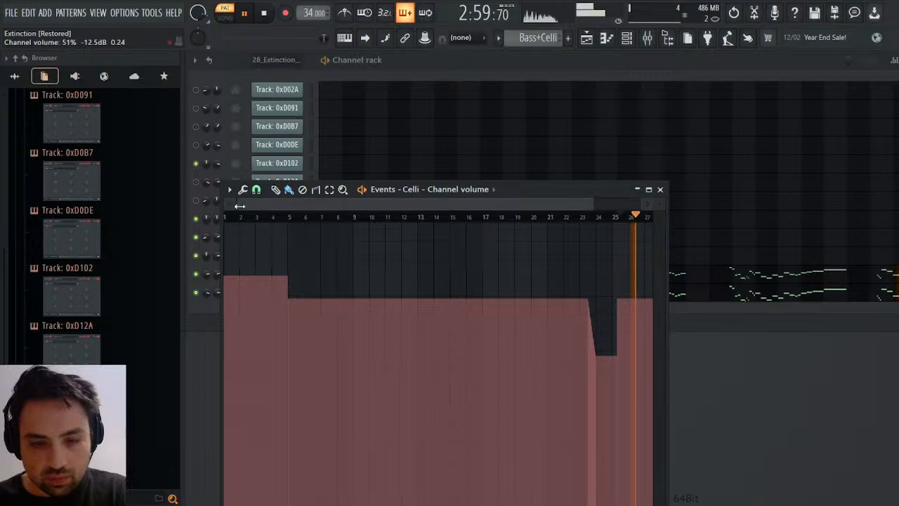
{"action": "left_click_drag", "start_coordinate": [236, 205], "coordinate": [545, 204]}
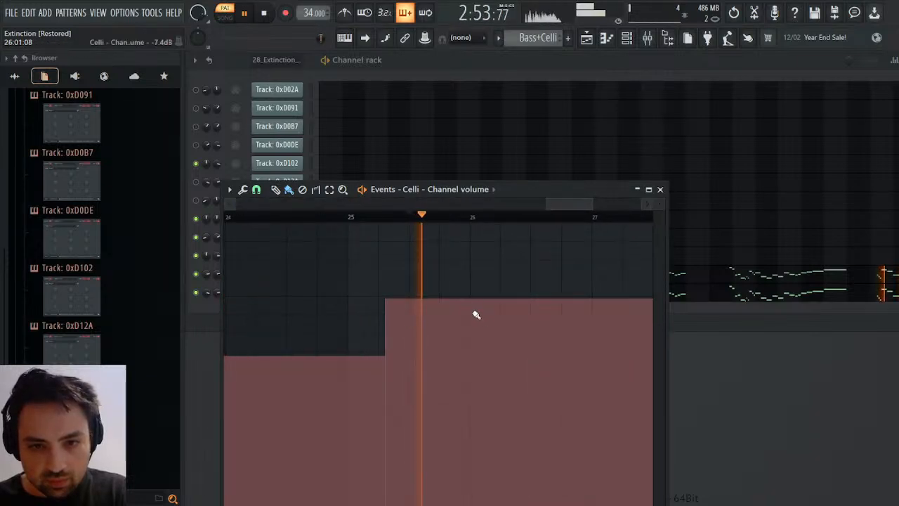
{"action": "mouse_move", "coordinate": [470, 301]}
{"action": "left_mouse_down"}
{"action": "mouse_move", "coordinate": [538, 377]}
{"action": "mouse_move", "coordinate": [583, 505]}
{"action": "left_mouse_up"}
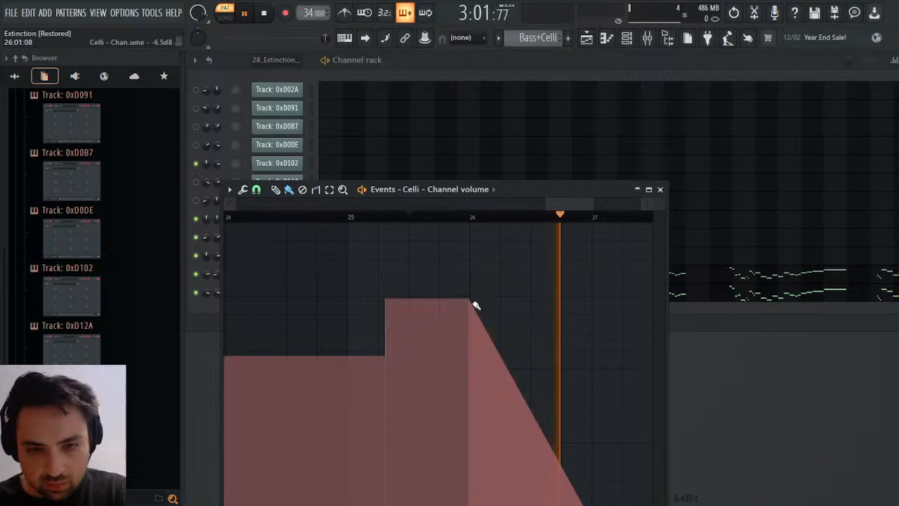
{"action": "mouse_move", "coordinate": [470, 301]}
{"action": "left_mouse_down"}
{"action": "mouse_move", "coordinate": [533, 505]}
{"action": "mouse_move", "coordinate": [562, 505]}
{"action": "left_mouse_up"}
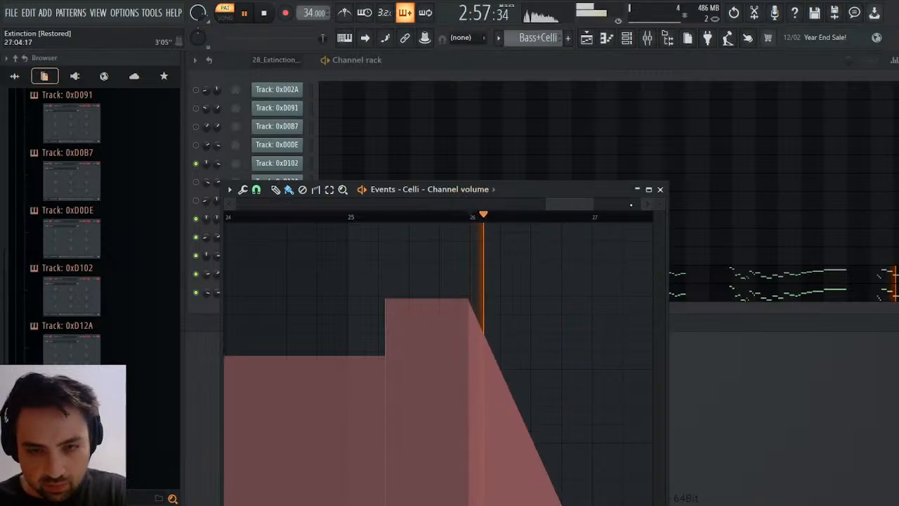
{"action": "left_click", "coordinate": [661, 189]}
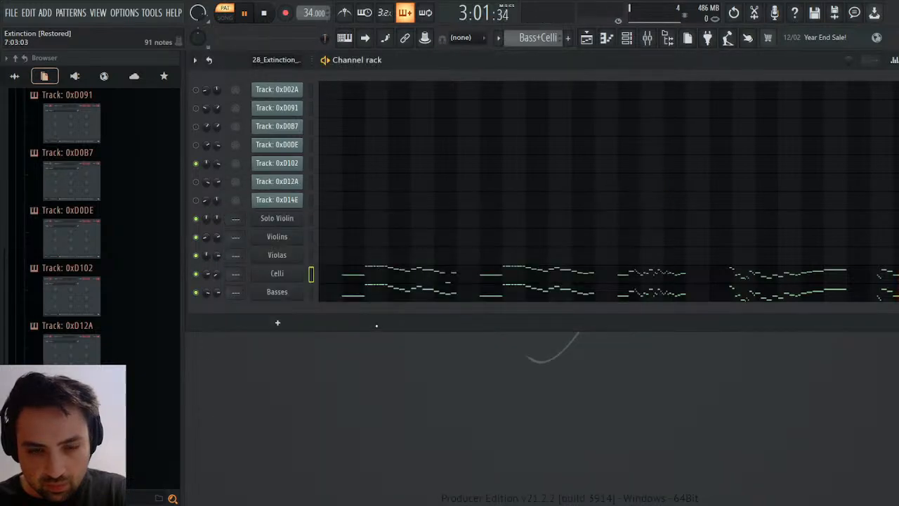
Draw a matching fade-out in the Basses' channel volume events, from bar 26 down to silence about three quarters through the bar.
{"action": "left_click", "coordinate": [250, 326]}
{"action": "key", "text": "space"}
{"action": "key", "text": "space"}
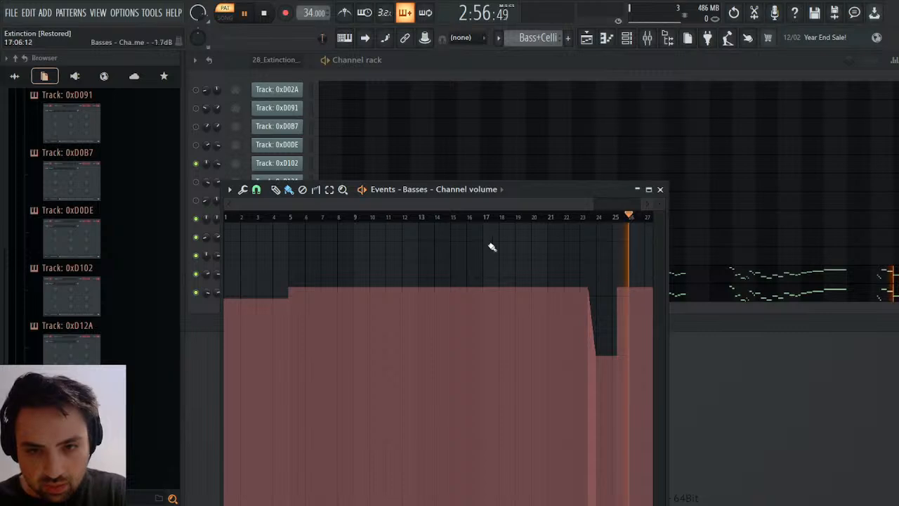
{"action": "left_click_drag", "start_coordinate": [238, 204], "coordinate": [540, 205]}
{"action": "left_click_drag", "start_coordinate": [501, 285], "coordinate": [577, 505]}
{"action": "key", "text": "space"}
{"action": "key", "text": "space"}
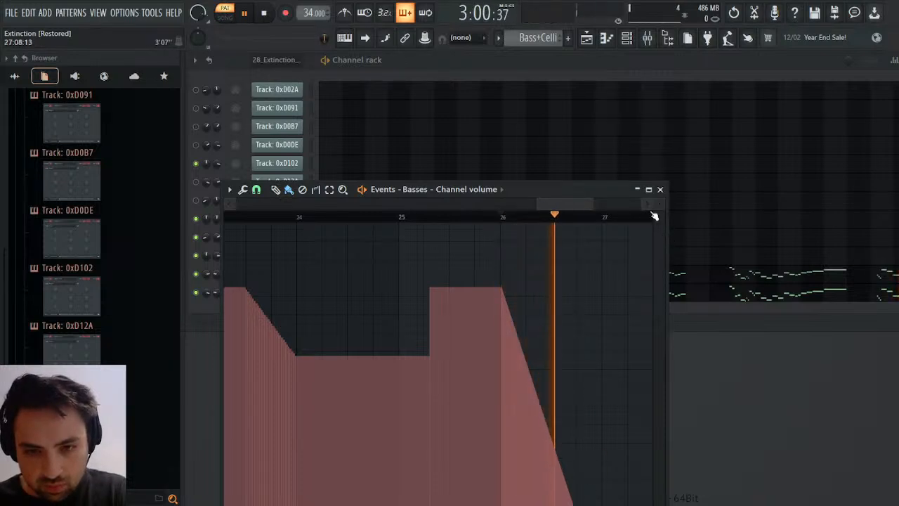
{"action": "left_click", "coordinate": [660, 189]}
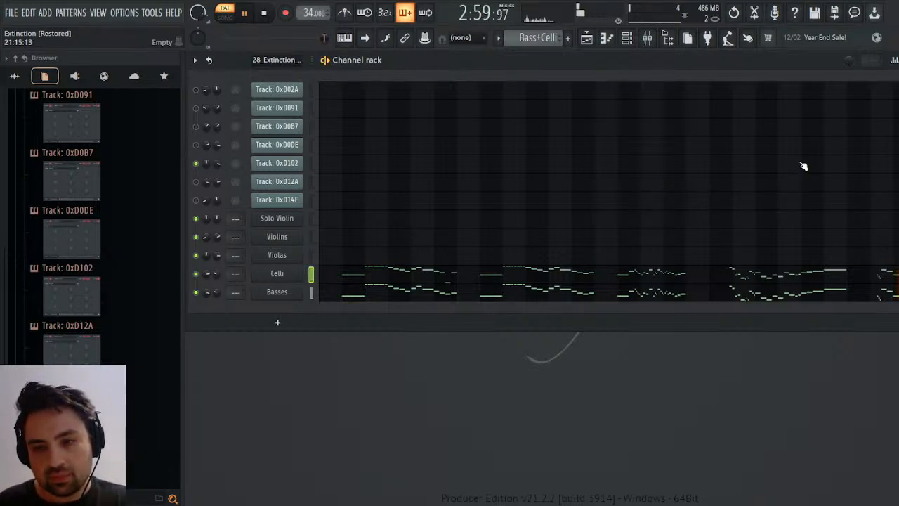
Lengthen the Celli's A3 and the Basses' A2 notes at bar 26 to about three quarters of a bar and listen to the ending.
{"action": "left_click", "coordinate": [889, 276]}
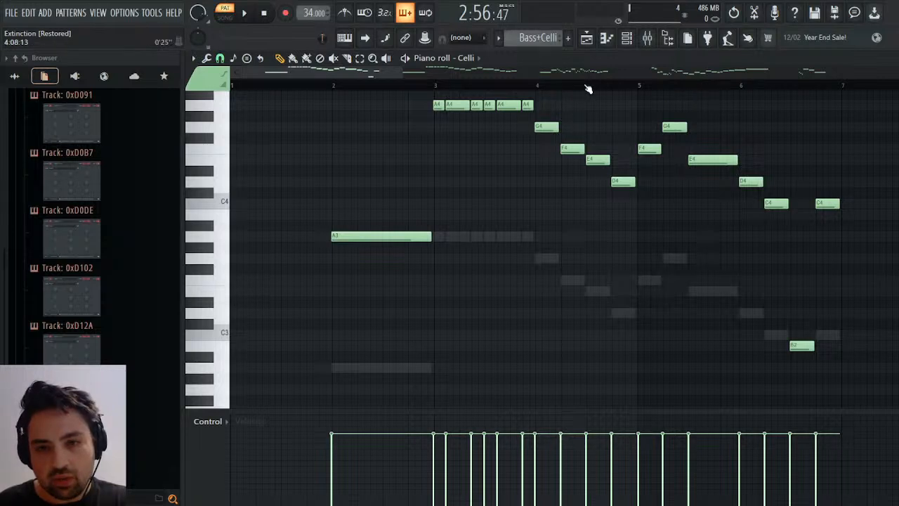
{"action": "left_click_drag", "start_coordinate": [383, 72], "coordinate": [871, 73]}
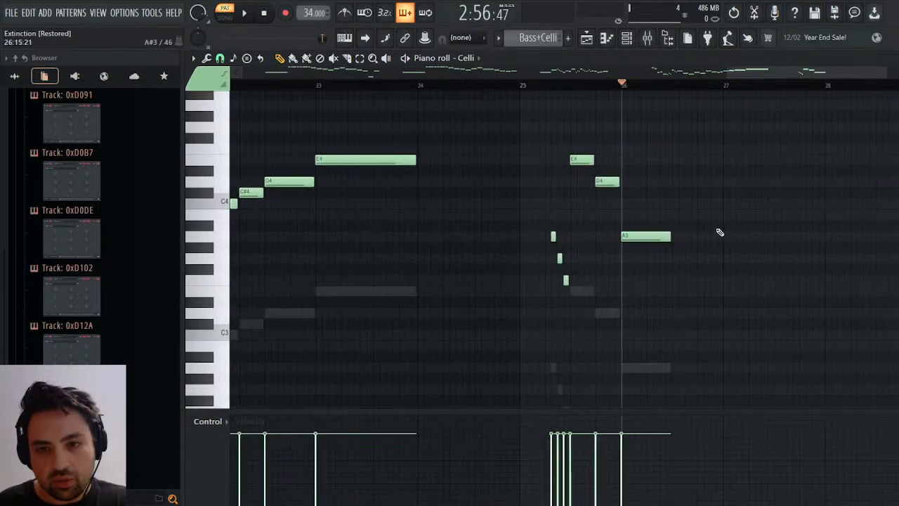
{"action": "left_click_drag", "start_coordinate": [676, 239], "coordinate": [696, 238]}
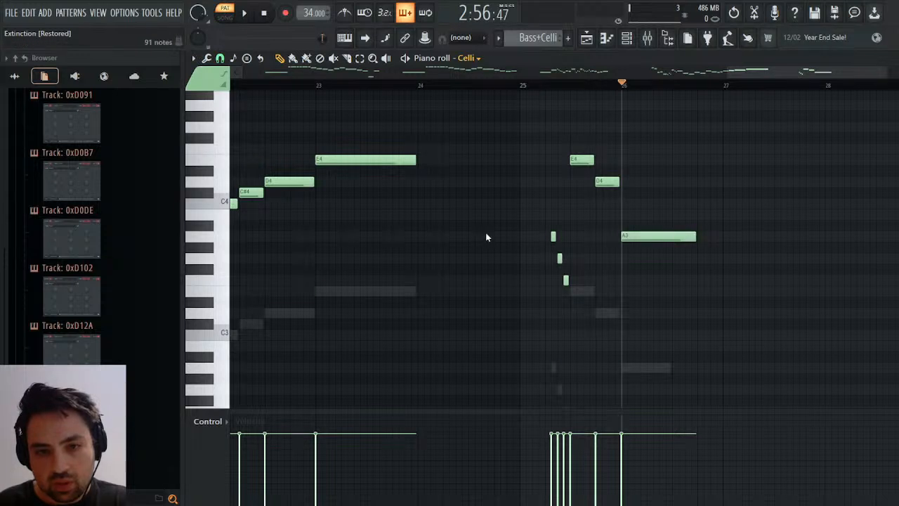
{"action": "key", "text": "Down"}
{"action": "left_click_drag", "start_coordinate": [678, 373], "coordinate": [702, 373]}
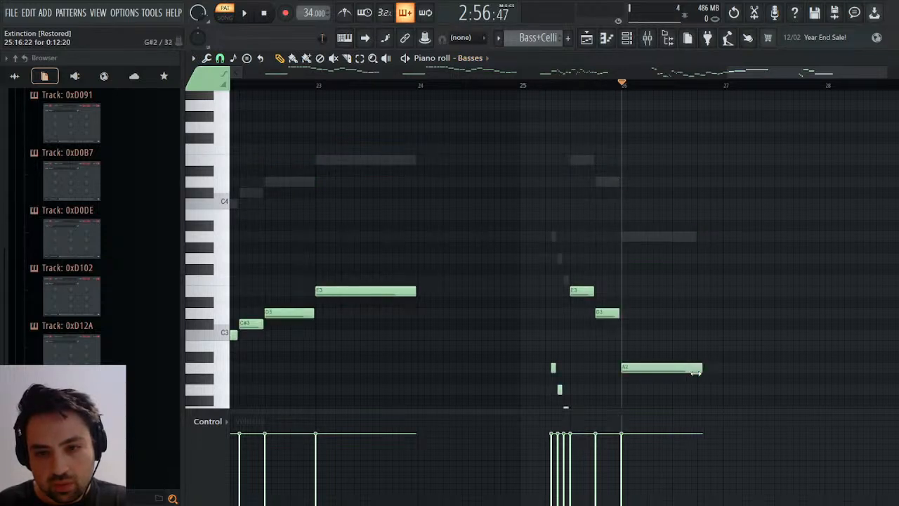
{"action": "key", "text": "space"}
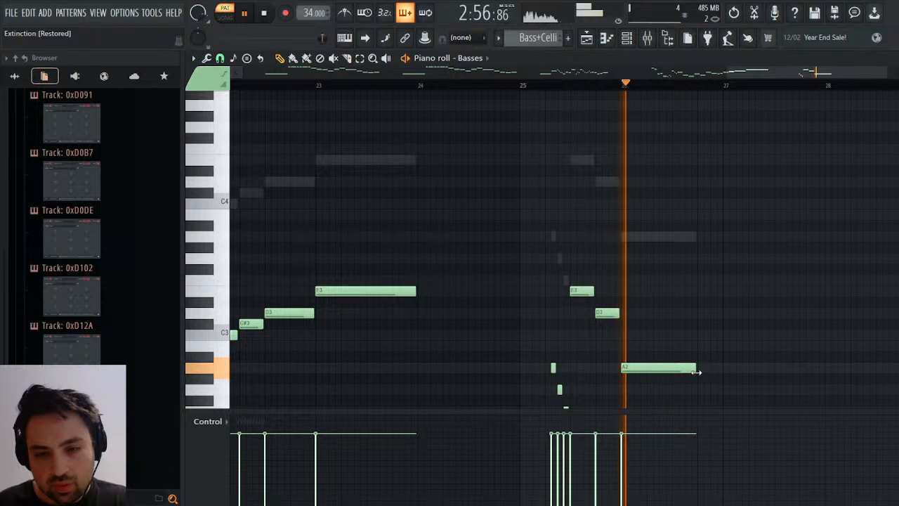
{"action": "key", "text": "Escape"}
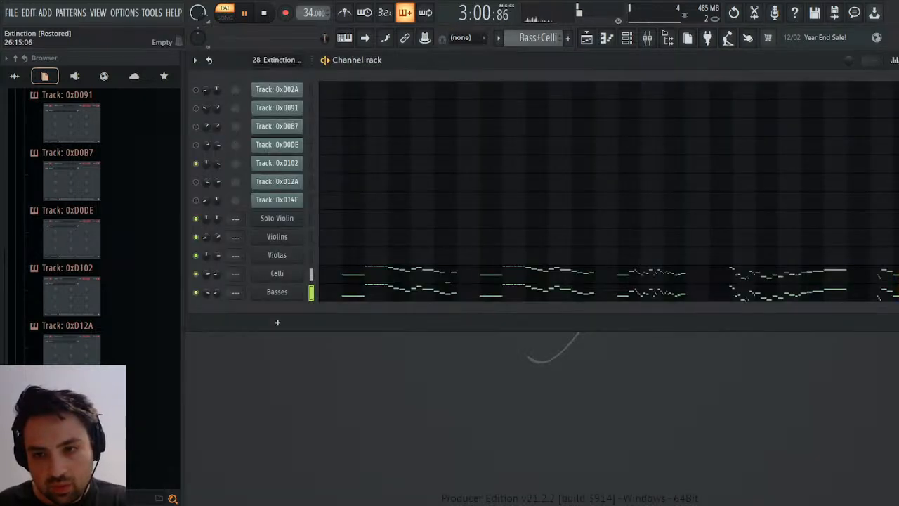
{"action": "key", "text": "space"}
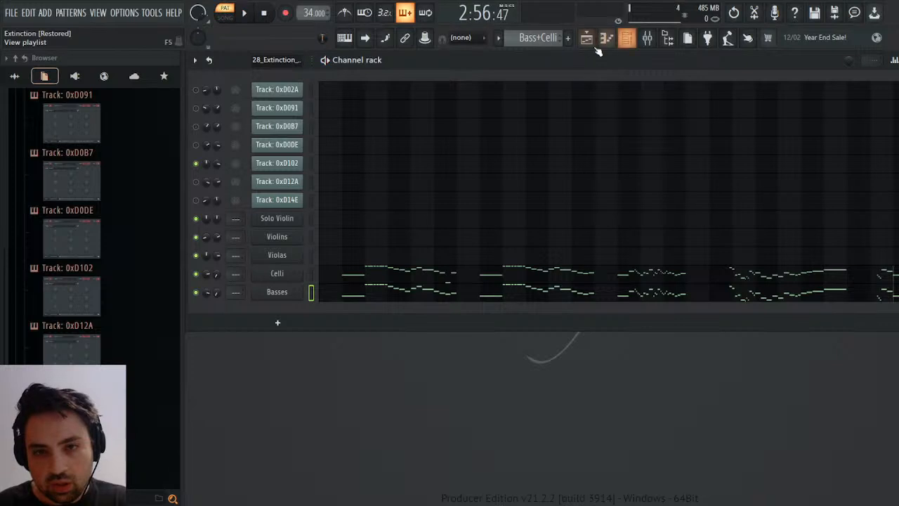
Extend the Bass+Celli clip in the playlist by one bar so it ends at bar 49.
{"action": "left_click", "coordinate": [587, 37]}
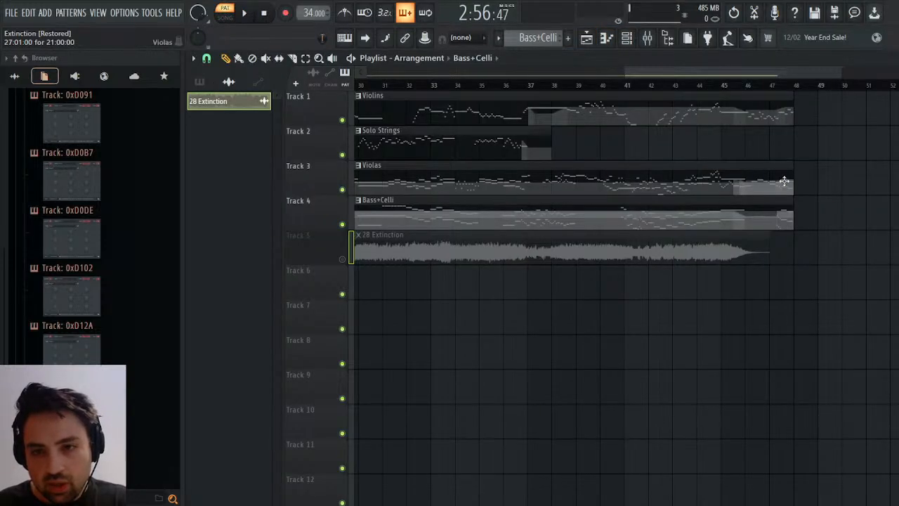
{"action": "left_click_drag", "start_coordinate": [793, 213], "coordinate": [820, 213]}
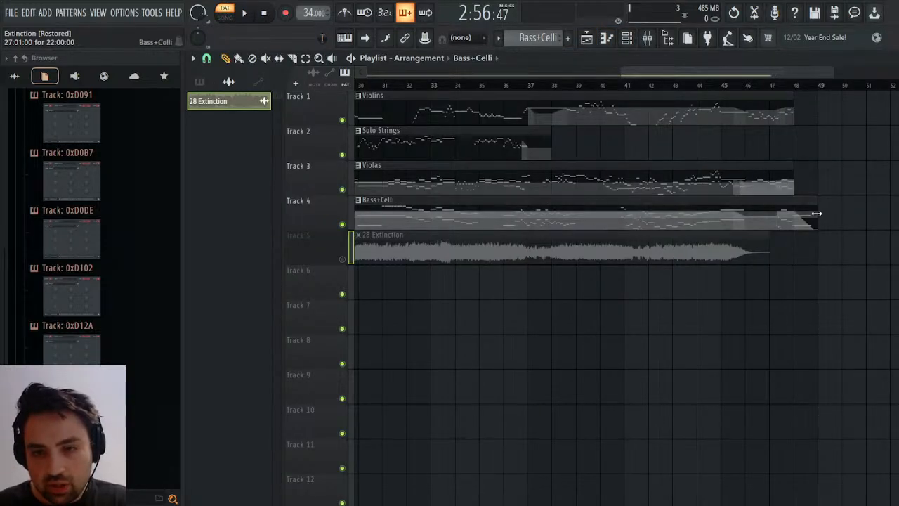
{"action": "left_click_drag", "start_coordinate": [814, 72], "coordinate": [853, 71]}
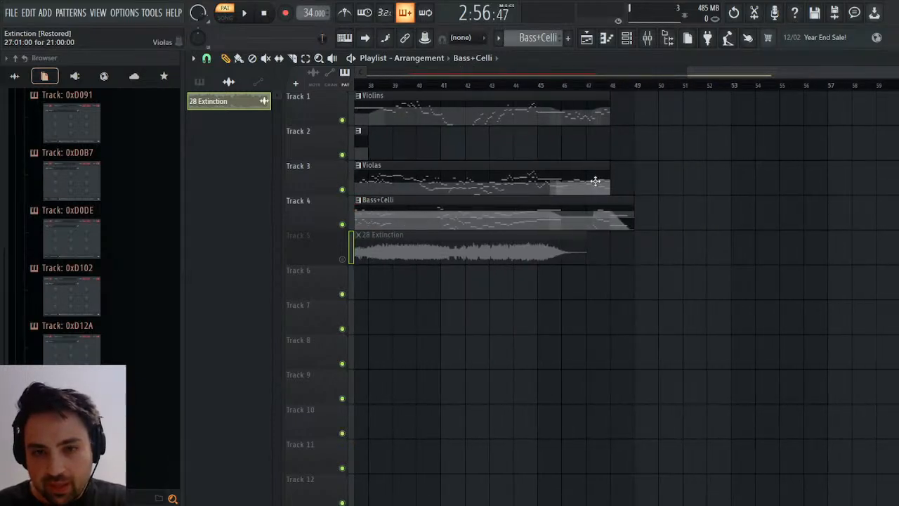
Open the Violas pattern's notes and add an E4 note at bar 27, extended across the whole bar.
{"action": "left_click", "coordinate": [595, 181]}
{"action": "key", "text": "F6"}
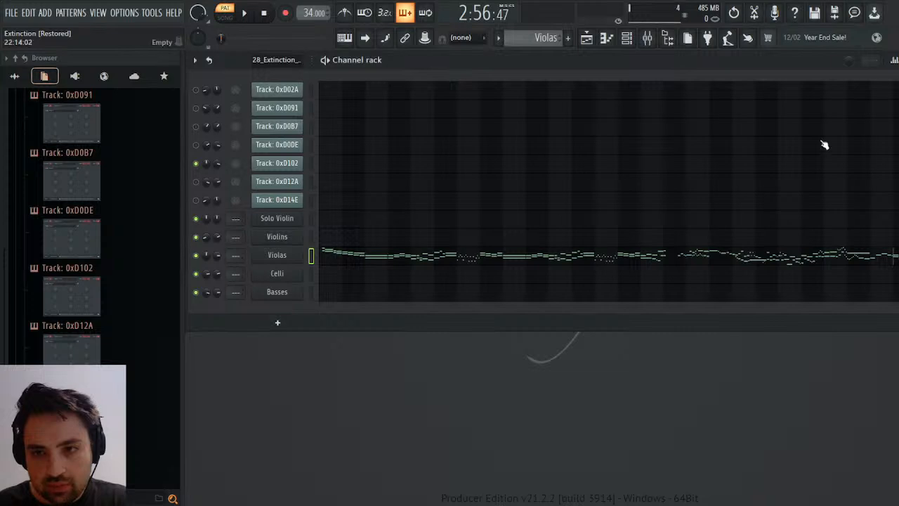
{"action": "left_click", "coordinate": [597, 256]}
{"action": "left_click_drag", "start_coordinate": [337, 73], "coordinate": [892, 73]}
{"action": "scroll", "coordinate": [572, 183], "scroll_direction": "up", "scroll_amount": 7}
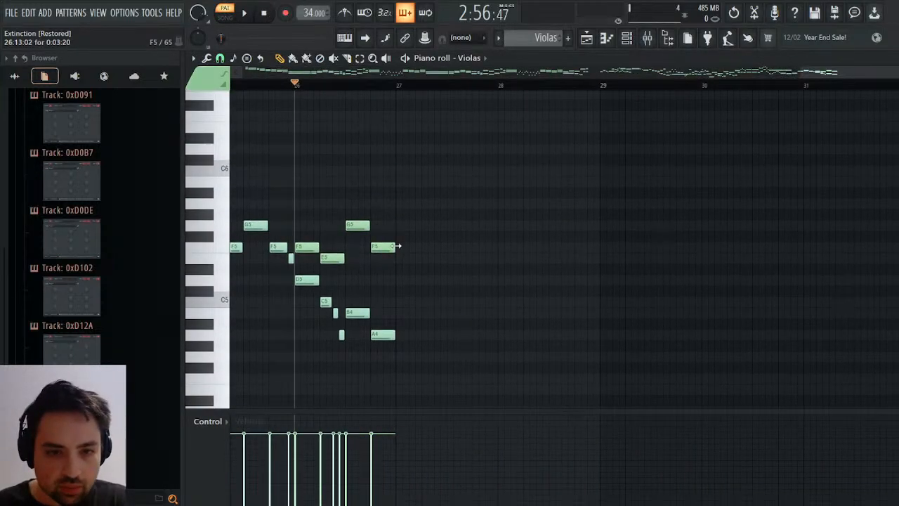
{"action": "left_click", "coordinate": [391, 244]}
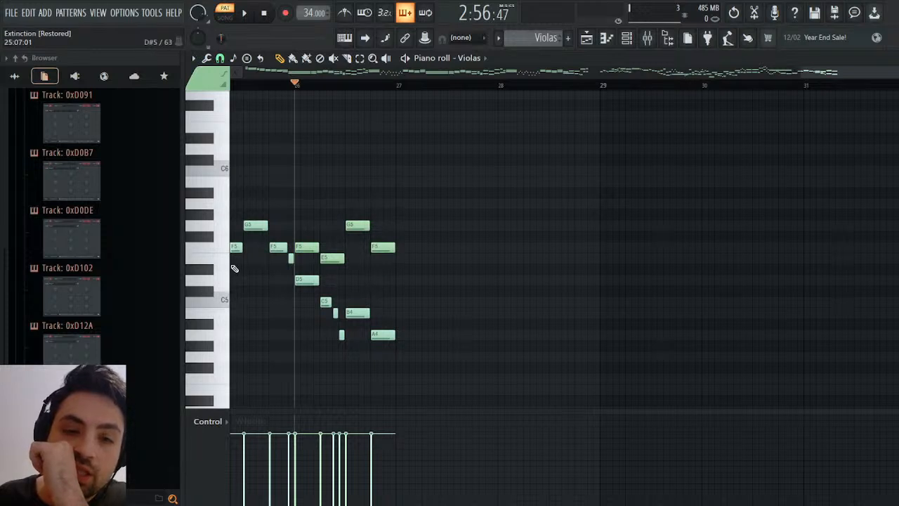
{"action": "scroll", "coordinate": [355, 358], "scroll_direction": "down", "scroll_amount": 2}
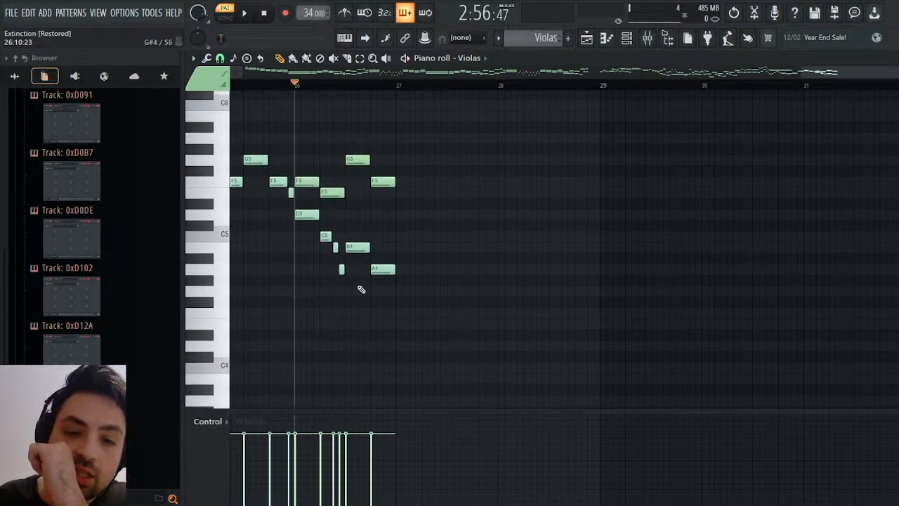
{"action": "left_click", "coordinate": [396, 325]}
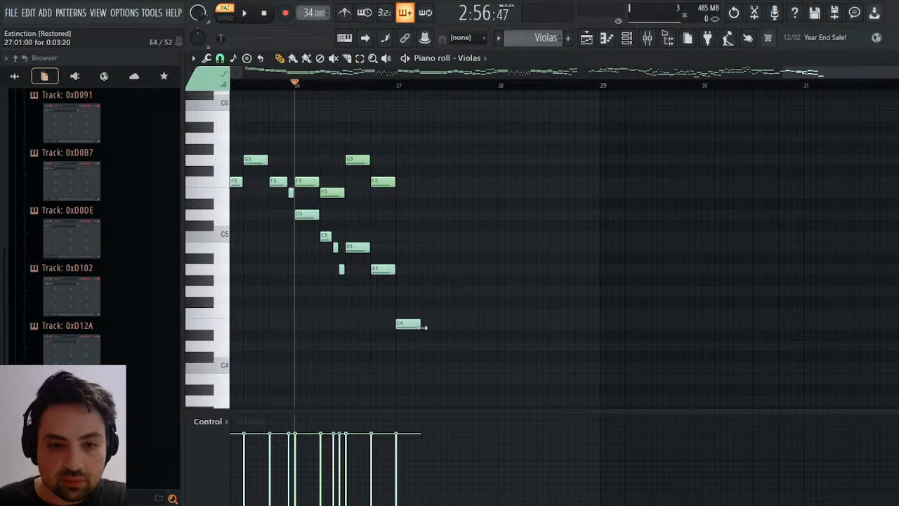
{"action": "left_click_drag", "start_coordinate": [420, 327], "coordinate": [490, 337]}
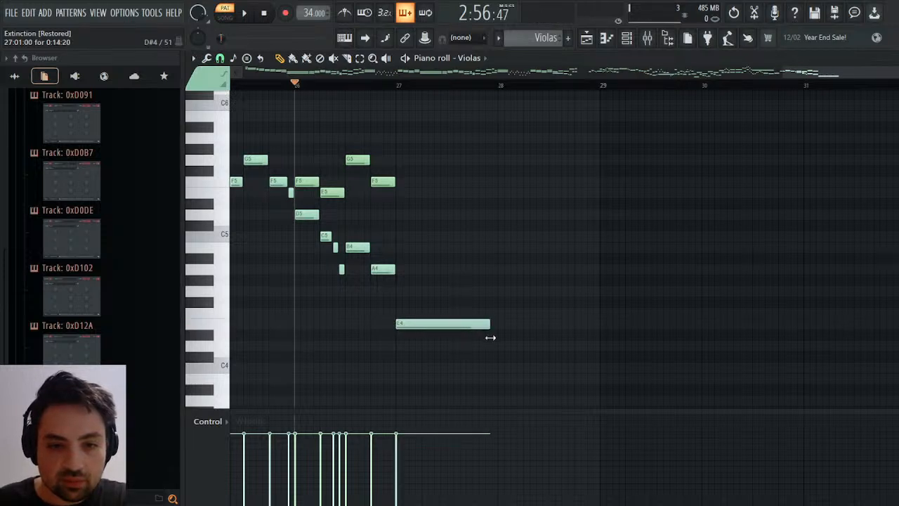
{"action": "left_click", "coordinate": [431, 324]}
Add a C5 note at bar 27 in the Violas, extended across the whole bar, and play back the ending.
{"action": "left_click", "coordinate": [382, 182]}
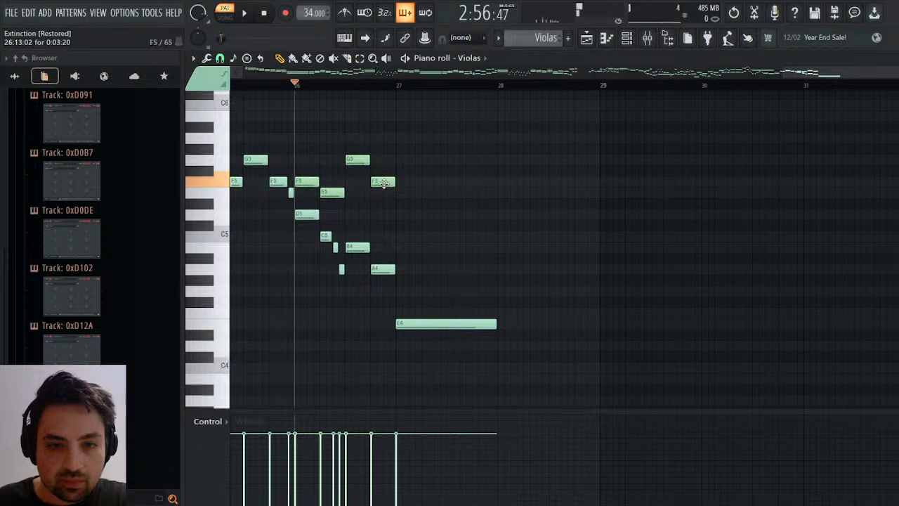
{"action": "left_click", "coordinate": [401, 238]}
{"action": "left_click_drag", "start_coordinate": [422, 238], "coordinate": [495, 246]}
{"action": "key", "text": "space"}
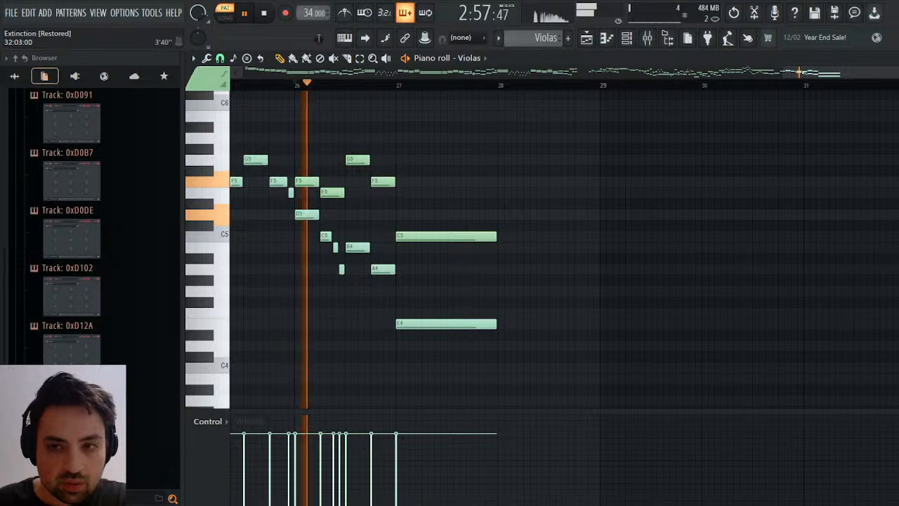
Initialize the Violas' channel volume events and draw a fade-out from bar 27 down to silence just before bar 28.
{"action": "left_click", "coordinate": [898, 58]}
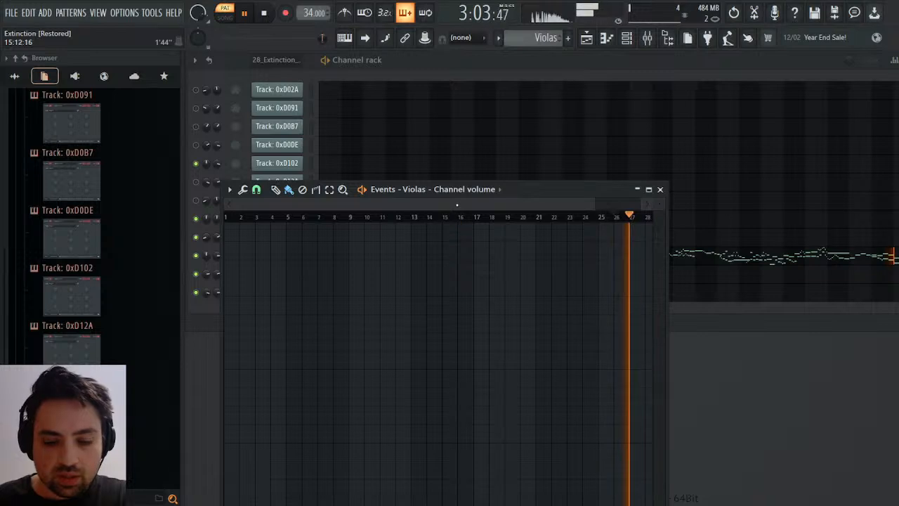
{"action": "key", "text": "ctrl+i"}
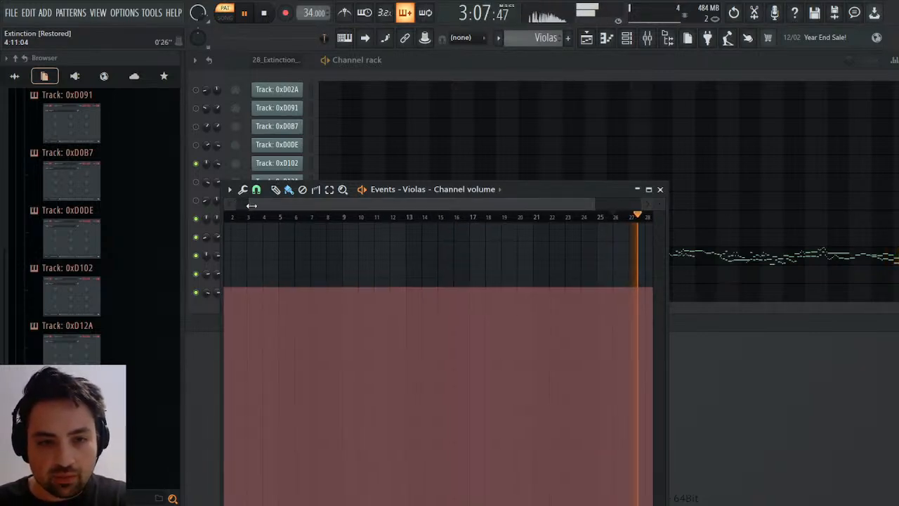
{"action": "left_click_drag", "start_coordinate": [251, 203], "coordinate": [546, 213]}
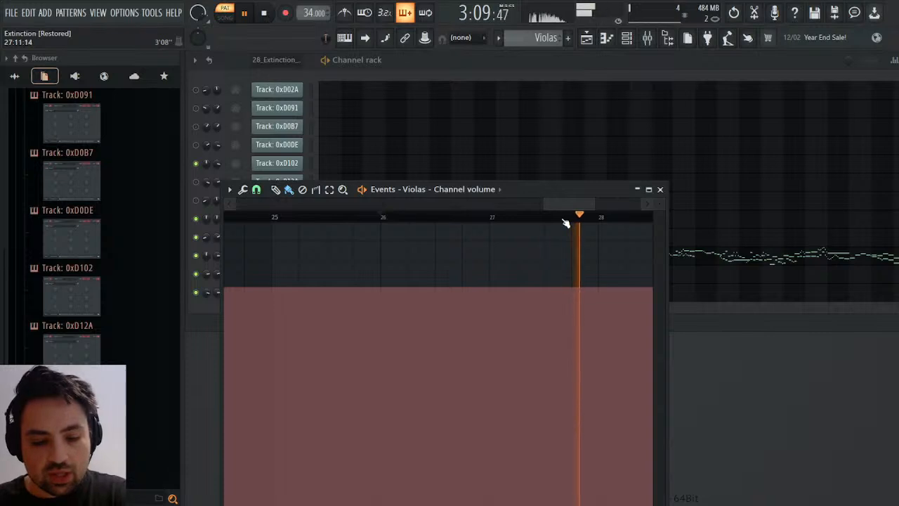
{"action": "key", "text": "ctrl+z"}
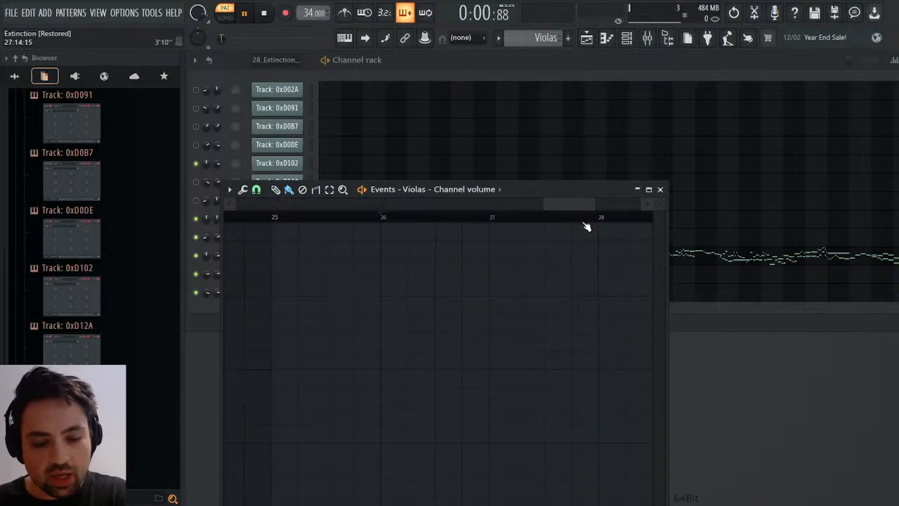
{"action": "left_click_drag", "start_coordinate": [565, 203], "coordinate": [597, 204]}
{"action": "left_click", "coordinate": [572, 218]}
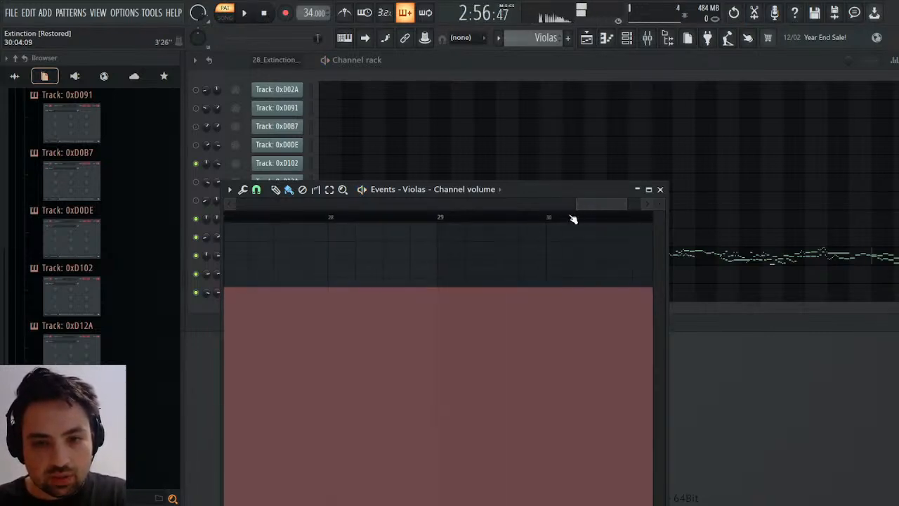
{"action": "left_click", "coordinate": [328, 216]}
{"action": "key", "text": "space"}
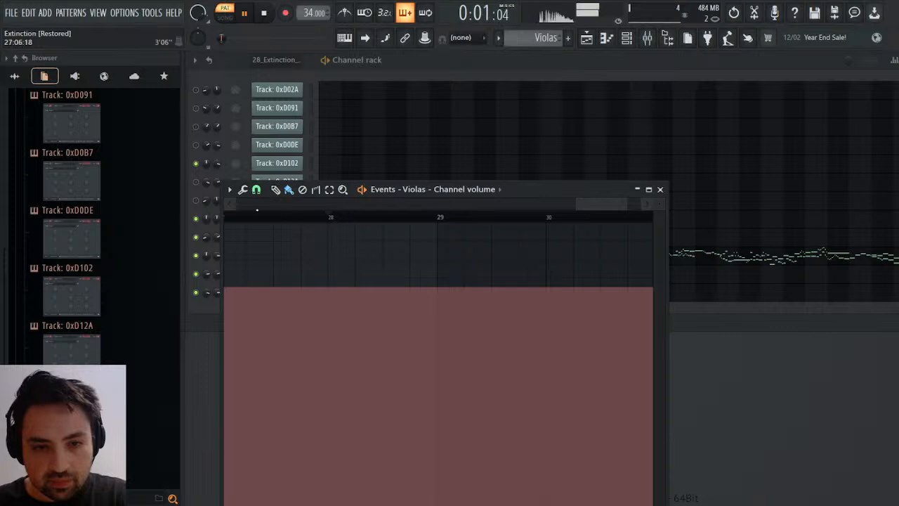
{"action": "left_click_drag", "start_coordinate": [254, 215], "coordinate": [302, 215]}
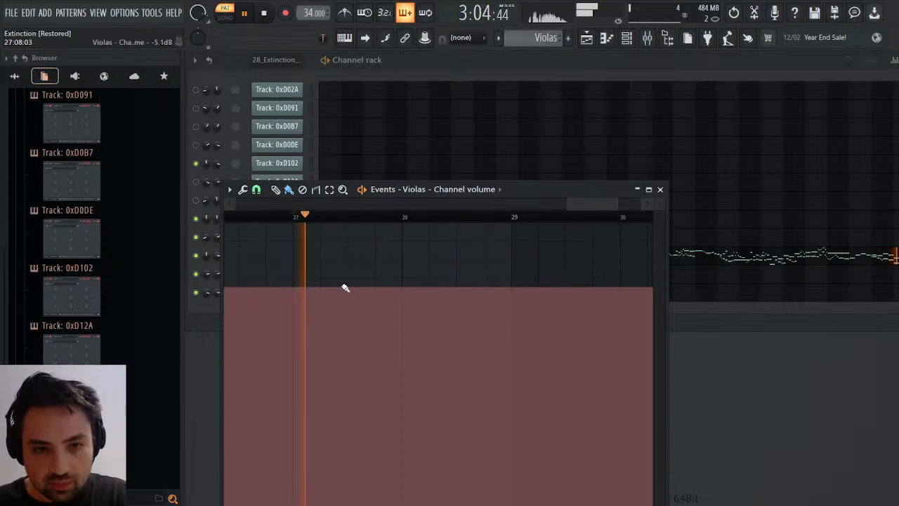
{"action": "mouse_move", "coordinate": [297, 292]}
{"action": "left_mouse_down"}
{"action": "mouse_move", "coordinate": [347, 481]}
{"action": "mouse_move", "coordinate": [367, 504]}
{"action": "mouse_move", "coordinate": [399, 505]}
{"action": "left_mouse_up"}
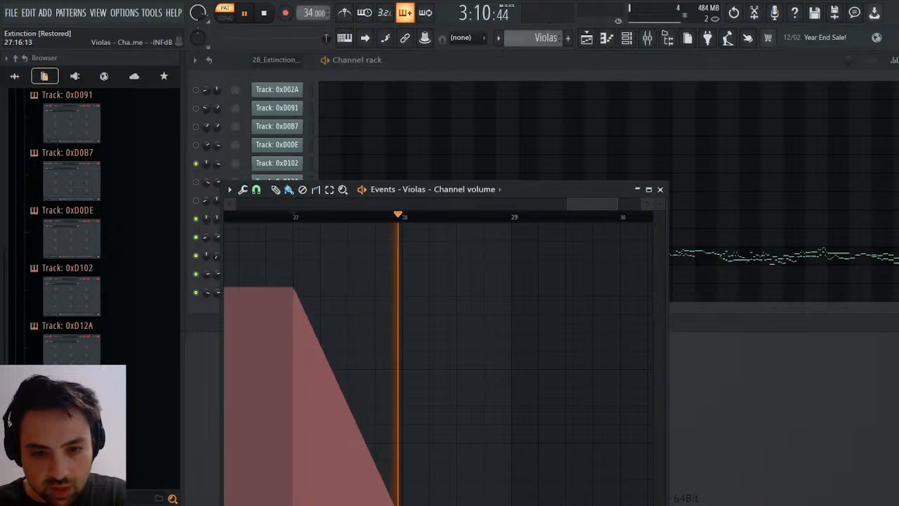
Close the Violas volume events and extend the Violas clip in the playlist by one bar so it ends at bar 49.
{"action": "left_click_drag", "start_coordinate": [525, 190], "coordinate": [554, 120]}
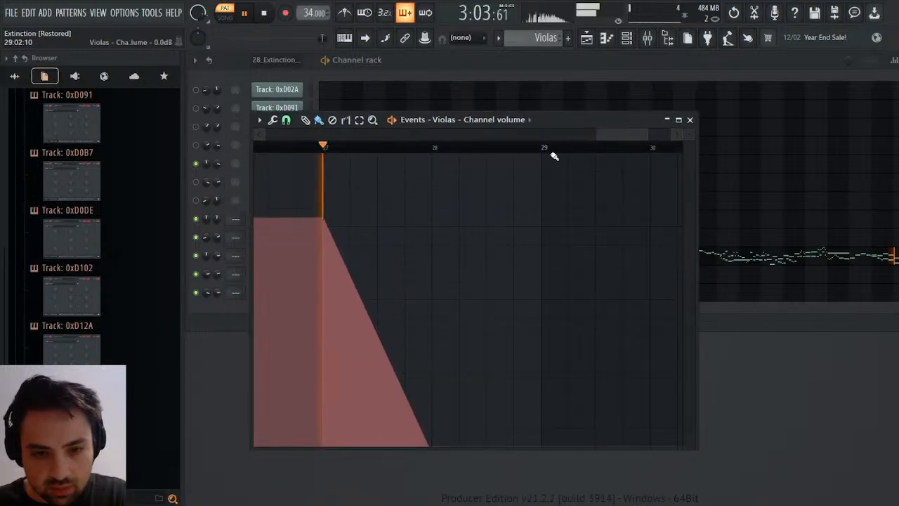
{"action": "left_click", "coordinate": [690, 120]}
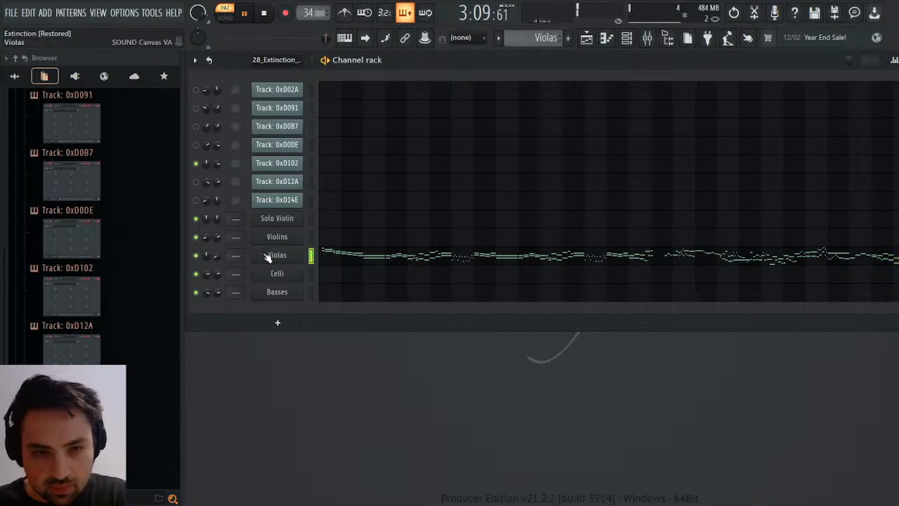
{"action": "key", "text": "space"}
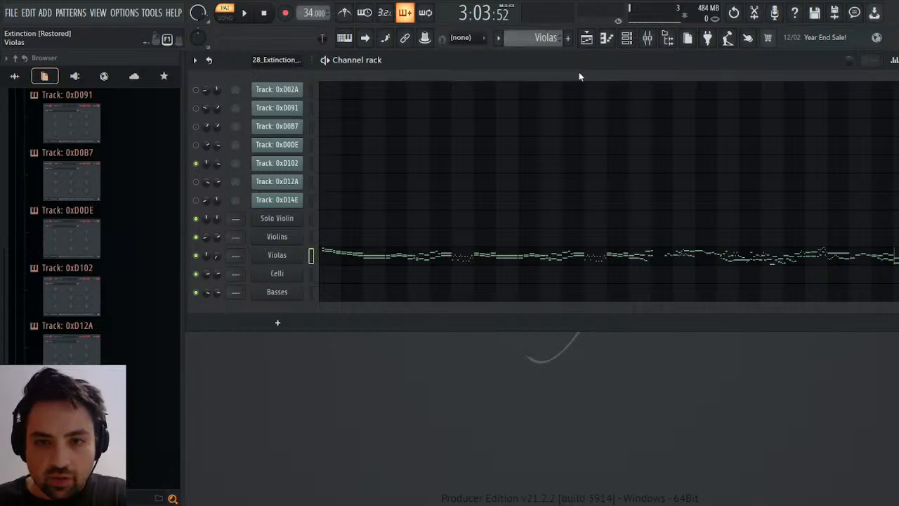
{"action": "left_click", "coordinate": [588, 91]}
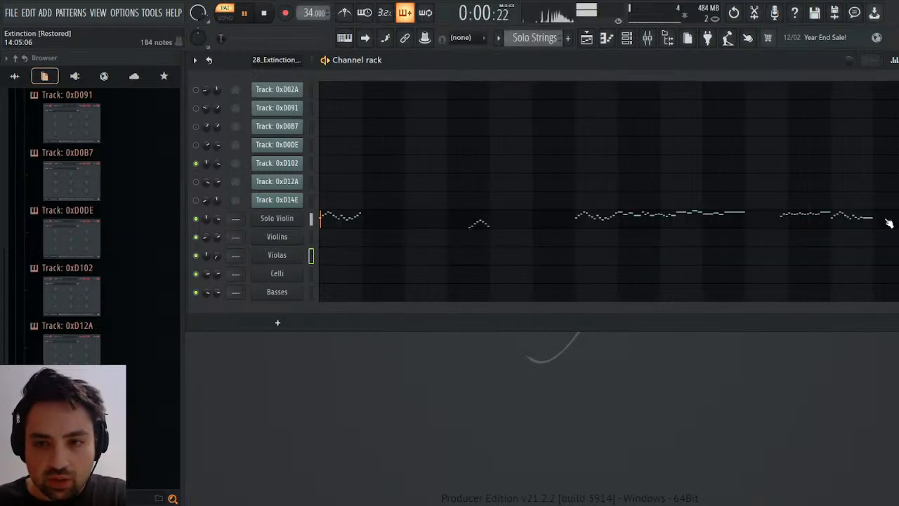
{"action": "key", "text": "space"}
{"action": "left_click", "coordinate": [587, 38]}
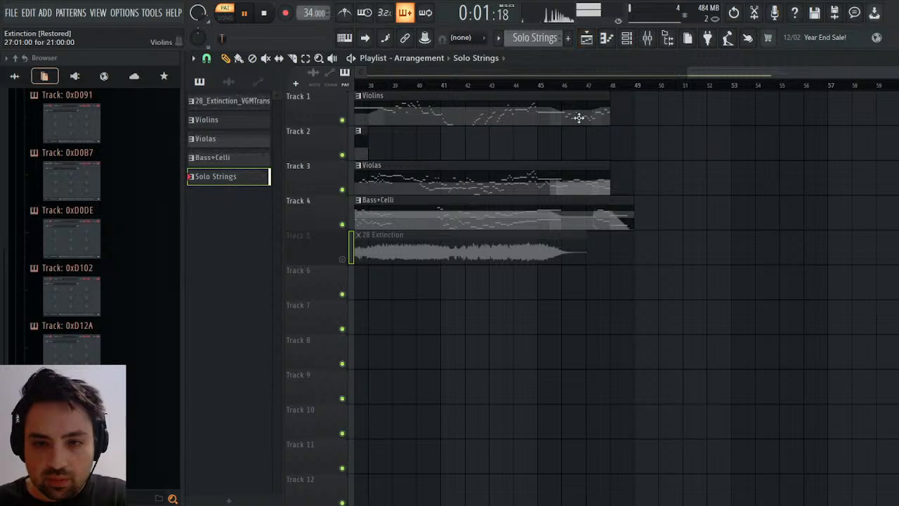
{"action": "left_click_drag", "start_coordinate": [609, 181], "coordinate": [634, 181]}
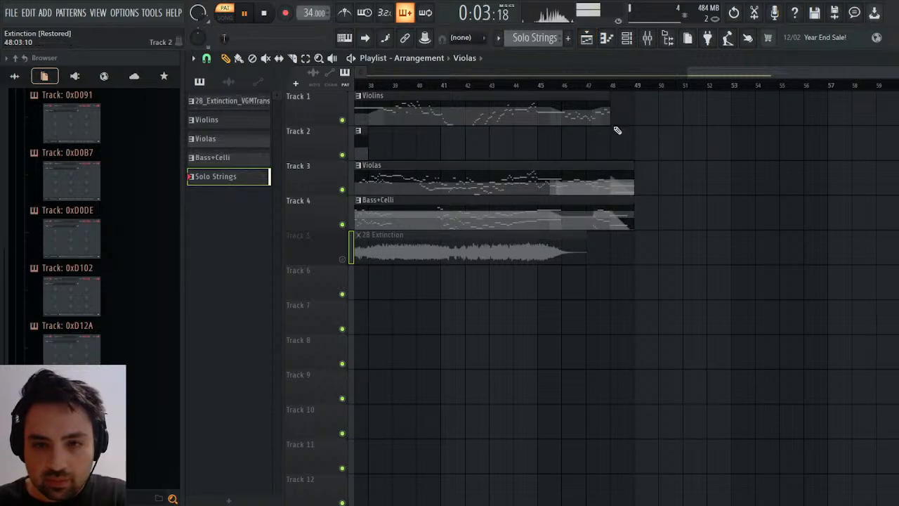
Play back the arrangement's ending and open the Violins pattern's notes around bar 26.
{"action": "left_click", "coordinate": [581, 85]}
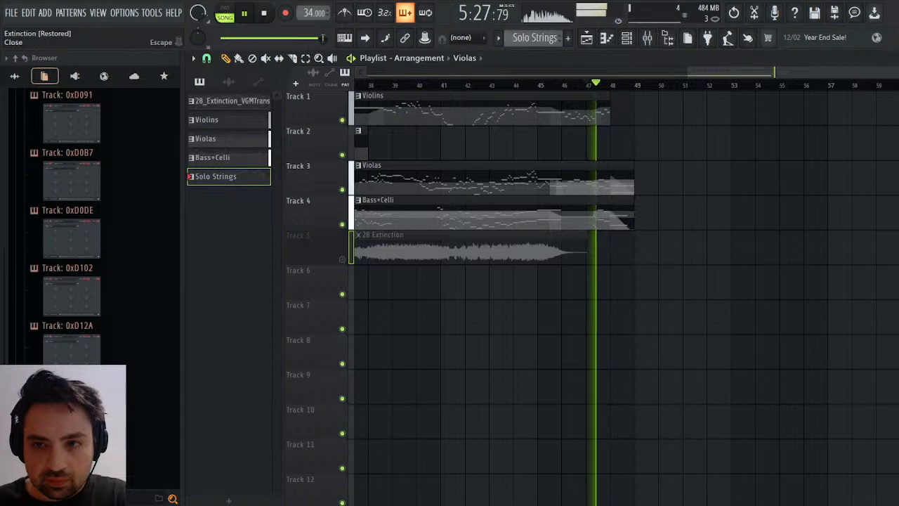
{"action": "left_click", "coordinate": [896, 58]}
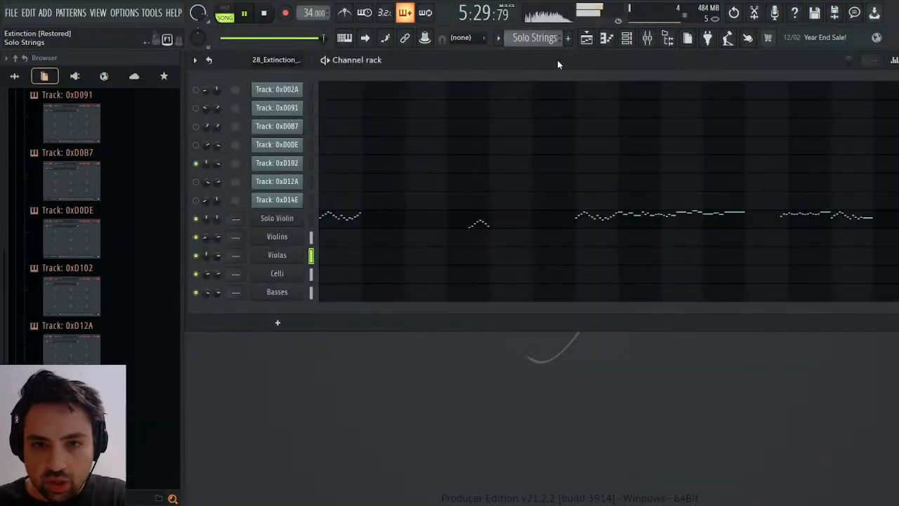
{"action": "key", "text": "KP_Add"}
{"action": "left_click", "coordinate": [843, 237]}
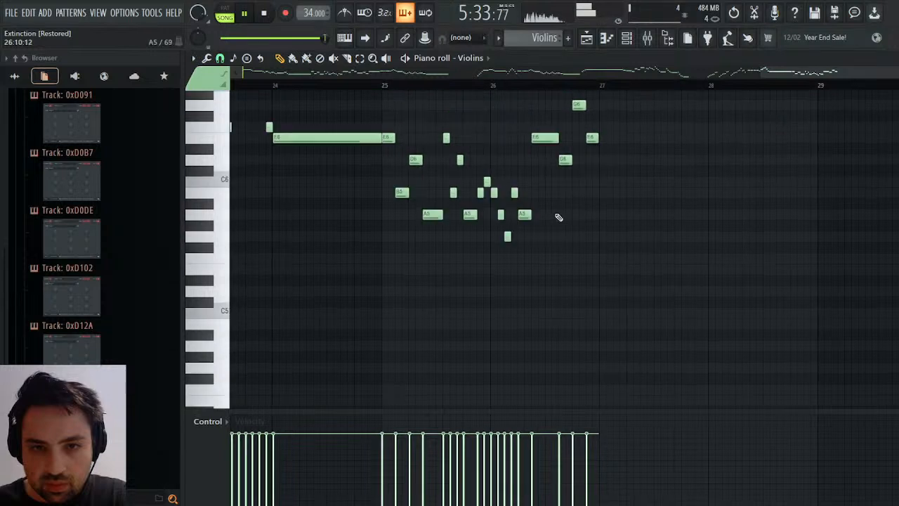
{"action": "key", "text": "KP_Divide"}
{"action": "left_click", "coordinate": [571, 85]}
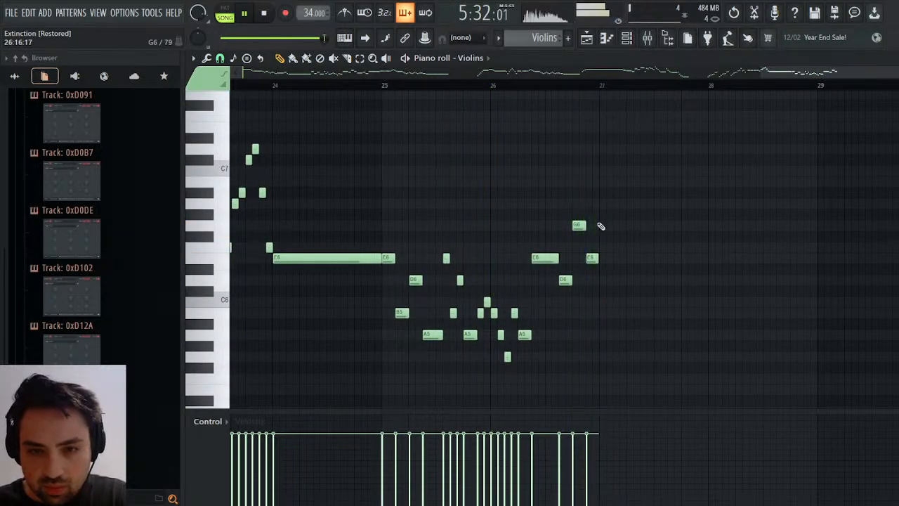
{"action": "key", "text": "space"}
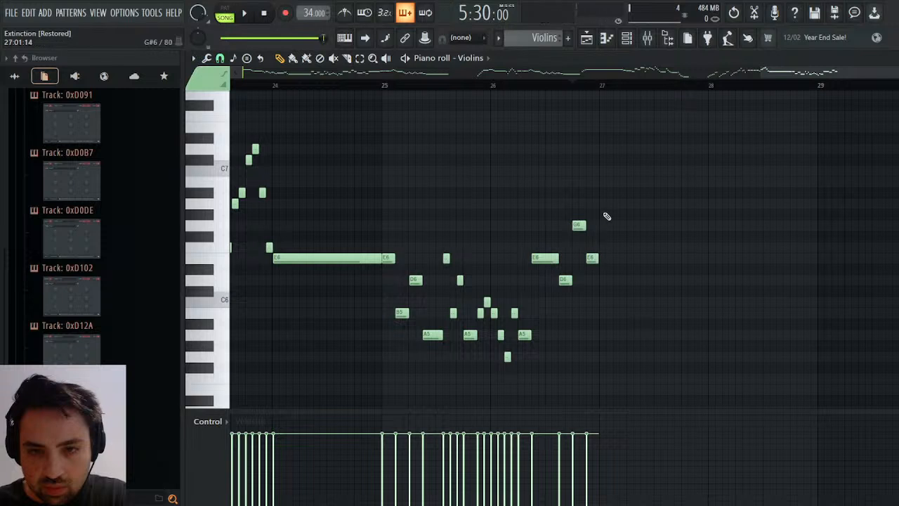
Add an A6 note at bar 27 in the Violins, extended across the whole bar, and play it back.
{"action": "left_click", "coordinate": [602, 204]}
{"action": "left_click_drag", "start_coordinate": [602, 205], "coordinate": [605, 203]}
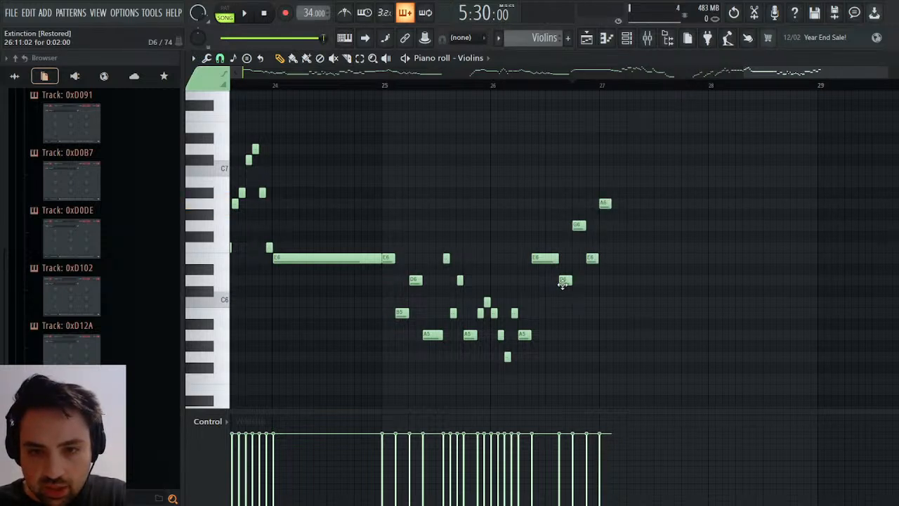
{"action": "left_click", "coordinate": [524, 87]}
{"action": "key", "text": "space"}
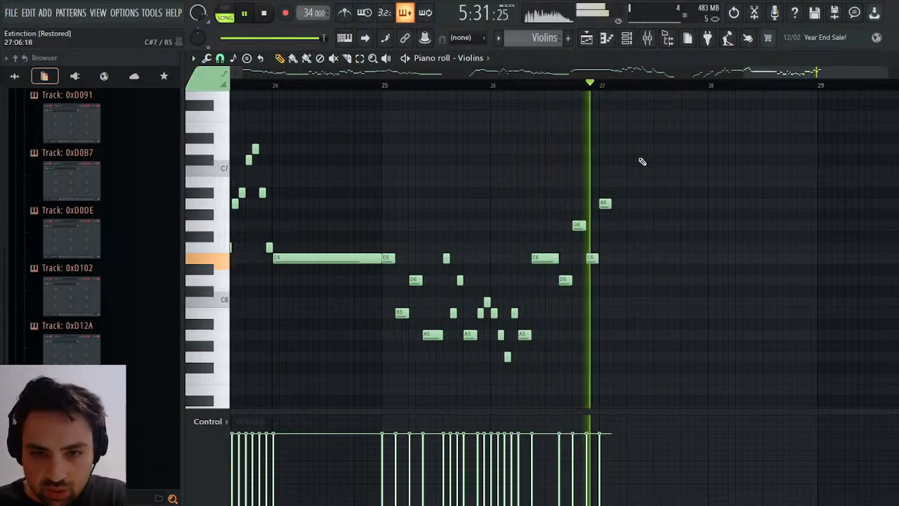
{"action": "left_click_drag", "start_coordinate": [609, 203], "coordinate": [707, 204]}
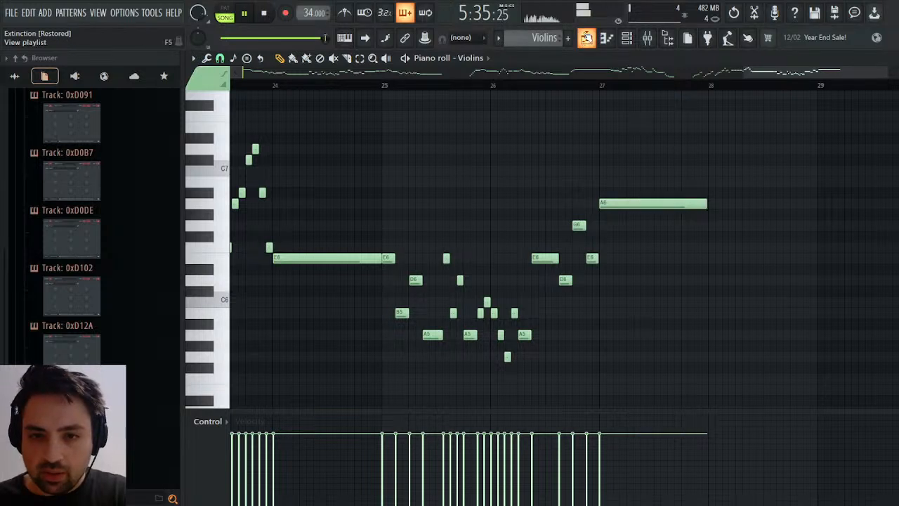
Extend the Violins clip in the playlist by one bar so it ends at bar 49, and play back the ending.
{"action": "left_click", "coordinate": [586, 38]}
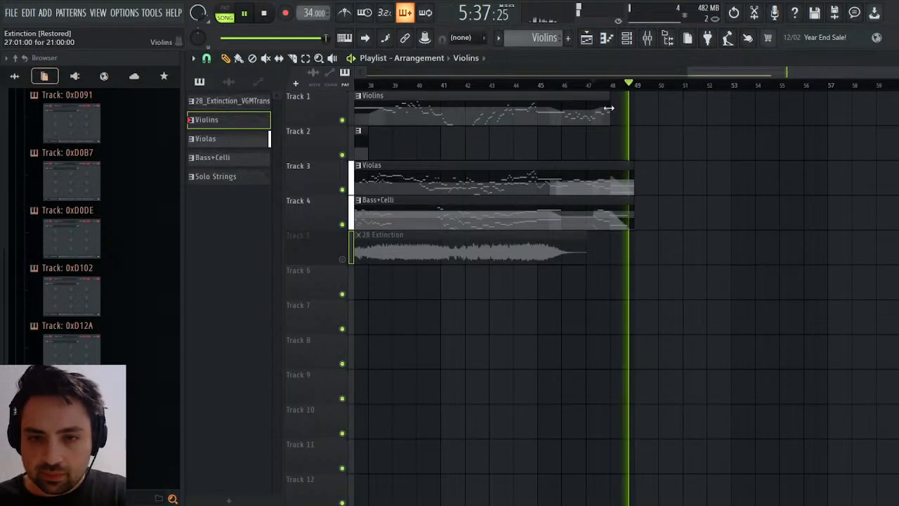
{"action": "left_click", "coordinate": [609, 85]}
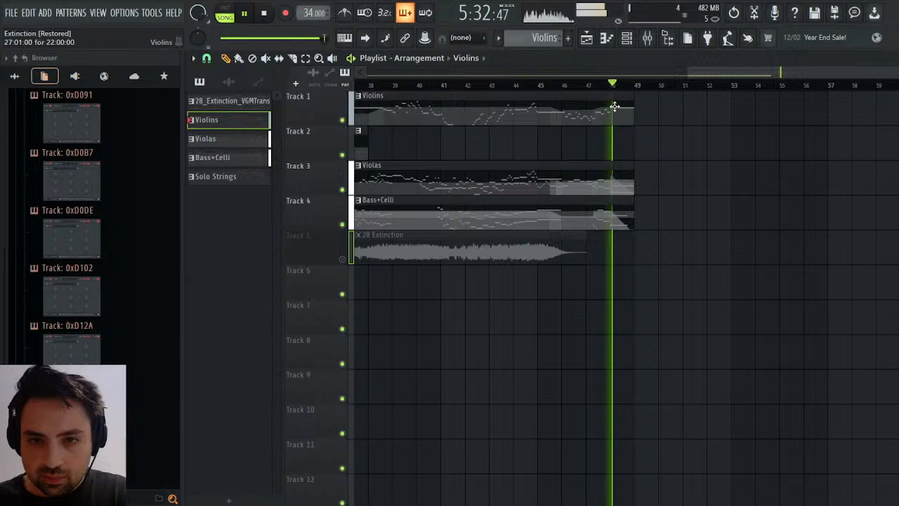
{"action": "left_click", "coordinate": [584, 85]}
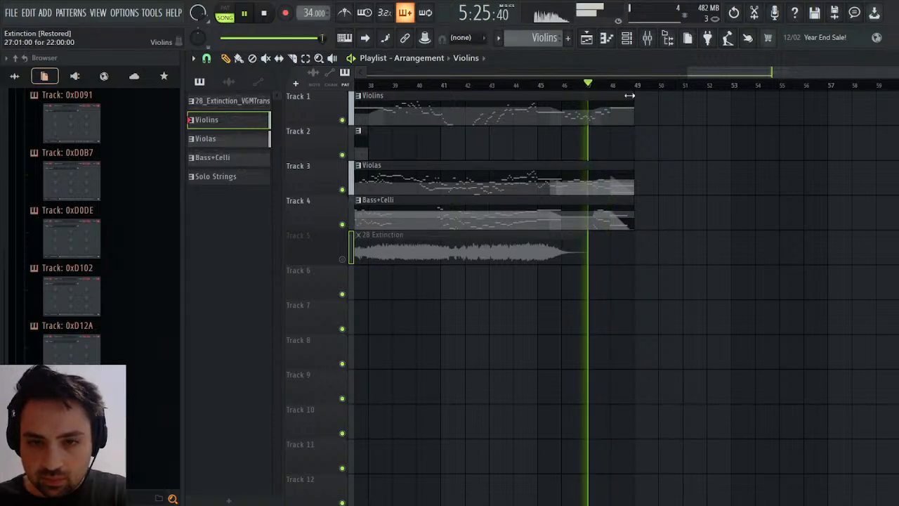
Return to the Violins notes and listen to how the phrase in bar 26 leads into the final A6.
{"action": "key", "text": "F7"}
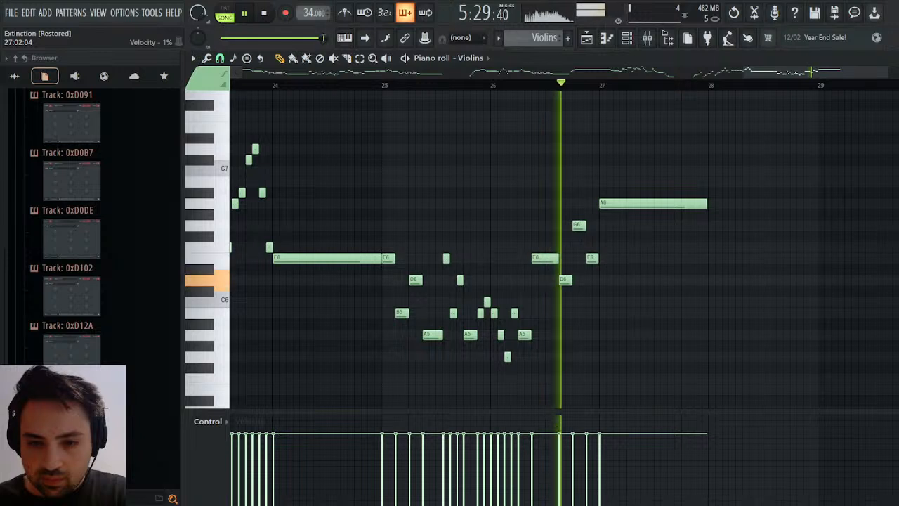
{"action": "key", "text": "space"}
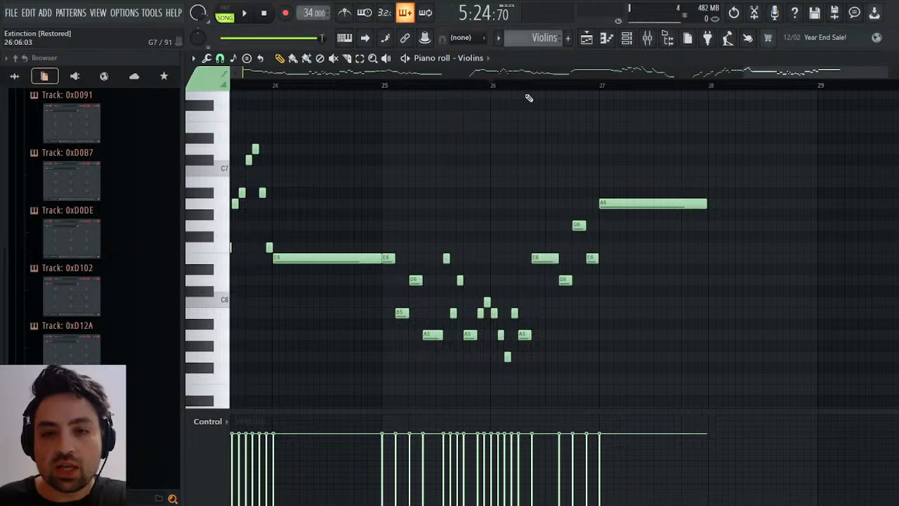
{"action": "key", "text": "space"}
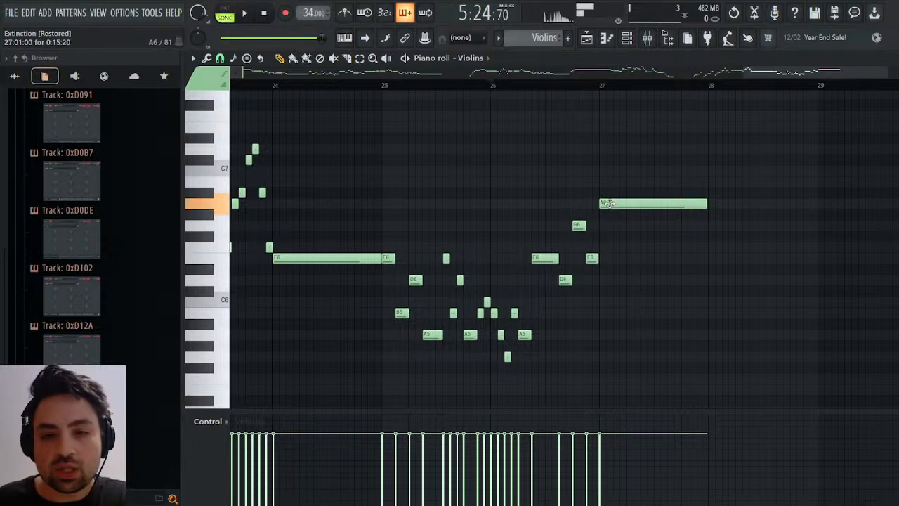
{"action": "key", "text": "space"}
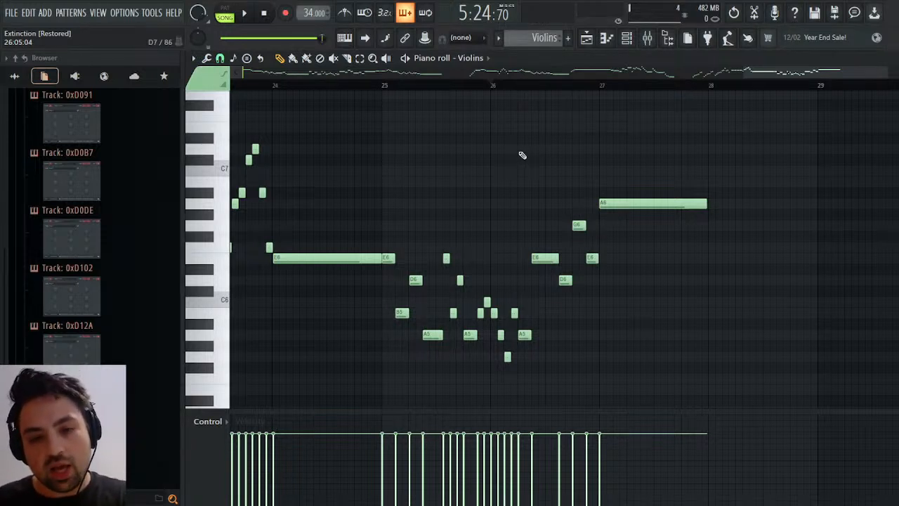
{"action": "left_click_drag", "start_coordinate": [581, 89], "coordinate": [575, 87]}
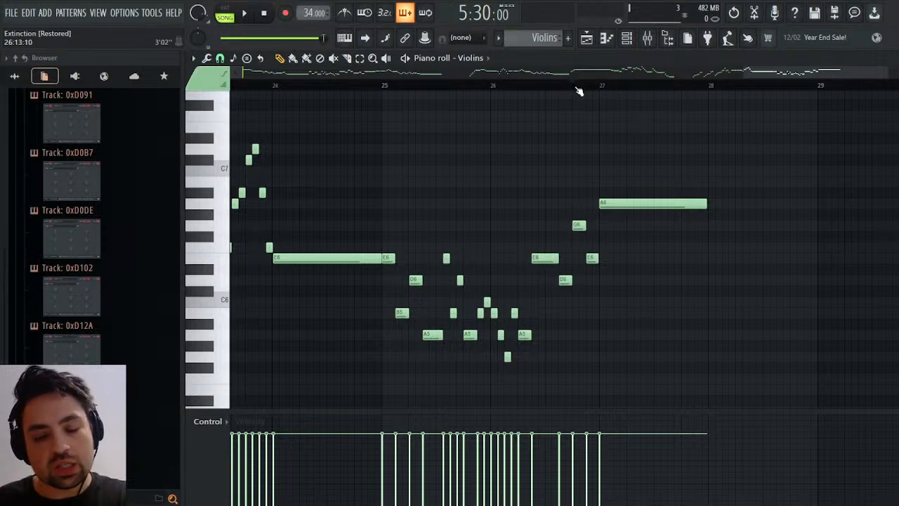
{"action": "key", "text": "space"}
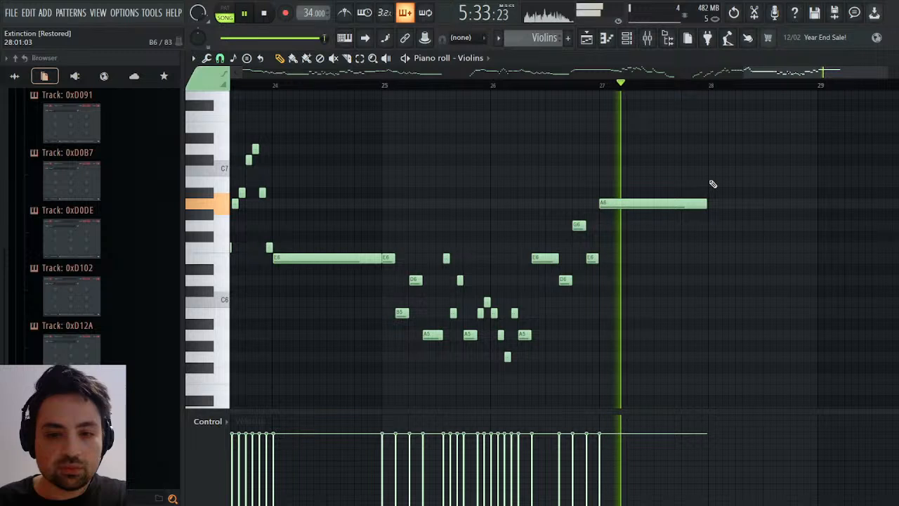
{"action": "key", "text": "space"}
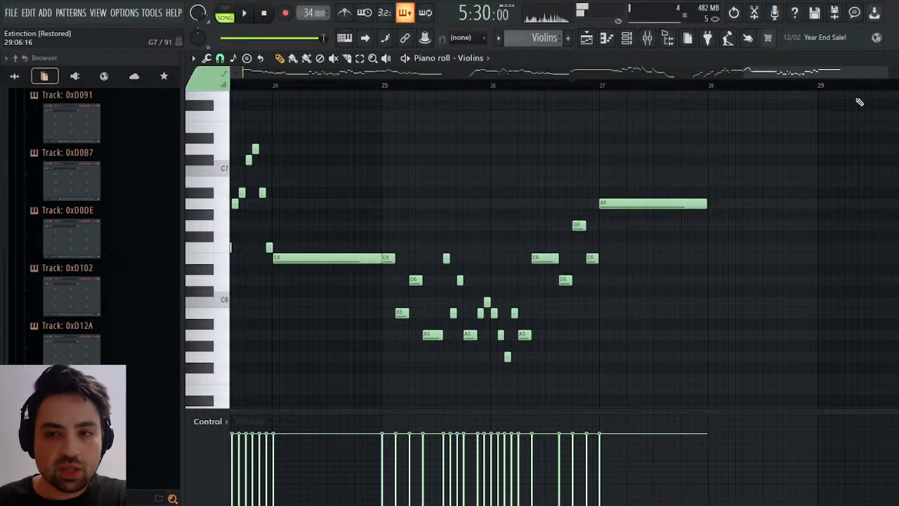
Open the Violins' channel volume events and draw a fade-out from bar 27 down to silence just before bar 28.
{"action": "key", "text": "F6"}
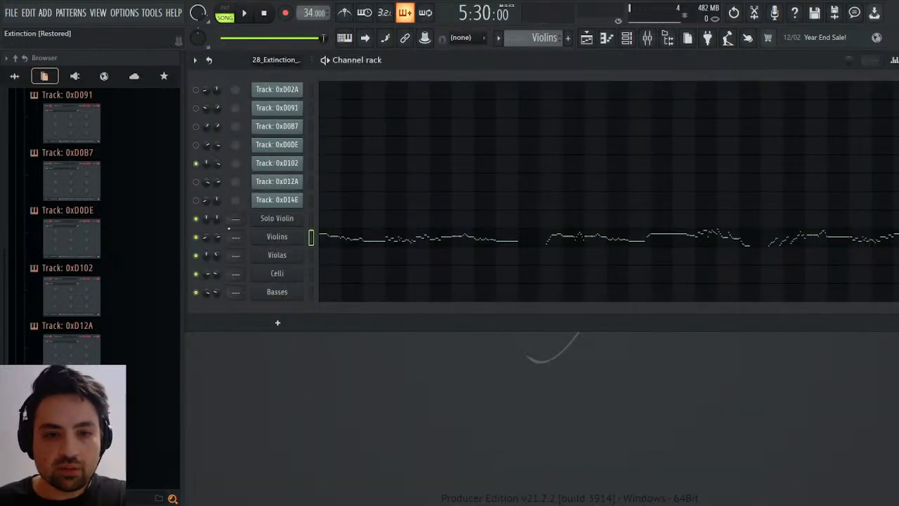
{"action": "left_click", "coordinate": [250, 257]}
{"action": "key", "text": "space"}
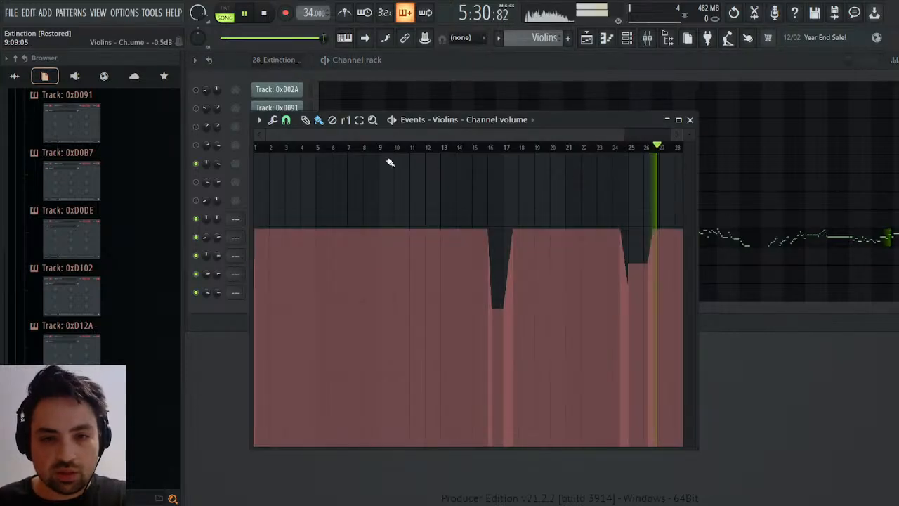
{"action": "left_click_drag", "start_coordinate": [255, 134], "coordinate": [578, 135]}
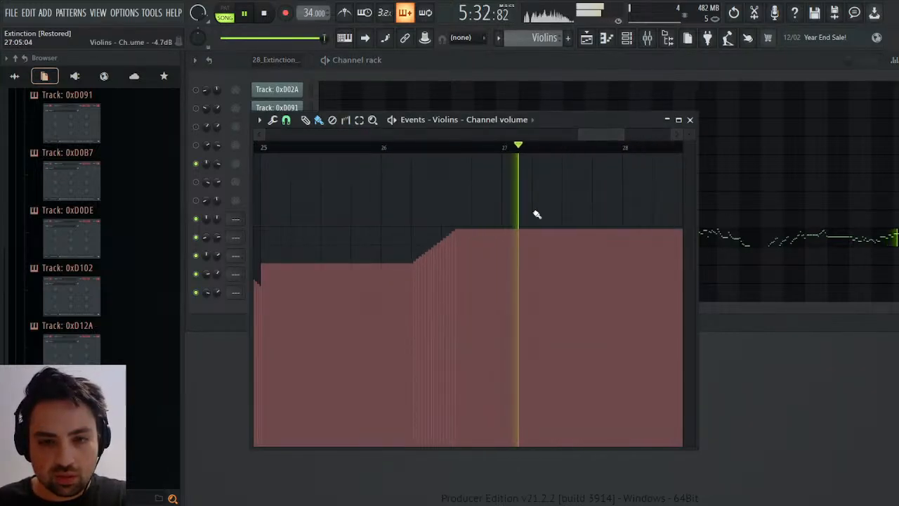
{"action": "mouse_move", "coordinate": [505, 230]}
{"action": "left_mouse_down"}
{"action": "mouse_move", "coordinate": [591, 433]}
{"action": "mouse_move", "coordinate": [610, 453]}
{"action": "left_mouse_up"}
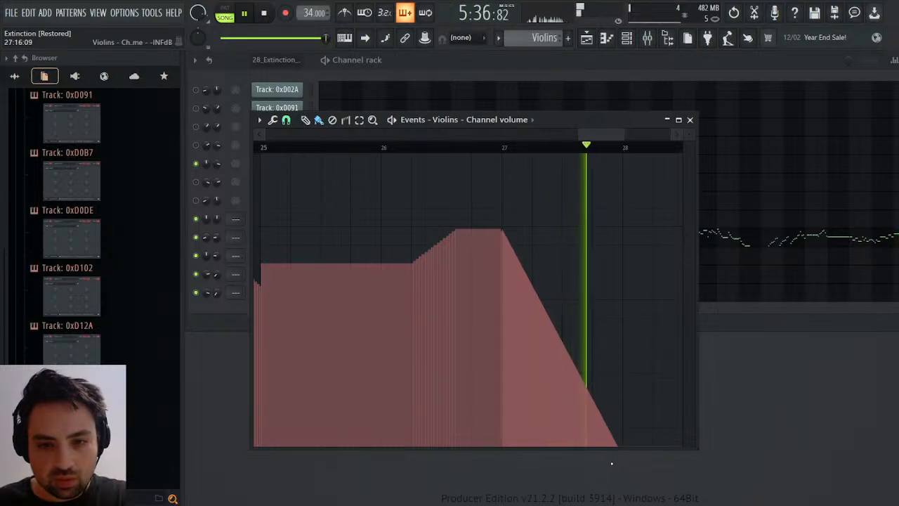
{"action": "left_click", "coordinate": [690, 120]}
Check the ending in the playlist, return the playback position to bar 47, and save the project.
{"action": "left_click", "coordinate": [587, 41]}
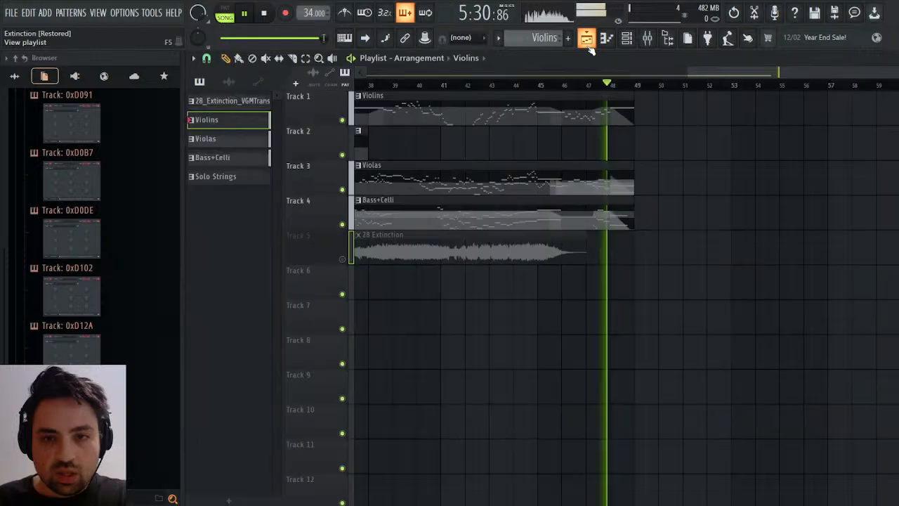
{"action": "key", "text": "space"}
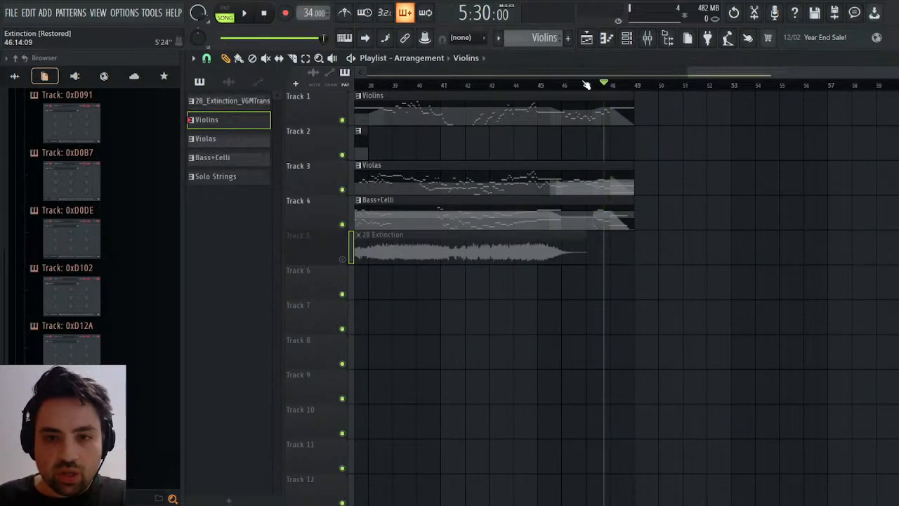
{"action": "left_click", "coordinate": [586, 84]}
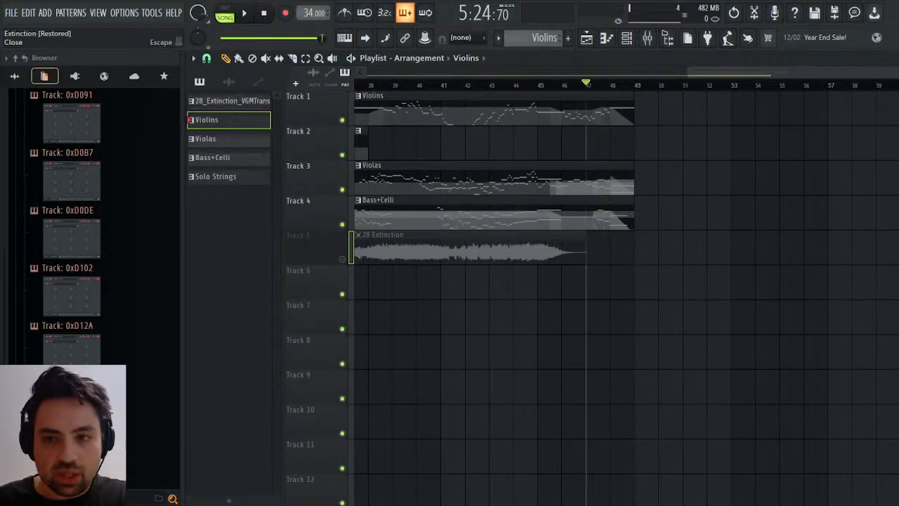
{"action": "left_click", "coordinate": [890, 58]}
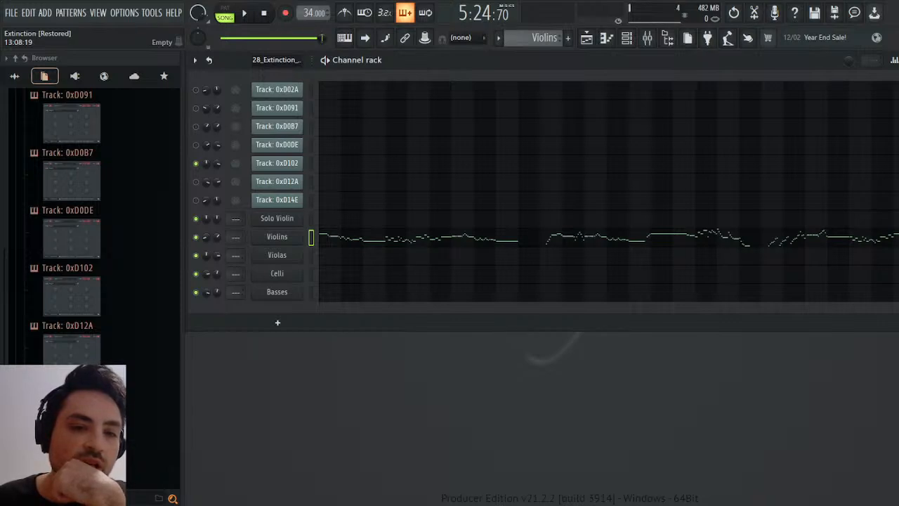
{"action": "key", "text": "ctrl+s"}
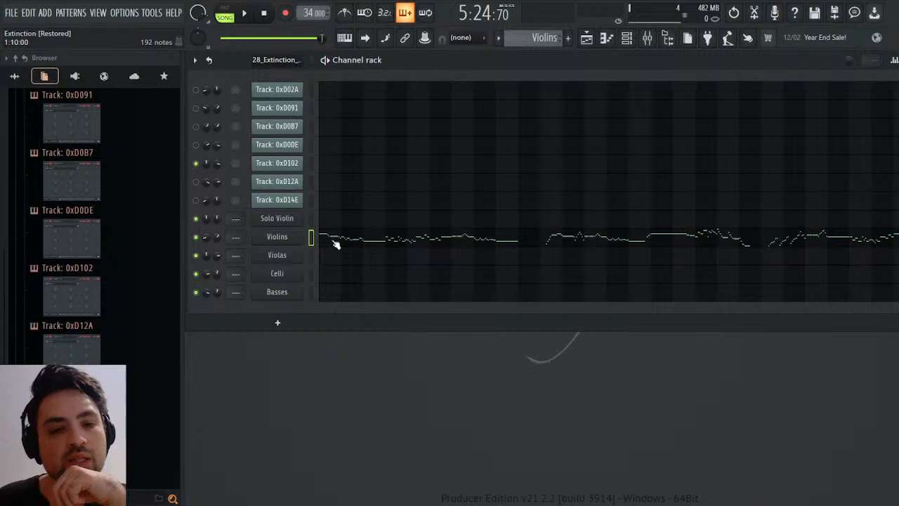
Open the Solo Violin instrument and route it to mixer track 2.
{"action": "left_click", "coordinate": [278, 219]}
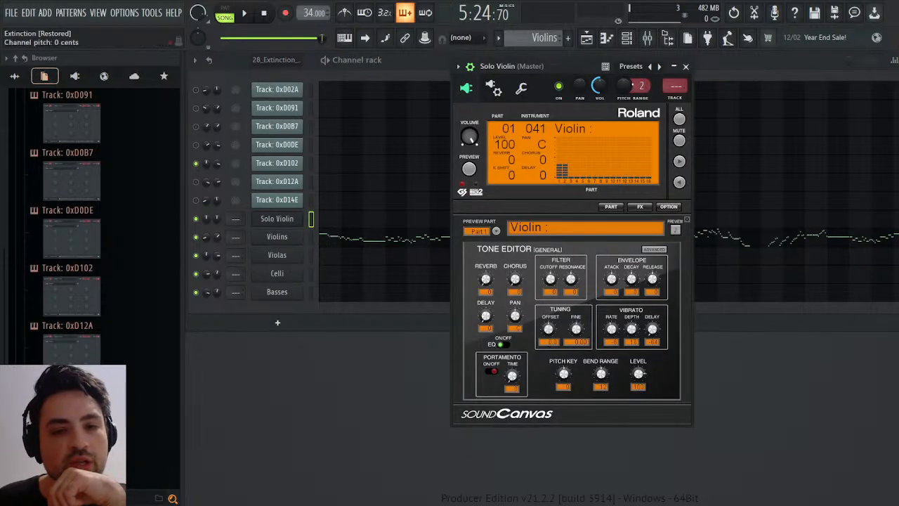
{"action": "left_click", "coordinate": [677, 90]}
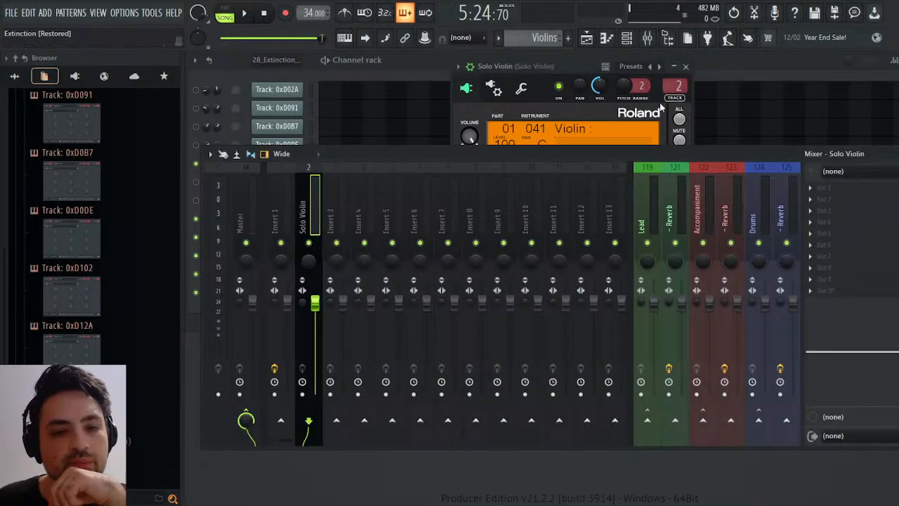
Route the Violins instrument to mixer track 3 and the Violas instrument to mixer track 4.
{"action": "key", "text": "F9"}
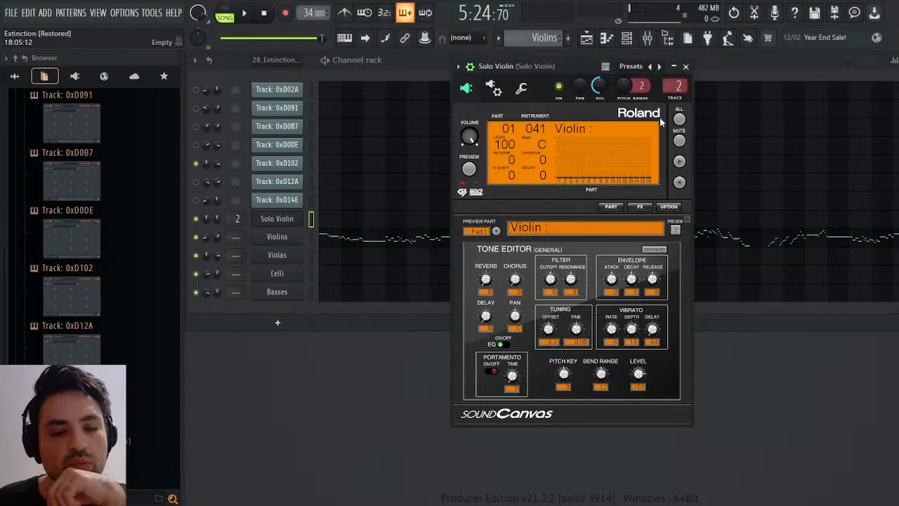
{"action": "left_click", "coordinate": [279, 237]}
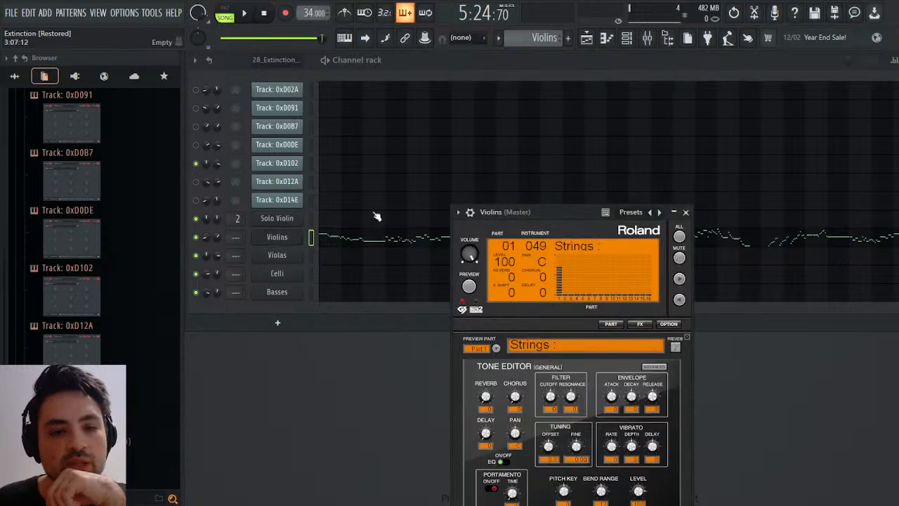
{"action": "left_click", "coordinate": [470, 212]}
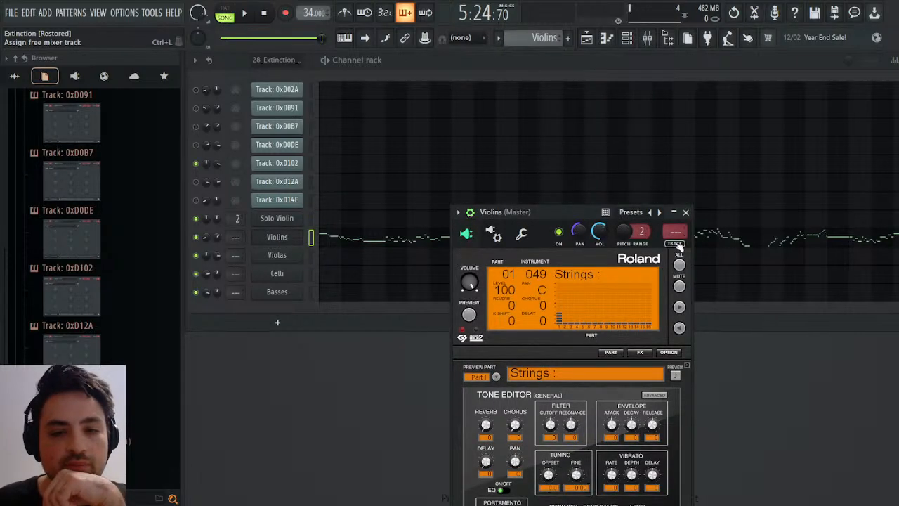
{"action": "key", "text": "ctrl+l"}
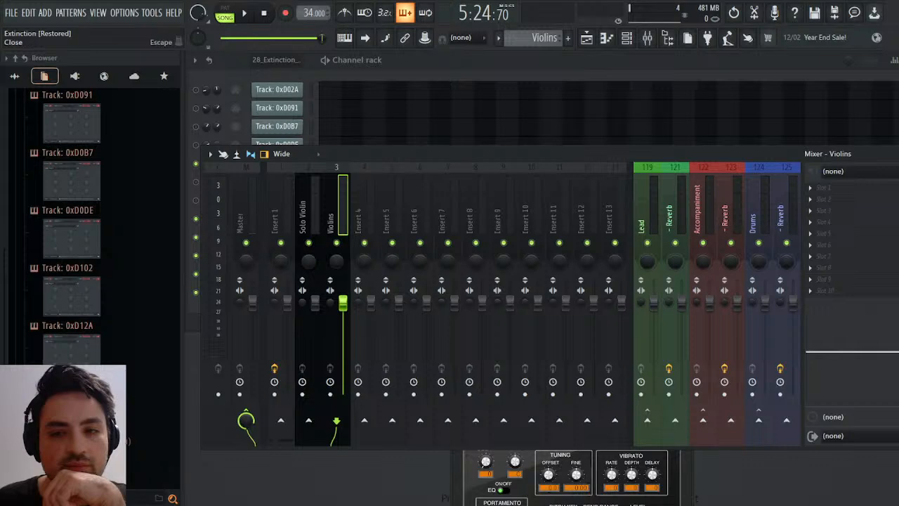
{"action": "key", "text": "F9"}
{"action": "left_click", "coordinate": [281, 256]}
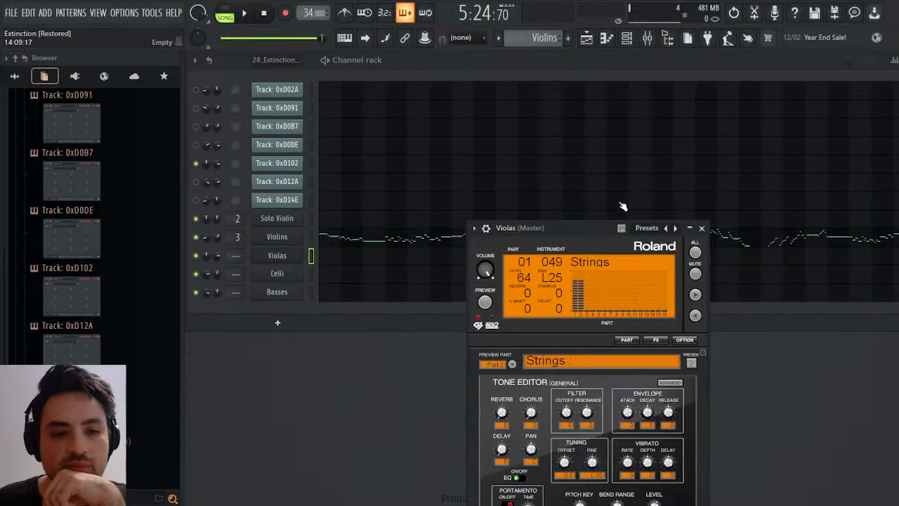
{"action": "left_click", "coordinate": [486, 229]}
{"action": "key", "text": "ctrl+l"}
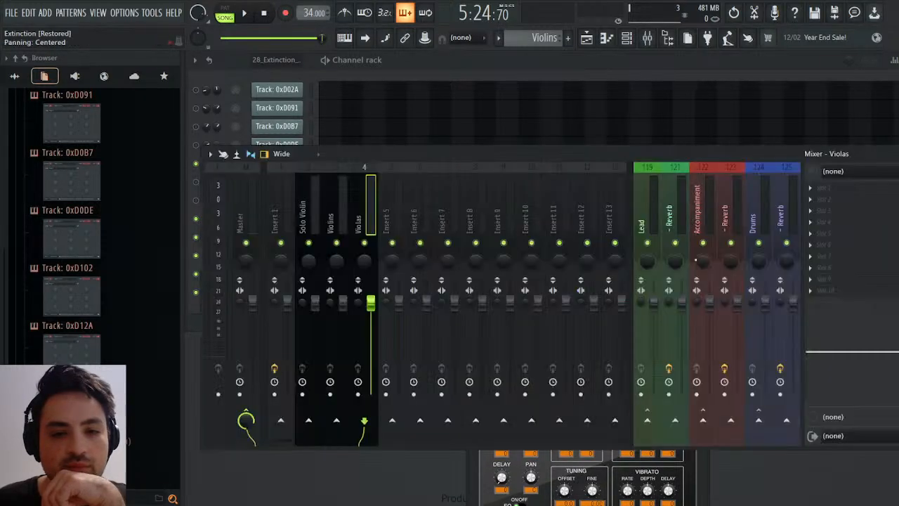
{"action": "key", "text": "F9"}
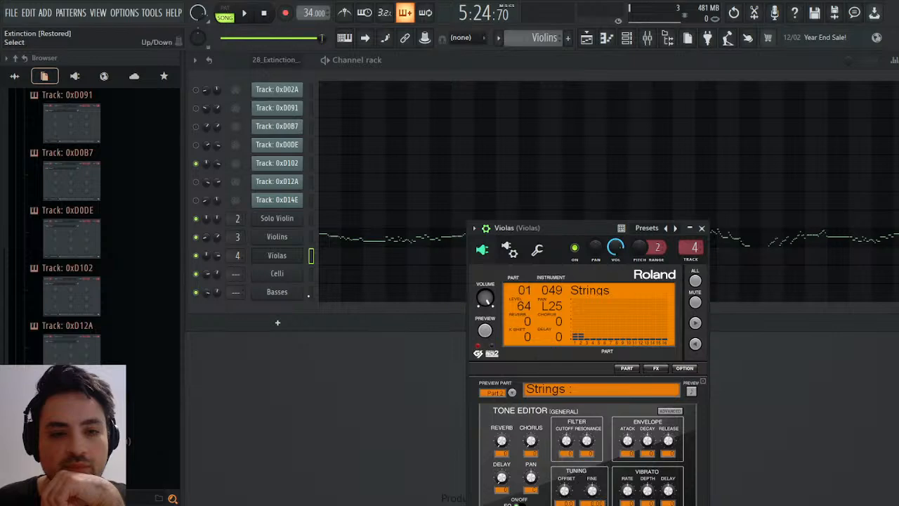
Route the Celli instrument to mixer track 5 and the Basses instrument to mixer track 6.
{"action": "left_click", "coordinate": [277, 273]}
{"action": "left_click", "coordinate": [513, 139]}
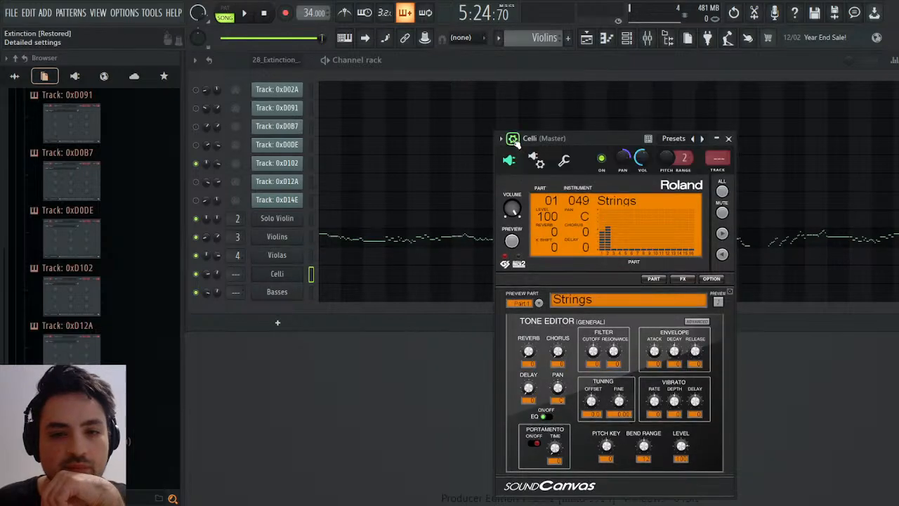
{"action": "key", "text": "ctrl+l"}
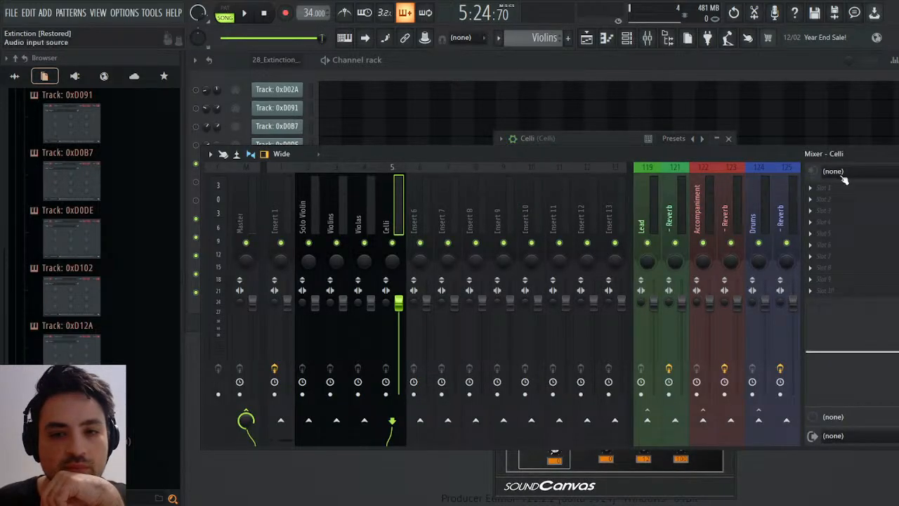
{"action": "key", "text": "Escape"}
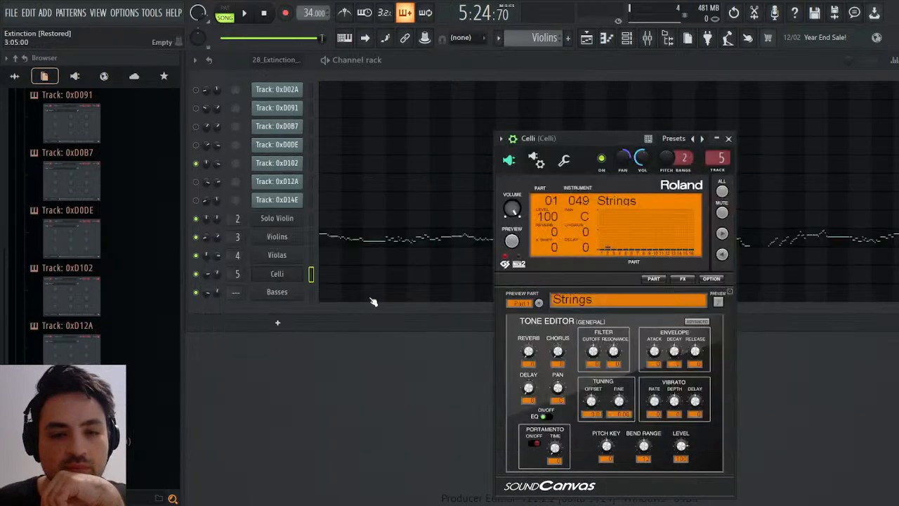
{"action": "left_click", "coordinate": [280, 292]}
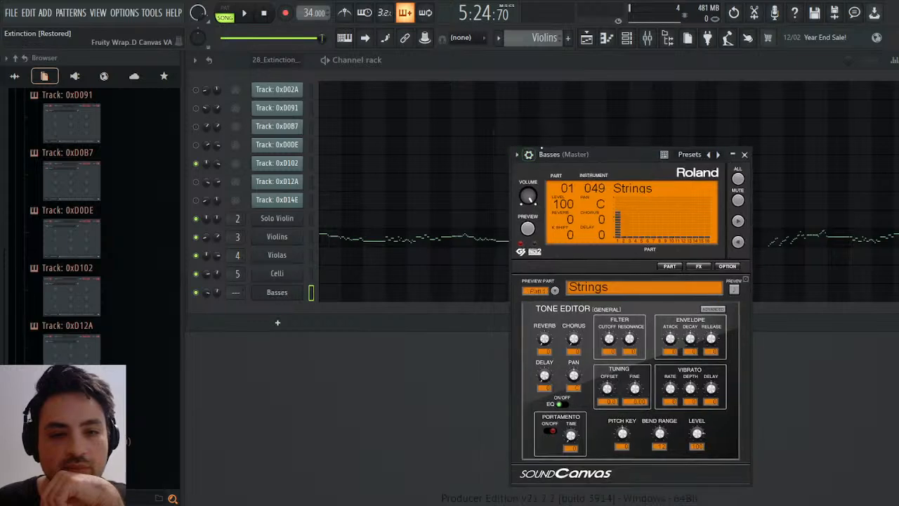
{"action": "left_click", "coordinate": [528, 154]}
{"action": "left_click", "coordinate": [734, 177]}
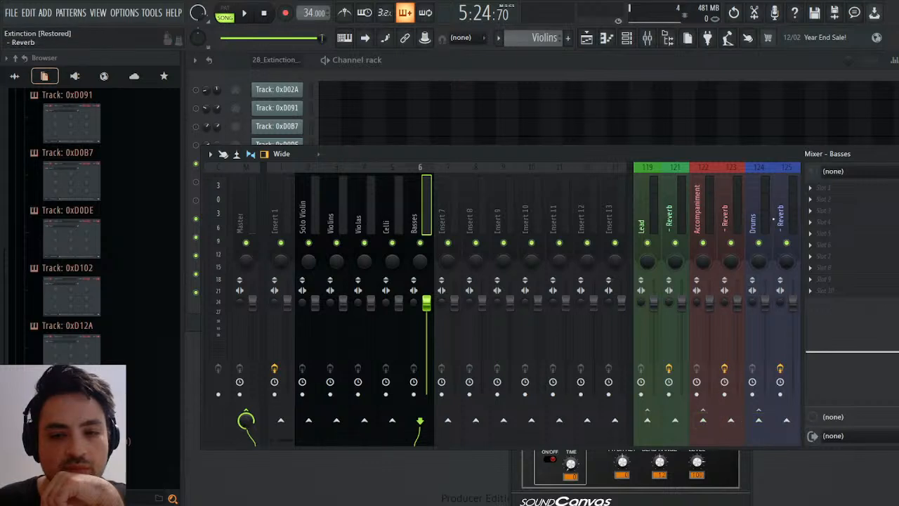
Rename the Accompaniment mixer track to Harmony and the Drums mixer track to Bass.
{"action": "left_click", "coordinate": [707, 218]}
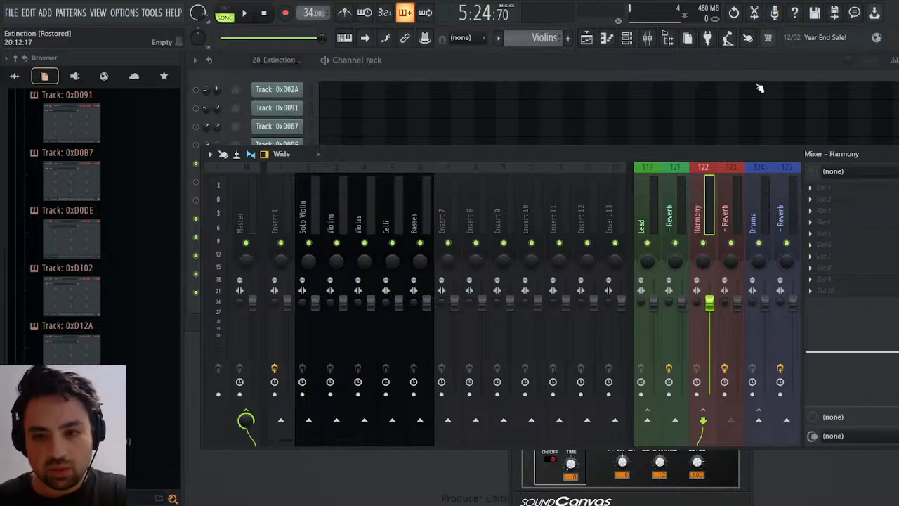
{"action": "left_click", "coordinate": [764, 204]}
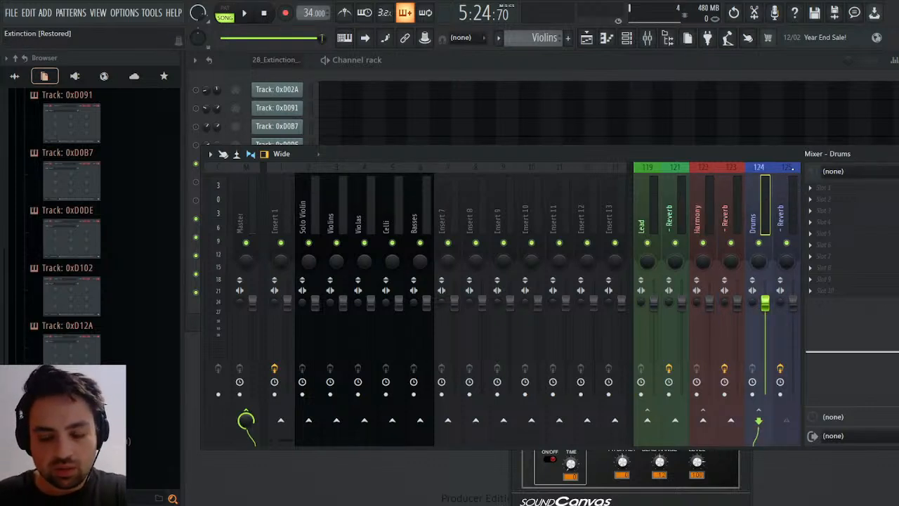
{"action": "key", "text": "Return"}
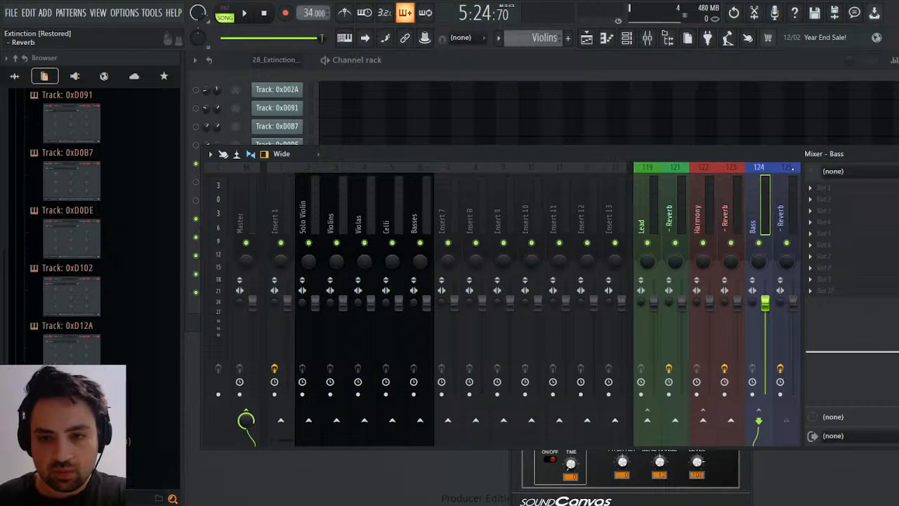
Route the Basses mixer track to the Bass group's reverb track and replace its Fruity Reeverb 2 with TSAR-1R Reverb.
{"action": "left_click", "coordinate": [420, 223]}
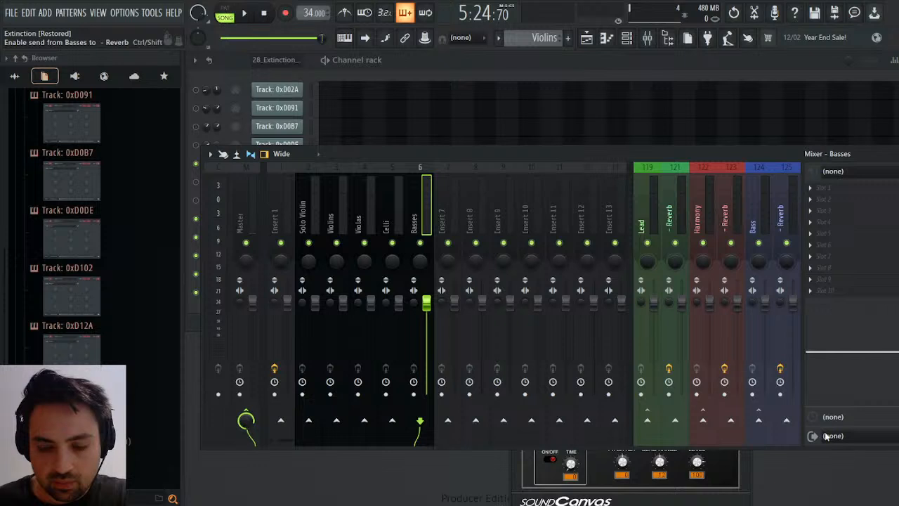
{"action": "left_click", "coordinate": [781, 214]}
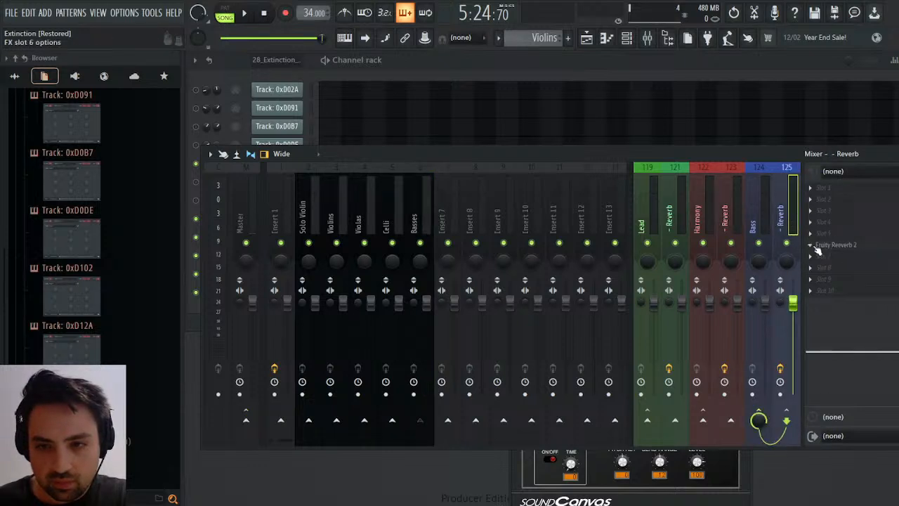
{"action": "left_click", "coordinate": [561, 243]}
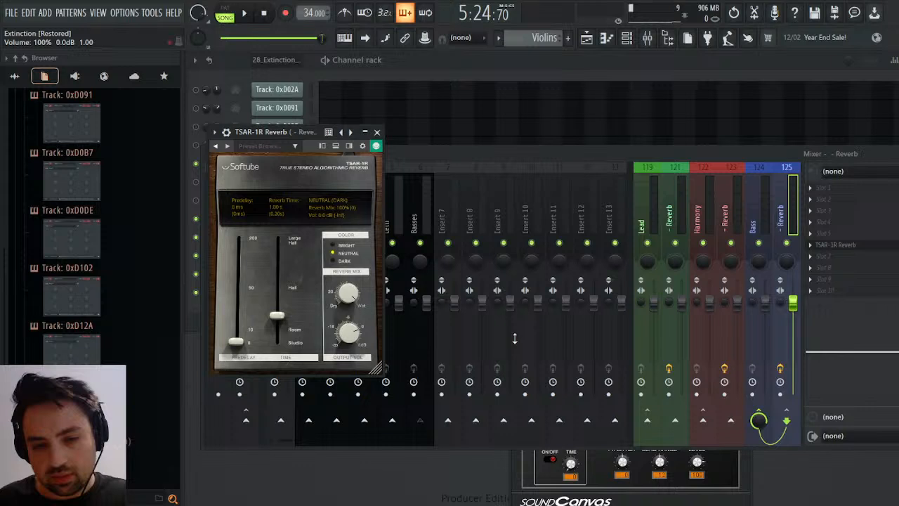
Set the TSAR-1R Reverb to a 20 % reverb mix and 1.46 s reverb time, and return to the channel rack.
{"action": "left_click_drag", "start_coordinate": [347, 294], "coordinate": [348, 331]}
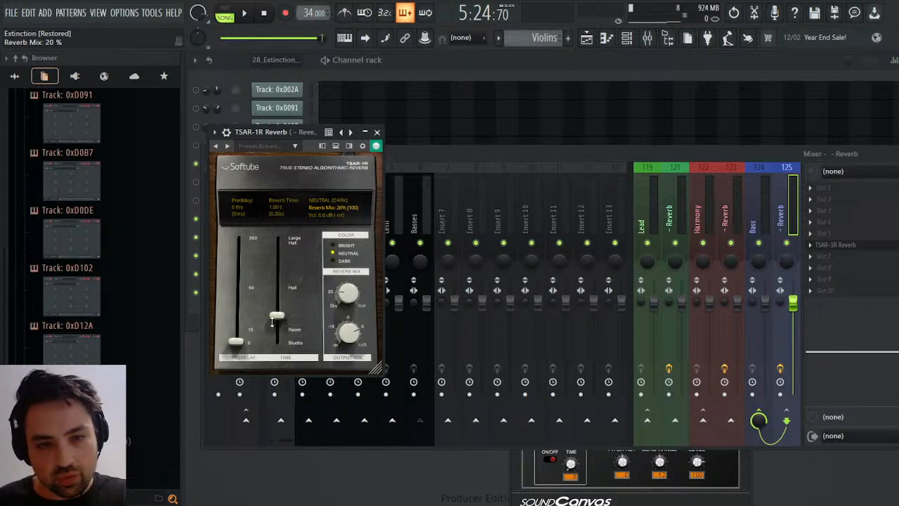
{"action": "left_click_drag", "start_coordinate": [273, 322], "coordinate": [275, 289]}
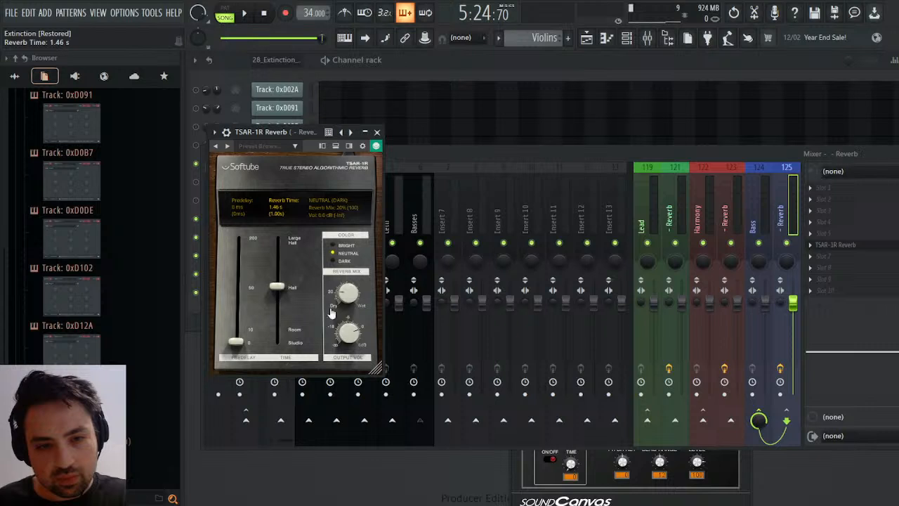
{"action": "left_click_drag", "start_coordinate": [347, 293], "coordinate": [347, 299]}
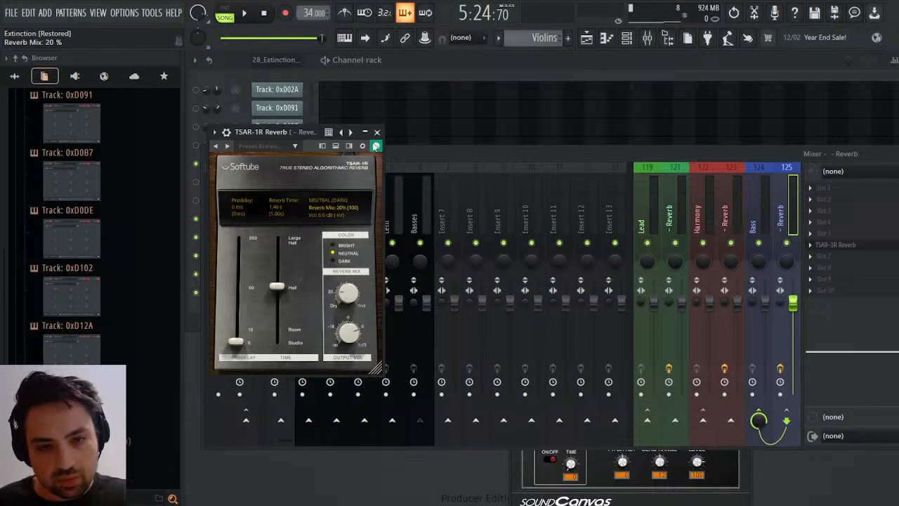
{"action": "left_click", "coordinate": [377, 133]}
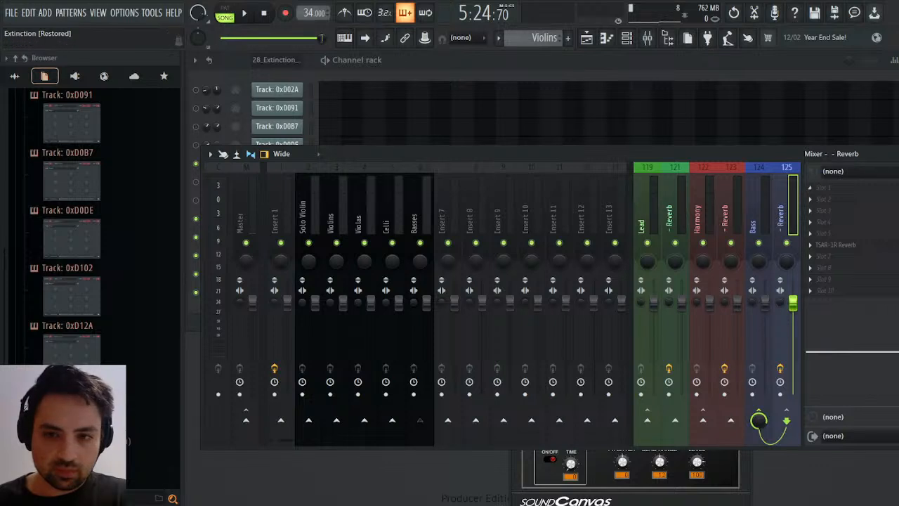
{"action": "left_click", "coordinate": [893, 154]}
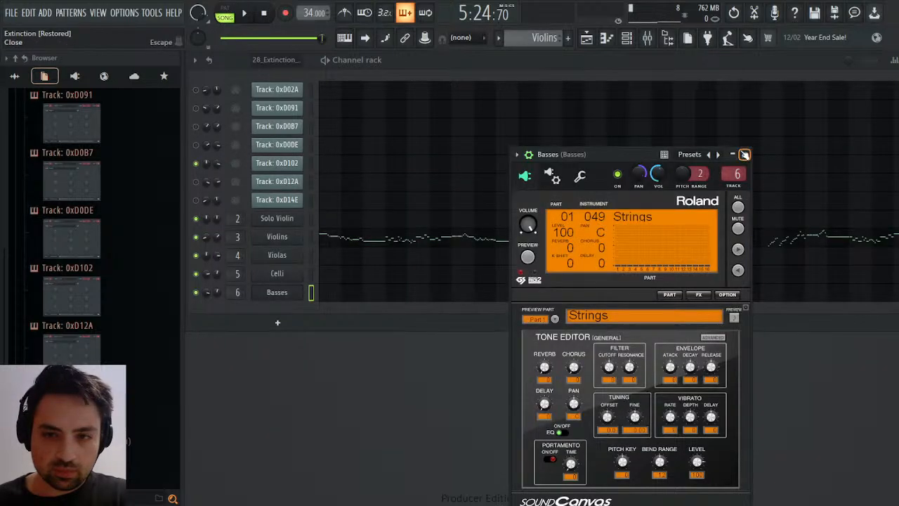
{"action": "left_click", "coordinate": [745, 153]}
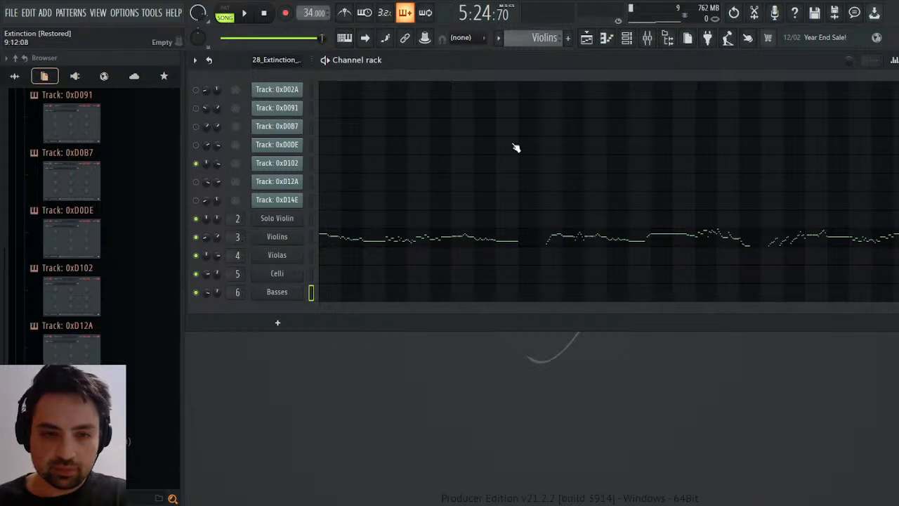
{"action": "left_click", "coordinate": [647, 37]}
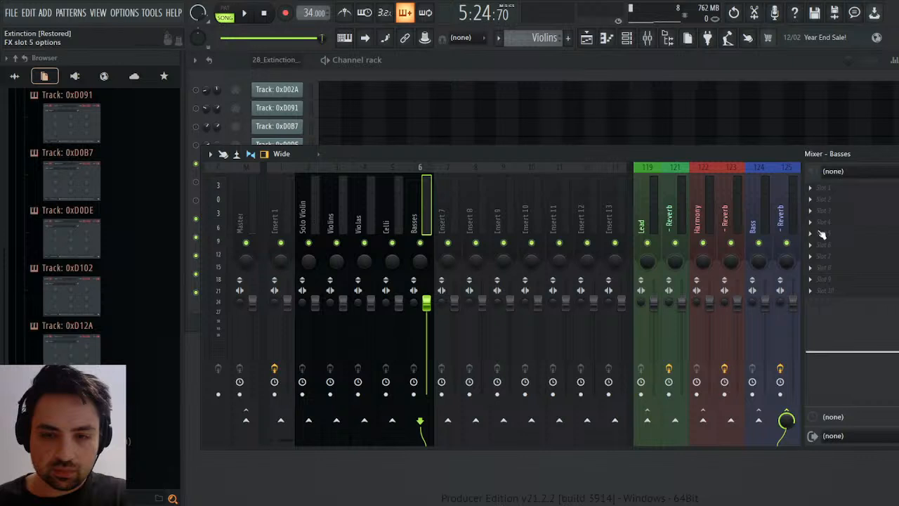
{"action": "left_click", "coordinate": [890, 153]}
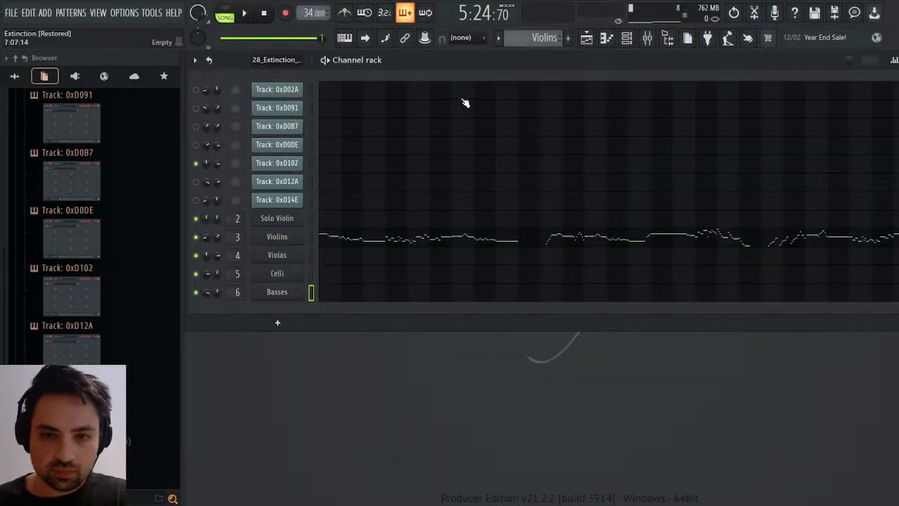
Select the Solo Strings pattern and play it on its own in pattern mode.
{"action": "scroll", "coordinate": [544, 38], "scroll_direction": "up", "scroll_amount": 1}
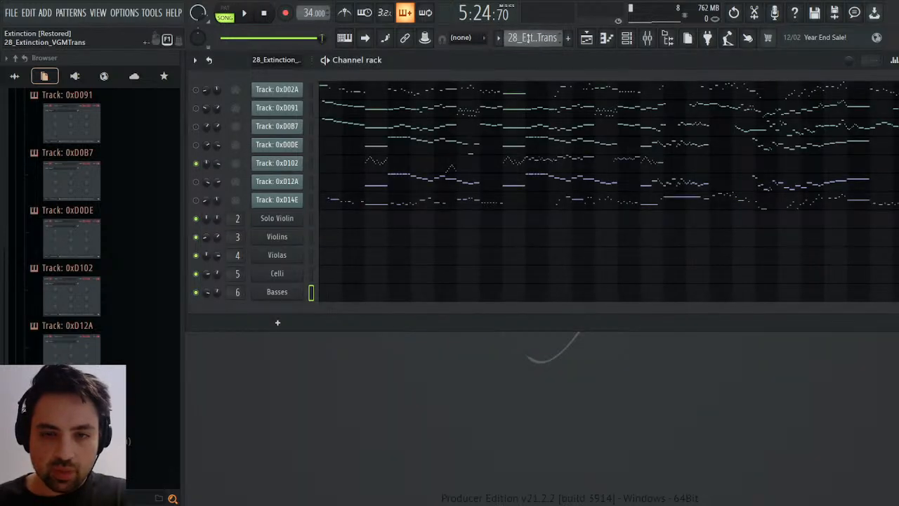
{"action": "scroll", "coordinate": [528, 38], "scroll_direction": "down", "scroll_amount": 1}
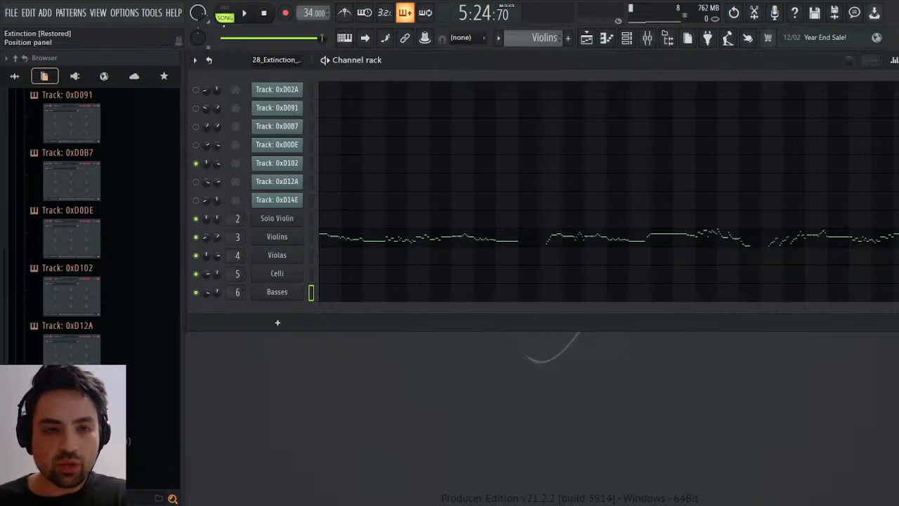
{"action": "scroll", "coordinate": [536, 42], "scroll_direction": "down", "scroll_amount": 1}
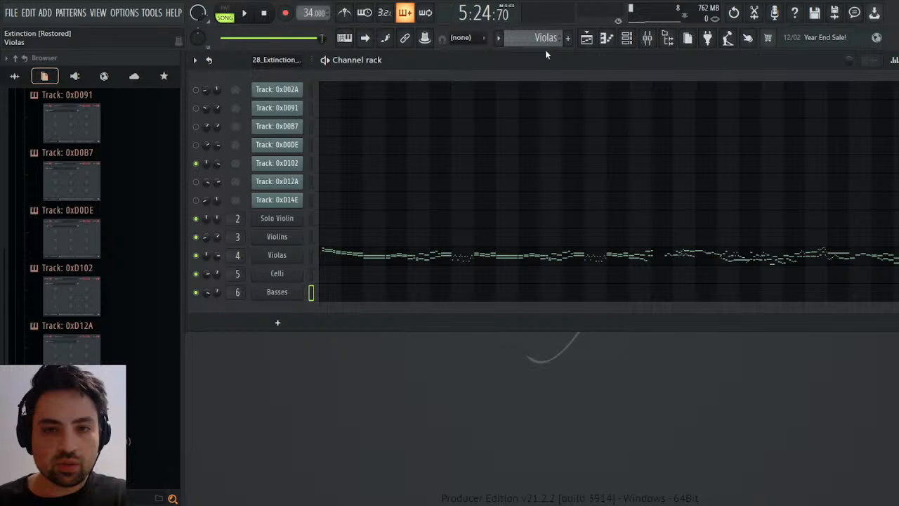
{"action": "left_click_drag", "start_coordinate": [545, 50], "coordinate": [538, 87]}
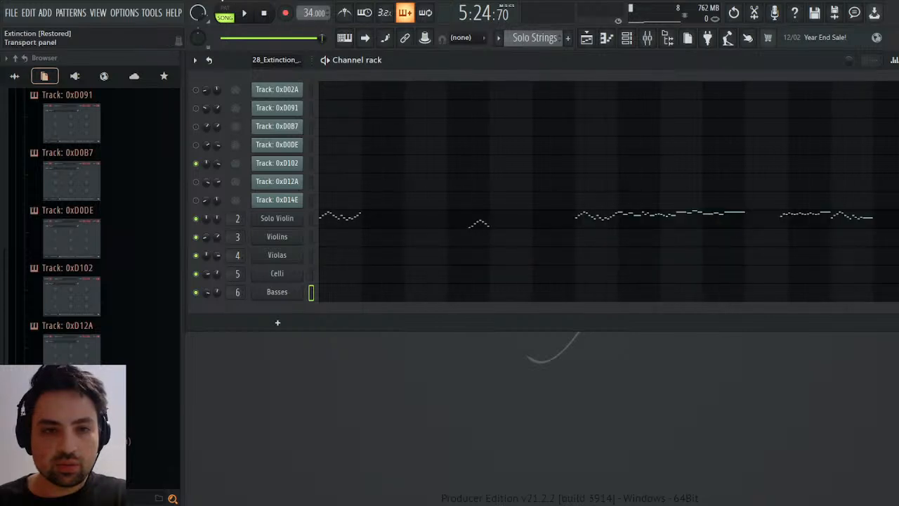
{"action": "left_click", "coordinate": [225, 13]}
{"action": "left_click", "coordinate": [246, 13]}
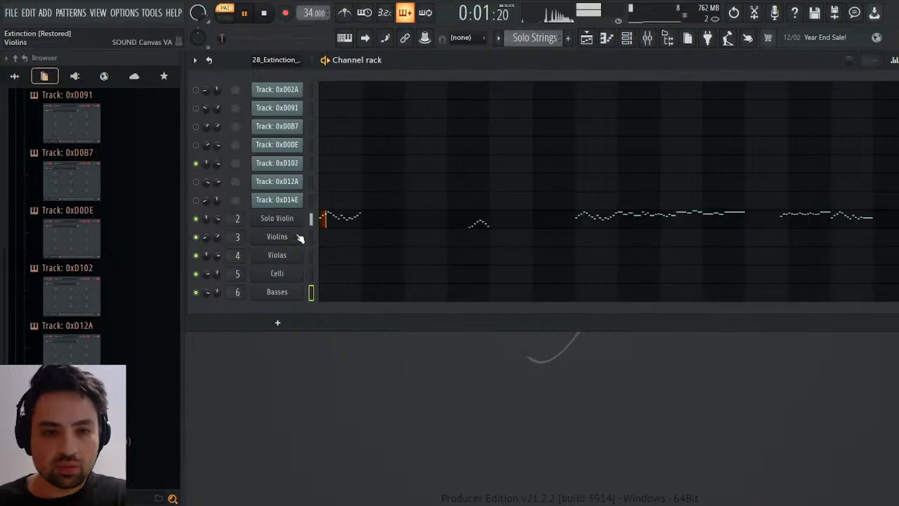
Adjust the Solo Violin's vibrato rate and raise its vibrato depth to 21 while replaying the pattern.
{"action": "left_click", "coordinate": [276, 218]}
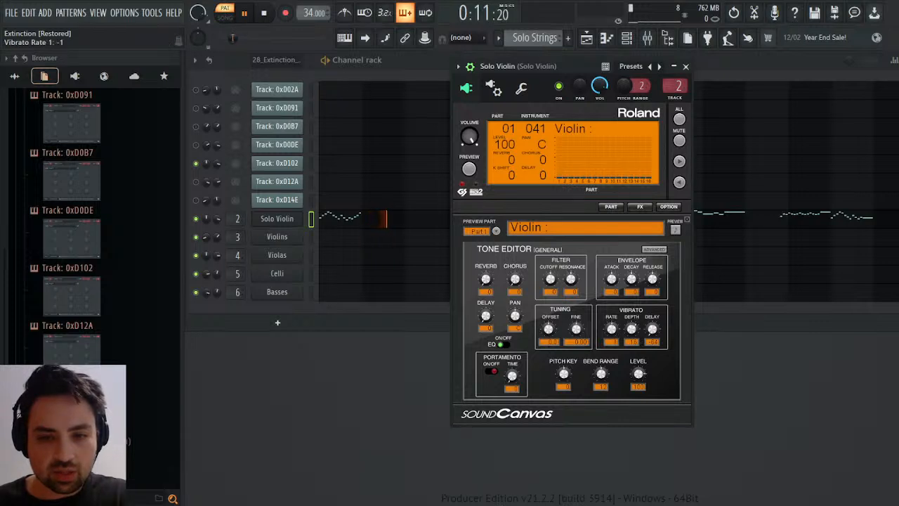
{"action": "left_click_drag", "start_coordinate": [611, 328], "coordinate": [611, 324]}
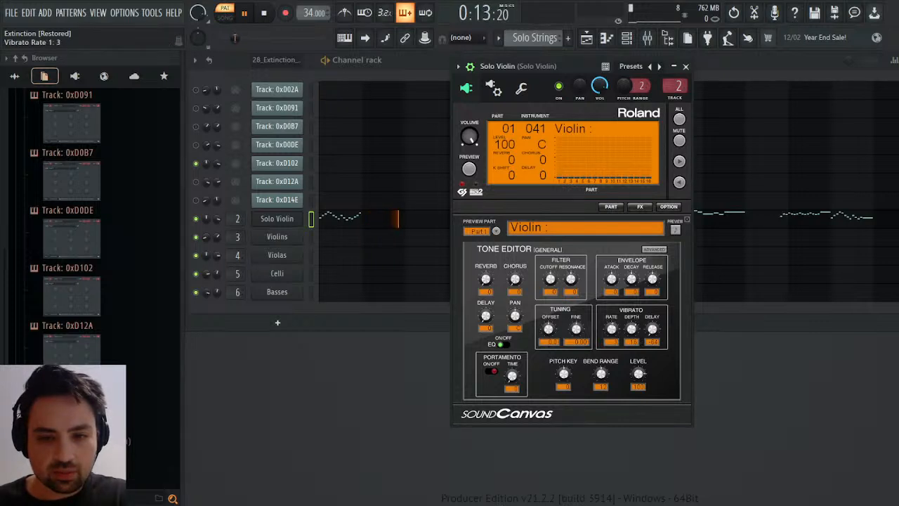
{"action": "key", "text": "space"}
{"action": "key", "text": "space"}
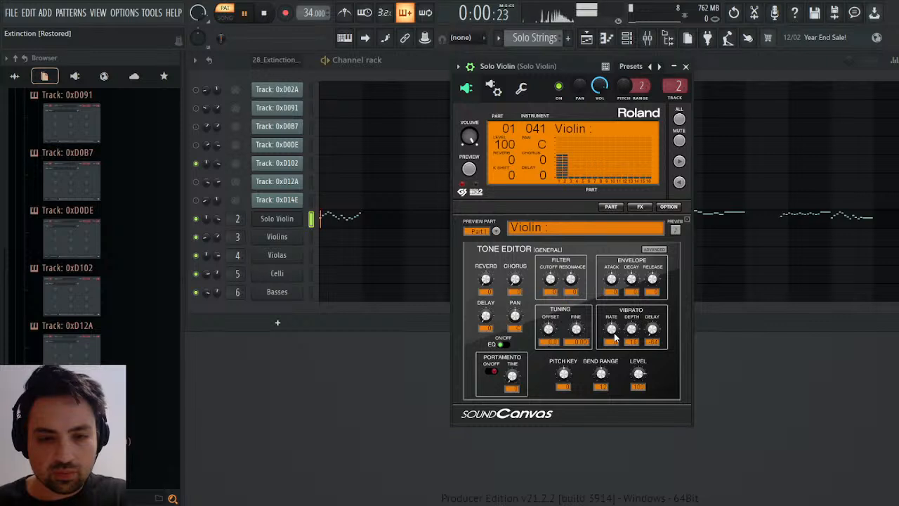
{"action": "left_click_drag", "start_coordinate": [631, 331], "coordinate": [632, 326]}
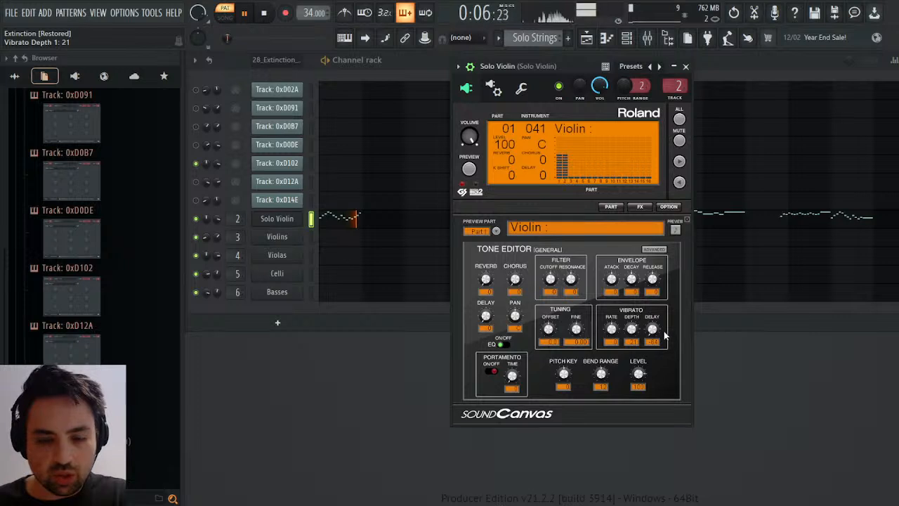
Set the Strings part's vibrato depth to 19 in the Solo Violin's Sound Canvas, close it, and replay the pattern.
{"action": "key", "text": "space"}
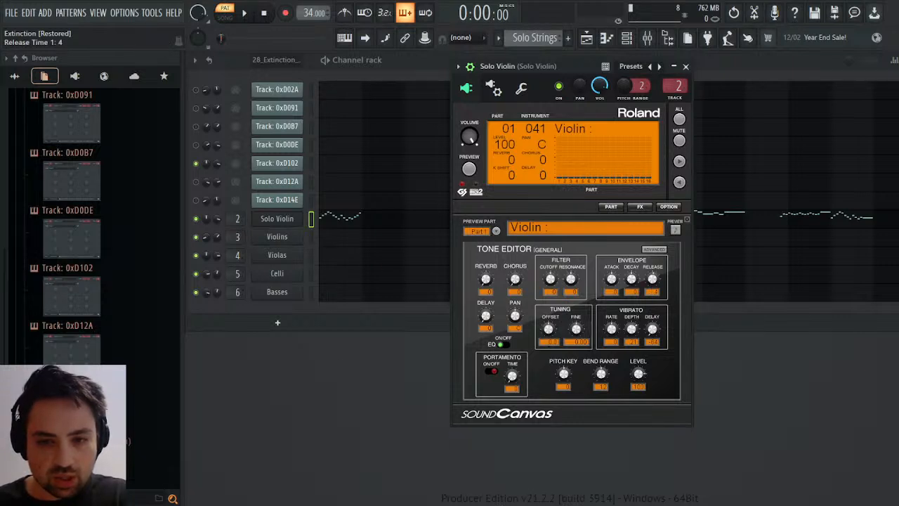
{"action": "left_click", "coordinate": [496, 231]}
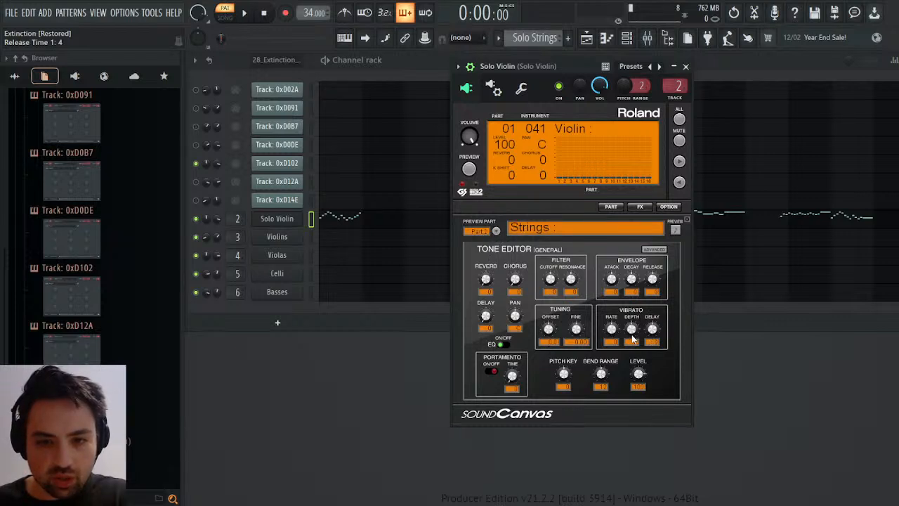
{"action": "left_click_drag", "start_coordinate": [632, 335], "coordinate": [632, 327]}
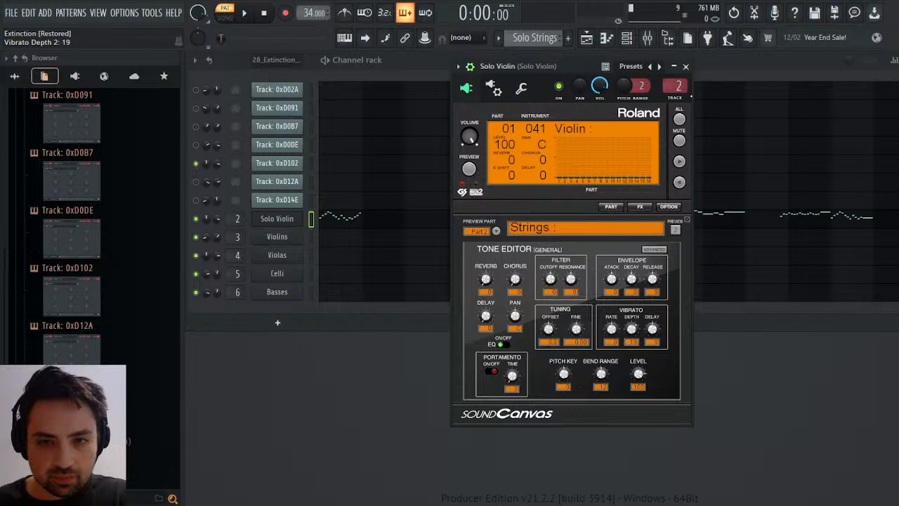
{"action": "left_click", "coordinate": [685, 67]}
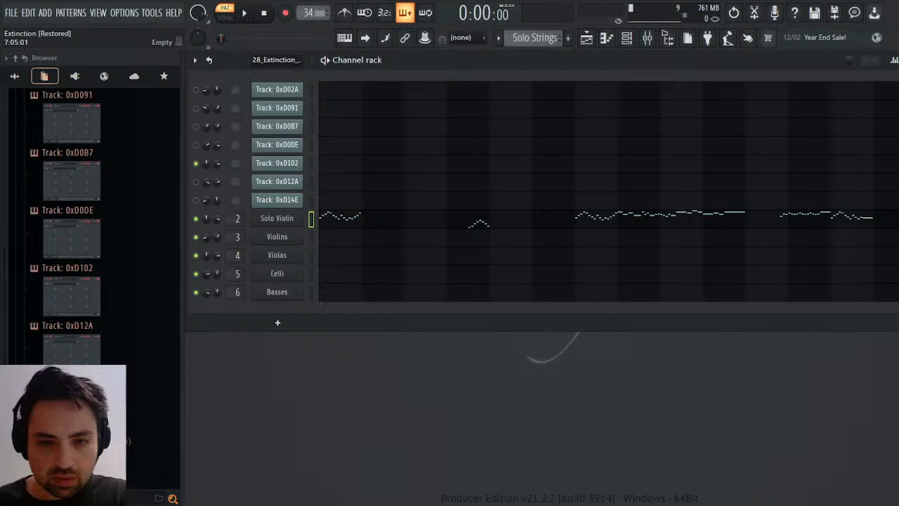
{"action": "key", "text": "space"}
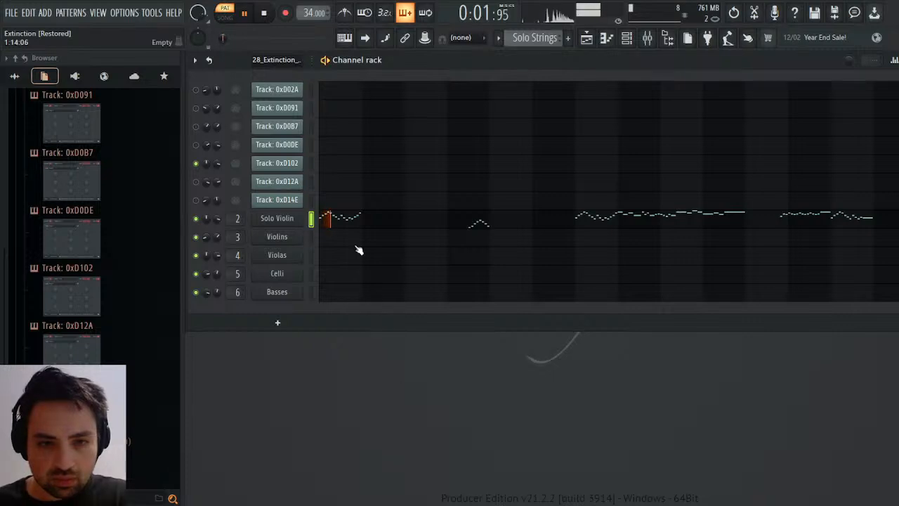
Reopen the Solo Violin's Sound Canvas, set the Violin part's attack time to -17, and lower its decay while replaying the pattern.
{"action": "left_click", "coordinate": [274, 224]}
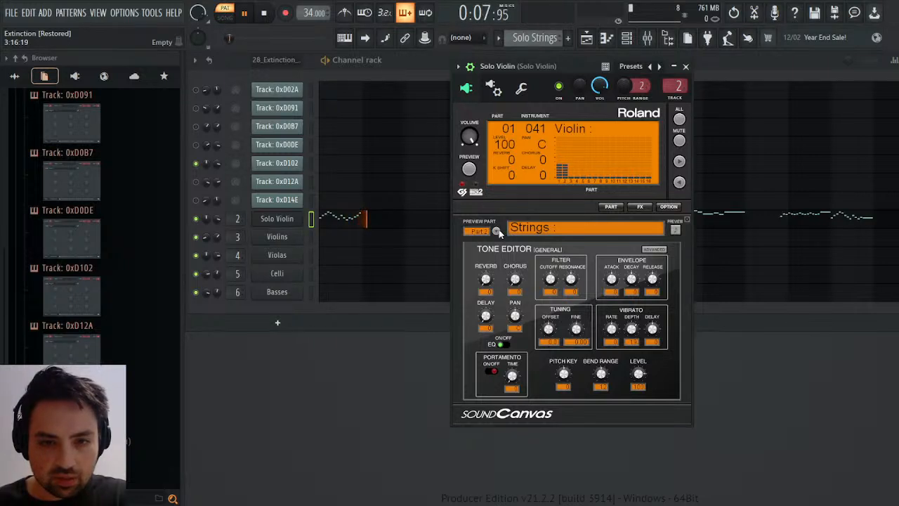
{"action": "left_click_drag", "start_coordinate": [631, 279], "coordinate": [612, 291]}
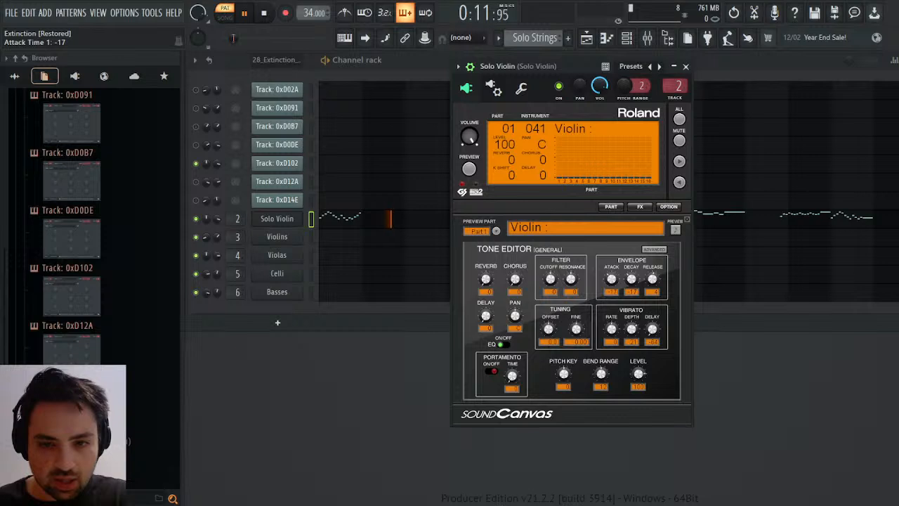
{"action": "key", "text": "space"}
{"action": "key", "text": "space"}
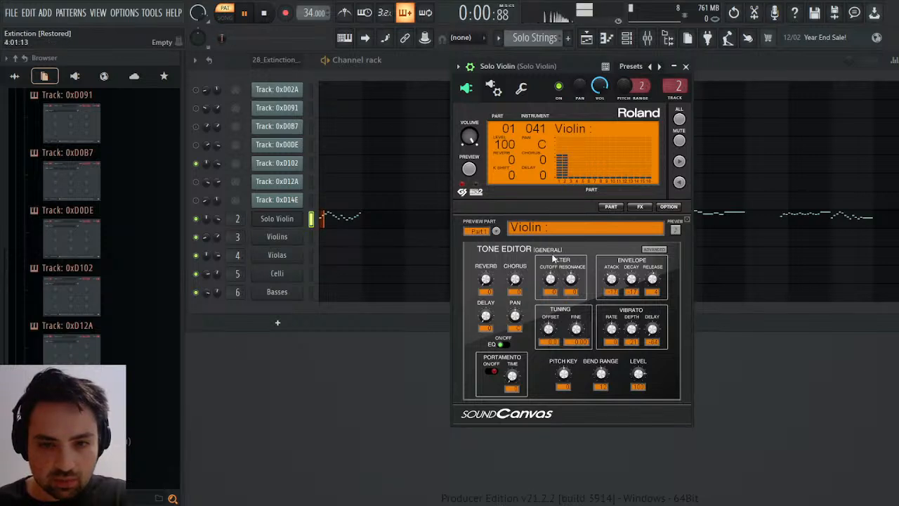
{"action": "mouse_move", "coordinate": [631, 279]}
{"action": "left_mouse_down"}
{"action": "mouse_move", "coordinate": [630, 306]}
{"action": "mouse_move", "coordinate": [631, 292]}
{"action": "left_mouse_up"}
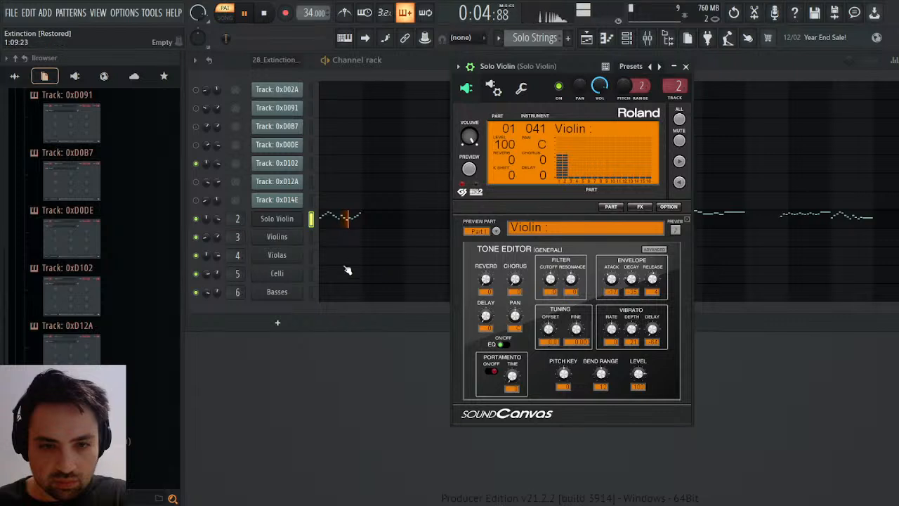
Shorten the Strings part's envelope attack and decay, and restart the pattern.
{"action": "left_click", "coordinate": [479, 251]}
{"action": "left_click_drag", "start_coordinate": [632, 282], "coordinate": [652, 280]}
{"action": "key", "text": "space"}
{"action": "key", "text": "space"}
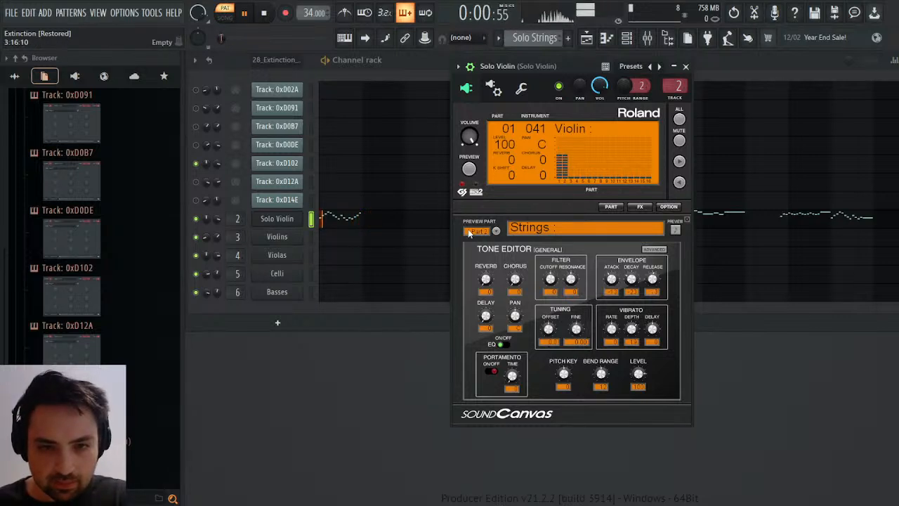
Adjust the envelope release of the Violin part and the Strings part while the pattern plays, and stop playback.
{"action": "left_click", "coordinate": [497, 233]}
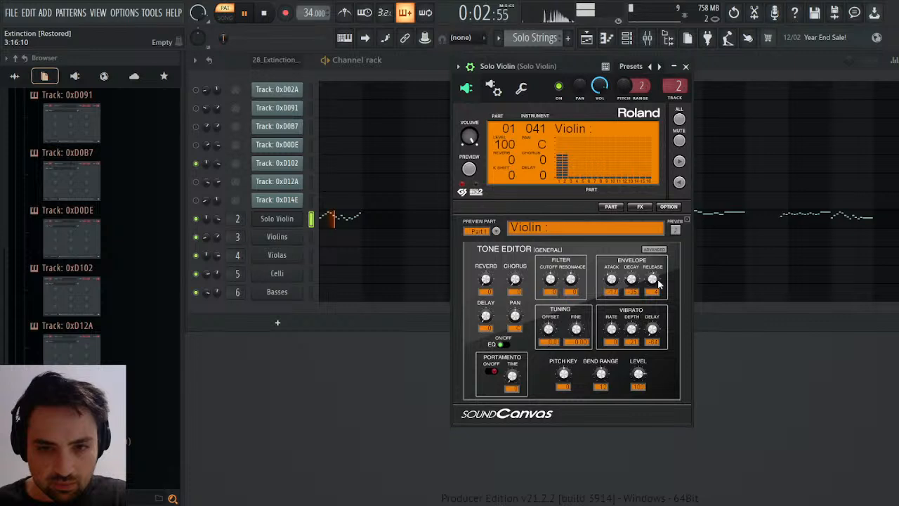
{"action": "left_click_drag", "start_coordinate": [658, 279], "coordinate": [657, 273]}
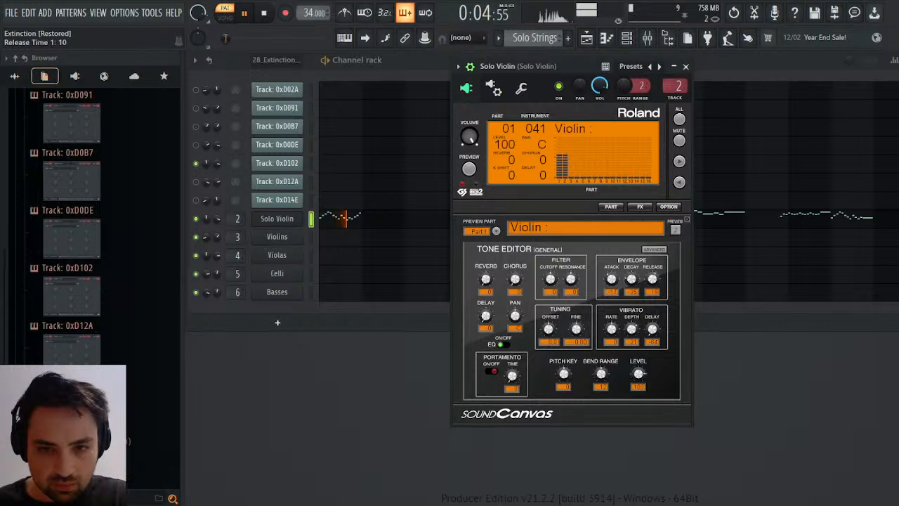
{"action": "left_click", "coordinate": [497, 233]}
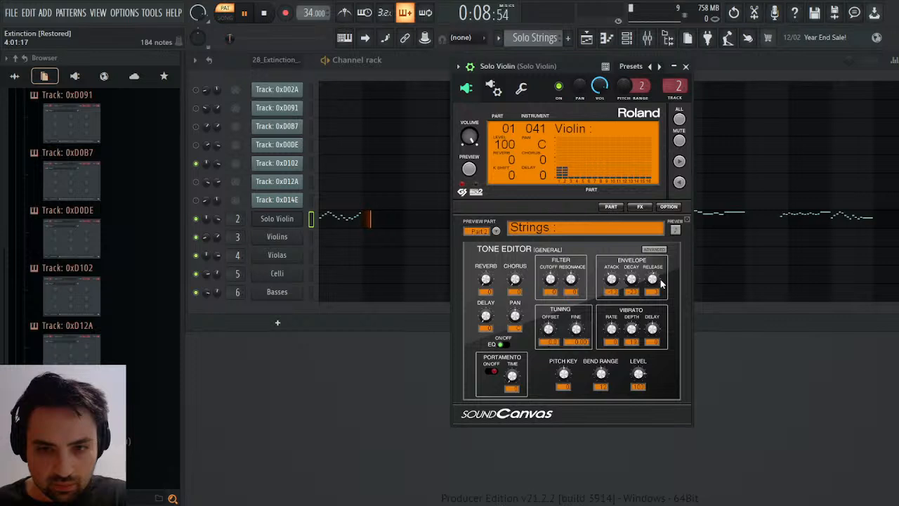
{"action": "left_click_drag", "start_coordinate": [652, 279], "coordinate": [652, 272]}
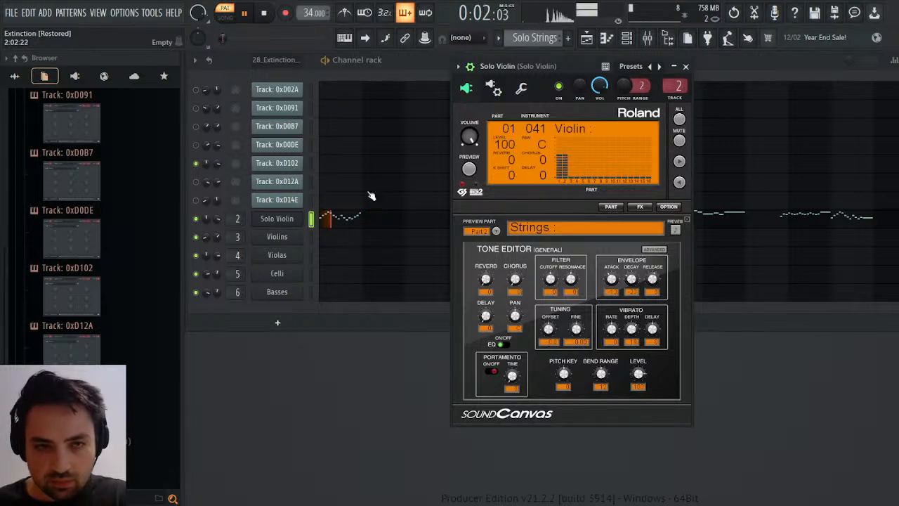
{"action": "key", "text": "space"}
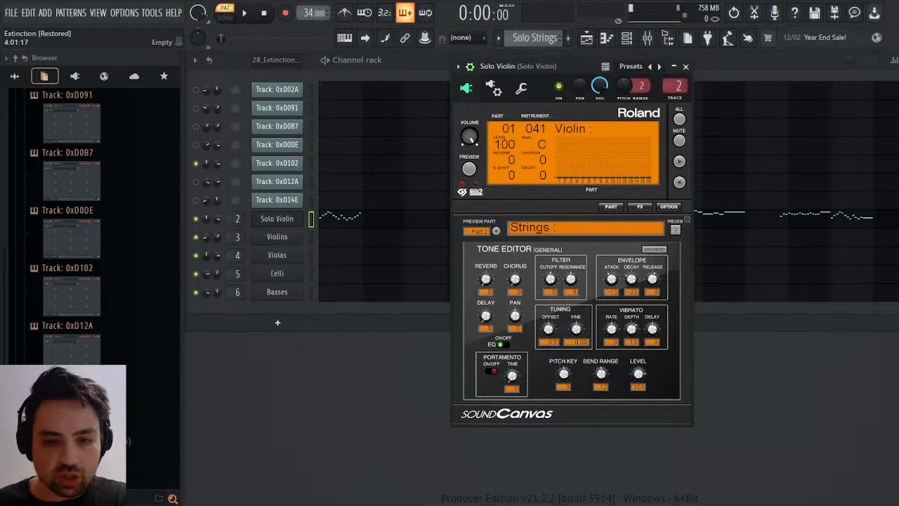
Lower the Strings part's vibrato delay while replaying the pattern, close the Solo Violin's Sound Canvas, and save the project.
{"action": "key", "text": "space"}
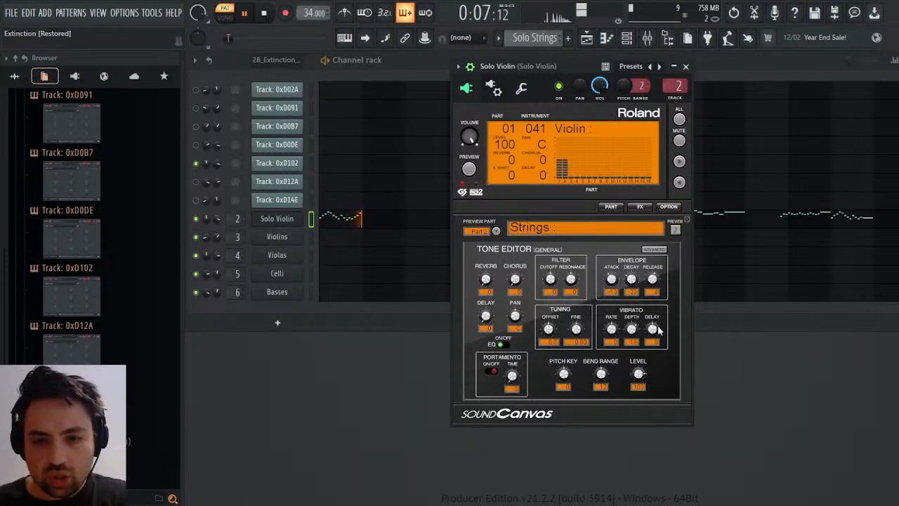
{"action": "left_click_drag", "start_coordinate": [658, 326], "coordinate": [657, 330]}
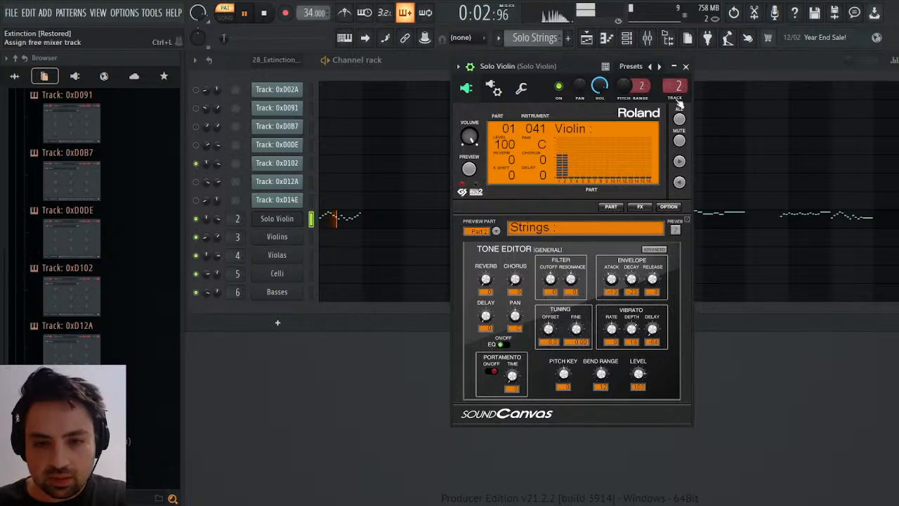
{"action": "left_click", "coordinate": [675, 67]}
{"action": "key", "text": "space"}
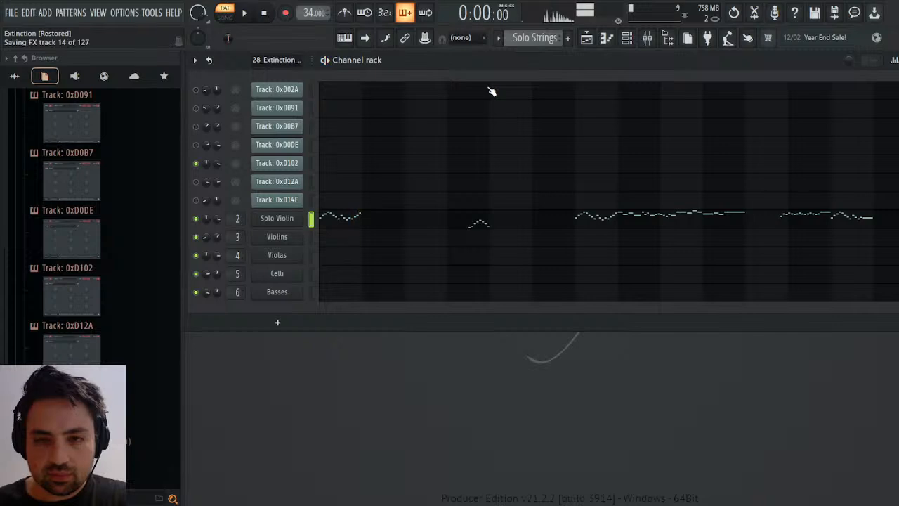
Add Saturation Knob to the Solo Violin mixer track's fourth effect slot with saturation set to 1.4.
{"action": "left_click", "coordinate": [647, 37]}
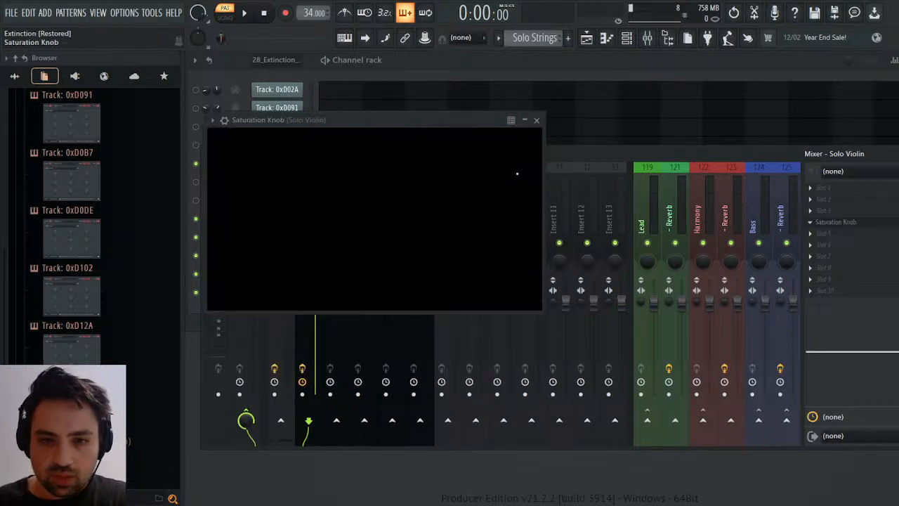
{"action": "left_click_drag", "start_coordinate": [356, 196], "coordinate": [363, 187]}
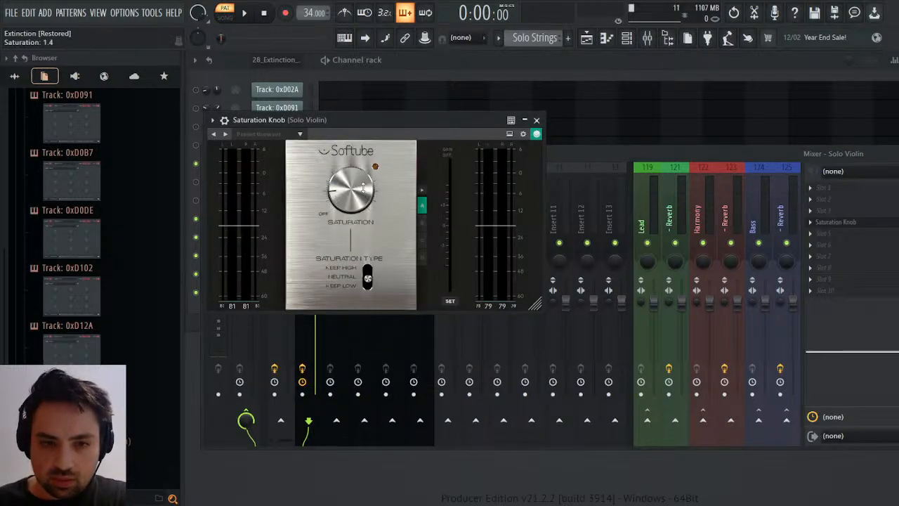
{"action": "left_click", "coordinate": [537, 119]}
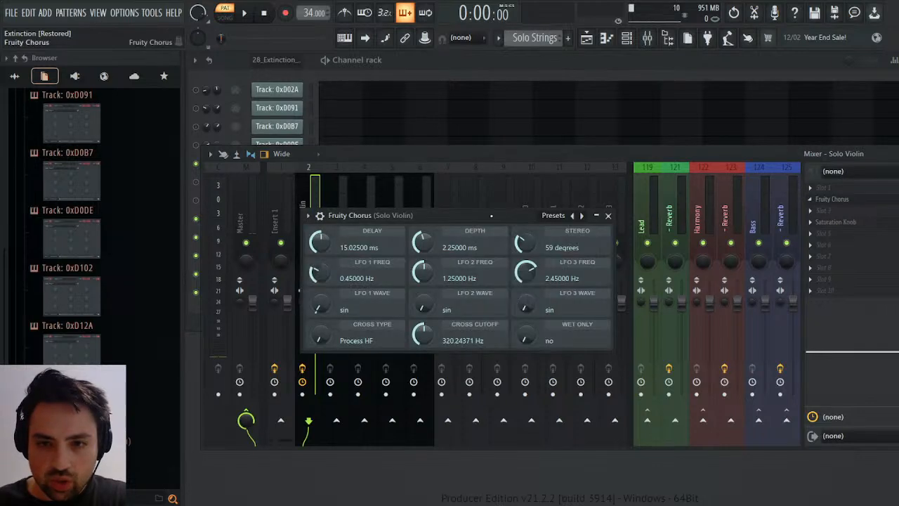
Set the Solo Violin's Fruity Chorus LFO frequencies to about 0.198, 0.668 and 1.016 Hz, and lower its mix level during playback.
{"action": "left_click_drag", "start_coordinate": [531, 266], "coordinate": [532, 266]}
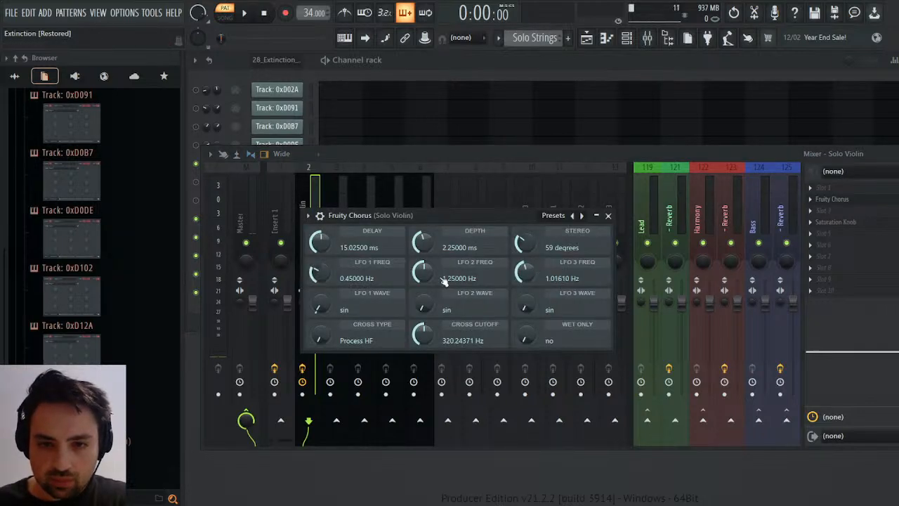
{"action": "left_click_drag", "start_coordinate": [427, 265], "coordinate": [427, 271]}
{"action": "left_click_drag", "start_coordinate": [327, 258], "coordinate": [328, 258]}
{"action": "key", "text": "space"}
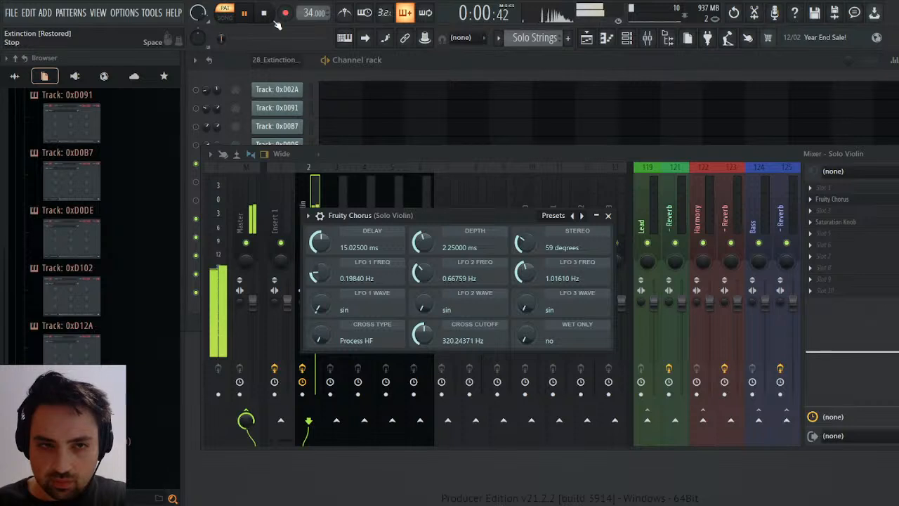
{"action": "left_click_drag", "start_coordinate": [898, 199], "coordinate": [898, 215]}
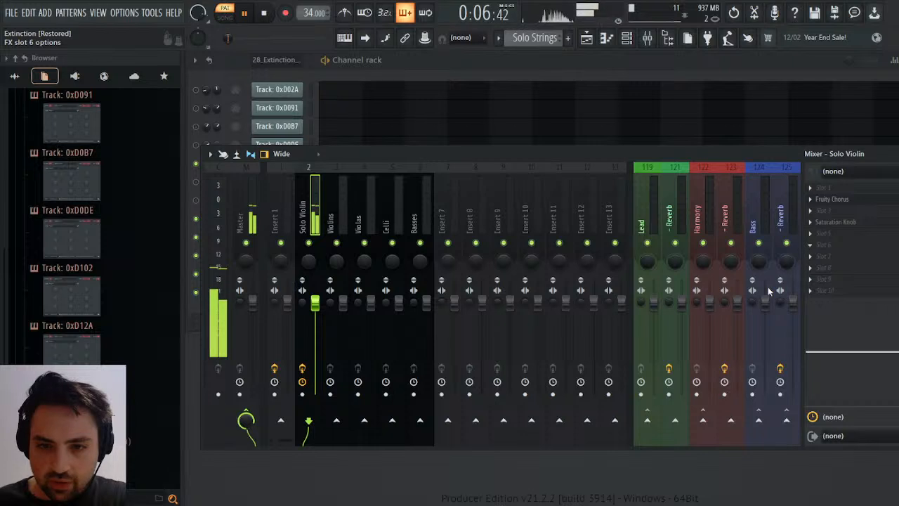
Add La Petite Excite to the Solo Violin track's sixth effect slot and adjust its High amount while the pattern plays.
{"action": "left_click", "coordinate": [563, 380]}
{"action": "left_click_drag", "start_coordinate": [422, 204], "coordinate": [427, 218]}
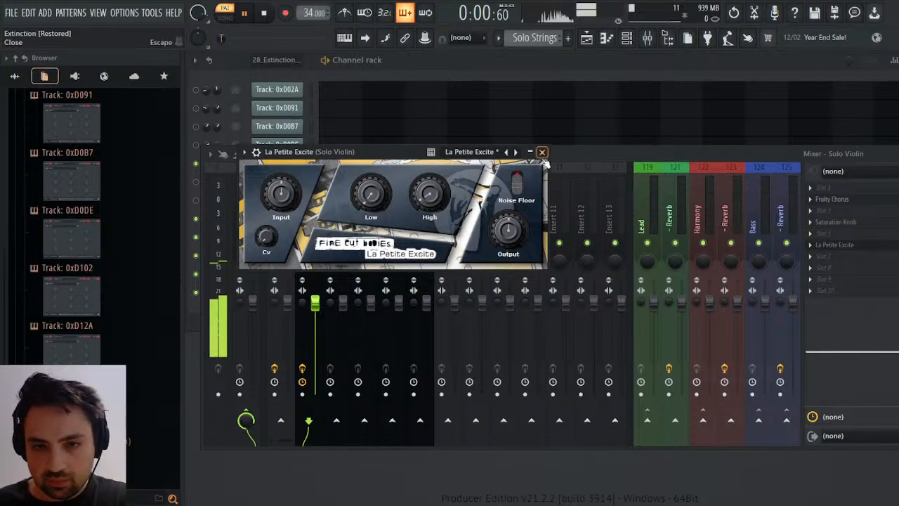
{"action": "left_click", "coordinate": [542, 152]}
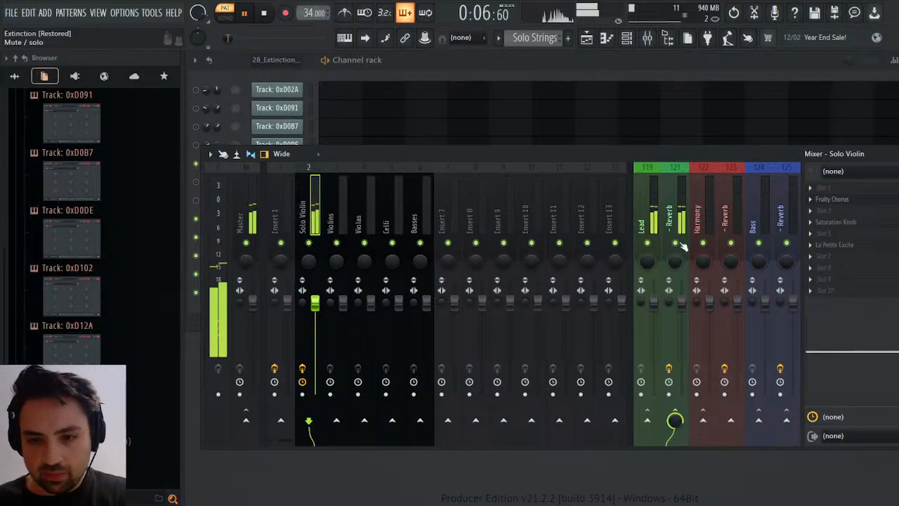
Replace Fruity Reeverb 2 on the Lead group's reverb track with TSAR-1R Reverb at 16 % reverb mix and 1.39 s reverb time.
{"action": "left_click", "coordinate": [676, 232]}
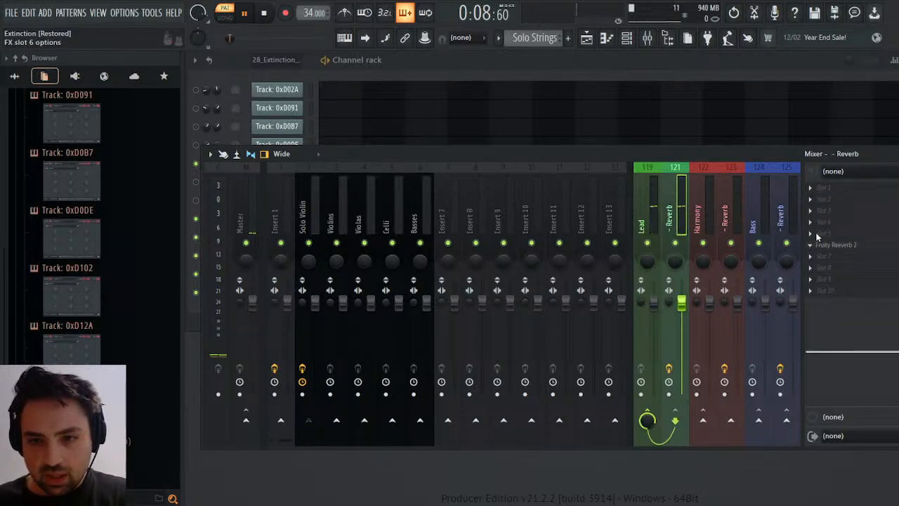
{"action": "left_click", "coordinate": [550, 248]}
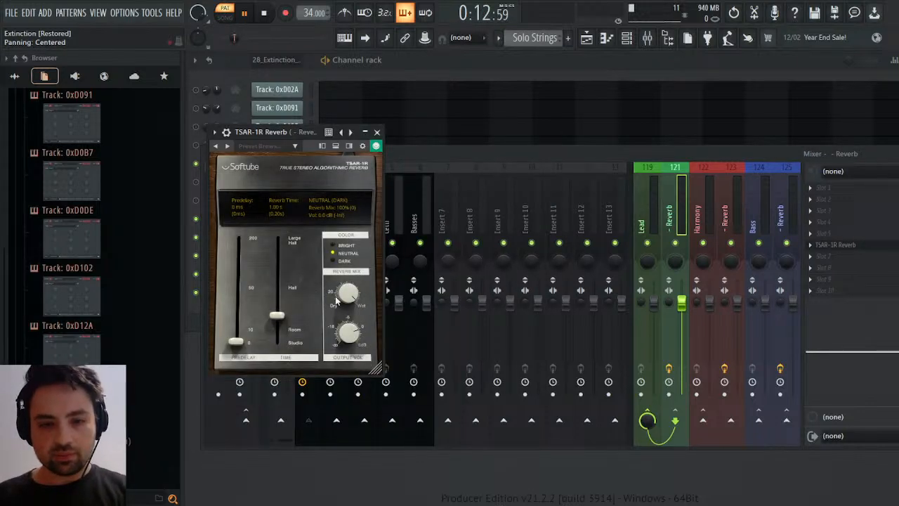
{"action": "left_click_drag", "start_coordinate": [336, 301], "coordinate": [348, 321]}
{"action": "left_click_drag", "start_coordinate": [366, 374], "coordinate": [344, 380]}
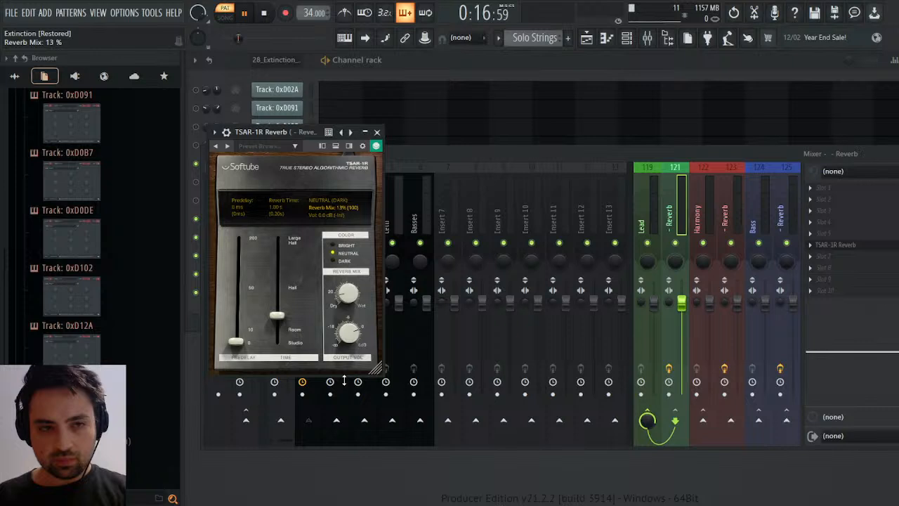
{"action": "left_click_drag", "start_coordinate": [342, 295], "coordinate": [353, 360]}
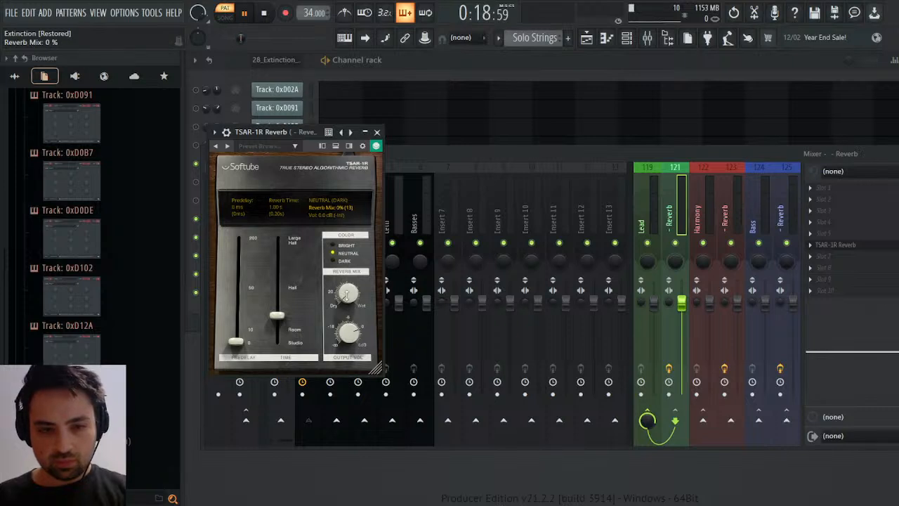
{"action": "scroll", "coordinate": [347, 296], "scroll_direction": "up", "scroll_amount": 3}
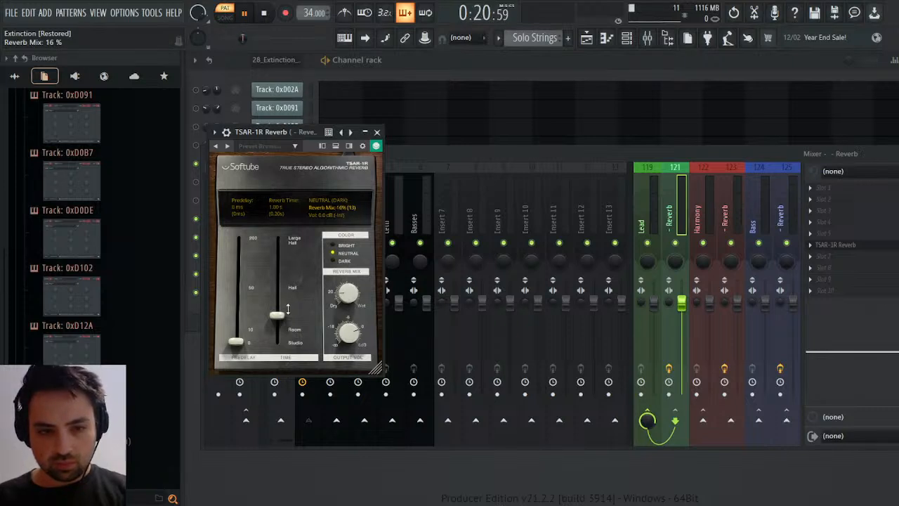
{"action": "left_click_drag", "start_coordinate": [287, 309], "coordinate": [311, 287]}
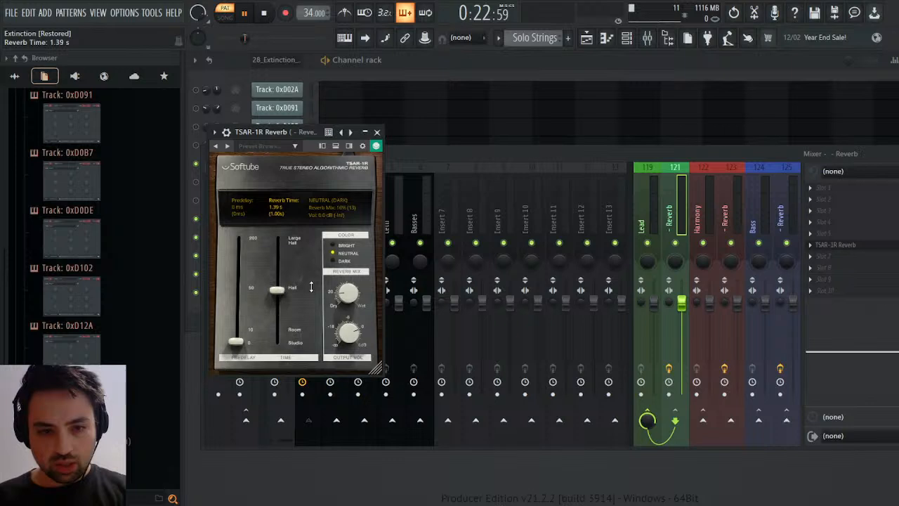
Replay the pattern from the start with the new effects, close the reverb, mixer and chorus windows, and stop playback.
{"action": "left_click", "coordinate": [267, 18]}
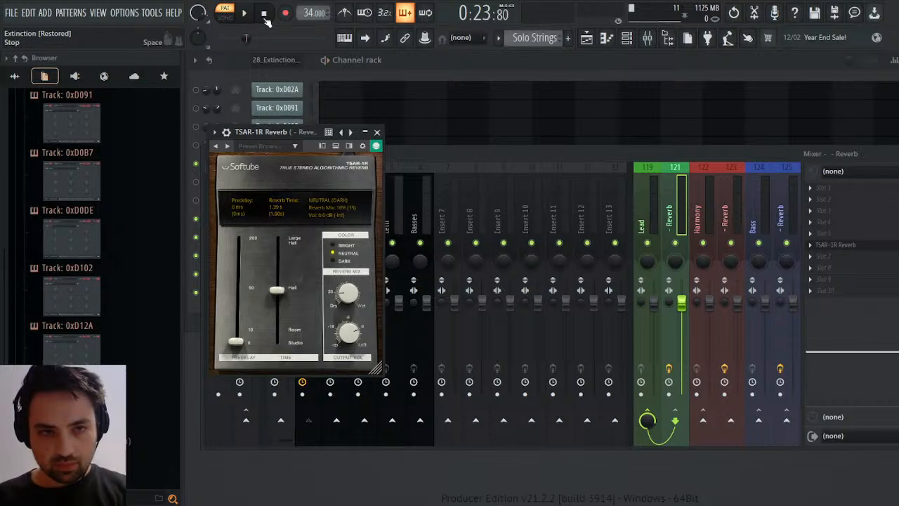
{"action": "key", "text": "space"}
{"action": "left_click", "coordinate": [377, 132]}
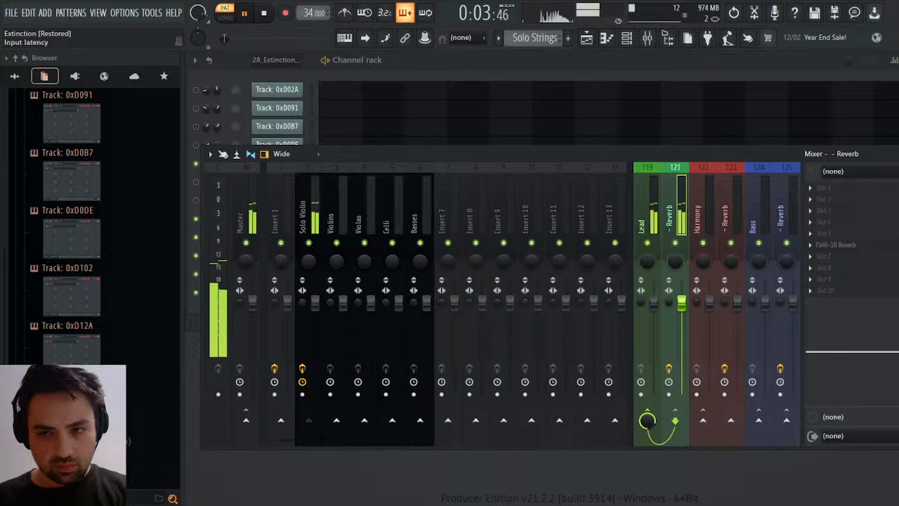
{"action": "left_click", "coordinate": [898, 153]}
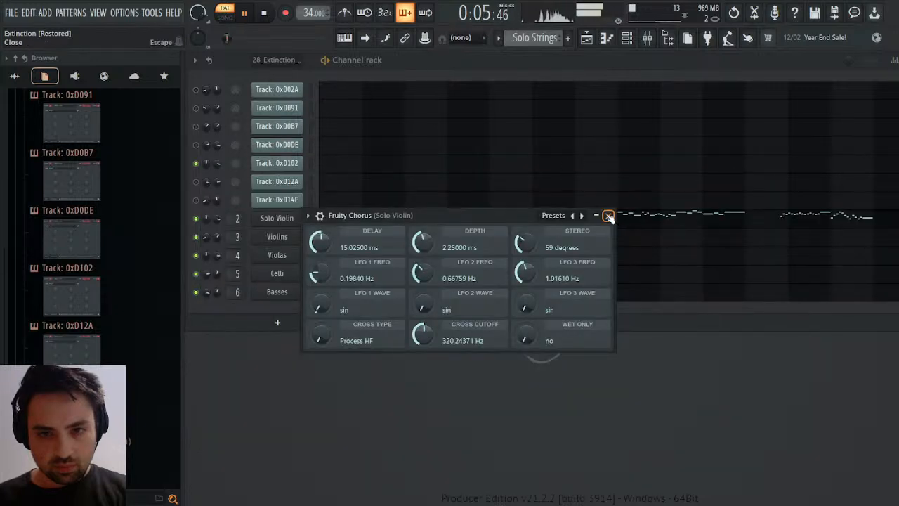
{"action": "left_click", "coordinate": [609, 217]}
{"action": "key", "text": "space"}
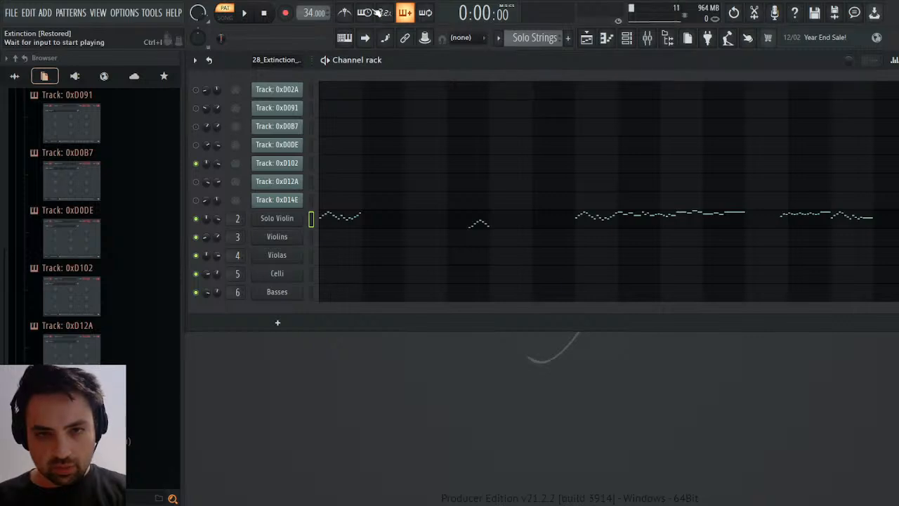
Inspect the tempo events of the 28_Extinction_VGMTrans pattern, close them, and return to the Solo Strings pattern.
{"action": "scroll", "coordinate": [533, 44], "scroll_direction": "up", "scroll_amount": 1}
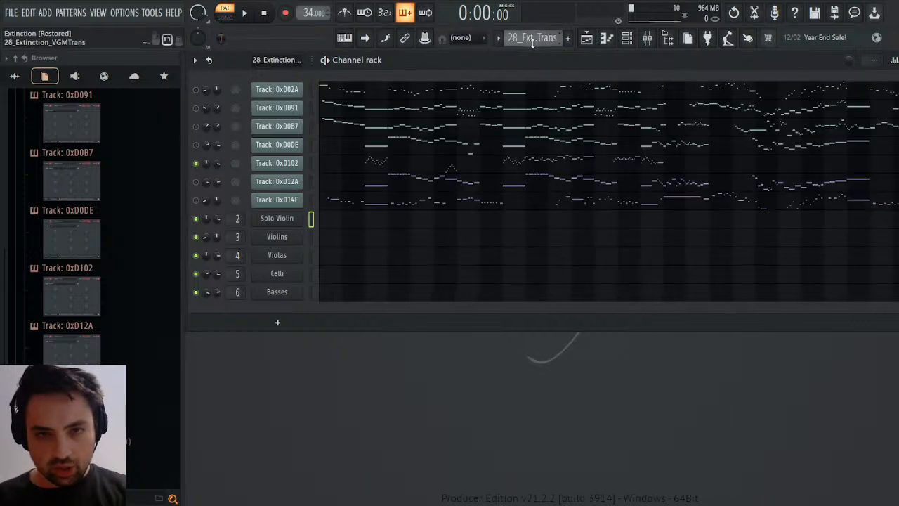
{"action": "left_click", "coordinate": [335, 30]}
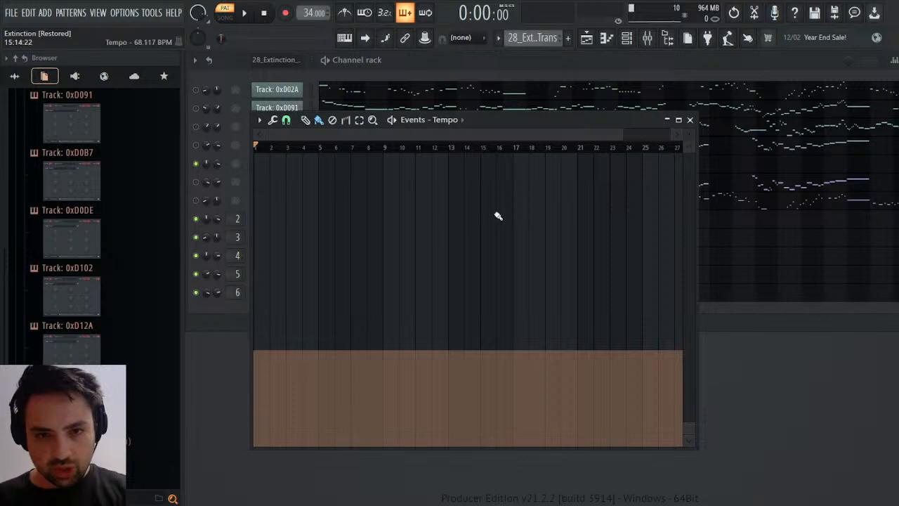
{"action": "left_click_drag", "start_coordinate": [321, 134], "coordinate": [486, 158]}
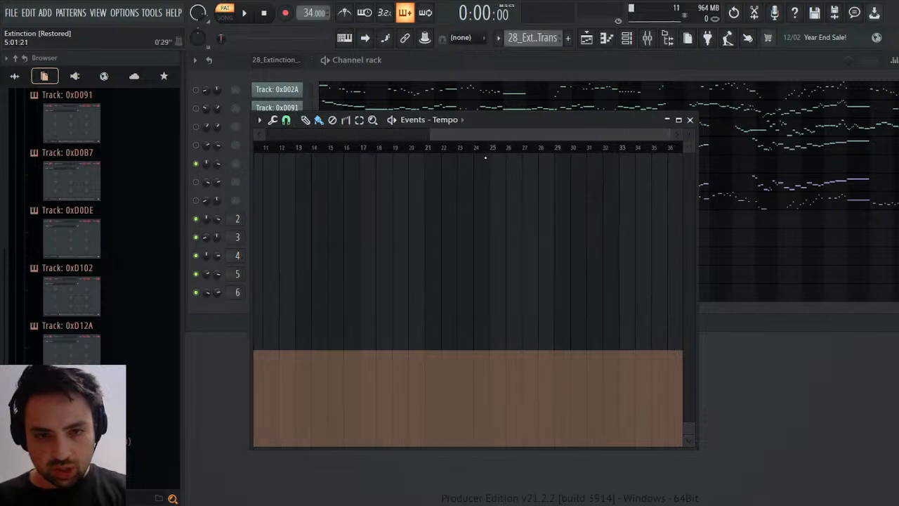
{"action": "left_click", "coordinate": [689, 120]}
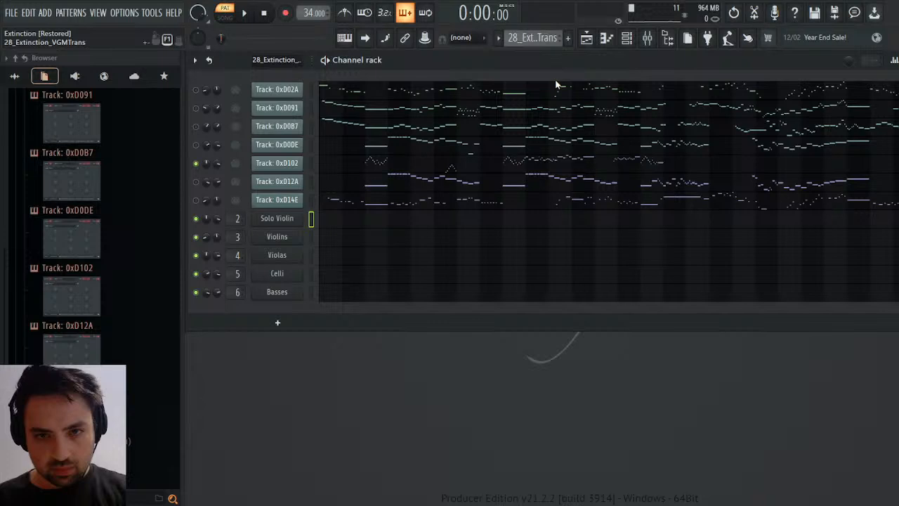
{"action": "left_click", "coordinate": [557, 89]}
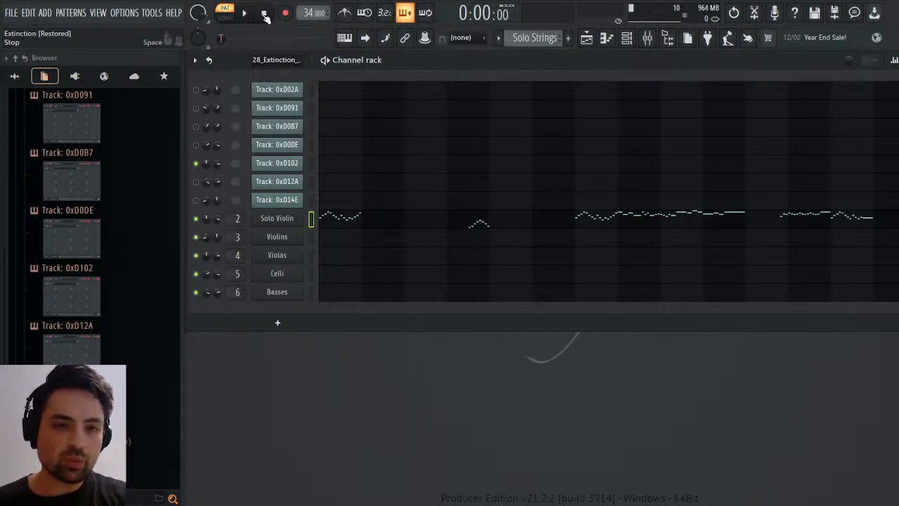
Audition the opening of the Solo Strings pattern several times with the mixer open.
{"action": "key", "text": "space"}
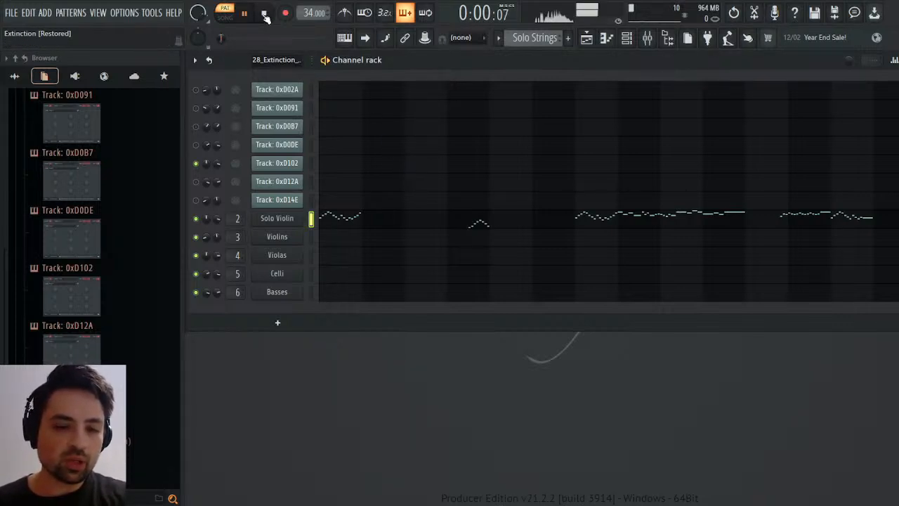
{"action": "left_click", "coordinate": [653, 39]}
{"action": "key", "text": "space"}
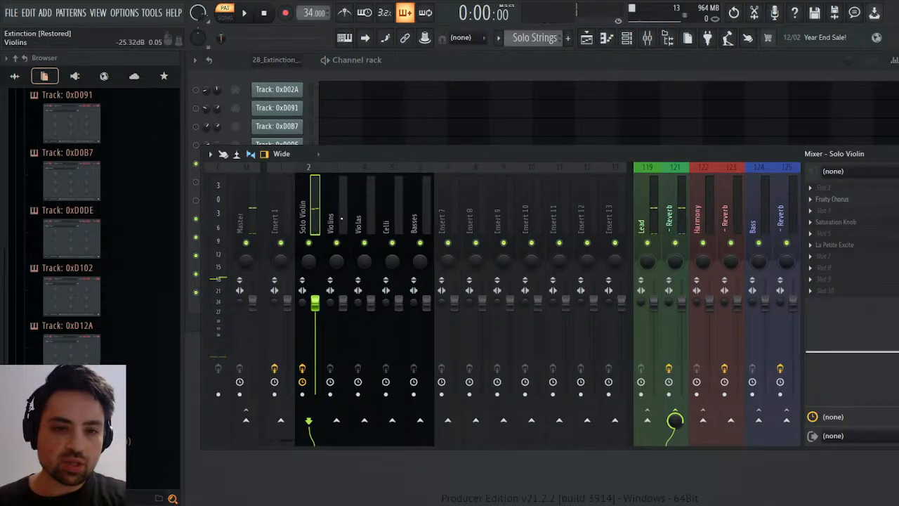
{"action": "key", "text": "space"}
{"action": "key", "text": "space"}
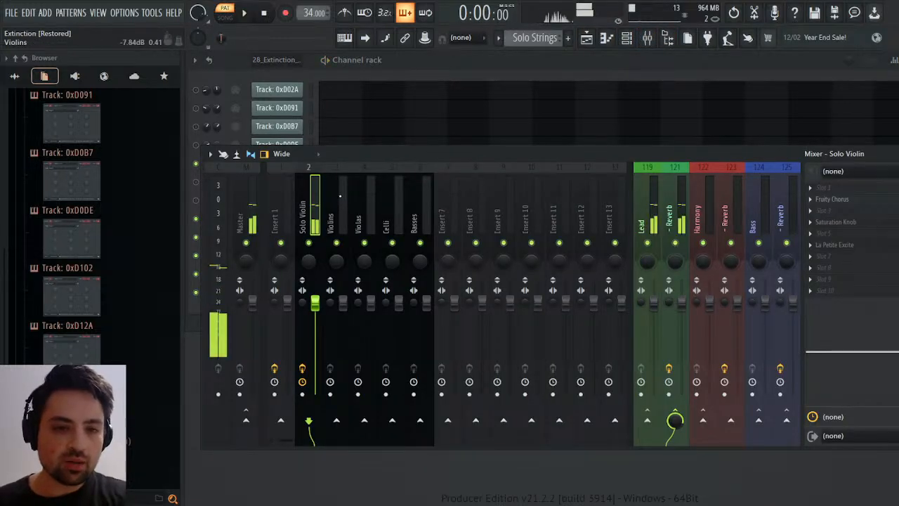
{"action": "key", "text": "space"}
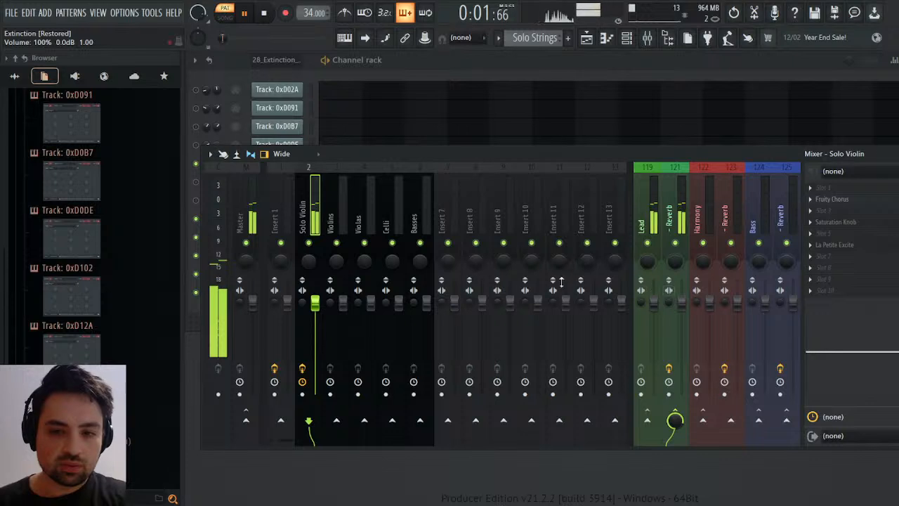
{"action": "key", "text": "space"}
Select the Violins mixer track, switch to the Violins pattern, and play it from the start.
{"action": "left_click", "coordinate": [341, 218]}
{"action": "key", "text": "space"}
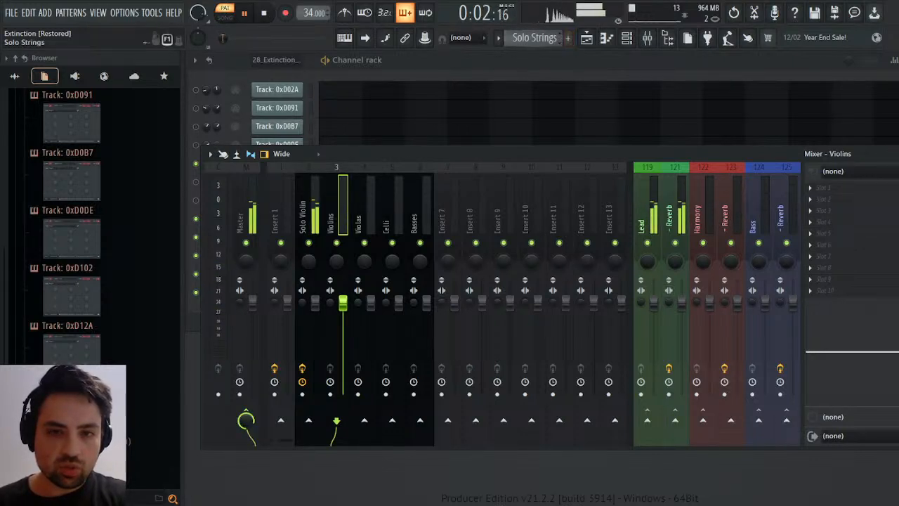
{"action": "left_click", "coordinate": [547, 39]}
{"action": "left_click", "coordinate": [566, 61]}
{"action": "key", "text": "space"}
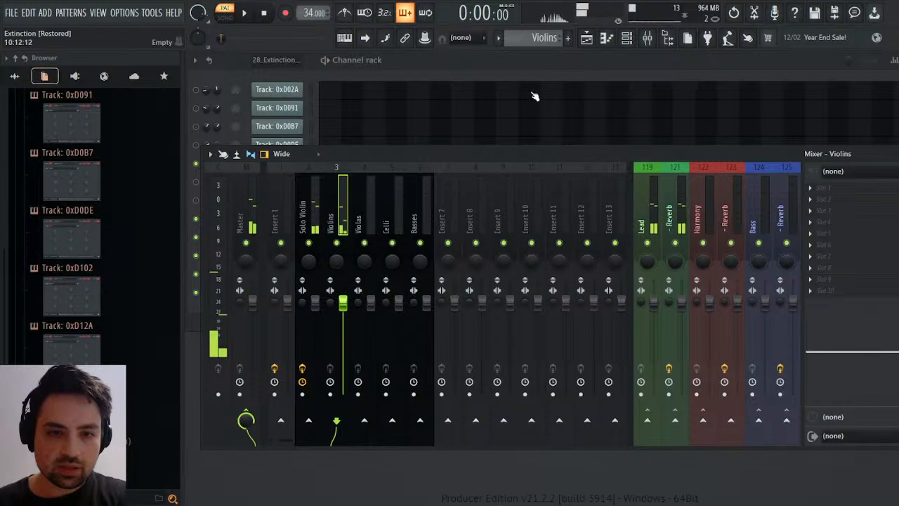
{"action": "key", "text": "space"}
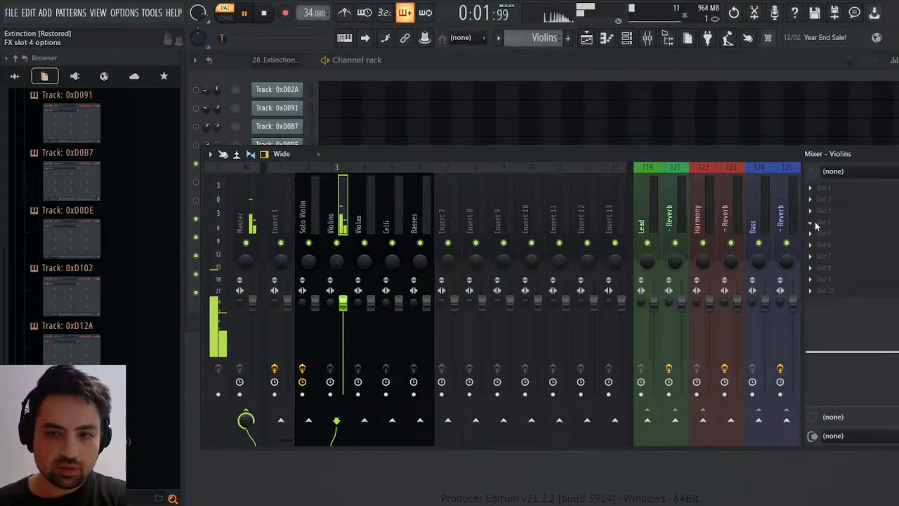
Add Saturation Knob to the Violins track's fourth effect slot with saturation at about 1.8, and close its window.
{"action": "left_click", "coordinate": [563, 406]}
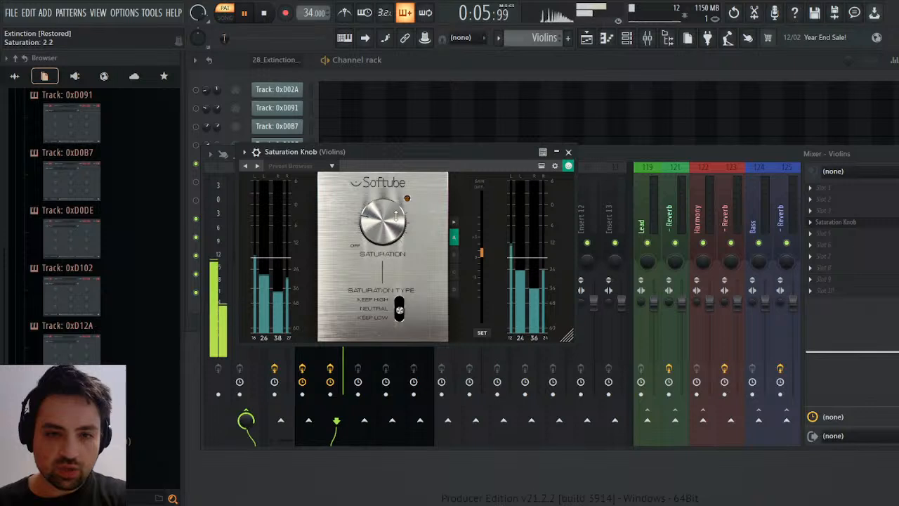
{"action": "left_click_drag", "start_coordinate": [396, 215], "coordinate": [392, 216]}
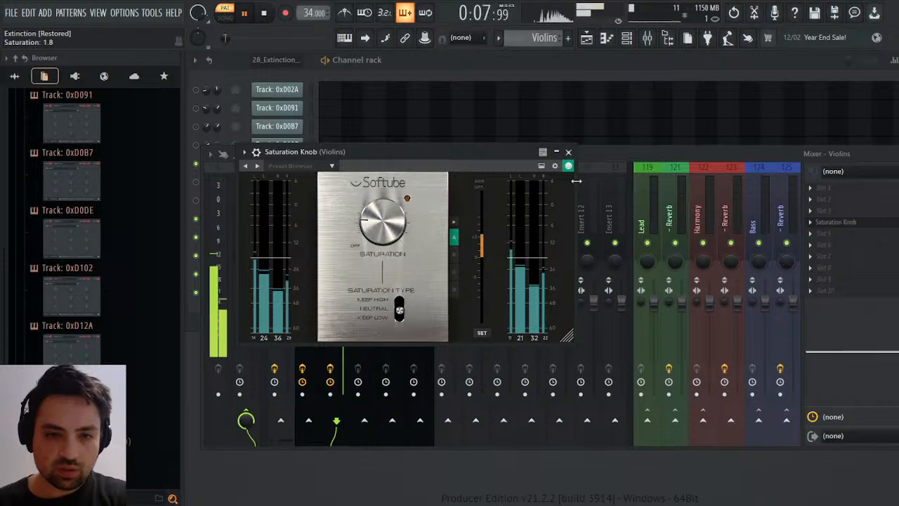
{"action": "left_click", "coordinate": [568, 152]}
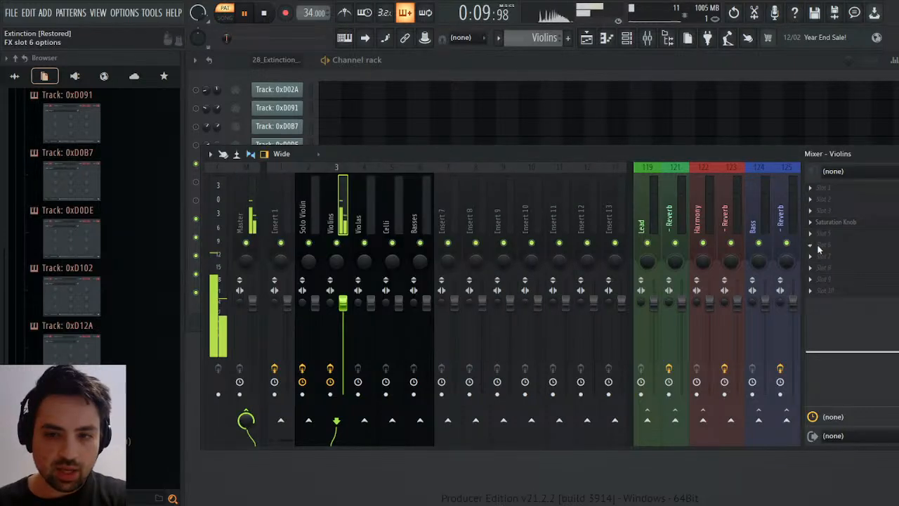
Add La Petite Excite to the Violins track's sixth effect slot, slightly raise its High amount, and close its window.
{"action": "left_click", "coordinate": [579, 384]}
{"action": "left_click_drag", "start_coordinate": [453, 234], "coordinate": [453, 230]}
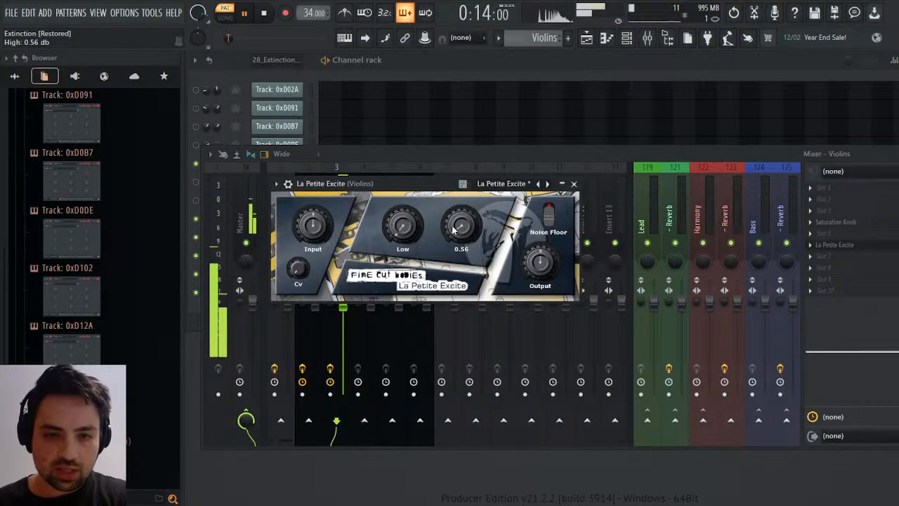
{"action": "left_click", "coordinate": [574, 184]}
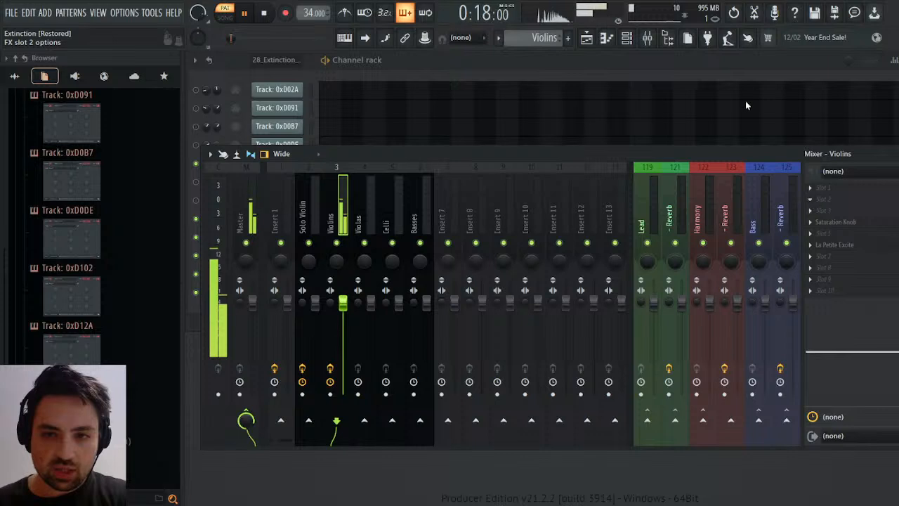
Add Fruity Chorus to the Violins track's second effect slot and lower its mix level.
{"action": "left_click", "coordinate": [656, 216]}
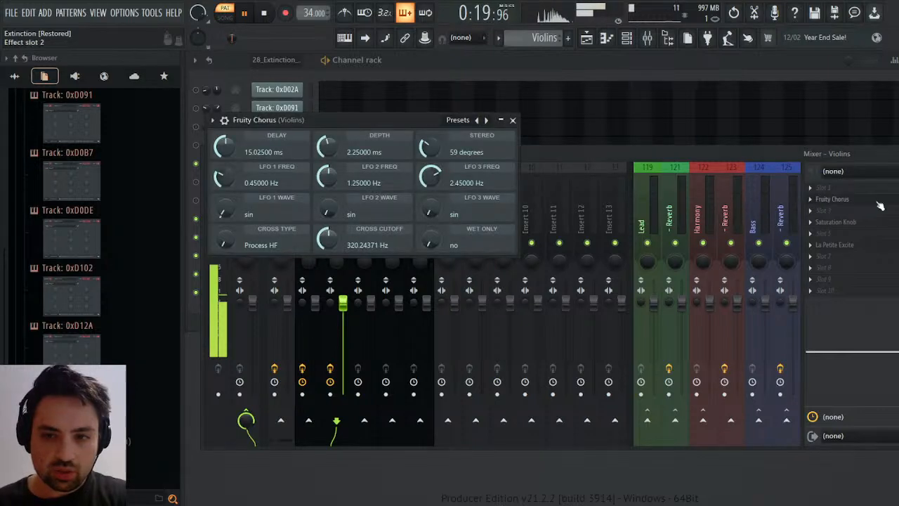
{"action": "left_click_drag", "start_coordinate": [896, 199], "coordinate": [895, 209]}
{"action": "left_click", "coordinate": [869, 204]}
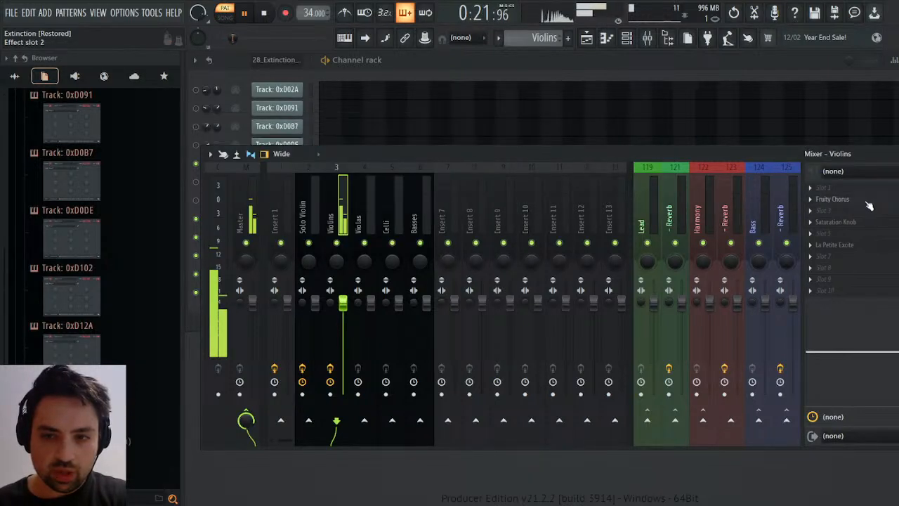
Set the Violins' Fruity Chorus LFO frequencies to about 0.198, 0.769 and 1.185 Hz, and close the chorus and mixer.
{"action": "left_click", "coordinate": [869, 204]}
{"action": "left_click_drag", "start_coordinate": [430, 176], "coordinate": [430, 195]}
{"action": "left_click_drag", "start_coordinate": [336, 171], "coordinate": [336, 187]}
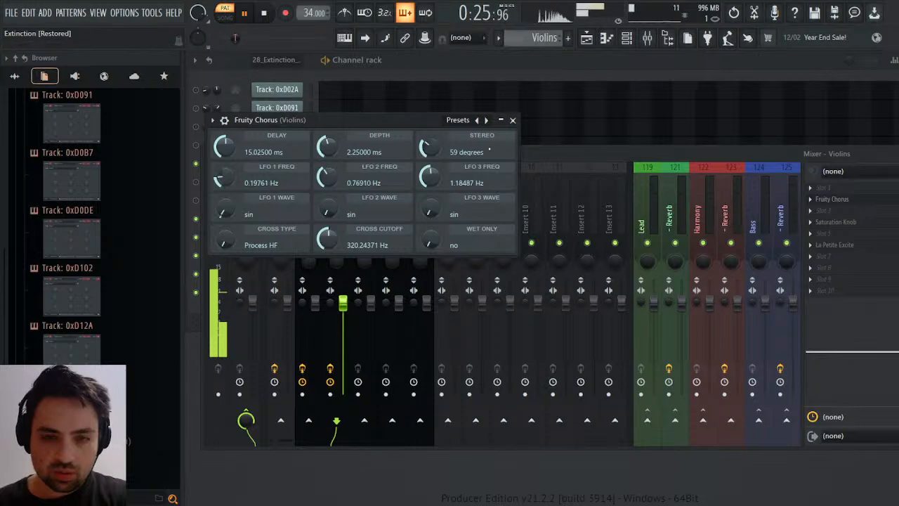
{"action": "left_click", "coordinate": [512, 119]}
{"action": "key", "text": "F9"}
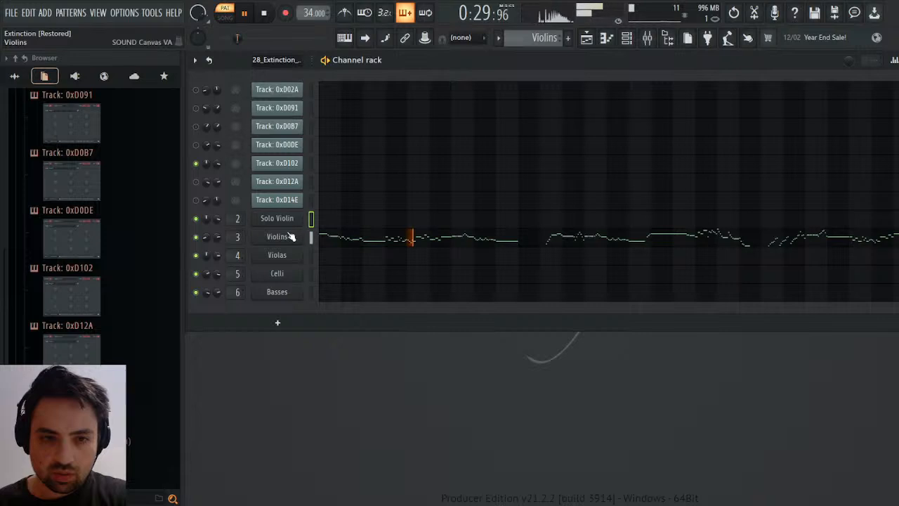
Route the Violins mixer track only to the Lead group's reverb track, and close the mixer.
{"action": "left_click", "coordinate": [648, 40]}
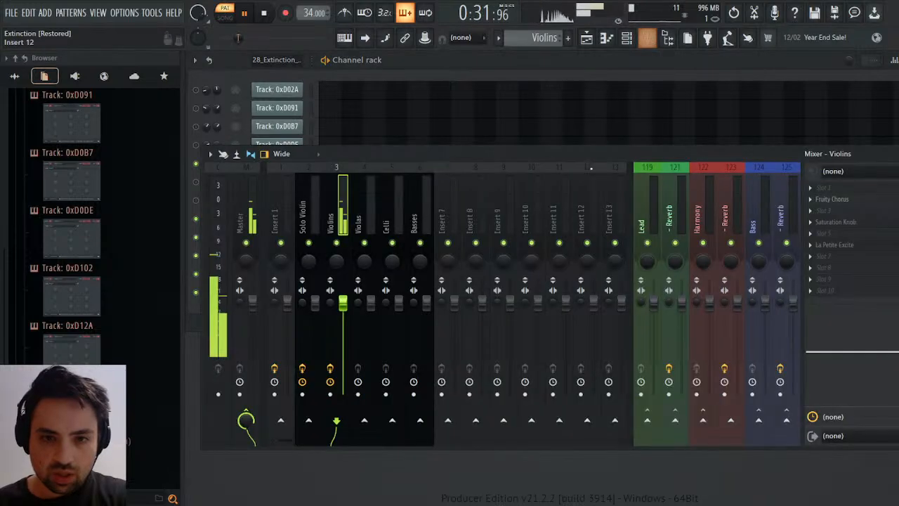
{"action": "left_click", "coordinate": [675, 420]}
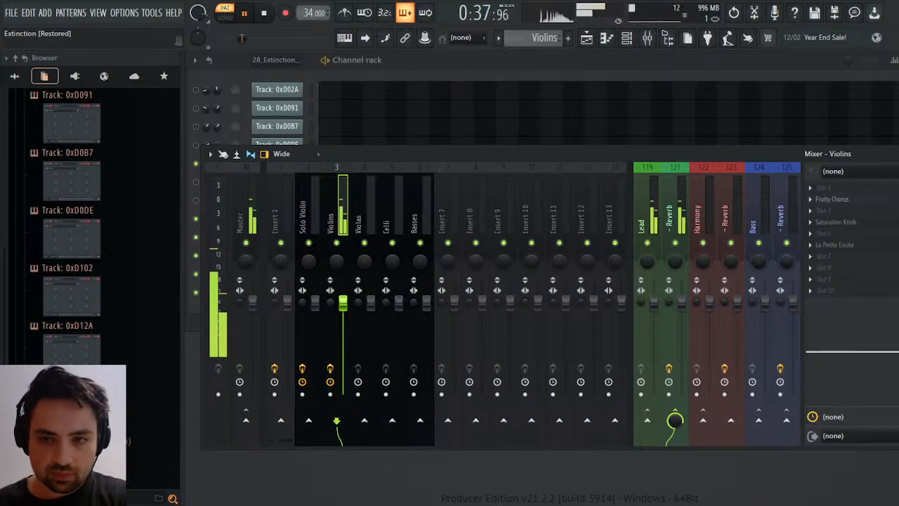
{"action": "left_click", "coordinate": [898, 154]}
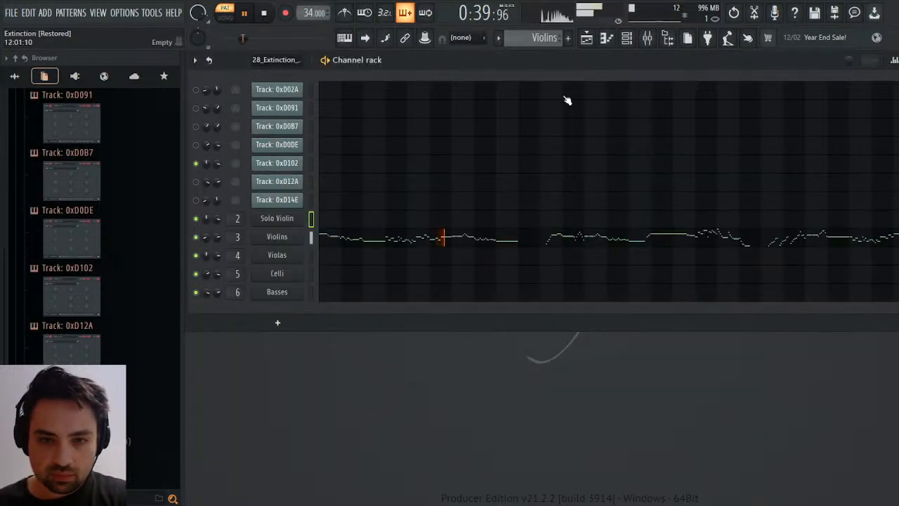
Slightly lower the high band of the Violins track's mixer EQ during playback, and close the mixer.
{"action": "left_click", "coordinate": [647, 38]}
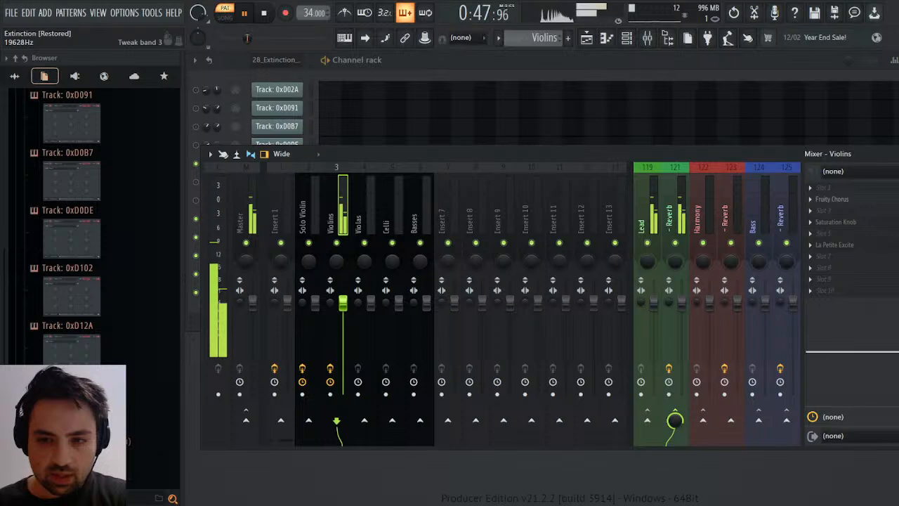
{"action": "left_click_drag", "start_coordinate": [898, 351], "coordinate": [897, 354]}
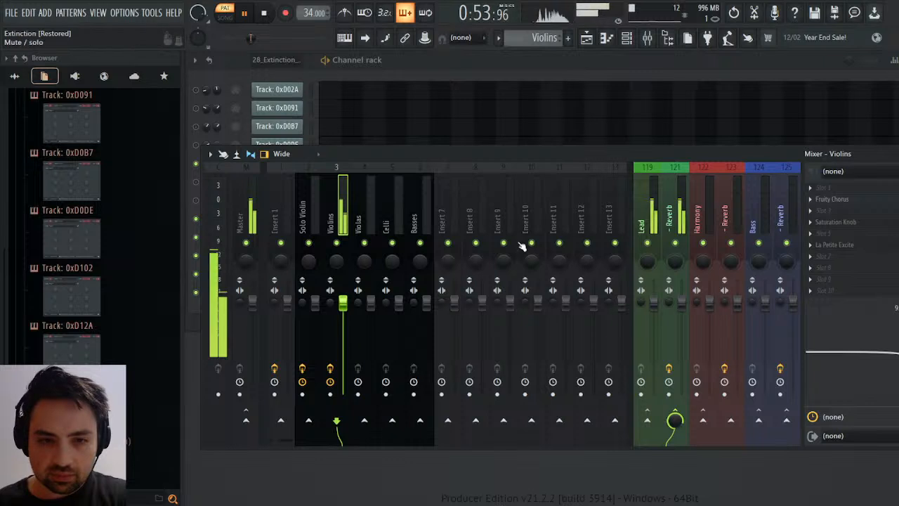
{"action": "key", "text": "F9"}
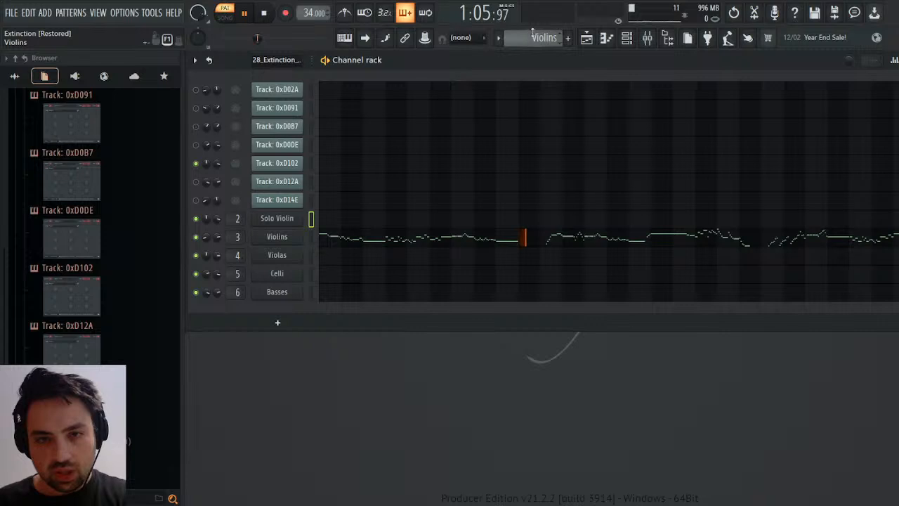
Play the Bass+Celli pattern from the start and solo the Celli mixer track.
{"action": "left_click", "coordinate": [562, 77]}
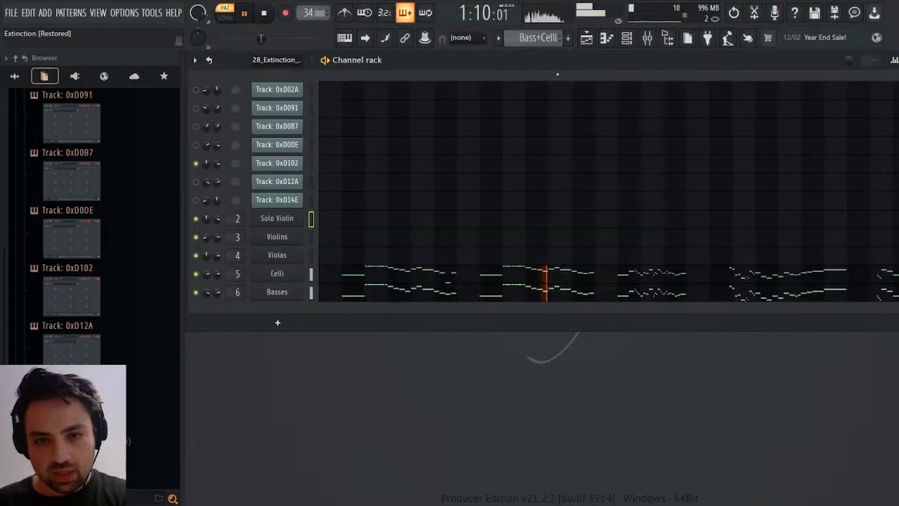
{"action": "left_click", "coordinate": [263, 17]}
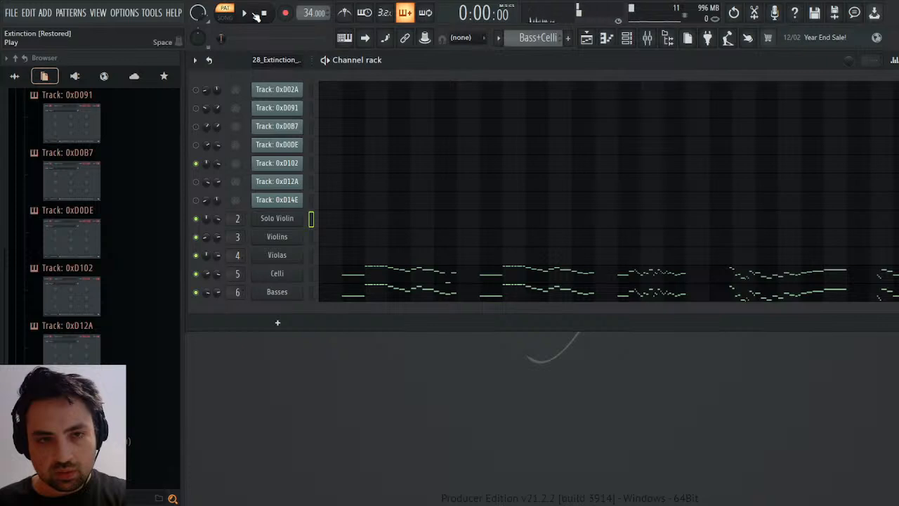
{"action": "left_click", "coordinate": [245, 13]}
{"action": "left_click", "coordinate": [648, 39]}
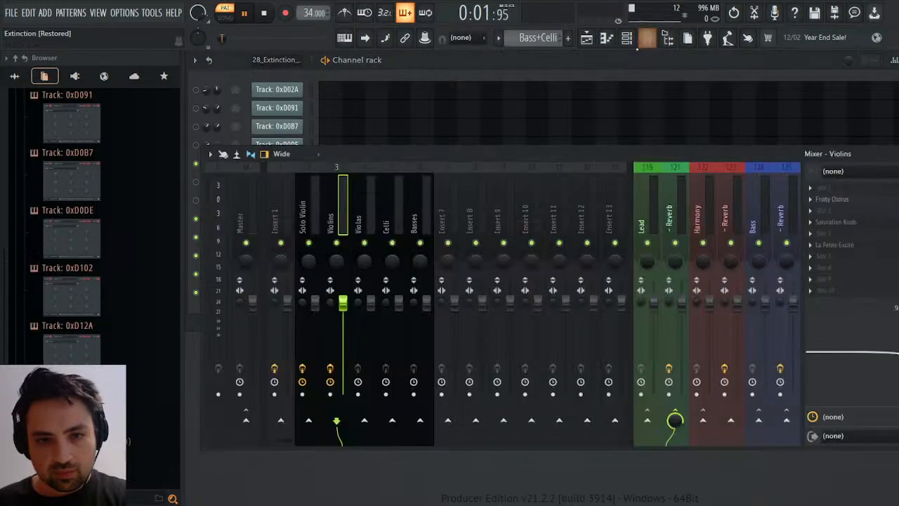
{"action": "left_click", "coordinate": [394, 238]}
{"action": "right_click", "coordinate": [394, 240]}
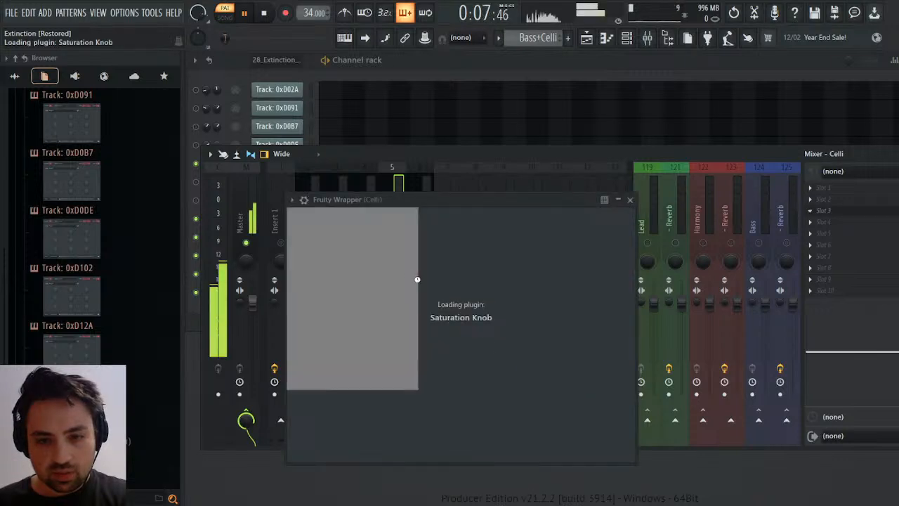
Add Saturation Knob to the Celli track's third effect slot with saturation at about 1.9, and close its window.
{"action": "left_click_drag", "start_coordinate": [421, 280], "coordinate": [411, 247]}
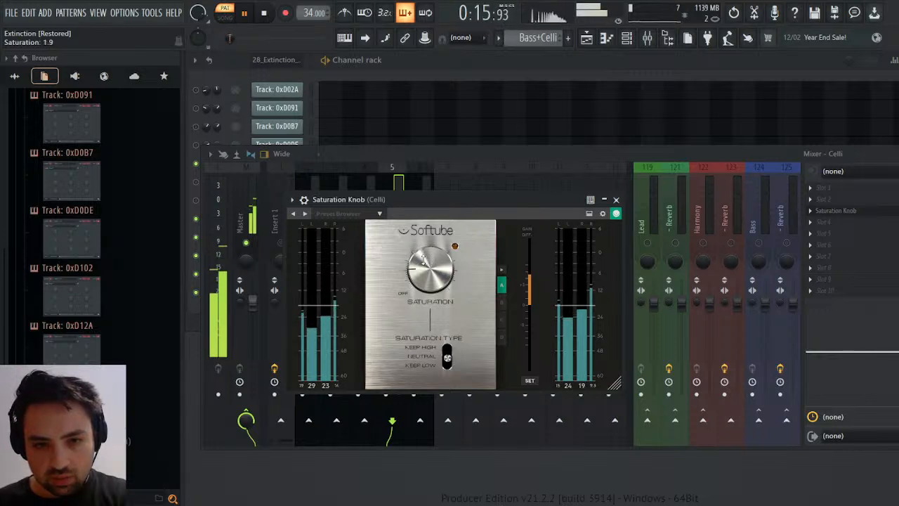
{"action": "scroll", "coordinate": [423, 260], "scroll_direction": "down", "scroll_amount": 3}
{"action": "scroll", "coordinate": [423, 260], "scroll_direction": "up", "scroll_amount": 3}
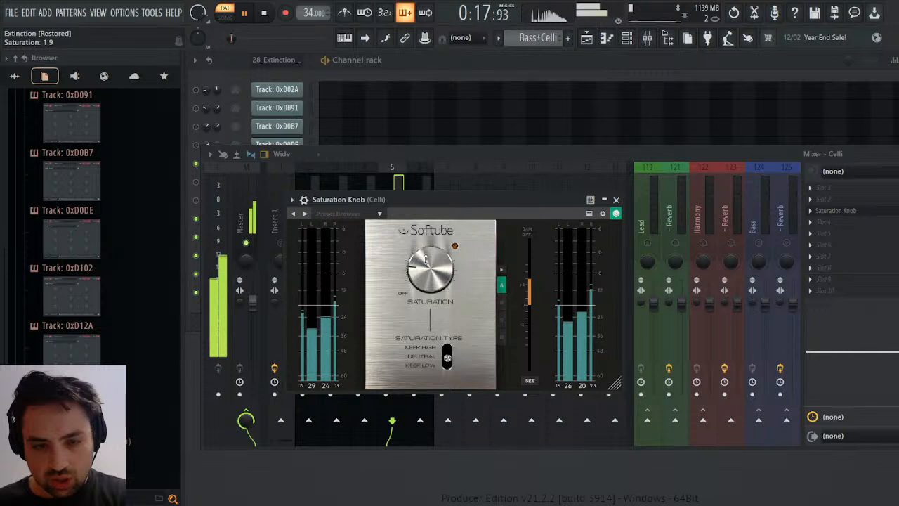
{"action": "left_click", "coordinate": [616, 200]}
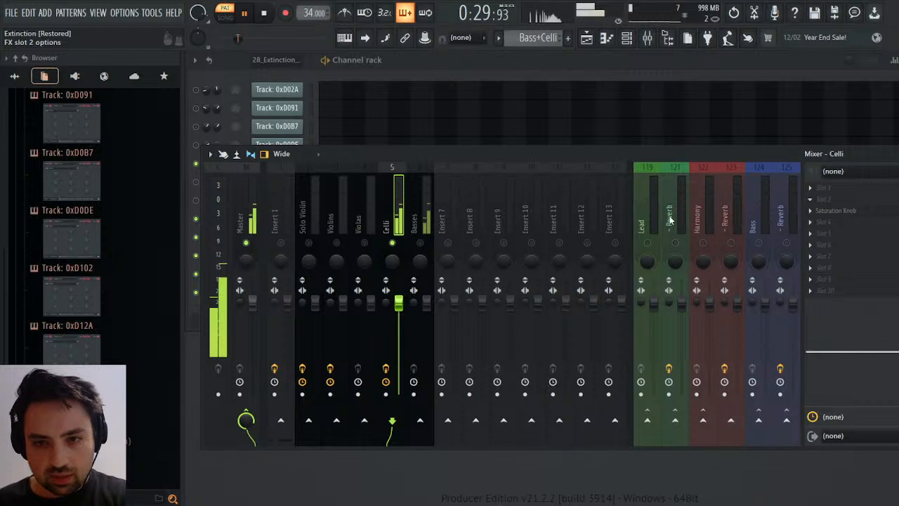
Add Fruity Chorus to the Celli track's second effect slot with LFO 1, 2 and 3 frequencies of about 0.15, 0.55 and 1.32 Hz.
{"action": "left_click_drag", "start_coordinate": [493, 240], "coordinate": [493, 251]}
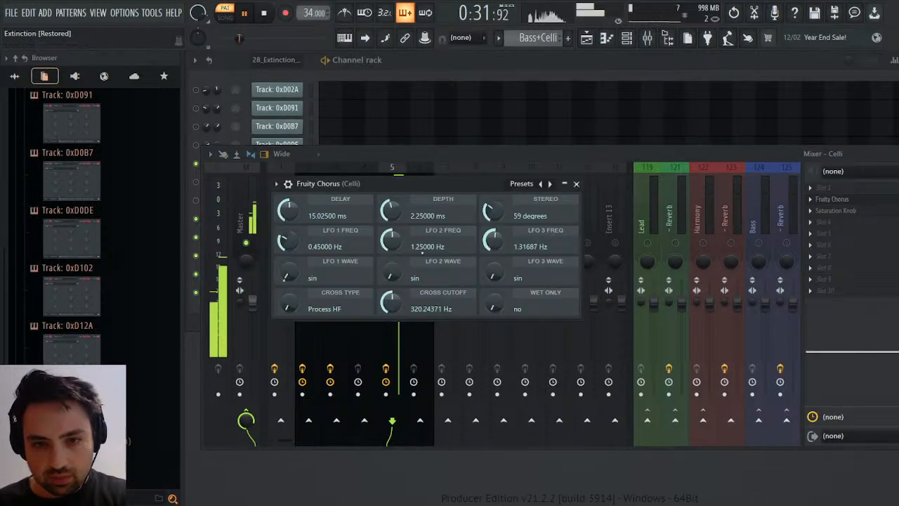
{"action": "left_click_drag", "start_coordinate": [391, 240], "coordinate": [391, 245]}
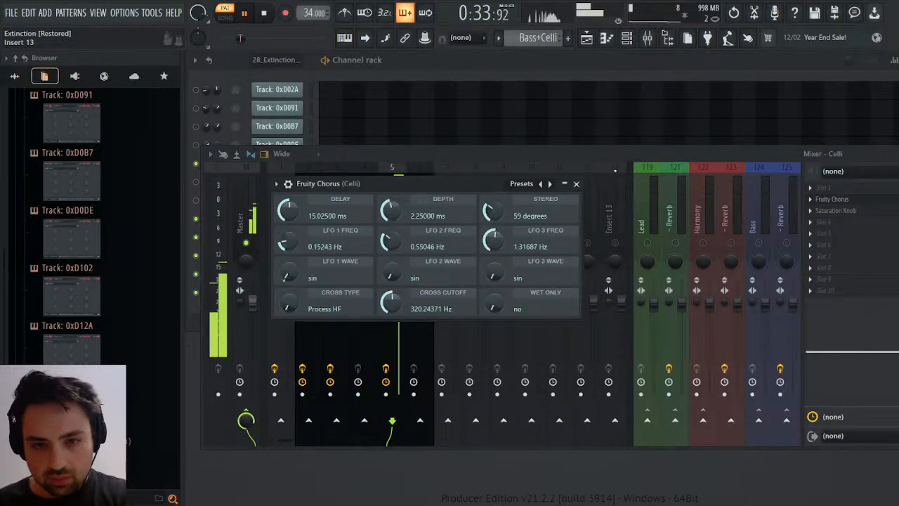
{"action": "left_click", "coordinate": [576, 183]}
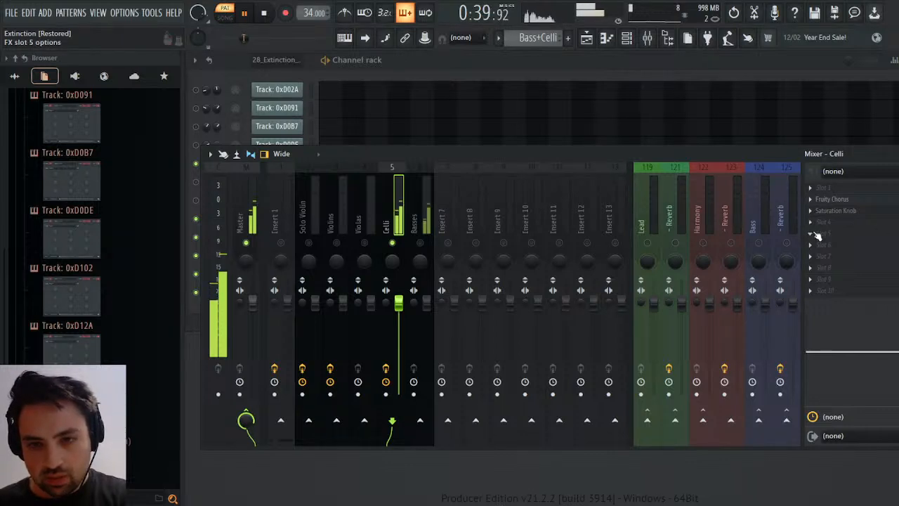
Raise the Celli Saturation Knob to about 2.6, replay the pattern from the start, and slightly lower the effect's mix level.
{"action": "left_click", "coordinate": [836, 210]}
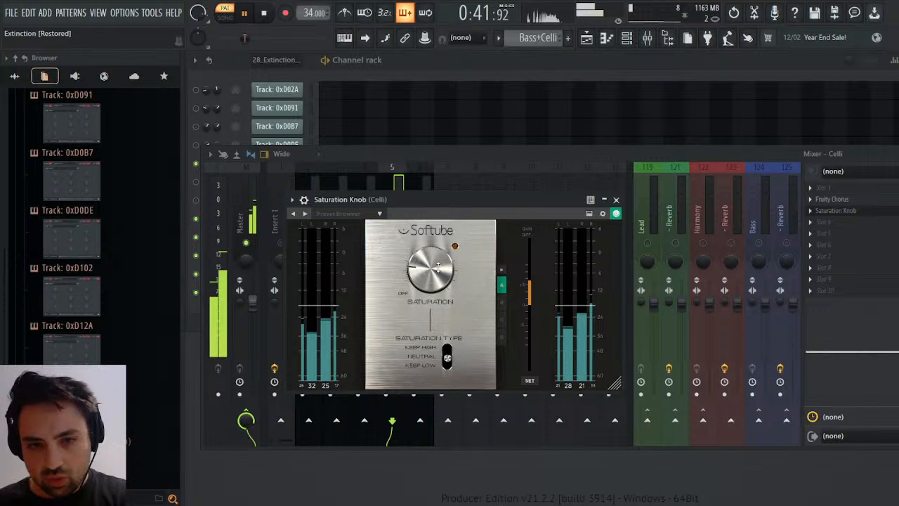
{"action": "left_click_drag", "start_coordinate": [437, 265], "coordinate": [445, 267]}
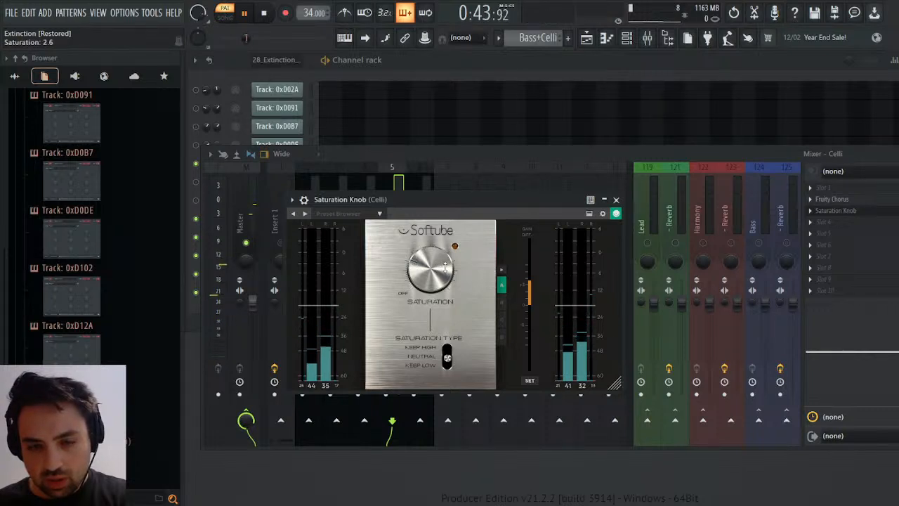
{"action": "left_click", "coordinate": [264, 13]}
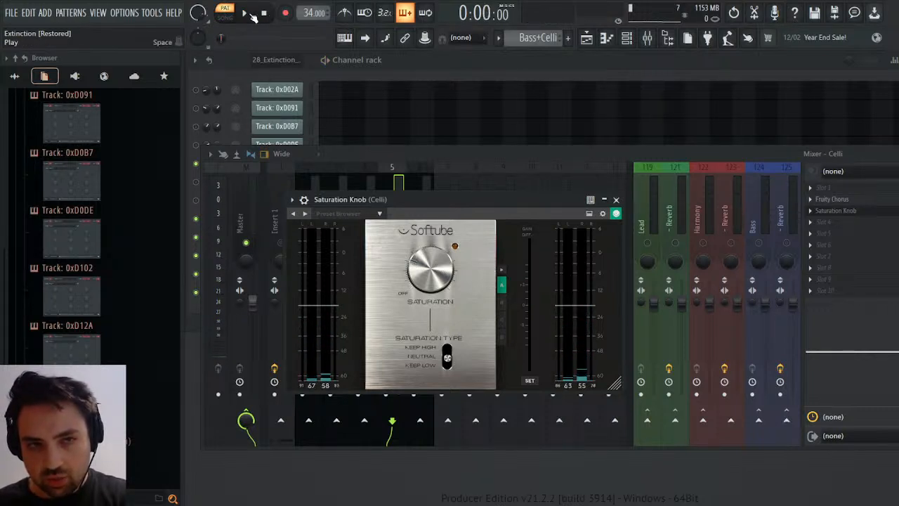
{"action": "left_click", "coordinate": [245, 14]}
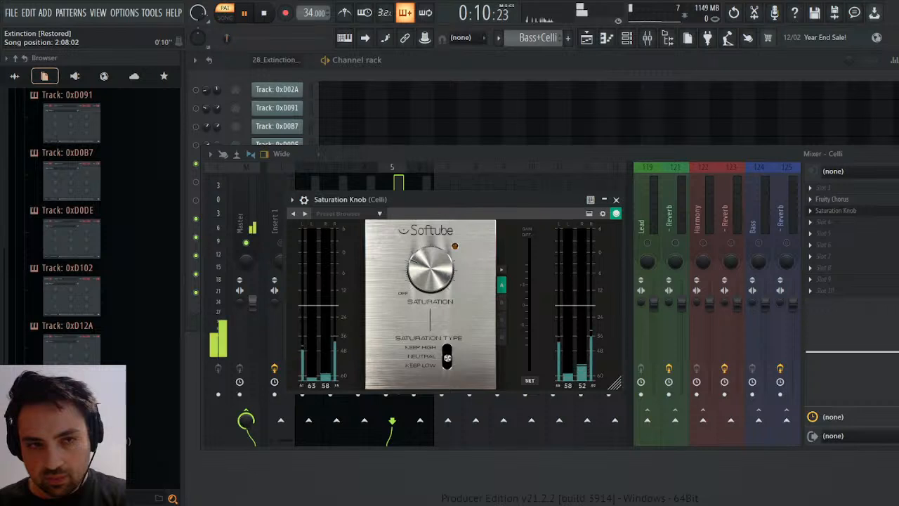
{"action": "left_click", "coordinate": [616, 200]}
{"action": "left_click_drag", "start_coordinate": [894, 210], "coordinate": [895, 218]}
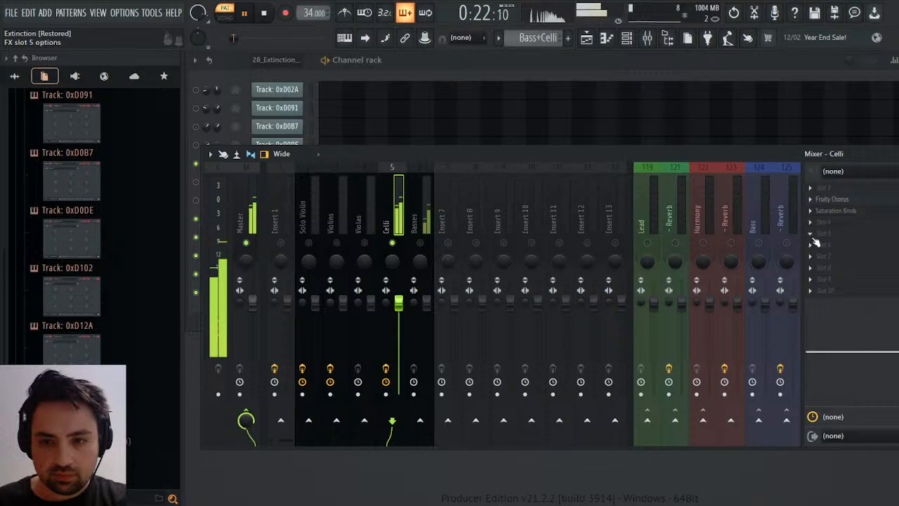
Add Fruity Parametric EQ 2 to the Celli track's fifth effect slot, boosting bands 4 and 5 slightly and cutting band 6 in the high mids.
{"action": "left_click", "coordinate": [691, 184]}
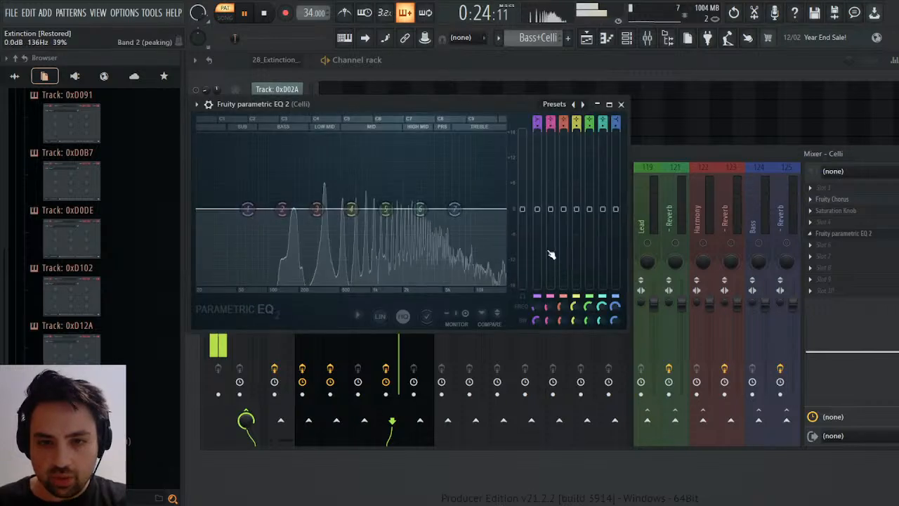
{"action": "left_click_drag", "start_coordinate": [421, 209], "coordinate": [457, 198]}
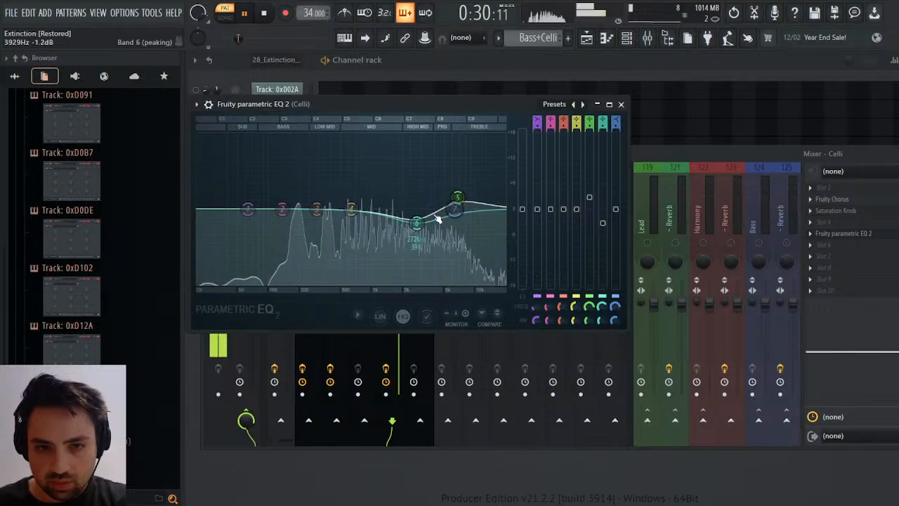
{"action": "left_click_drag", "start_coordinate": [353, 216], "coordinate": [315, 196]}
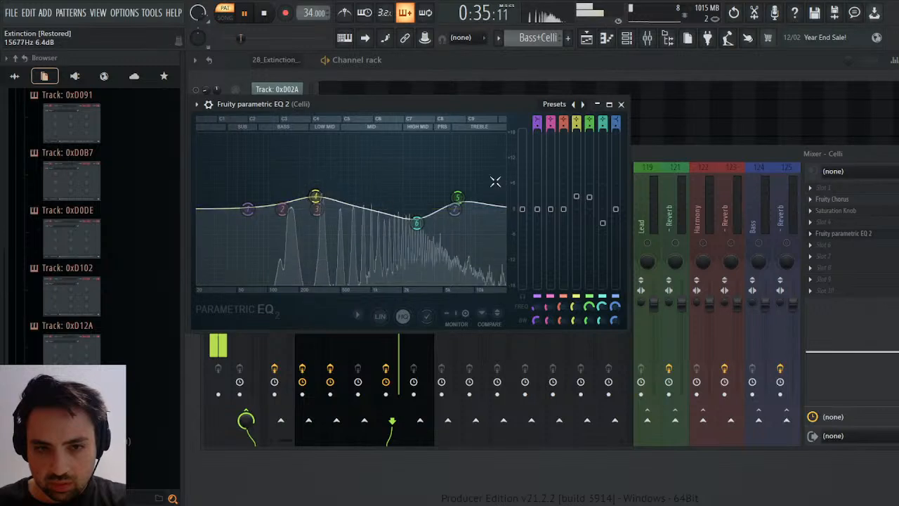
{"action": "left_click", "coordinate": [621, 104]}
Solo the Basses track, add Saturation Knob to its fourth effect slot, and replay the pattern from the start.
{"action": "left_click", "coordinate": [421, 237]}
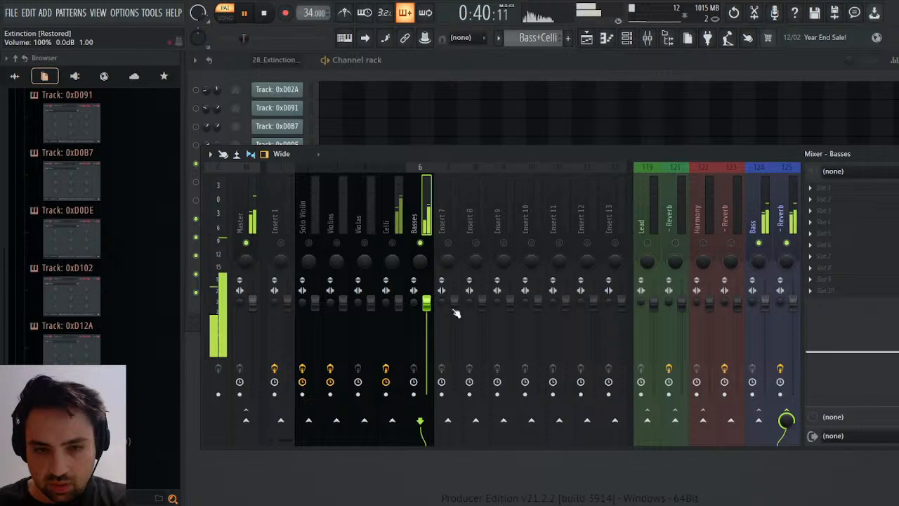
{"action": "left_click", "coordinate": [812, 223]}
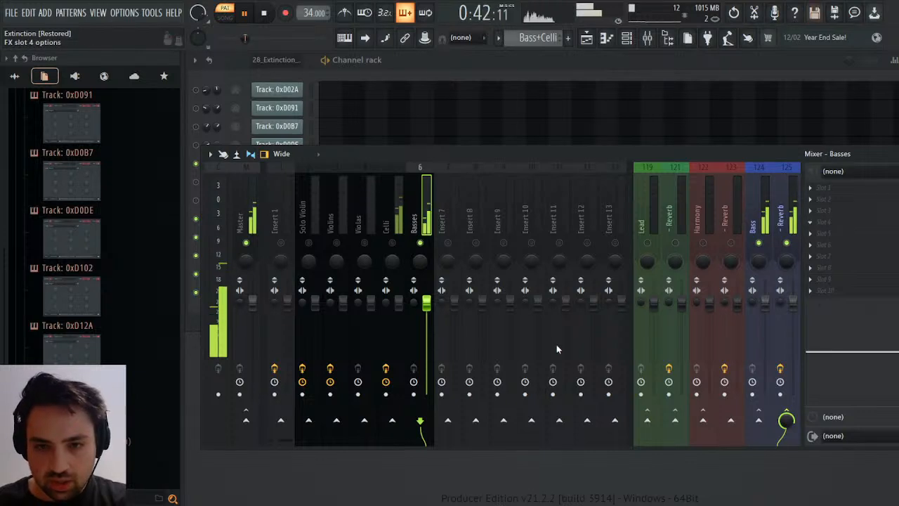
{"action": "left_click", "coordinate": [569, 404]}
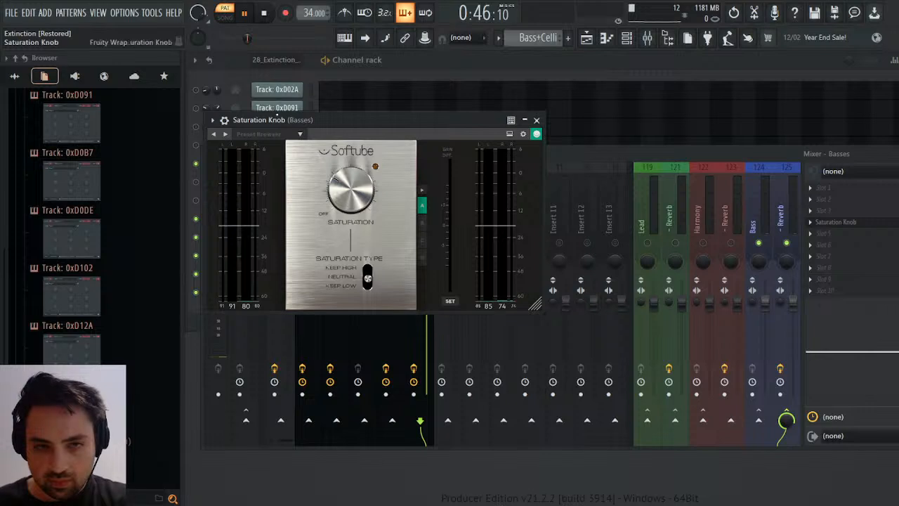
{"action": "left_click", "coordinate": [264, 14]}
{"action": "left_click", "coordinate": [247, 13]}
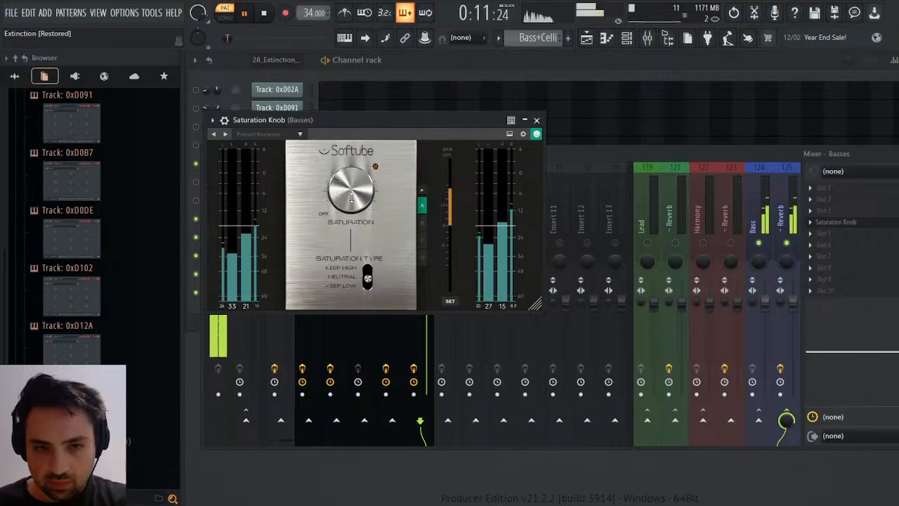
{"action": "left_click", "coordinate": [537, 120]}
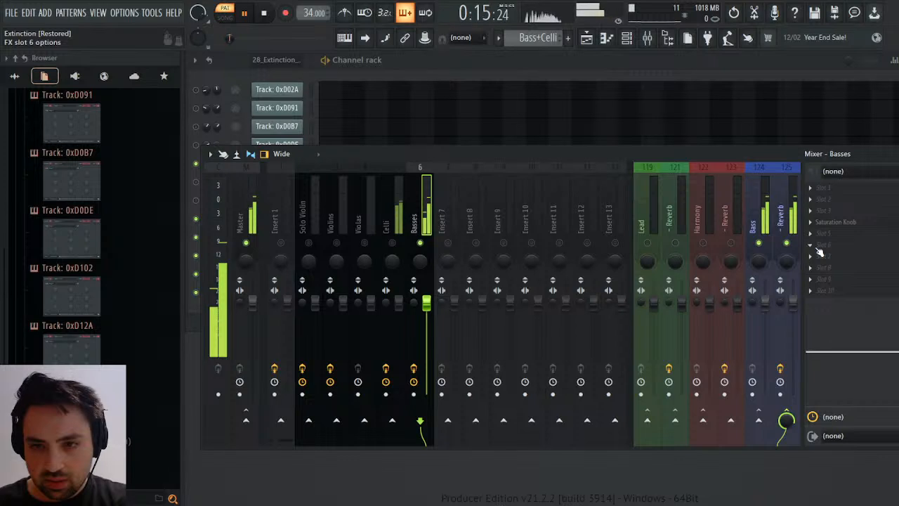
Add Fruity Parametric EQ 2 to the Basses track's sixth effect slot, boosting band 2 in the bass and band 6 slightly in the upper mids.
{"action": "left_click", "coordinate": [691, 175]}
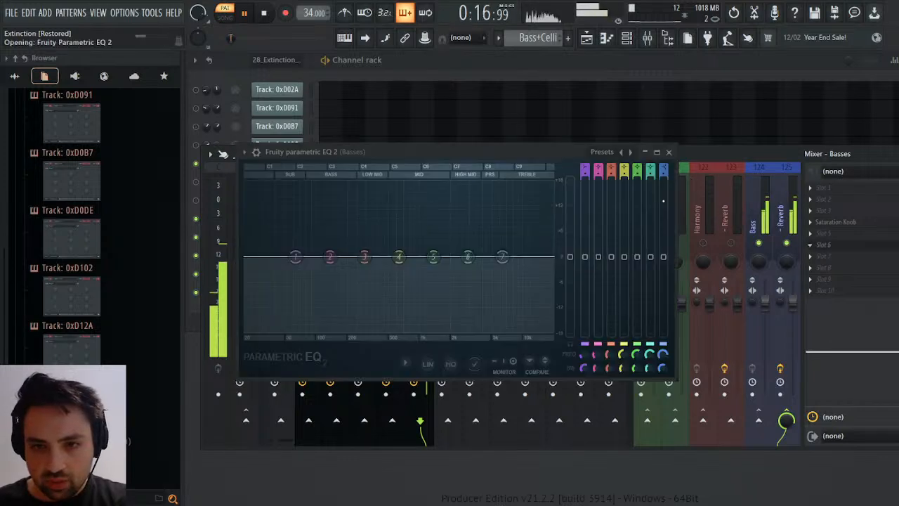
{"action": "left_click_drag", "start_coordinate": [331, 257], "coordinate": [323, 233]}
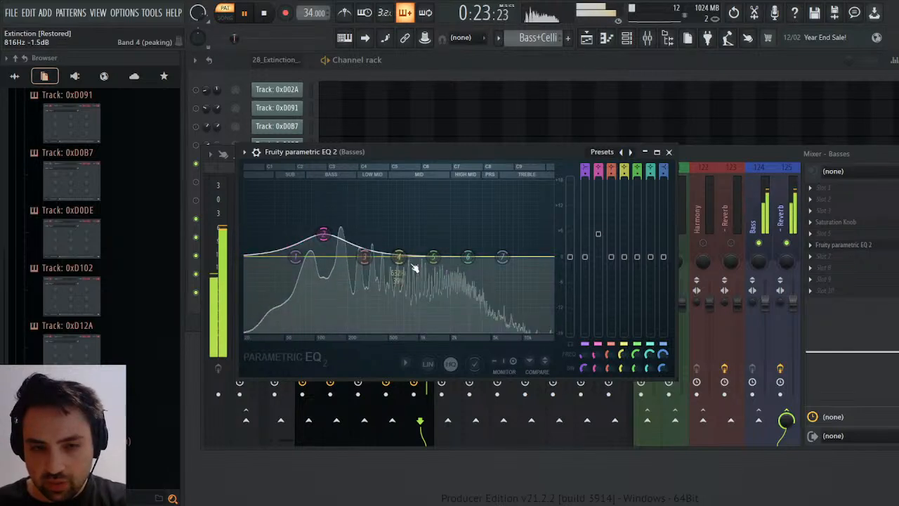
{"action": "mouse_move", "coordinate": [466, 261]}
{"action": "left_mouse_down"}
{"action": "mouse_move", "coordinate": [468, 245]}
{"action": "mouse_move", "coordinate": [507, 247]}
{"action": "mouse_move", "coordinate": [436, 246]}
{"action": "mouse_move", "coordinate": [470, 249]}
{"action": "left_mouse_up"}
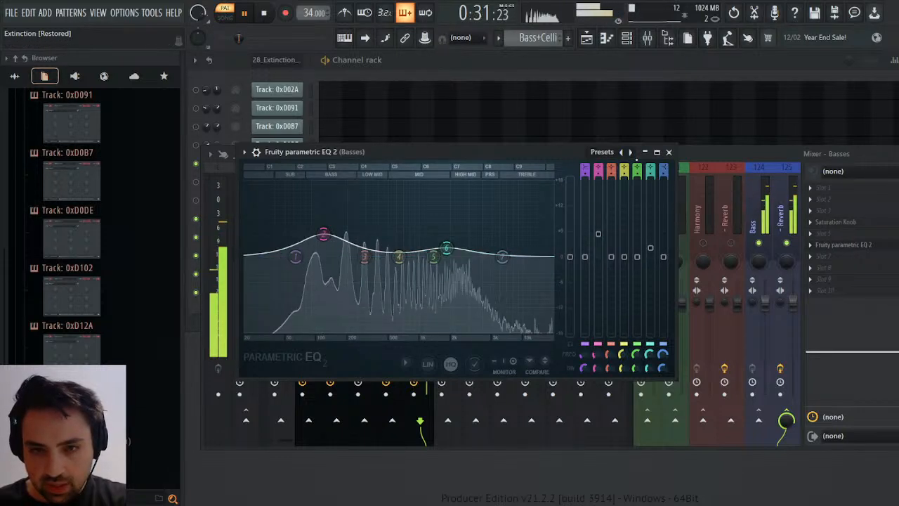
{"action": "left_click", "coordinate": [668, 152]}
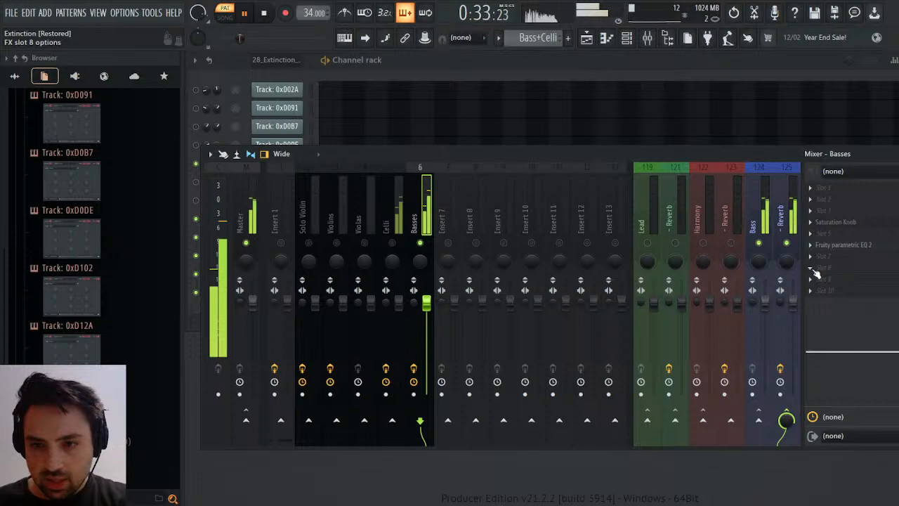
Add Fruity Chorus to the Basses track's eighth effect slot at about 62% mix, with LFO 3 at about 1.30 Hz and LFO 2 at 0.72 Hz.
{"action": "left_click", "coordinate": [670, 215]}
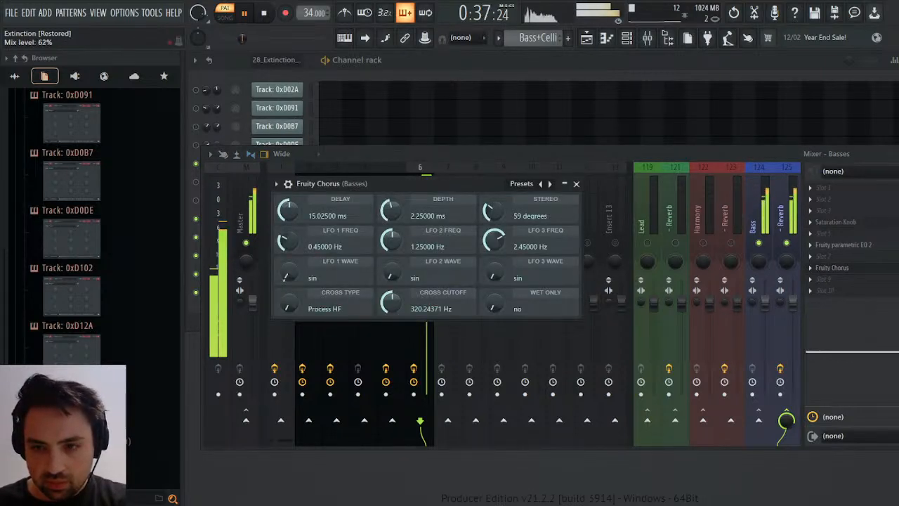
{"action": "left_click_drag", "start_coordinate": [494, 239], "coordinate": [494, 256]}
{"action": "left_click_drag", "start_coordinate": [394, 243], "coordinate": [393, 271]}
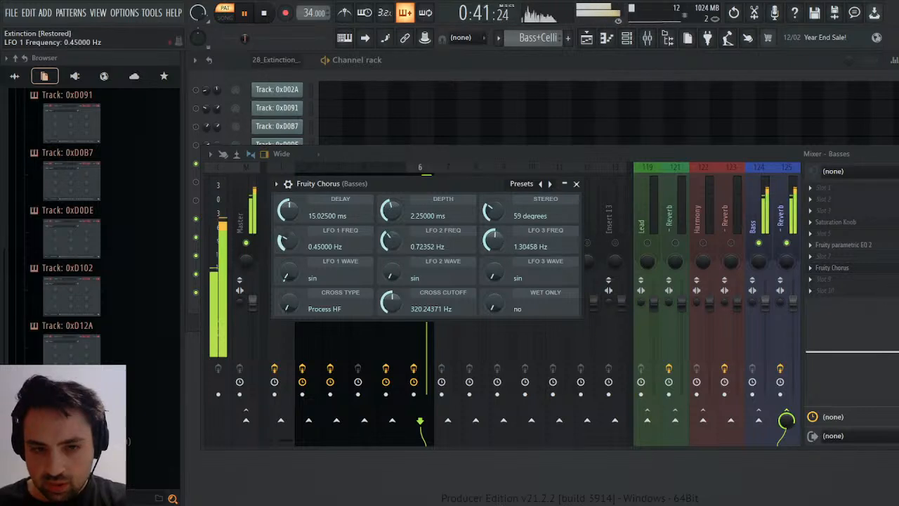
{"action": "left_click", "coordinate": [576, 183]}
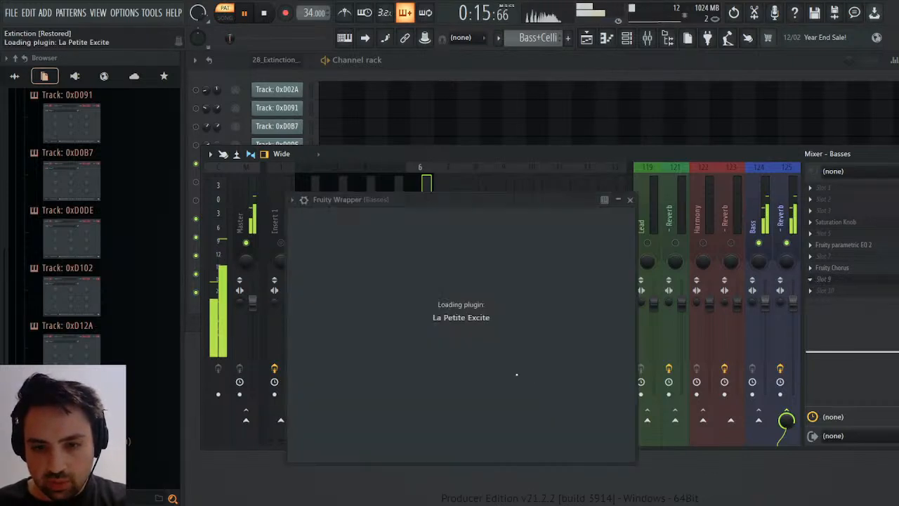
Add La Petite Excite to the Basses track's ninth effect slot, and close its window and the mixer.
{"action": "scroll", "coordinate": [483, 234], "scroll_direction": "down", "scroll_amount": 2}
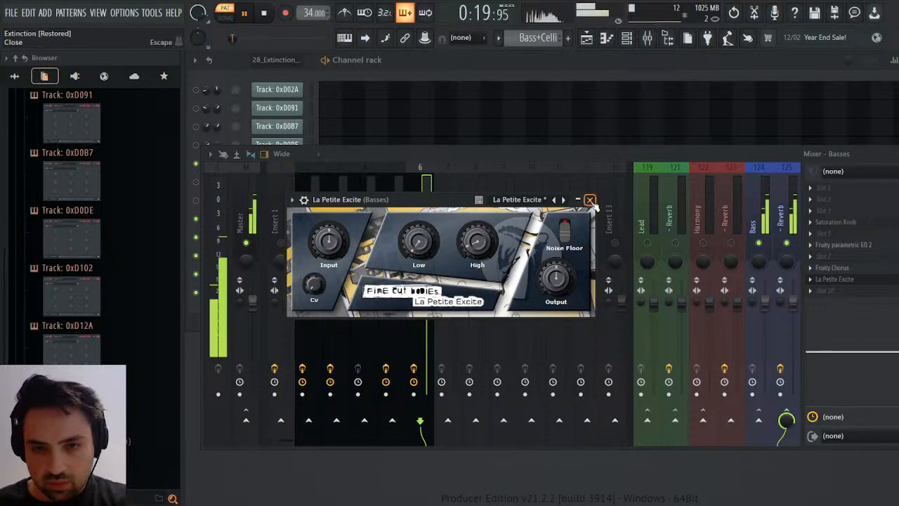
{"action": "left_click", "coordinate": [589, 199]}
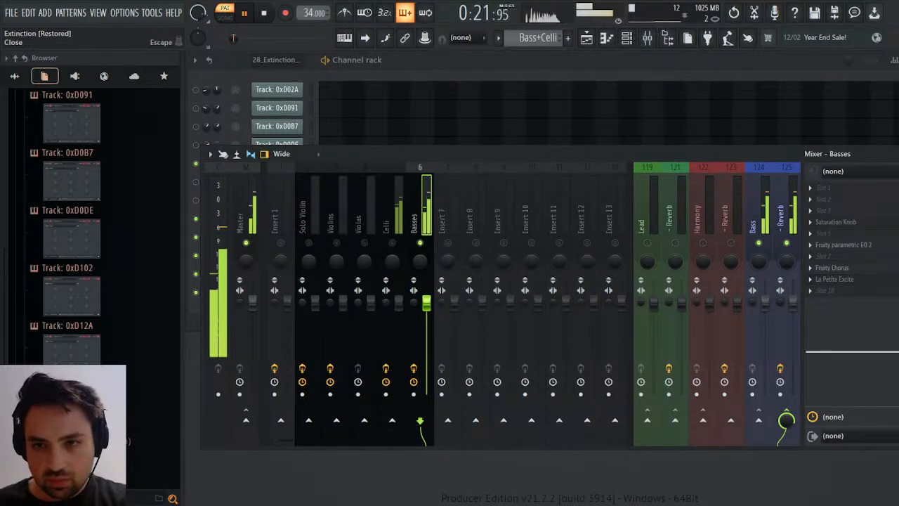
{"action": "key", "text": "F9"}
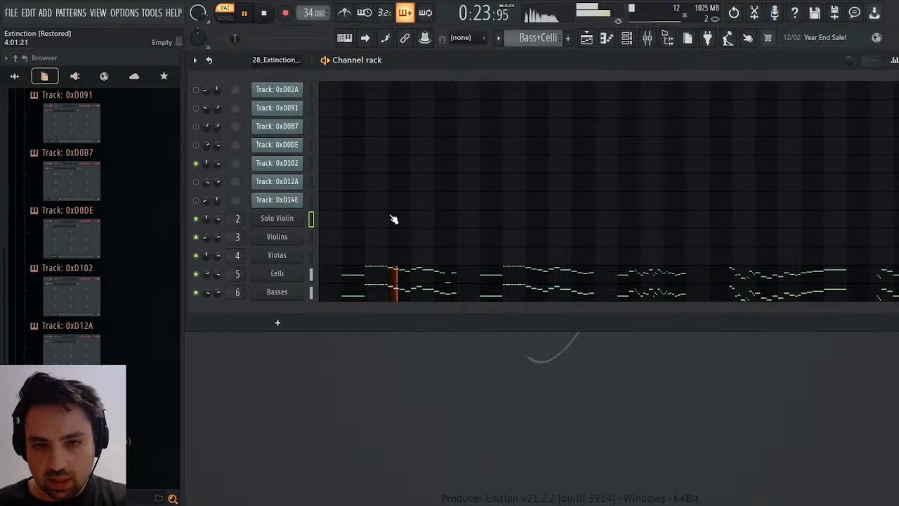
Unmute the Celli mixer track alongside Basses and route it only to the Bass group's reverb track.
{"action": "left_click", "coordinate": [646, 38]}
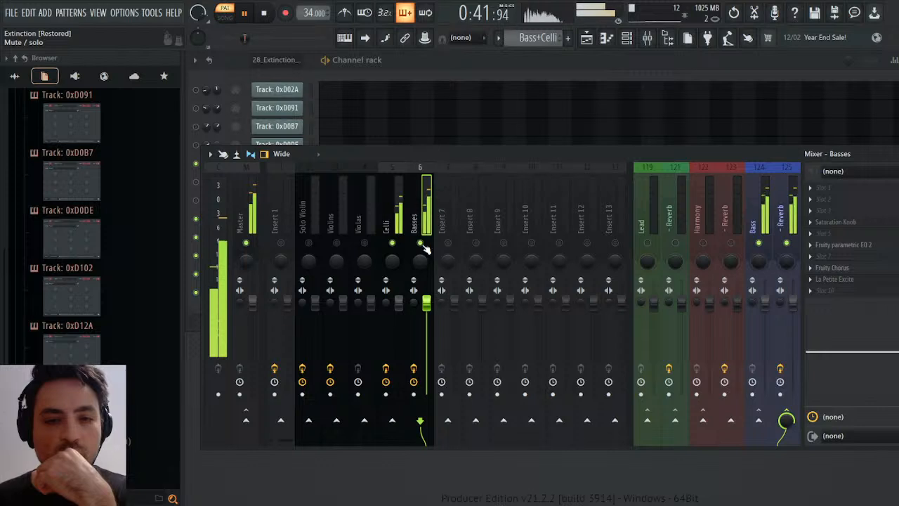
{"action": "left_click", "coordinate": [405, 227]}
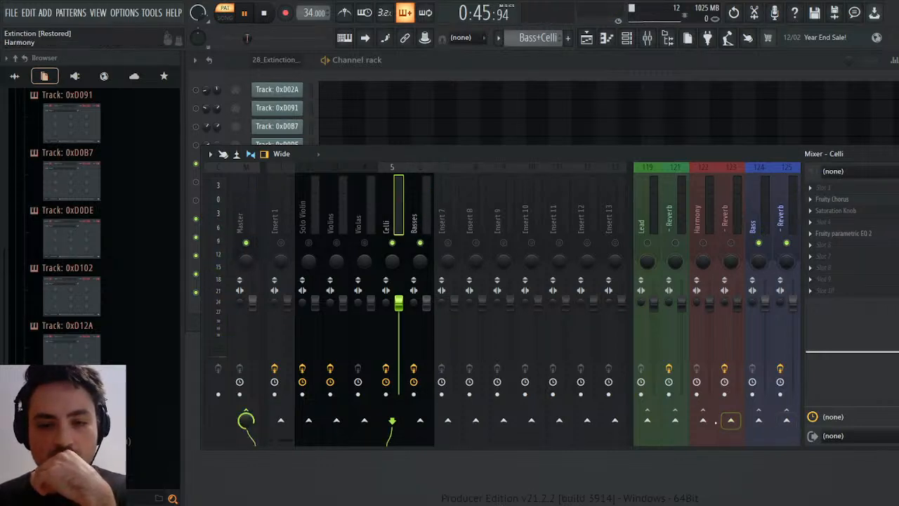
{"action": "left_click", "coordinate": [785, 419]}
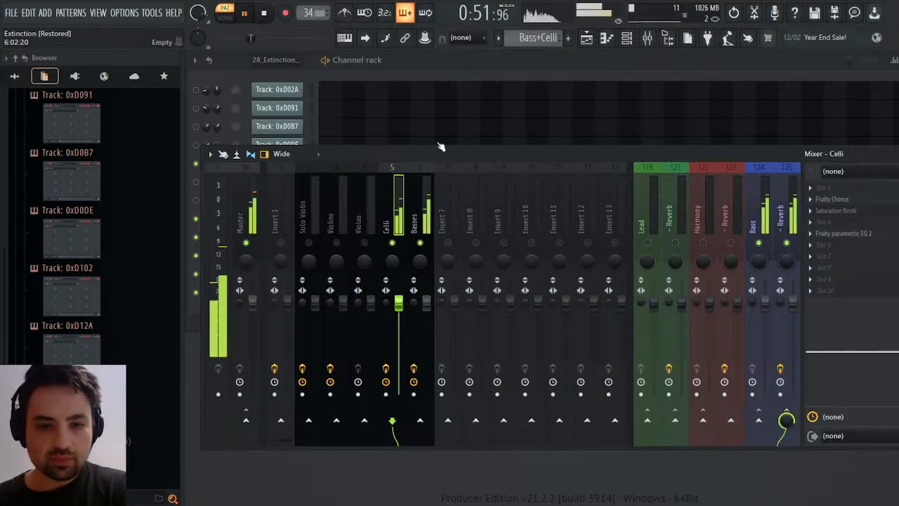
Switch to the Violas pattern, solo the Violas mixer track, and route it only to the Harmony group's reverb track.
{"action": "scroll", "coordinate": [544, 39], "scroll_direction": "down", "scroll_amount": 1}
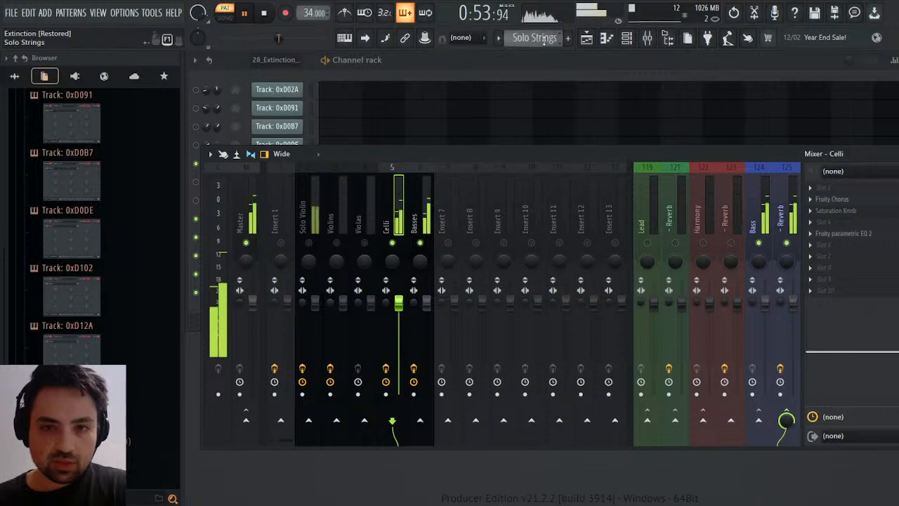
{"action": "scroll", "coordinate": [534, 39], "scroll_direction": "down", "scroll_amount": 1}
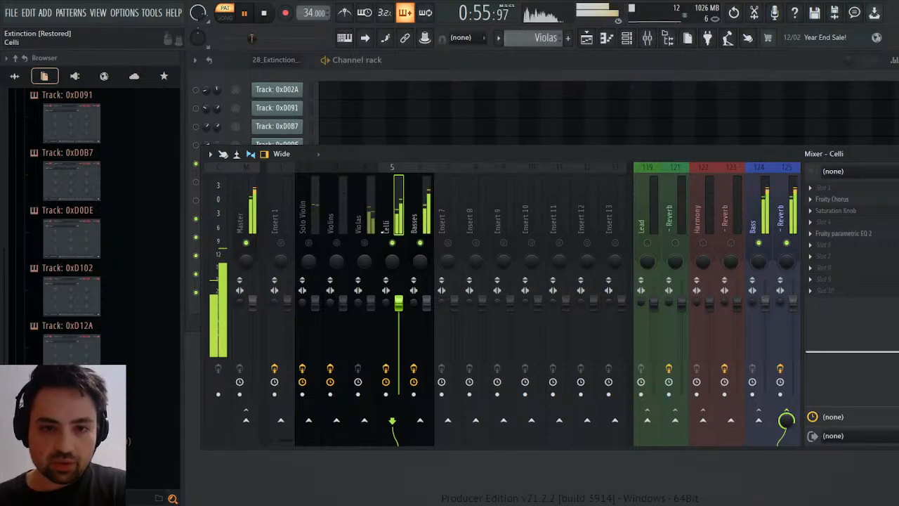
{"action": "left_click", "coordinate": [366, 228]}
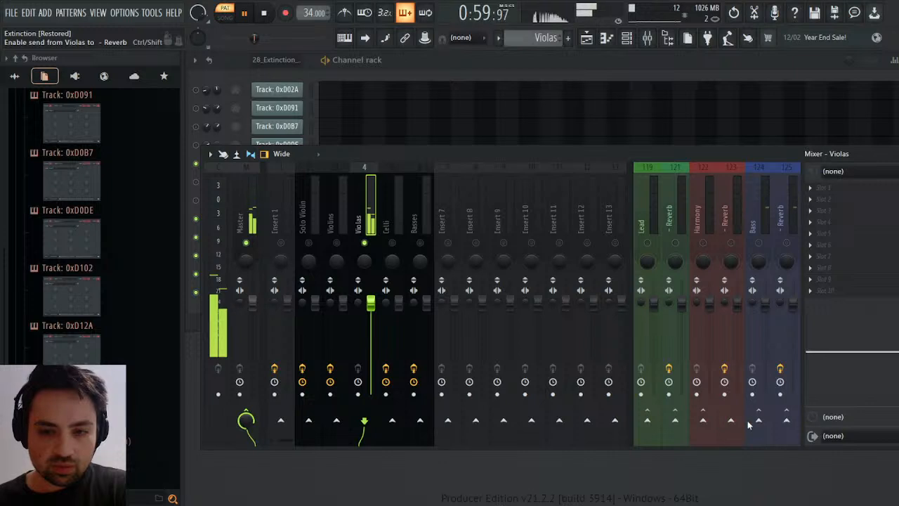
On the Harmony group's reverb track, set TSAR-1R Reverb's mix to 20% and its reverb time to 1.39 s, and close its window.
{"action": "left_click", "coordinate": [733, 250]}
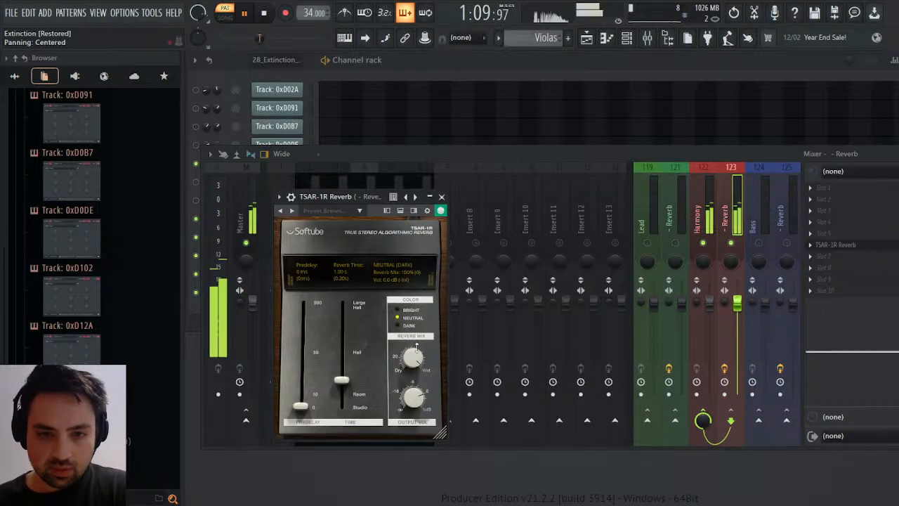
{"action": "left_click_drag", "start_coordinate": [416, 346], "coordinate": [412, 359]}
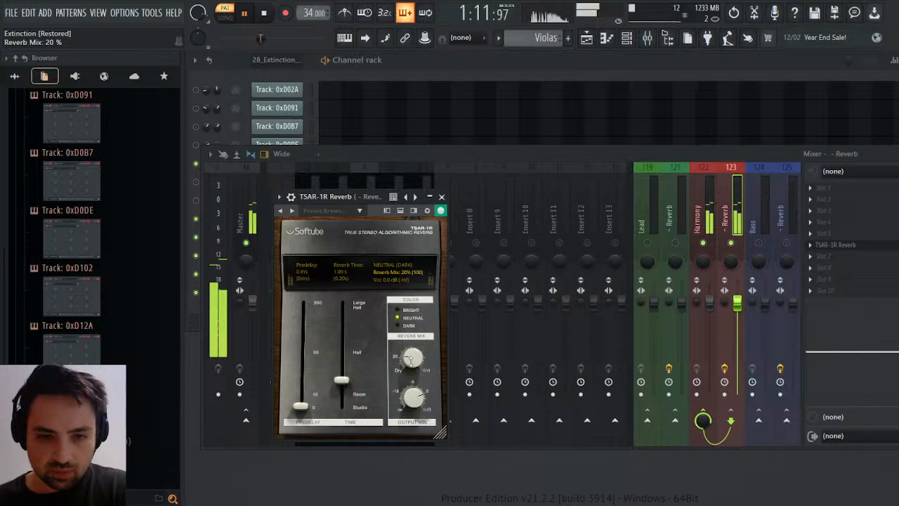
{"action": "mouse_move", "coordinate": [341, 380]}
{"action": "left_mouse_down"}
{"action": "mouse_move", "coordinate": [342, 366]}
{"action": "mouse_move", "coordinate": [345, 383]}
{"action": "left_mouse_up"}
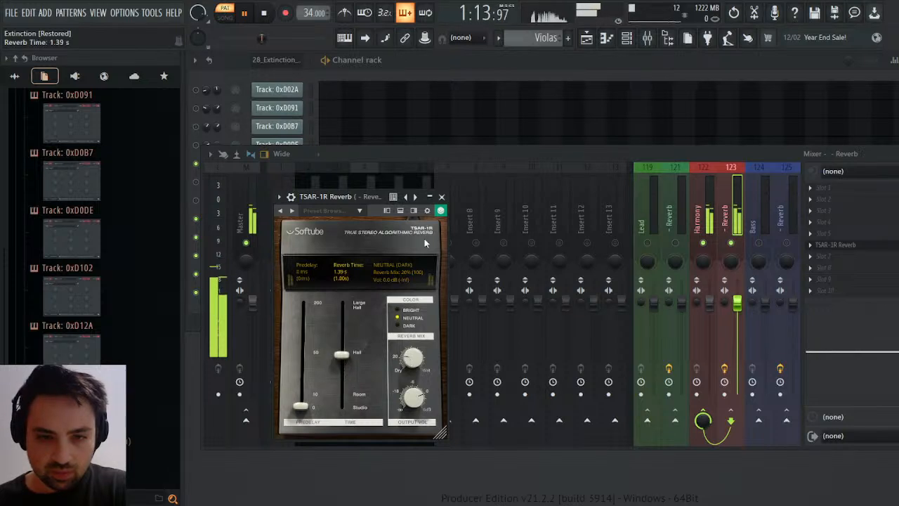
{"action": "left_click", "coordinate": [441, 197]}
Add Saturation Knob to the Violas track's fourth effect slot with saturation at about 1.4, and lower the high band of the track's mixer EQ.
{"action": "left_click", "coordinate": [363, 217]}
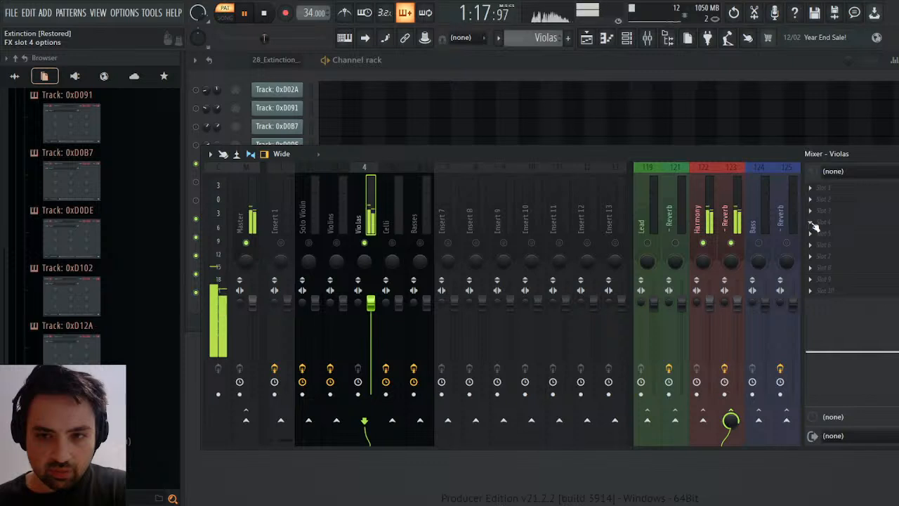
{"action": "left_click", "coordinate": [574, 404]}
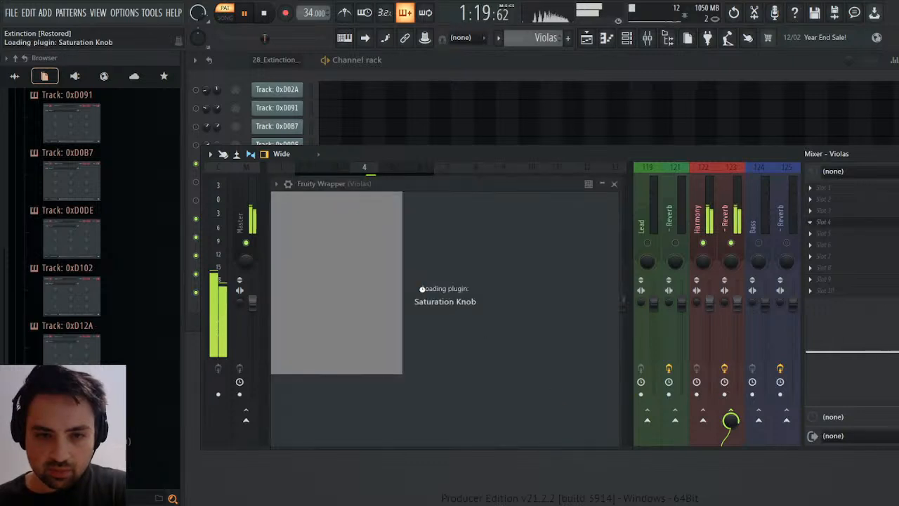
{"action": "left_click_drag", "start_coordinate": [407, 254], "coordinate": [406, 241]}
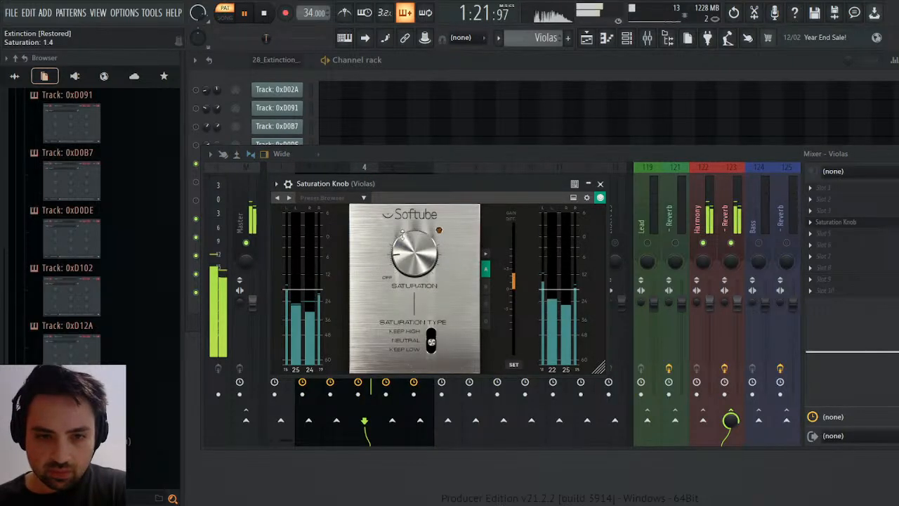
{"action": "left_click", "coordinate": [600, 183]}
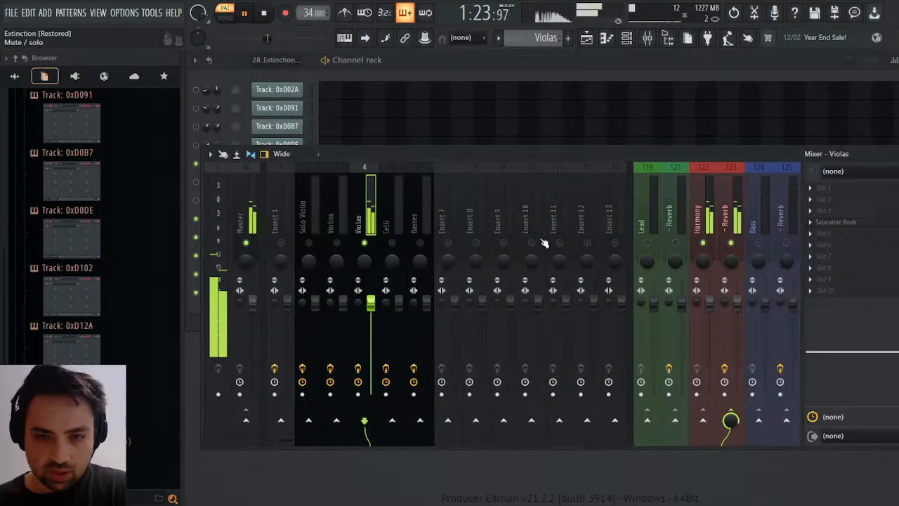
{"action": "left_click_drag", "start_coordinate": [898, 352], "coordinate": [891, 367]}
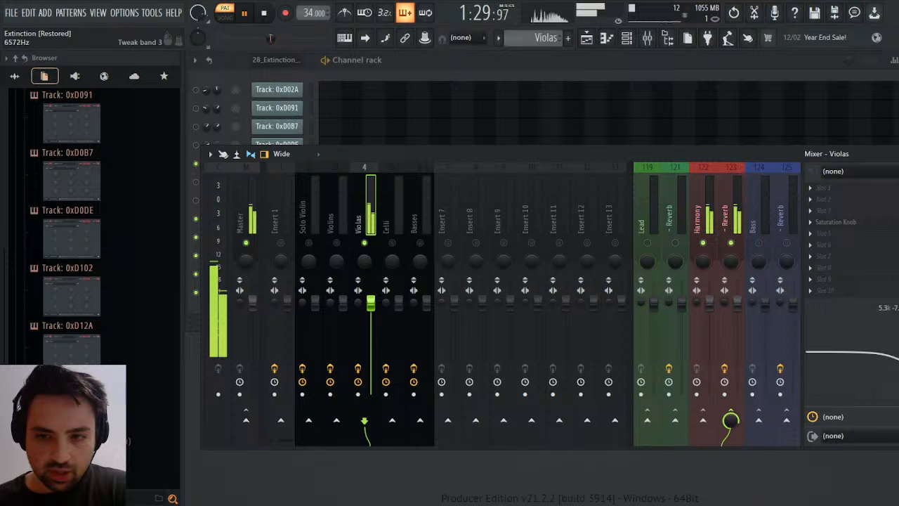
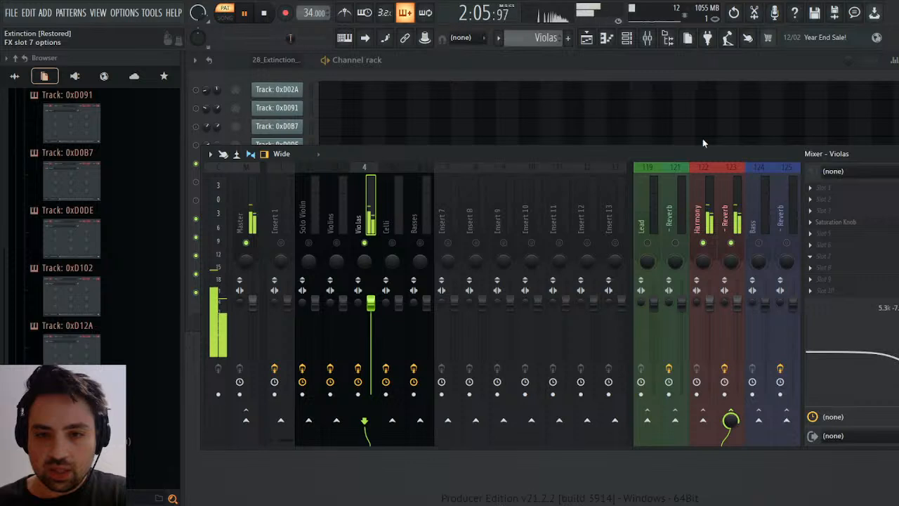
Add Fruity Chorus to the Violas track's sixth effect slot, with LFO frequencies about 0.25, 0.59 and 1.22 Hz and mix about 49%.
{"action": "left_click", "coordinate": [678, 217]}
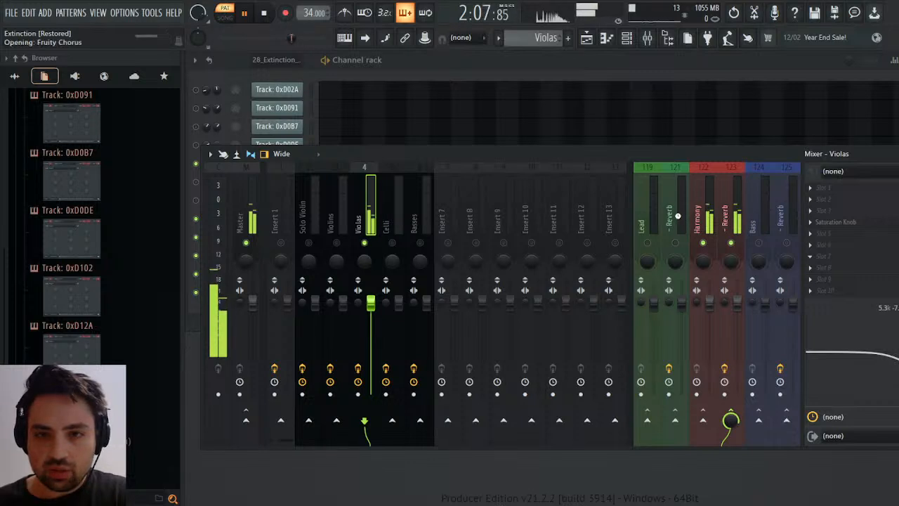
{"action": "left_click_drag", "start_coordinate": [414, 161], "coordinate": [414, 184]}
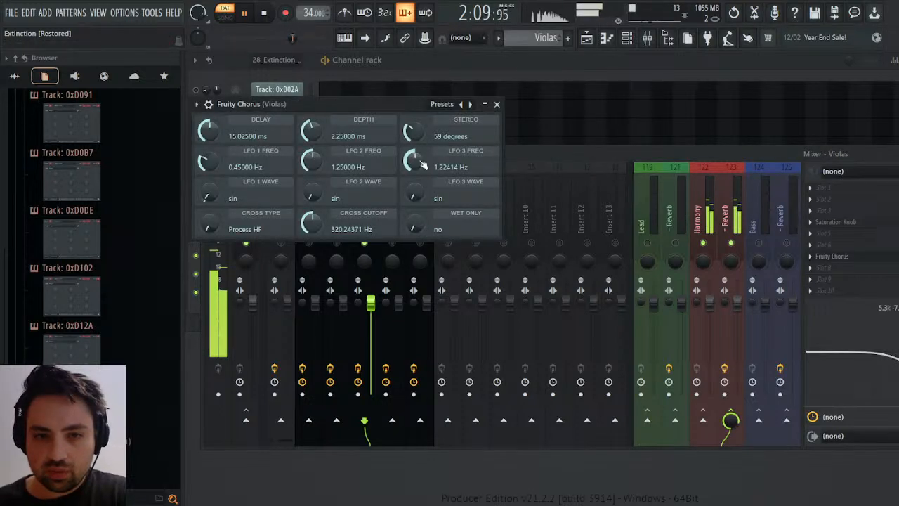
{"action": "left_click_drag", "start_coordinate": [310, 161], "coordinate": [311, 185]}
{"action": "left_click_drag", "start_coordinate": [212, 162], "coordinate": [212, 172]}
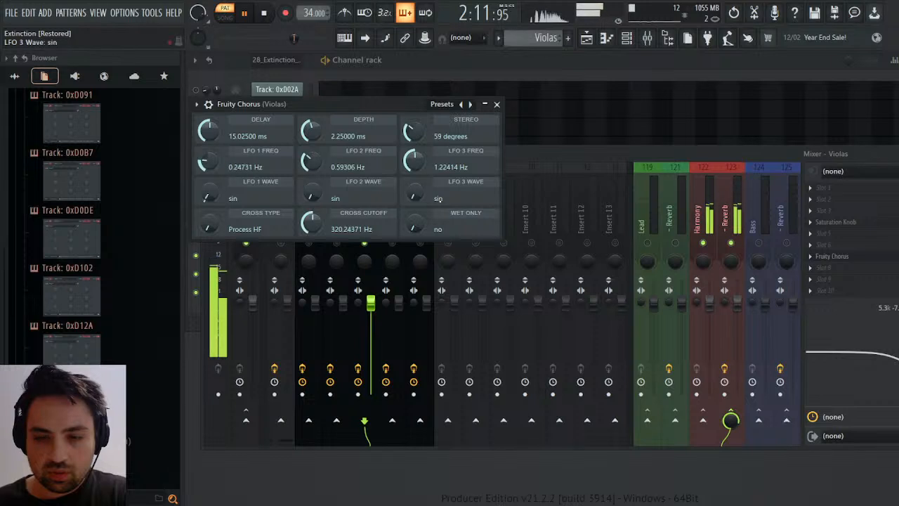
{"action": "left_click_drag", "start_coordinate": [896, 256], "coordinate": [897, 276]}
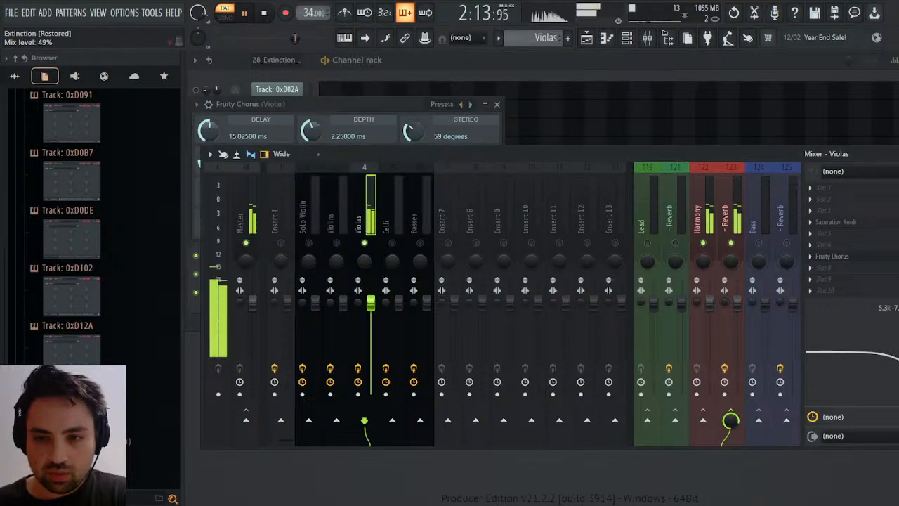
{"action": "mouse_move", "coordinate": [832, 256]}
{"action": "left_mouse_down"}
{"action": "mouse_move", "coordinate": [834, 239]}
{"action": "mouse_move", "coordinate": [835, 247]}
{"action": "left_mouse_up"}
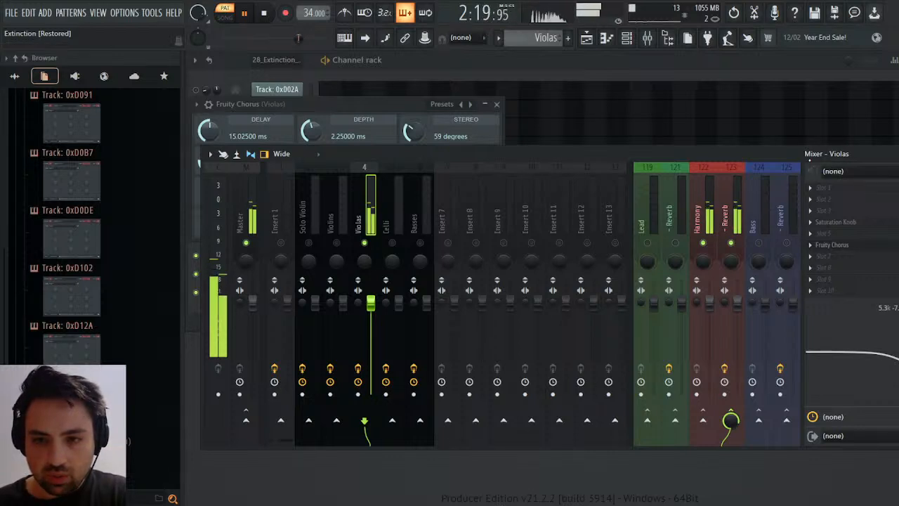
Unsolo Violas, stop playback, and reset the names of the Harmony, Lead and Bass group tracks to their defaults.
{"action": "right_click", "coordinate": [364, 243]}
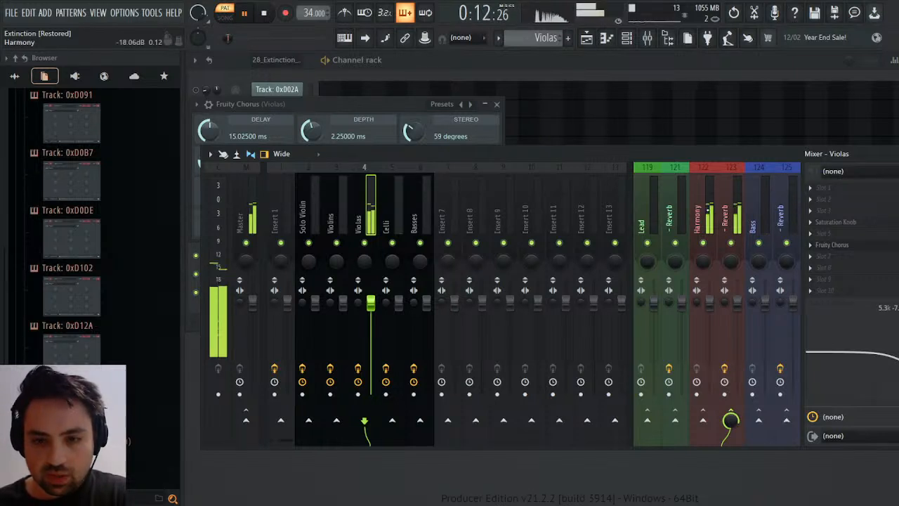
{"action": "key", "text": "space"}
{"action": "left_click", "coordinate": [704, 213]}
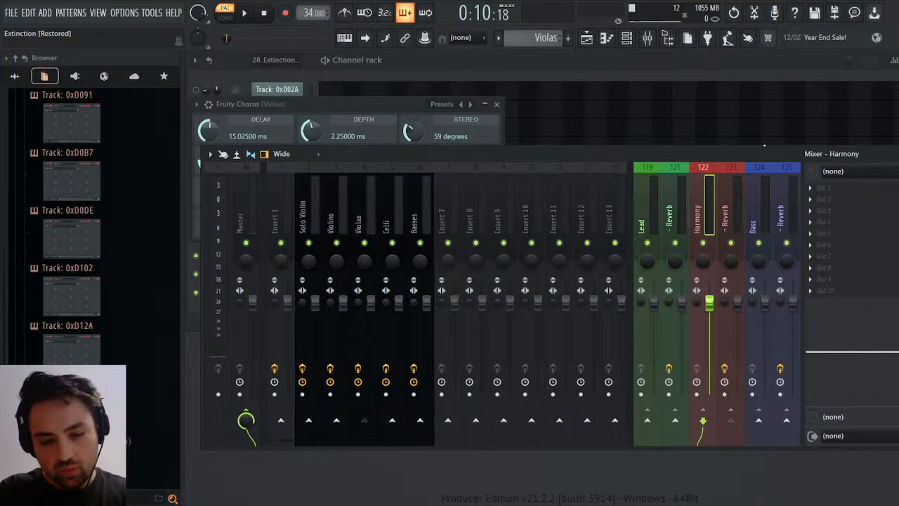
{"action": "key", "text": "ctrl+z"}
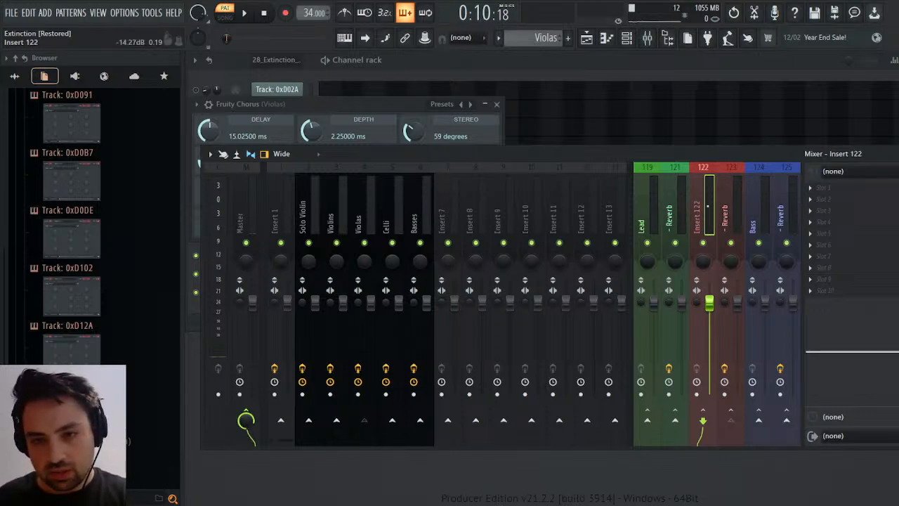
{"action": "left_click", "coordinate": [650, 220]}
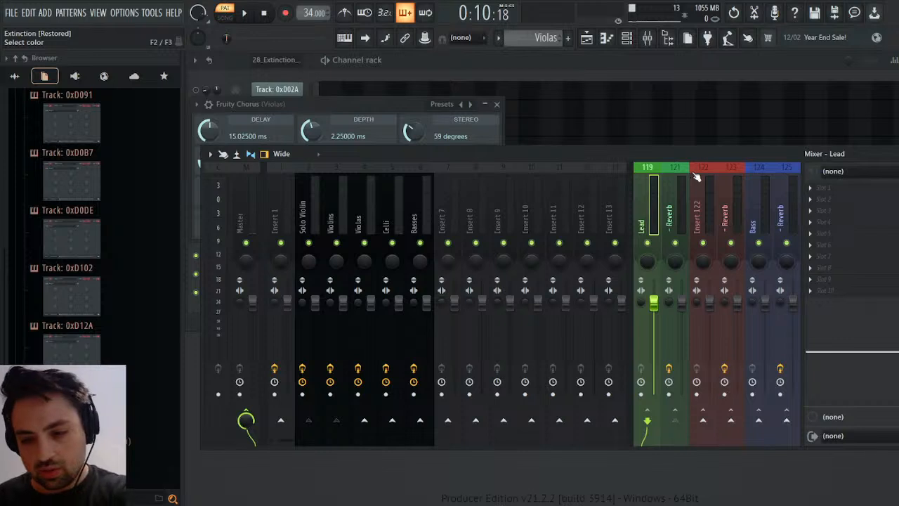
{"action": "key", "text": "ctrl+z"}
{"action": "left_click", "coordinate": [764, 220]}
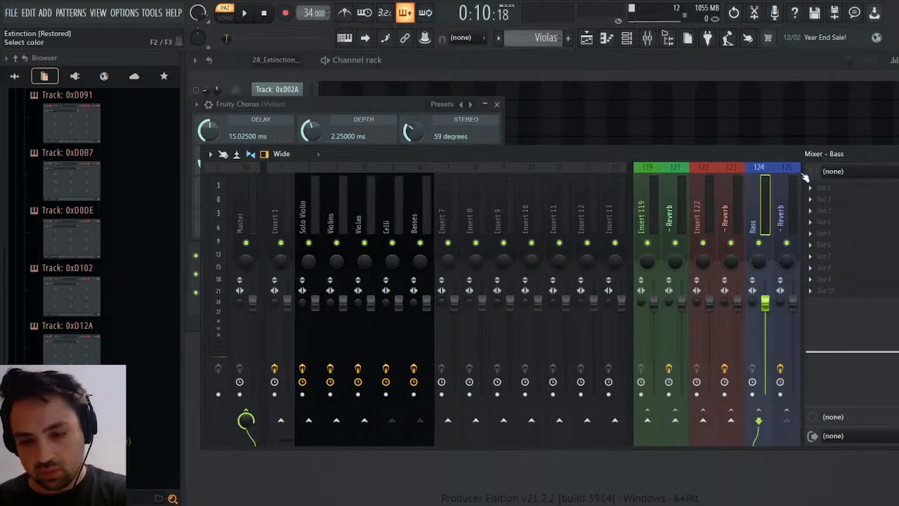
{"action": "key", "text": "ctrl+z"}
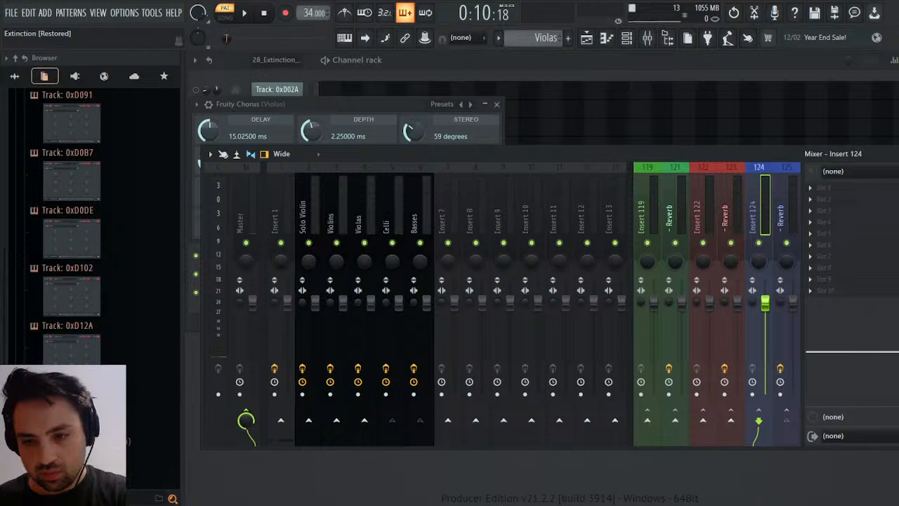
Move inserts 124, 122 and 119 out of the docked group section, back among the regular mixer inserts.
{"action": "left_click", "coordinate": [892, 464]}
{"action": "right_click", "coordinate": [730, 218]}
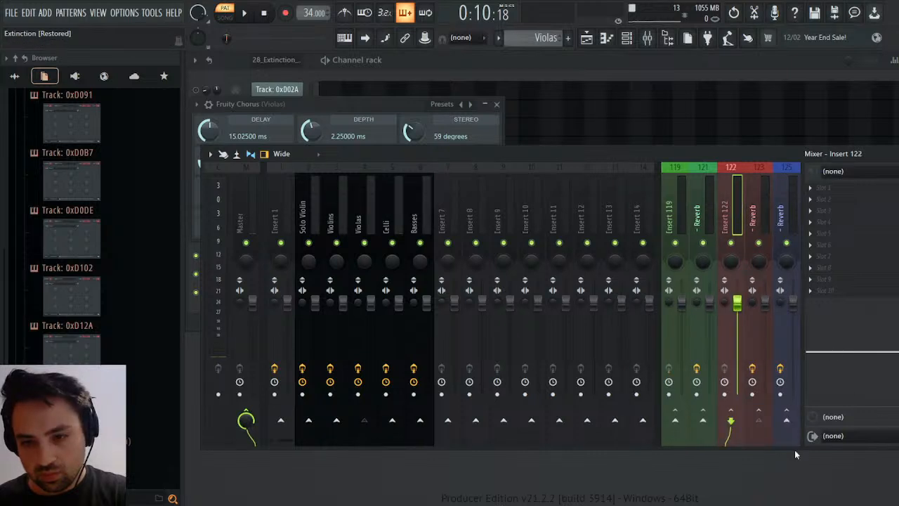
{"action": "left_click", "coordinate": [862, 463]}
{"action": "right_click", "coordinate": [703, 218]}
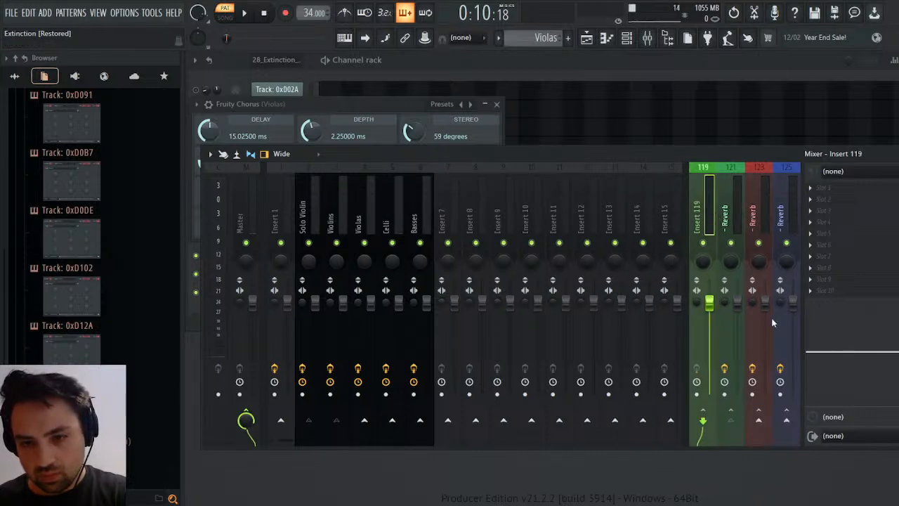
{"action": "left_click", "coordinate": [868, 460]}
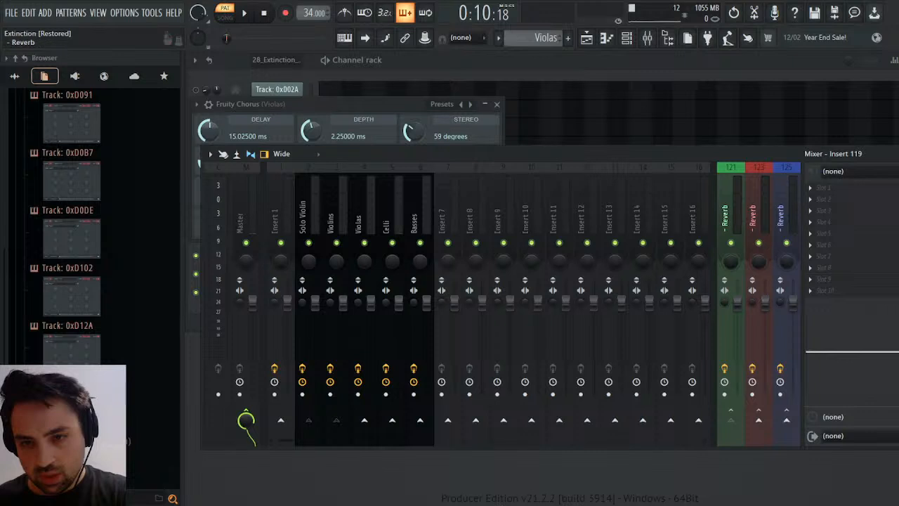
Rename the green, red and blue reverb tracks as Lead, Harmony and Bass.
{"action": "left_click", "coordinate": [724, 215]}
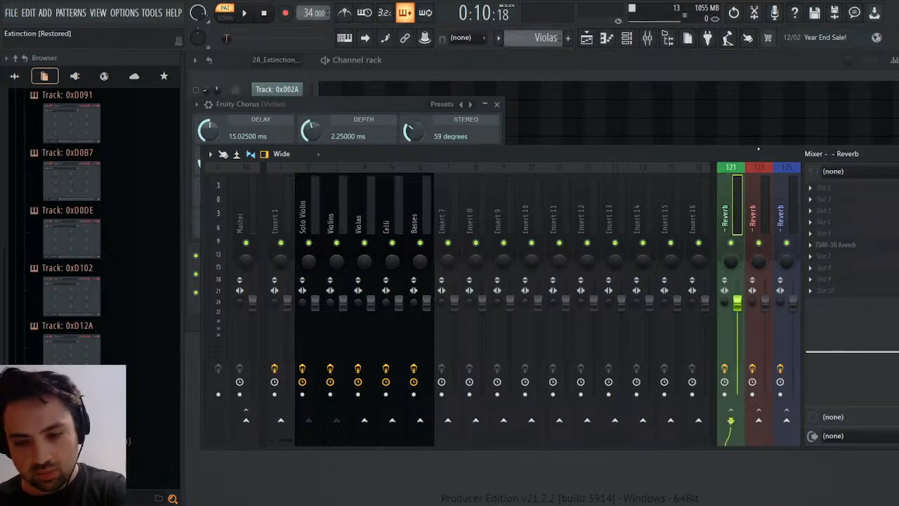
{"action": "left_click", "coordinate": [750, 223]}
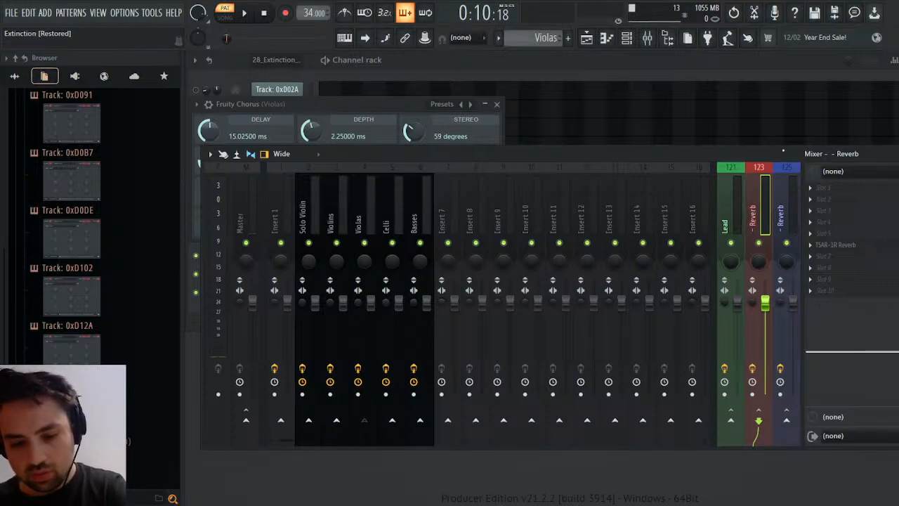
{"action": "left_click", "coordinate": [797, 194]}
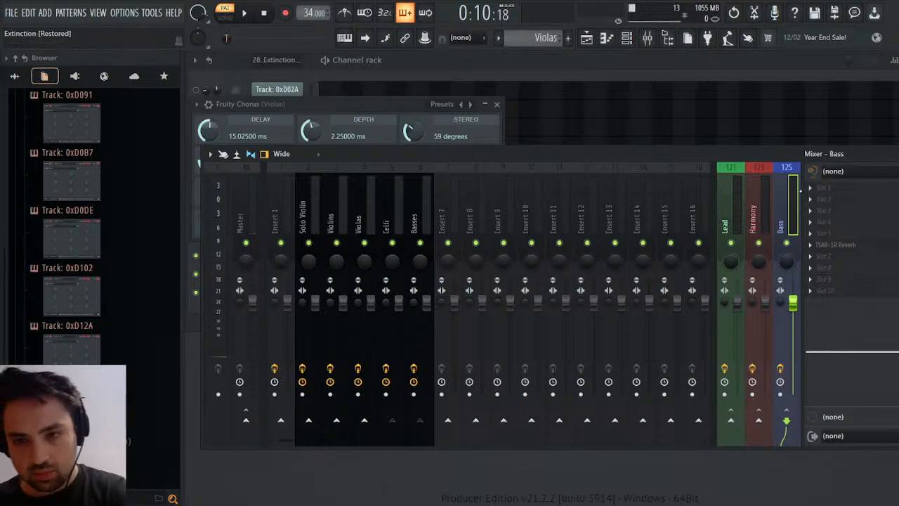
Resume playback and route the Celli and Basses mixer tracks only to the Harmony track.
{"action": "key", "text": "space"}
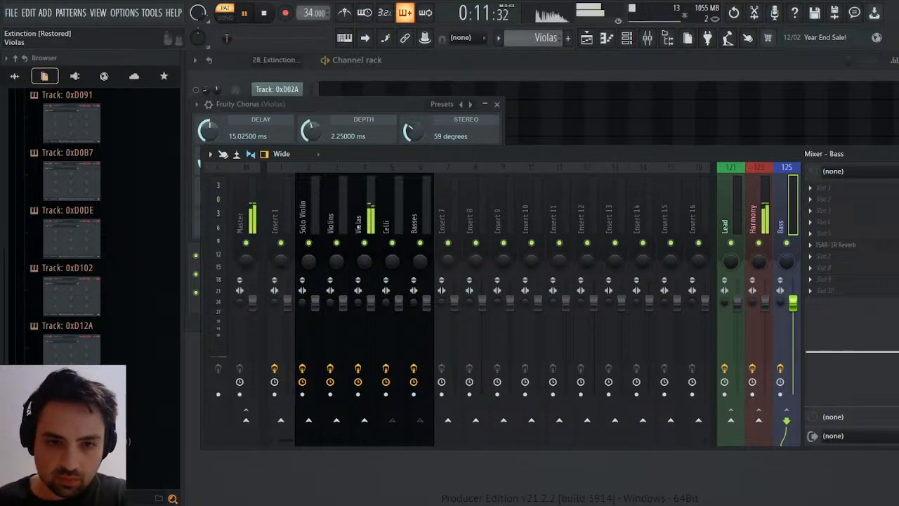
{"action": "left_click", "coordinate": [391, 219]}
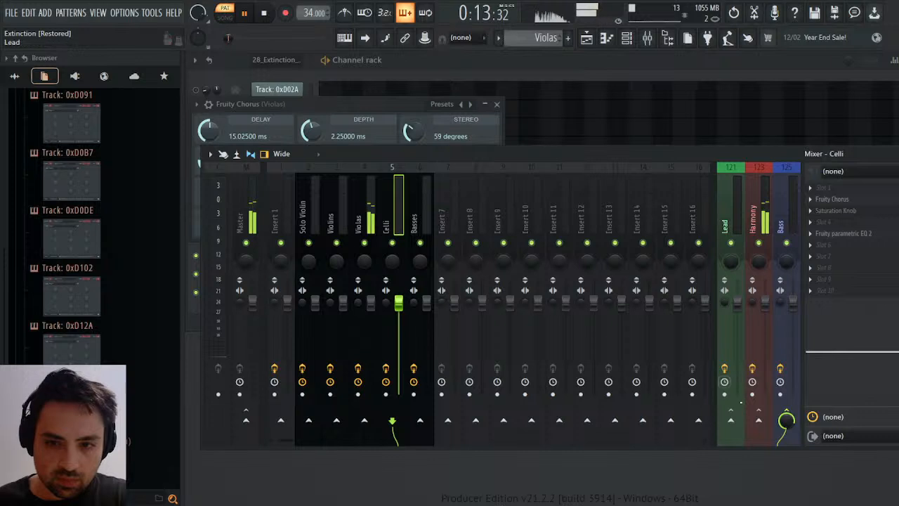
{"action": "right_click", "coordinate": [761, 422]}
{"action": "left_click", "coordinate": [781, 439]}
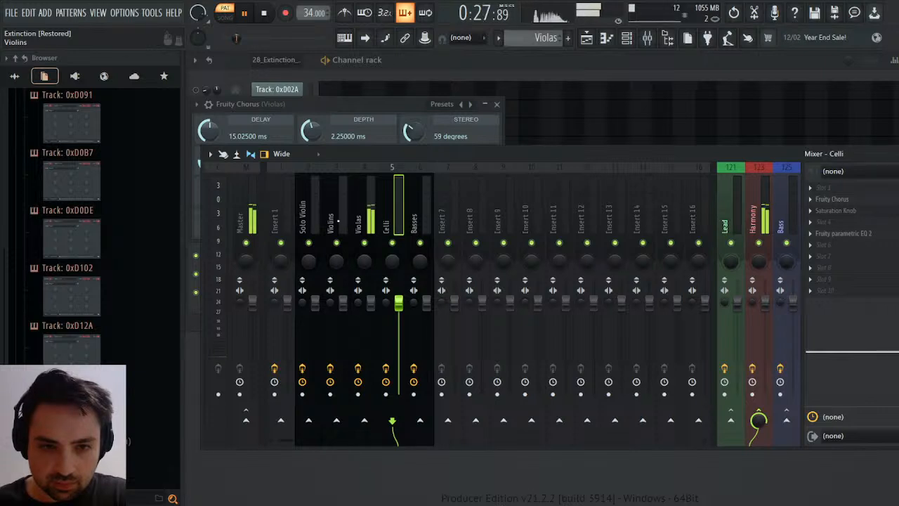
{"action": "left_click", "coordinate": [426, 216]}
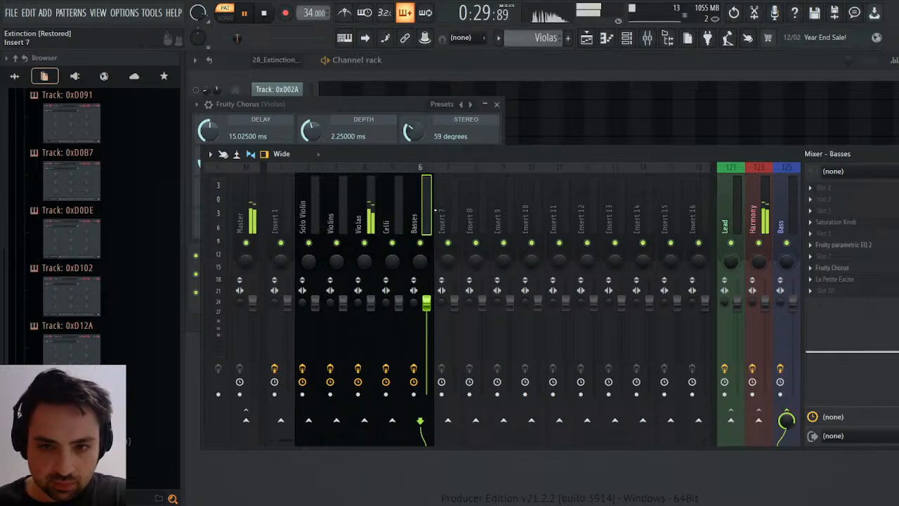
{"action": "left_click", "coordinate": [759, 420]}
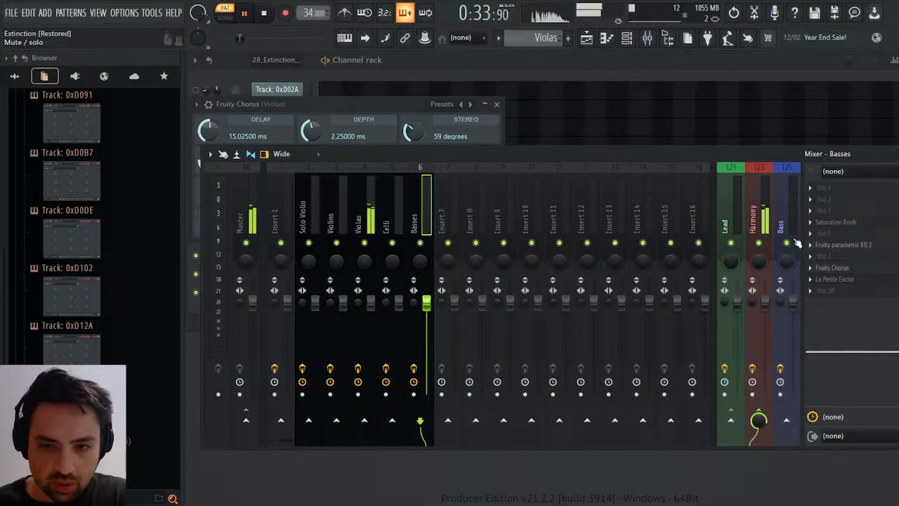
Reset the Bass group track's name to its default and move it out of the docked group section.
{"action": "left_click", "coordinate": [784, 220]}
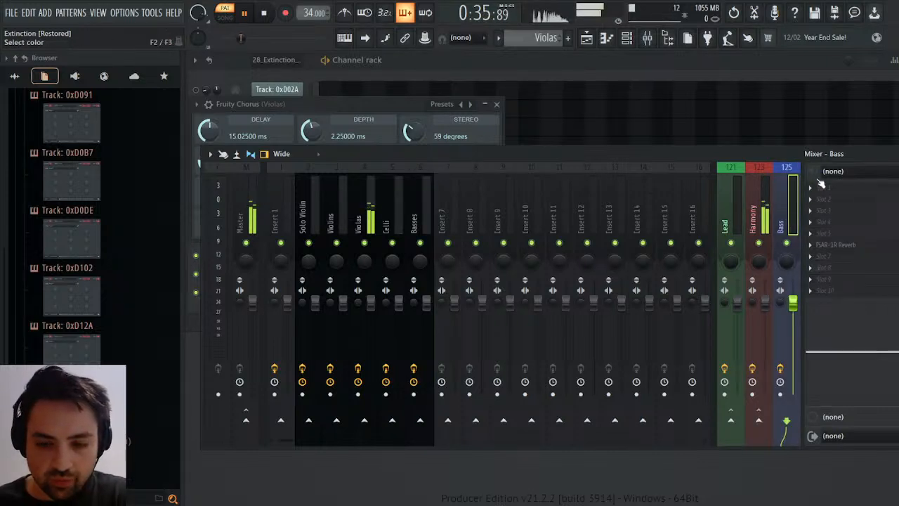
{"action": "key", "text": "BackSpace"}
{"action": "key", "text": "Return"}
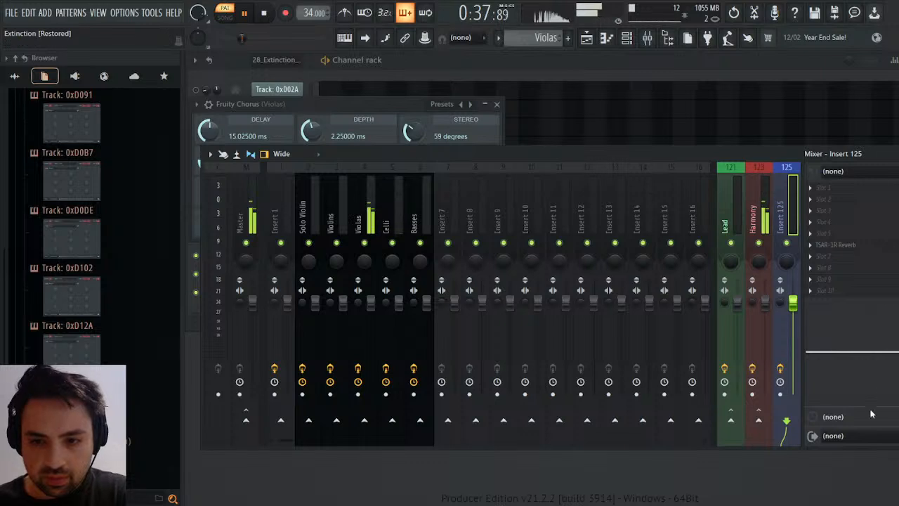
{"action": "key", "text": "ctrl+shift+Left"}
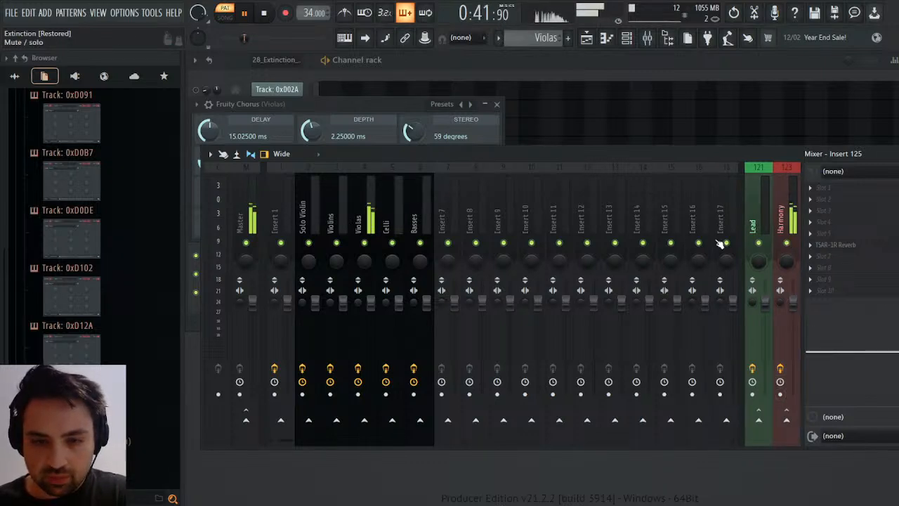
Switch playback to song mode and restart the song from the beginning to audition the full string arrangement.
{"action": "left_click", "coordinate": [225, 13]}
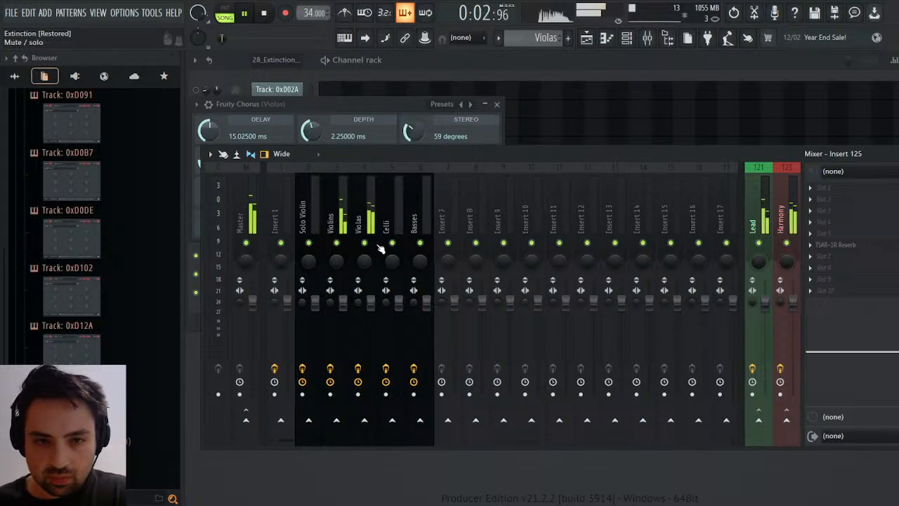
{"action": "left_click", "coordinate": [337, 211]}
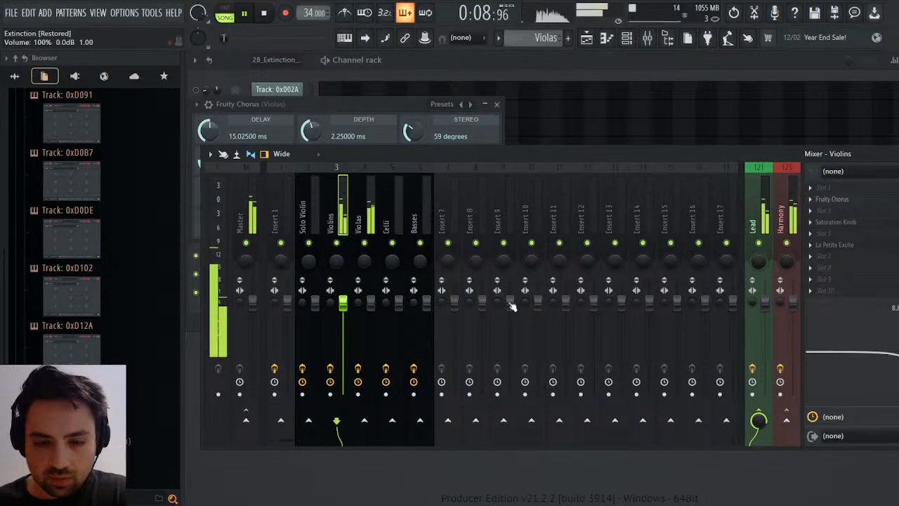
{"action": "key", "text": "space"}
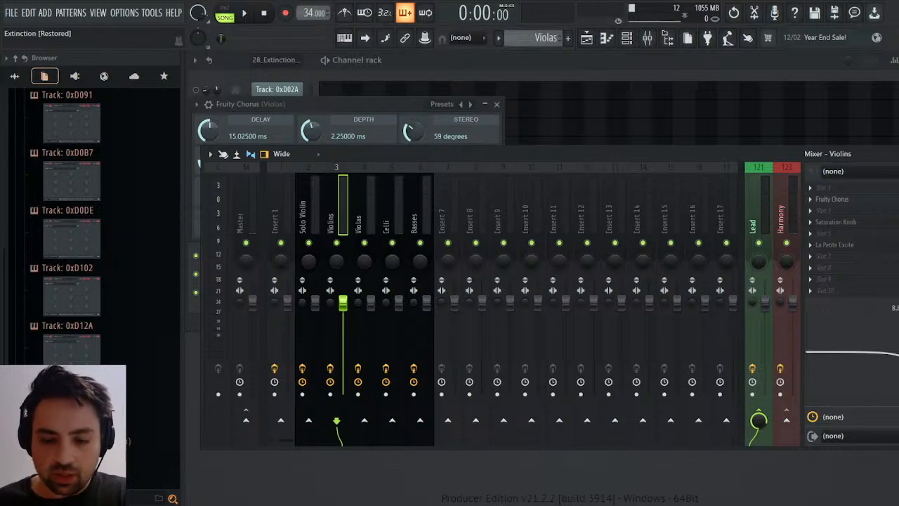
{"action": "key", "text": "space"}
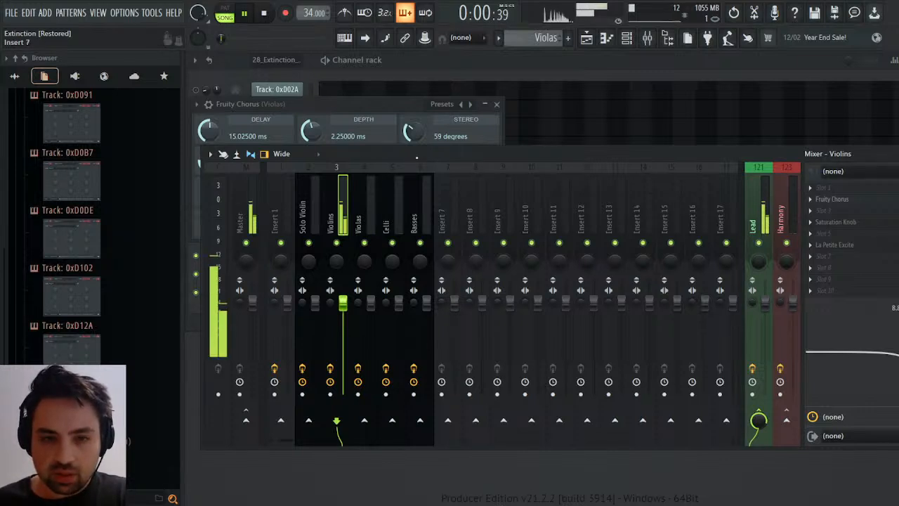
{"action": "left_click", "coordinate": [313, 206]}
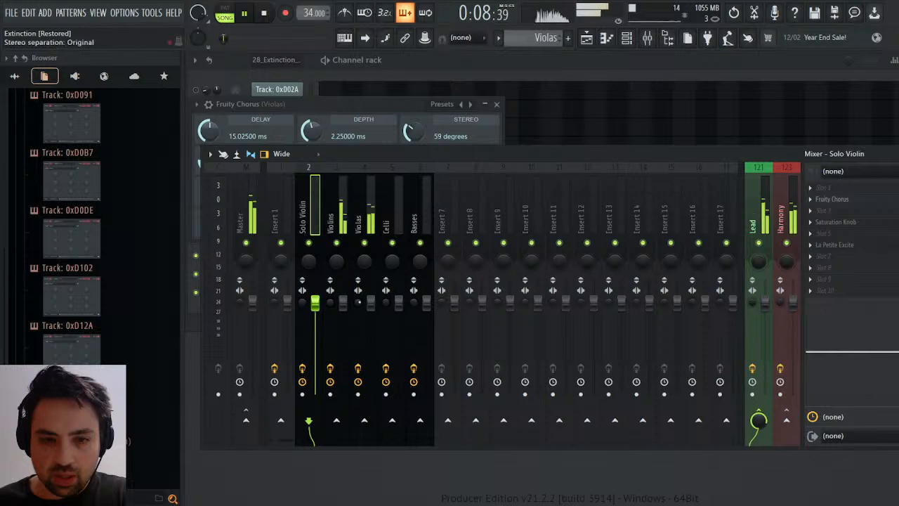
Slightly adjust the stereo separation of the Violas and Violins mixer tracks.
{"action": "left_click", "coordinate": [358, 298]}
{"action": "left_click_drag", "start_coordinate": [359, 302], "coordinate": [358, 299]}
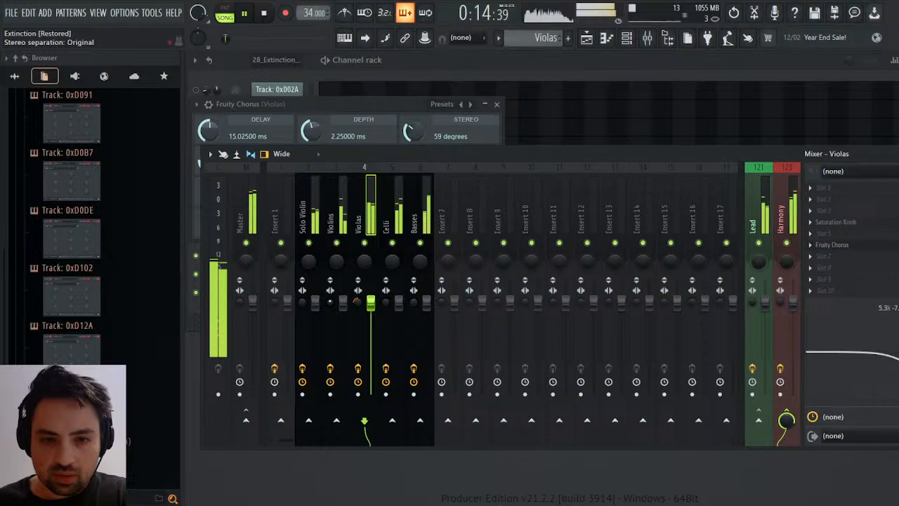
{"action": "left_click_drag", "start_coordinate": [331, 302], "coordinate": [329, 300]}
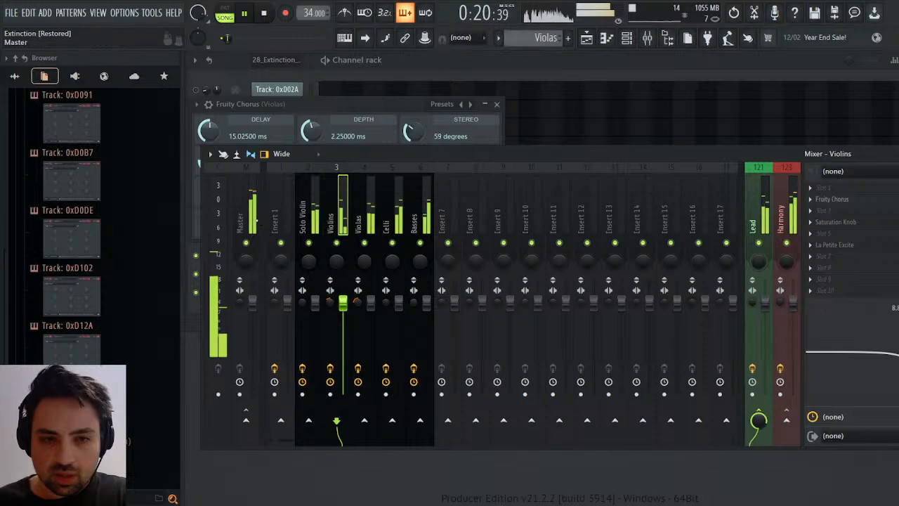
Add Maximus to the Master track's fourth effect slot, bend its low band curve down into gentle compression, and briefly solo that band.
{"action": "left_click", "coordinate": [242, 217]}
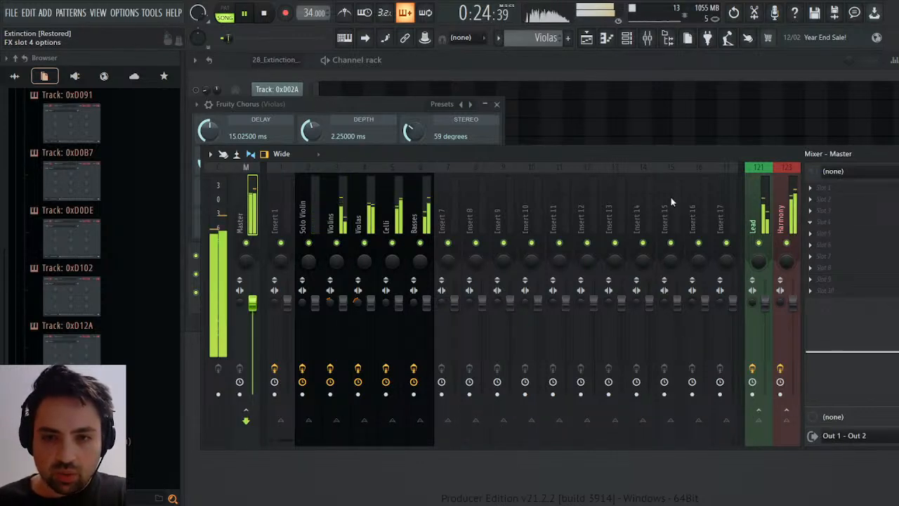
{"action": "left_click", "coordinate": [641, 51]}
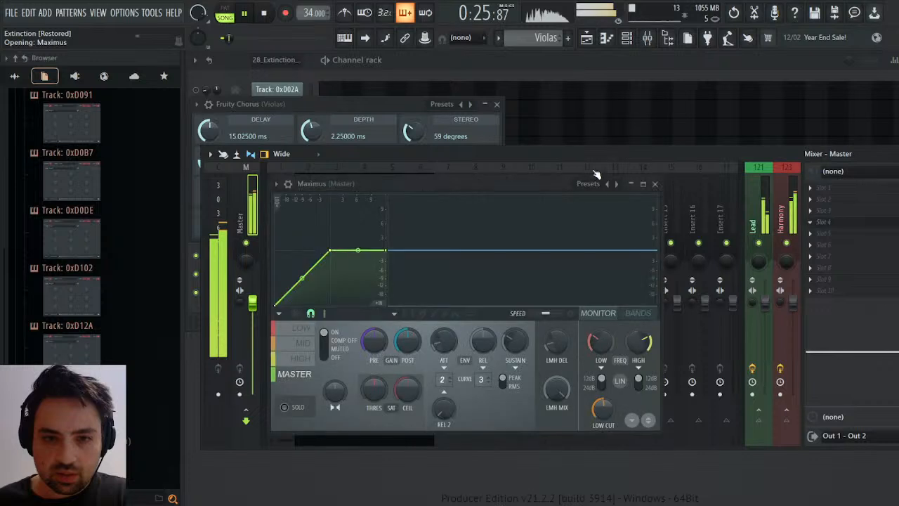
{"action": "left_click", "coordinate": [302, 328]}
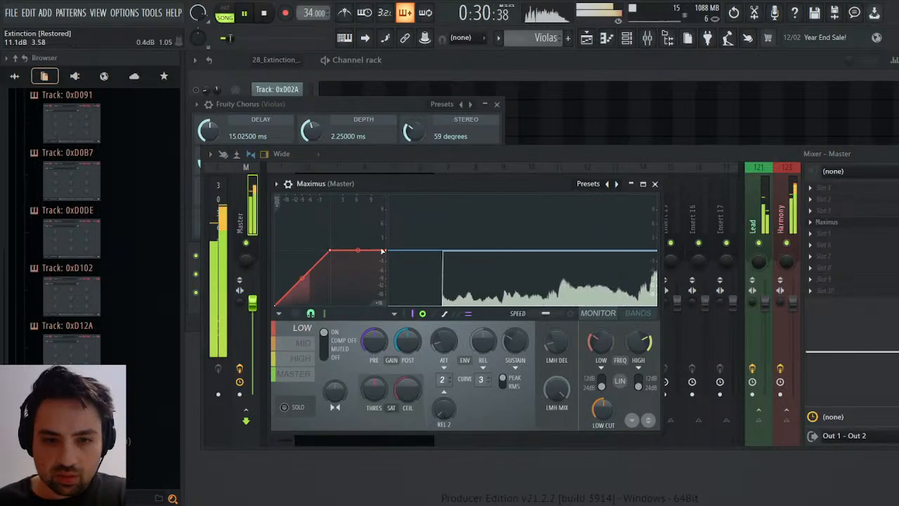
{"action": "left_click_drag", "start_coordinate": [385, 250], "coordinate": [388, 267]}
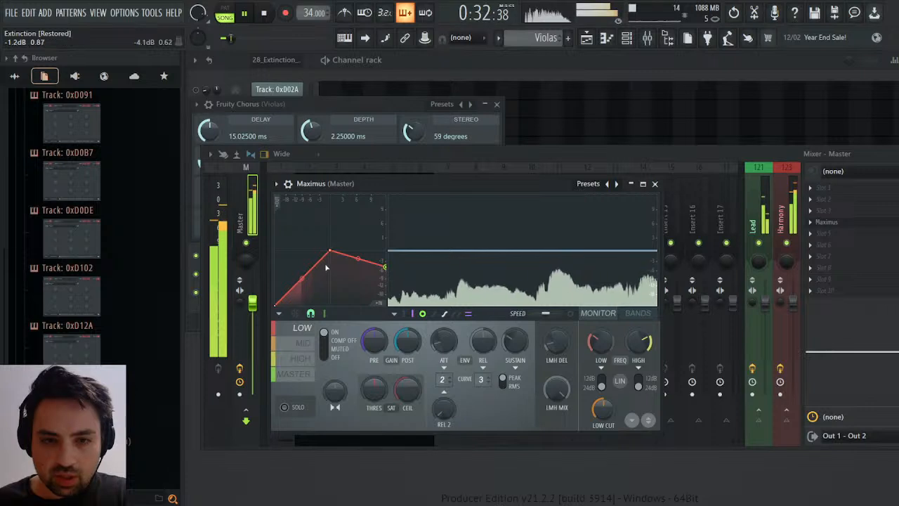
{"action": "left_click_drag", "start_coordinate": [330, 251], "coordinate": [308, 272]}
{"action": "left_click", "coordinate": [284, 406]}
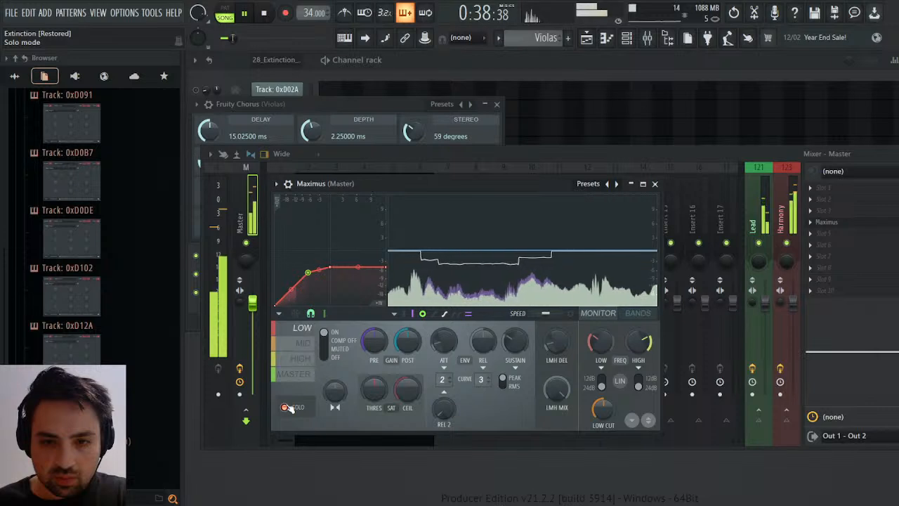
{"action": "left_click", "coordinate": [283, 407]}
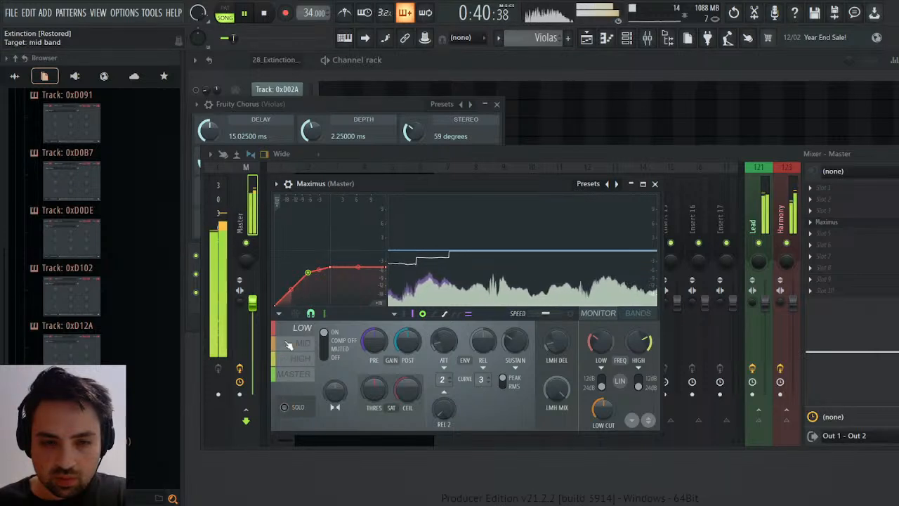
Shape the Maximus mid band curve into similar compression, levelling it off at -3.0 dB, and compare it with the low band.
{"action": "left_click", "coordinate": [303, 342]}
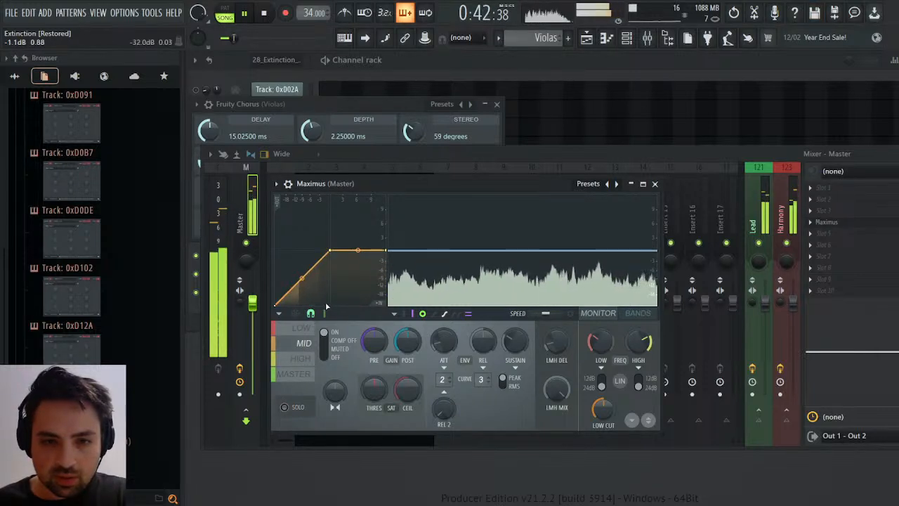
{"action": "left_click", "coordinate": [302, 328]}
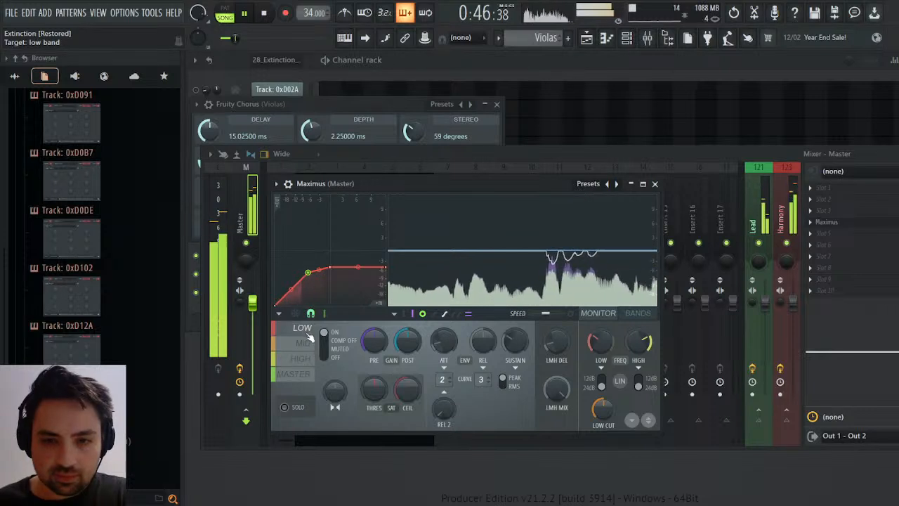
{"action": "left_click", "coordinate": [302, 343]}
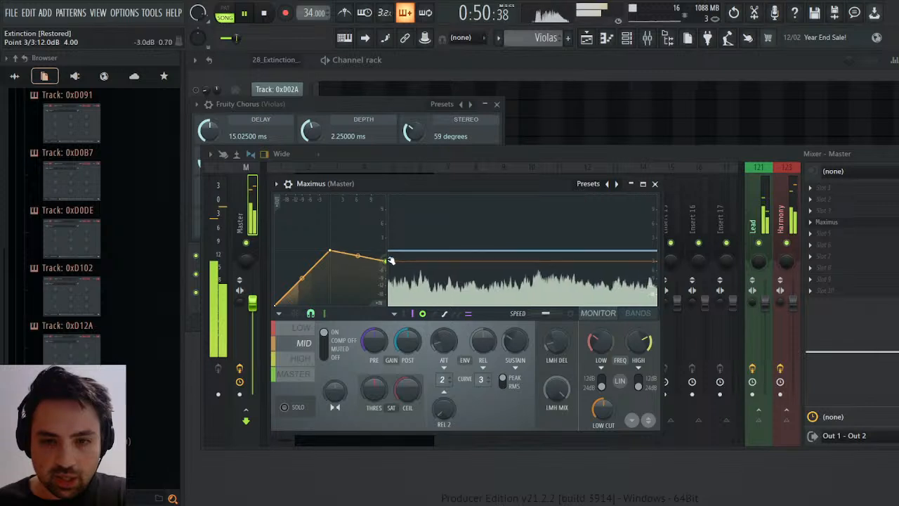
{"action": "left_click_drag", "start_coordinate": [391, 260], "coordinate": [392, 268]}
{"action": "left_click_drag", "start_coordinate": [329, 250], "coordinate": [307, 273]}
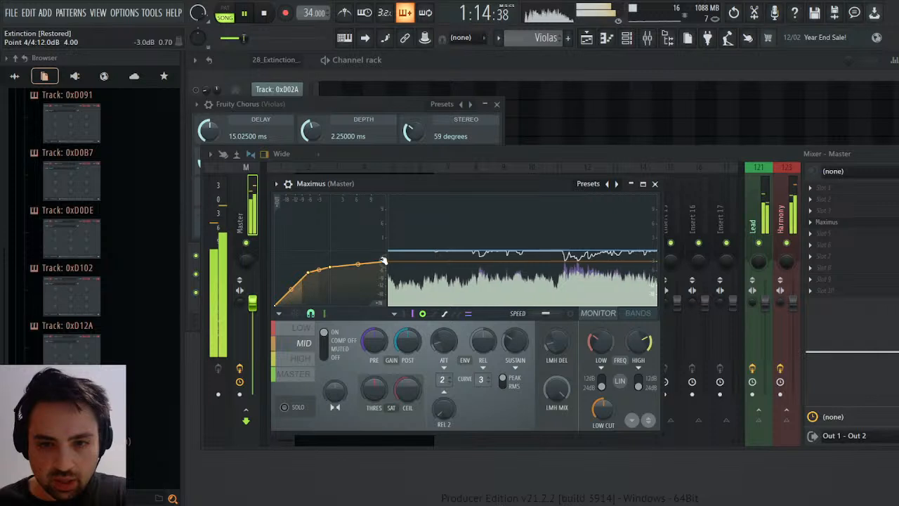
{"action": "mouse_move", "coordinate": [330, 266]}
{"action": "left_mouse_down"}
{"action": "mouse_move", "coordinate": [331, 257]}
{"action": "mouse_move", "coordinate": [334, 264]}
{"action": "left_mouse_up"}
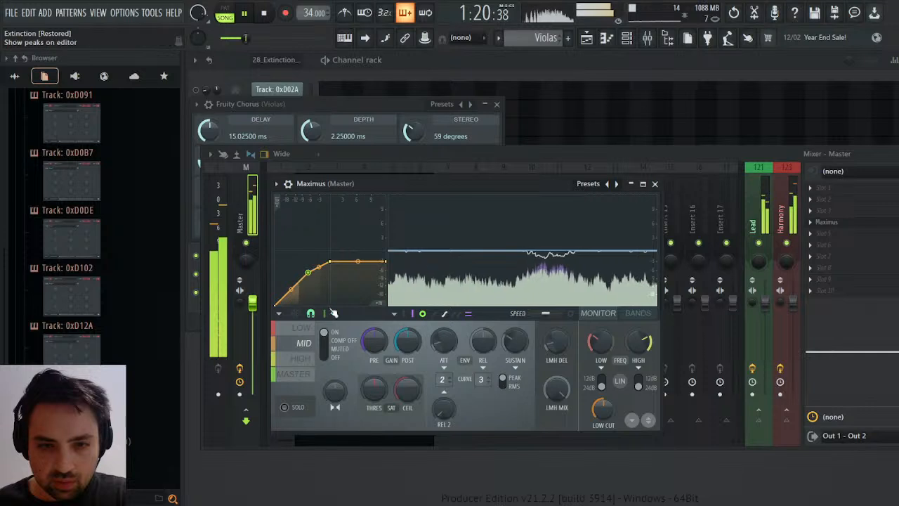
{"action": "left_click", "coordinate": [302, 328]}
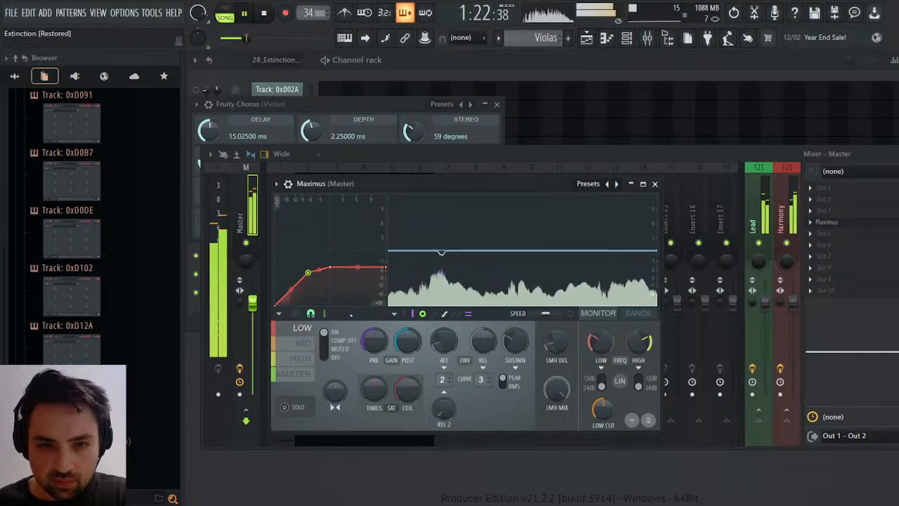
Flatten the Maximus high band curve into strong compression with a very low knee, and check the master band.
{"action": "left_click", "coordinate": [302, 358]}
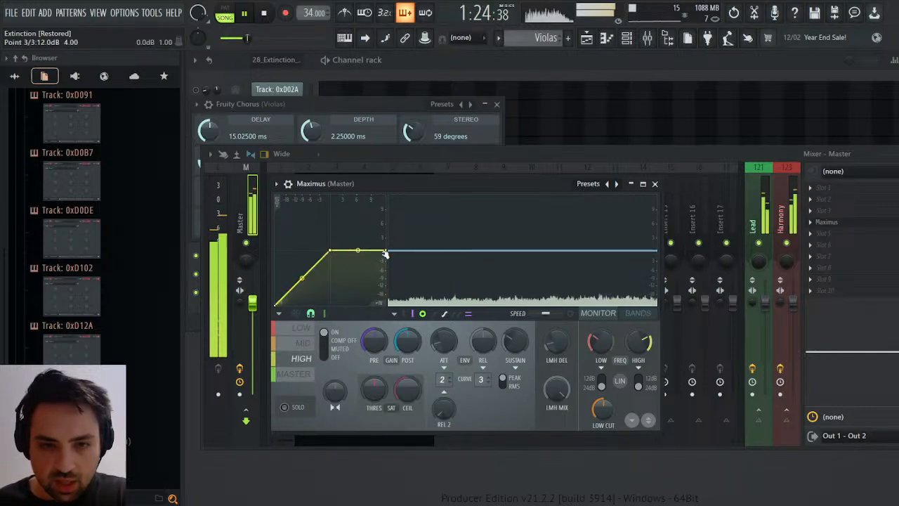
{"action": "left_click_drag", "start_coordinate": [389, 251], "coordinate": [389, 281]}
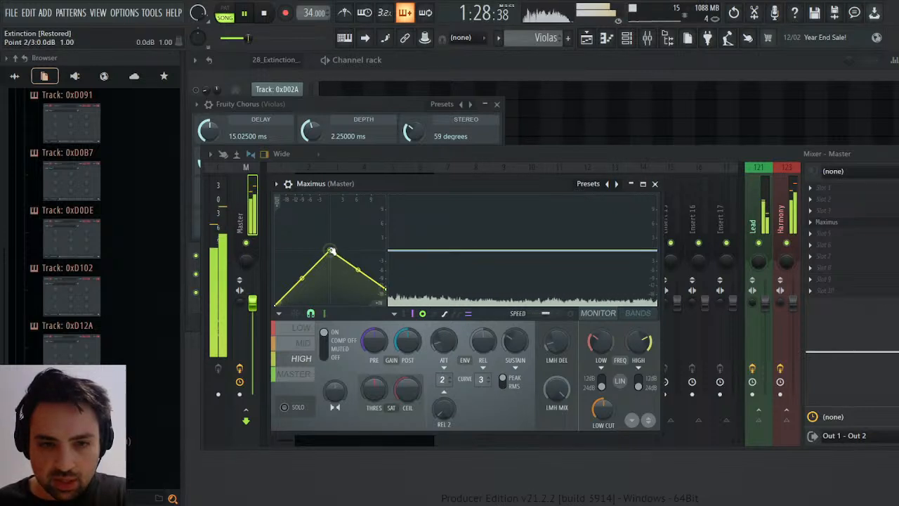
{"action": "left_click_drag", "start_coordinate": [331, 251], "coordinate": [286, 296]}
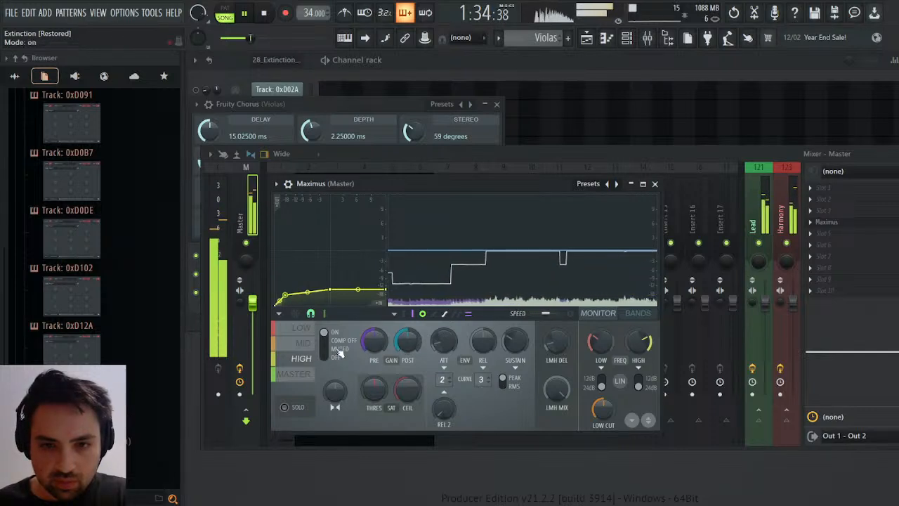
{"action": "left_click", "coordinate": [297, 375]}
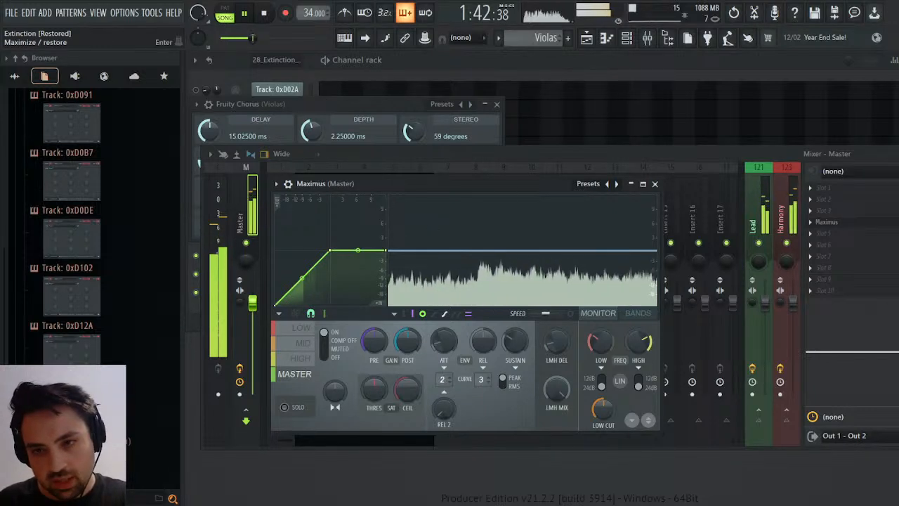
Clear away the mixer and Fruity Chorus windows and check the playback position in the playlist arrangement.
{"action": "key", "text": "F9"}
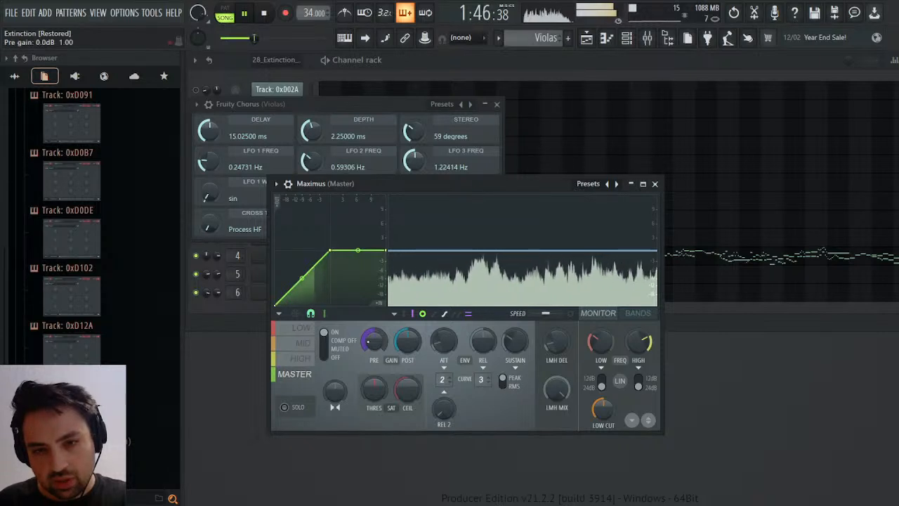
{"action": "left_click", "coordinate": [497, 104]}
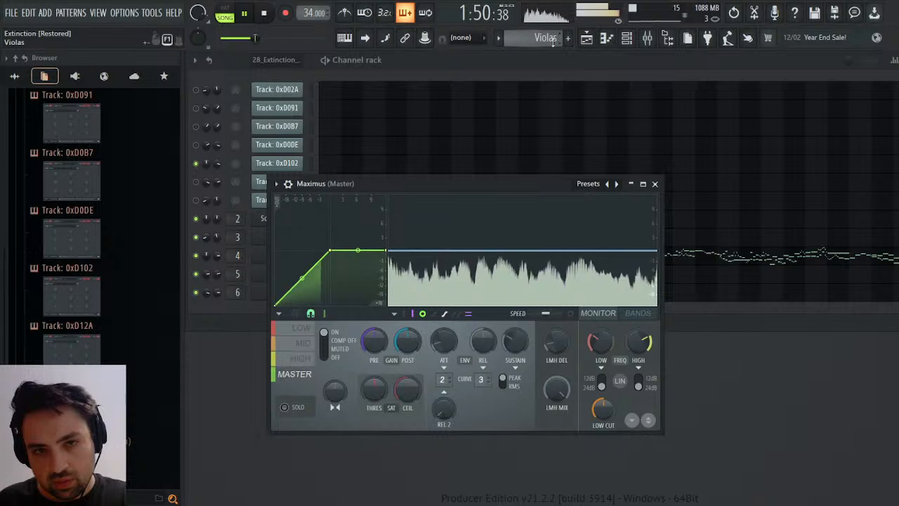
{"action": "left_click", "coordinate": [592, 35]}
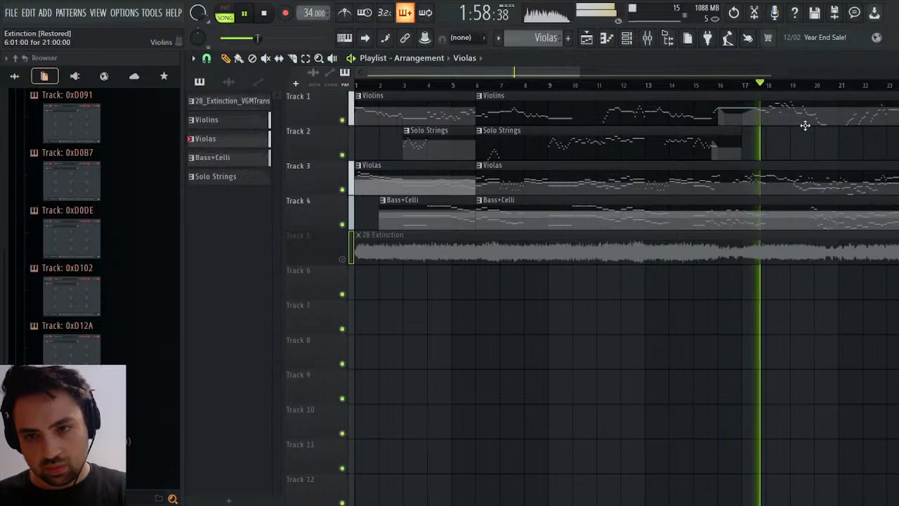
{"action": "left_click", "coordinate": [898, 58]}
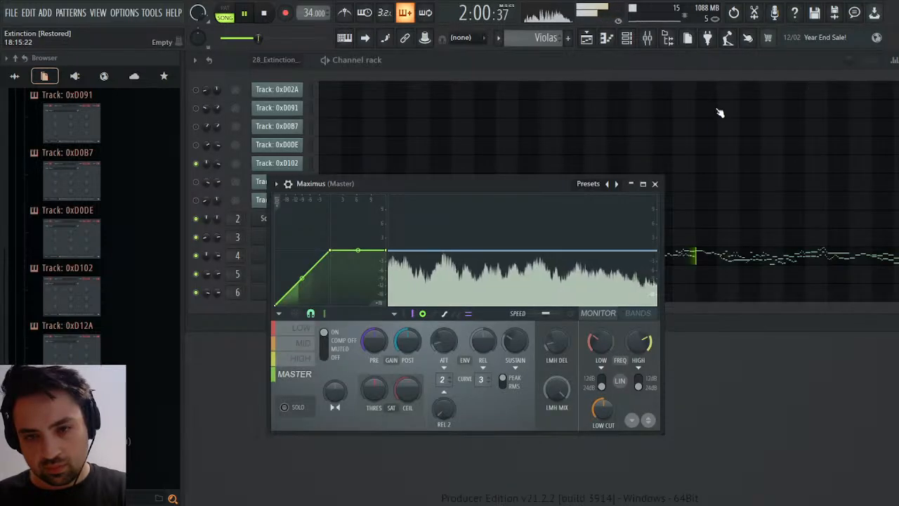
Audition the Violas mixer track in solo, restore all tracks, and select the Violins track to check its effects.
{"action": "left_click", "coordinate": [647, 38]}
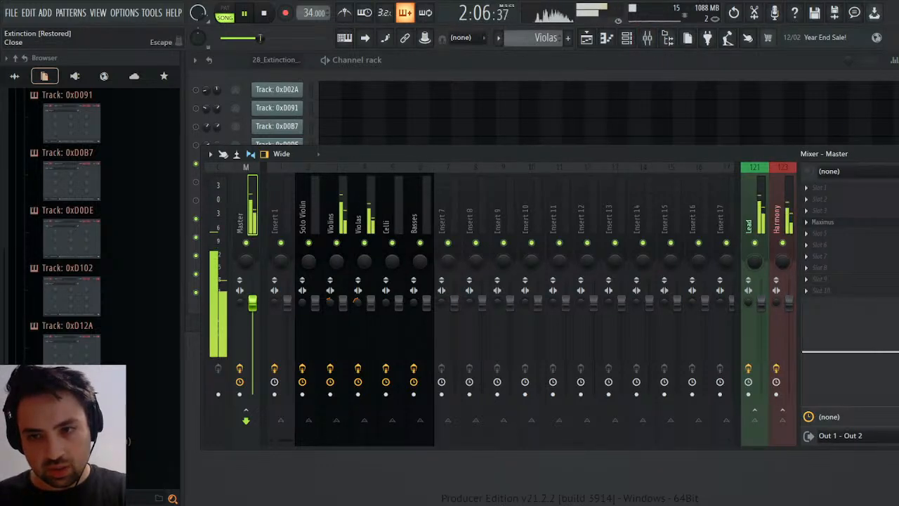
{"action": "left_click", "coordinate": [896, 154]}
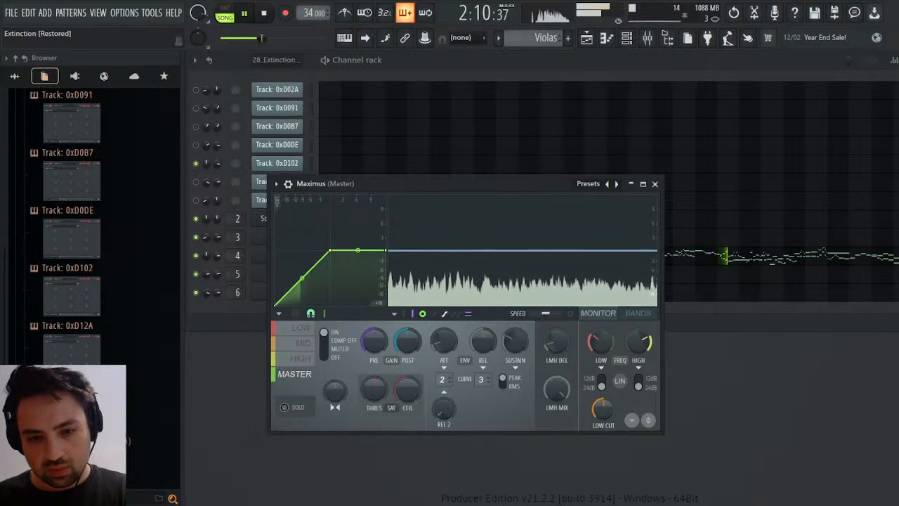
{"action": "left_click", "coordinate": [647, 37]}
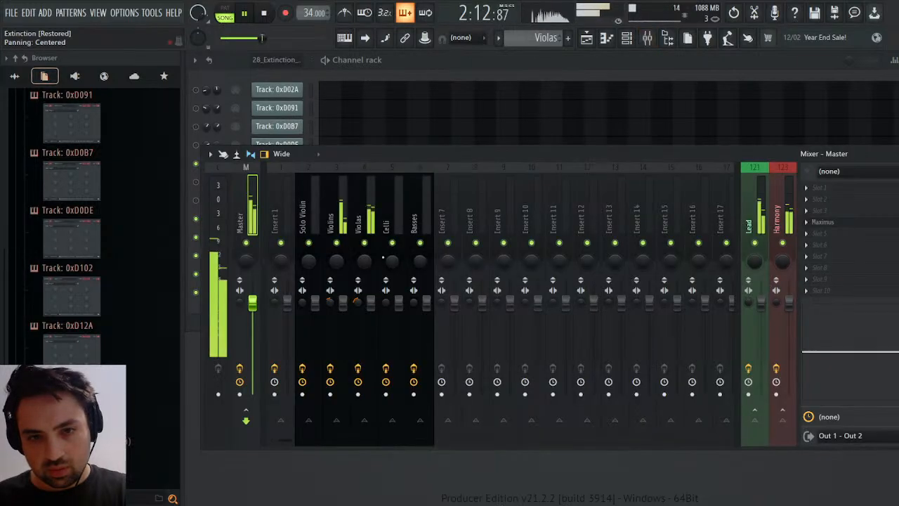
{"action": "left_click", "coordinate": [340, 249]}
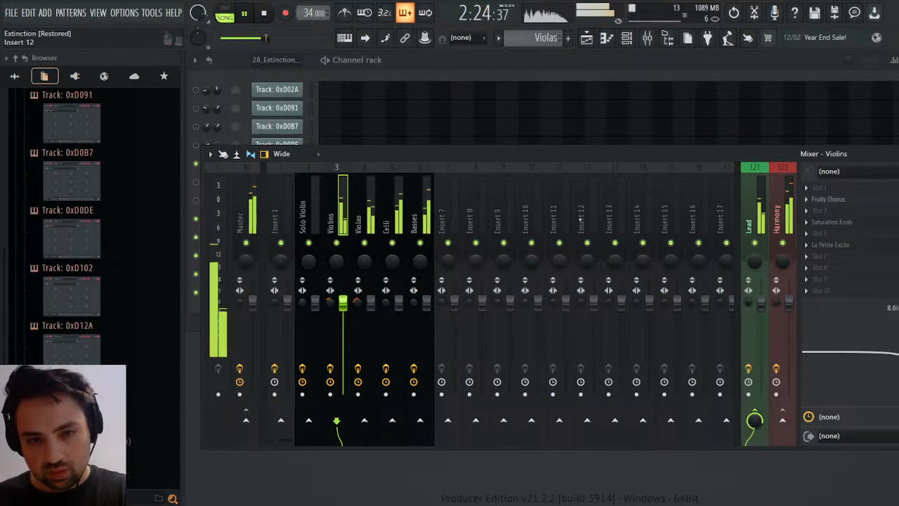
{"action": "left_click", "coordinate": [898, 154]}
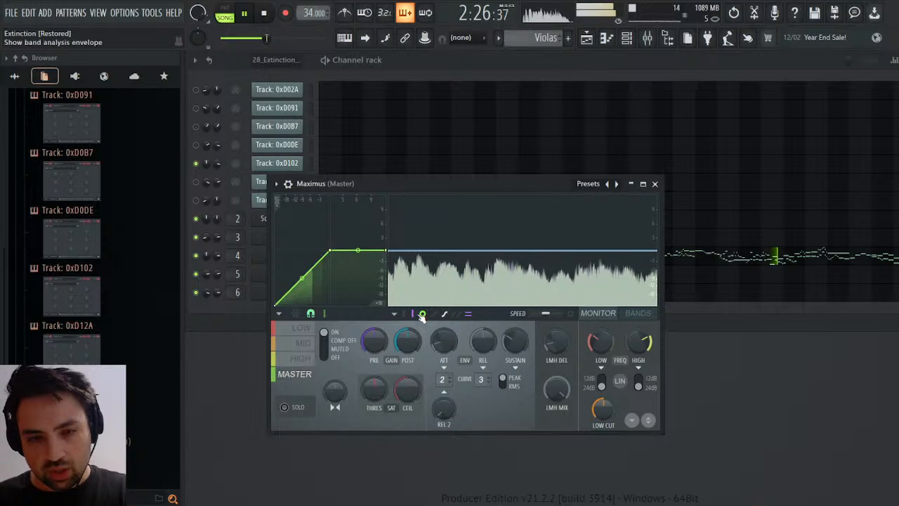
Close Maximus and slightly lengthen the envelope release in the Violas and Celli Sound Canvas instruments.
{"action": "left_click", "coordinate": [655, 183]}
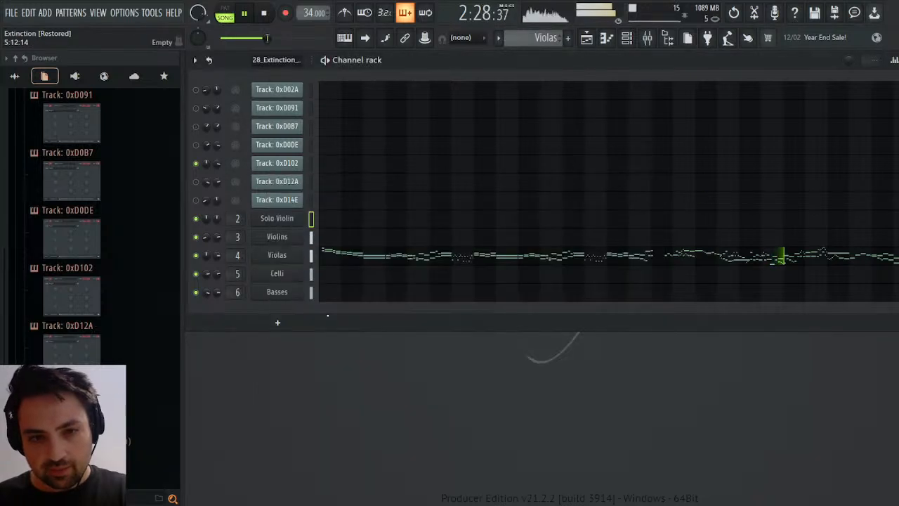
{"action": "left_click", "coordinate": [277, 256]}
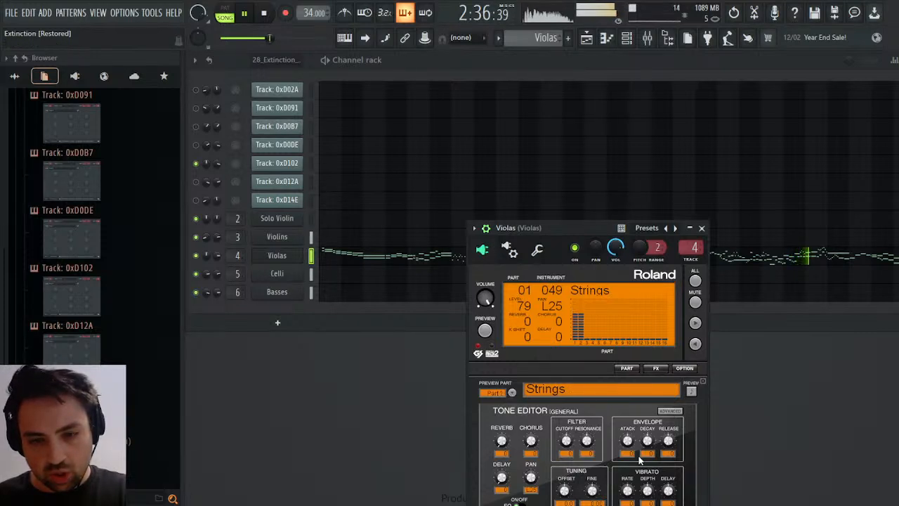
{"action": "left_click_drag", "start_coordinate": [666, 442], "coordinate": [666, 435]}
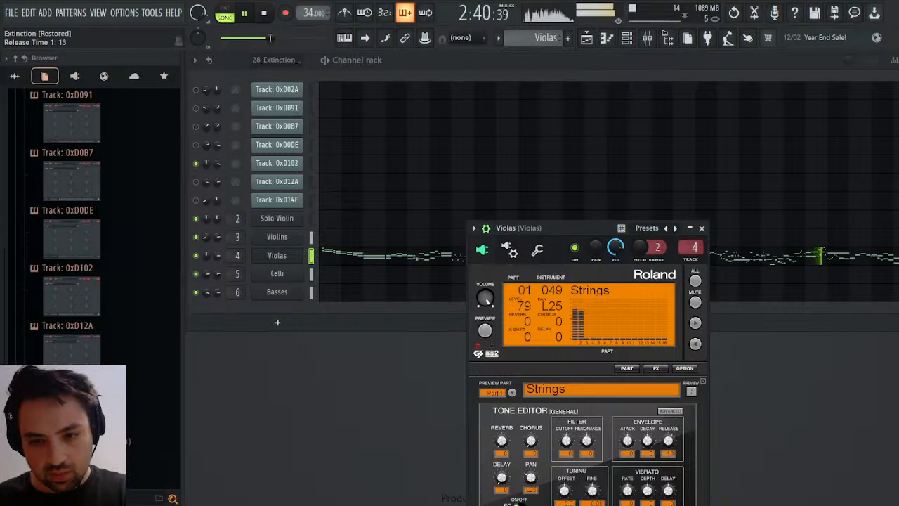
{"action": "left_click", "coordinate": [288, 275]}
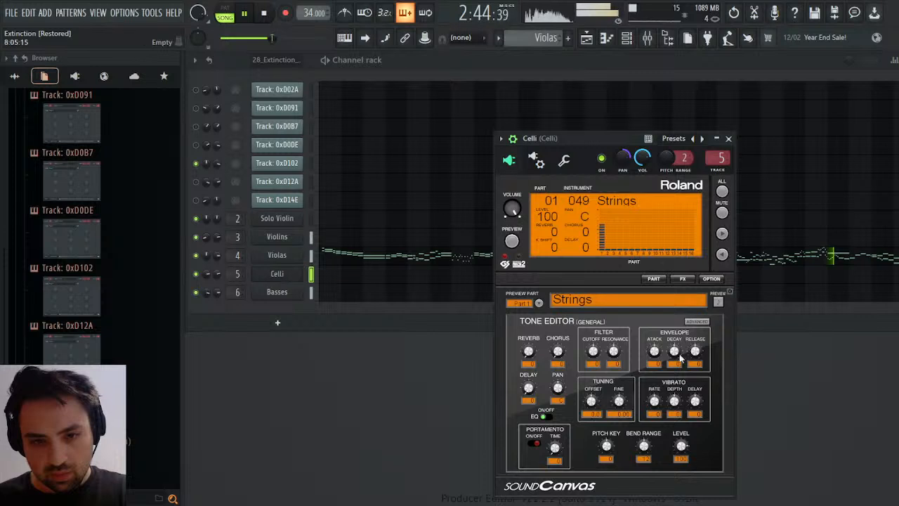
{"action": "left_click_drag", "start_coordinate": [694, 351], "coordinate": [694, 345]}
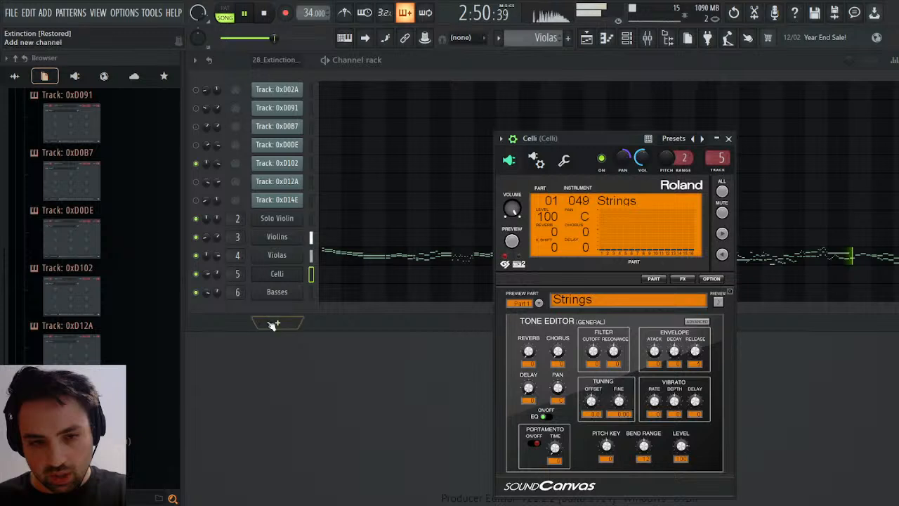
Set the Violins Sound Canvas envelope release time to 10 and close the instrument.
{"action": "left_click", "coordinate": [287, 243]}
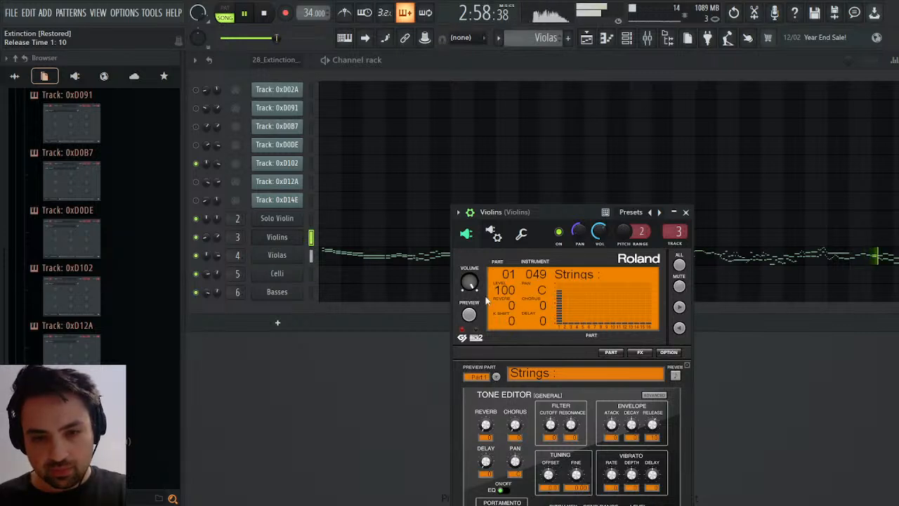
{"action": "left_click", "coordinate": [479, 242]}
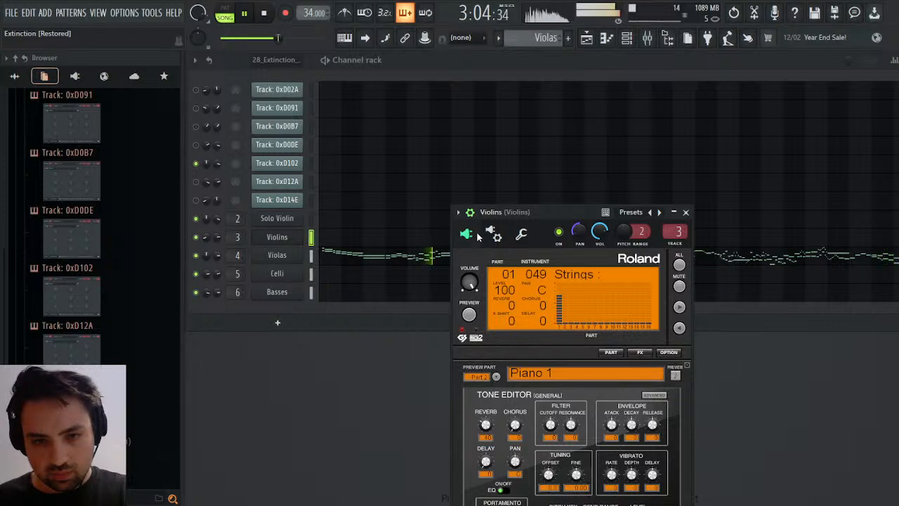
{"action": "left_click", "coordinate": [685, 212]}
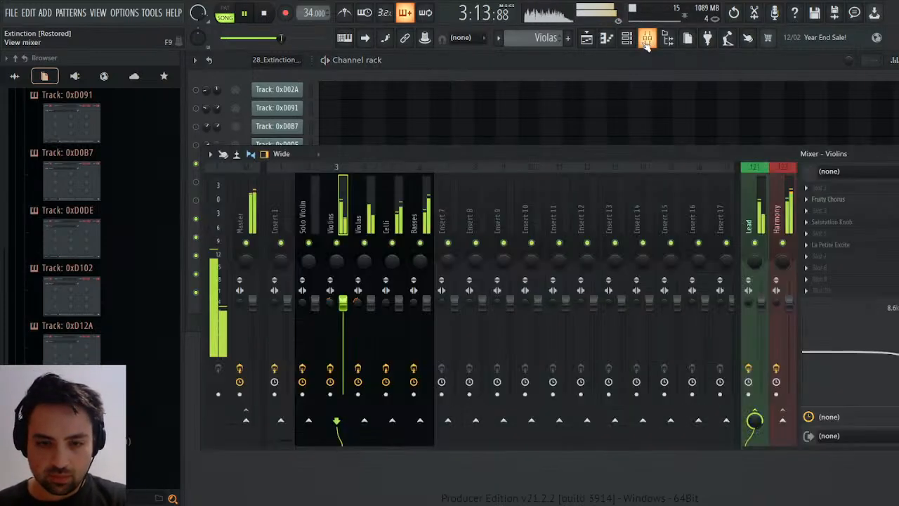
Bring up the mixer to monitor the string, Lead, Harmony and Master track levels.
{"action": "left_click", "coordinate": [646, 37]}
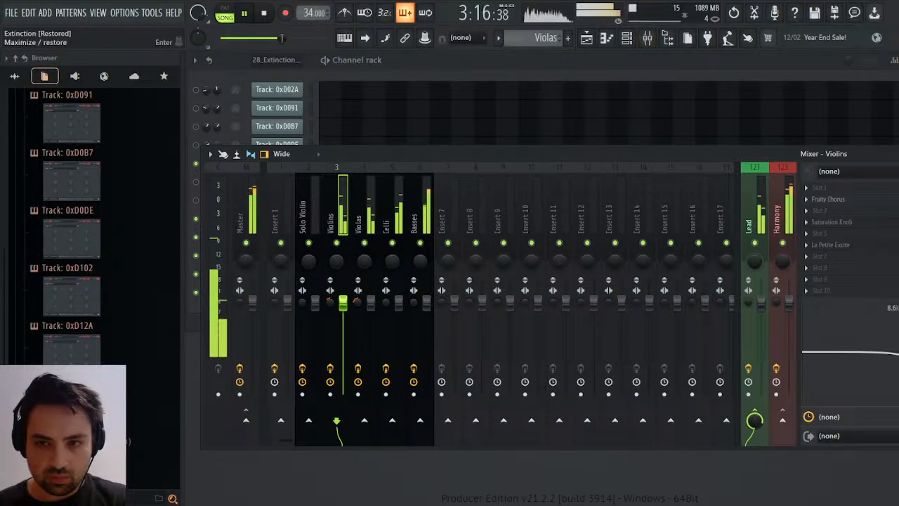
{"action": "left_click", "coordinate": [893, 153]}
{"action": "left_click", "coordinate": [646, 37]}
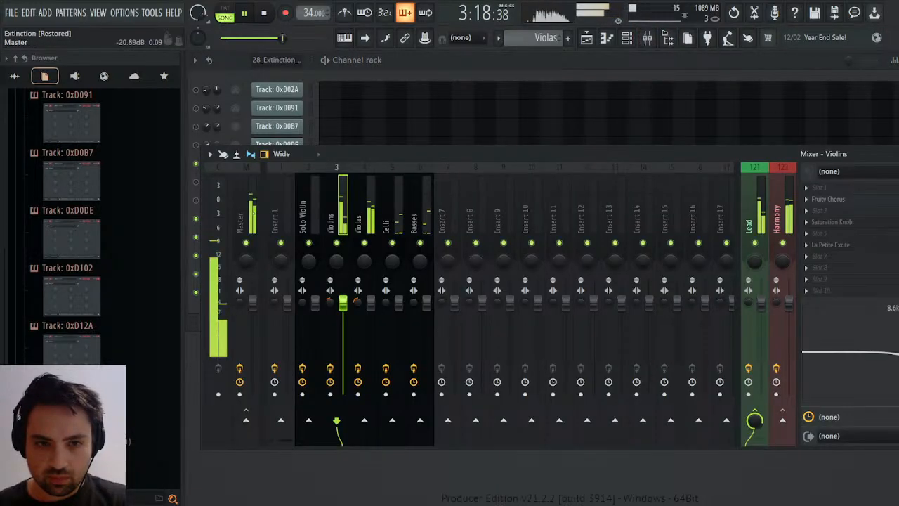
Open Maximus on the Master track and examine its high, mid, low and master bands during playback.
{"action": "left_click", "coordinate": [823, 222]}
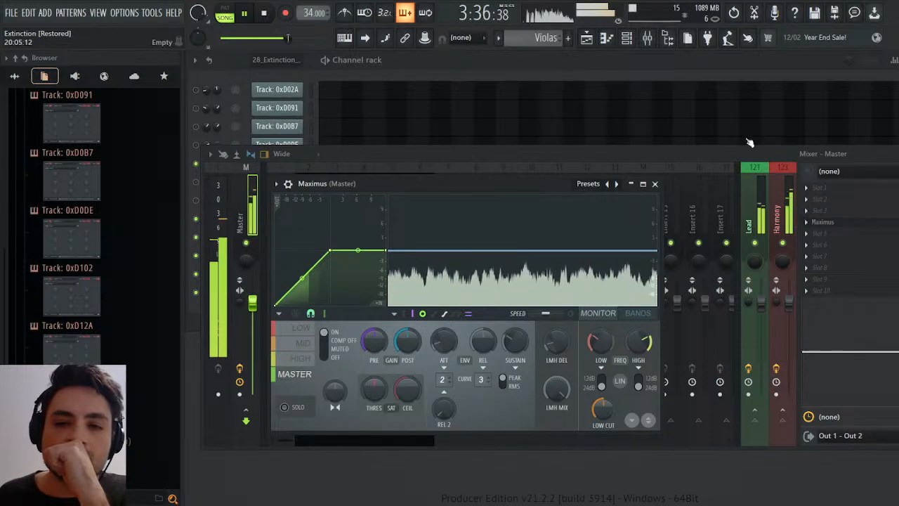
{"action": "left_click", "coordinate": [655, 184]}
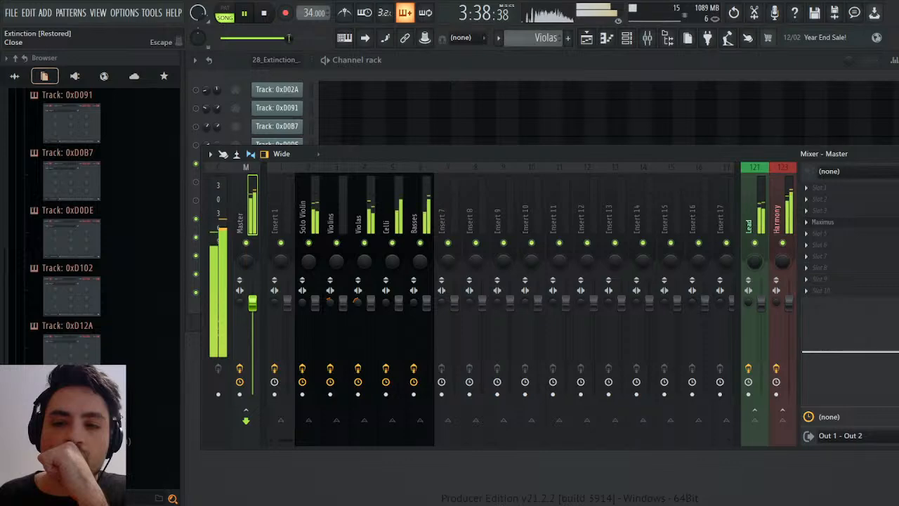
{"action": "left_click", "coordinate": [898, 154]}
{"action": "left_click", "coordinate": [489, 425]}
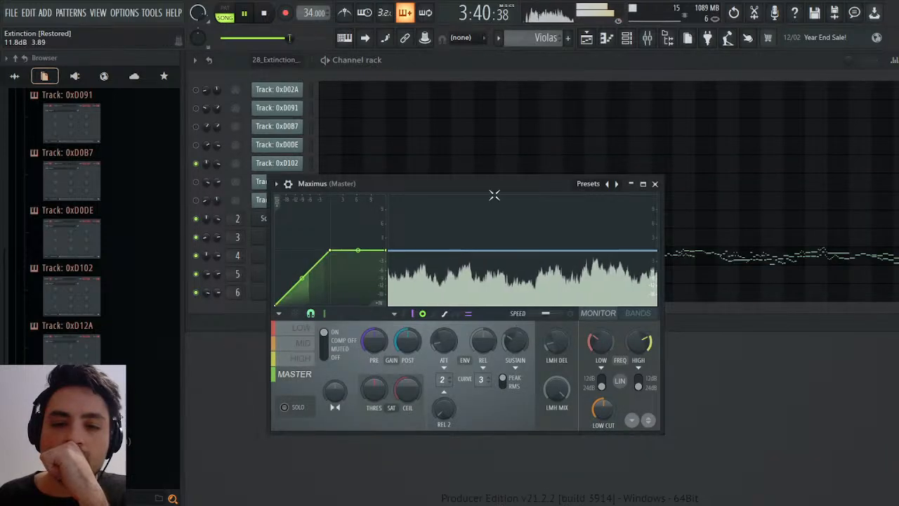
{"action": "left_click_drag", "start_coordinate": [490, 196], "coordinate": [644, 265]}
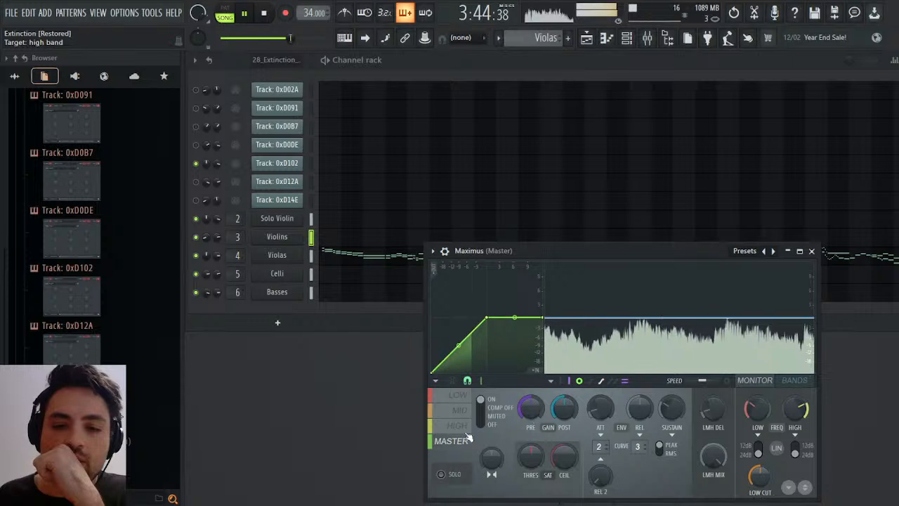
{"action": "left_click", "coordinate": [465, 427]}
{"action": "left_click", "coordinate": [464, 411]}
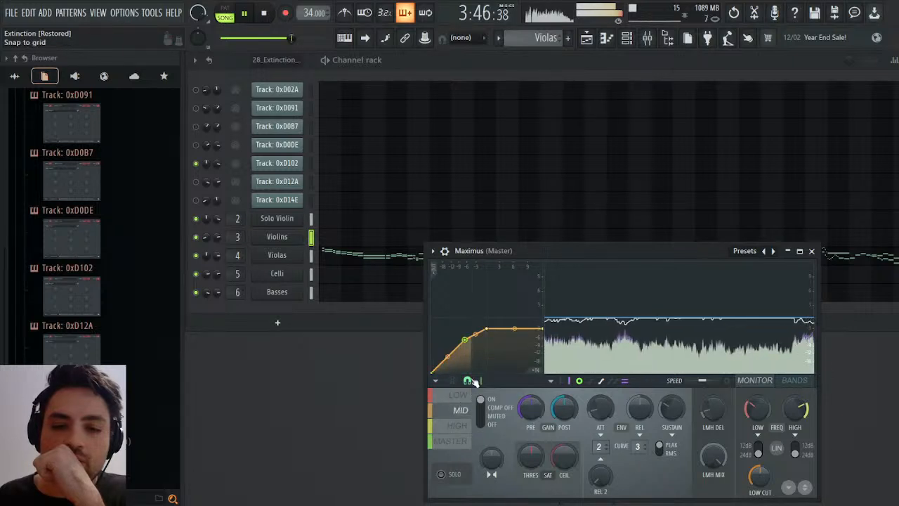
{"action": "left_click", "coordinate": [462, 396]}
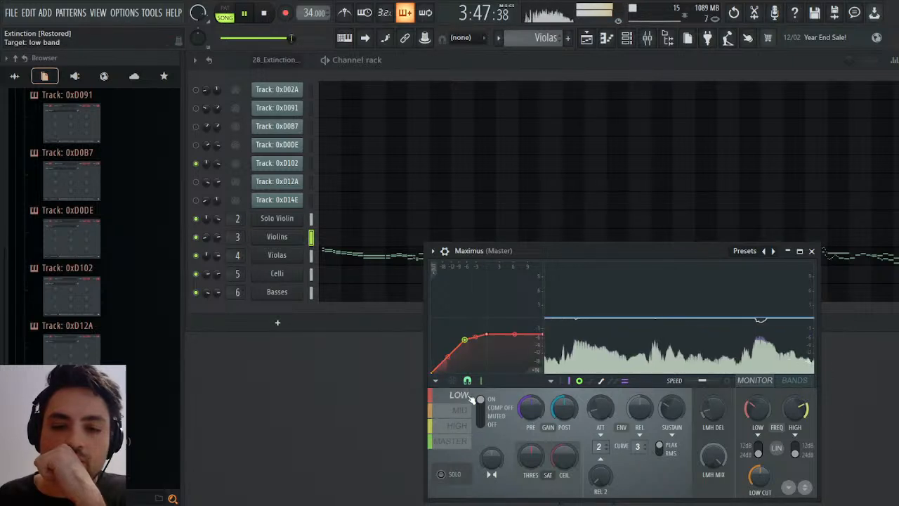
{"action": "left_click", "coordinate": [450, 440]}
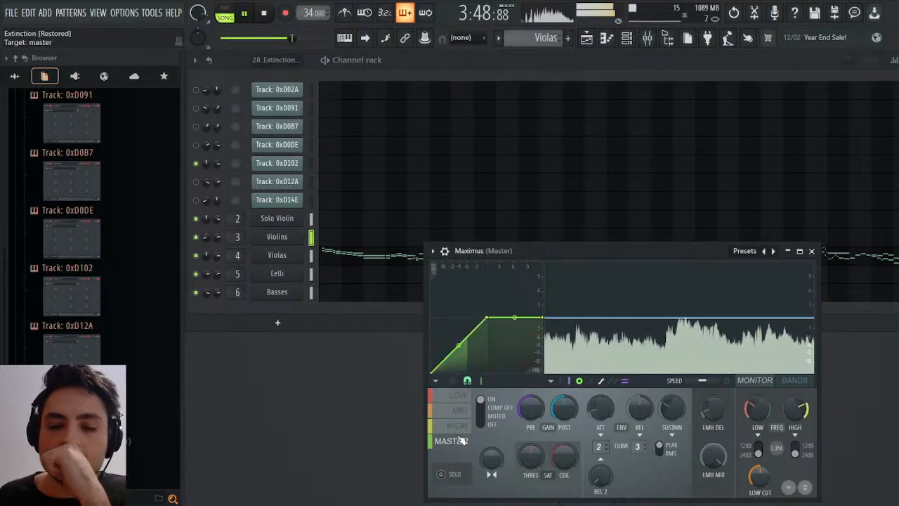
Set the Solo Violin Sound Canvas vibrato depth to 15, close the instrument and reposition the Maximus window.
{"action": "left_click", "coordinate": [281, 218]}
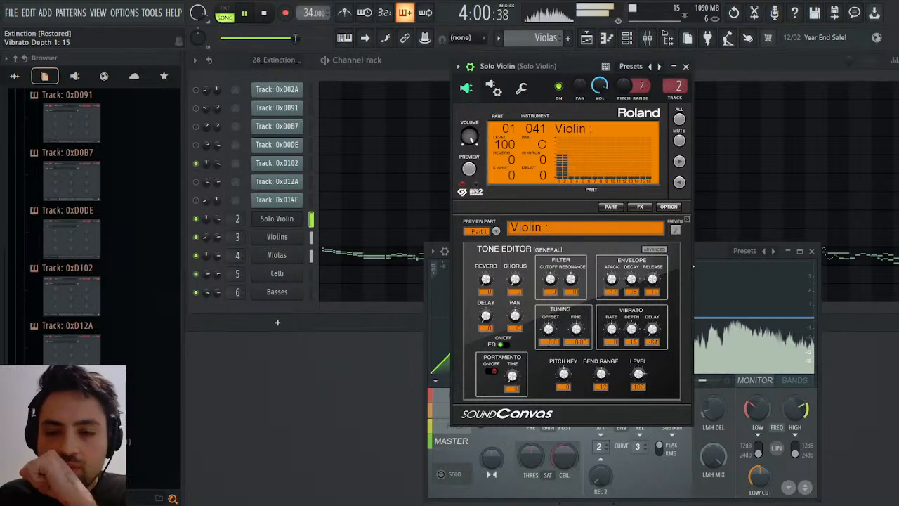
{"action": "left_click", "coordinate": [685, 66]}
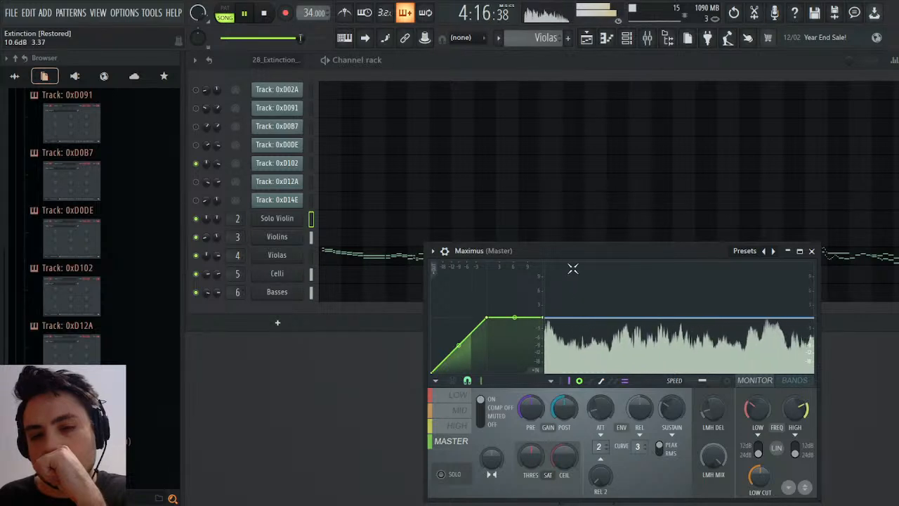
{"action": "left_click_drag", "start_coordinate": [572, 250], "coordinate": [606, 171]}
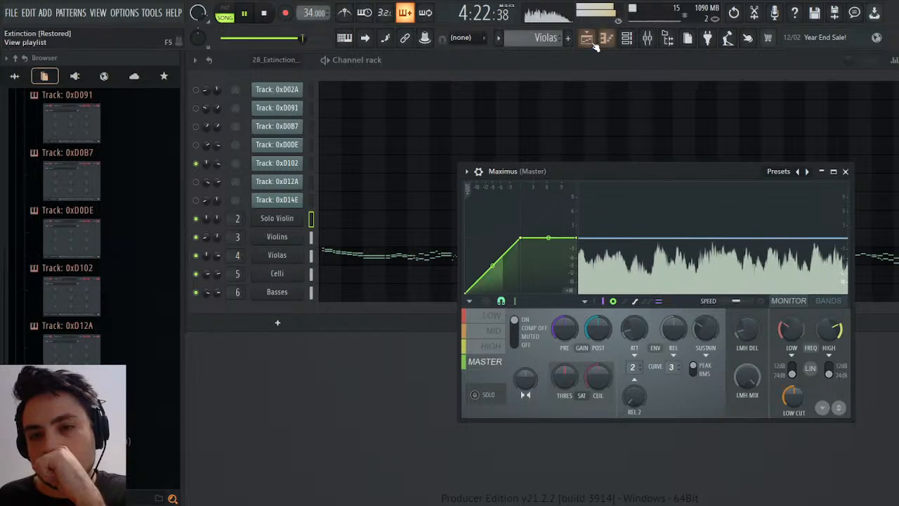
Compare the string arrangement with the 28 Extinction reference audio on Track 5 by alternately soloing and unsoloing it near the song's end.
{"action": "left_click", "coordinate": [587, 40]}
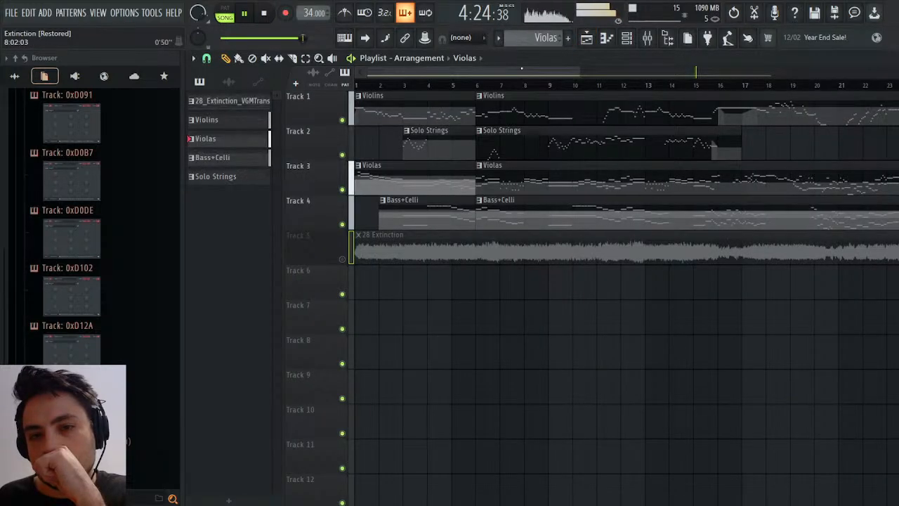
{"action": "left_click_drag", "start_coordinate": [523, 72], "coordinate": [768, 54]}
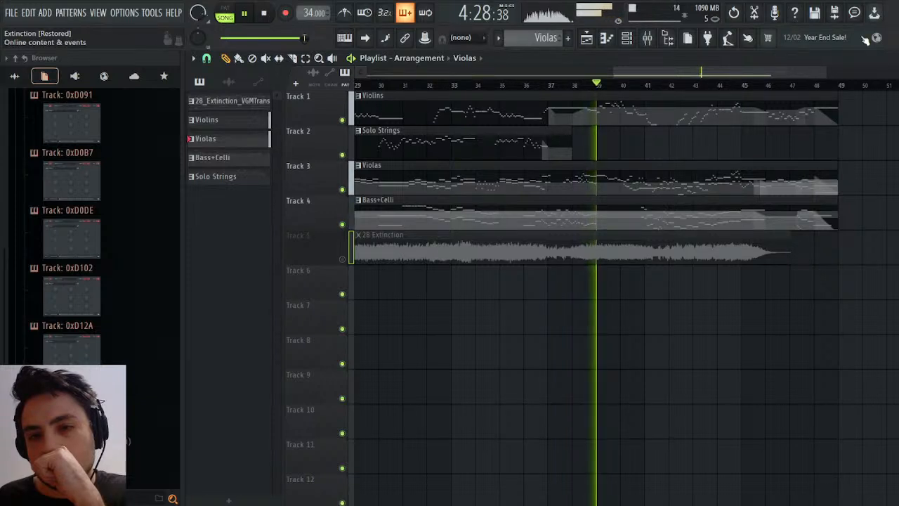
{"action": "left_click", "coordinate": [890, 58]}
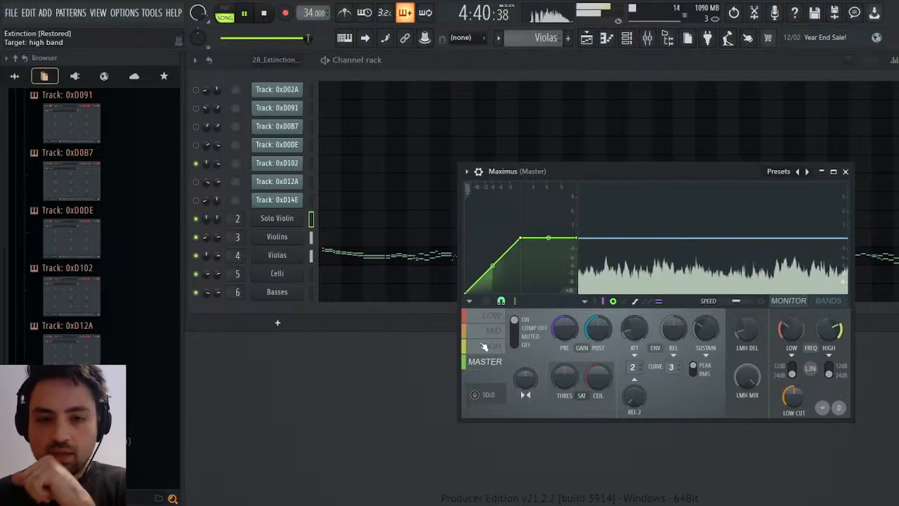
{"action": "left_click", "coordinate": [587, 37]}
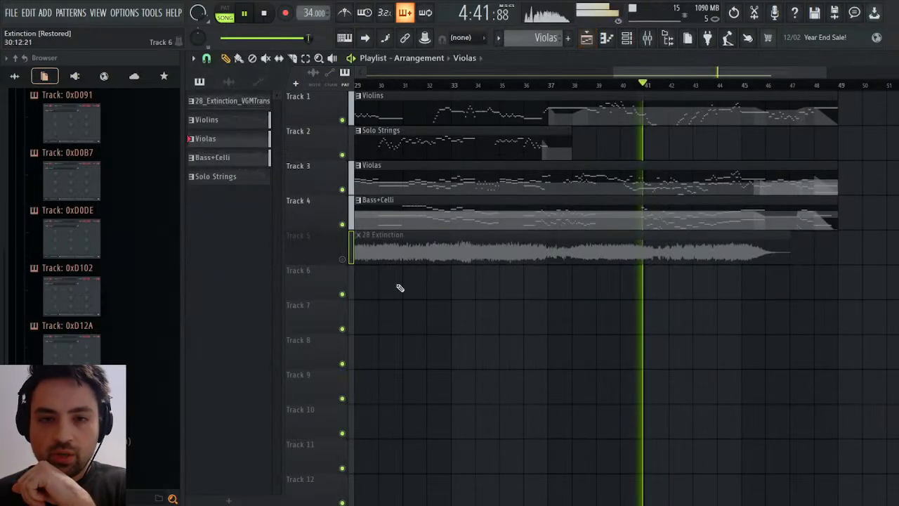
{"action": "right_click", "coordinate": [343, 259]}
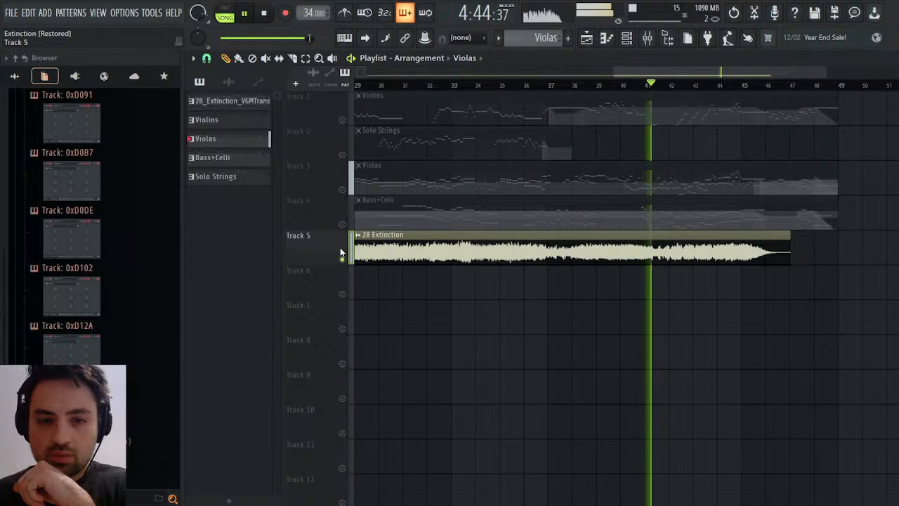
{"action": "left_click", "coordinate": [343, 258]}
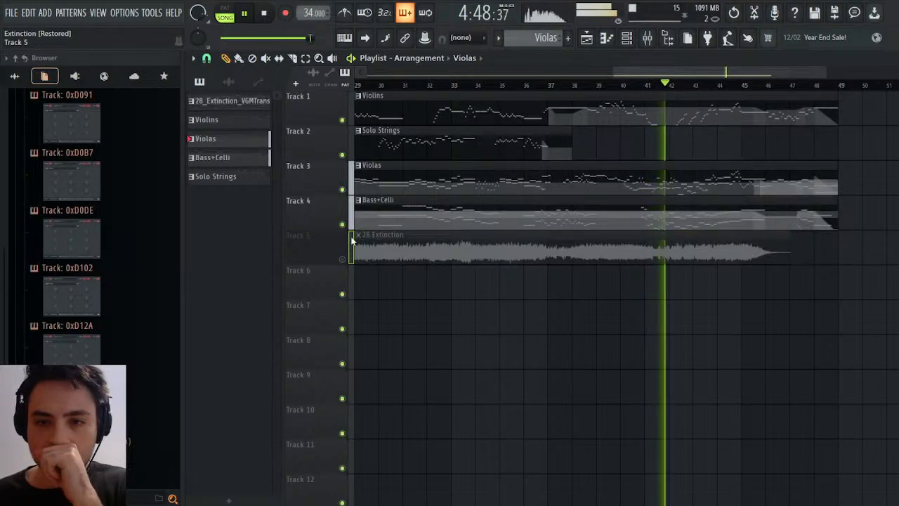
{"action": "right_click", "coordinate": [346, 258]}
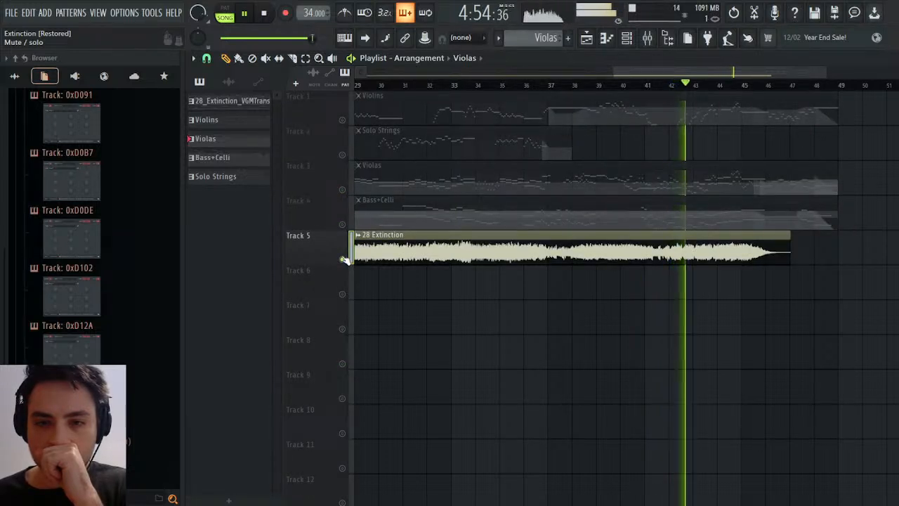
{"action": "right_click", "coordinate": [346, 259]}
{"action": "left_click", "coordinate": [345, 259]}
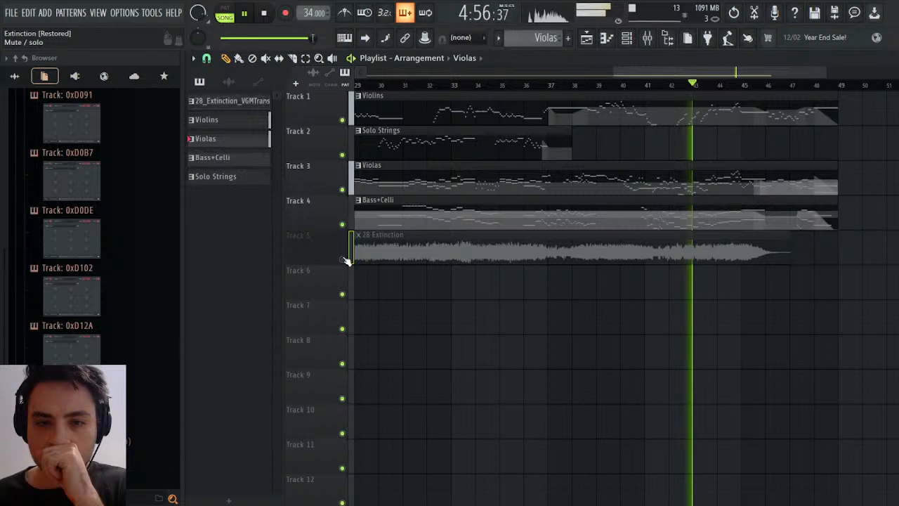
Set the Violins mixer high-shelf EQ frequency to 8463 Hz and raise the Violas mixer volume to about 107%.
{"action": "left_click", "coordinate": [647, 38]}
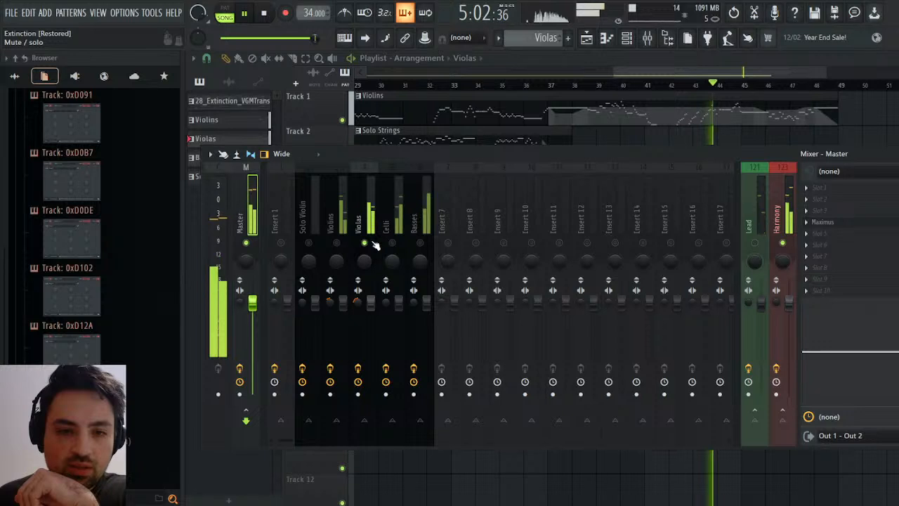
{"action": "left_click", "coordinate": [340, 224]}
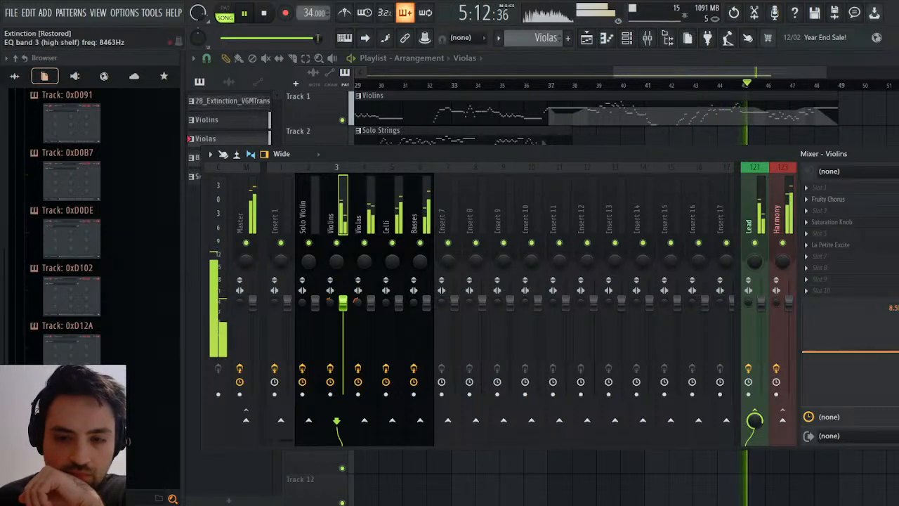
{"action": "left_click", "coordinate": [375, 216]}
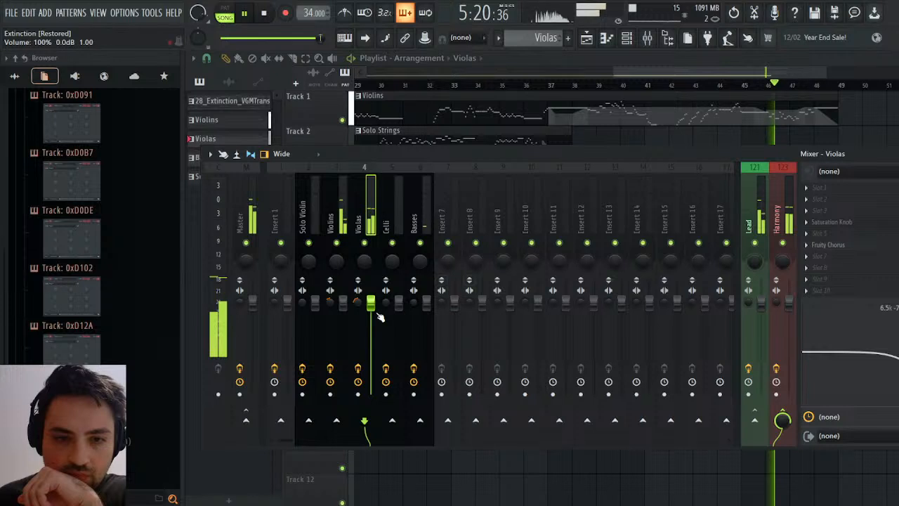
{"action": "scroll", "coordinate": [370, 310], "scroll_direction": "up", "scroll_amount": 3}
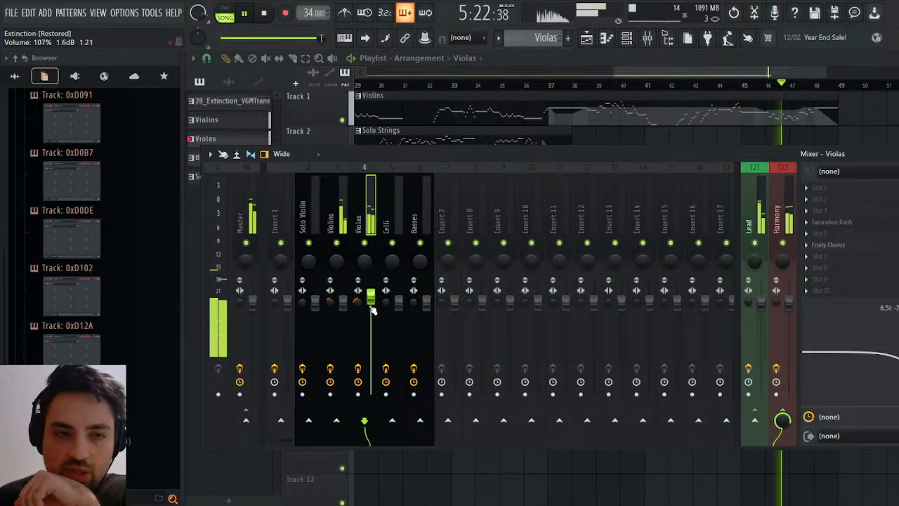
{"action": "scroll", "coordinate": [372, 310], "scroll_direction": "up", "scroll_amount": 2}
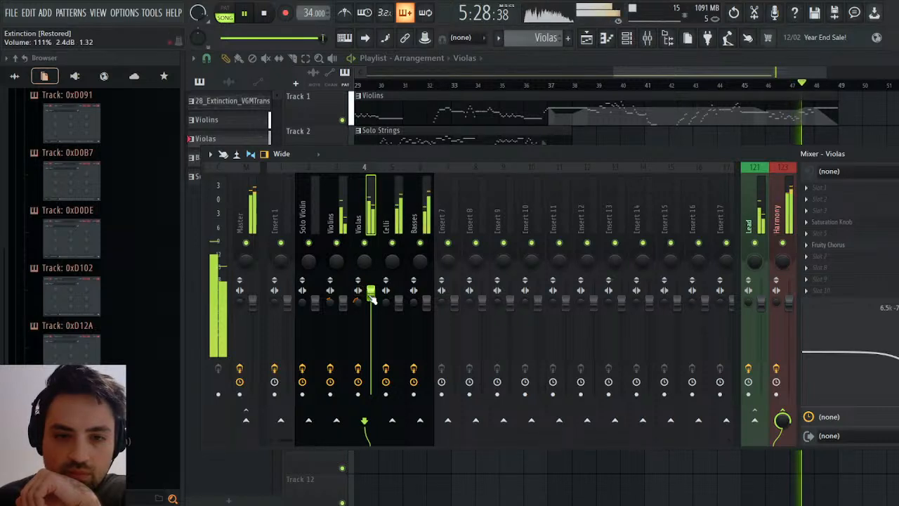
{"action": "scroll", "coordinate": [373, 298], "scroll_direction": "down", "scroll_amount": 2}
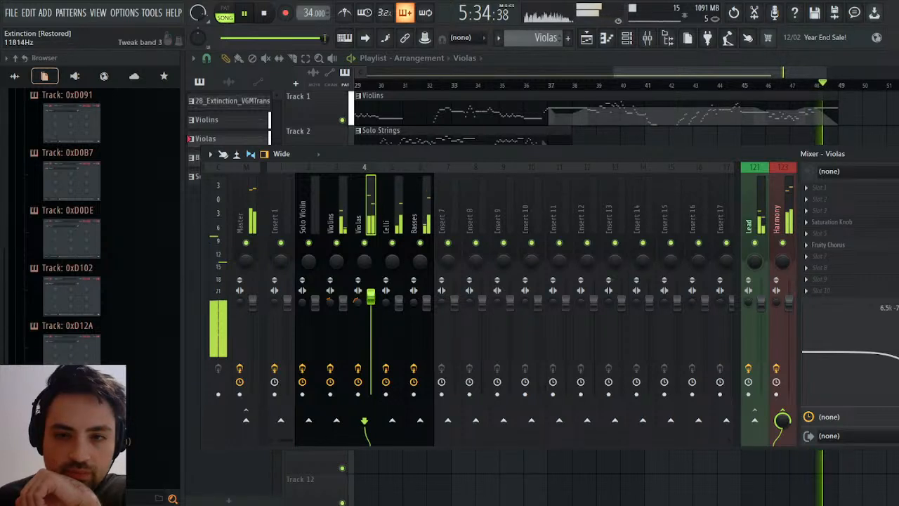
{"action": "left_click", "coordinate": [897, 154]}
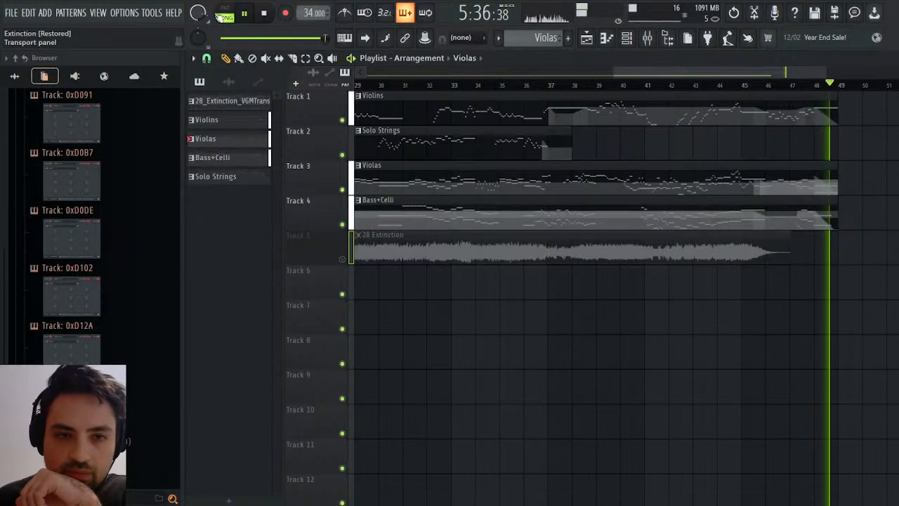
Replay the song from the beginning, monitoring the mixer levels and the Maximus waveform, and stop playback.
{"action": "left_click", "coordinate": [267, 14]}
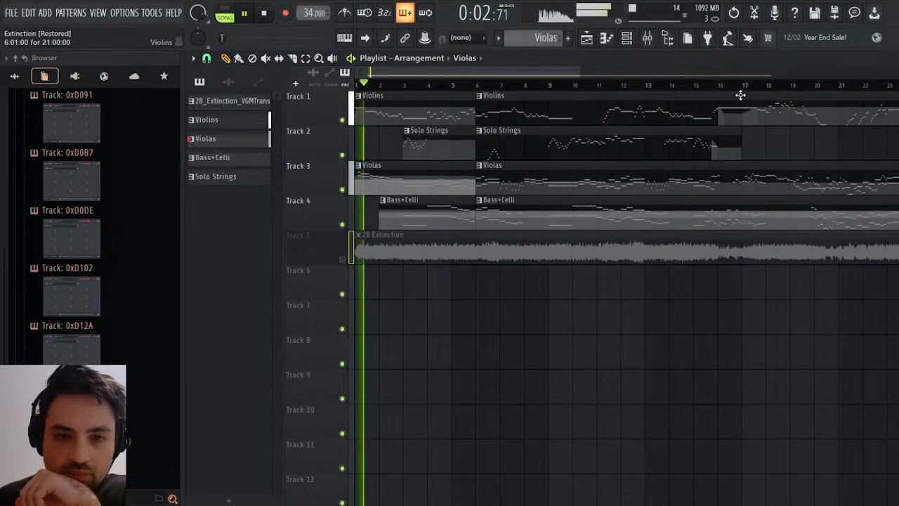
{"action": "left_click", "coordinate": [898, 58]}
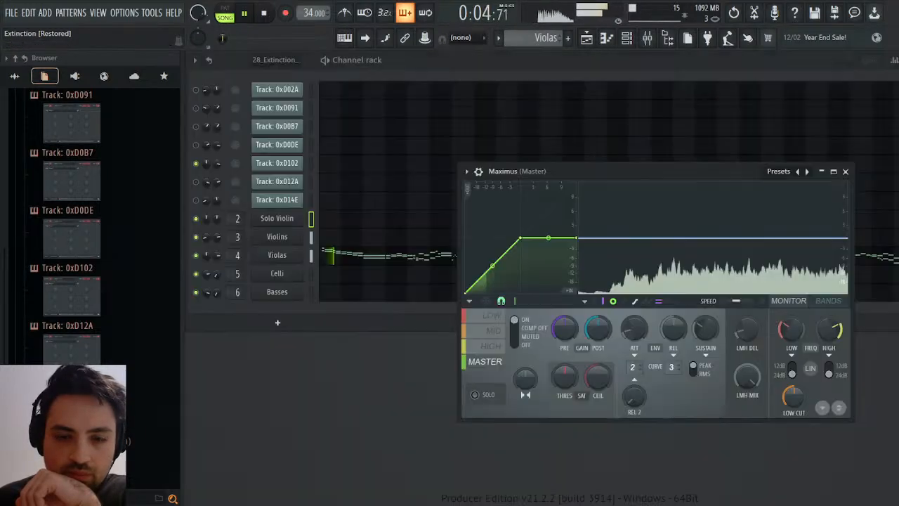
{"action": "key", "text": "F9"}
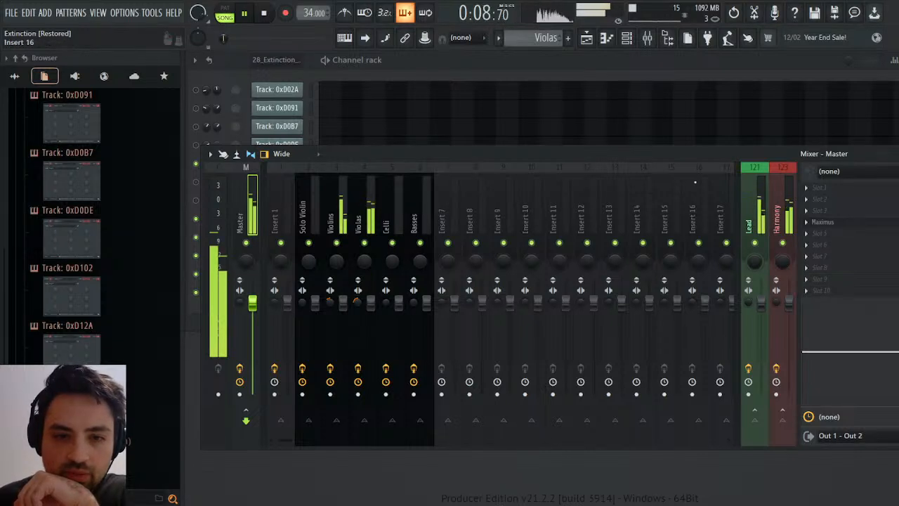
{"action": "left_click", "coordinate": [898, 154]}
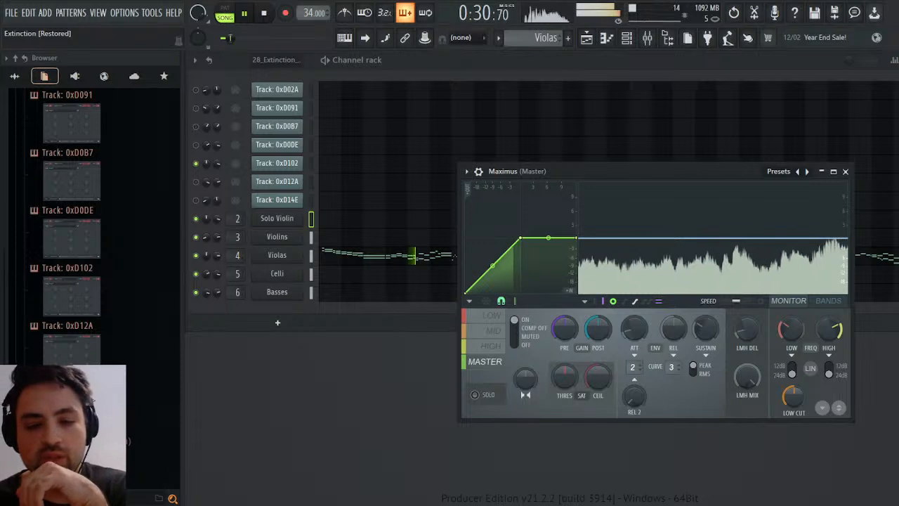
{"action": "key", "text": "space"}
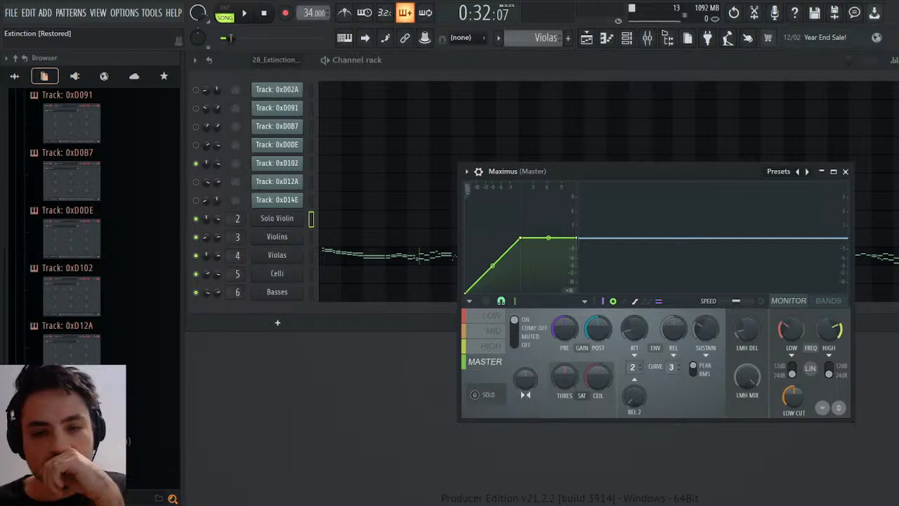
Increase the TSAR-1R Reverb mix on the Lead track and set the Harmony track's reverb mix to 32%.
{"action": "left_click", "coordinate": [647, 37]}
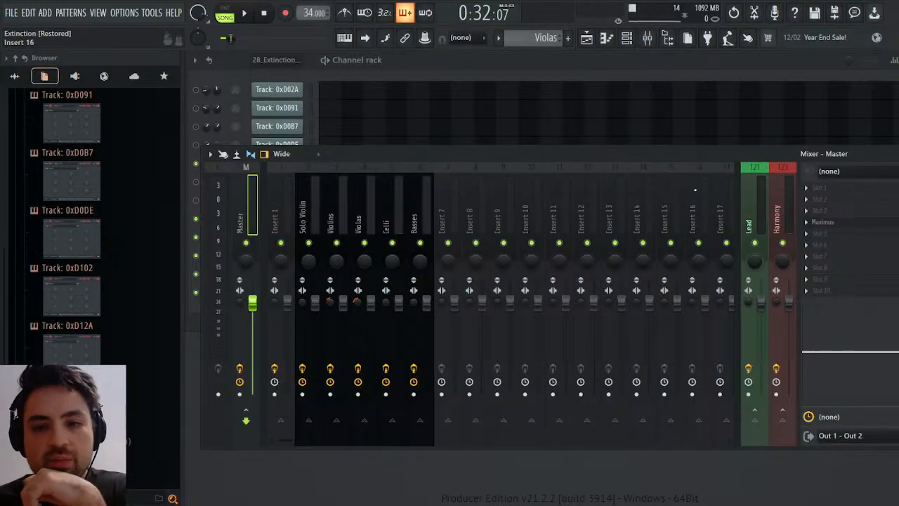
{"action": "left_click", "coordinate": [867, 247]}
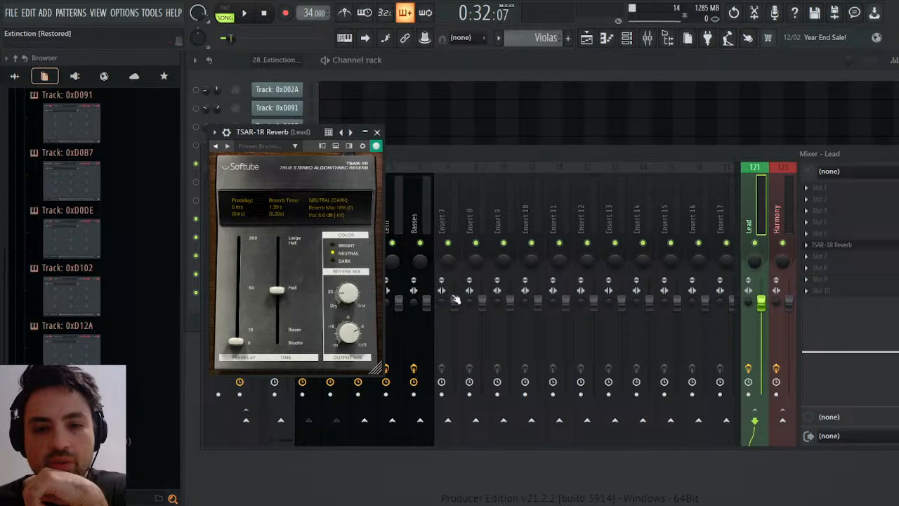
{"action": "left_click_drag", "start_coordinate": [345, 300], "coordinate": [344, 297]}
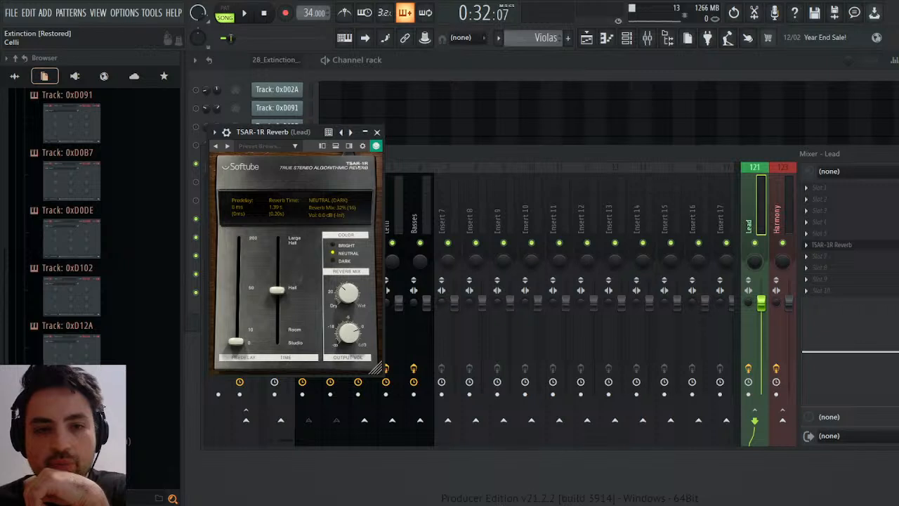
{"action": "left_click", "coordinate": [377, 132]}
{"action": "left_click", "coordinate": [794, 201]}
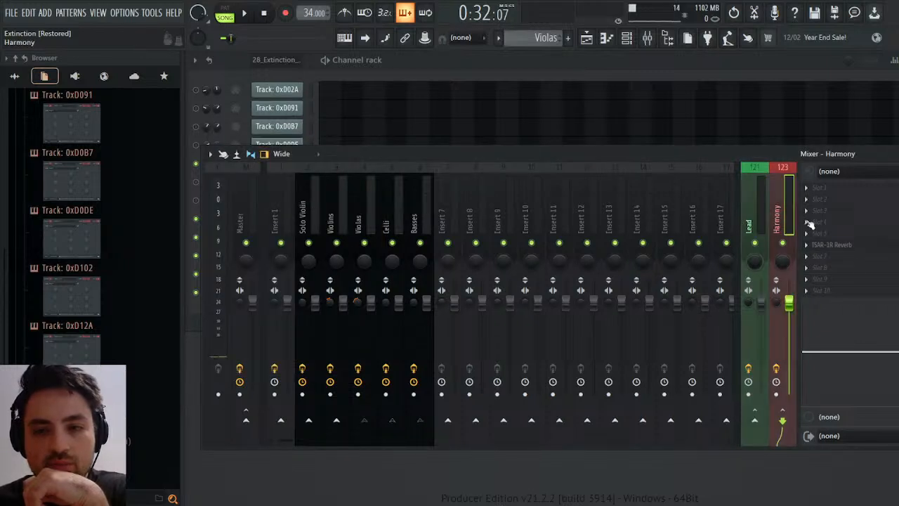
{"action": "left_click", "coordinate": [850, 249]}
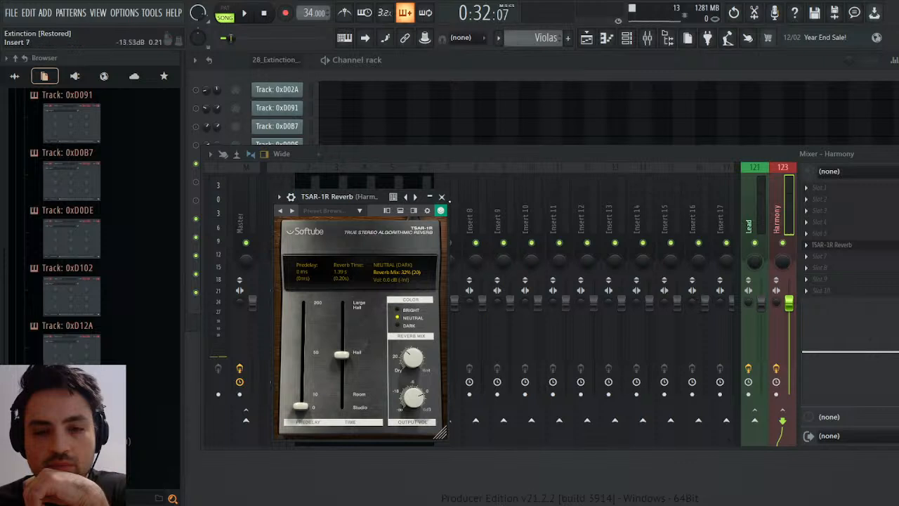
Close the Harmony reverb and the mixer, play the song while monitoring the Maximus master waveform, and pause playback.
{"action": "left_click", "coordinate": [441, 197]}
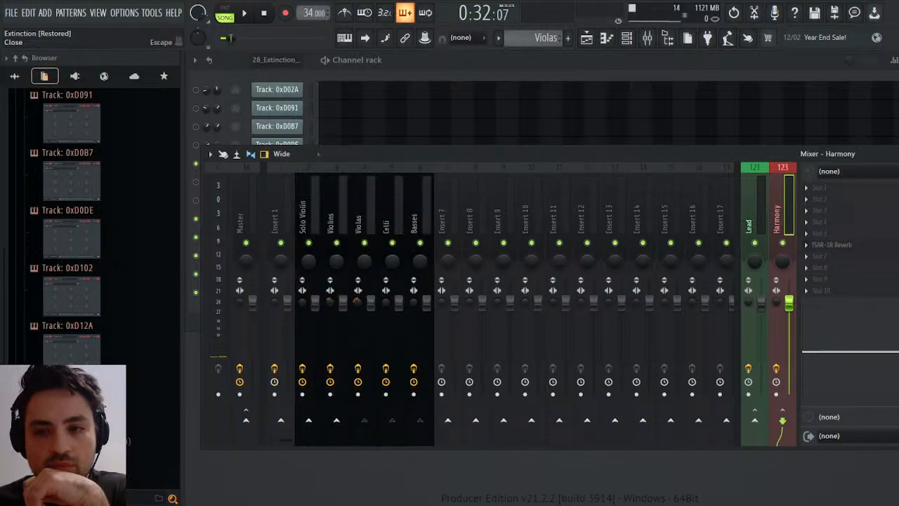
{"action": "key", "text": "Escape"}
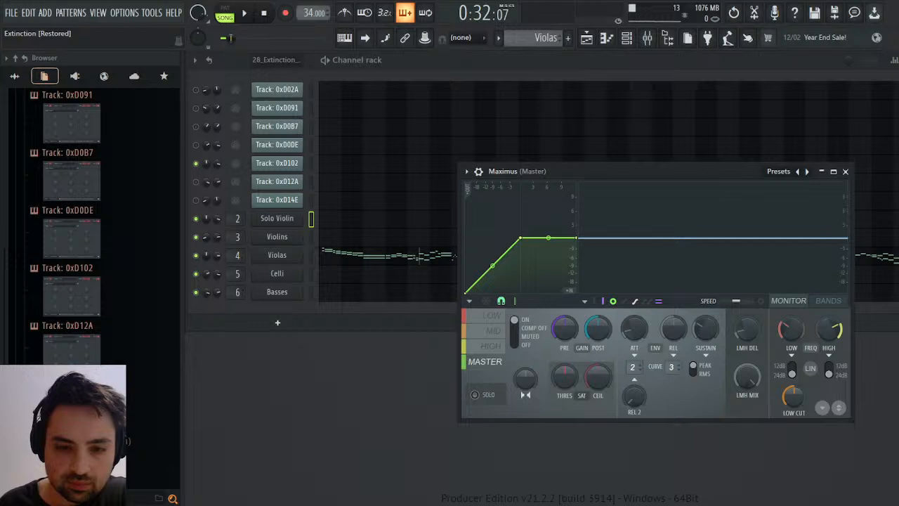
{"action": "key", "text": "space"}
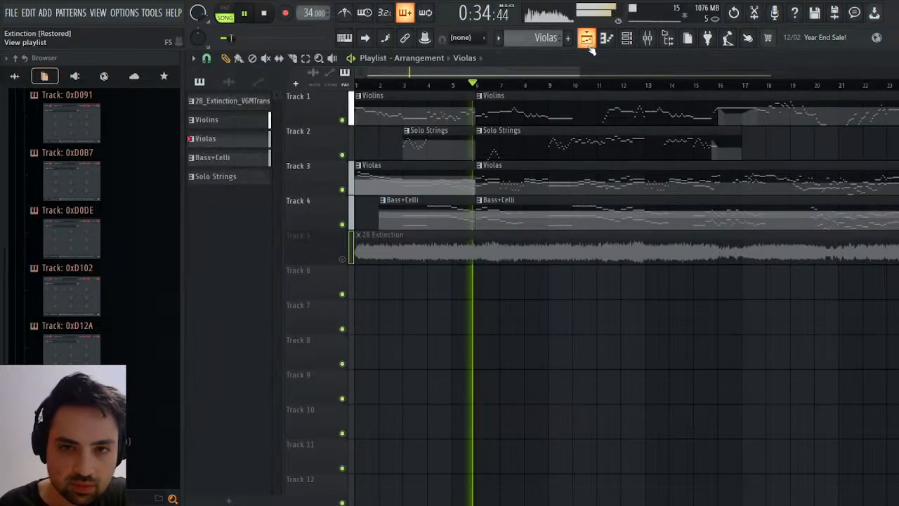
{"action": "left_click", "coordinate": [586, 38]}
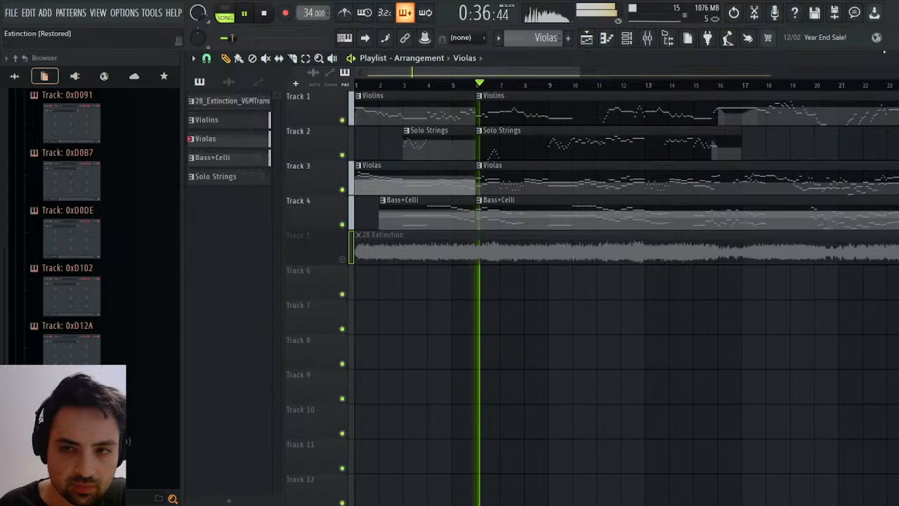
{"action": "key", "text": "Escape"}
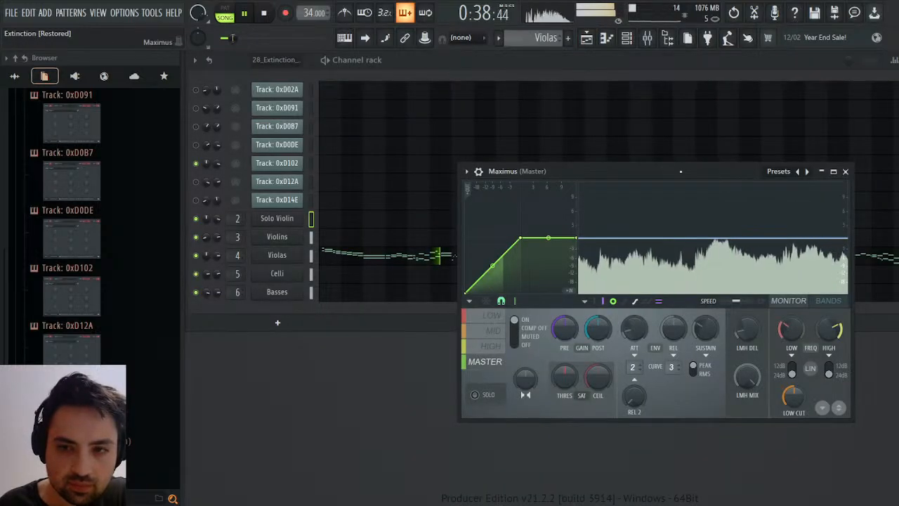
{"action": "left_click_drag", "start_coordinate": [602, 199], "coordinate": [584, 211]}
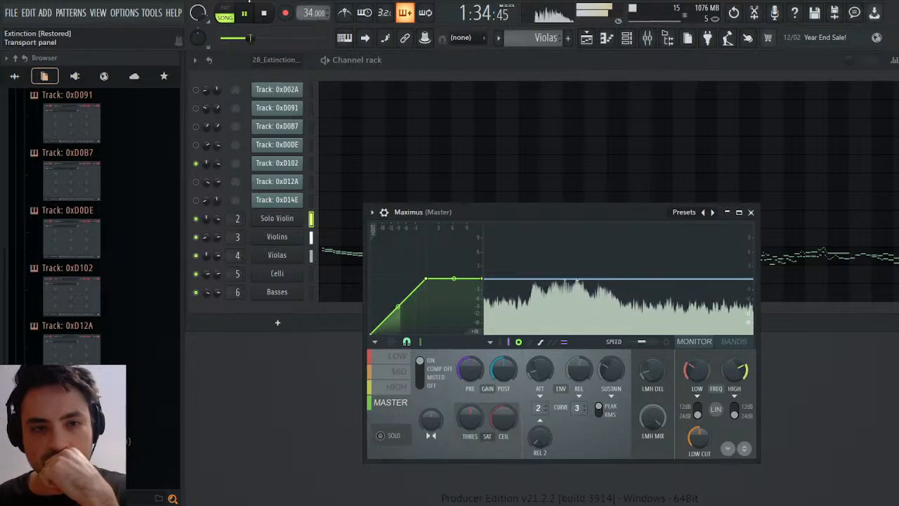
{"action": "left_click", "coordinate": [254, 16]}
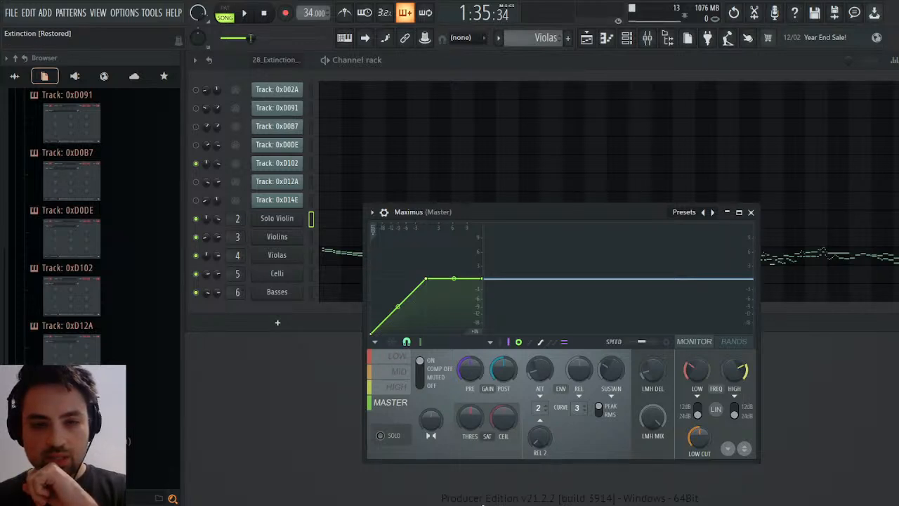
Restart the song from the beginning and jump playback to around bar 6 in the Playlist.
{"action": "left_click", "coordinate": [264, 16]}
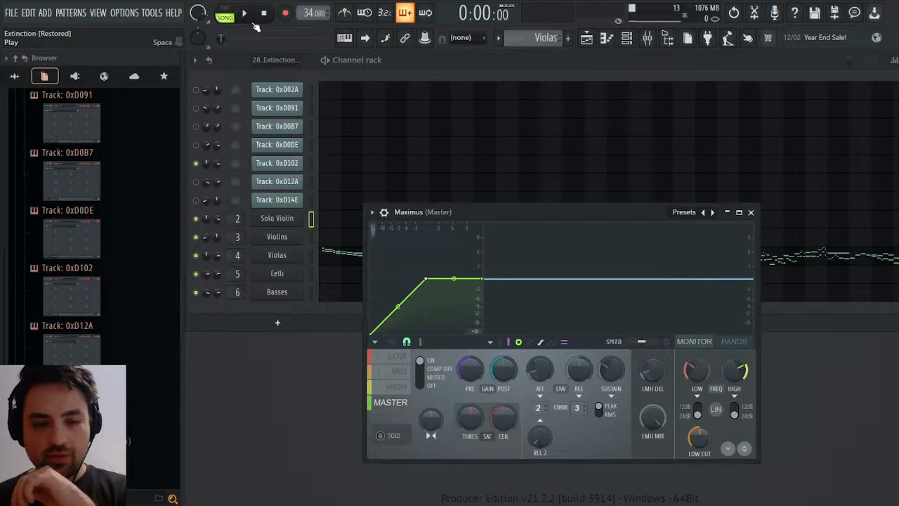
{"action": "left_click", "coordinate": [251, 21]}
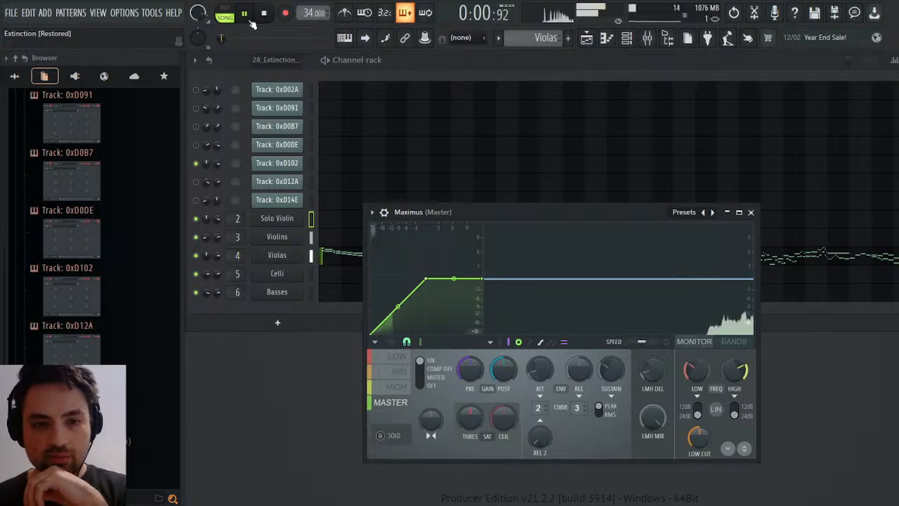
{"action": "left_click", "coordinate": [588, 40]}
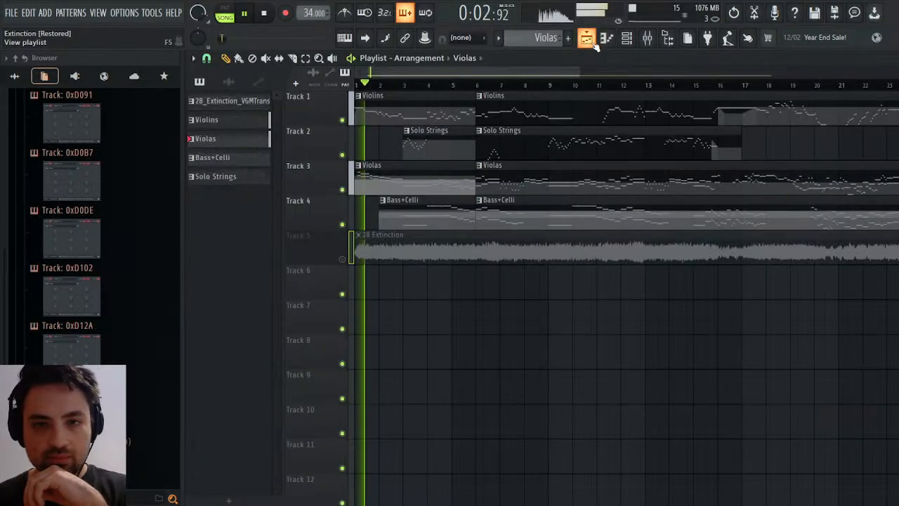
{"action": "left_click", "coordinate": [478, 86]}
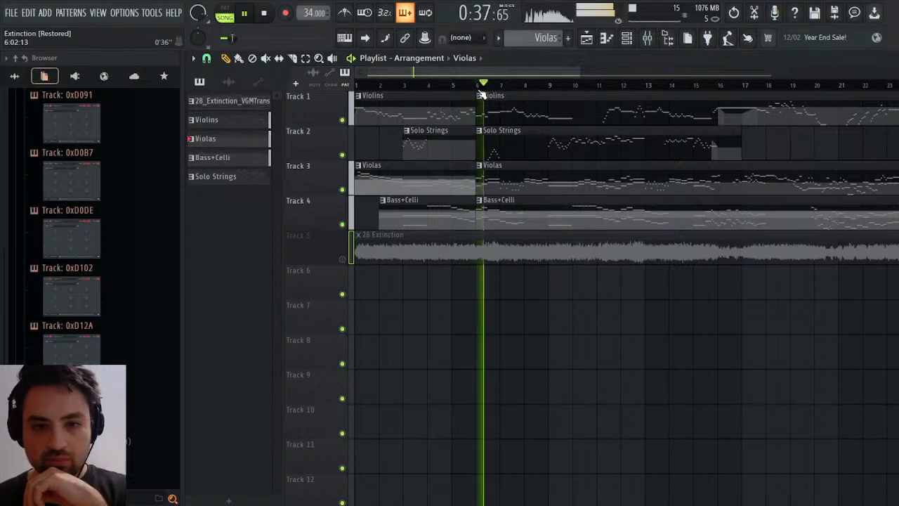
Check the Violas, Violins and Solo Violin mixer tracks' effects, EQ and levels during playback, then close the mixer and stop the song.
{"action": "left_click", "coordinate": [647, 38]}
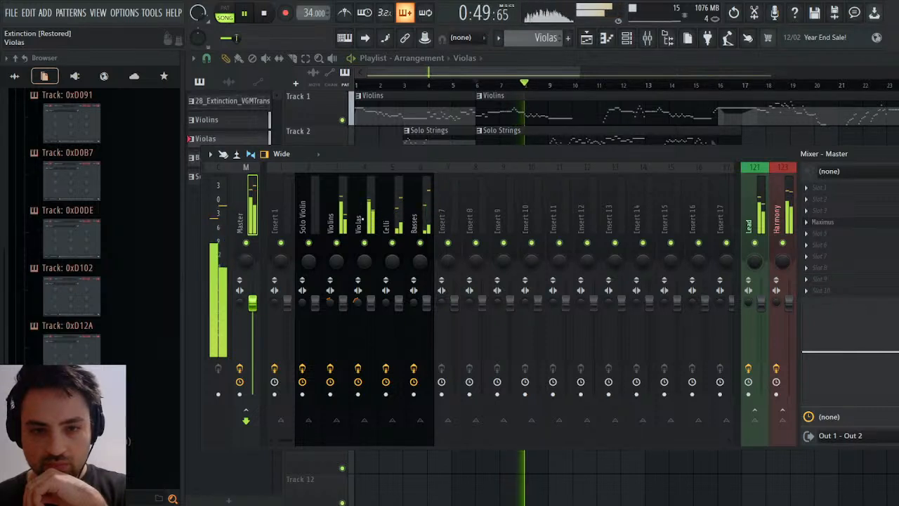
{"action": "left_click", "coordinate": [368, 207]}
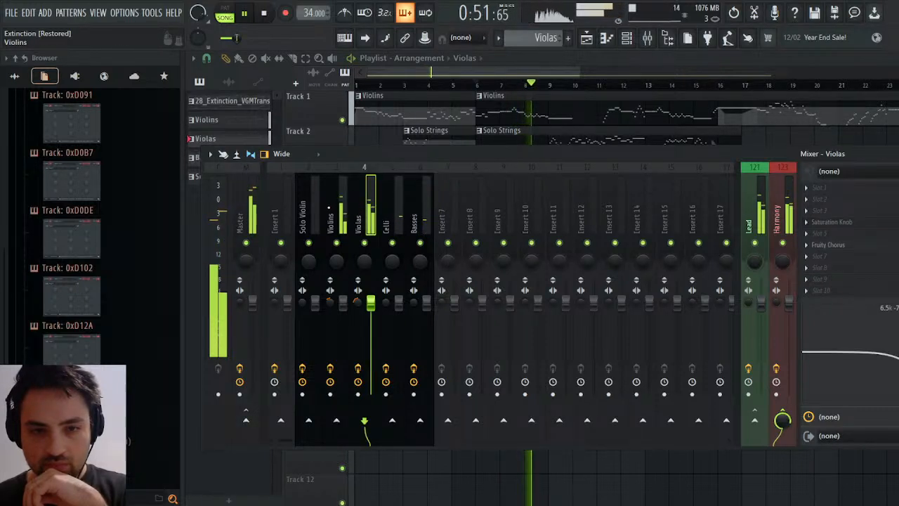
{"action": "left_click", "coordinate": [330, 208]}
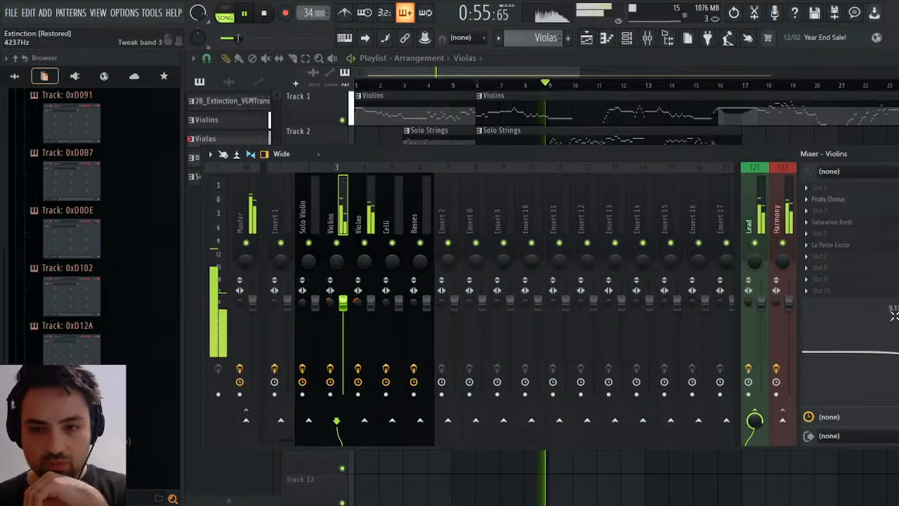
{"action": "left_click", "coordinate": [368, 208]}
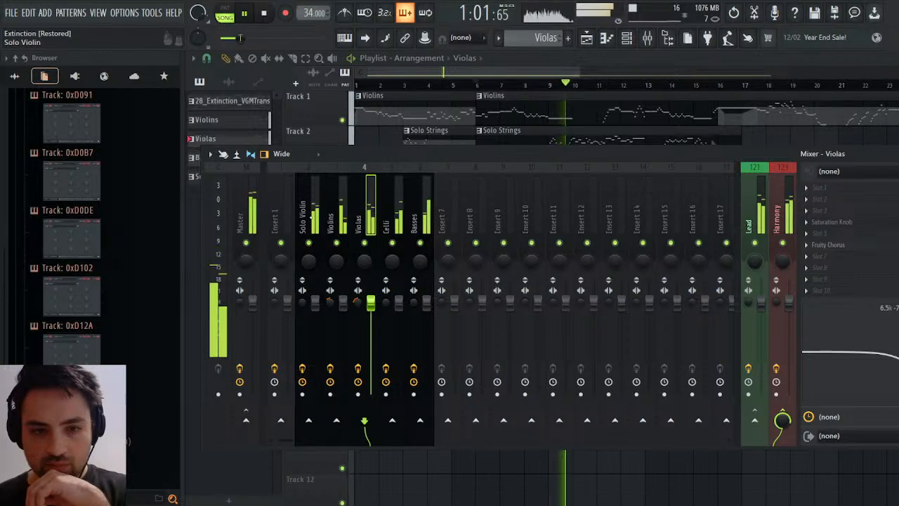
{"action": "left_click", "coordinate": [320, 209]}
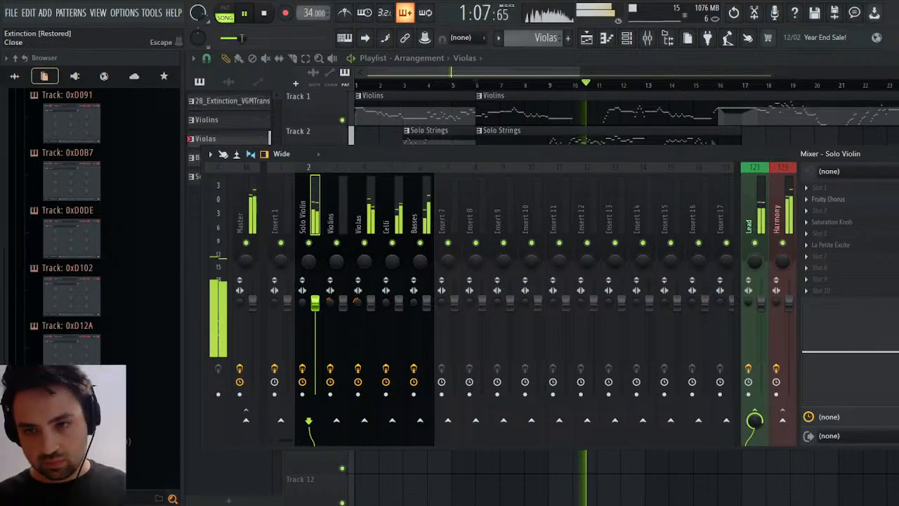
{"action": "left_click", "coordinate": [895, 154]}
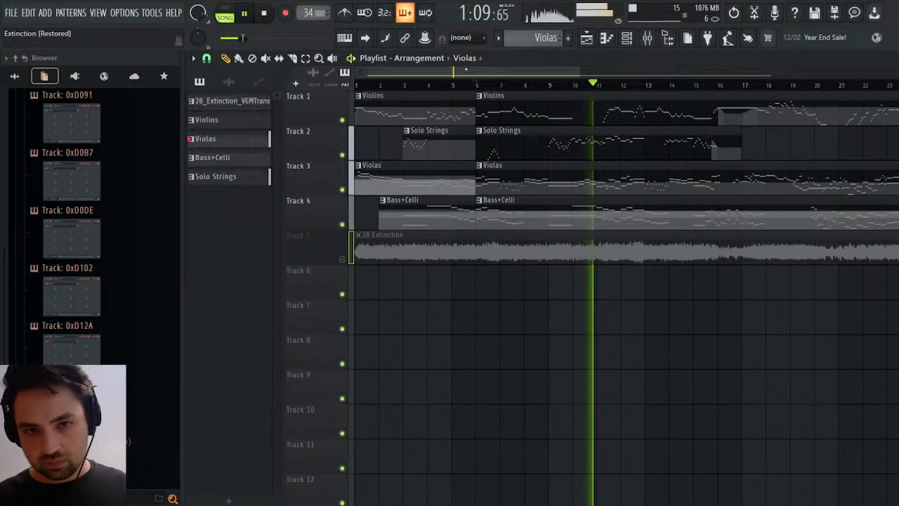
{"action": "left_click", "coordinate": [264, 14]}
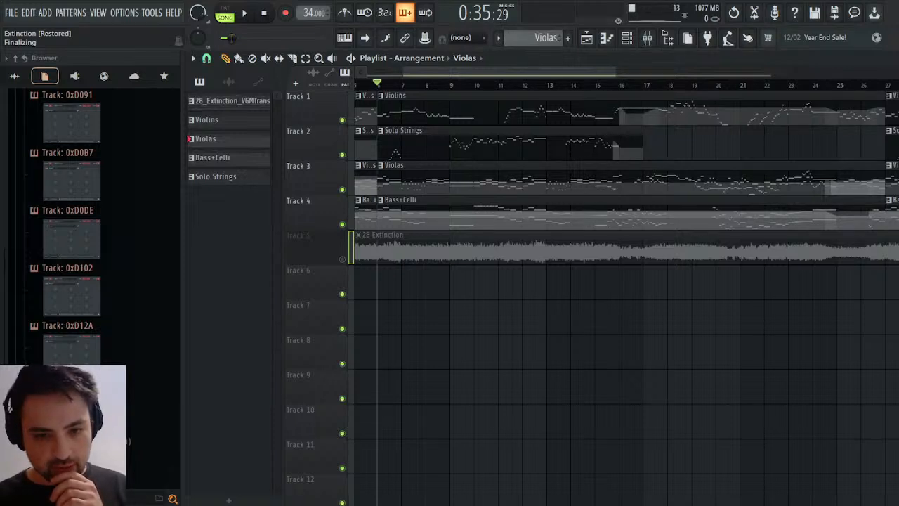
Examine the string clips against the 28 Extinction waveform across the Playlist, from the opening bars to the ending.
{"action": "left_click_drag", "start_coordinate": [553, 74], "coordinate": [762, 75]}
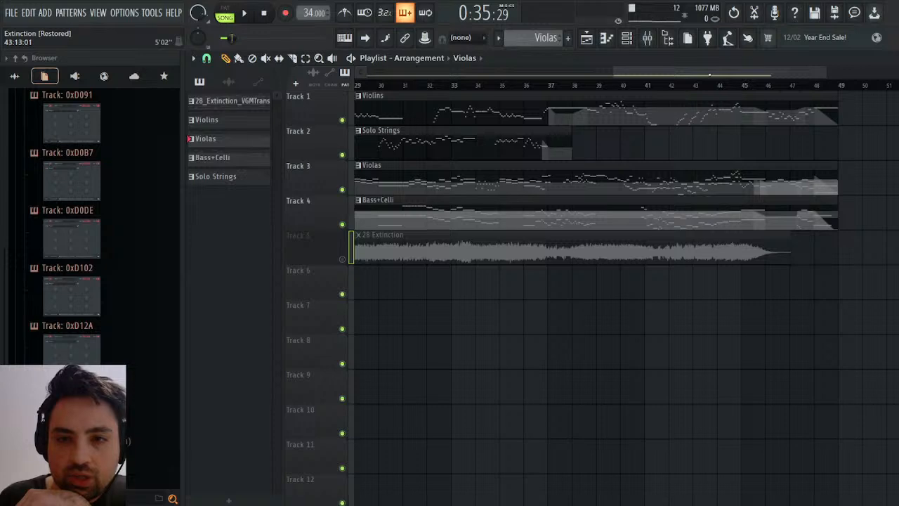
{"action": "scroll", "coordinate": [513, 148], "scroll_direction": "left", "scroll_amount": 10}
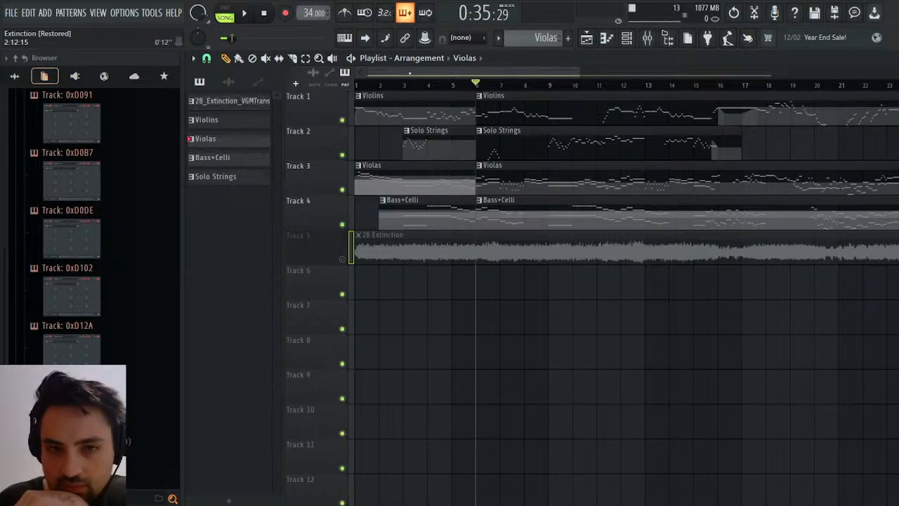
{"action": "left_click_drag", "start_coordinate": [410, 72], "coordinate": [595, 78]}
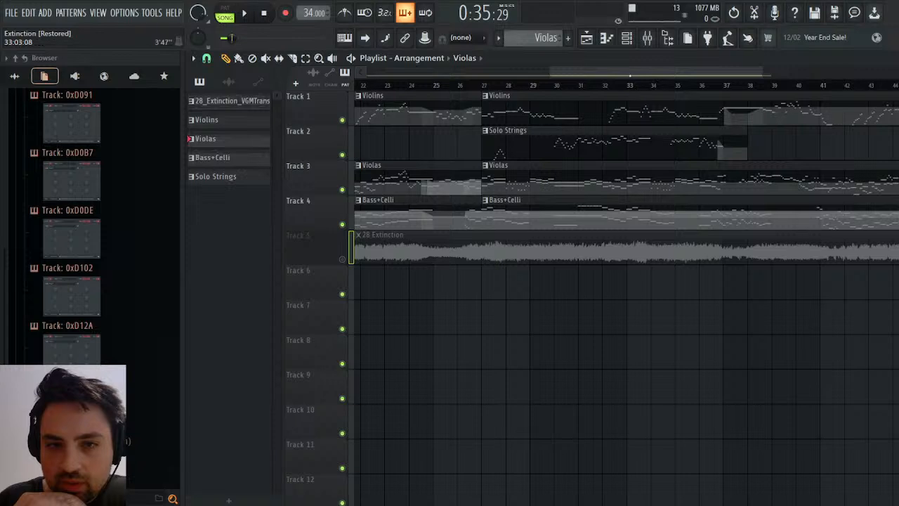
{"action": "left_click_drag", "start_coordinate": [640, 72], "coordinate": [511, 132]}
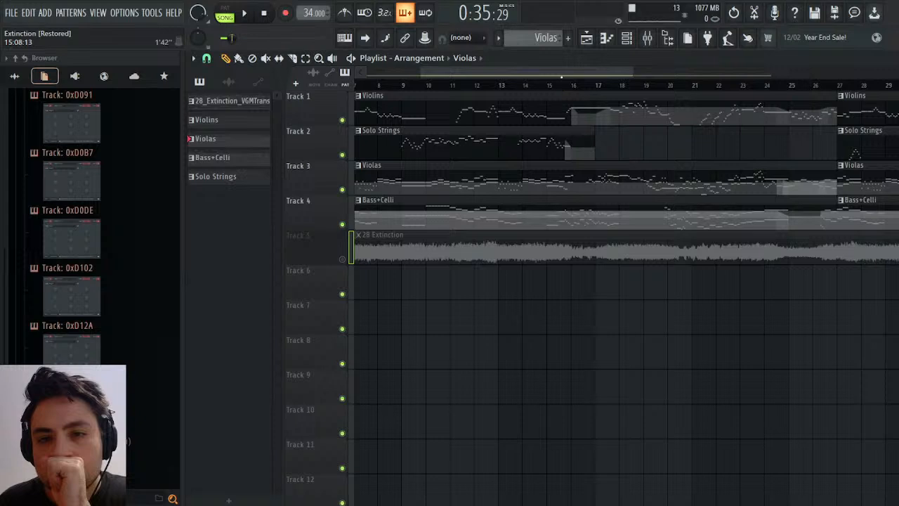
{"action": "left_click_drag", "start_coordinate": [564, 74], "coordinate": [739, 78]}
{"action": "mouse_move", "coordinate": [764, 77]}
{"action": "left_mouse_down"}
{"action": "mouse_move", "coordinate": [617, 80]}
{"action": "mouse_move", "coordinate": [662, 84]}
{"action": "mouse_move", "coordinate": [685, 70]}
{"action": "mouse_move", "coordinate": [751, 70]}
{"action": "left_mouse_up"}
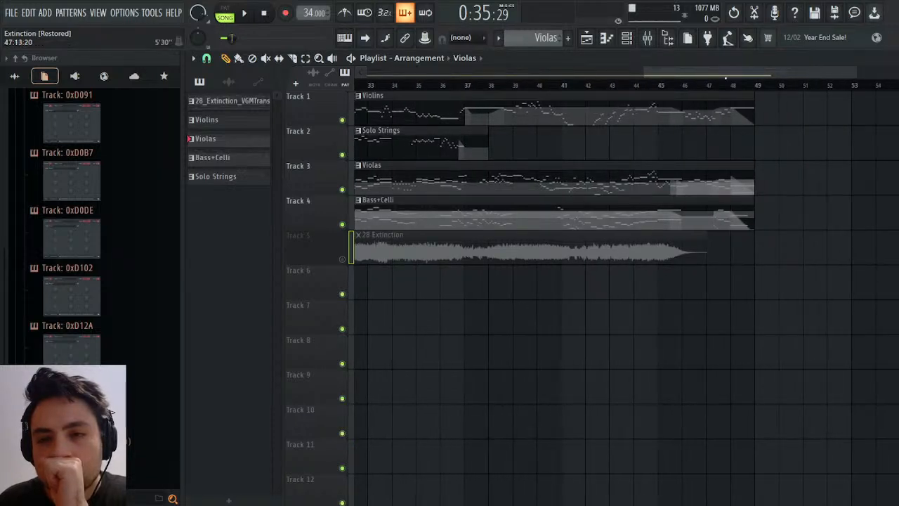
{"action": "left_click_drag", "start_coordinate": [726, 70], "coordinate": [571, 58]}
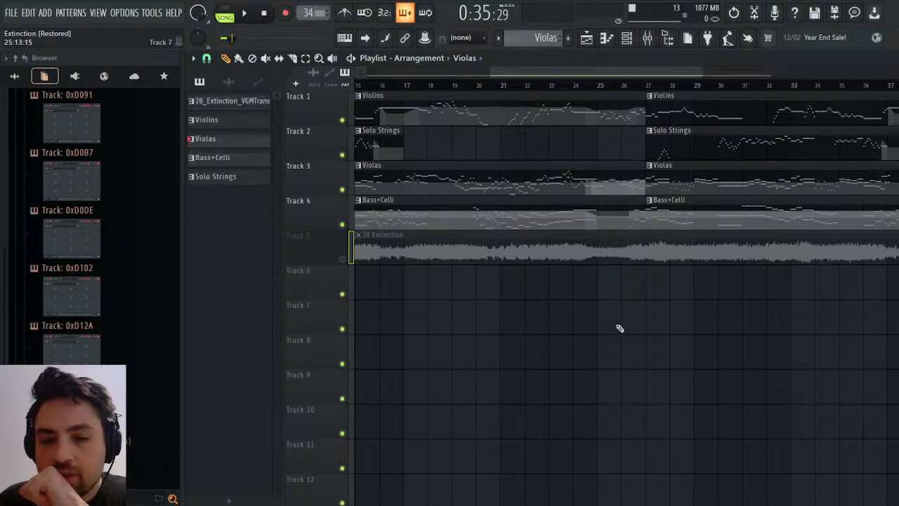
Audition the string arrangement from around bar 36, replay the passage from the same point, and stop playback.
{"action": "left_click", "coordinate": [599, 84]}
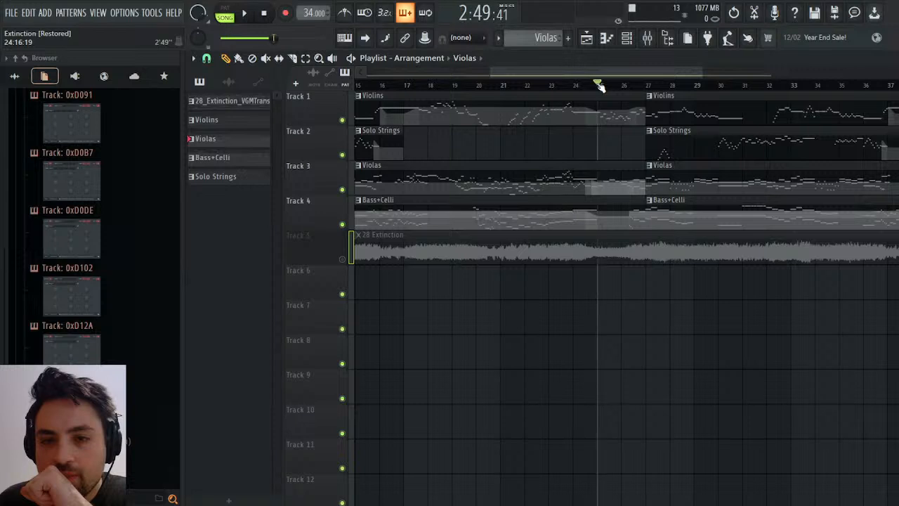
{"action": "left_click_drag", "start_coordinate": [606, 70], "coordinate": [646, 93]}
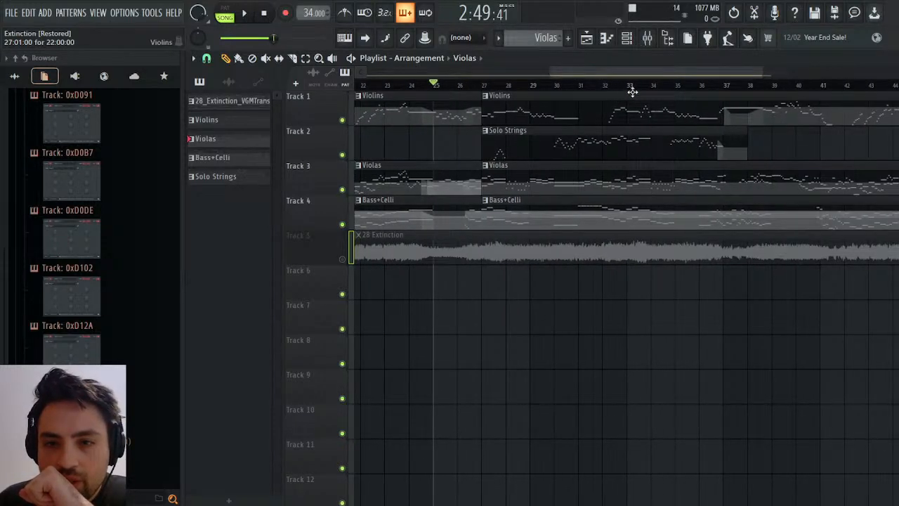
{"action": "left_click", "coordinate": [705, 87]}
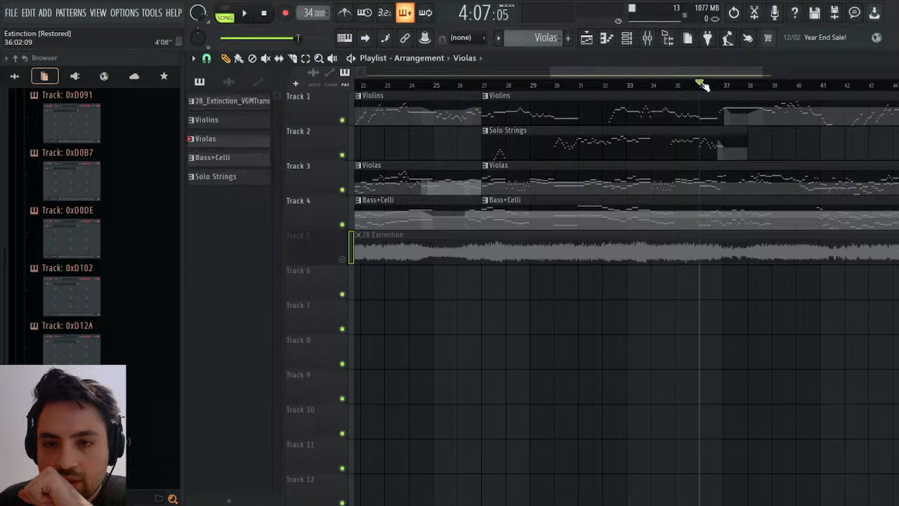
{"action": "key", "text": "space"}
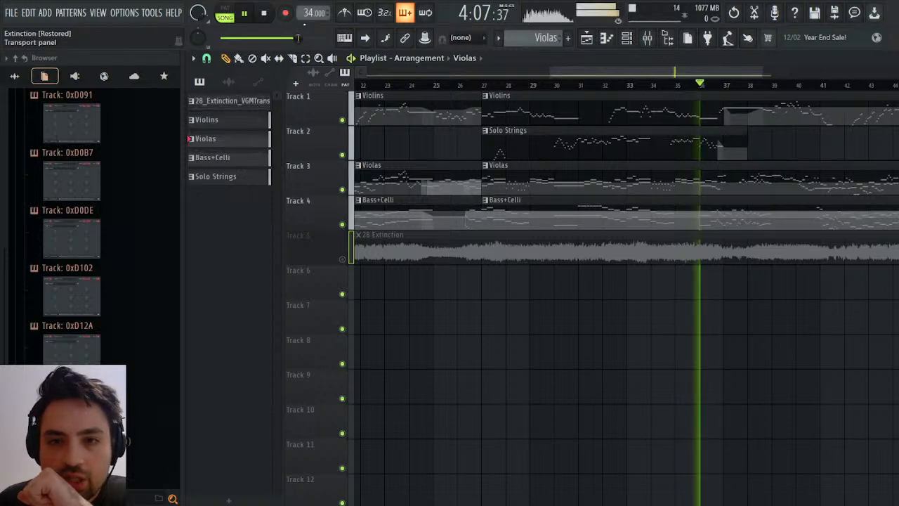
{"action": "left_click_drag", "start_coordinate": [665, 73], "coordinate": [733, 66]}
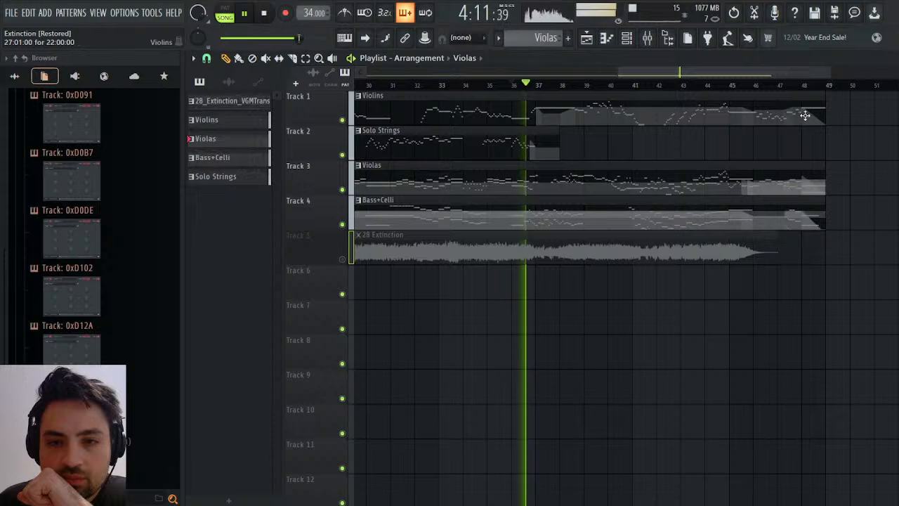
{"action": "left_click", "coordinate": [512, 84]}
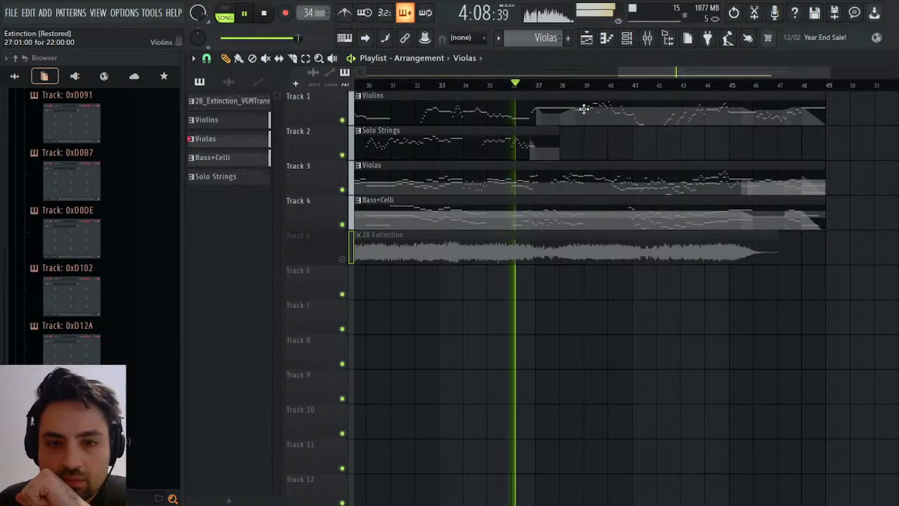
{"action": "key", "text": "space"}
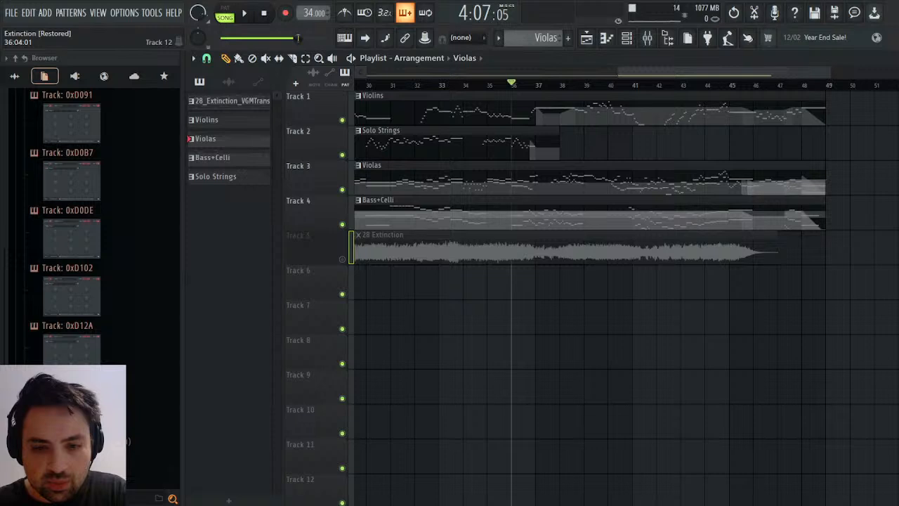
Audition the strings from bar 35, stop, and restart playback from just before bar 36.
{"action": "left_click", "coordinate": [489, 85]}
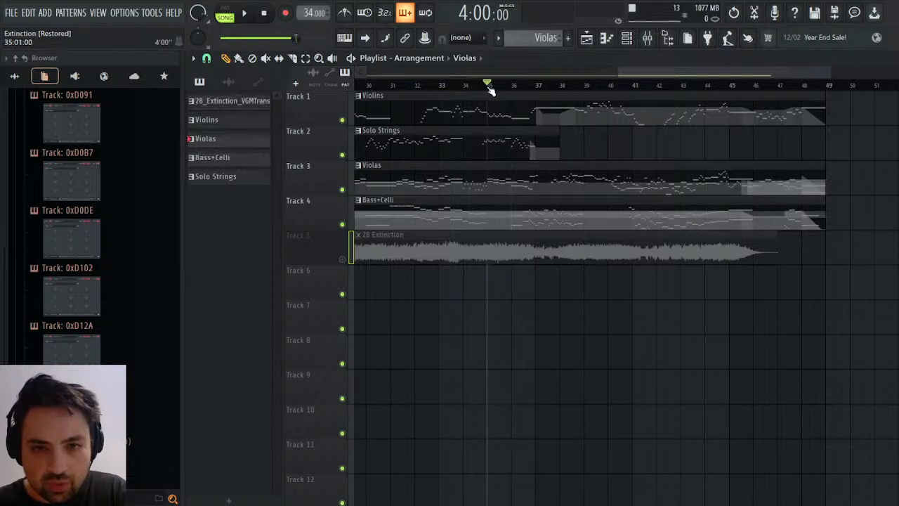
{"action": "key", "text": "space"}
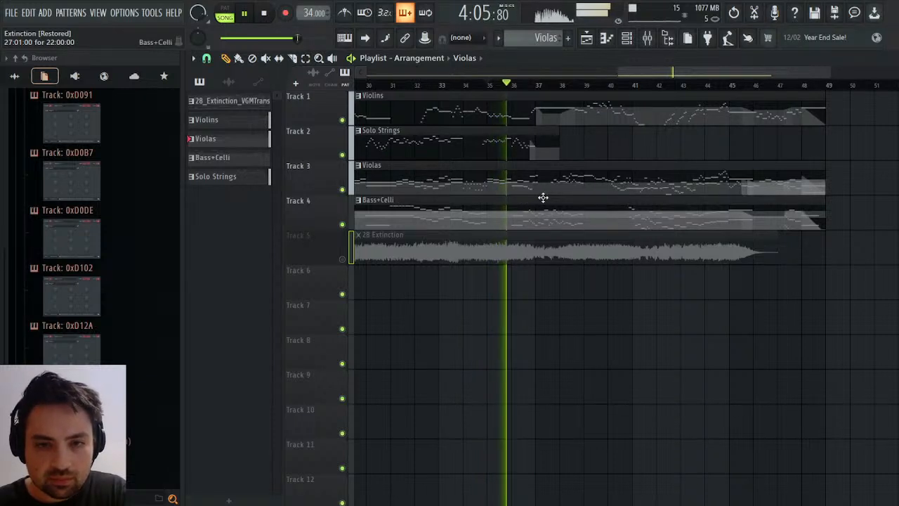
{"action": "key", "text": "space"}
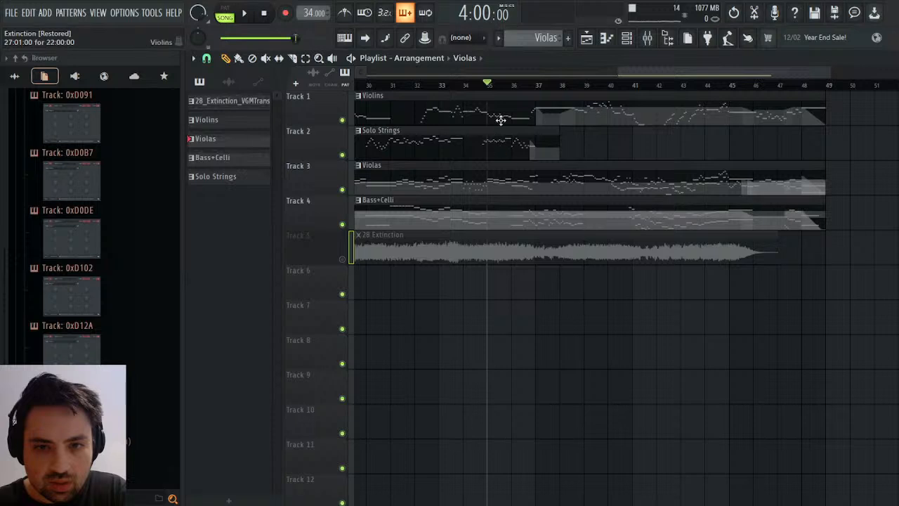
{"action": "left_click", "coordinate": [512, 84]}
{"action": "key", "text": "space"}
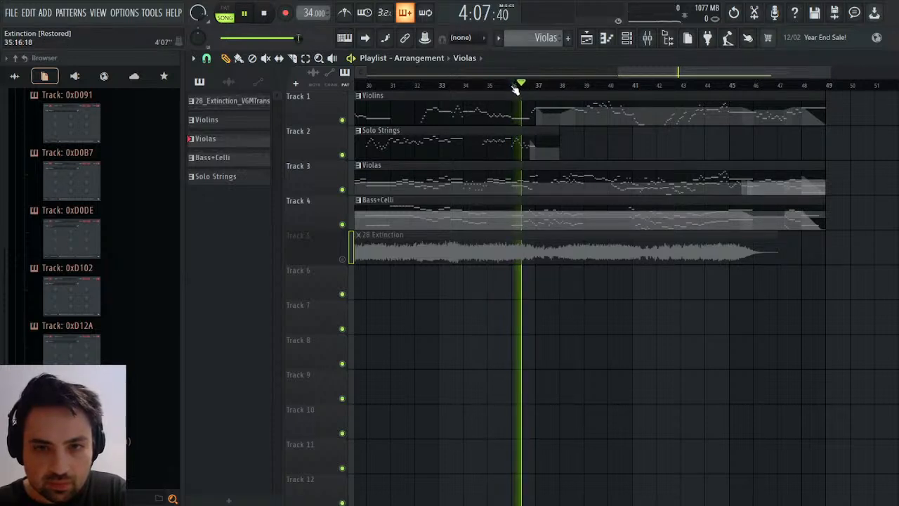
Set the playback position to bar 36, audition the strings from there, and stop playback.
{"action": "left_click", "coordinate": [515, 85]}
{"action": "key", "text": "space"}
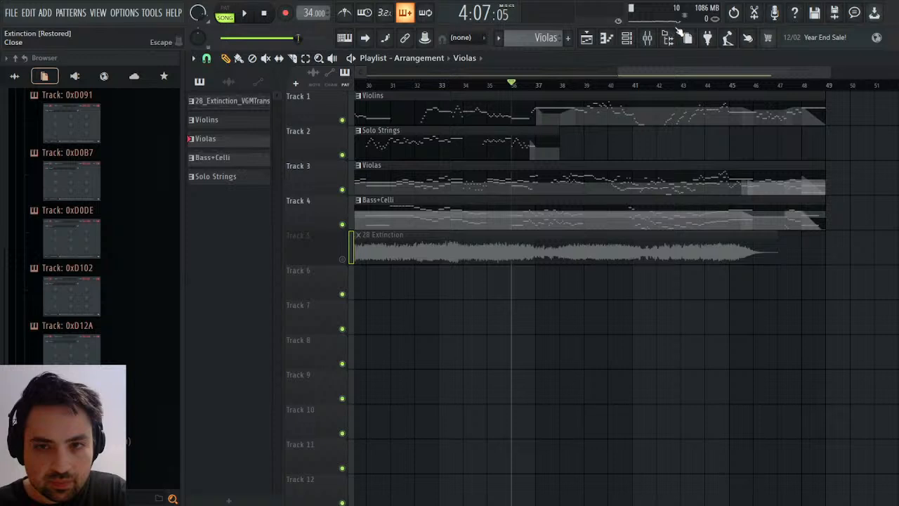
{"action": "key", "text": "space"}
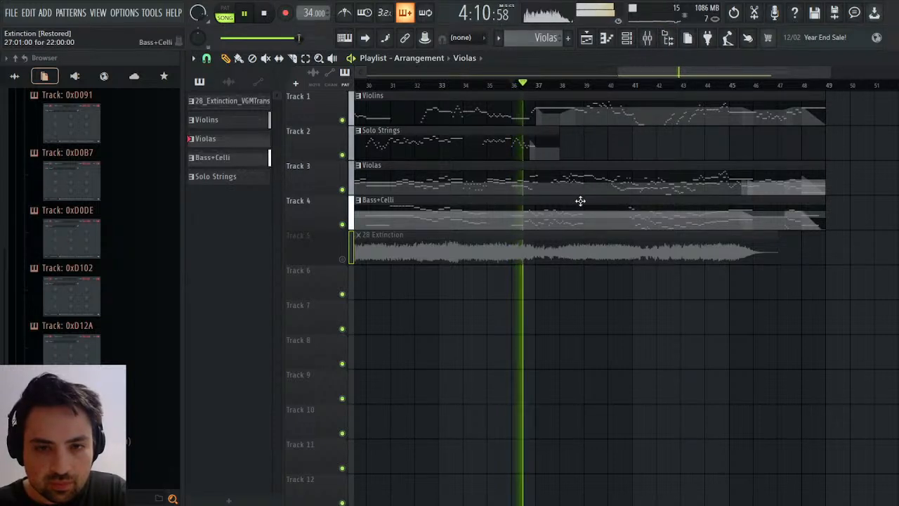
{"action": "key", "text": "space"}
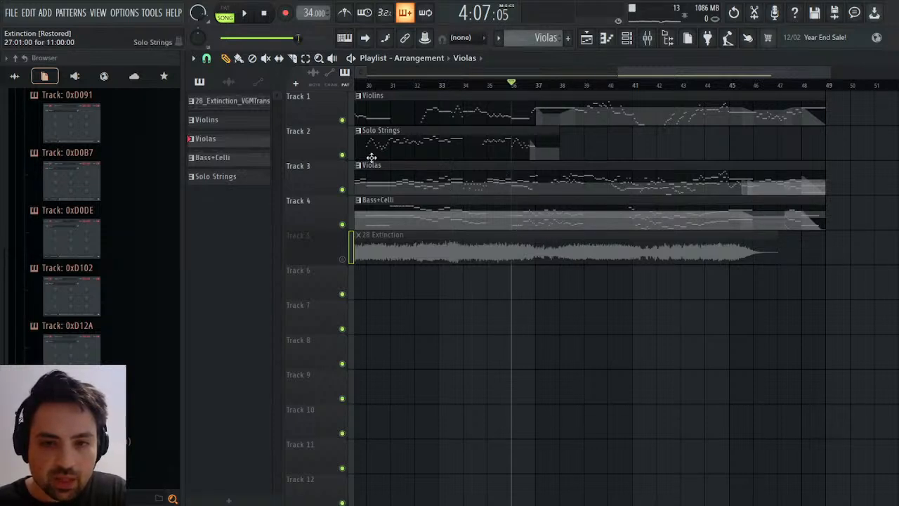
Clone the Violas clip at bar 27 into its own pattern and open its notes for editing.
{"action": "scroll", "coordinate": [561, 112], "scroll_direction": "left", "scroll_amount": 3}
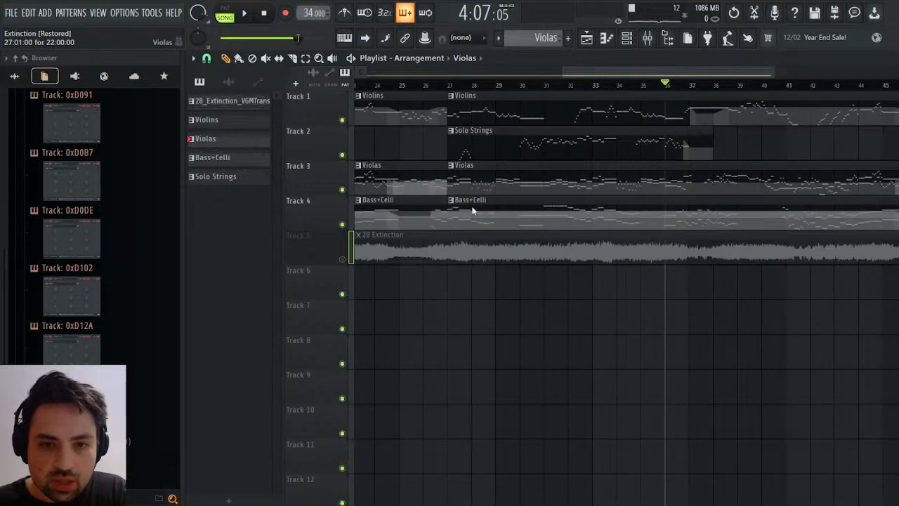
{"action": "left_click", "coordinate": [488, 260]}
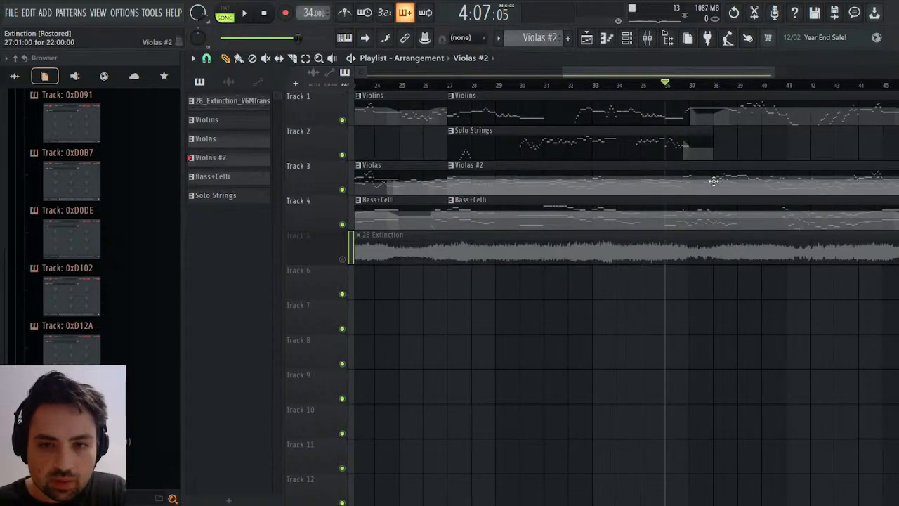
{"action": "double_click", "coordinate": [685, 176]}
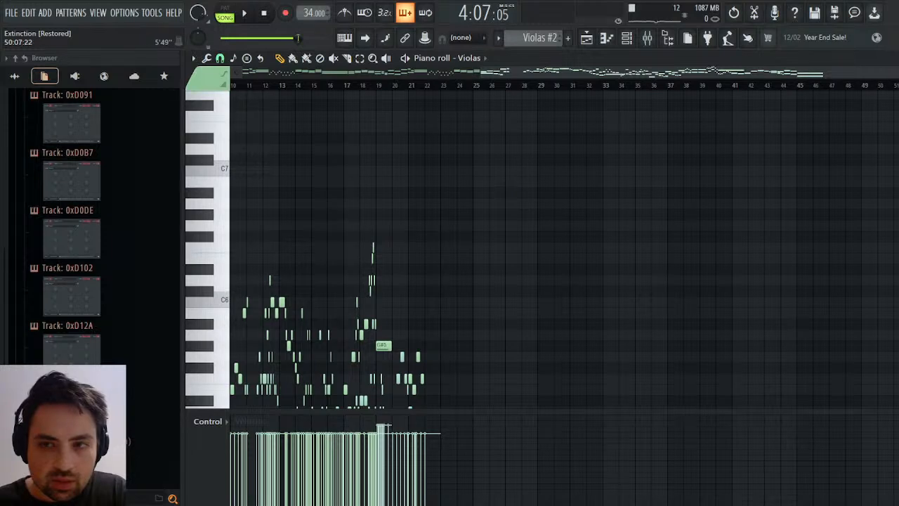
Examine the cloned violas pattern's notes around bars 10 to 11 while playing the song, then stop playback.
{"action": "left_click_drag", "start_coordinate": [889, 72], "coordinate": [687, 72]}
{"action": "scroll", "coordinate": [651, 208], "scroll_direction": "down", "scroll_amount": 6}
{"action": "scroll", "coordinate": [651, 208], "scroll_direction": "up", "scroll_amount": 3}
{"action": "key", "text": "space"}
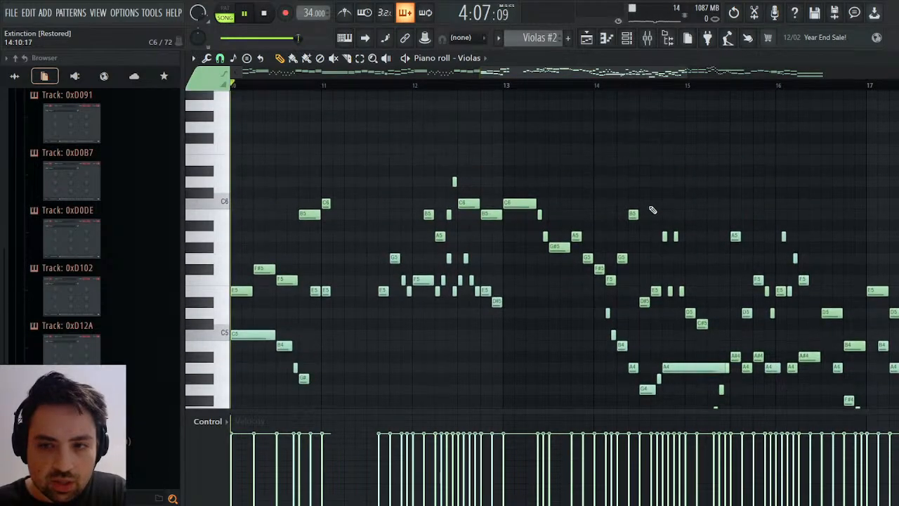
{"action": "left_click_drag", "start_coordinate": [504, 73], "coordinate": [438, 73]}
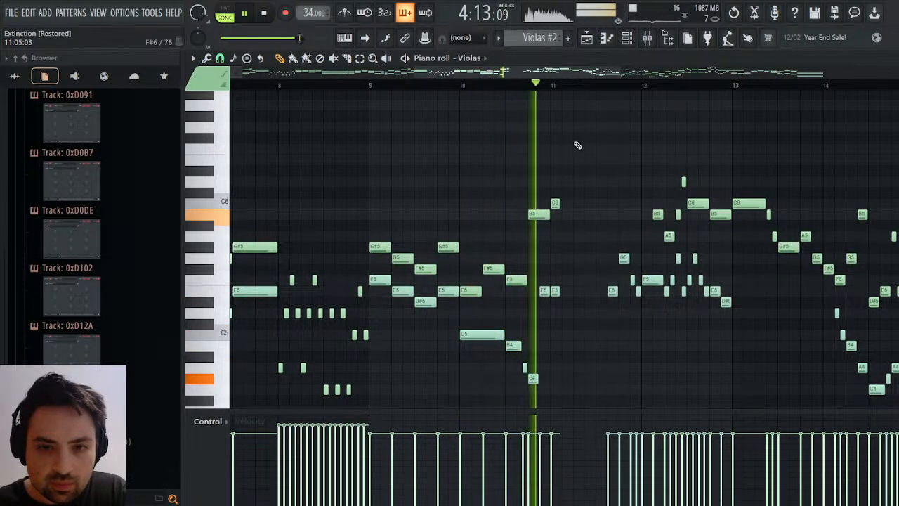
{"action": "key", "text": "space"}
Replay the arrangement from bar 36 in the Playlist, following the clips past bar 36, and stop.
{"action": "left_click", "coordinate": [586, 38]}
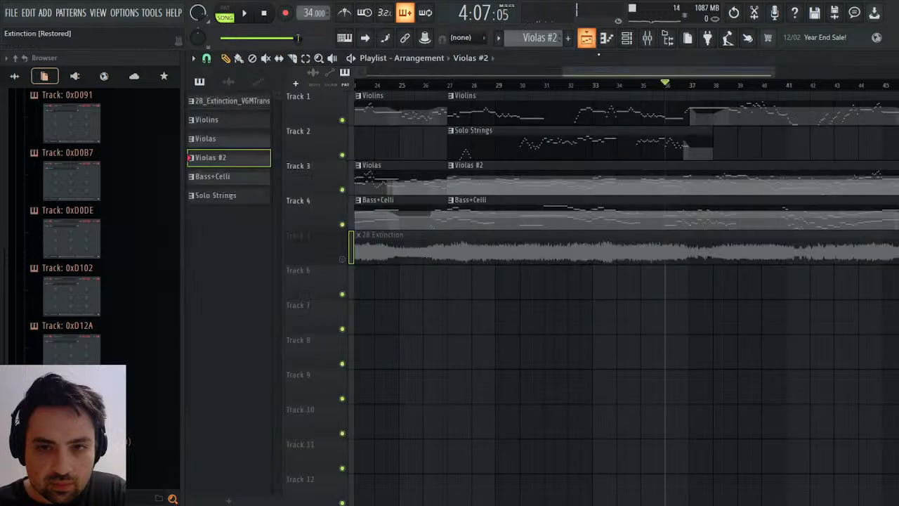
{"action": "key", "text": "space"}
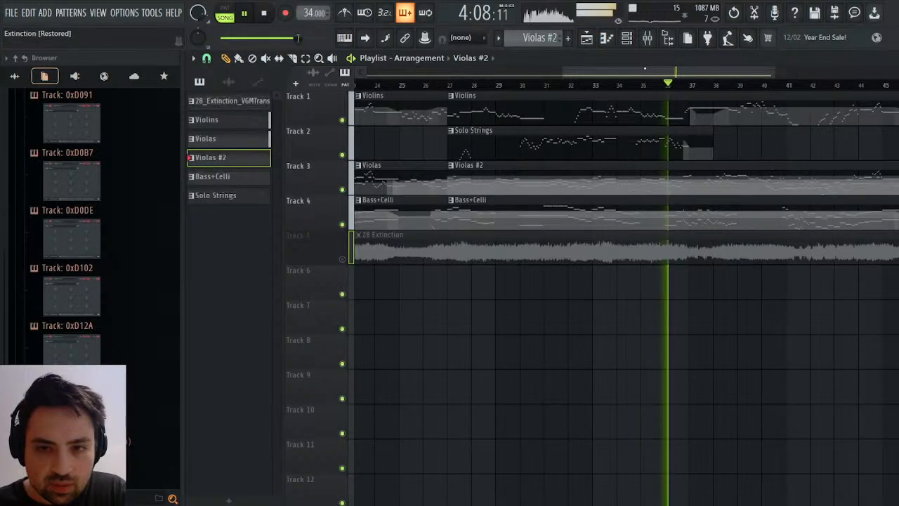
{"action": "scroll", "coordinate": [626, 281], "scroll_direction": "right", "scroll_amount": 2}
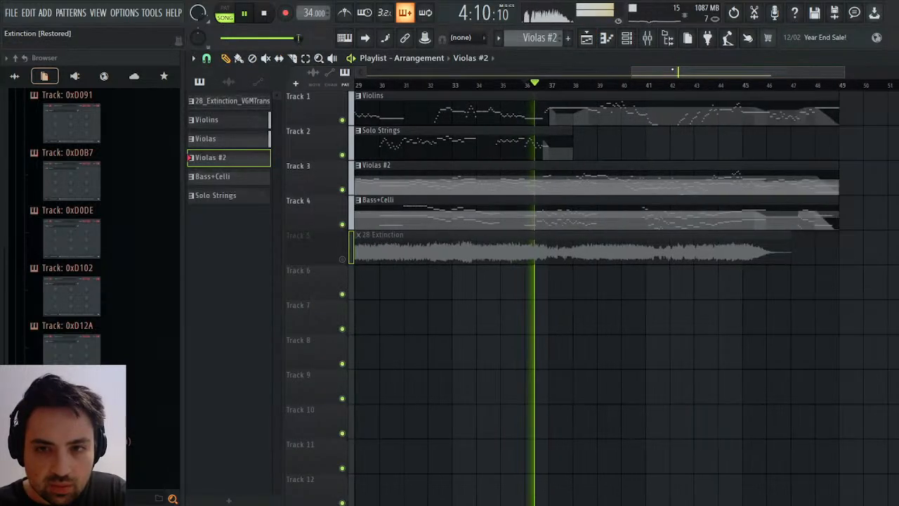
{"action": "left_click_drag", "start_coordinate": [672, 69], "coordinate": [616, 64]}
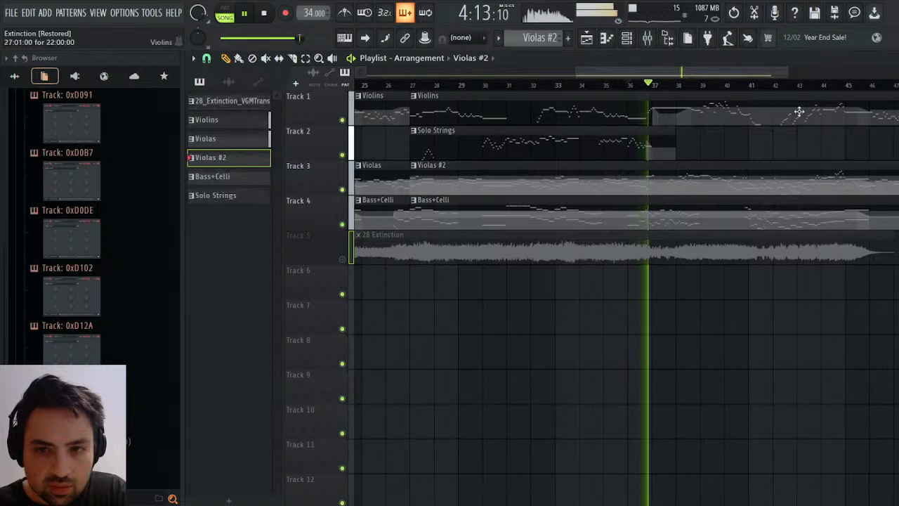
{"action": "key", "text": "space"}
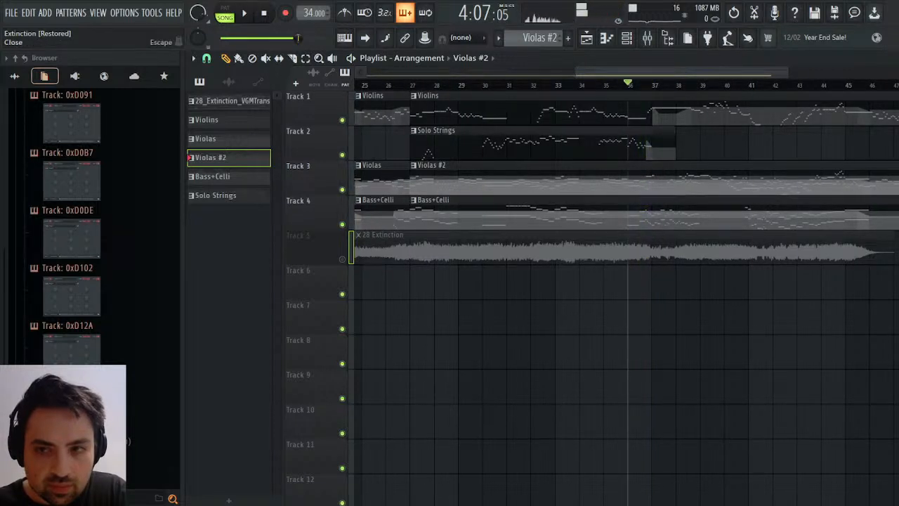
Delete the violas' F#5, F5 and B5 notes in bar 10 and the notes following from bar 11 onward.
{"action": "key", "text": "Escape"}
{"action": "key", "text": "space"}
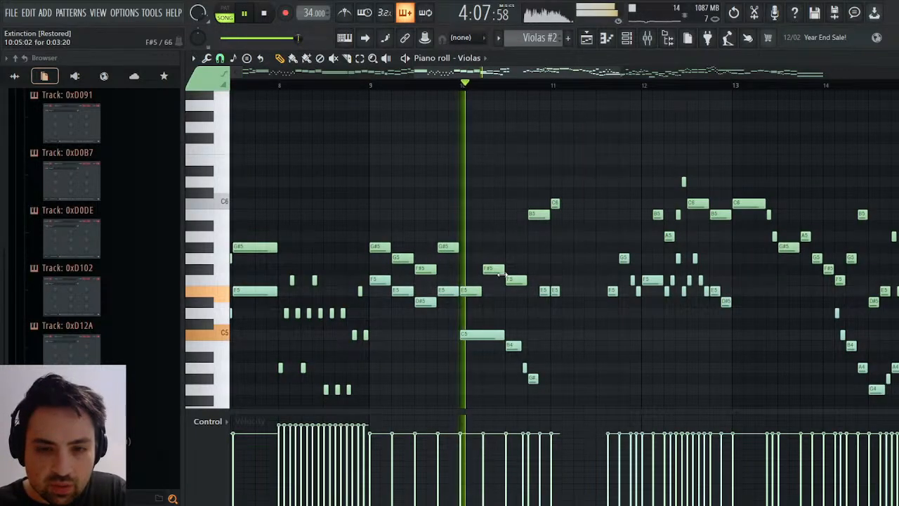
{"action": "right_click", "coordinate": [544, 217]}
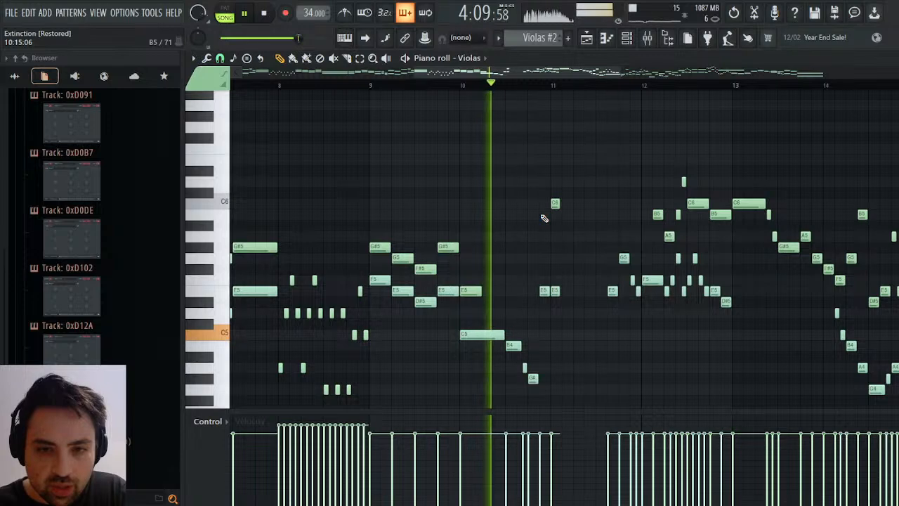
{"action": "left_click_drag", "start_coordinate": [557, 159], "coordinate": [896, 333]}
{"action": "key", "text": "Delete"}
{"action": "left_click_drag", "start_coordinate": [747, 73], "coordinate": [496, 74]}
{"action": "scroll", "coordinate": [544, 218], "scroll_direction": "up", "scroll_amount": 5}
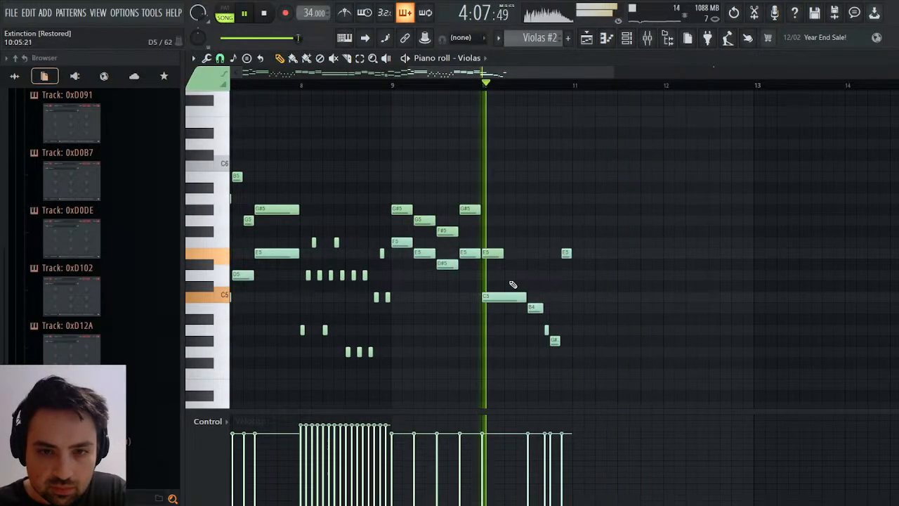
Remove the remaining short violas notes after the C5 in bar 10, including the B4 and the trailing E5.
{"action": "right_click", "coordinate": [533, 310]}
{"action": "right_click", "coordinate": [546, 329]}
{"action": "right_click", "coordinate": [555, 341]}
{"action": "right_click", "coordinate": [566, 253]}
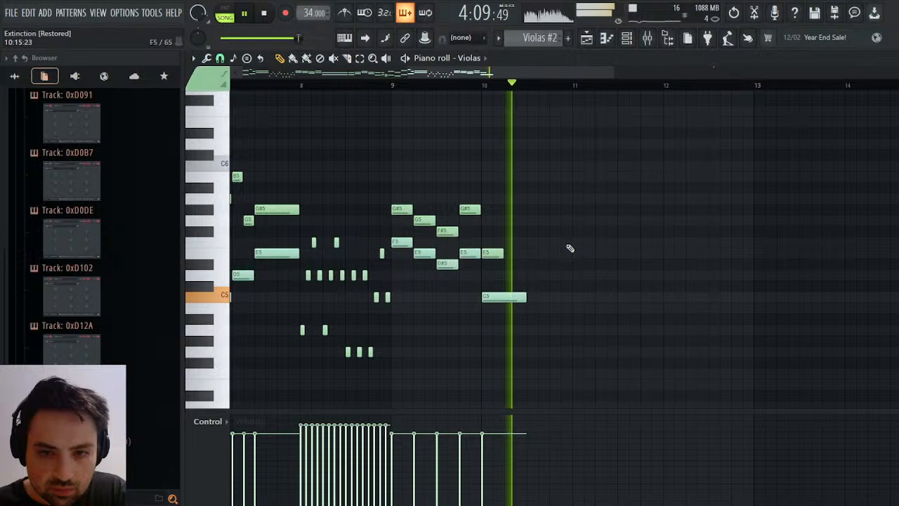
Lengthen the violas' C5 and E5 notes to the end of bar 10, listen to the passage, and stop playback.
{"action": "left_click_drag", "start_coordinate": [525, 298], "coordinate": [572, 298]}
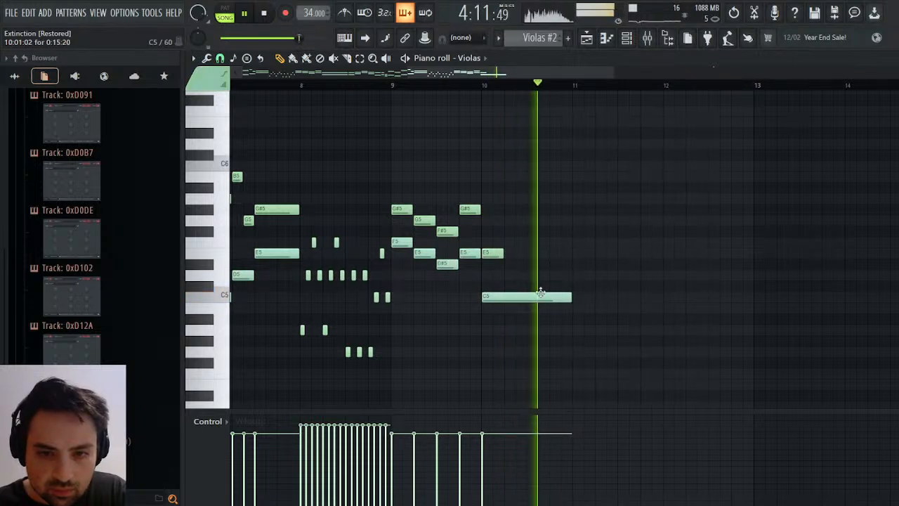
{"action": "left_click_drag", "start_coordinate": [507, 255], "coordinate": [572, 254]}
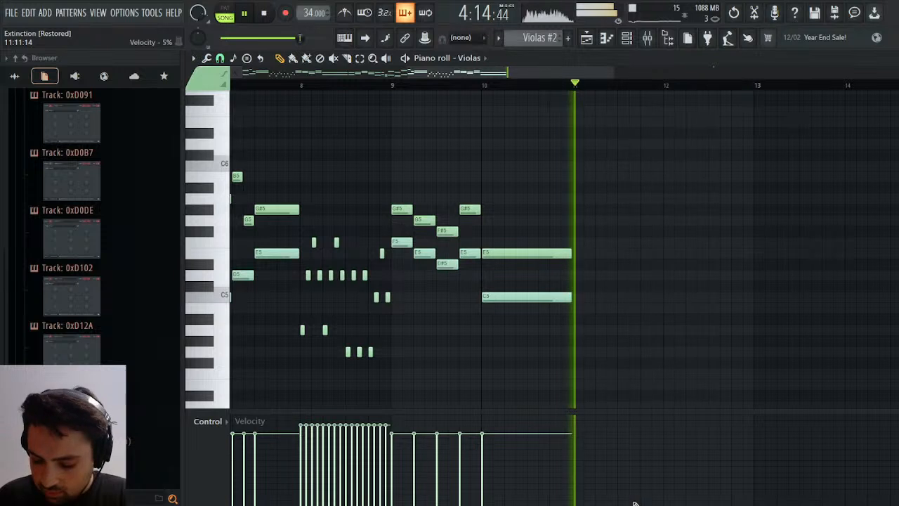
{"action": "key", "text": "space"}
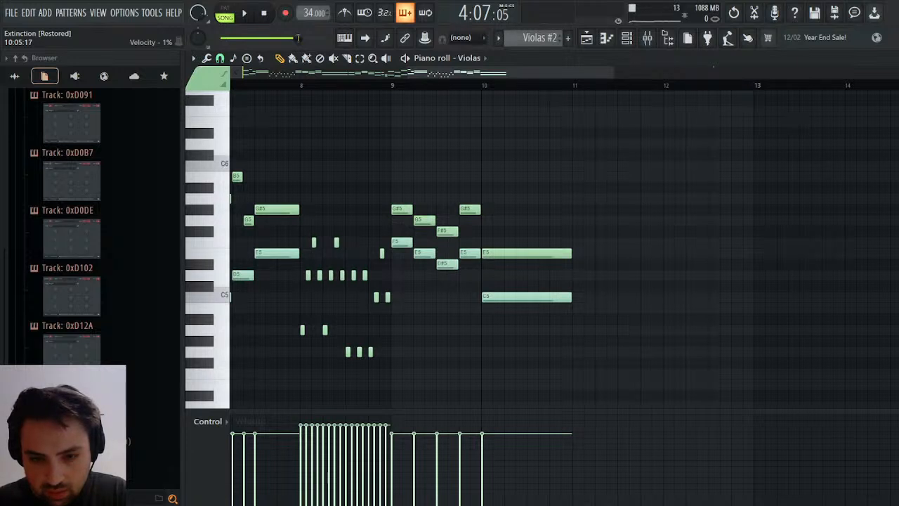
Open the Bass+Celli clip's celli notes and examine the passage around bar 14 during playback.
{"action": "left_click", "coordinate": [587, 39]}
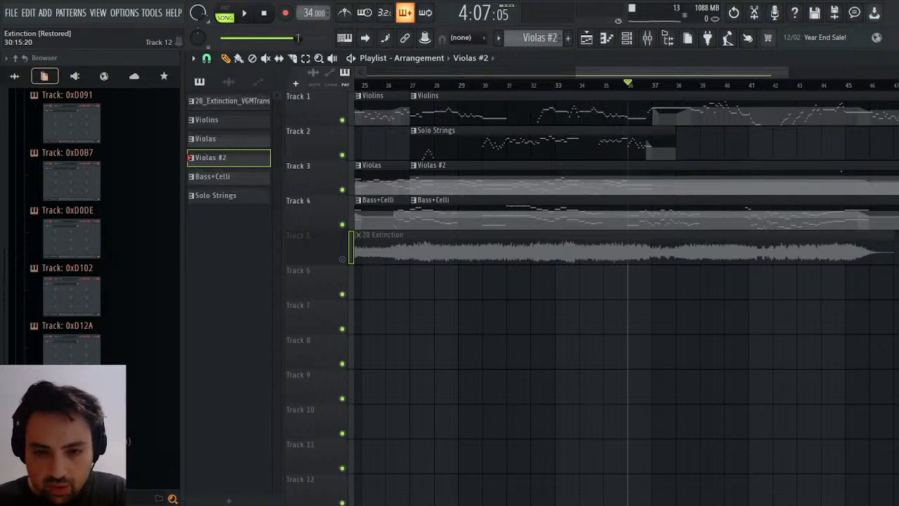
{"action": "double_click", "coordinate": [638, 209]}
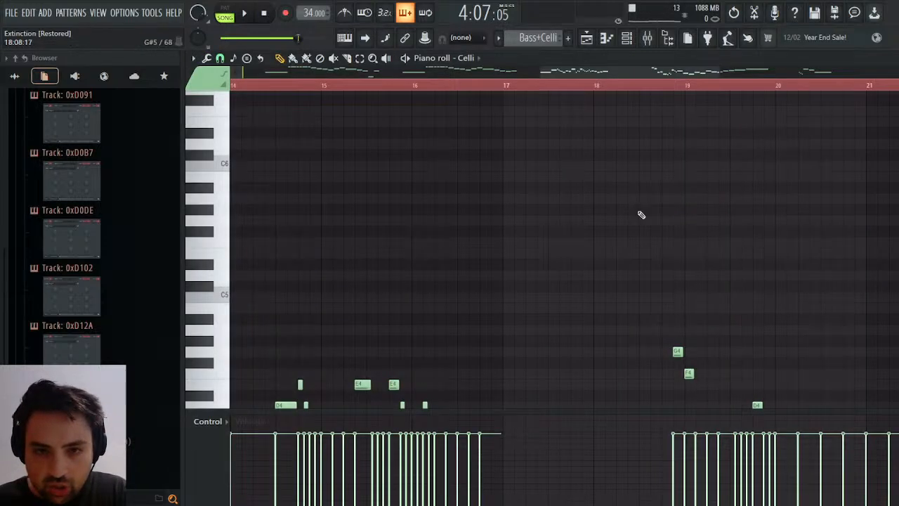
{"action": "scroll", "coordinate": [648, 253], "scroll_direction": "up", "scroll_amount": 5}
{"action": "key", "text": "space"}
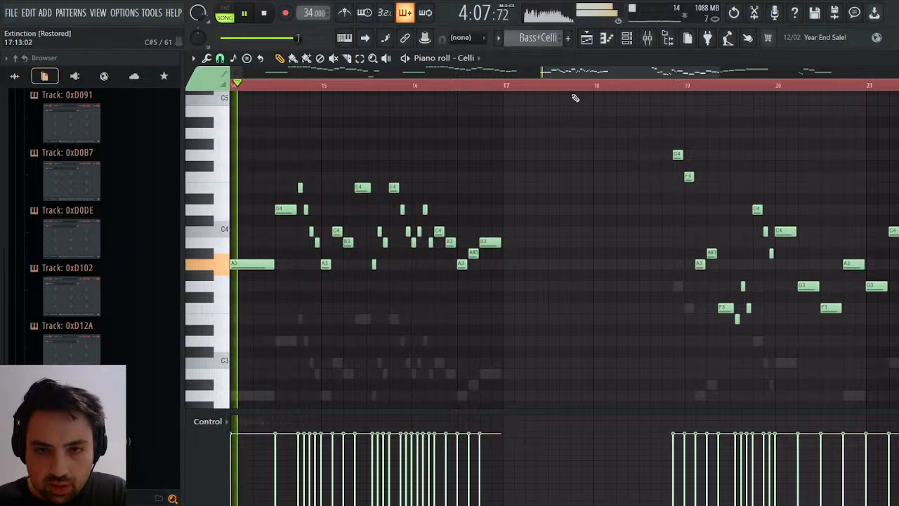
{"action": "left_click_drag", "start_coordinate": [580, 72], "coordinate": [524, 72]}
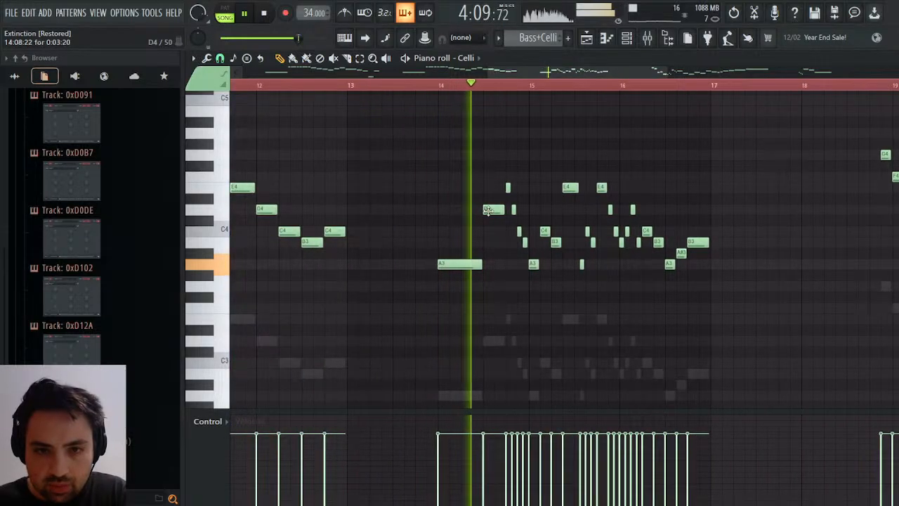
{"action": "key", "text": "space"}
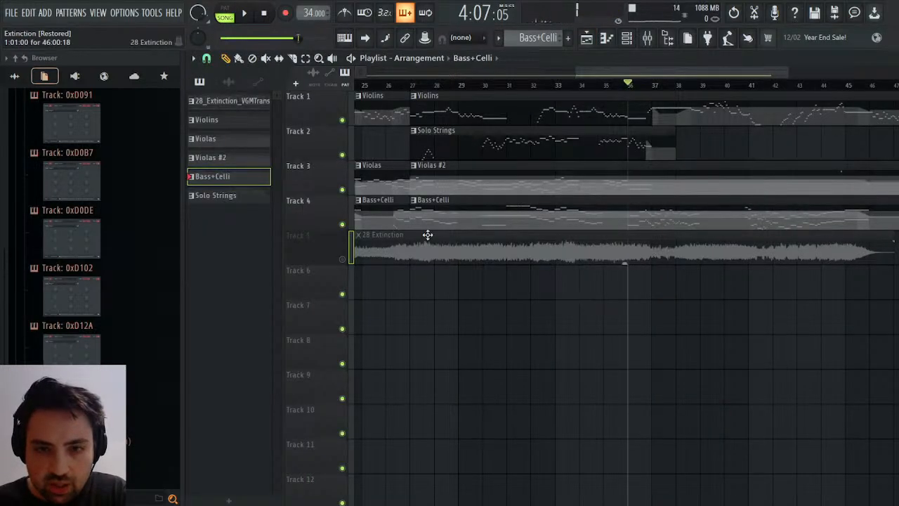
Clone the Bass+Celli clip at bar 27 into its own pattern and bring up all of its celli notes.
{"action": "left_click", "coordinate": [457, 299]}
{"action": "left_click", "coordinate": [655, 205]}
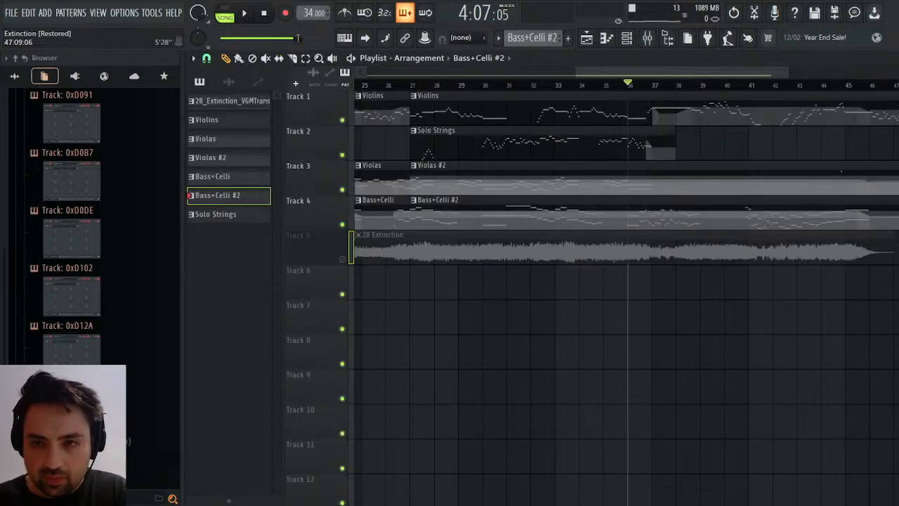
{"action": "left_click", "coordinate": [897, 58]}
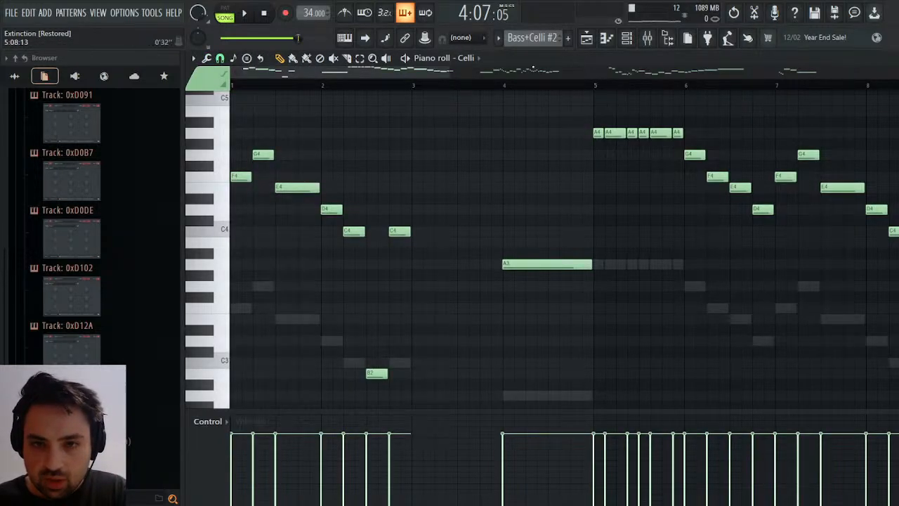
{"action": "left_click_drag", "start_coordinate": [451, 72], "coordinate": [886, 76]}
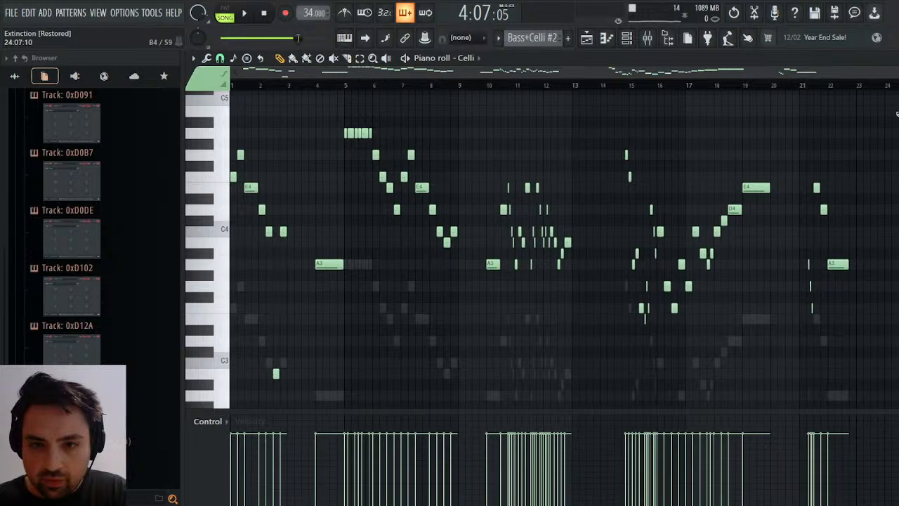
Delete all celli notes after the A3 in bar 10 and lengthen that A3 to the bar's end, checking against playback.
{"action": "key", "text": "space"}
{"action": "left_click_drag", "start_coordinate": [849, 118], "coordinate": [507, 380]}
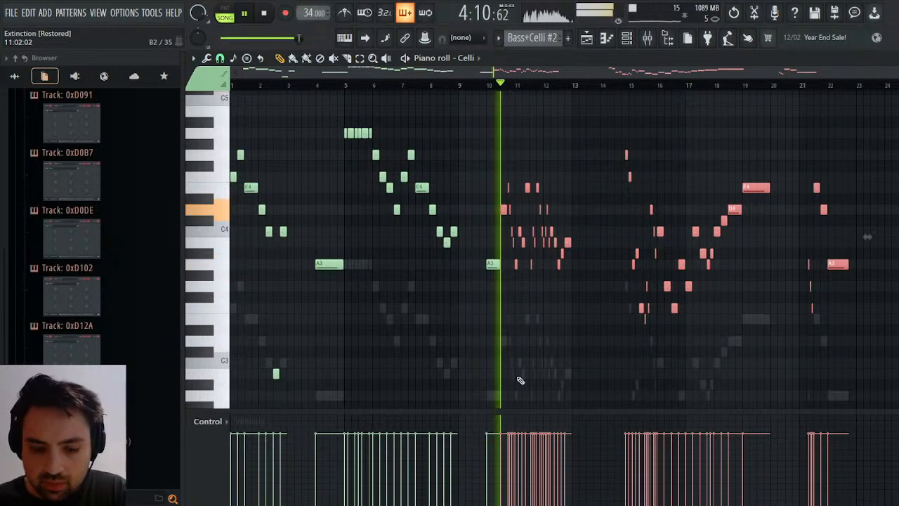
{"action": "key", "text": "Delete"}
{"action": "left_click_drag", "start_coordinate": [500, 264], "coordinate": [513, 265]}
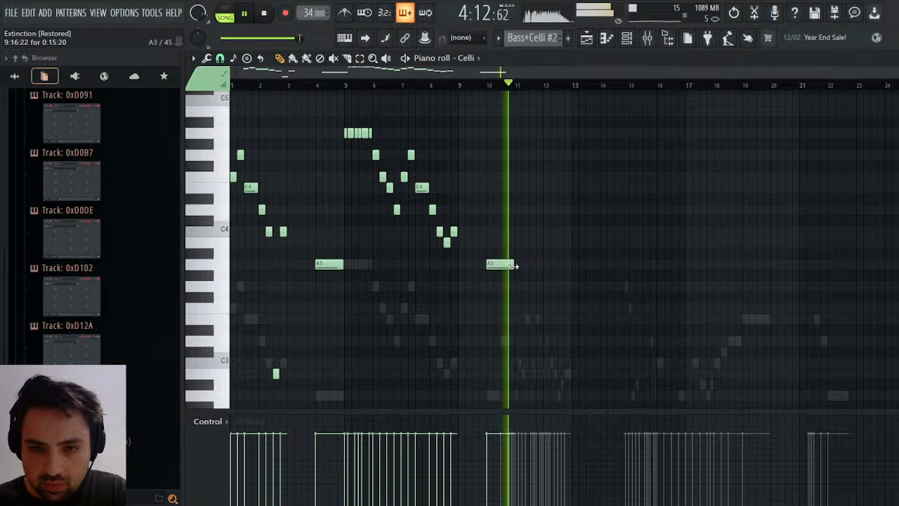
{"action": "key", "text": "space"}
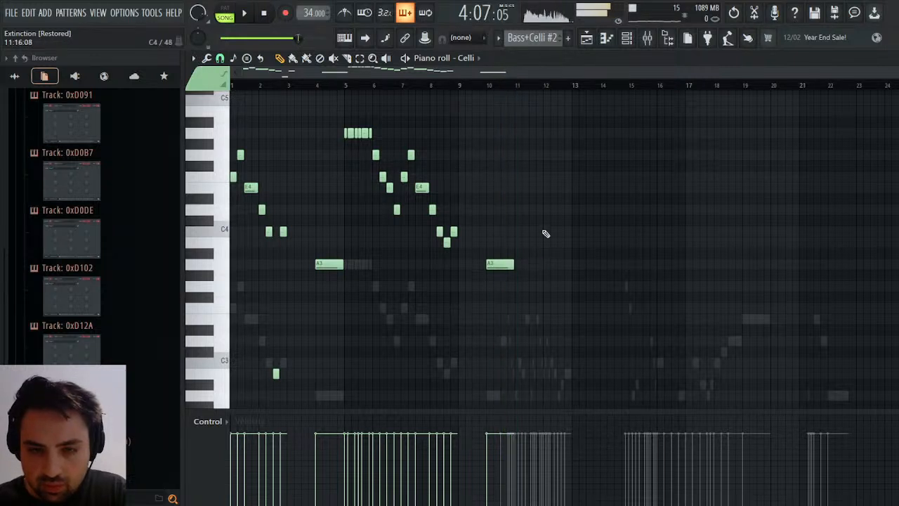
Delete all basses notes after the A2 in bar 10 and lengthen that A2 to the end of the bar.
{"action": "left_click", "coordinate": [489, 231]}
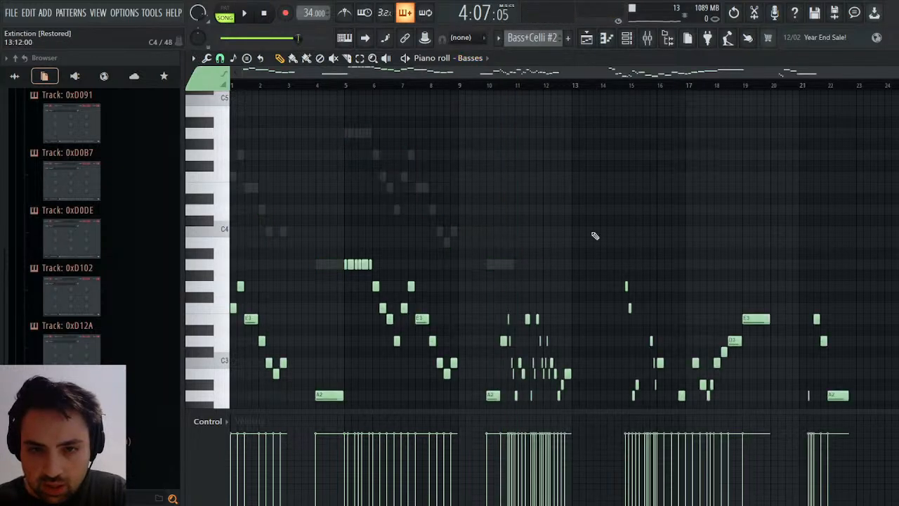
{"action": "left_click_drag", "start_coordinate": [893, 194], "coordinate": [504, 344]}
{"action": "key", "text": "Delete"}
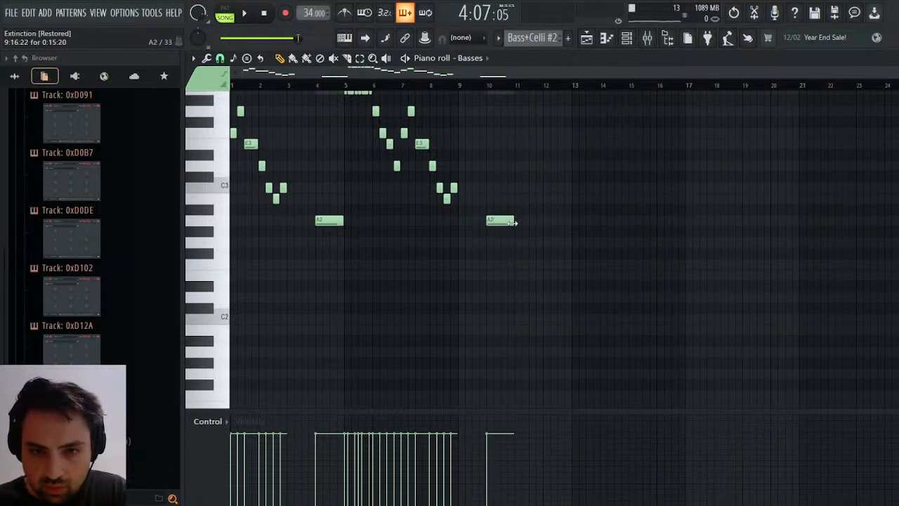
Audition the edited violas, celli and basses from bar 36 in the Playlist, then stop playback.
{"action": "key", "text": "space"}
{"action": "left_click", "coordinate": [586, 38]}
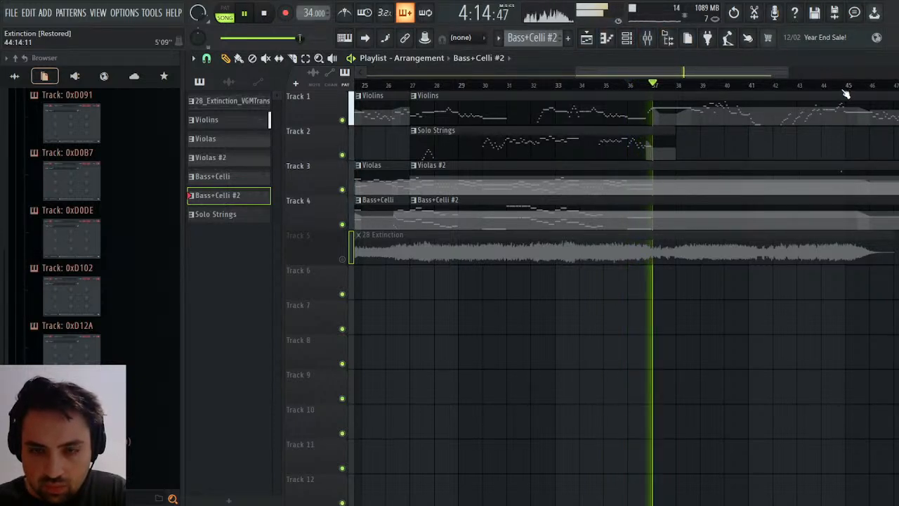
{"action": "key", "text": "space"}
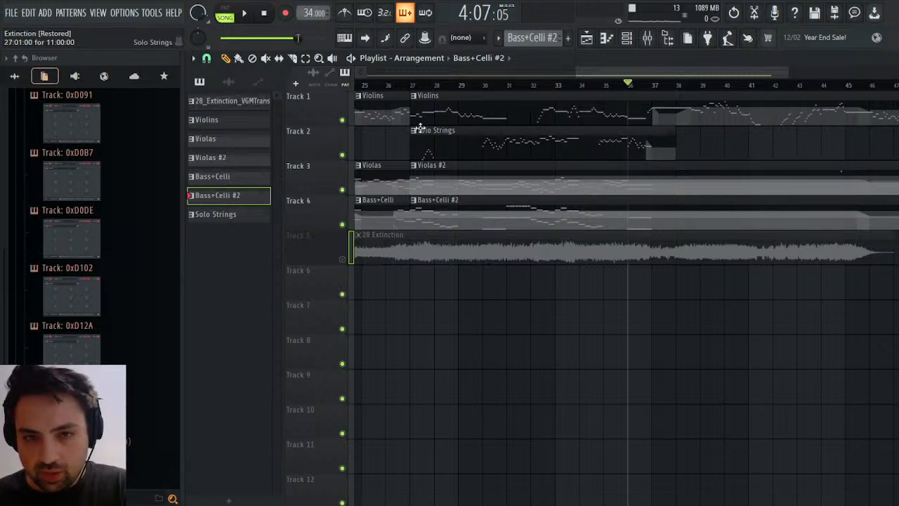
Clone the Solo Strings clip into its own pattern and bring up the Solo Violin notes around bar 10, checking them against playback.
{"action": "double_click", "coordinate": [462, 225]}
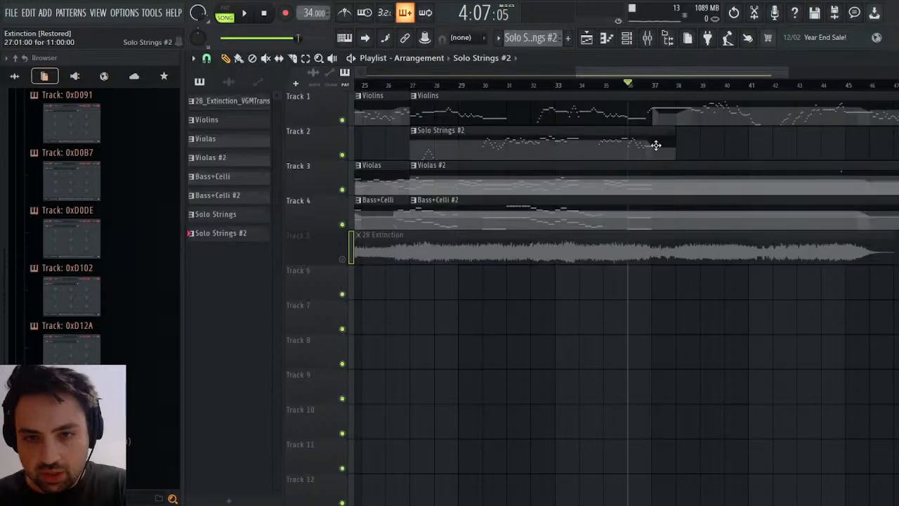
{"action": "double_click", "coordinate": [658, 146]}
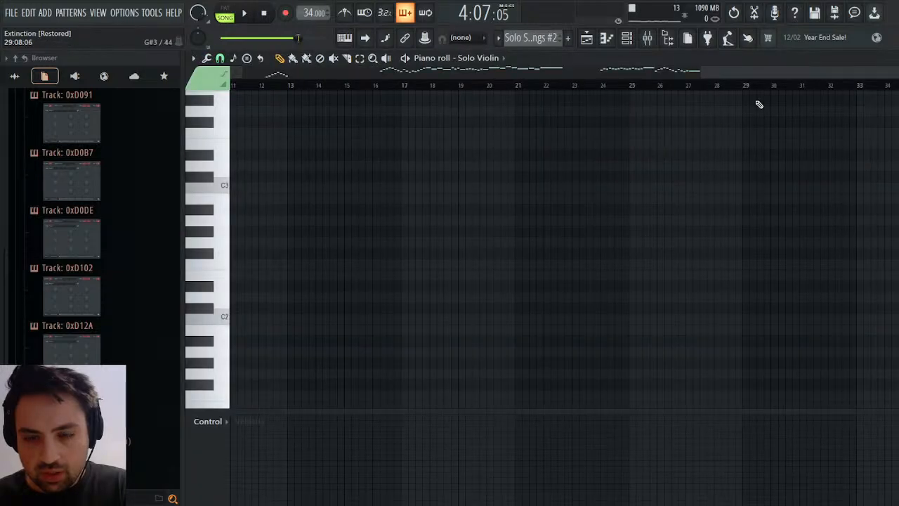
{"action": "key", "text": "space"}
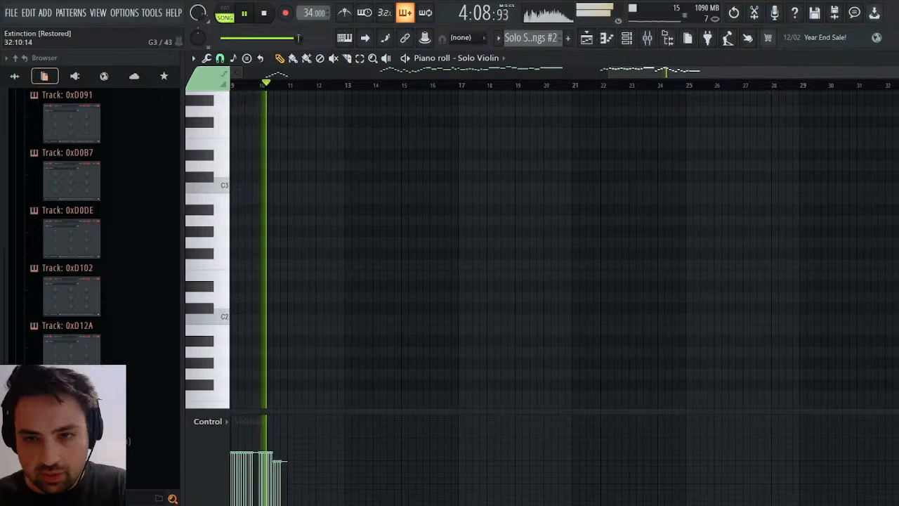
{"action": "left_click_drag", "start_coordinate": [898, 72], "coordinate": [735, 72]}
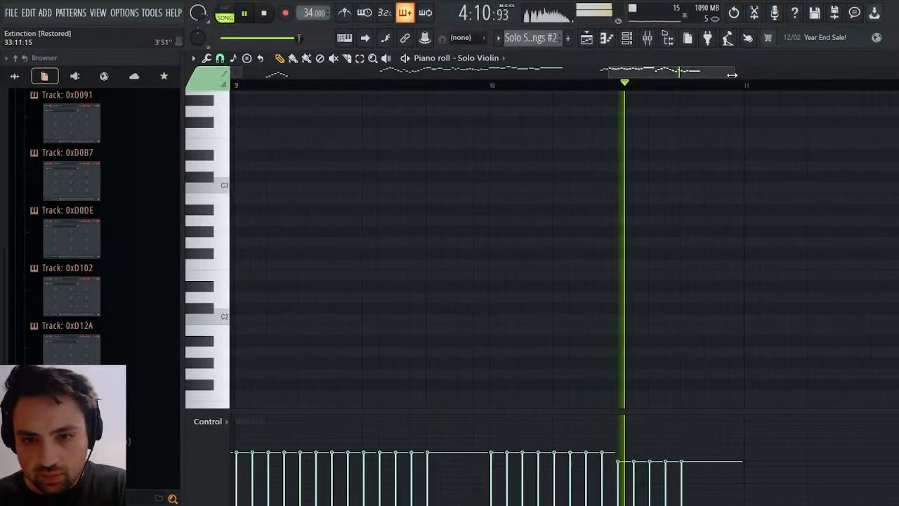
{"action": "scroll", "coordinate": [803, 241], "scroll_direction": "down", "scroll_amount": 2}
{"action": "scroll", "coordinate": [803, 241], "scroll_direction": "up", "scroll_amount": 10}
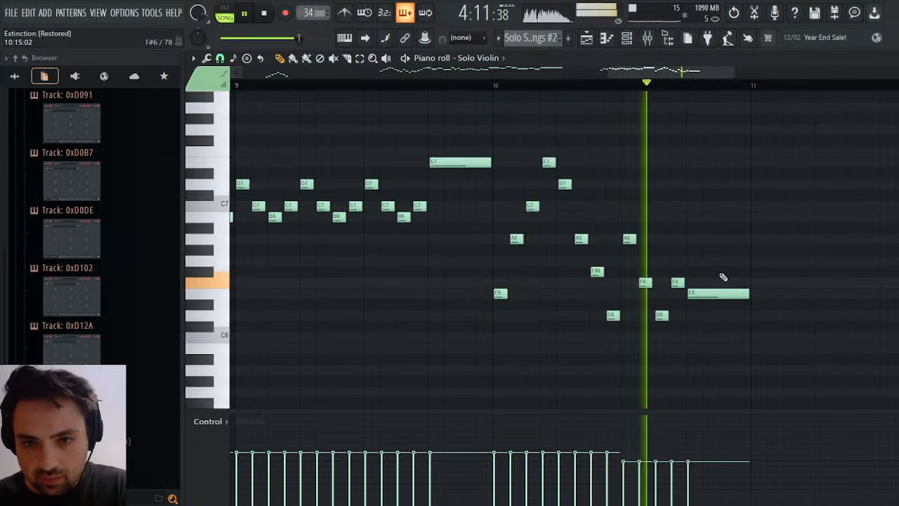
{"action": "key", "text": "space"}
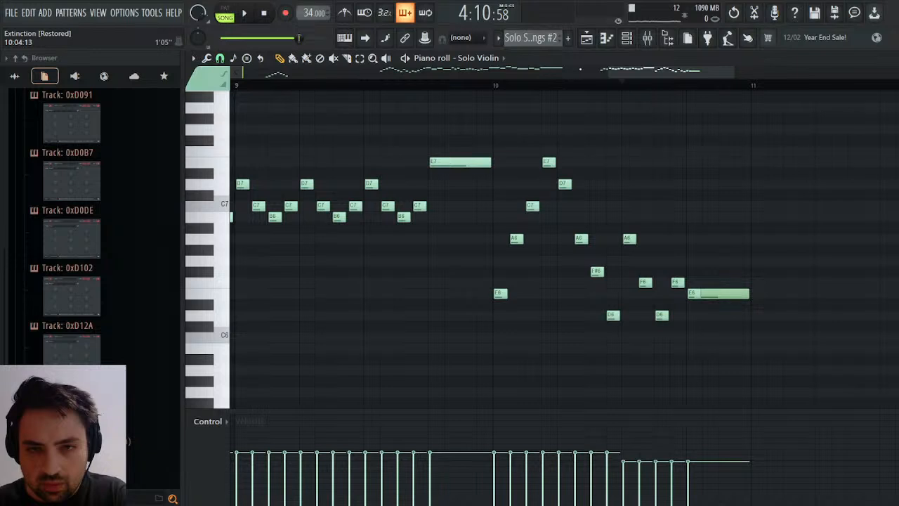
Shorten the long Solo Violin E6 at the end of bar 10 to 0:00:20, matching the short notes before it.
{"action": "left_click_drag", "start_coordinate": [602, 71], "coordinate": [685, 71]}
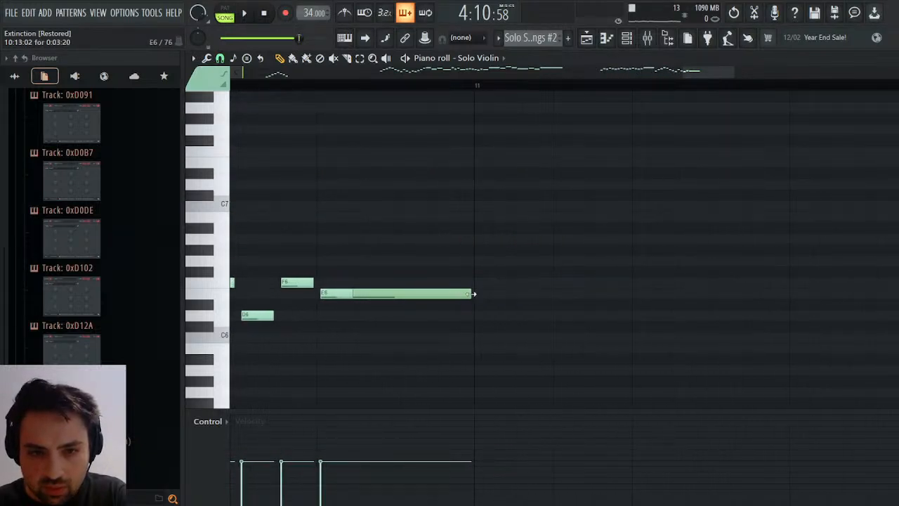
{"action": "left_click_drag", "start_coordinate": [472, 293], "coordinate": [352, 297]}
{"action": "left_click_drag", "start_coordinate": [322, 267], "coordinate": [344, 305]}
{"action": "left_click", "coordinate": [355, 303]}
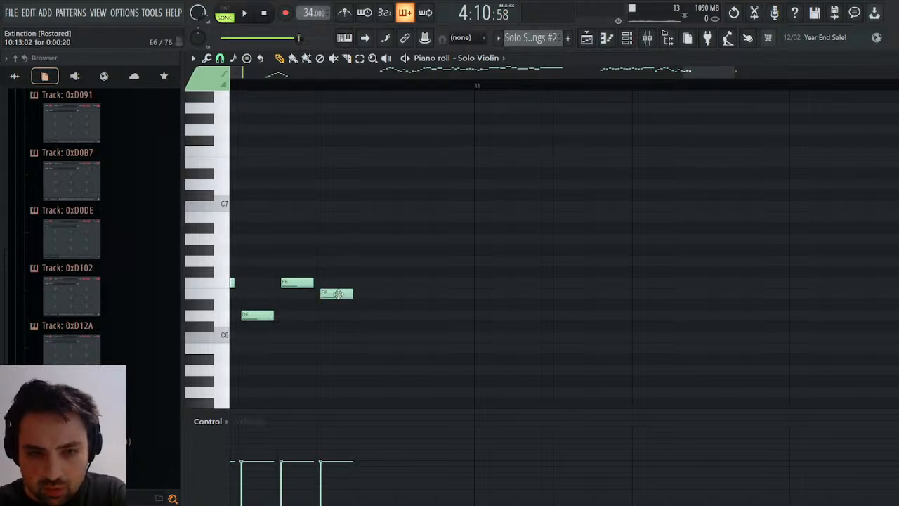
Extend the Solo Violin run at the end of bar 10 with short rising notes A6, C7 and E7.
{"action": "left_click_drag", "start_coordinate": [719, 73], "coordinate": [734, 72]}
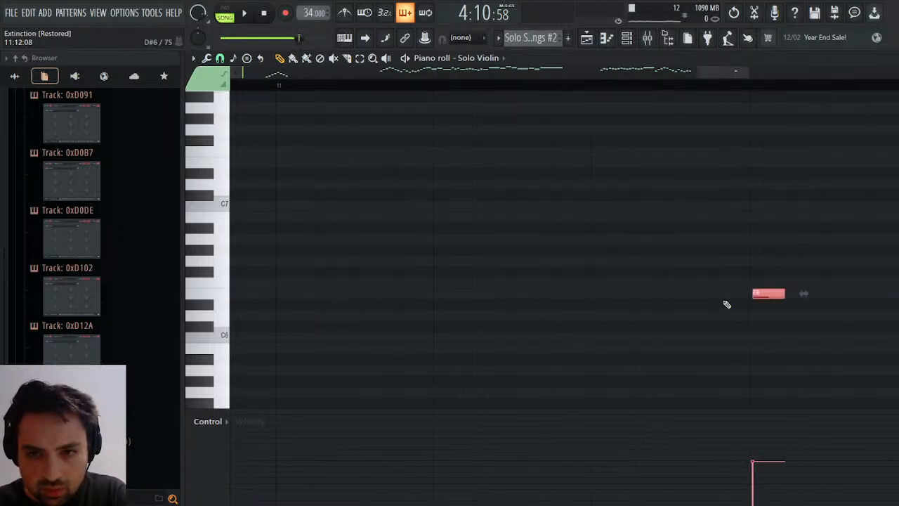
{"action": "left_click_drag", "start_coordinate": [759, 294], "coordinate": [790, 238]}
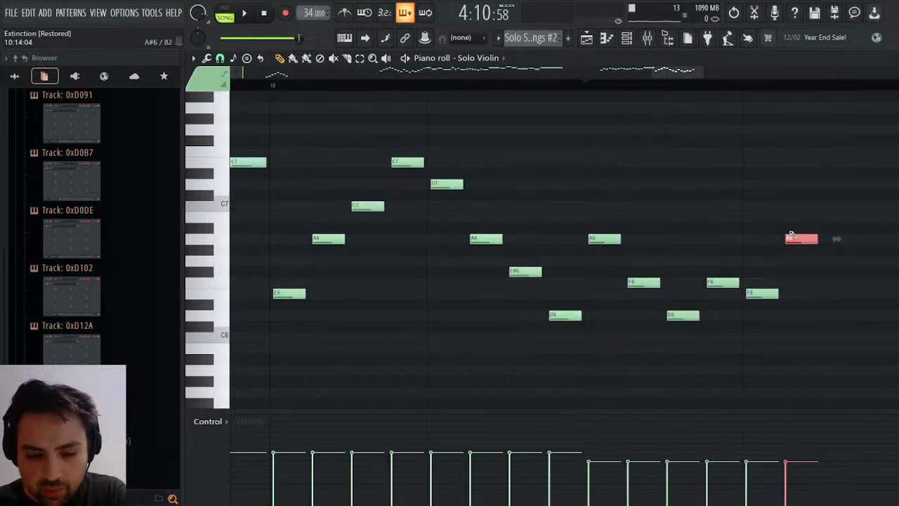
{"action": "key", "text": "ctrl+v"}
{"action": "left_click", "coordinate": [590, 283]}
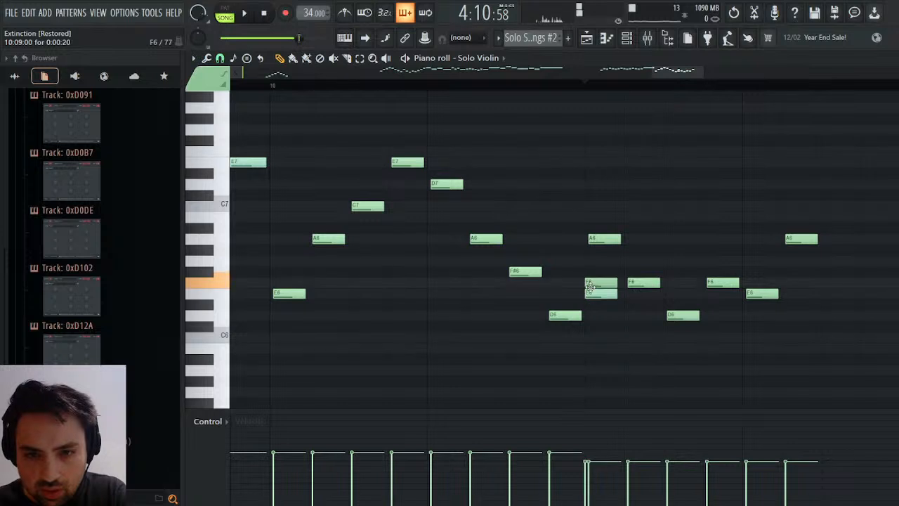
{"action": "left_click_drag", "start_coordinate": [591, 284], "coordinate": [841, 211]}
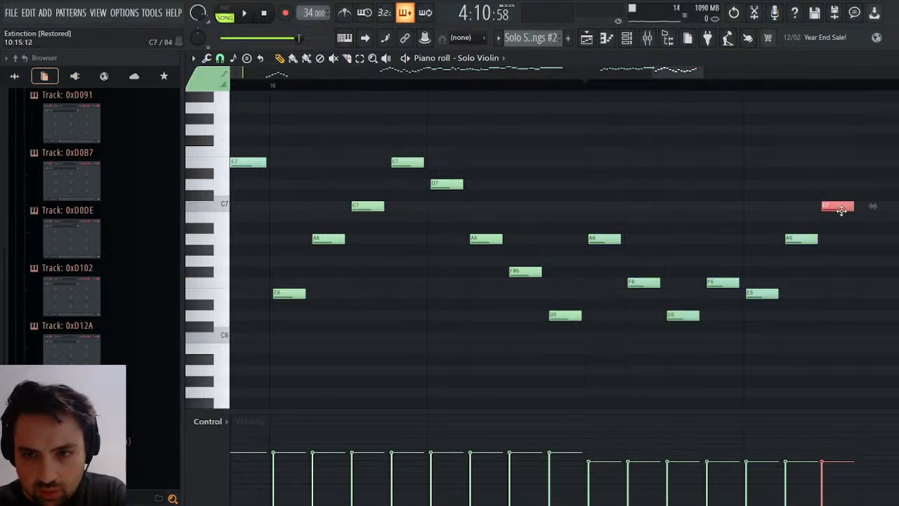
{"action": "key", "text": "ctrl+v"}
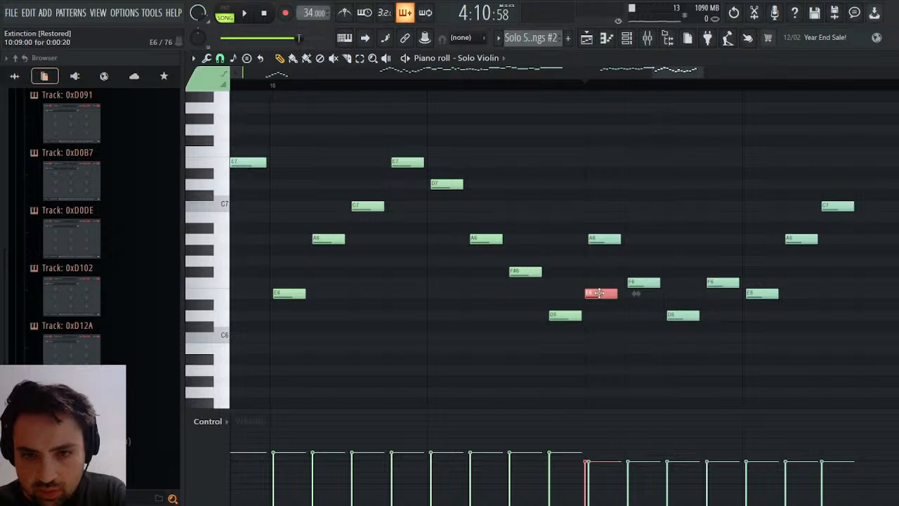
{"action": "left_click_drag", "start_coordinate": [597, 294], "coordinate": [862, 166]}
Audition the new Solo Violin ending in the piano roll and again in the Playlist from just before bar 37.
{"action": "key", "text": "space"}
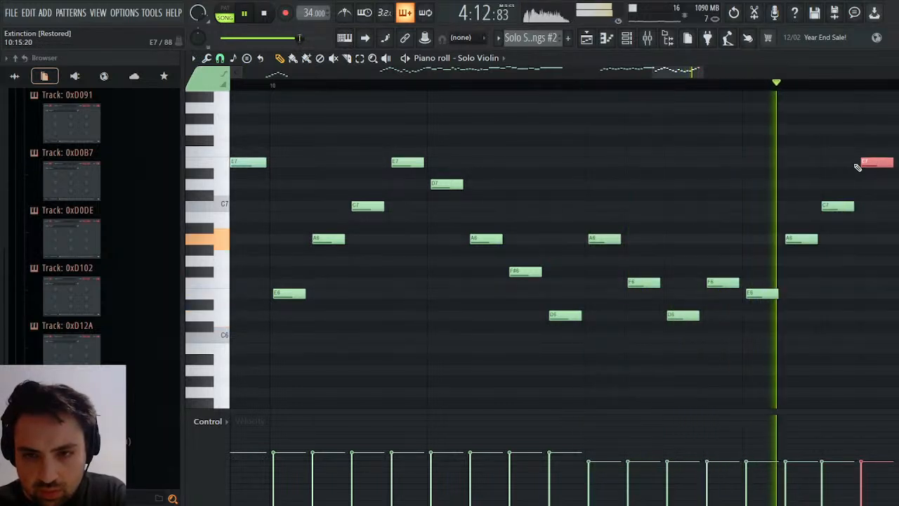
{"action": "key", "text": "space"}
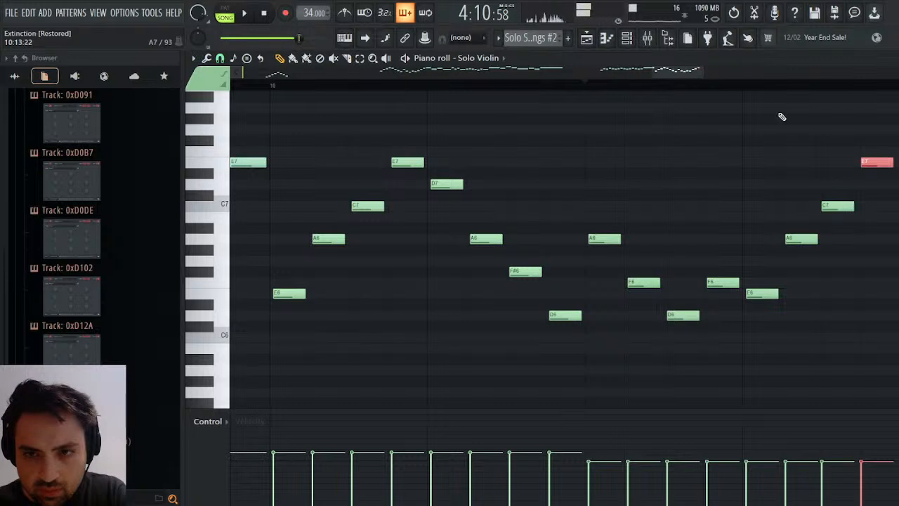
{"action": "left_click", "coordinate": [745, 87]}
{"action": "key", "text": "space"}
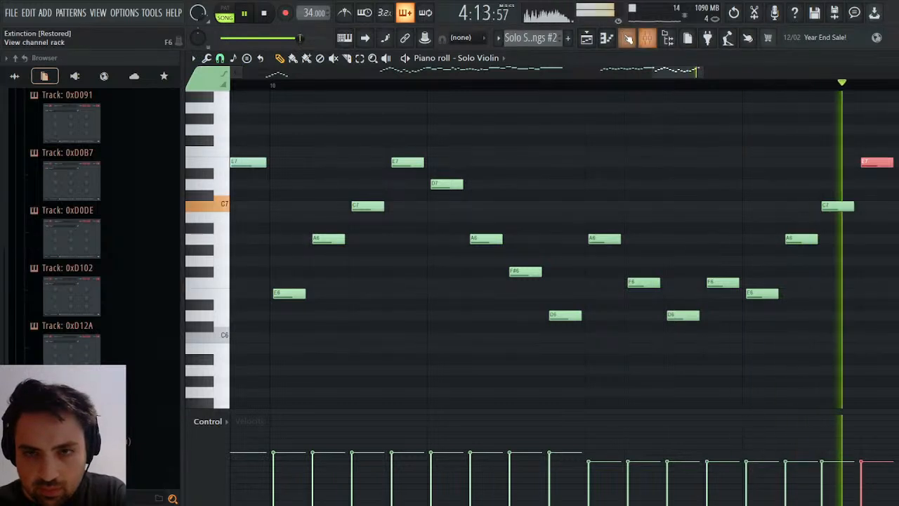
{"action": "key", "text": "space"}
{"action": "left_click", "coordinate": [586, 38]}
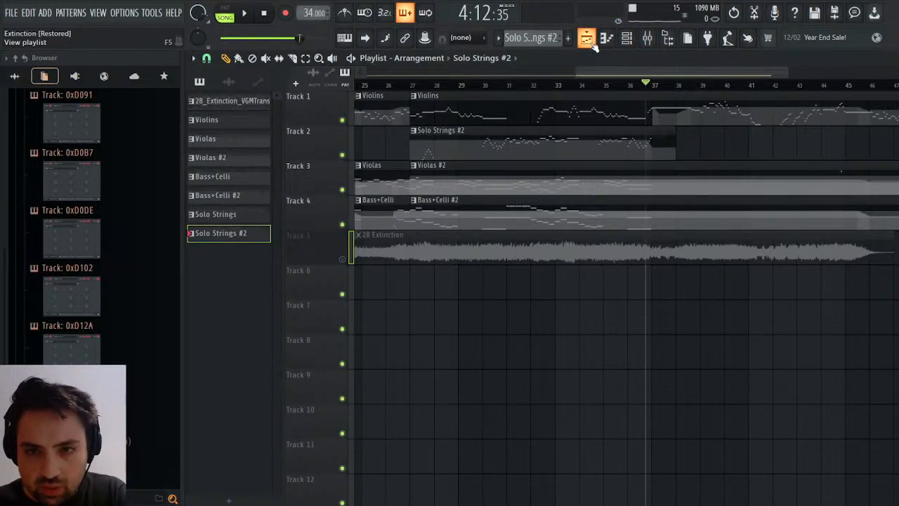
{"action": "key", "text": "space"}
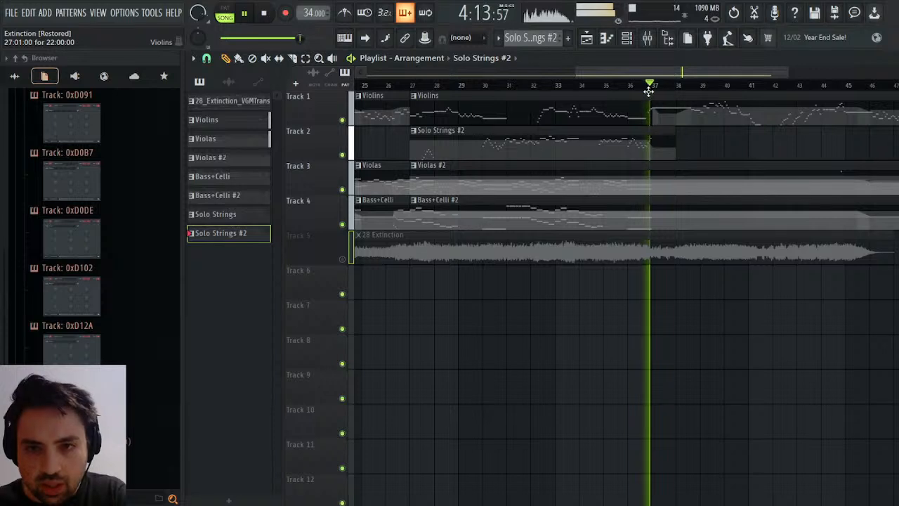
{"action": "key", "text": "space"}
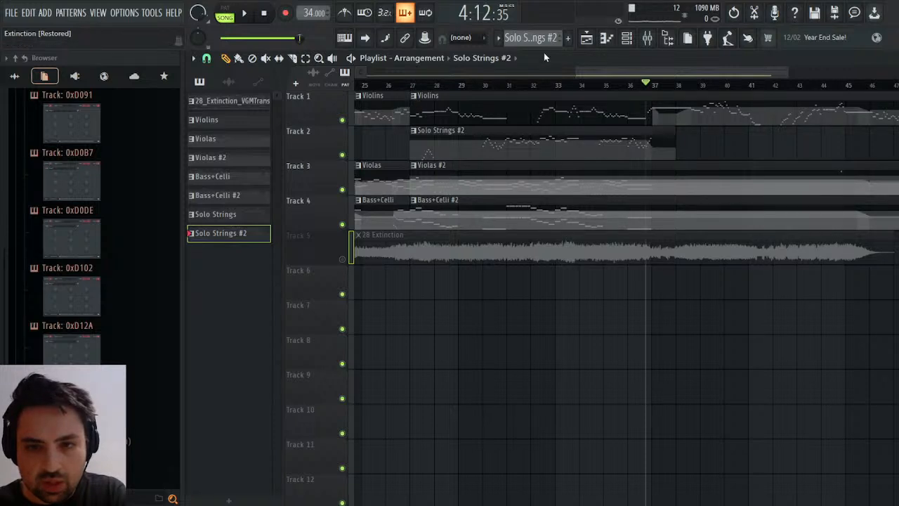
Trim the end of the Violins clip to a length of 9:13:00, just before bar 37, and audition the result.
{"action": "left_click_drag", "start_coordinate": [606, 71], "coordinate": [689, 70]}
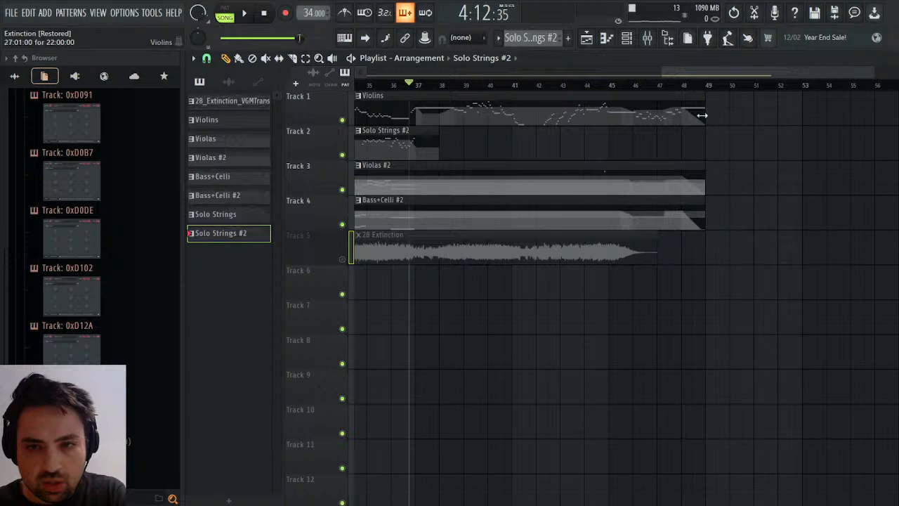
{"action": "left_click_drag", "start_coordinate": [706, 118], "coordinate": [408, 130]}
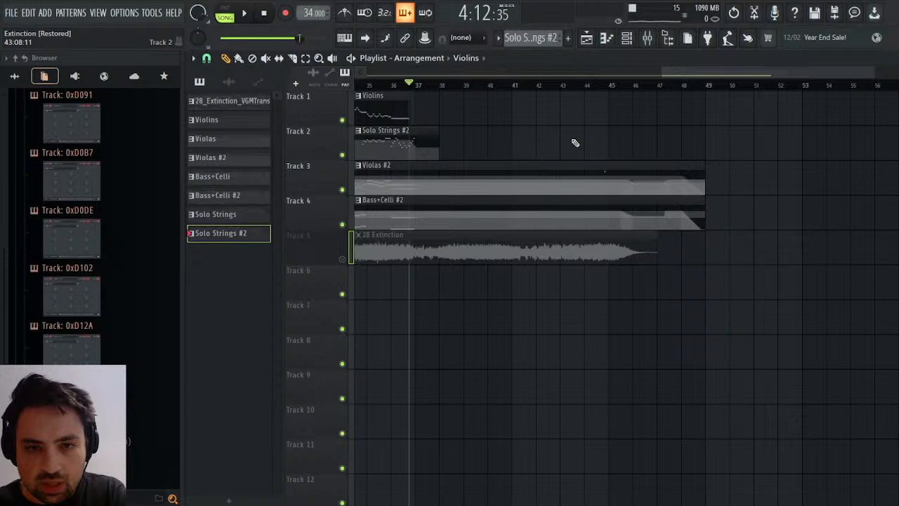
{"action": "key", "text": "space"}
{"action": "key", "text": "space"}
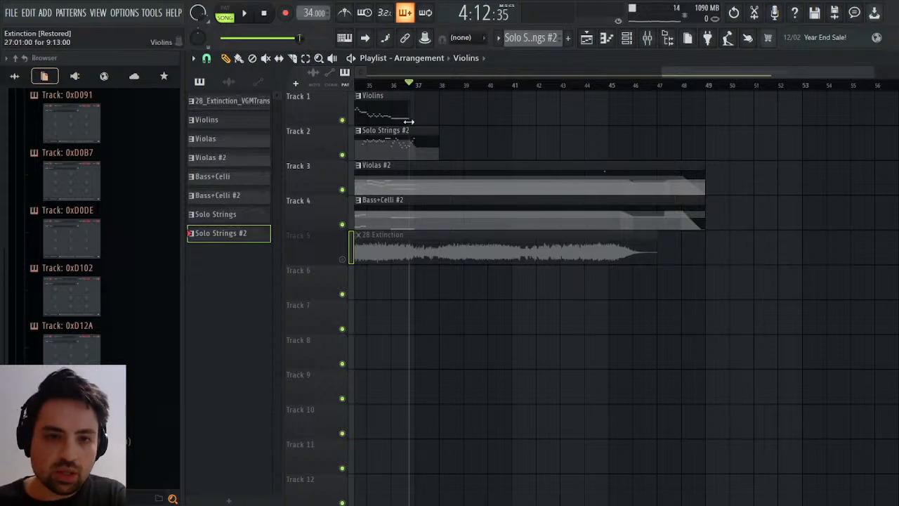
Open the tempo events of the Solo Strings #2 pattern and play from bar 10 with bars 10 to 12 in view.
{"action": "left_click", "coordinate": [408, 150]}
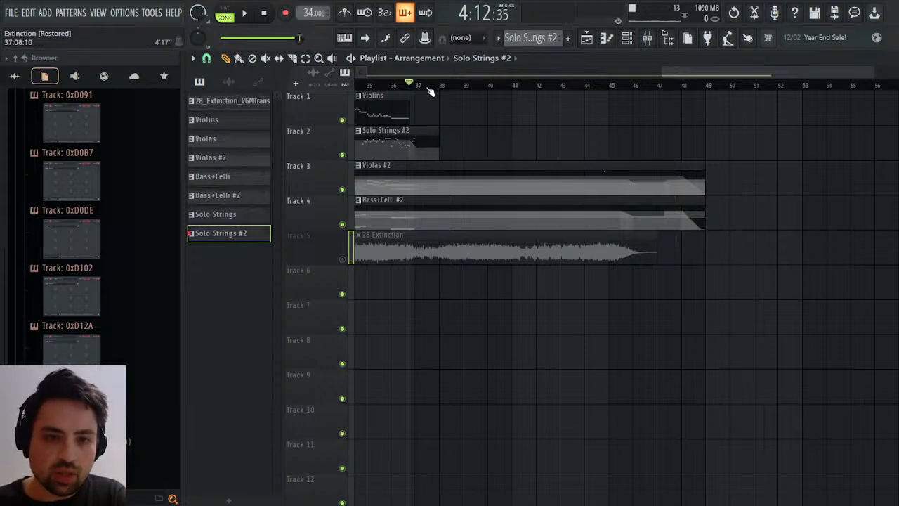
{"action": "left_click", "coordinate": [330, 18]}
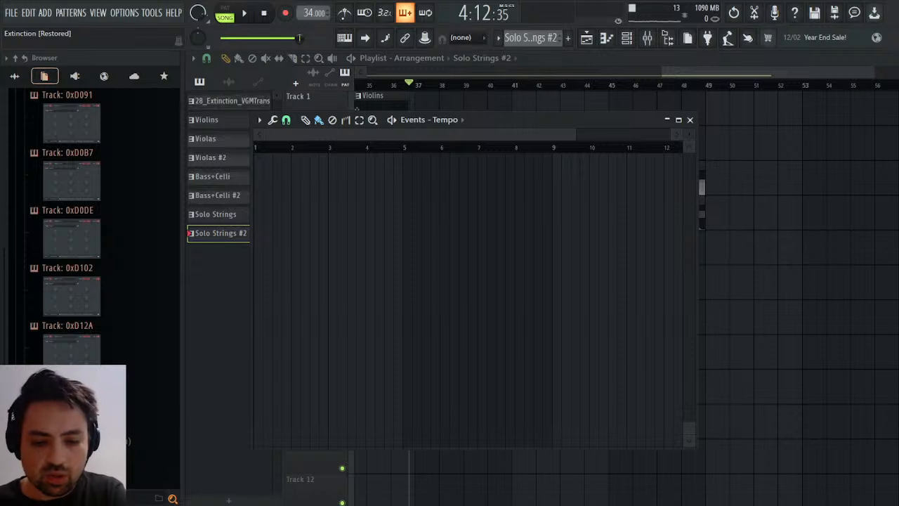
{"action": "key", "text": "space"}
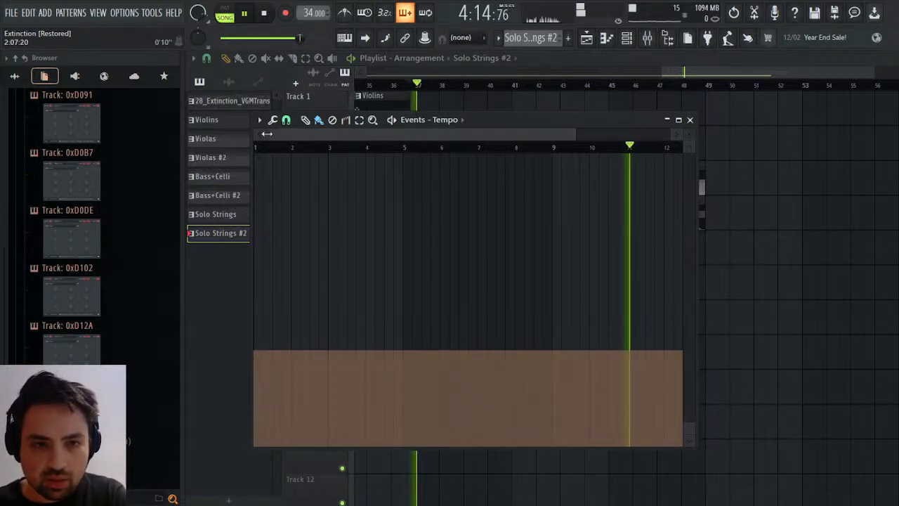
{"action": "left_click_drag", "start_coordinate": [266, 134], "coordinate": [500, 138]}
{"action": "left_click", "coordinate": [307, 149]}
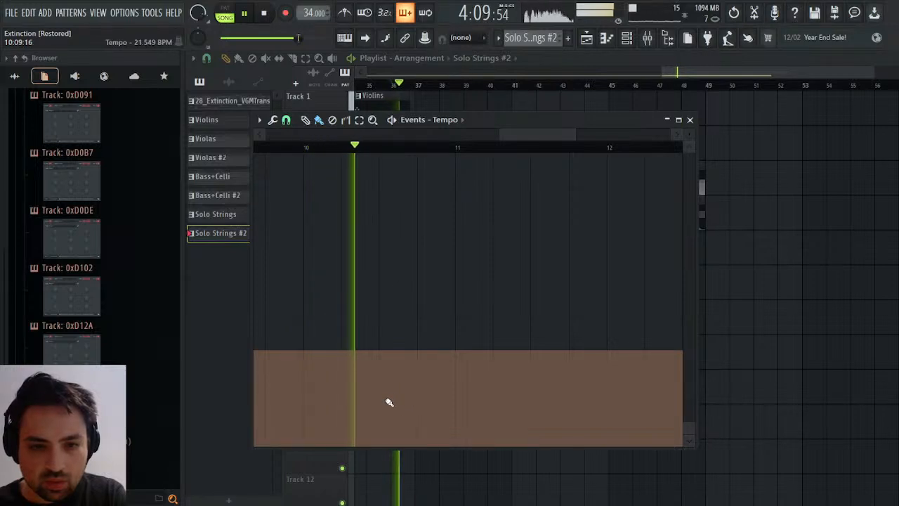
{"action": "left_click_drag", "start_coordinate": [382, 406], "coordinate": [379, 415]}
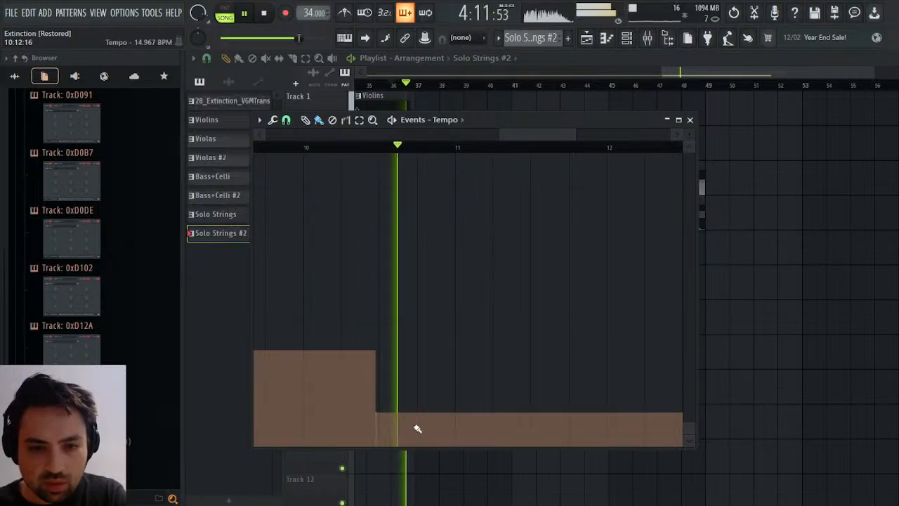
{"action": "key", "text": "space"}
{"action": "key", "text": "space"}
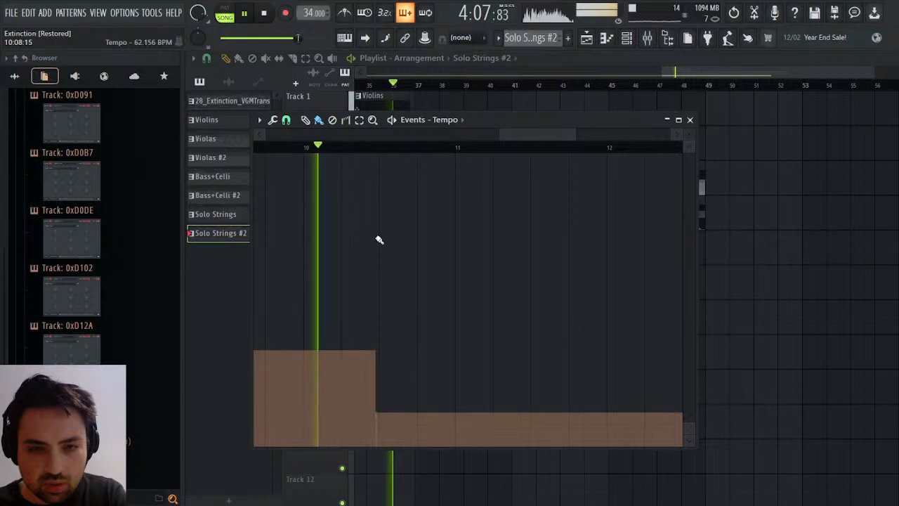
Lower the tempo from the middle of bar 10 to about 29.9 BPM, judging the amount by playback.
{"action": "key", "text": "space"}
{"action": "left_click", "coordinate": [735, 12]}
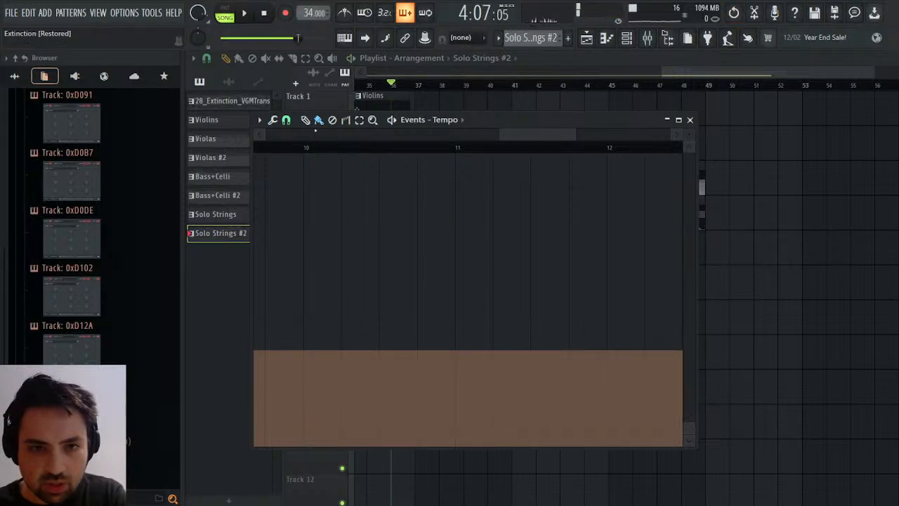
{"action": "left_click", "coordinate": [382, 432]}
{"action": "key", "text": "space"}
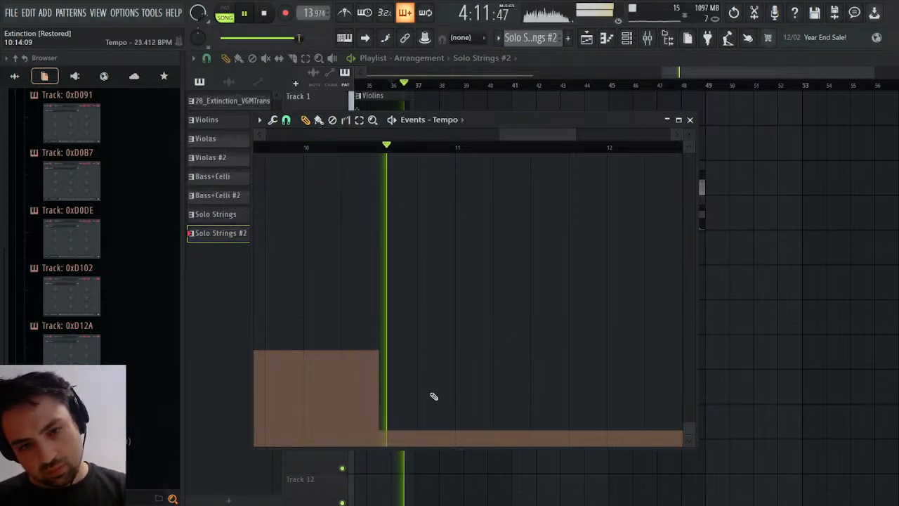
{"action": "key", "text": "space"}
{"action": "key", "text": "space"}
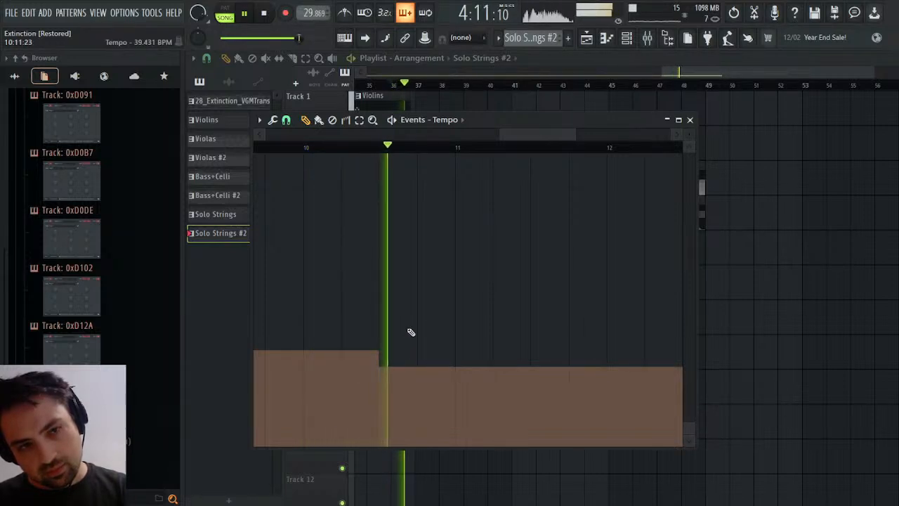
Raise the mid-bar 10 tempo slightly, add a further drop to about 28.6 BPM for the bar's last quarter, and audition from bar 10.
{"action": "left_click", "coordinate": [420, 382]}
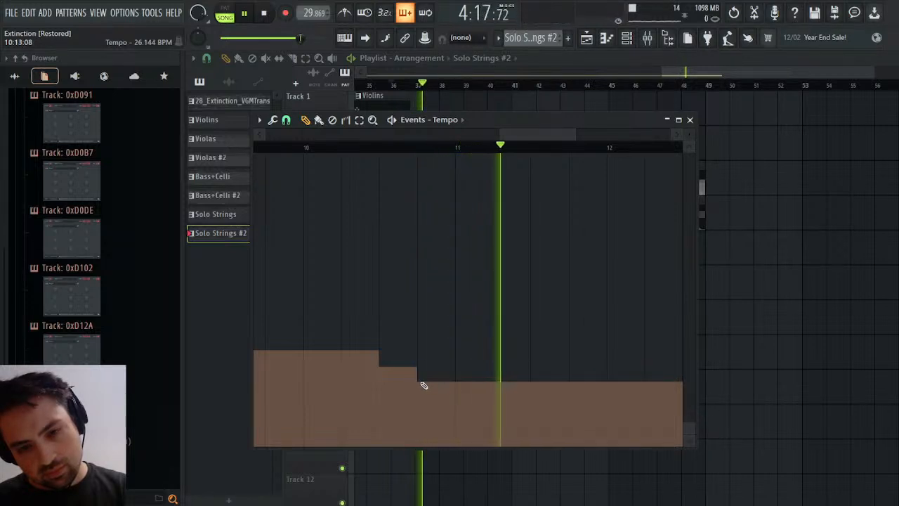
{"action": "left_click", "coordinate": [389, 362]}
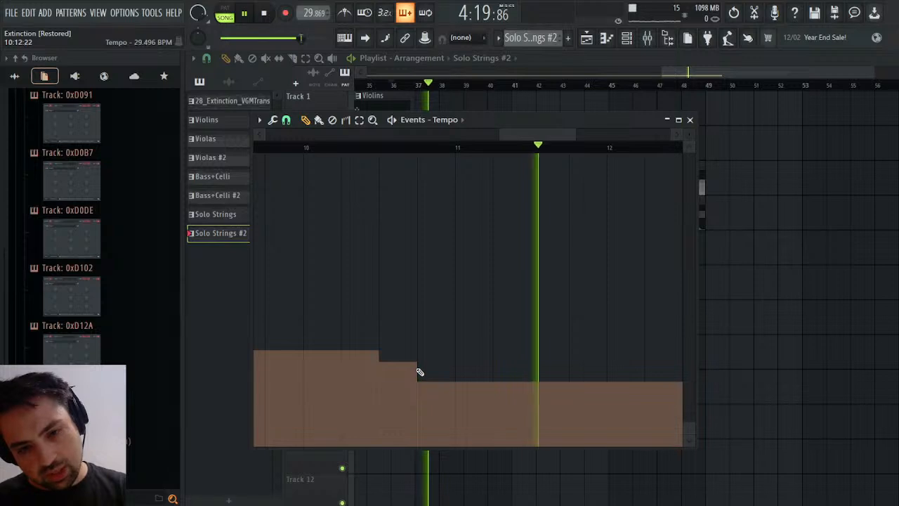
{"action": "left_click", "coordinate": [421, 373]}
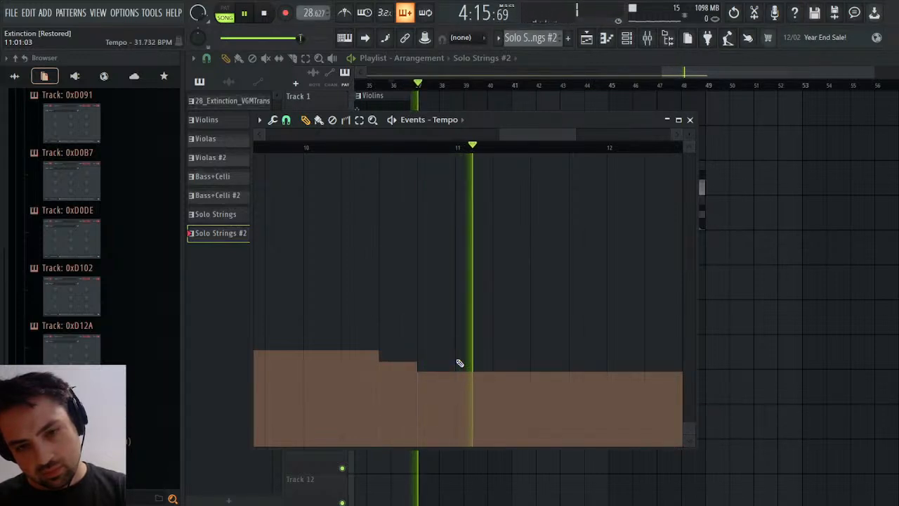
{"action": "key", "text": "space"}
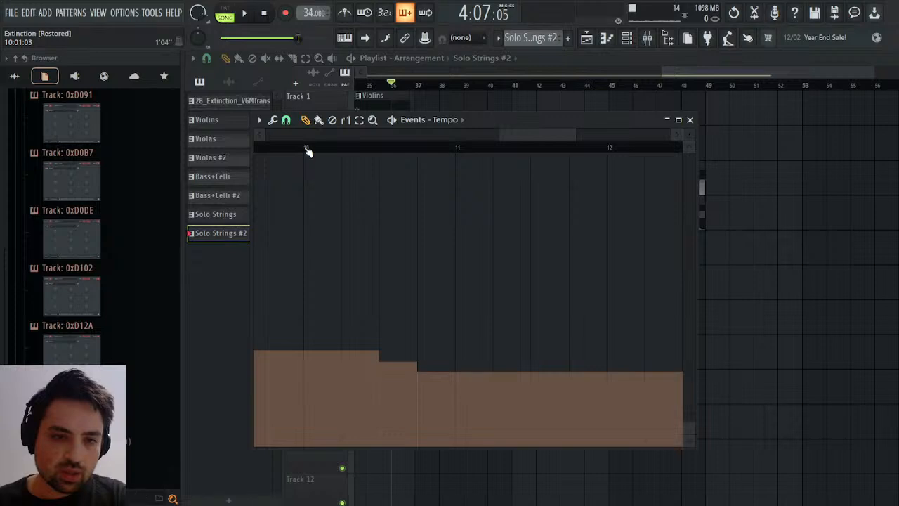
{"action": "key", "text": "space"}
{"action": "key", "text": "space"}
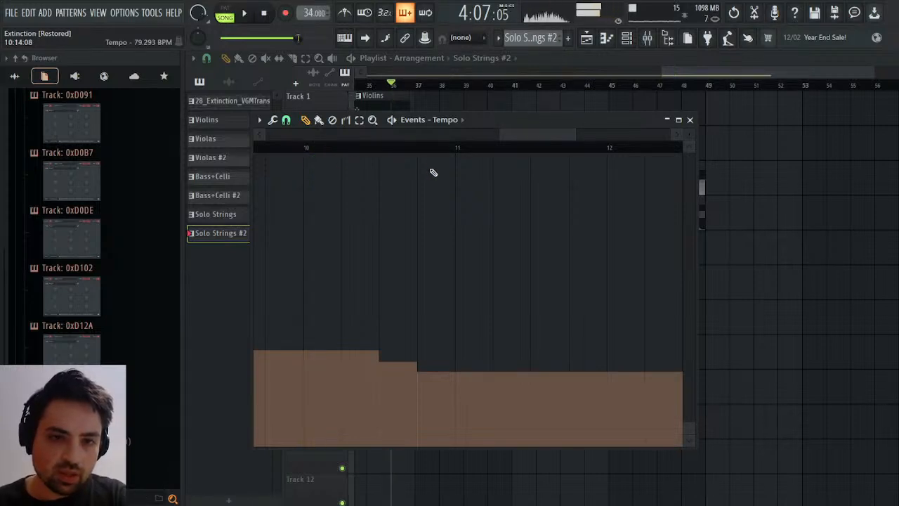
Return the tempo to 34 BPM from the start of bar 11 in Solo Strings #2 and play the transition in the arrangement.
{"action": "left_click_drag", "start_coordinate": [460, 148], "coordinate": [607, 148]}
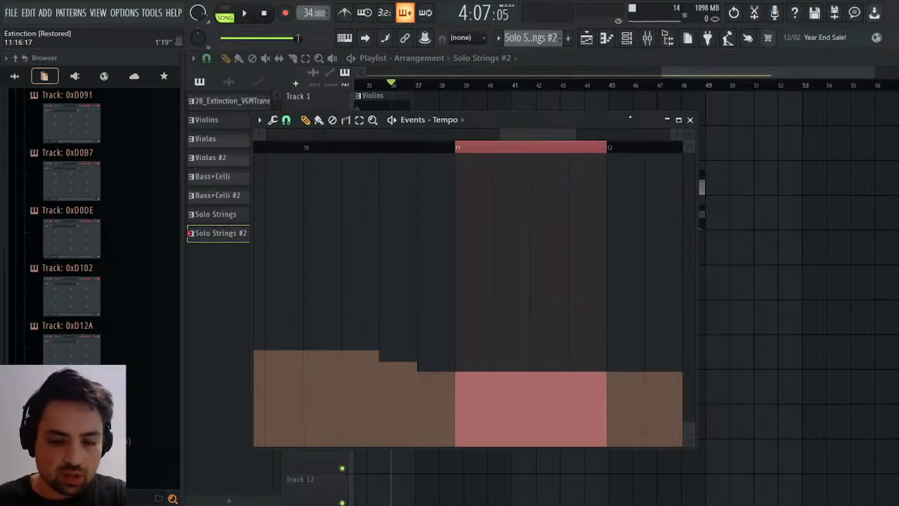
{"action": "left_click", "coordinate": [590, 151]}
{"action": "left_click", "coordinate": [690, 120]}
{"action": "key", "text": "space"}
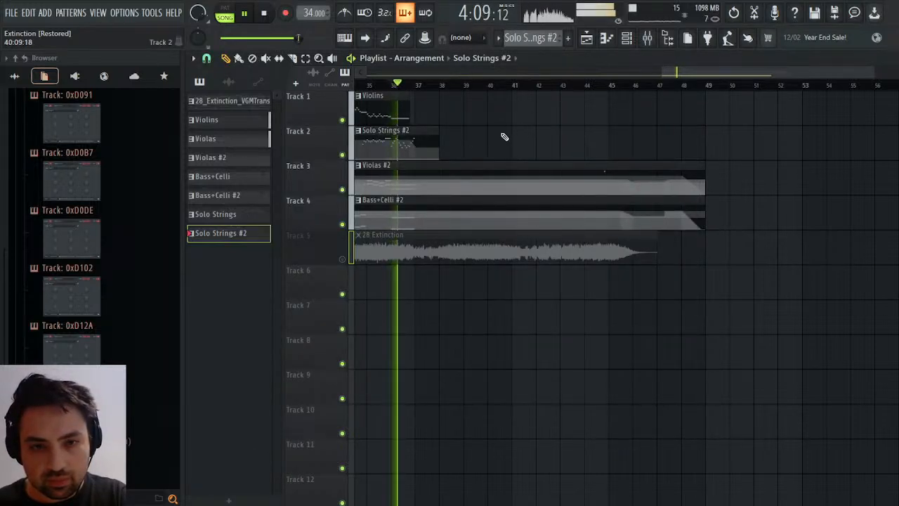
Copy the opening Violins and Violas clips from bars 1 to 5 and place the copies on their tracks at bar 37.
{"action": "left_click_drag", "start_coordinate": [724, 72], "coordinate": [436, 72]}
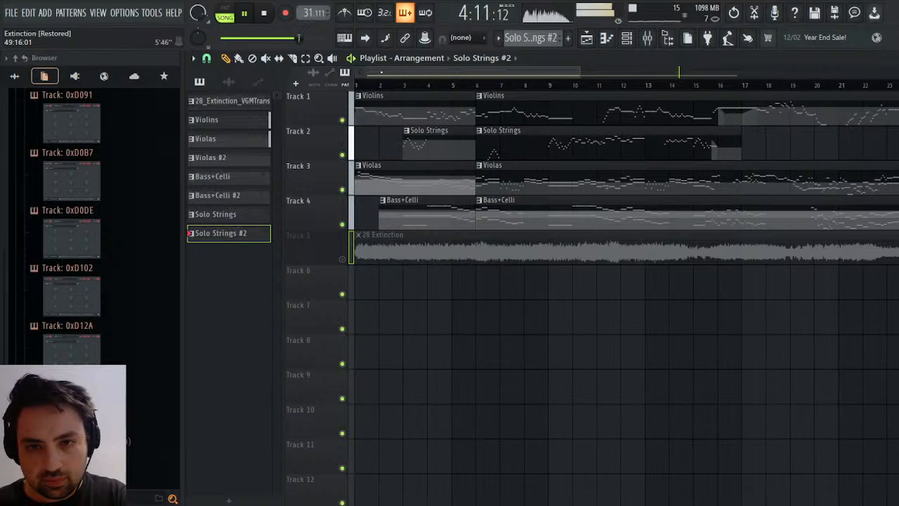
{"action": "key", "text": "space"}
{"action": "left_click", "coordinate": [394, 115]}
{"action": "left_click_drag", "start_coordinate": [380, 108], "coordinate": [372, 174]}
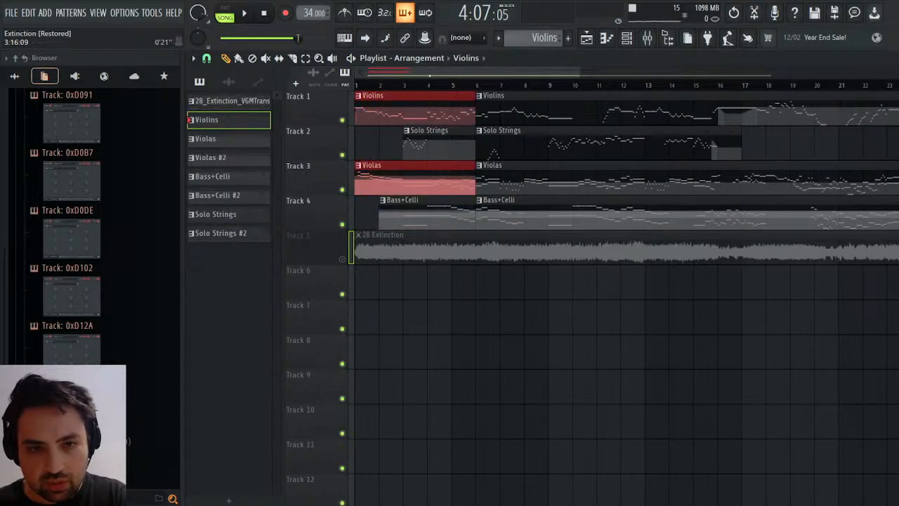
{"action": "scroll", "coordinate": [429, 75], "scroll_direction": "down", "scroll_amount": 5}
{"action": "scroll", "coordinate": [430, 75], "scroll_direction": "up", "scroll_amount": 5}
{"action": "left_click_drag", "start_coordinate": [436, 75], "coordinate": [748, 75]}
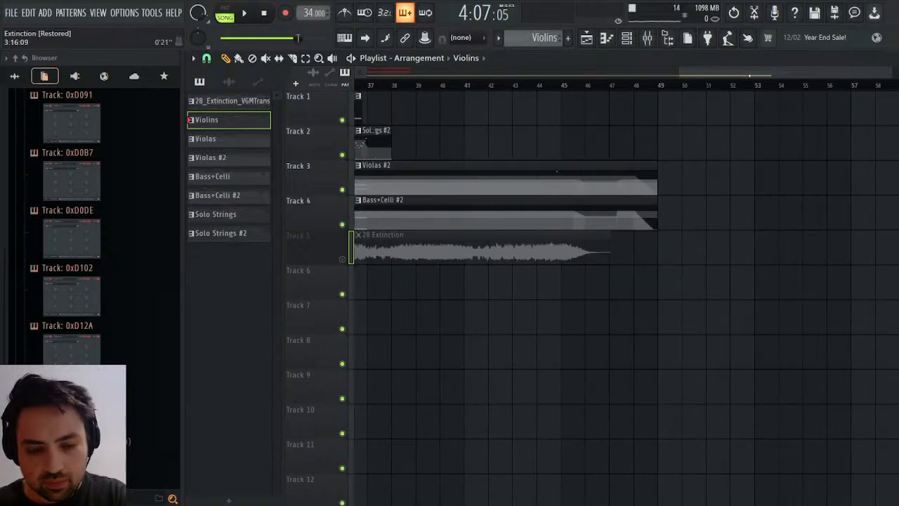
{"action": "key", "text": "ctrl+v"}
{"action": "left_click_drag", "start_coordinate": [401, 109], "coordinate": [435, 105]}
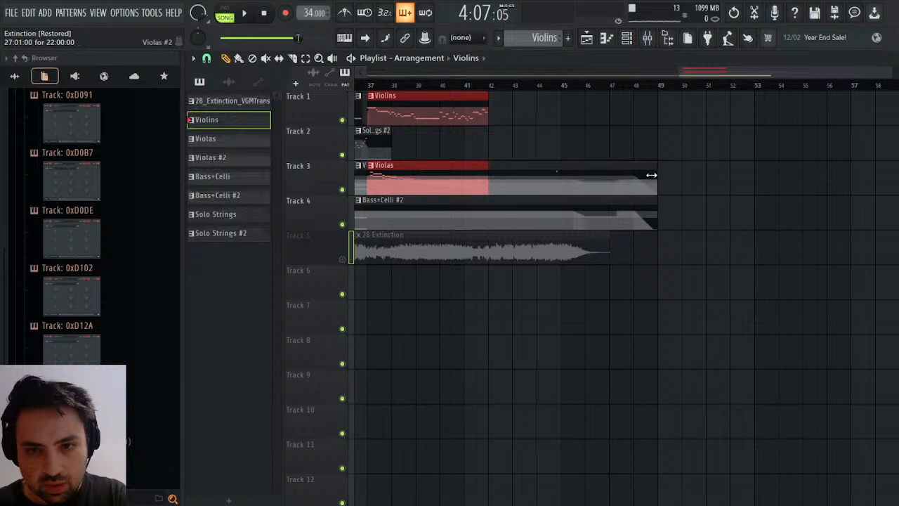
Shorten the Violas #2 clip to a length of 10:00:00, ending at bar 37, and audition the join from bar 36.
{"action": "left_click_drag", "start_coordinate": [657, 175], "coordinate": [418, 177]}
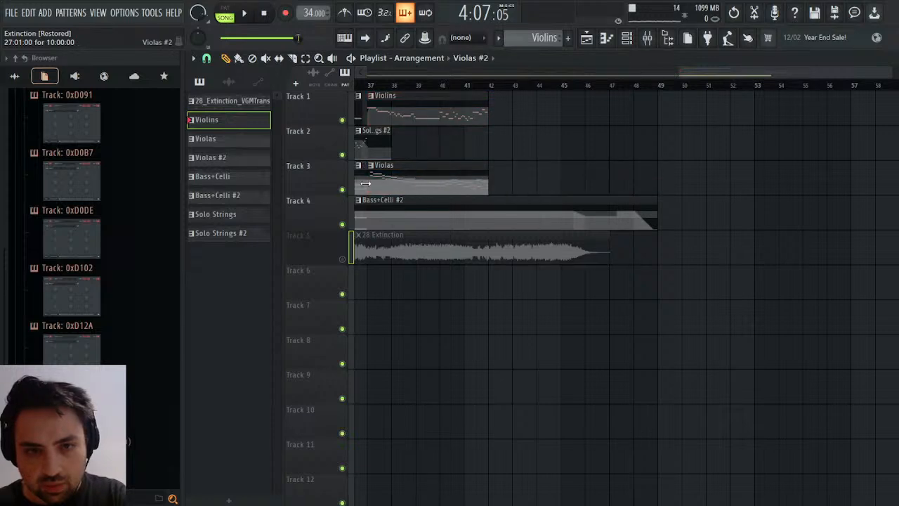
{"action": "key", "text": "space"}
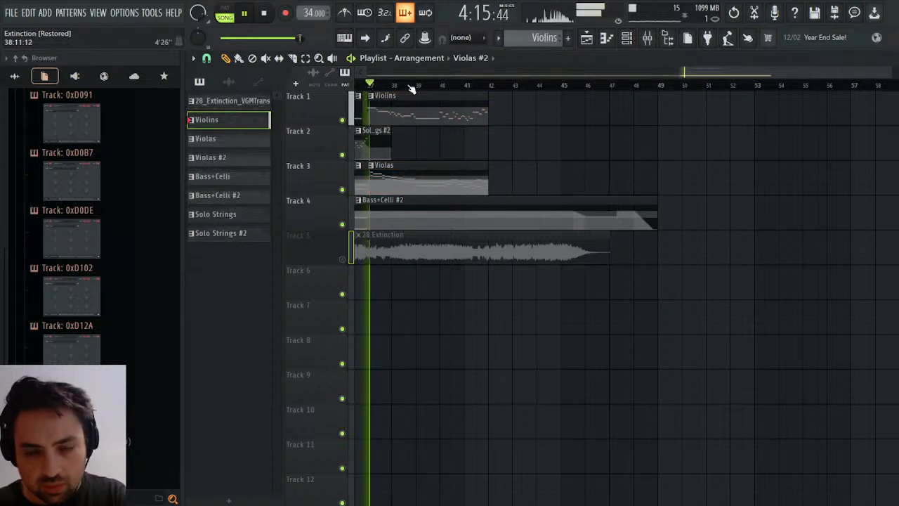
{"action": "left_click_drag", "start_coordinate": [387, 93], "coordinate": [539, 93]}
{"action": "left_click", "coordinate": [498, 85]}
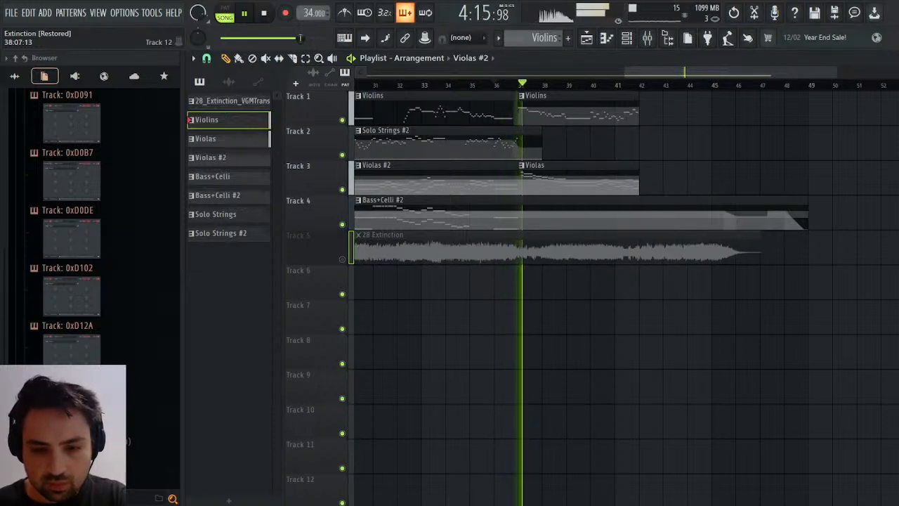
{"action": "key", "text": "space"}
Raise the velocities of the last eight Solo Violin notes before bar 11 to match the preceding notes, and audition the run.
{"action": "left_click", "coordinate": [521, 143]}
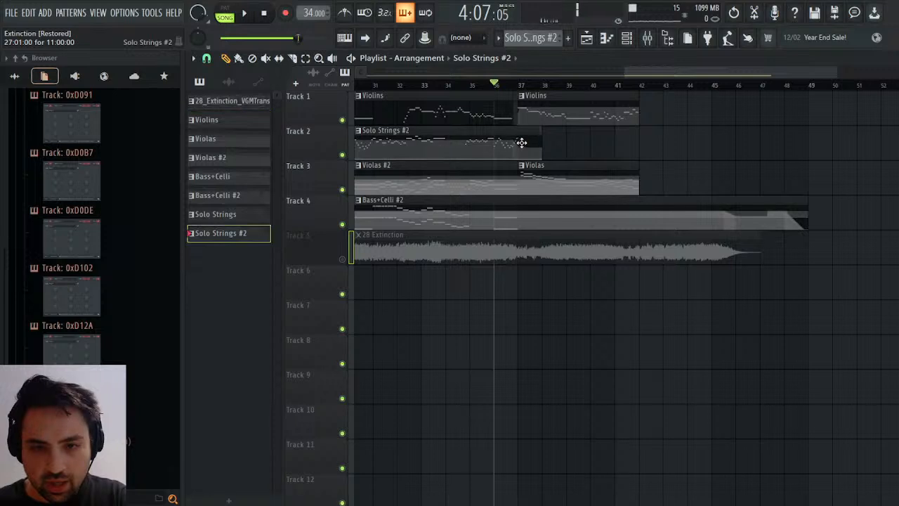
{"action": "key", "text": "F7"}
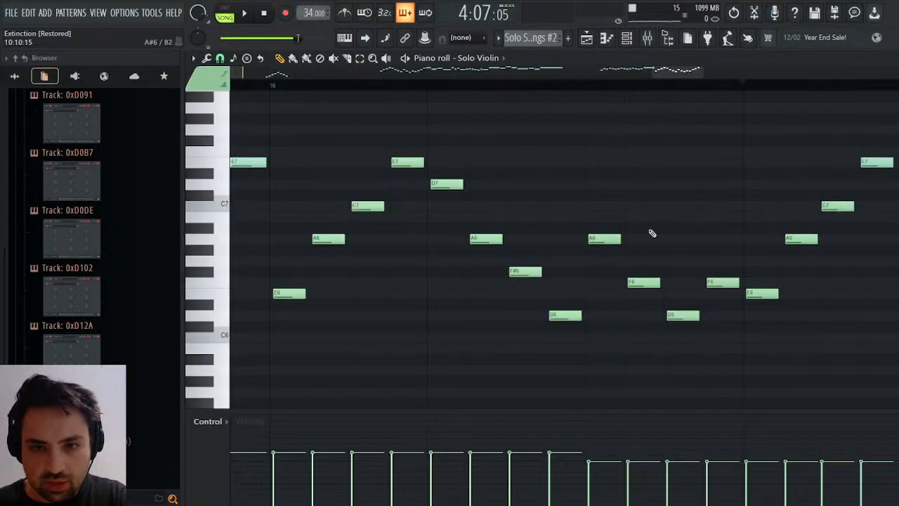
{"action": "scroll", "coordinate": [573, 456], "scroll_direction": "right", "scroll_amount": 3}
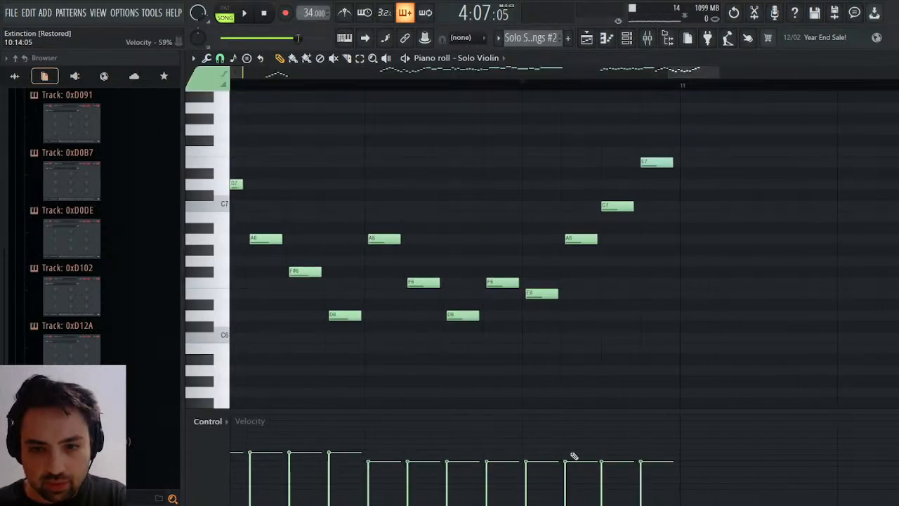
{"action": "left_click_drag", "start_coordinate": [376, 455], "coordinate": [681, 453]}
{"action": "key", "text": "space"}
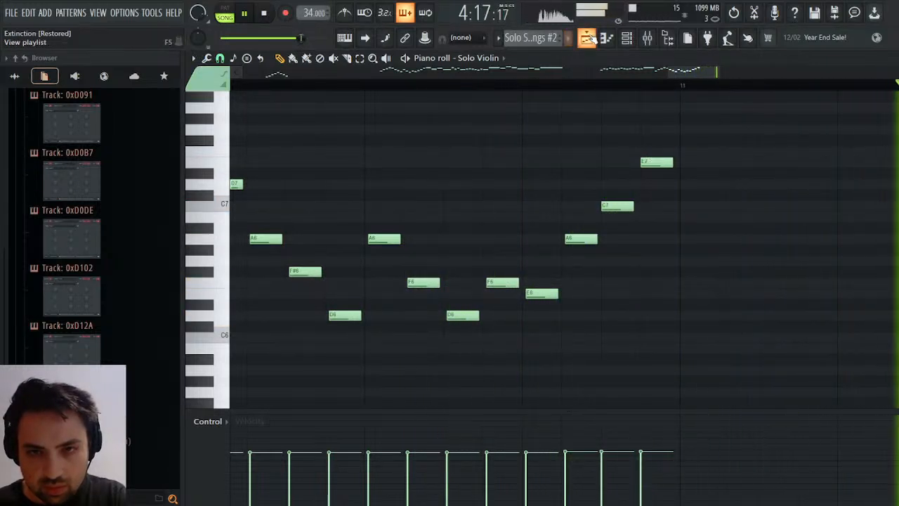
{"action": "key", "text": "space"}
{"action": "key", "text": "F5"}
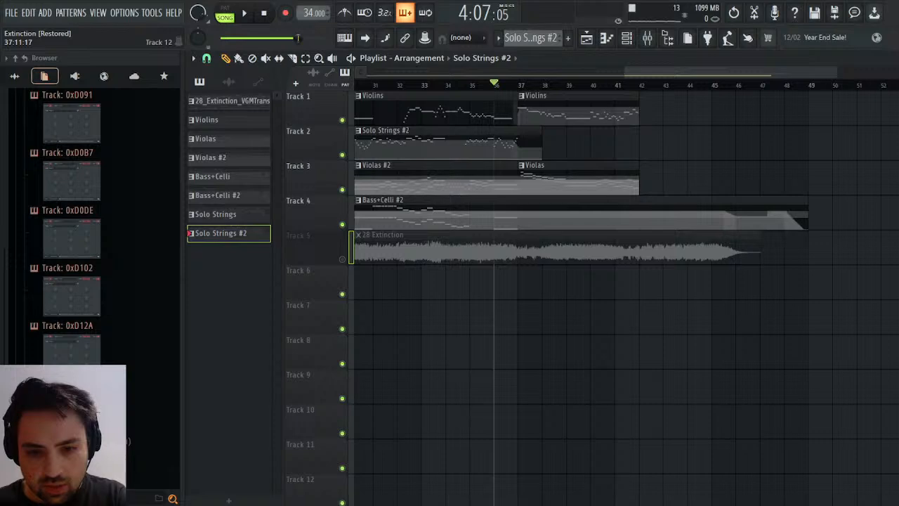
Play the opening from bar 2 and examine the Celli notes in bars 1 to 4 of the Bass+Celli pattern.
{"action": "left_click_drag", "start_coordinate": [723, 72], "coordinate": [450, 72]}
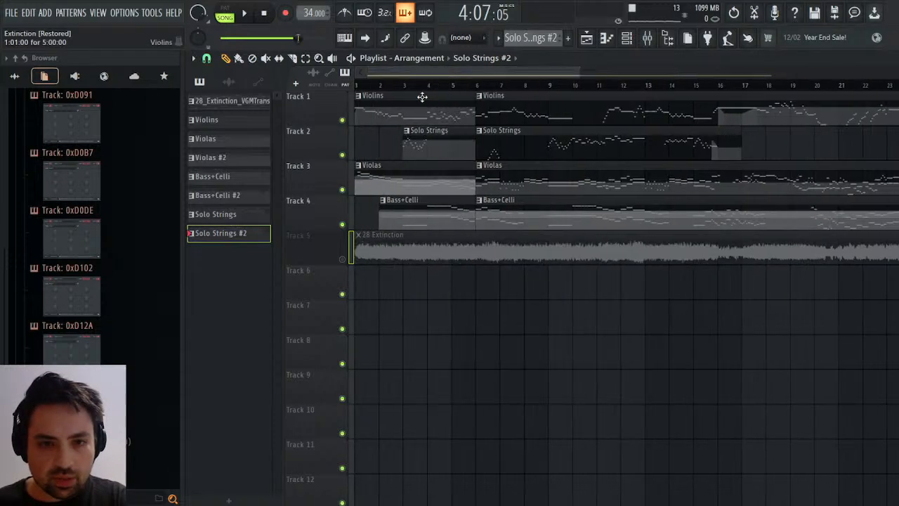
{"action": "left_click", "coordinate": [372, 84]}
{"action": "key", "text": "space"}
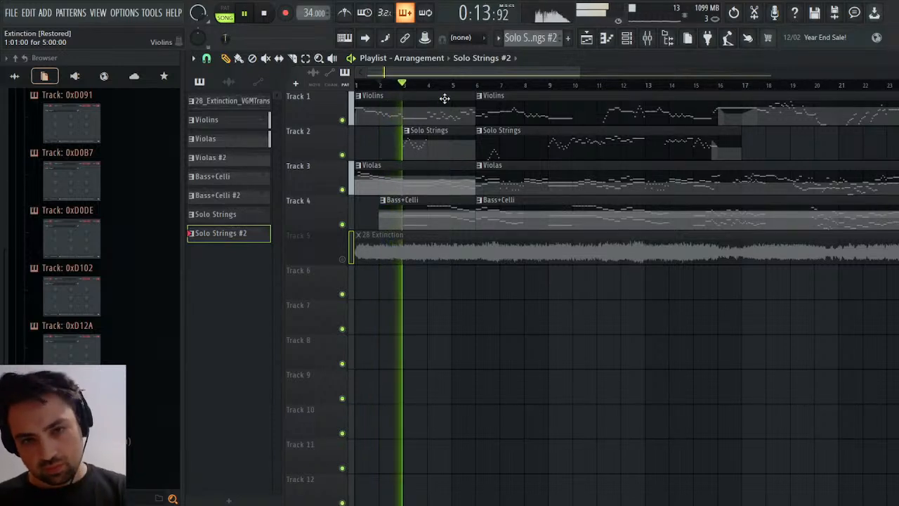
{"action": "key", "text": "space"}
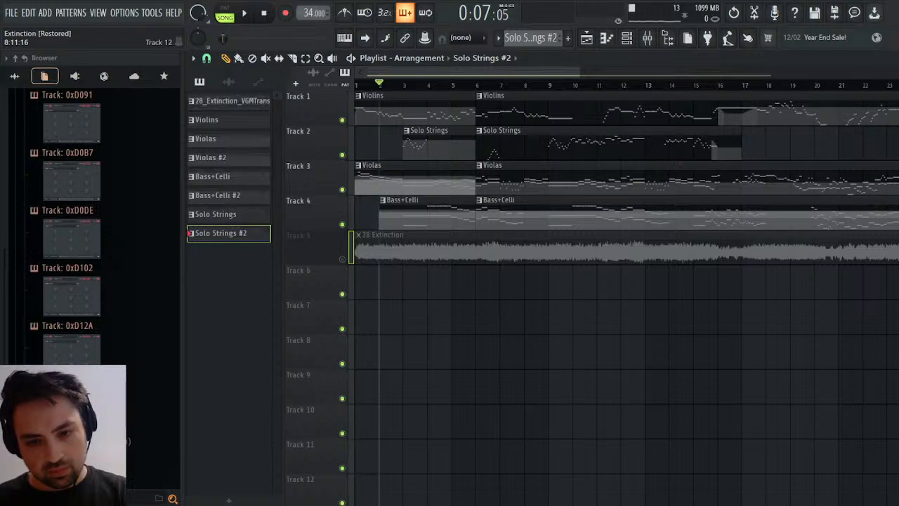
{"action": "double_click", "coordinate": [411, 214]}
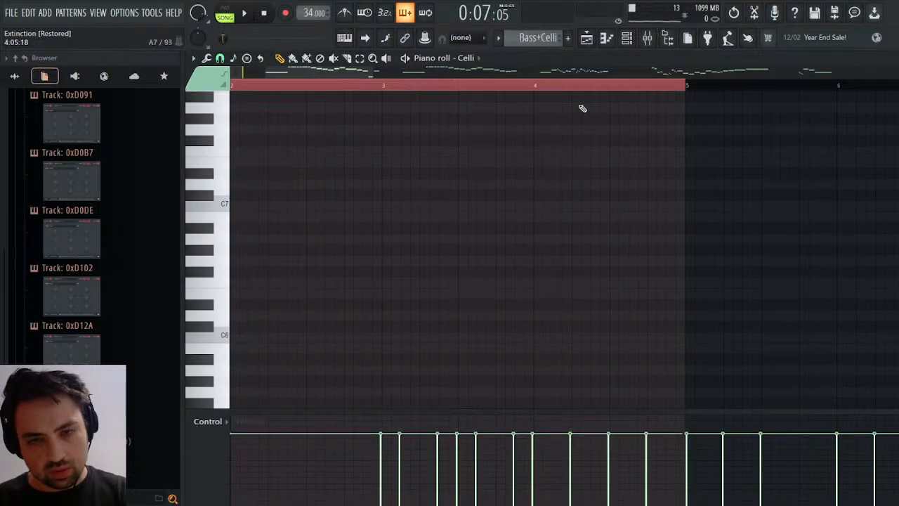
{"action": "left_click_drag", "start_coordinate": [345, 72], "coordinate": [305, 75]}
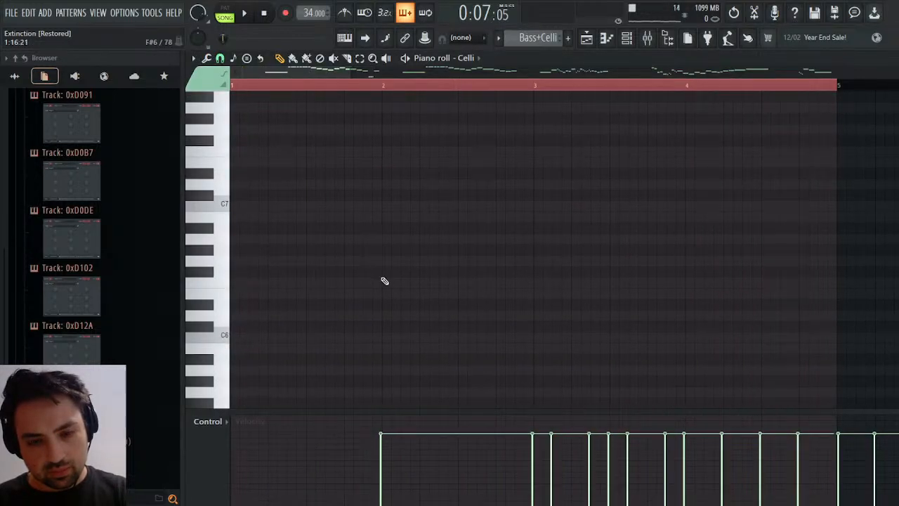
{"action": "scroll", "coordinate": [385, 281], "scroll_direction": "down", "scroll_amount": 8}
{"action": "left_click", "coordinate": [408, 240]}
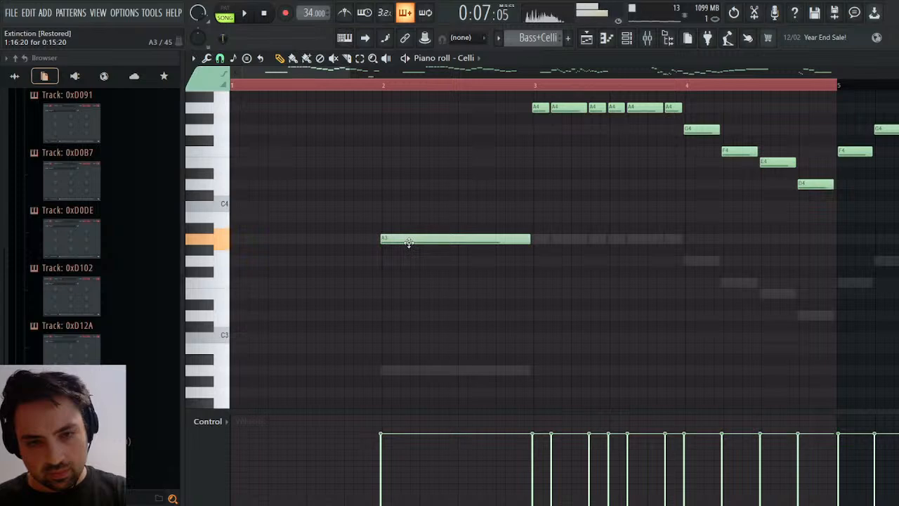
{"action": "scroll", "coordinate": [418, 225], "scroll_direction": "up", "scroll_amount": 3}
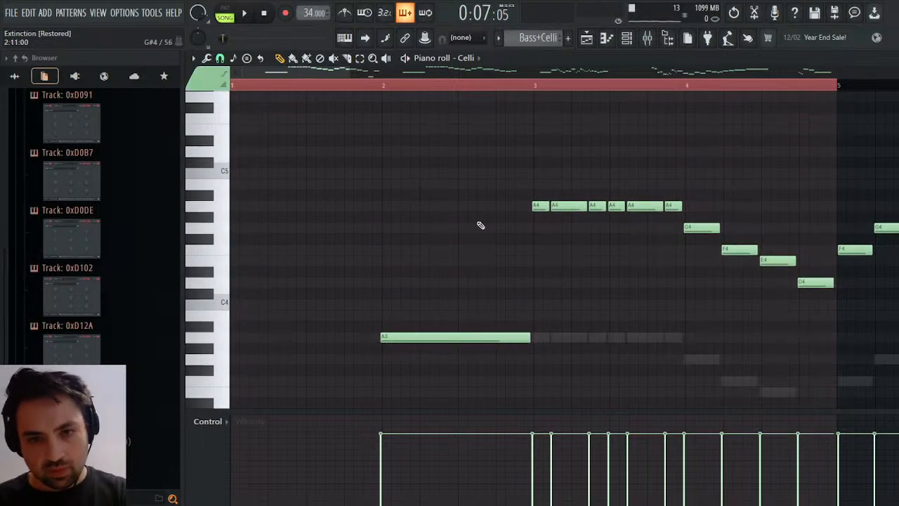
{"action": "scroll", "coordinate": [450, 239], "scroll_direction": "down", "scroll_amount": 2}
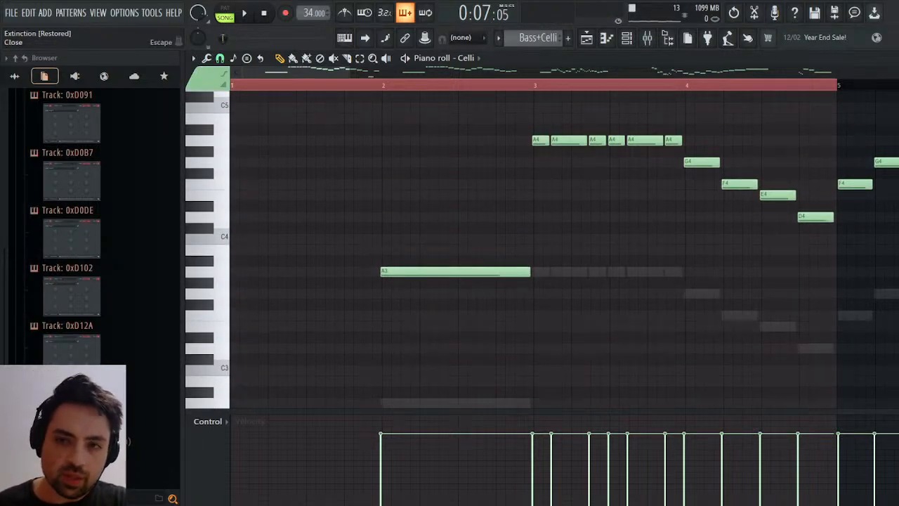
{"action": "key", "text": "Escape"}
Try the opening without the Bass+Celli clip at bar 2 by deleting it during playback, and undo the deletion.
{"action": "key", "text": "space"}
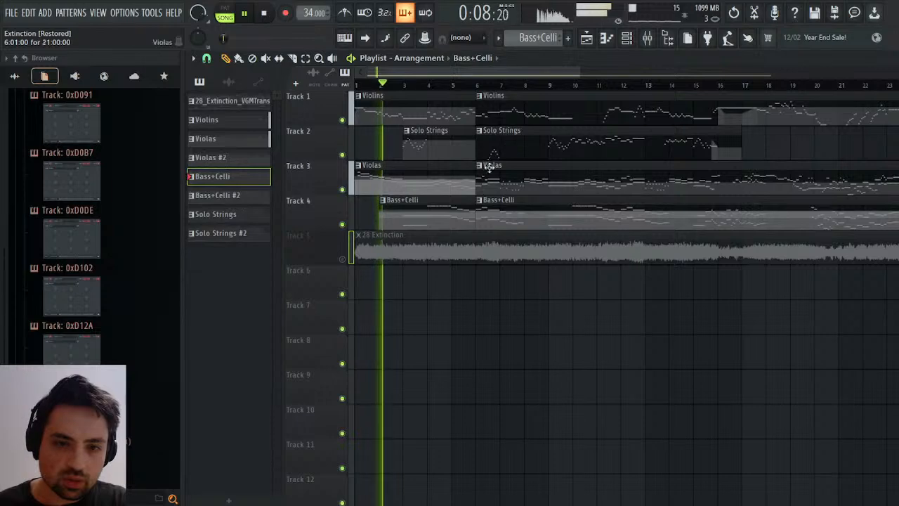
{"action": "right_click", "coordinate": [396, 218]}
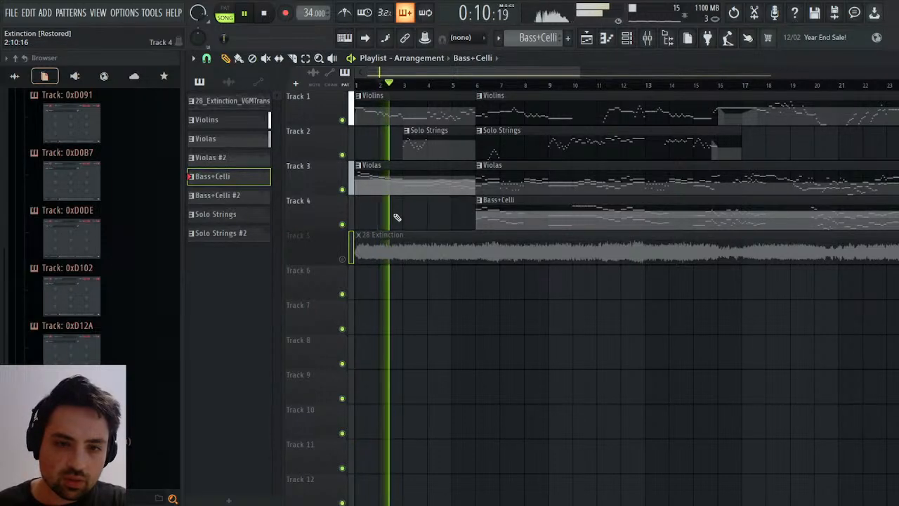
{"action": "key", "text": "ctrl+z"}
{"action": "key", "text": "space"}
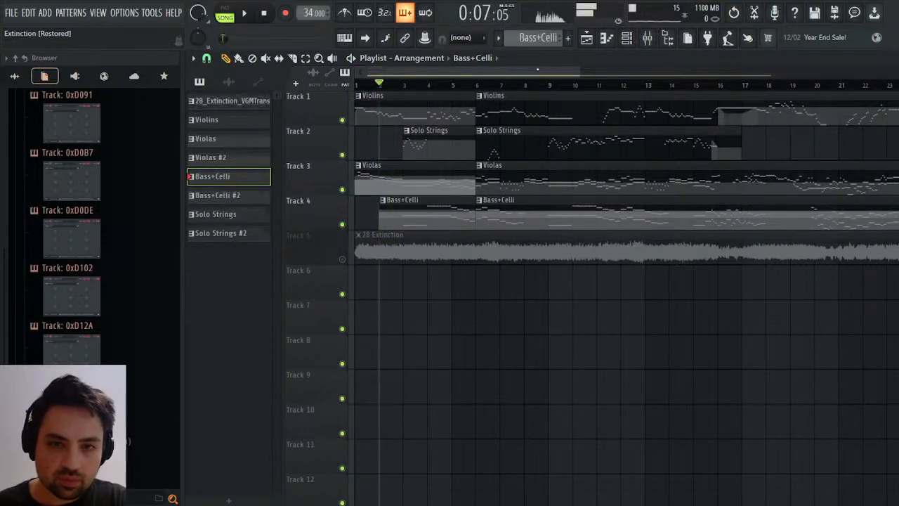
Audition the repeated Violins and Violas section after bar 37, starting playback from bars 38 and 39.
{"action": "scroll", "coordinate": [611, 103], "scroll_direction": "right", "scroll_amount": 10}
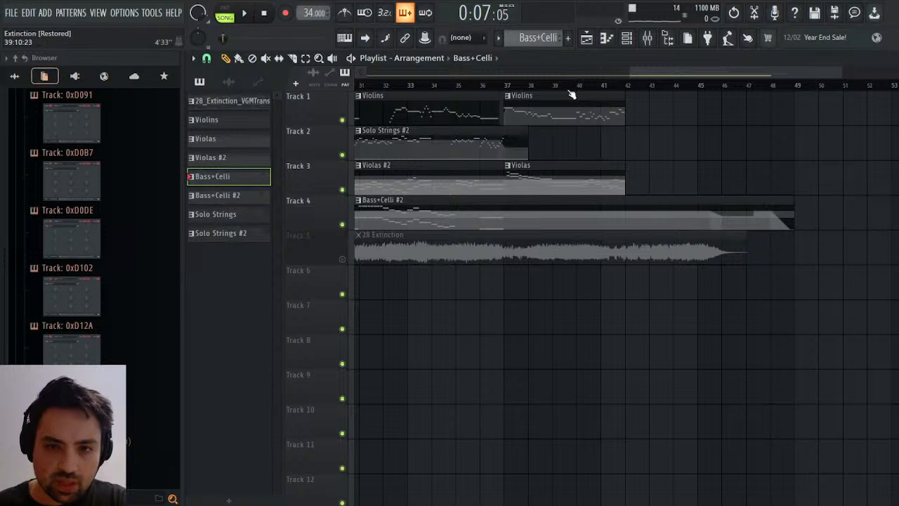
{"action": "left_click", "coordinate": [556, 85]}
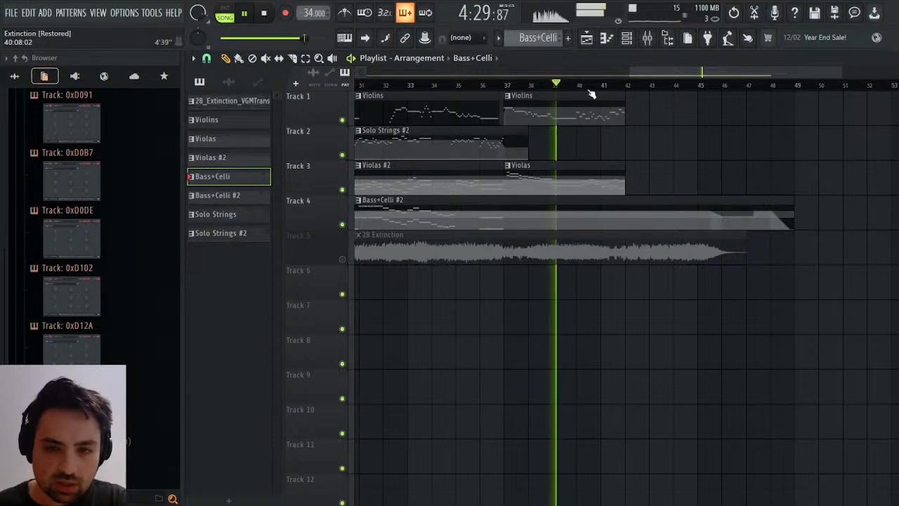
{"action": "key", "text": "space"}
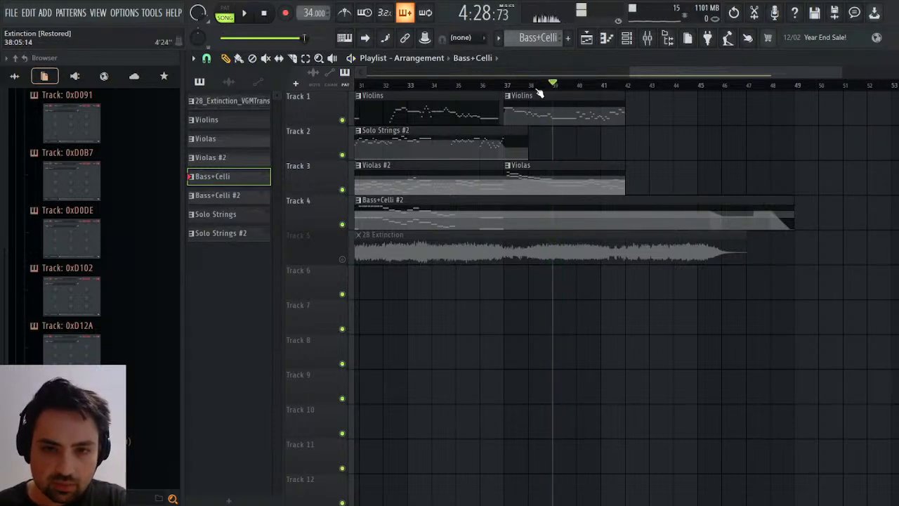
{"action": "left_click", "coordinate": [532, 85]}
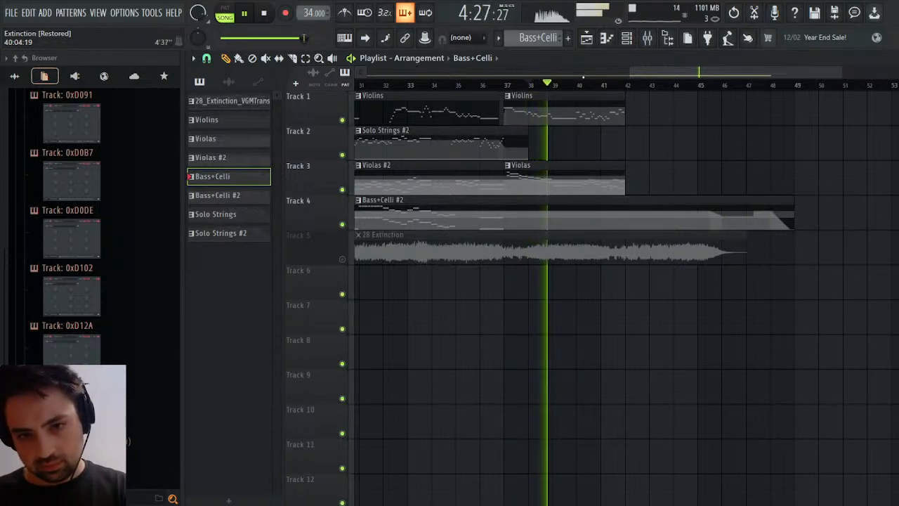
{"action": "key", "text": "space"}
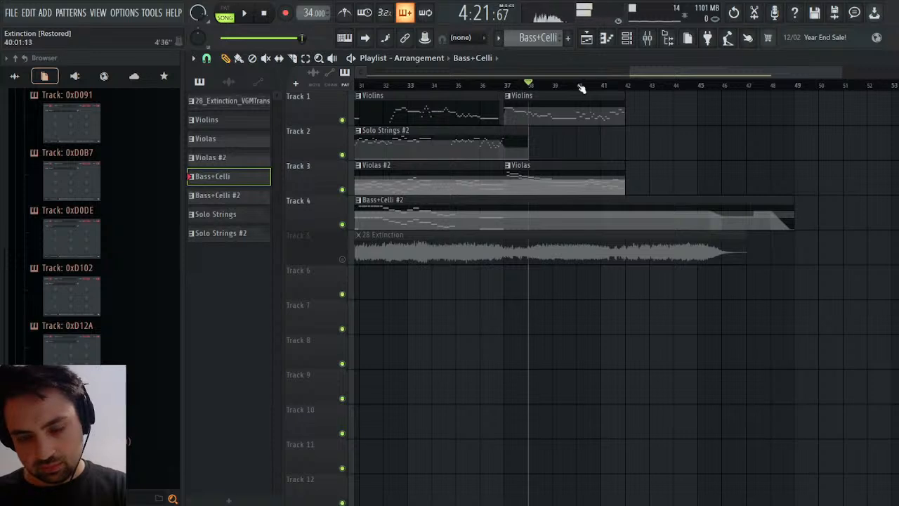
{"action": "key", "text": "space"}
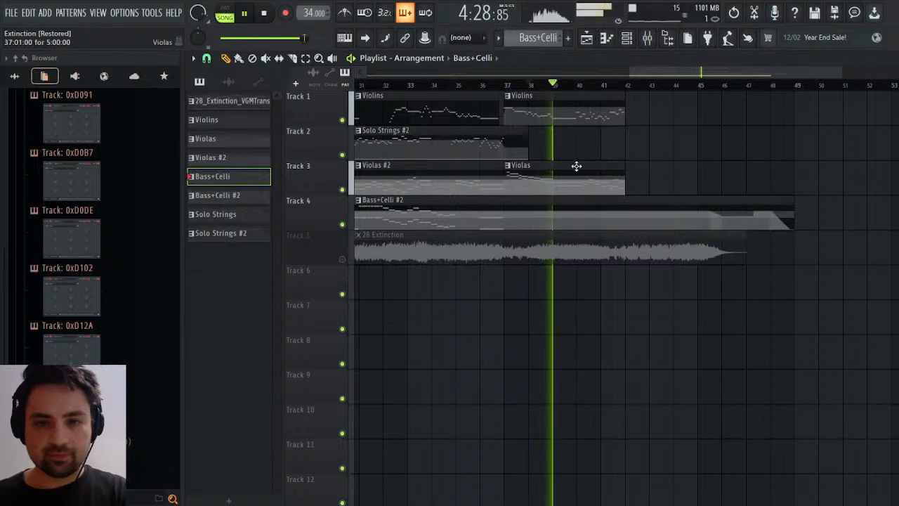
{"action": "key", "text": "space"}
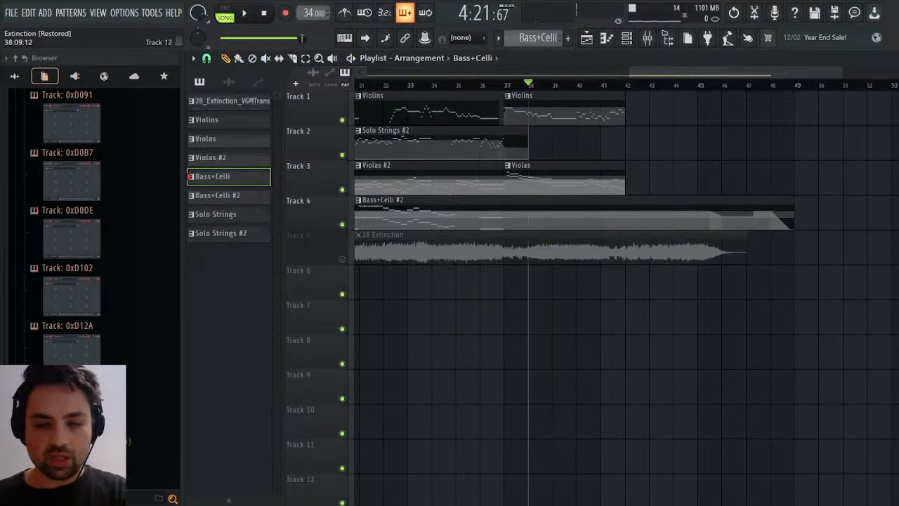
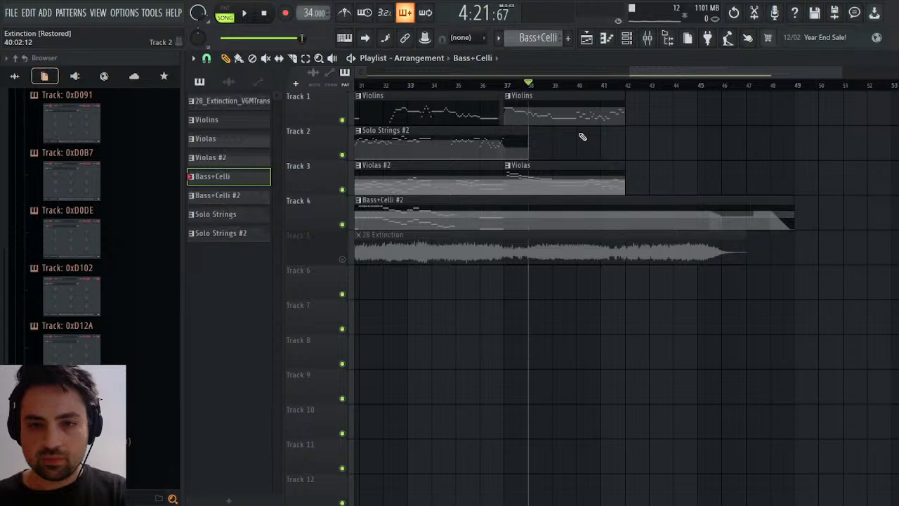
Shorten the second Violins clip to end at bar 40 and extend the Solo Strings #2 clip to bar 42.
{"action": "left_click_drag", "start_coordinate": [618, 114], "coordinate": [607, 119]}
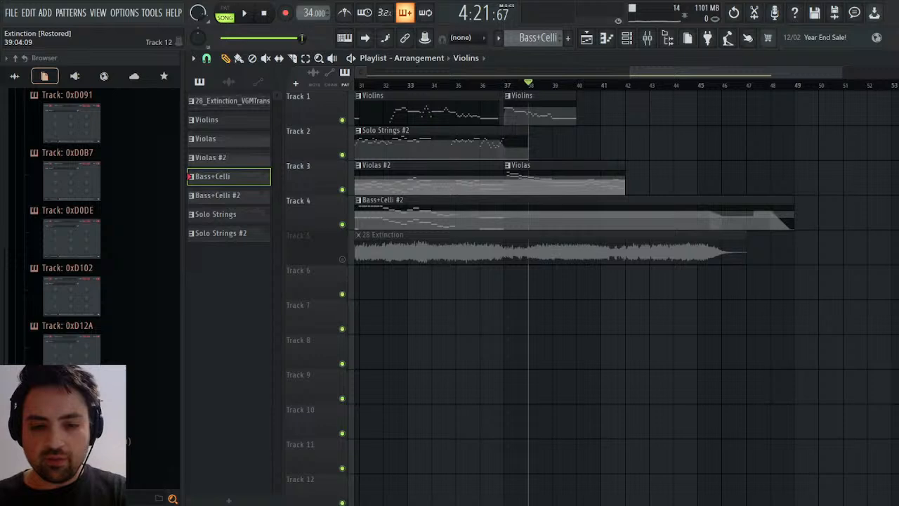
{"action": "left_click_drag", "start_coordinate": [526, 145], "coordinate": [618, 147]}
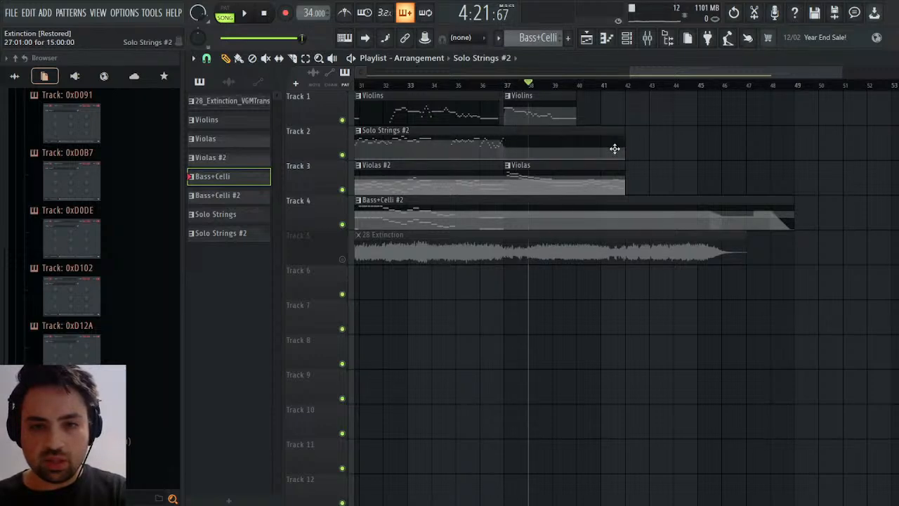
Play the arrangement briefly and set the song position to bar 39.
{"action": "key", "text": "space"}
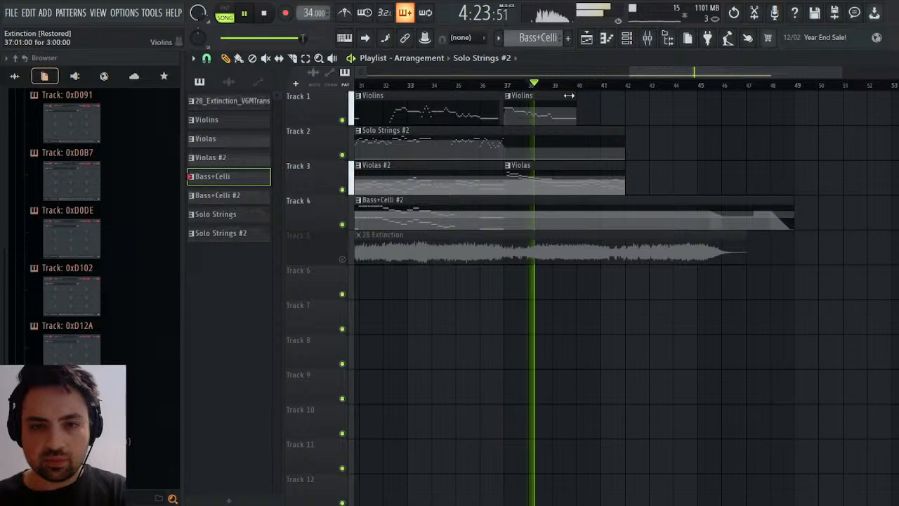
{"action": "left_click", "coordinate": [552, 84]}
{"action": "key", "text": "space"}
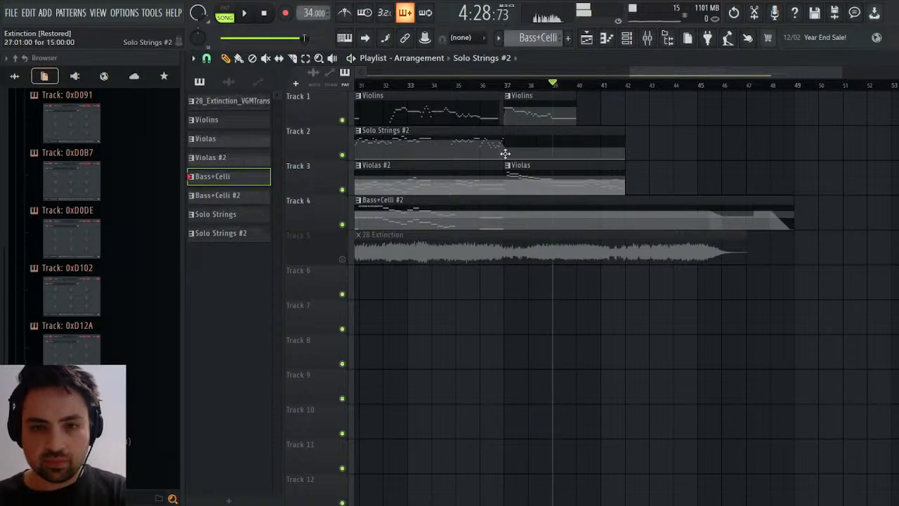
Close the Maximus window and open the Solo Violin piano roll of the Solo Strings #2 pattern at its last bars.
{"action": "left_click", "coordinate": [506, 151]}
{"action": "left_click", "coordinate": [898, 59]}
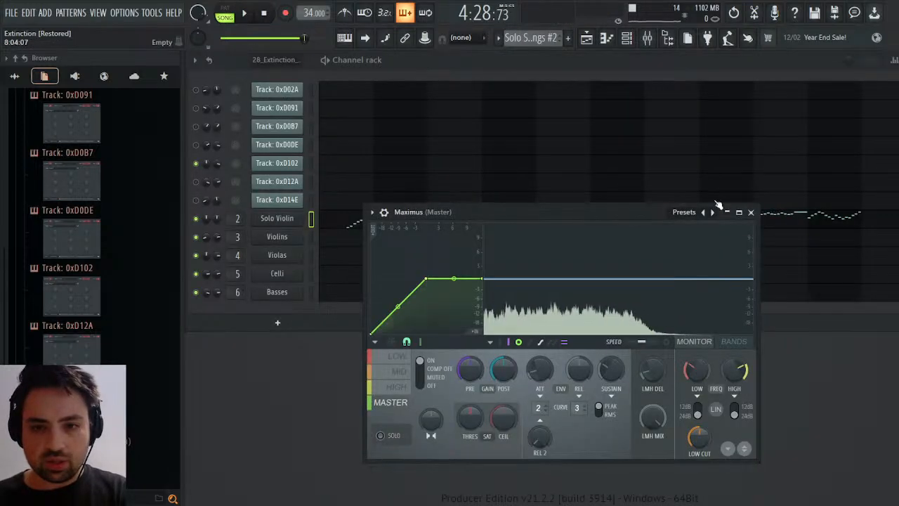
{"action": "left_click", "coordinate": [754, 213]}
{"action": "left_click", "coordinate": [757, 221]}
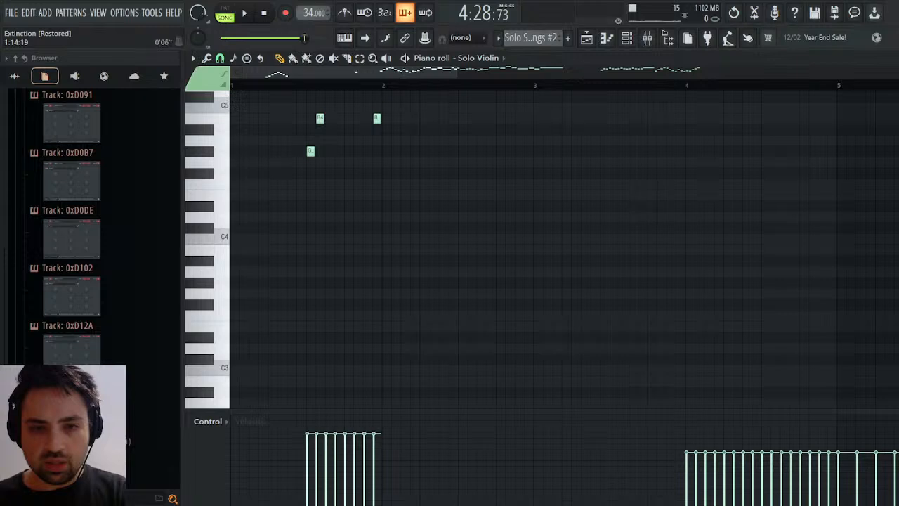
{"action": "left_click_drag", "start_coordinate": [280, 72], "coordinate": [661, 72]}
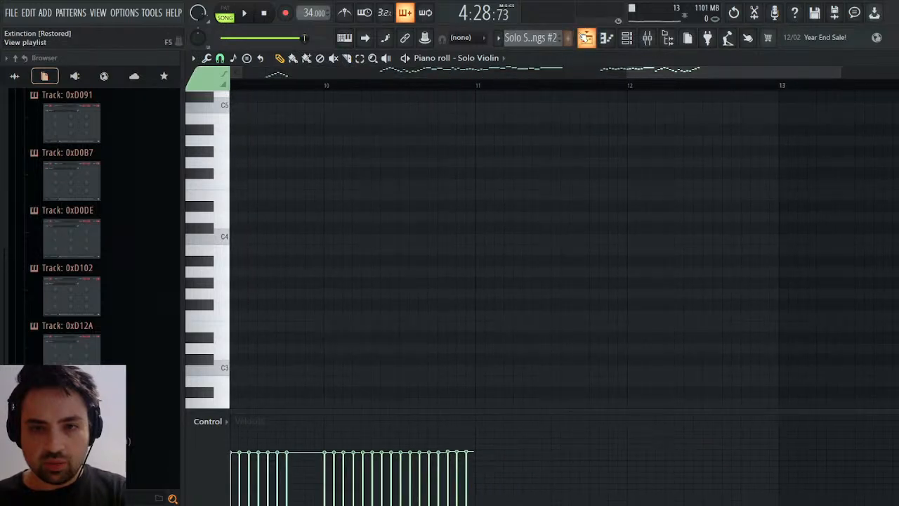
Open the Violas clip's notes from the playlist and play them from bar 39 to examine the harmony.
{"action": "left_click", "coordinate": [587, 38]}
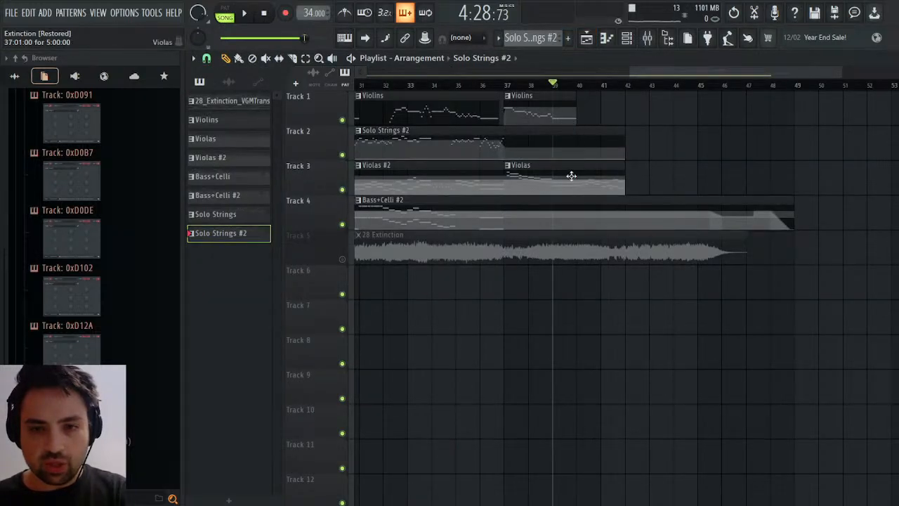
{"action": "double_click", "coordinate": [568, 180]}
{"action": "key", "text": "space"}
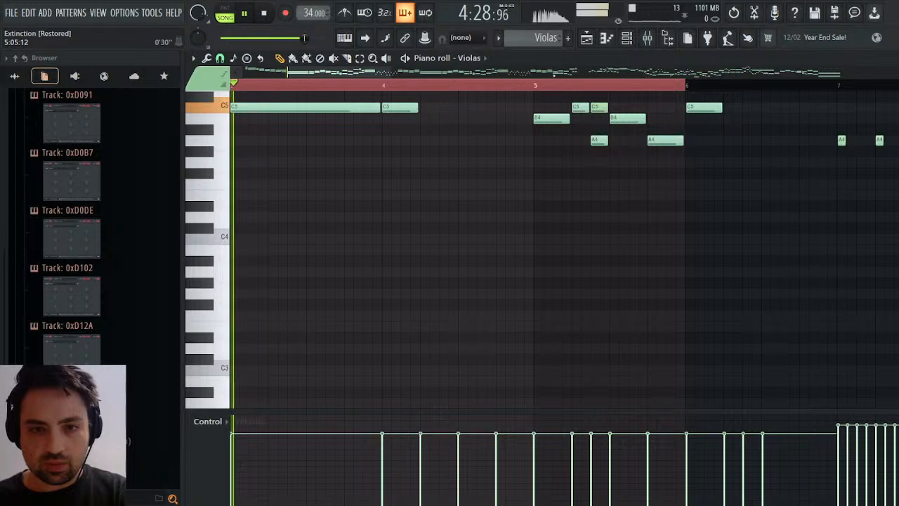
{"action": "scroll", "coordinate": [368, 214], "scroll_direction": "up", "scroll_amount": 1}
{"action": "scroll", "coordinate": [368, 215], "scroll_direction": "up", "scroll_amount": 5}
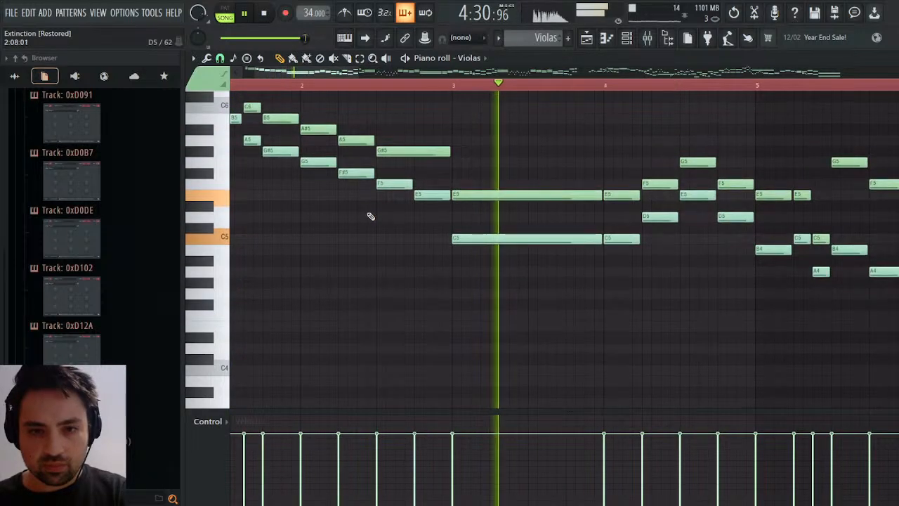
{"action": "key", "text": "space"}
Examine and play the Violins clip's notes around bar 39 of the song, and return to the playlist.
{"action": "key", "text": "space"}
{"action": "left_click", "coordinate": [587, 38]}
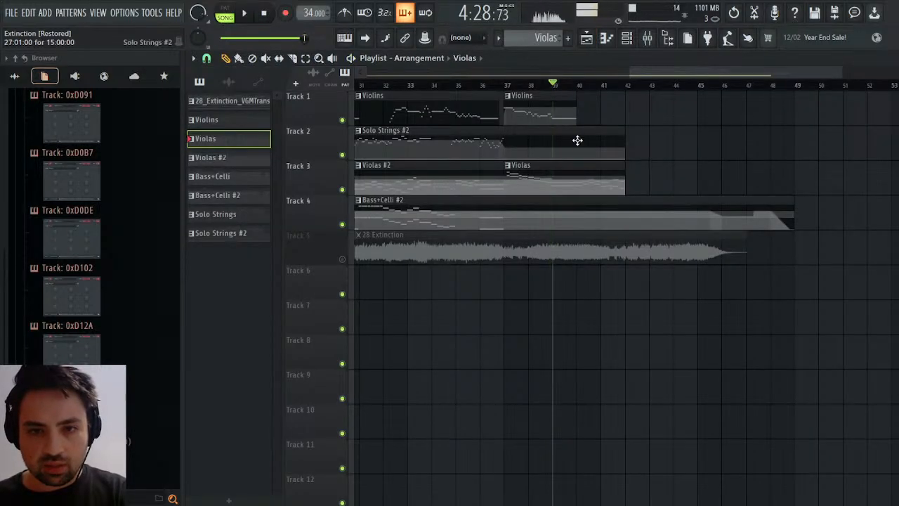
{"action": "double_click", "coordinate": [555, 112]}
{"action": "key", "text": "space"}
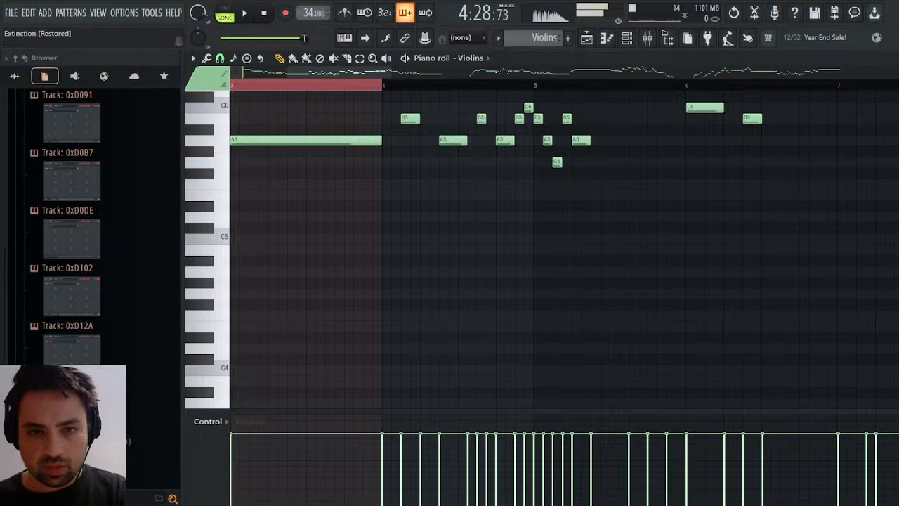
{"action": "key", "text": "F5"}
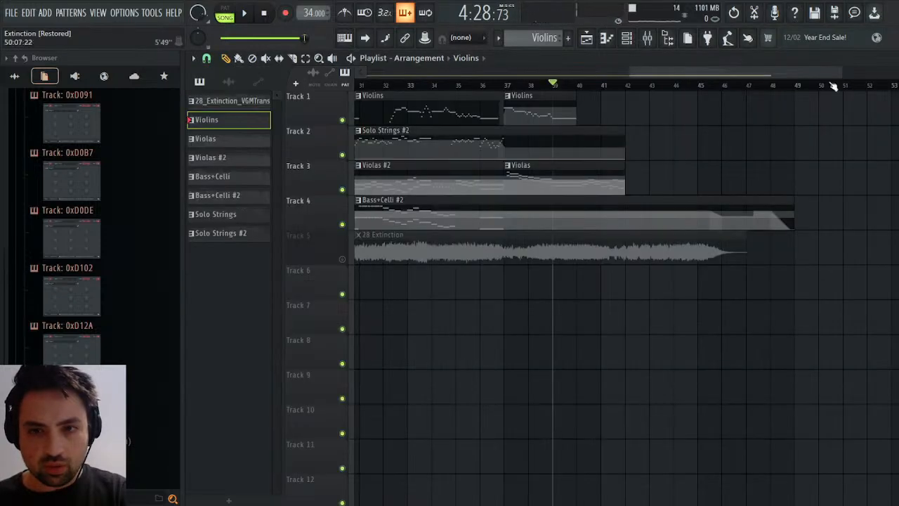
Reopen the Solo Violin notes of Solo Strings #2 at bars 10 to 13 and select the last E6 note in bar 10.
{"action": "left_click", "coordinate": [566, 135]}
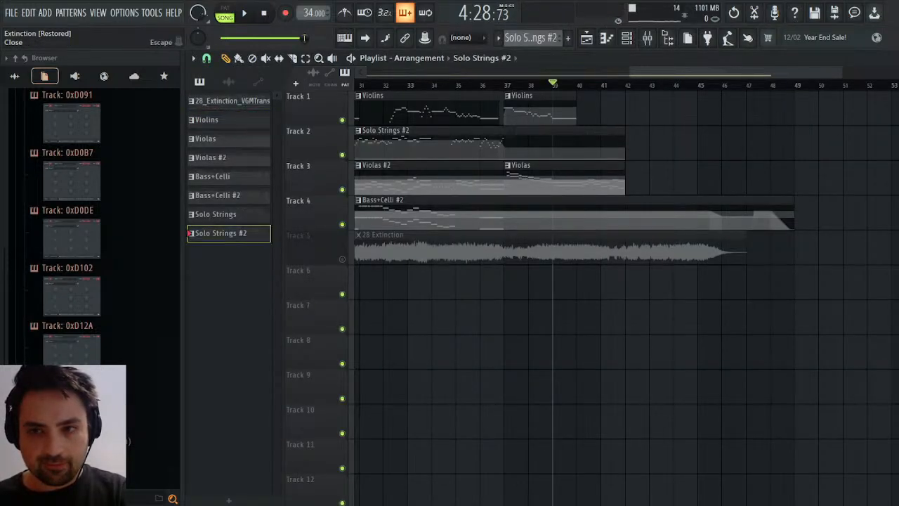
{"action": "left_click", "coordinate": [898, 58]}
{"action": "left_click", "coordinate": [658, 212]}
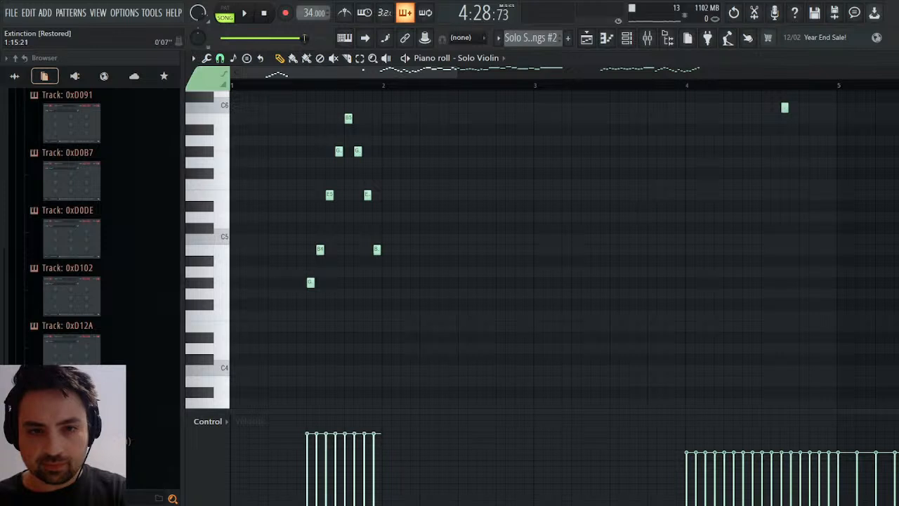
{"action": "mouse_move", "coordinate": [719, 70]}
{"action": "left_mouse_down"}
{"action": "mouse_move", "coordinate": [810, 72]}
{"action": "mouse_move", "coordinate": [705, 74]}
{"action": "left_mouse_up"}
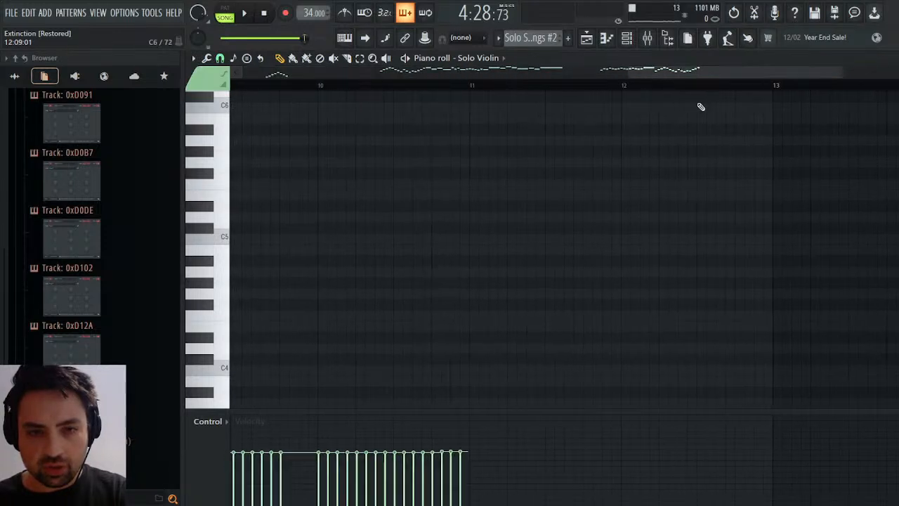
{"action": "scroll", "coordinate": [592, 256], "scroll_direction": "up", "scroll_amount": 6}
{"action": "left_click_drag", "start_coordinate": [483, 267], "coordinate": [443, 315]}
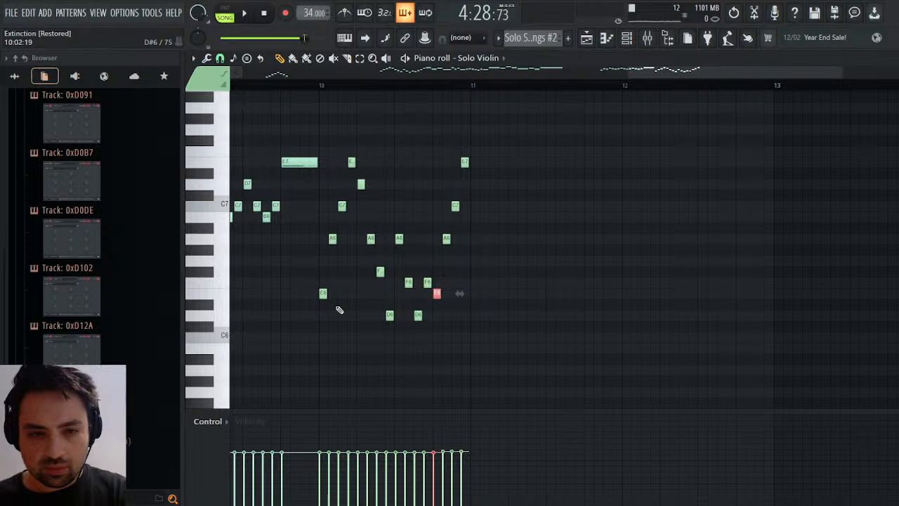
Audition several solo violin pitches from just below C6 upward to find notes for the new run.
{"action": "left_click", "coordinate": [209, 363]}
{"action": "left_click", "coordinate": [222, 335]}
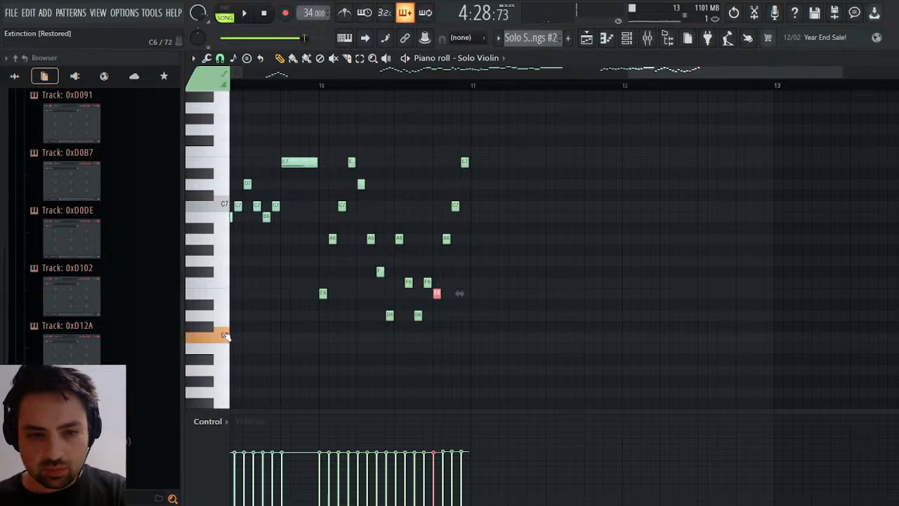
{"action": "left_click", "coordinate": [227, 306]}
{"action": "left_click", "coordinate": [228, 246]}
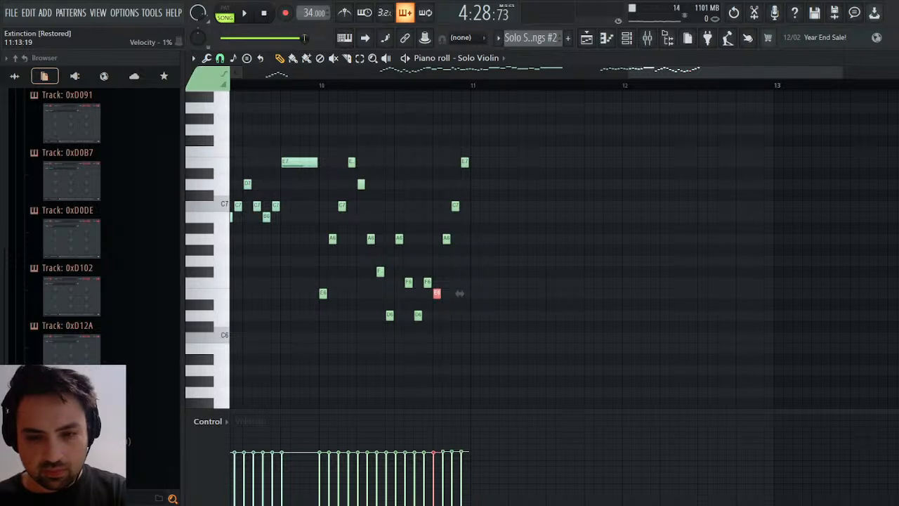
Check the playlist, return to the Solo Violin notes and audition the E6, A6 and E7 pitches.
{"action": "left_click", "coordinate": [586, 39]}
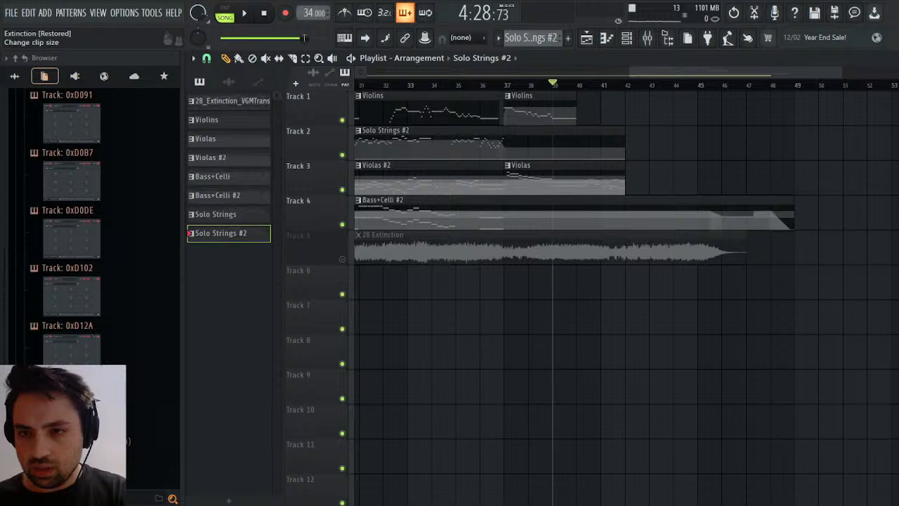
{"action": "left_click", "coordinate": [891, 58]}
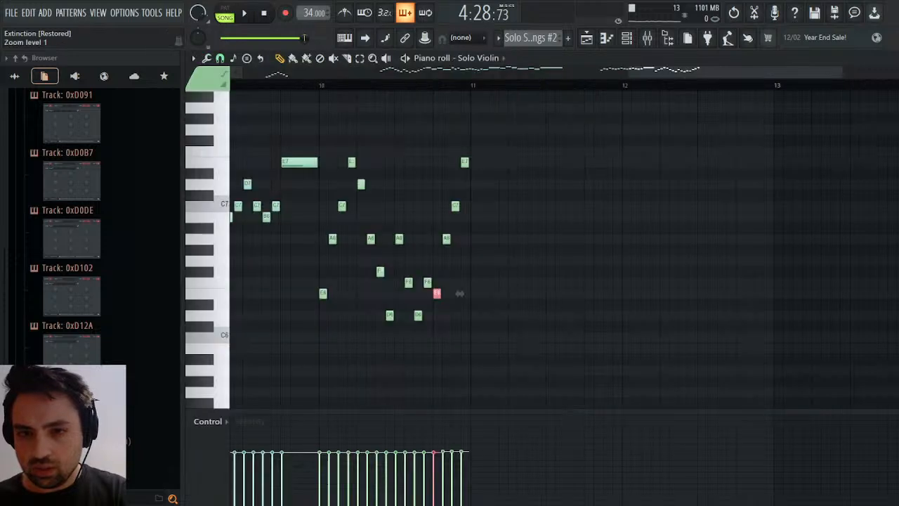
{"action": "left_click", "coordinate": [227, 300]}
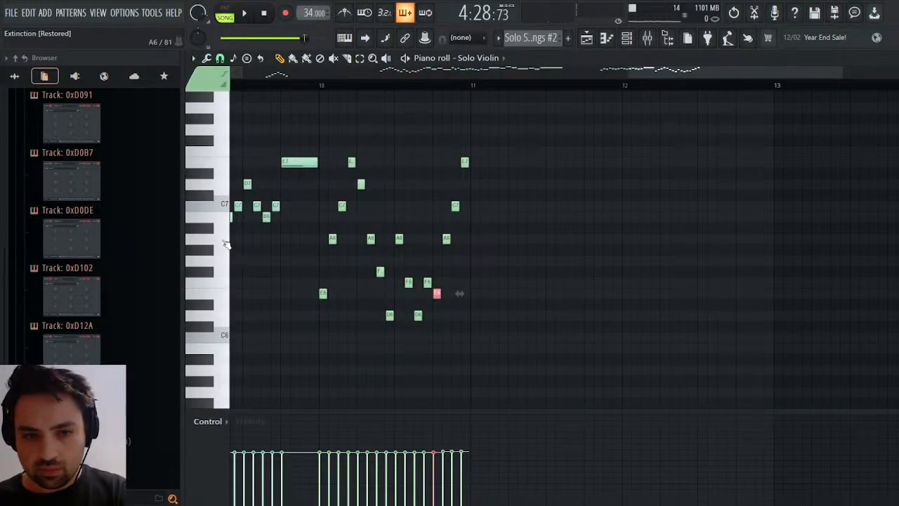
{"action": "left_click", "coordinate": [225, 243]}
{"action": "left_click", "coordinate": [225, 162]}
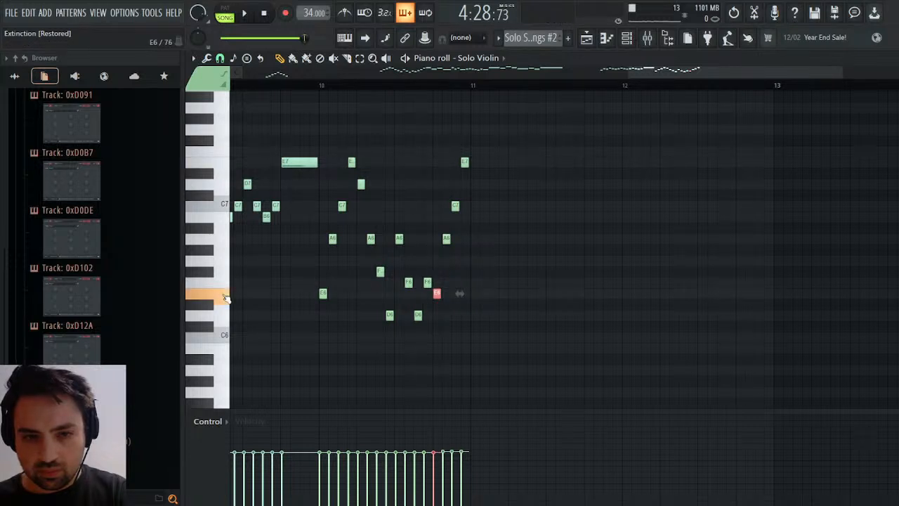
{"action": "left_click", "coordinate": [226, 239]}
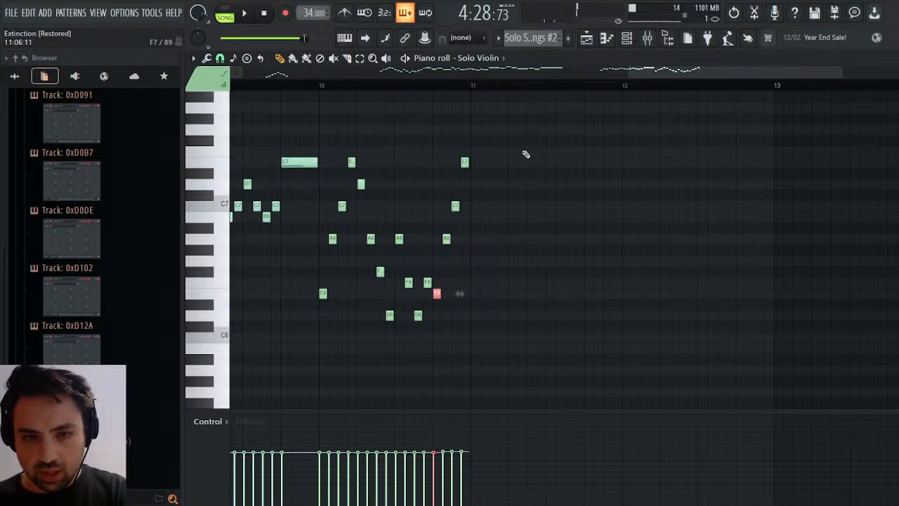
Clear the note selection and briefly play the song from the start of the pattern's bar 13.
{"action": "left_click_drag", "start_coordinate": [520, 148], "coordinate": [553, 305]}
{"action": "left_click_drag", "start_coordinate": [722, 78], "coordinate": [738, 78]}
{"action": "key", "text": "space"}
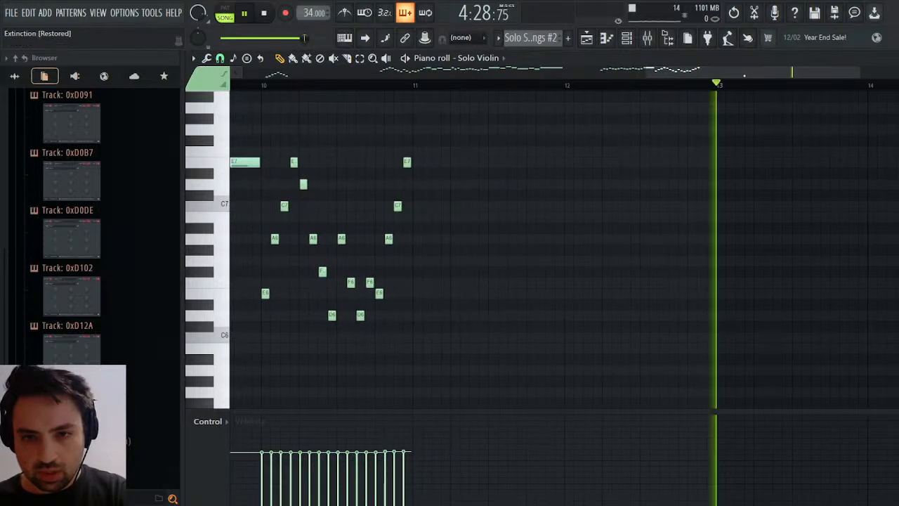
{"action": "key", "text": "space"}
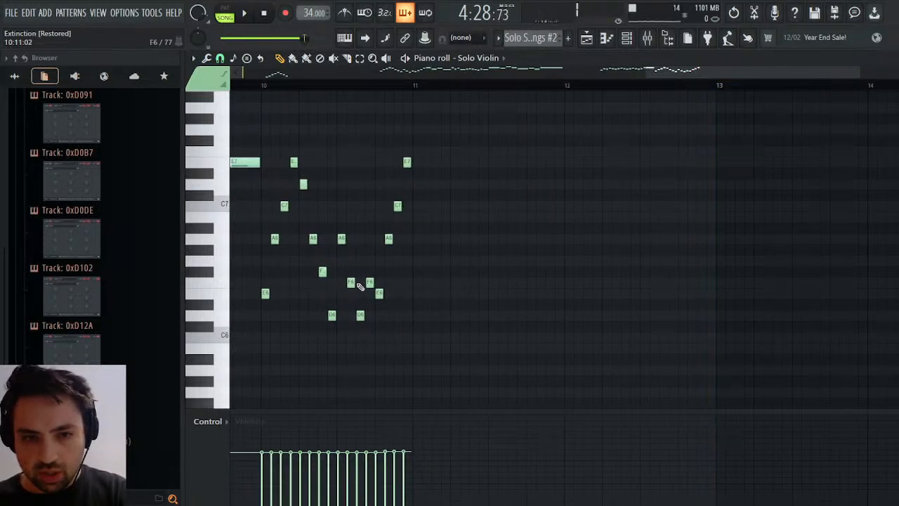
Audition the rising solo violin pitches E6, A6, C7 and E7, followed by one higher pitch.
{"action": "left_click", "coordinate": [224, 293]}
{"action": "left_click", "coordinate": [227, 240]}
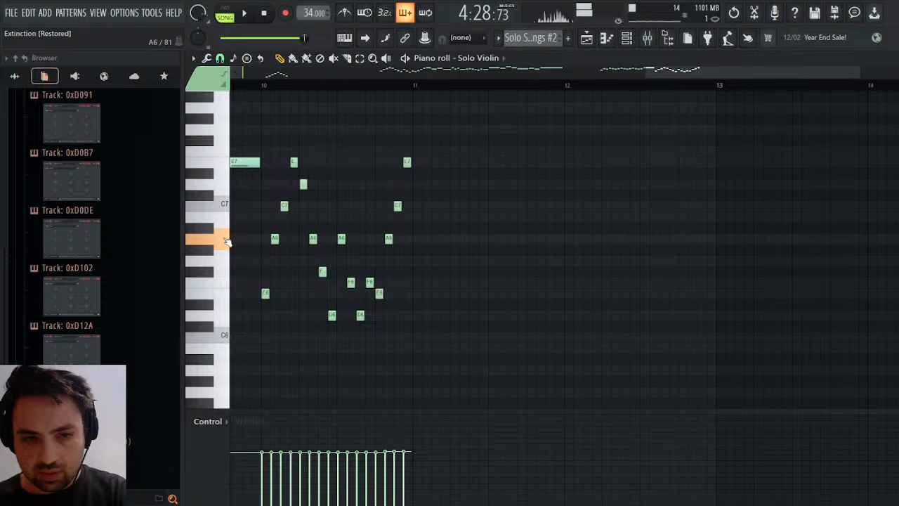
{"action": "left_click", "coordinate": [223, 205]}
{"action": "left_click", "coordinate": [223, 163]}
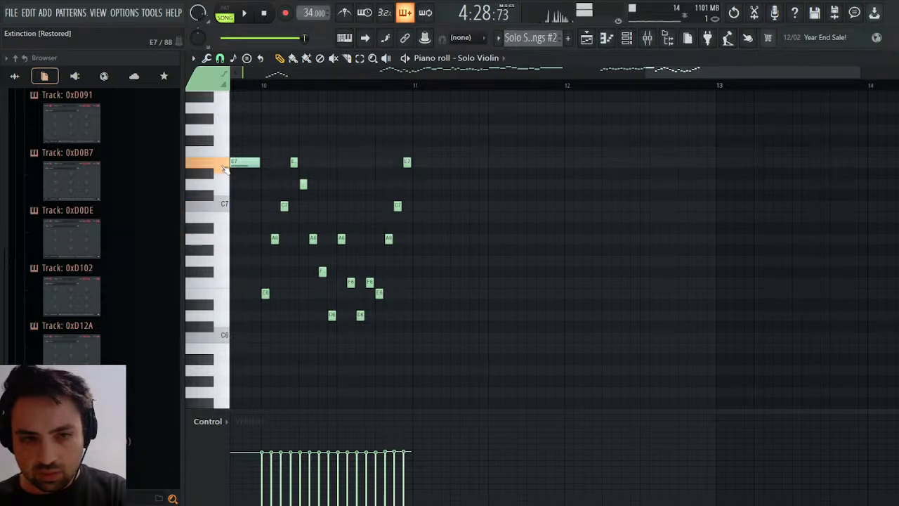
{"action": "left_click", "coordinate": [225, 102]}
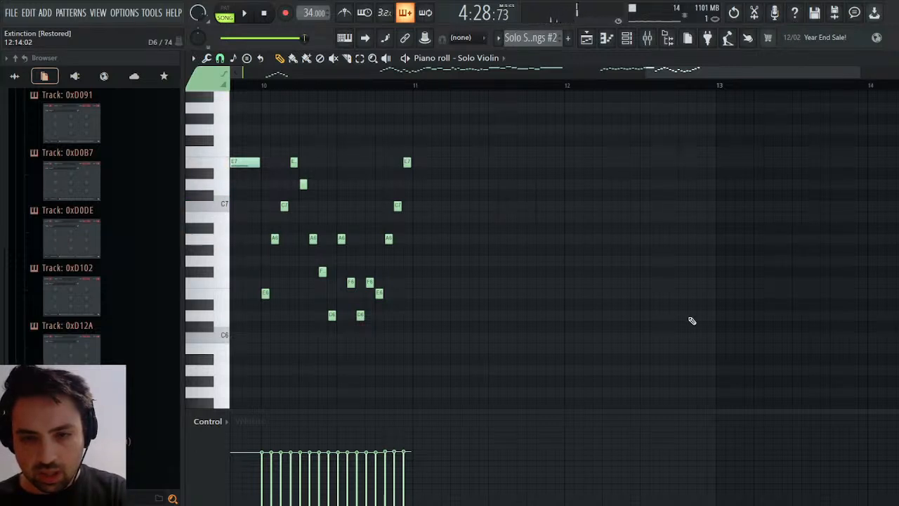
Copy the last four notes of bar 10 to the start of bar 13, transposed to A6, D7, F7 and A7.
{"action": "left_click_drag", "start_coordinate": [383, 293], "coordinate": [746, 104]}
{"action": "key", "text": "ctrl+b"}
{"action": "left_click", "coordinate": [753, 210]}
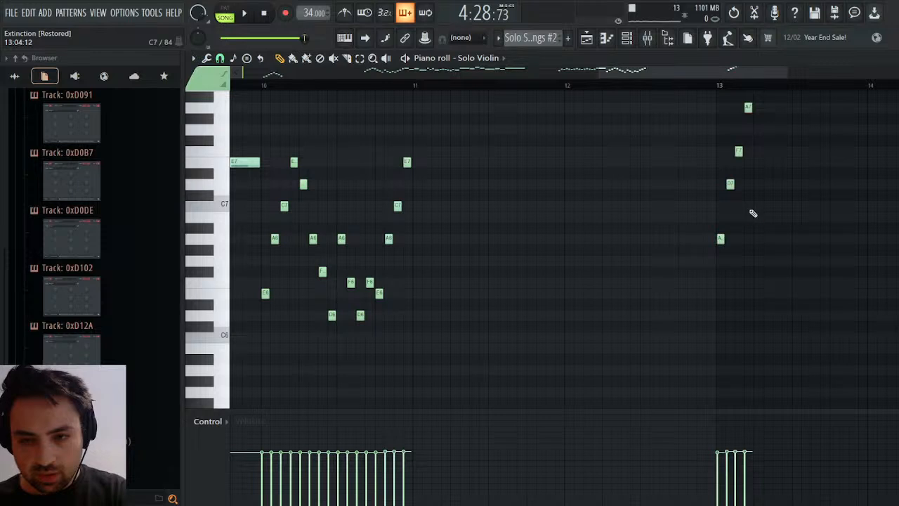
{"action": "scroll", "coordinate": [752, 219], "scroll_direction": "up", "scroll_amount": 3}
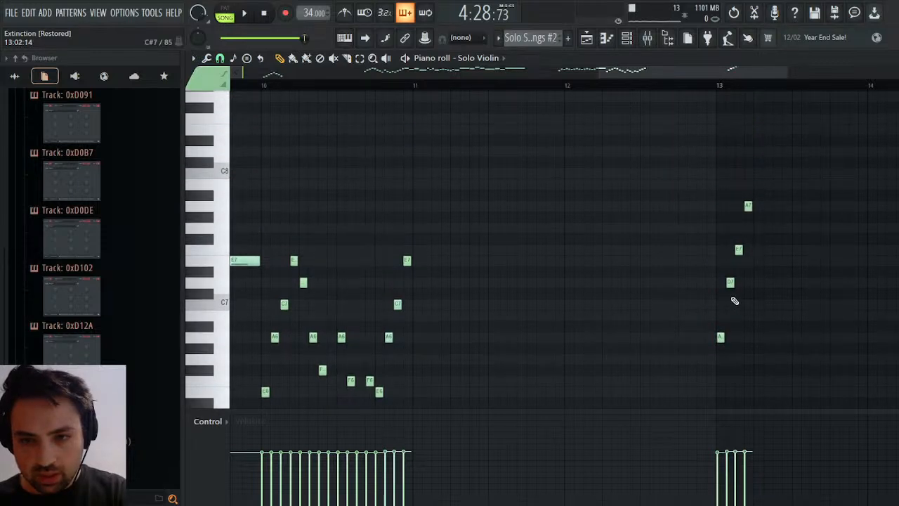
Move the D7, F7 and A7 notes in bar 13 one sixteenth later and lengthen the A6 note to fill the gap.
{"action": "left_click_drag", "start_coordinate": [721, 88], "coordinate": [724, 88]}
{"action": "left_click_drag", "start_coordinate": [735, 297], "coordinate": [754, 202]}
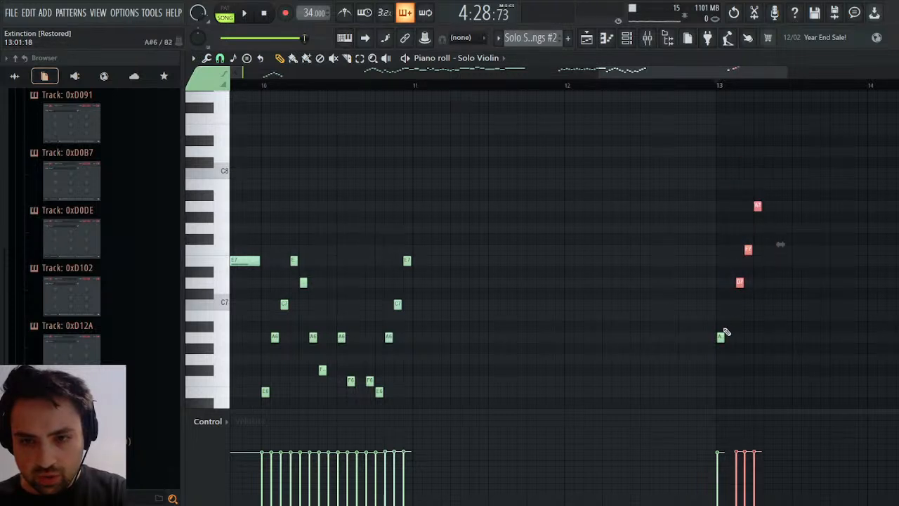
{"action": "left_click", "coordinate": [719, 337]}
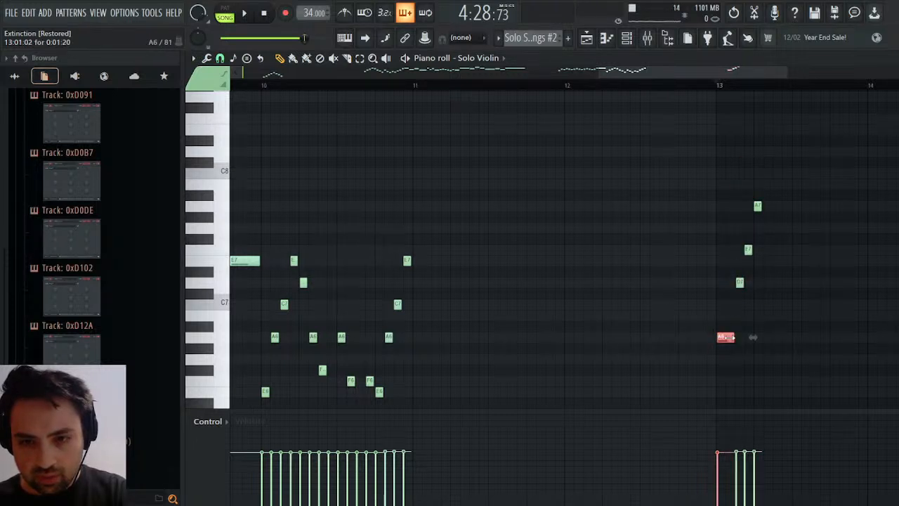
Play back the bar 13 phrase, then lengthen its A7 note to about one beat and select all four notes.
{"action": "key", "text": "space"}
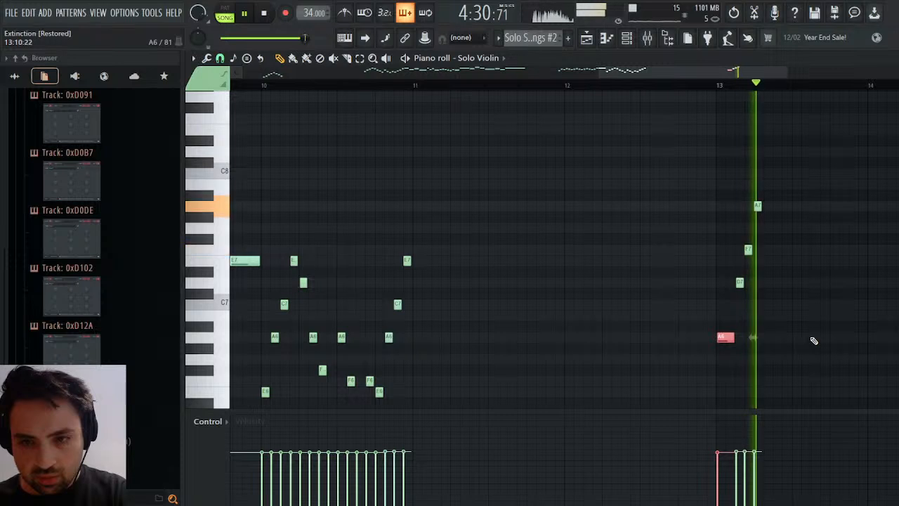
{"action": "left_click", "coordinate": [757, 206]}
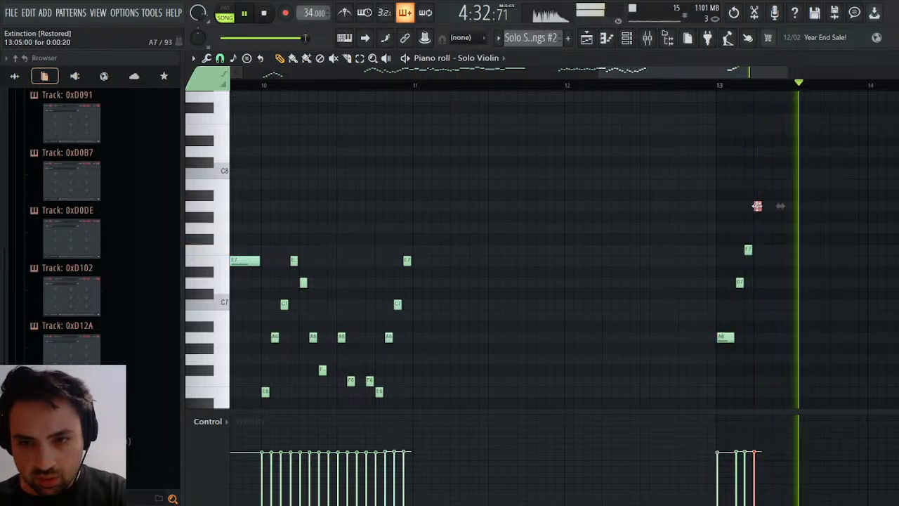
{"action": "left_click_drag", "start_coordinate": [757, 205], "coordinate": [716, 366]}
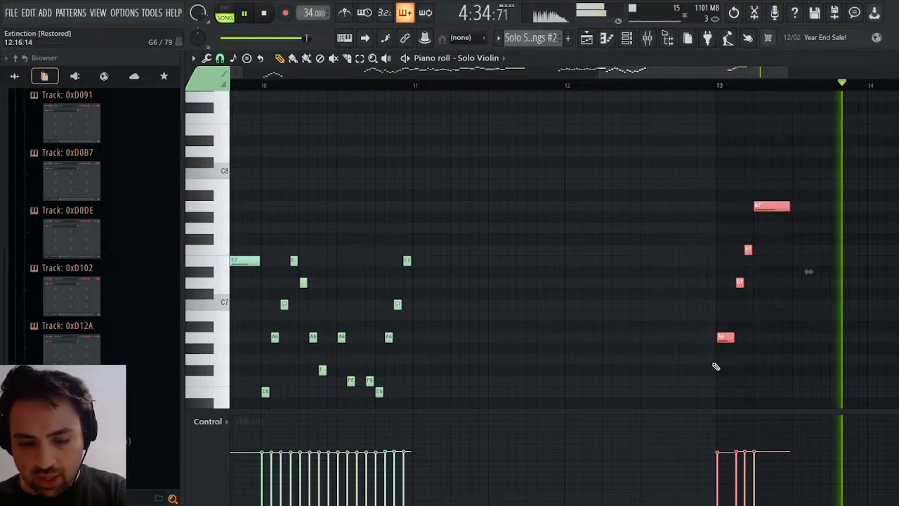
{"action": "key", "text": "space"}
Try repeating the A6, D7, F7 and A7 figure in the second half of bar 13, play it back and undo the copy.
{"action": "left_click_drag", "start_coordinate": [691, 75], "coordinate": [784, 76]}
{"action": "key", "text": "ctrl+c"}
{"action": "key", "text": "ctrl+v"}
{"action": "key", "text": "shift+Right"}
{"action": "left_click_drag", "start_coordinate": [420, 208], "coordinate": [484, 208]}
{"action": "key", "text": "space"}
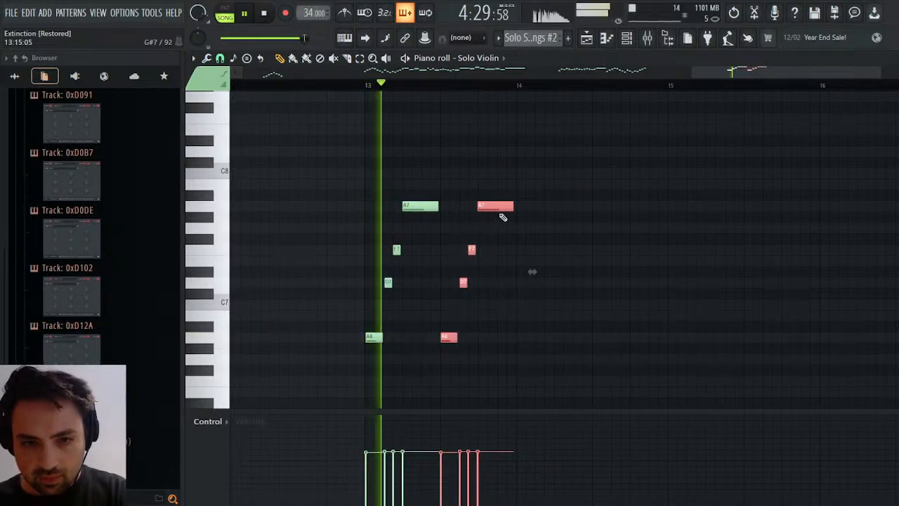
{"action": "left_click_drag", "start_coordinate": [879, 74], "coordinate": [765, 75]}
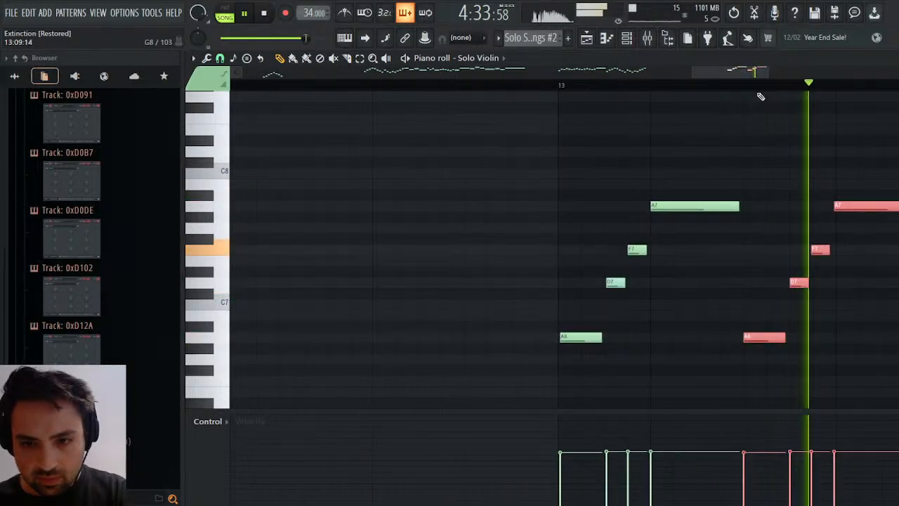
{"action": "key", "text": "space"}
{"action": "key", "text": "ctrl+z"}
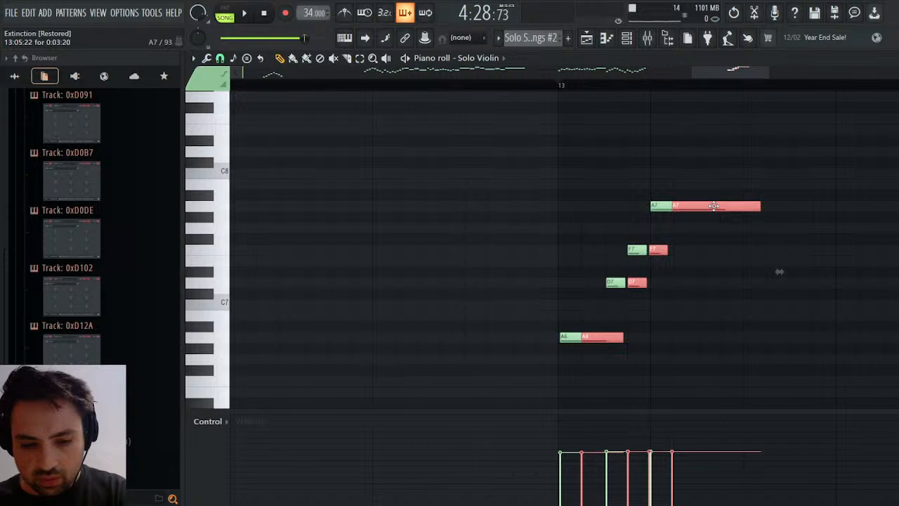
{"action": "key", "text": "ctrl+z"}
Duplicate the four A6, D7, F7 and A7 notes into the second half of bar 13 and listen to the phrase.
{"action": "left_click_drag", "start_coordinate": [727, 190], "coordinate": [548, 366]}
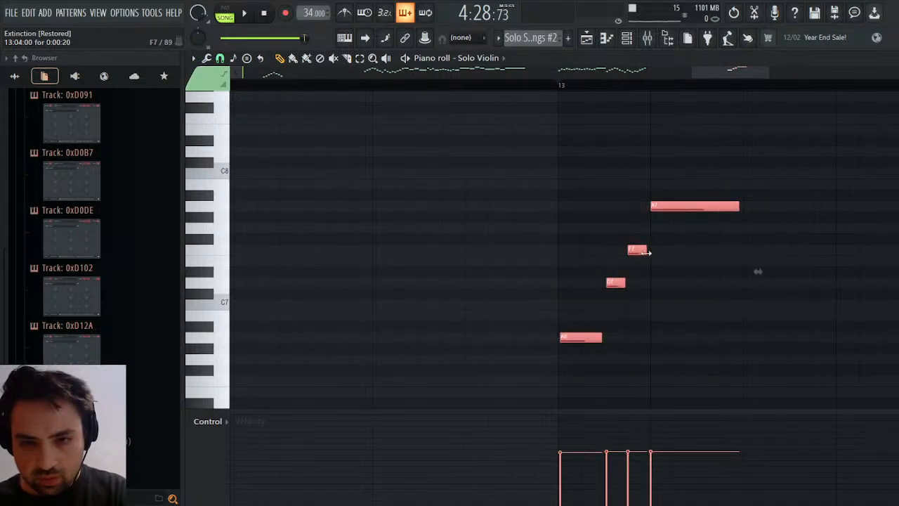
{"action": "left_click_drag", "start_coordinate": [716, 73], "coordinate": [735, 92]}
{"action": "key", "text": "shift+Right"}
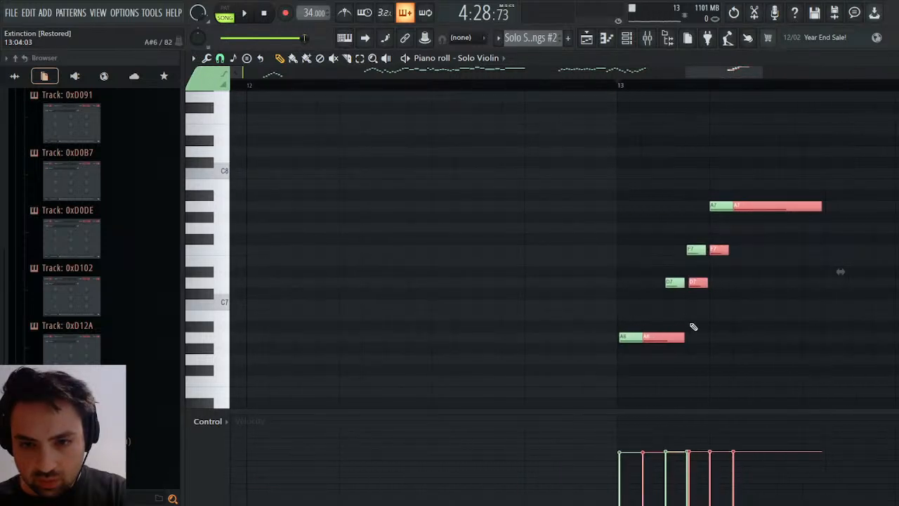
{"action": "left_click_drag", "start_coordinate": [668, 341], "coordinate": [829, 342]}
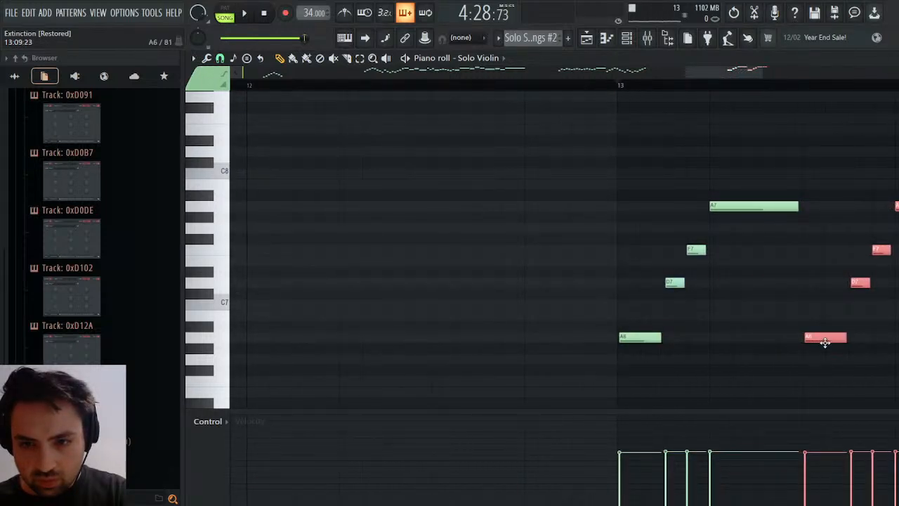
{"action": "key", "text": "space"}
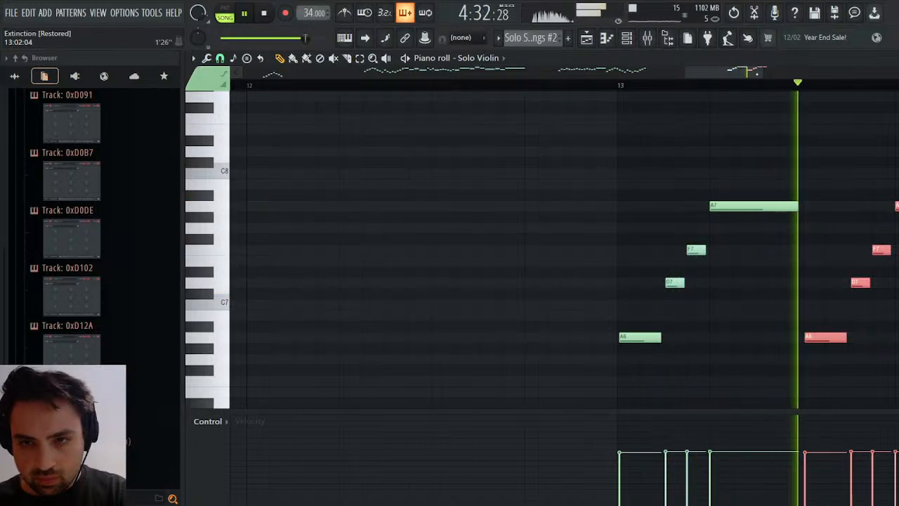
{"action": "left_click_drag", "start_coordinate": [763, 73], "coordinate": [897, 82]}
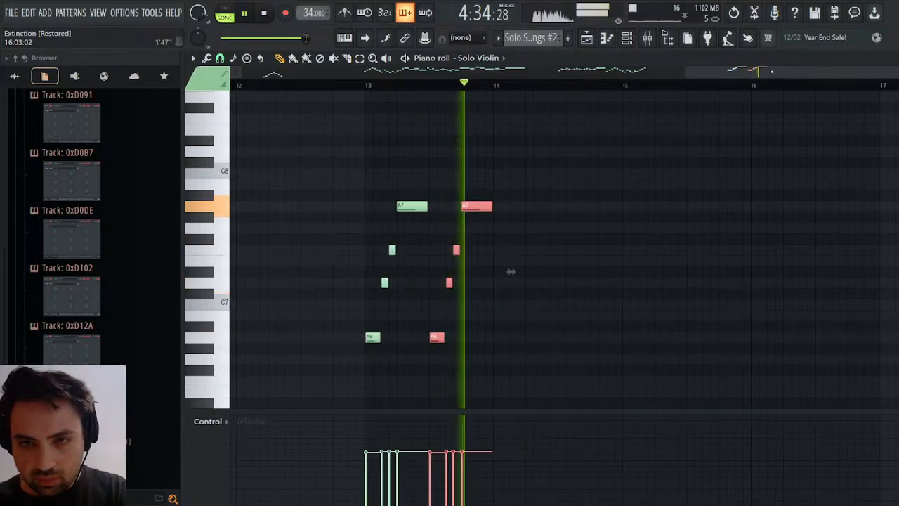
{"action": "left_click_drag", "start_coordinate": [771, 71], "coordinate": [579, 71]}
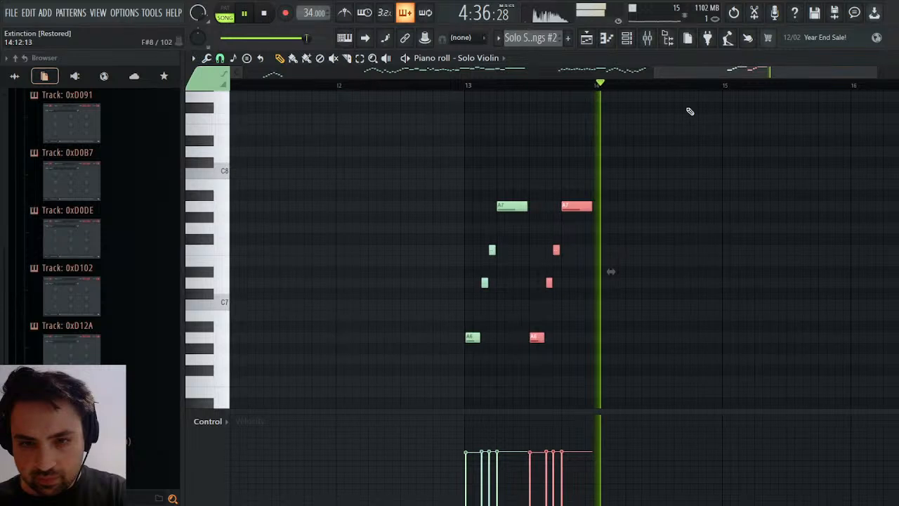
{"action": "left_click", "coordinate": [472, 85]}
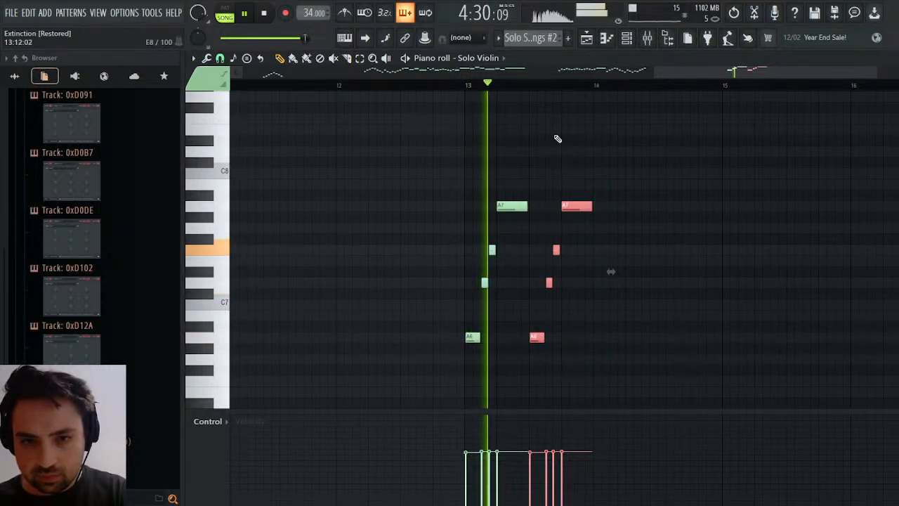
{"action": "key", "text": "space"}
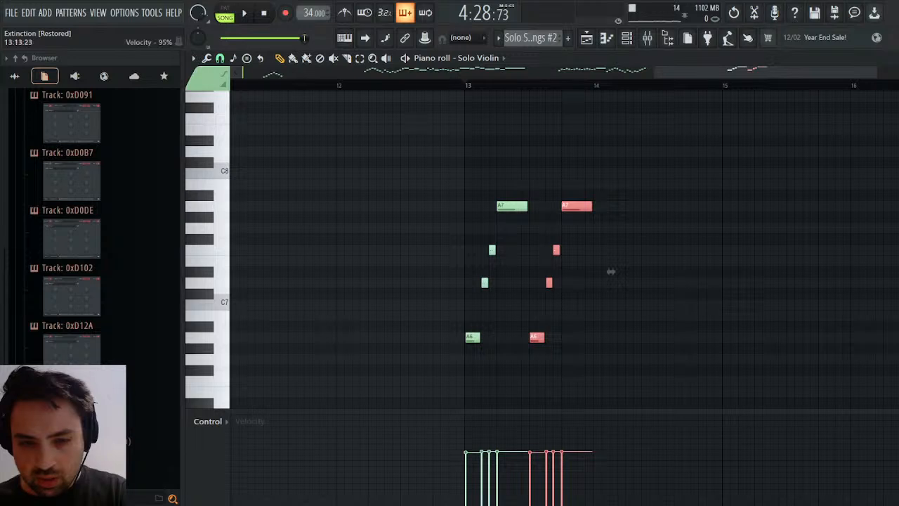
Lengthen the second A7 note in bar 13 to about three beats and add an equally long A7 directly behind it.
{"action": "left_click_drag", "start_coordinate": [597, 190], "coordinate": [580, 248]}
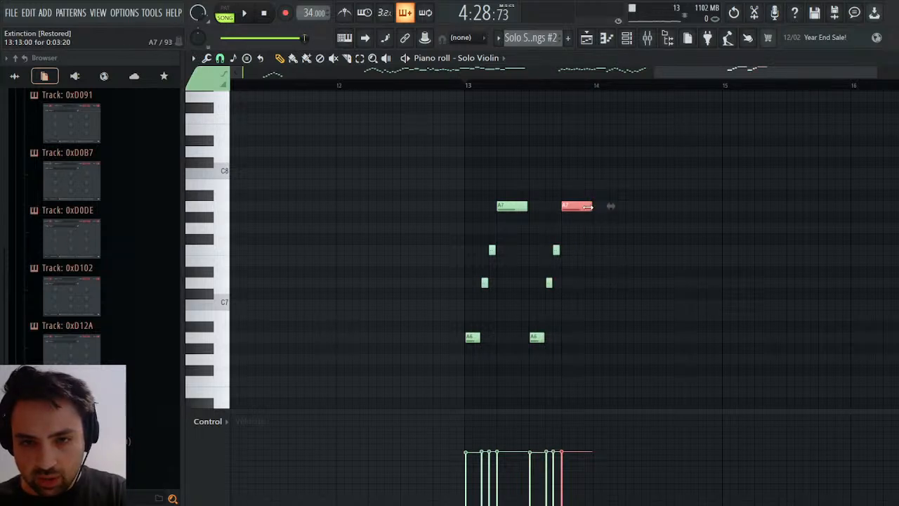
{"action": "left_click_drag", "start_coordinate": [611, 208], "coordinate": [643, 217]}
{"action": "key", "text": "space"}
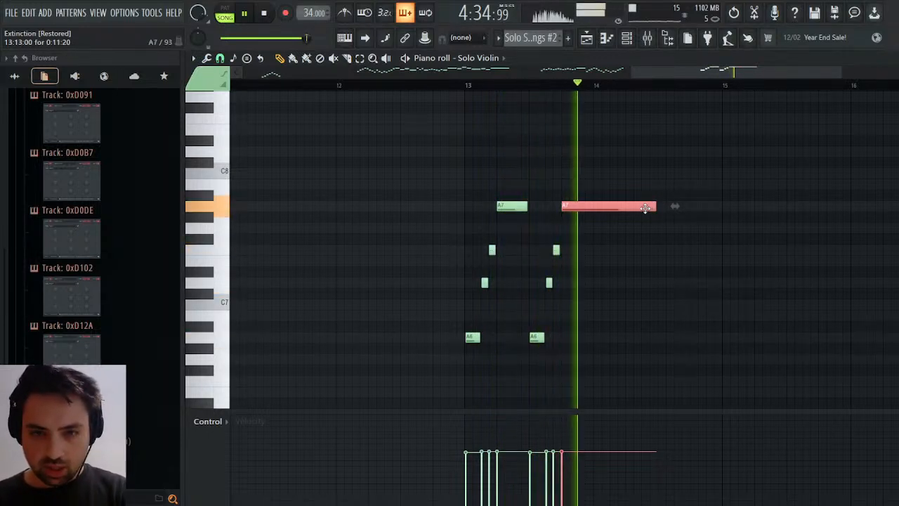
{"action": "left_click", "coordinate": [477, 207]}
{"action": "left_click_drag", "start_coordinate": [515, 208], "coordinate": [703, 213]}
{"action": "right_click", "coordinate": [709, 245]}
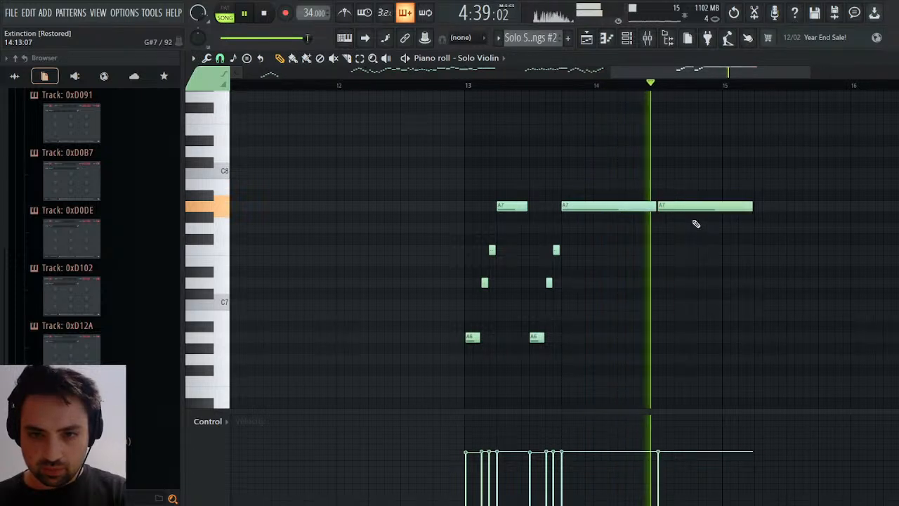
Shorten the last A7 note to end at the start of bar 15 and play the phrase against the full arrangement.
{"action": "left_click_drag", "start_coordinate": [755, 202], "coordinate": [744, 217]}
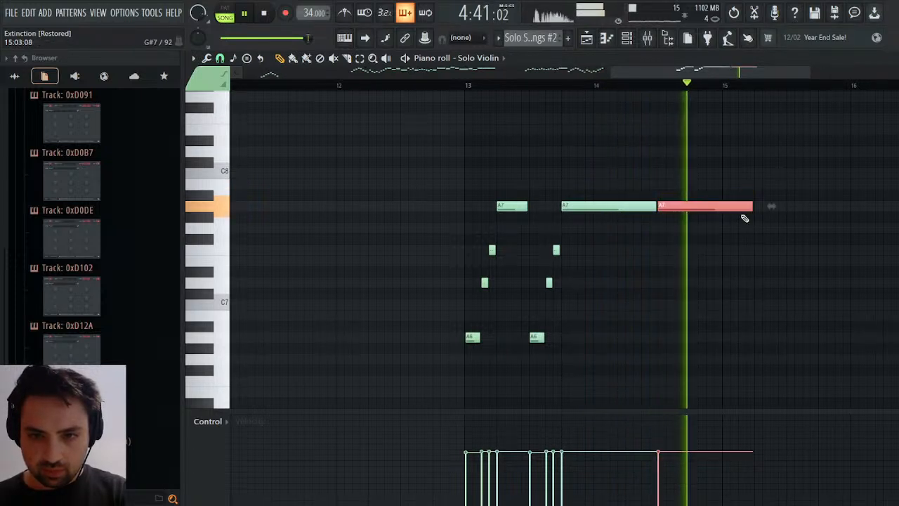
{"action": "left_click", "coordinate": [757, 200]}
{"action": "key", "text": "ctrl+z"}
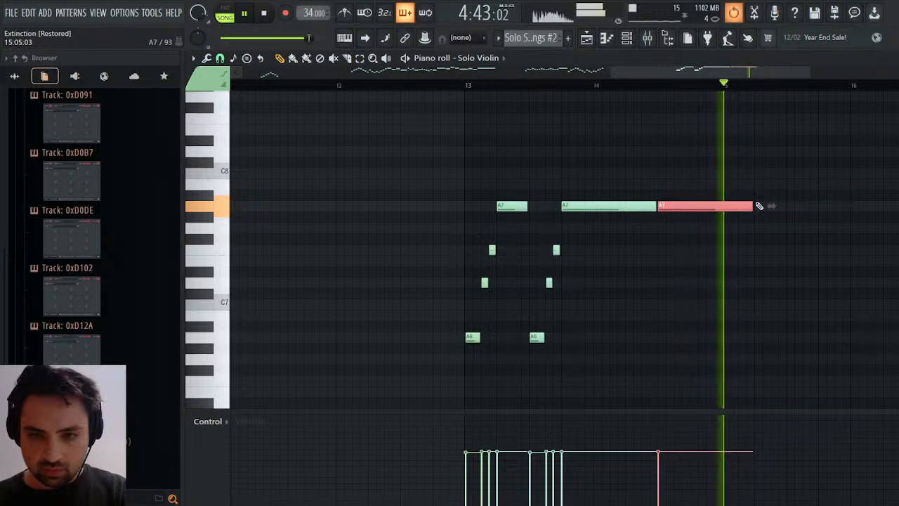
{"action": "left_click_drag", "start_coordinate": [753, 206], "coordinate": [718, 209]}
{"action": "key", "text": "space"}
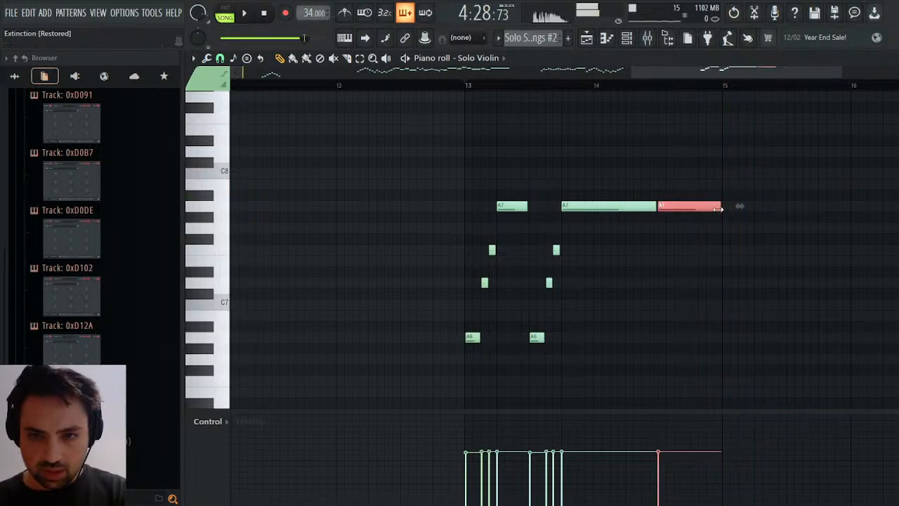
{"action": "key", "text": "space"}
{"action": "key", "text": "F5"}
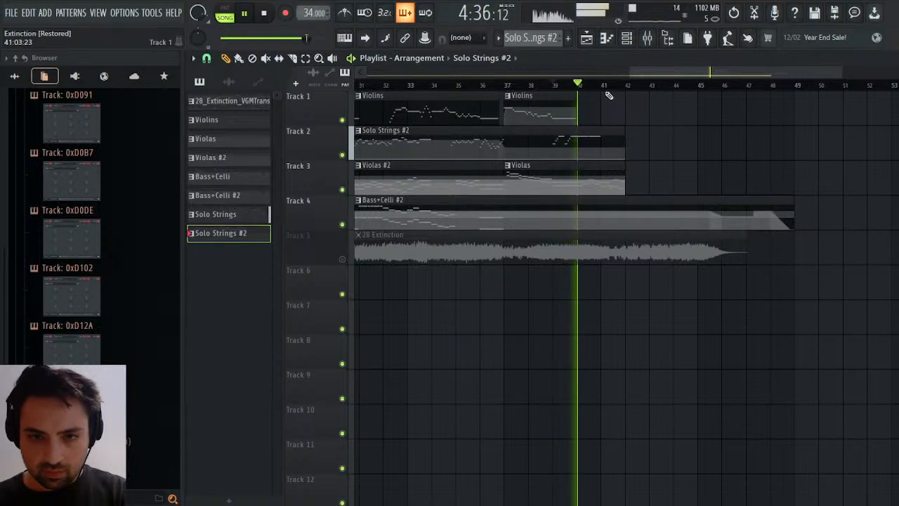
{"action": "key", "text": "space"}
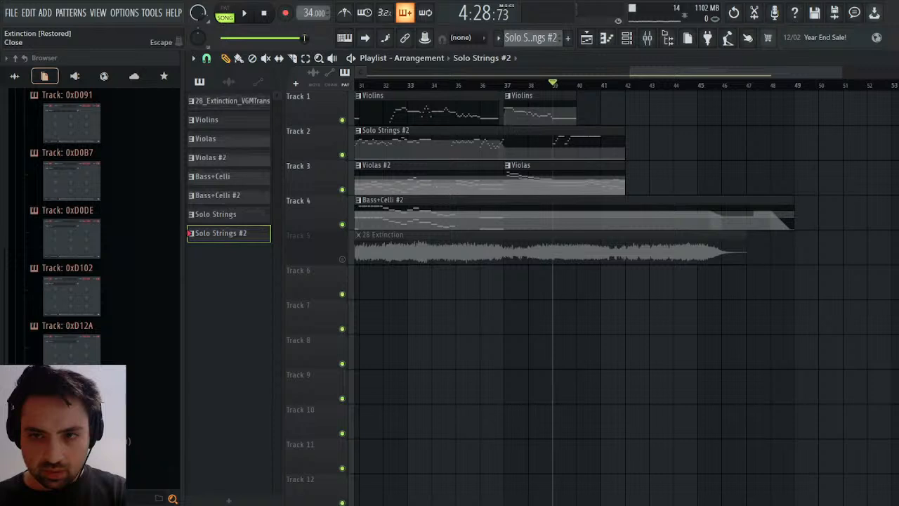
Shorten the second A7 in bar 13 to one beat, extend the following A7 across all of bar 14, and play the result.
{"action": "key", "text": "F7"}
{"action": "left_click", "coordinate": [628, 204]}
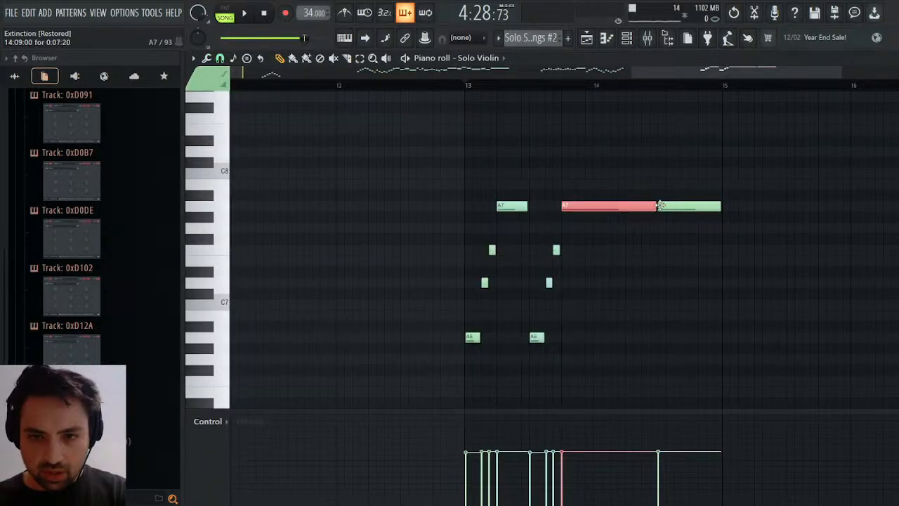
{"action": "left_click_drag", "start_coordinate": [656, 205], "coordinate": [631, 205]}
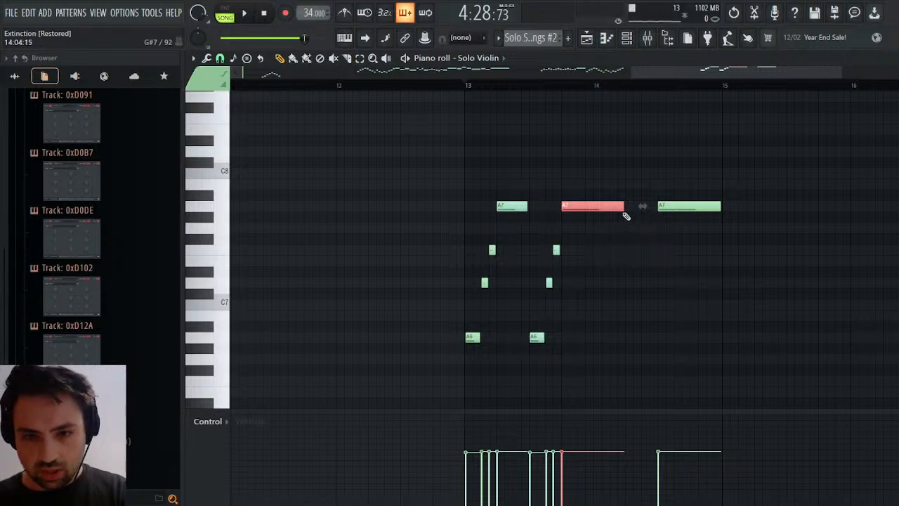
{"action": "left_click_drag", "start_coordinate": [626, 216], "coordinate": [592, 217]}
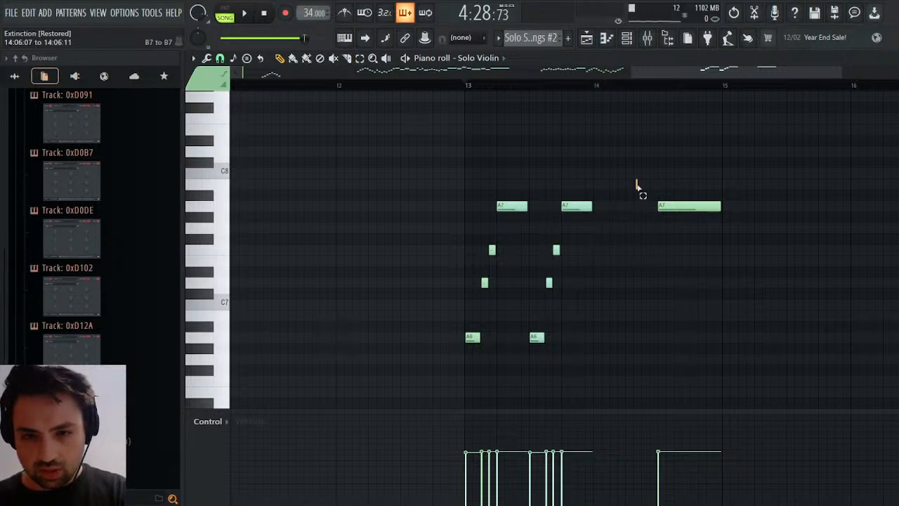
{"action": "mouse_move", "coordinate": [713, 211]}
{"action": "left_mouse_down"}
{"action": "mouse_move", "coordinate": [678, 215]}
{"action": "mouse_move", "coordinate": [649, 202]}
{"action": "mouse_move", "coordinate": [720, 214]}
{"action": "left_mouse_up"}
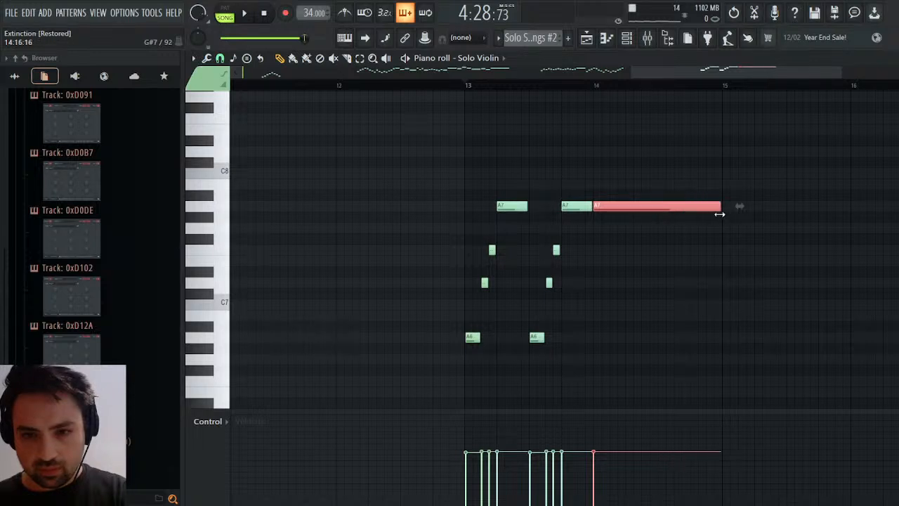
{"action": "key", "text": "space"}
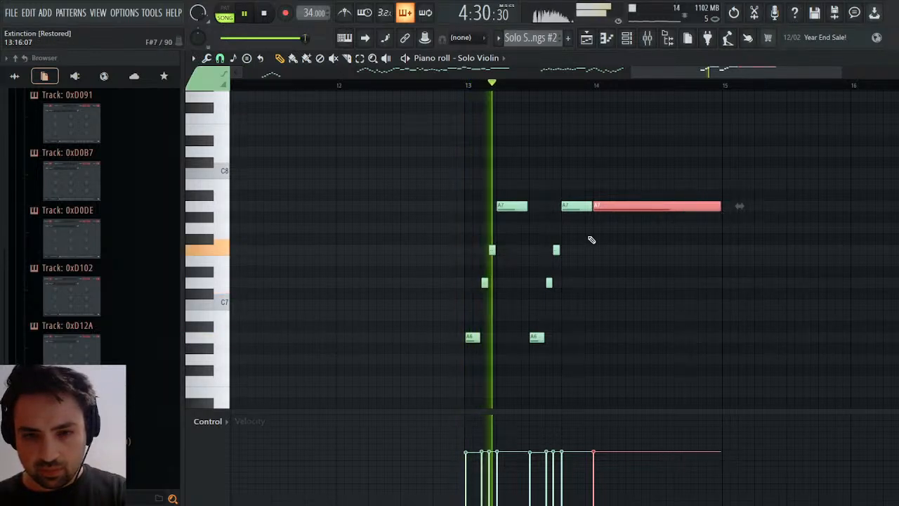
{"action": "key", "text": "space"}
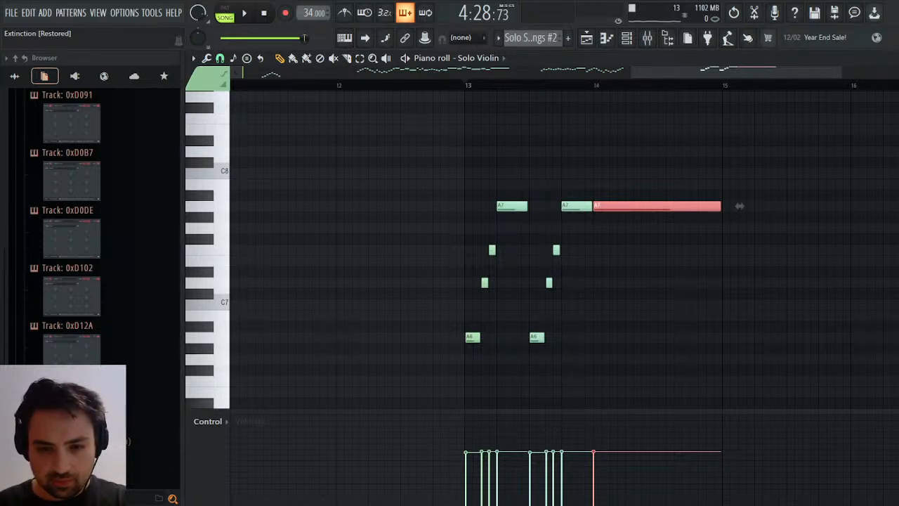
Open the tempo events of the Solo Strings #2 pattern and lower the tempo to 31.111 BPM from bar 13.
{"action": "left_click", "coordinate": [586, 39]}
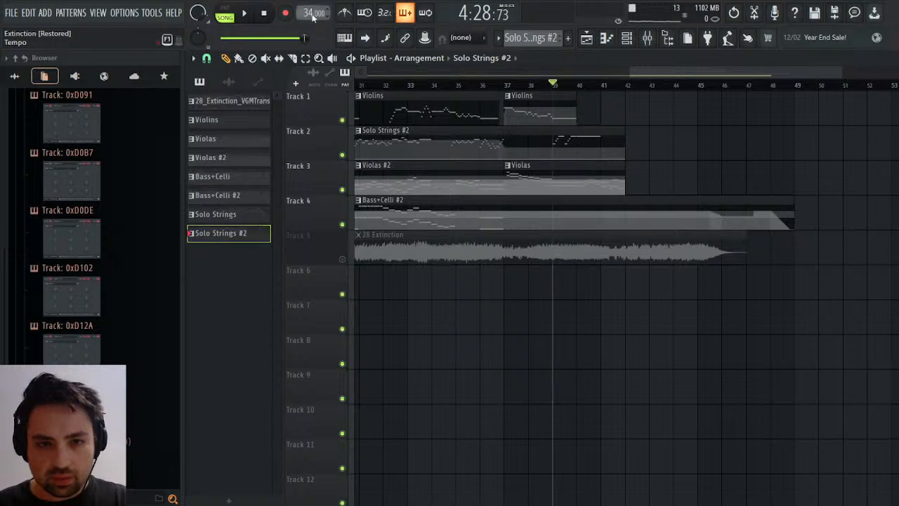
{"action": "left_click", "coordinate": [344, 67]}
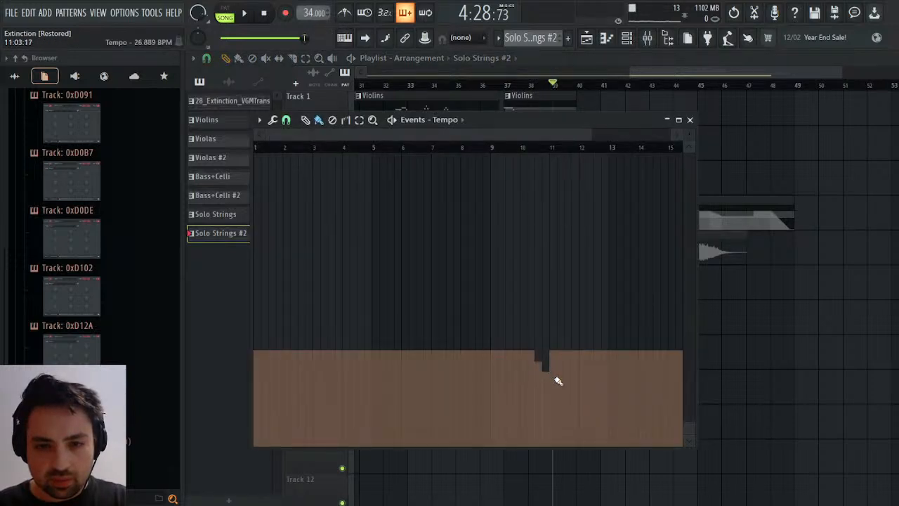
{"action": "key", "text": "space"}
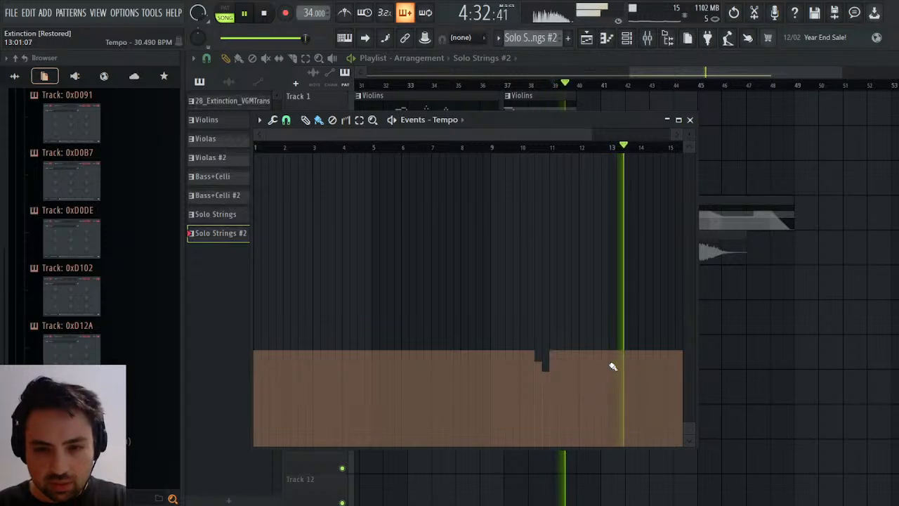
{"action": "left_click", "coordinate": [307, 120]}
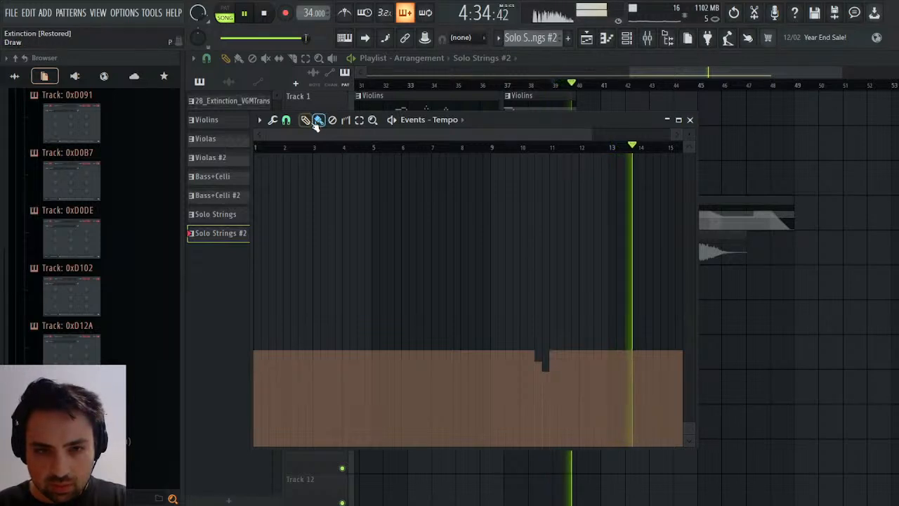
{"action": "left_click", "coordinate": [610, 361]}
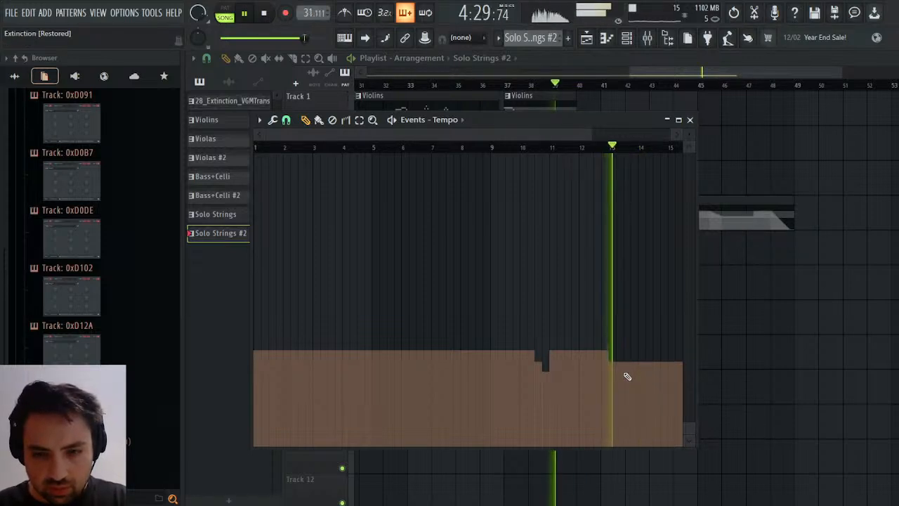
Draw a second, lower tempo step from the middle of bar 13, listen to the slowdown and close the tempo events.
{"action": "left_click", "coordinate": [628, 375]}
{"action": "left_click", "coordinate": [629, 374]}
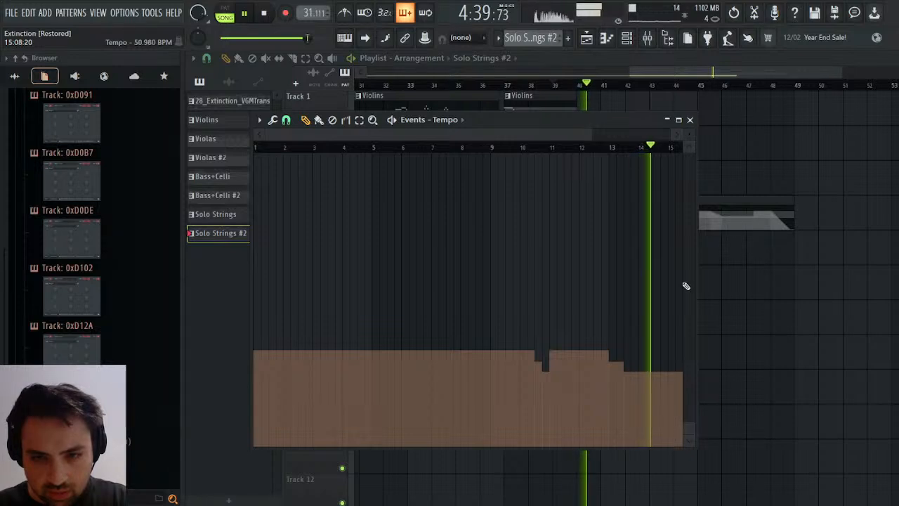
{"action": "key", "text": "space"}
{"action": "left_click", "coordinate": [690, 120]}
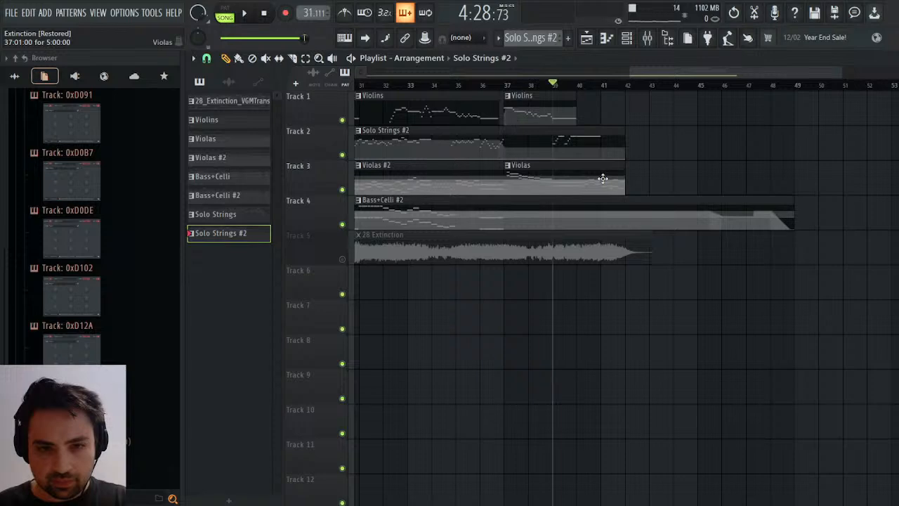
Make the Violas clip at song bar 37 an independent pattern and open its Violas notes in the piano roll.
{"action": "left_click_drag", "start_coordinate": [516, 171], "coordinate": [619, 170]}
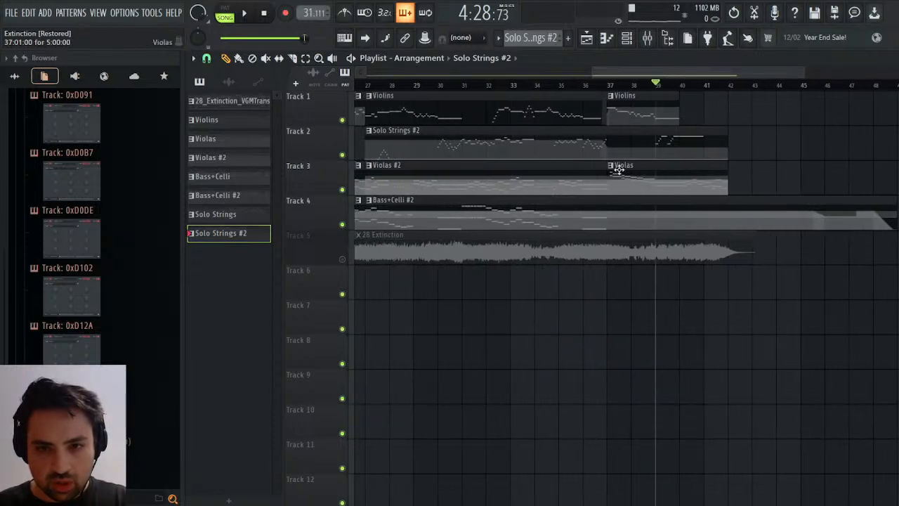
{"action": "left_click", "coordinate": [631, 271]}
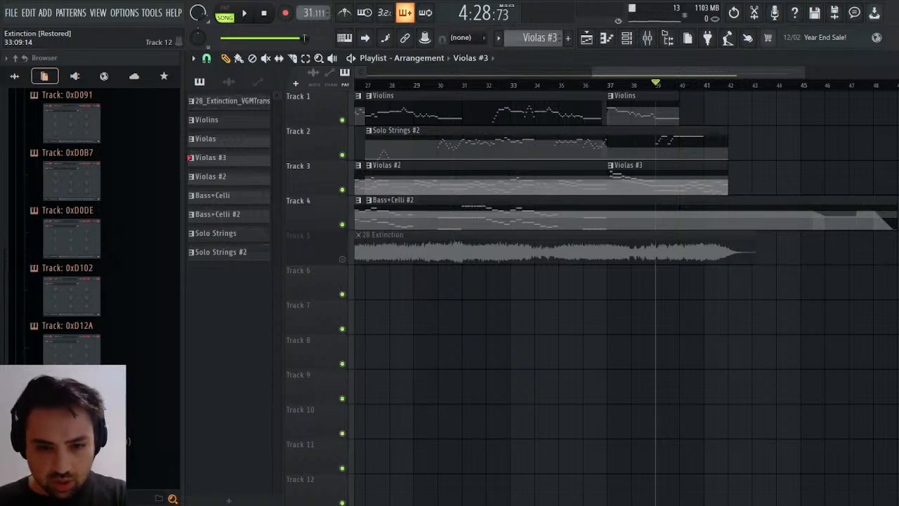
{"action": "left_click", "coordinate": [701, 187]}
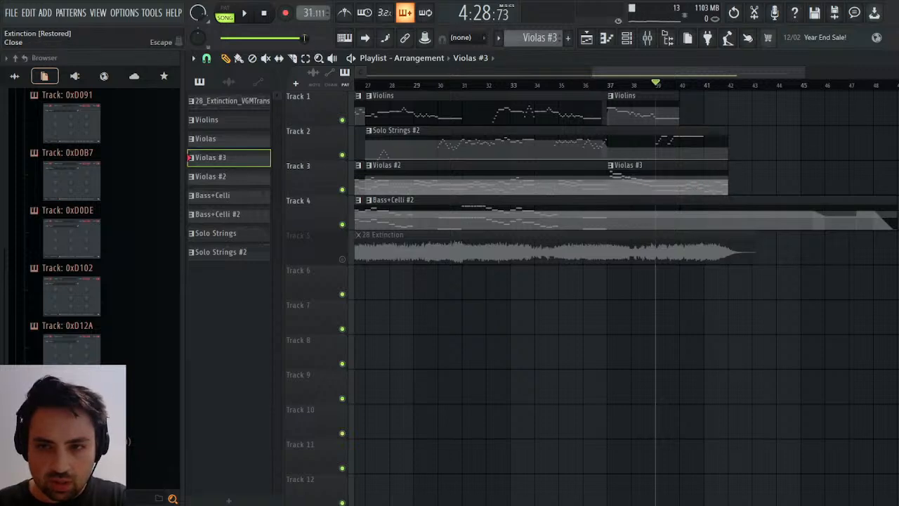
{"action": "left_click", "coordinate": [891, 58]}
{"action": "left_click", "coordinate": [891, 58]}
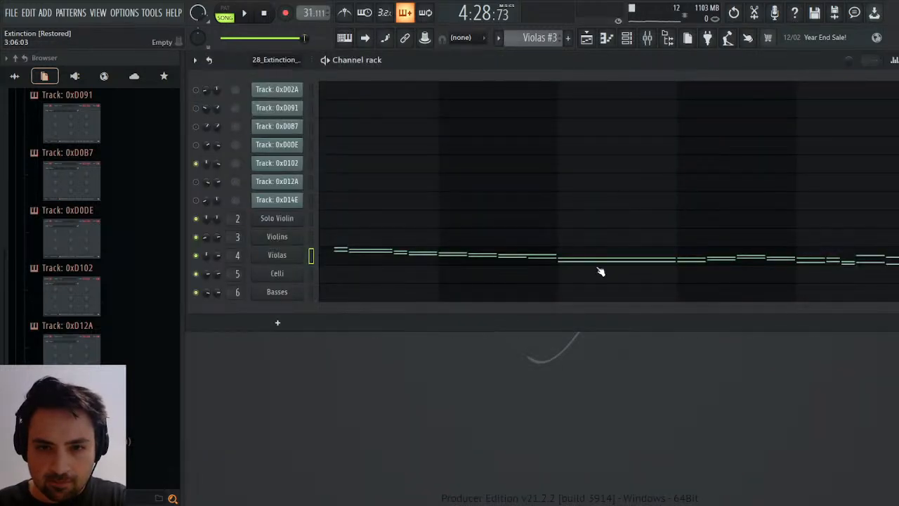
{"action": "left_click", "coordinate": [608, 255]}
Play the held E5 and C5 chord in bar 3 of the Violas part against the full arrangement.
{"action": "scroll", "coordinate": [561, 195], "scroll_direction": "down", "scroll_amount": 6}
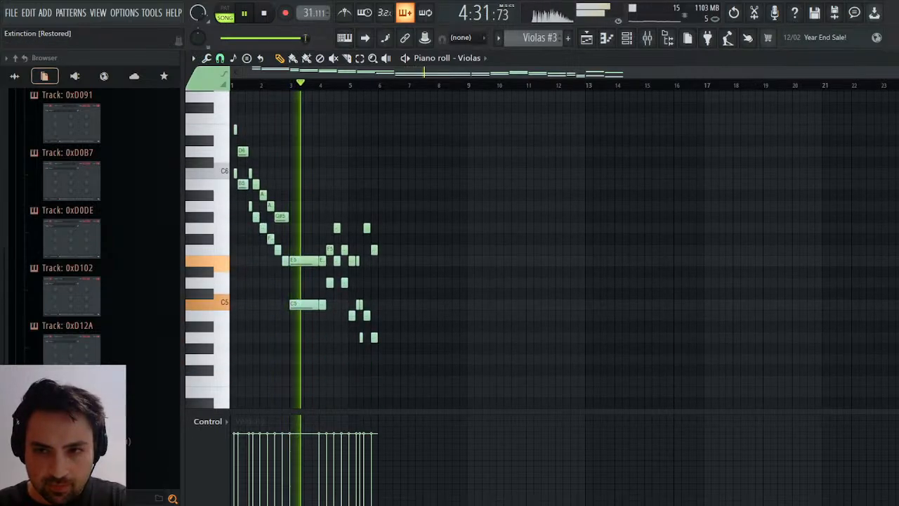
{"action": "left_click_drag", "start_coordinate": [882, 73], "coordinate": [696, 87]}
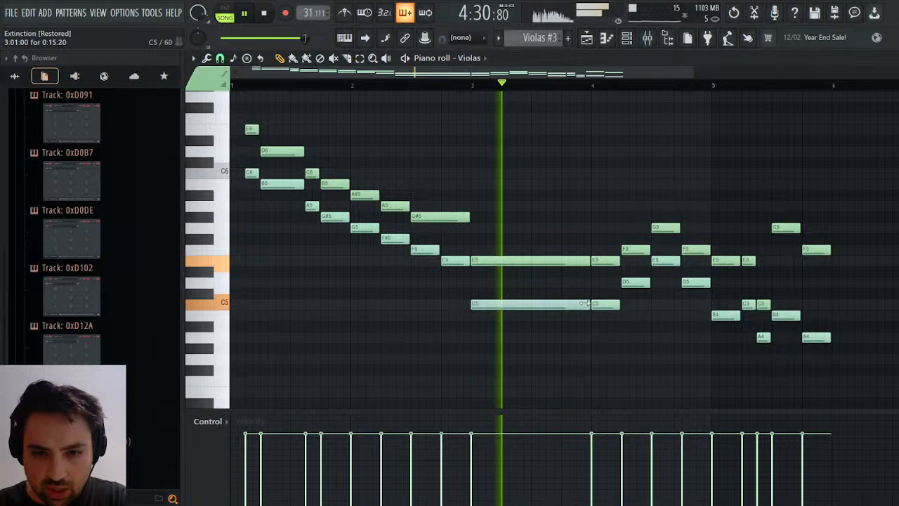
{"action": "mouse_move", "coordinate": [584, 303]}
{"action": "left_mouse_down"}
{"action": "mouse_move", "coordinate": [520, 311]}
{"action": "mouse_move", "coordinate": [590, 306]}
{"action": "left_mouse_up"}
{"action": "left_click", "coordinate": [530, 315]}
{"action": "right_click", "coordinate": [562, 303]}
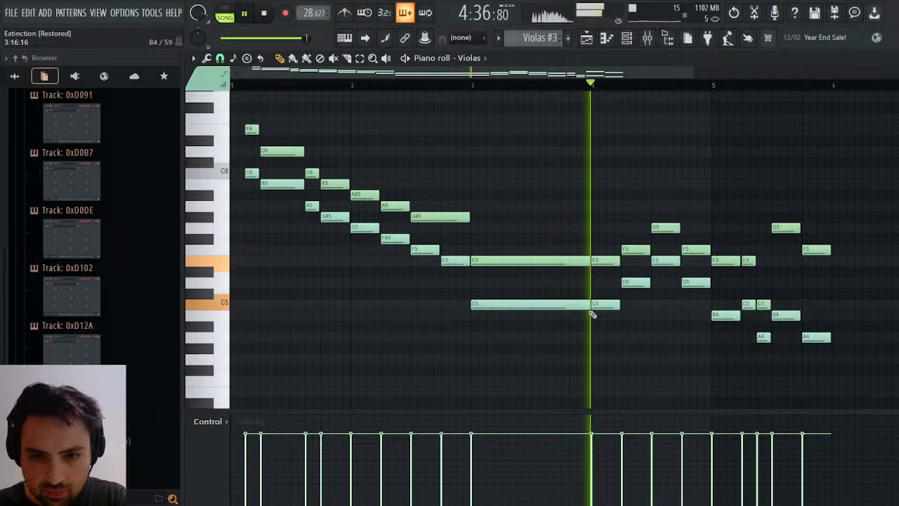
{"action": "key", "text": "space"}
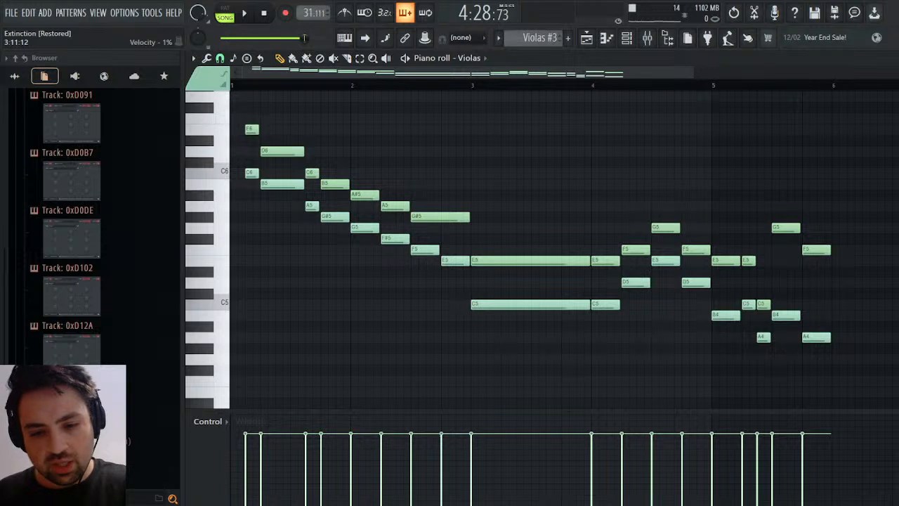
{"action": "key", "text": "space"}
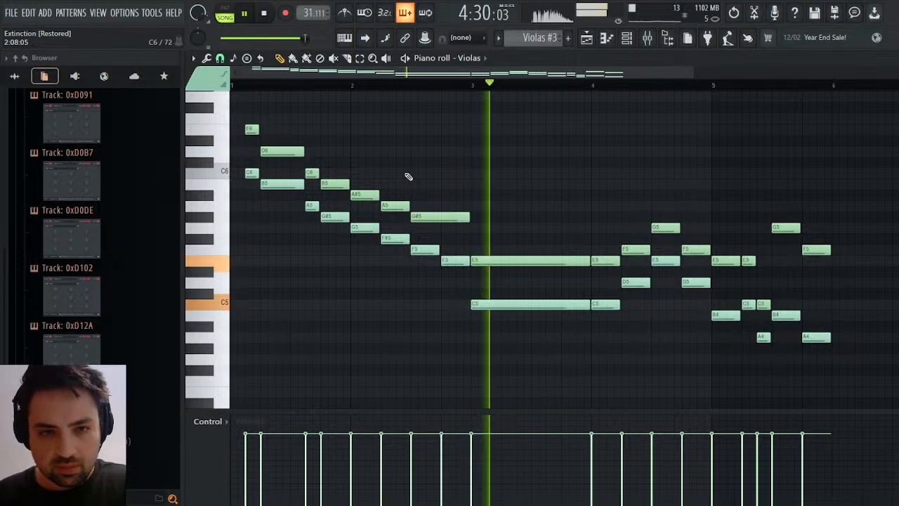
{"action": "key", "text": "space"}
Set playback to the current pattern only, start it at bar 3 and listen to the held chord.
{"action": "left_click", "coordinate": [225, 14]}
{"action": "left_click_drag", "start_coordinate": [473, 85], "coordinate": [477, 89]}
{"action": "key", "text": "space"}
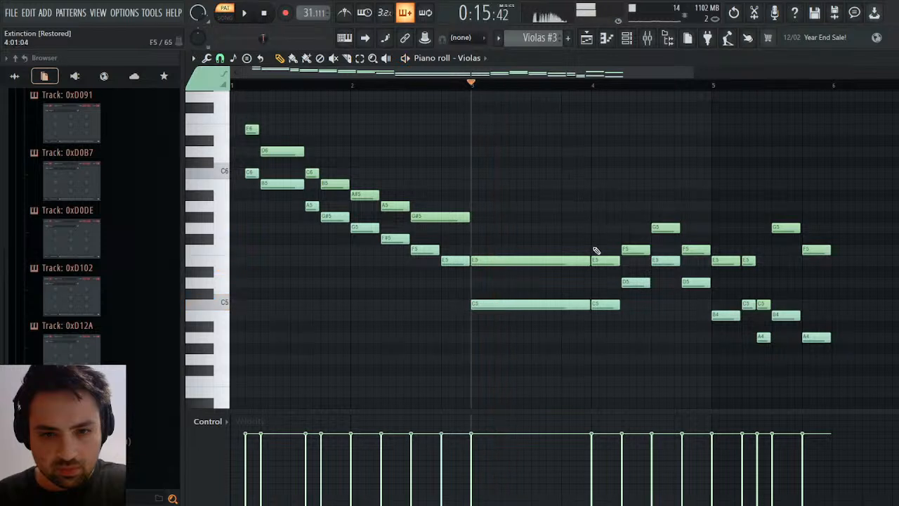
{"action": "key", "text": "space"}
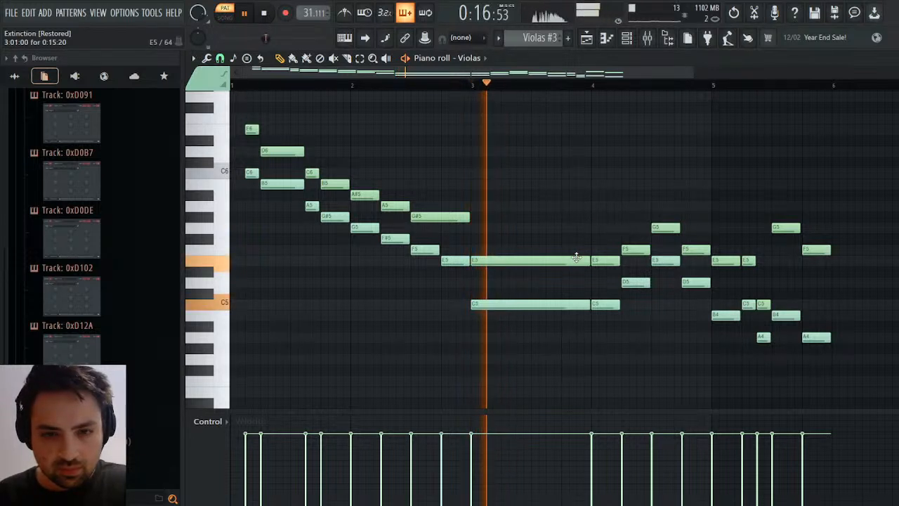
{"action": "key", "text": "space"}
Shorten the upper E5 in bar 3 to less than one beat, add a short D5 and a one-beat E5 after it, and play them.
{"action": "left_click_drag", "start_coordinate": [583, 260], "coordinate": [522, 261]}
{"action": "left_click", "coordinate": [496, 281]}
{"action": "left_click", "coordinate": [502, 261]}
{"action": "key", "text": "space"}
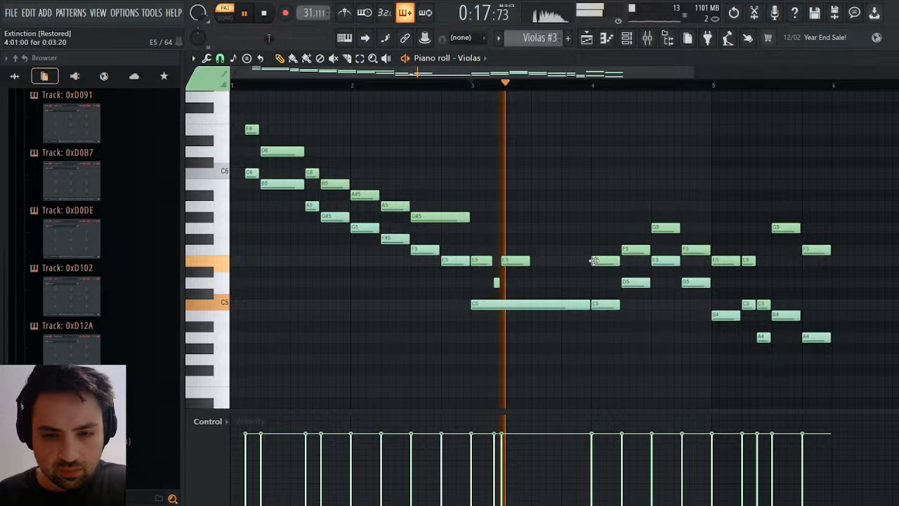
{"action": "key", "text": "space"}
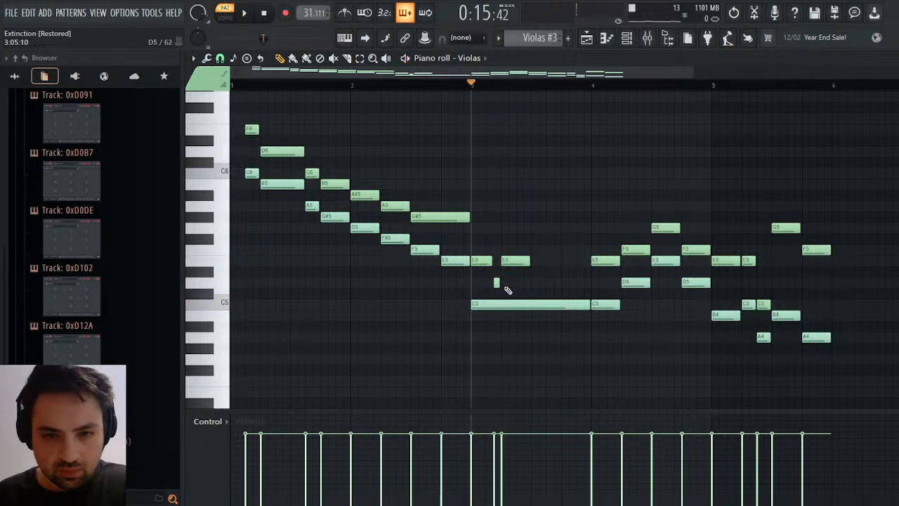
Rework the upper line of bar 3 into a one-beat E5 followed by half-beat D5 and E5 notes, and play it.
{"action": "right_click", "coordinate": [497, 283]}
{"action": "left_click", "coordinate": [501, 282]}
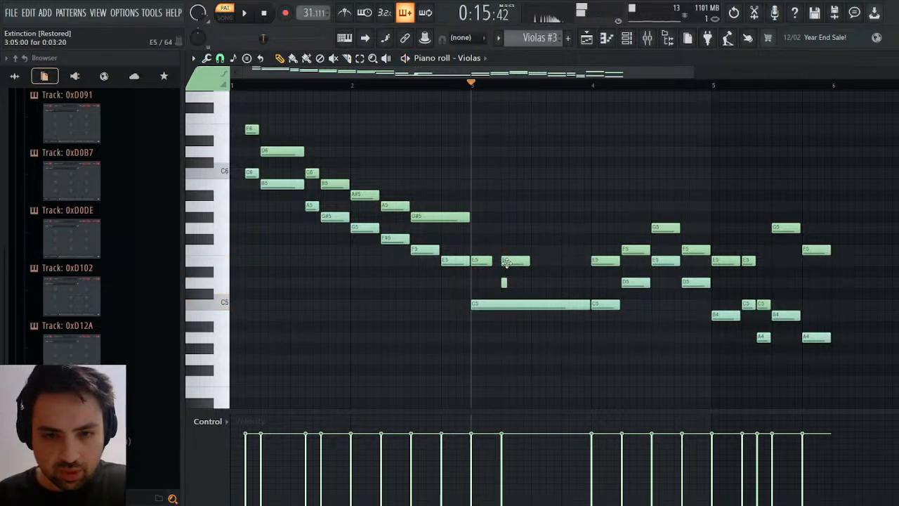
{"action": "right_click", "coordinate": [506, 262]}
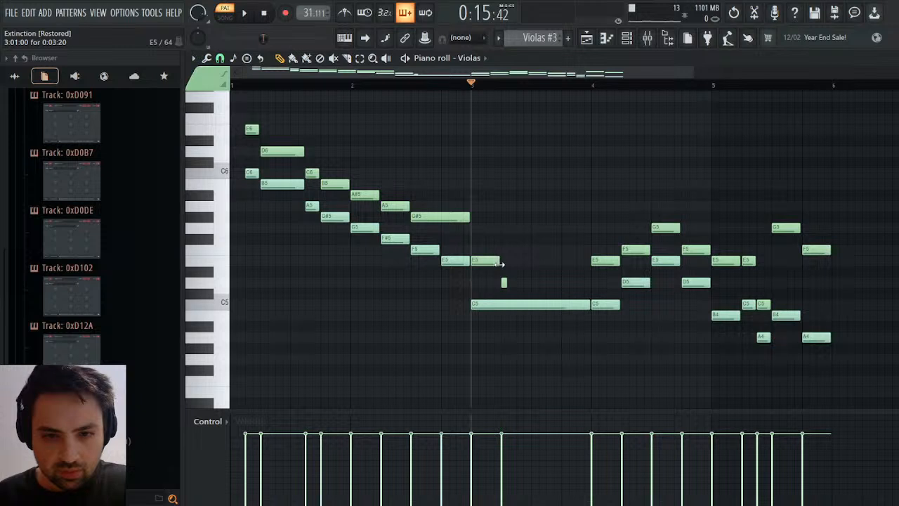
{"action": "left_click_drag", "start_coordinate": [503, 284], "coordinate": [514, 283]}
{"action": "left_click", "coordinate": [520, 261]}
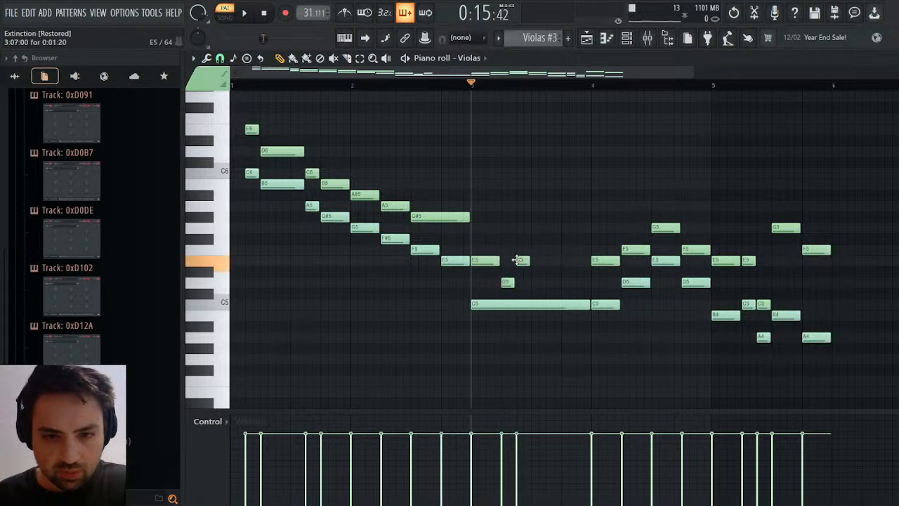
{"action": "key", "text": "space"}
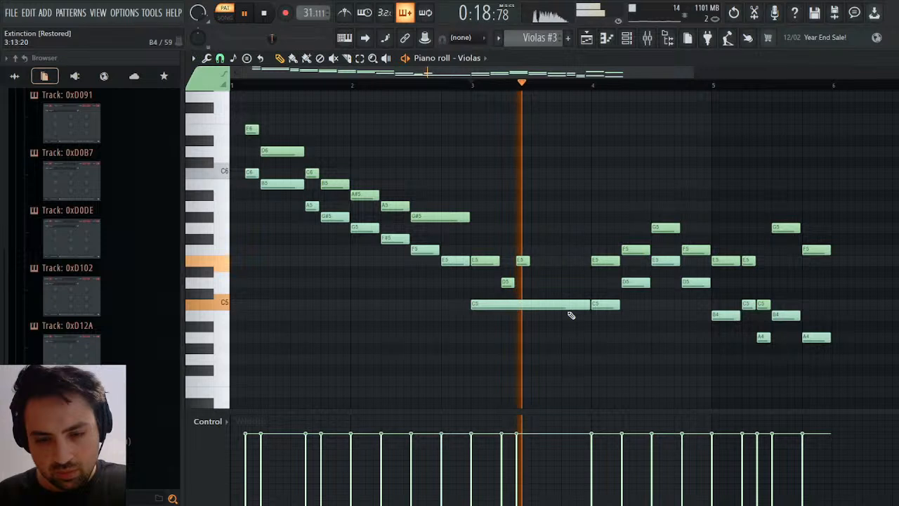
{"action": "key", "text": "space"}
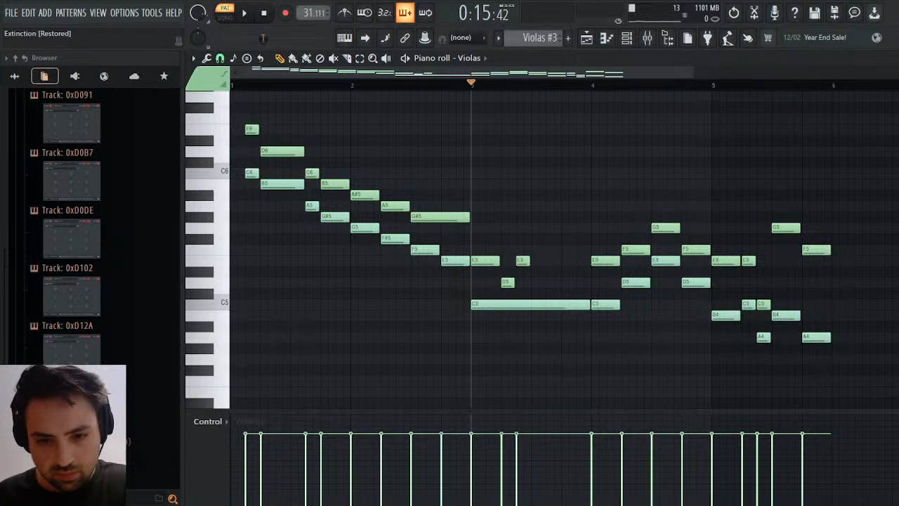
Add a one-beat F5 at the middle of bar 3 and play the phrase.
{"action": "key", "text": "space"}
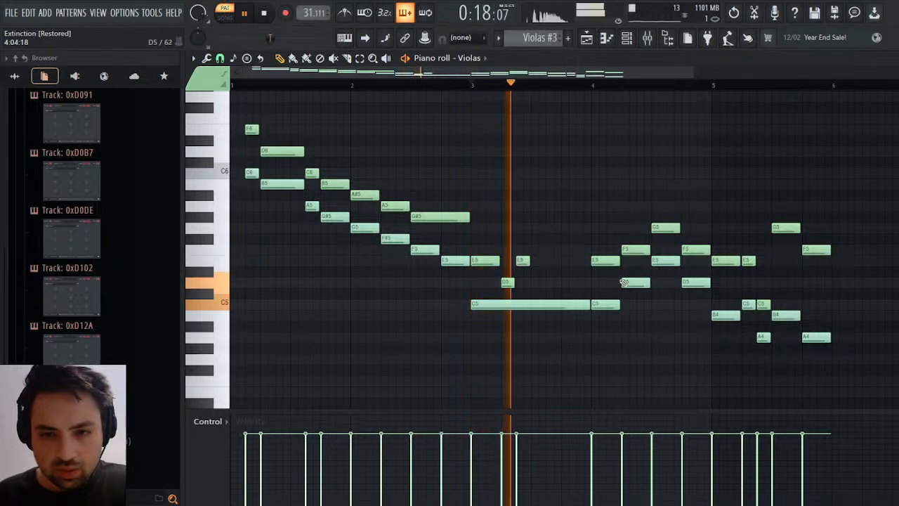
{"action": "key", "text": "space"}
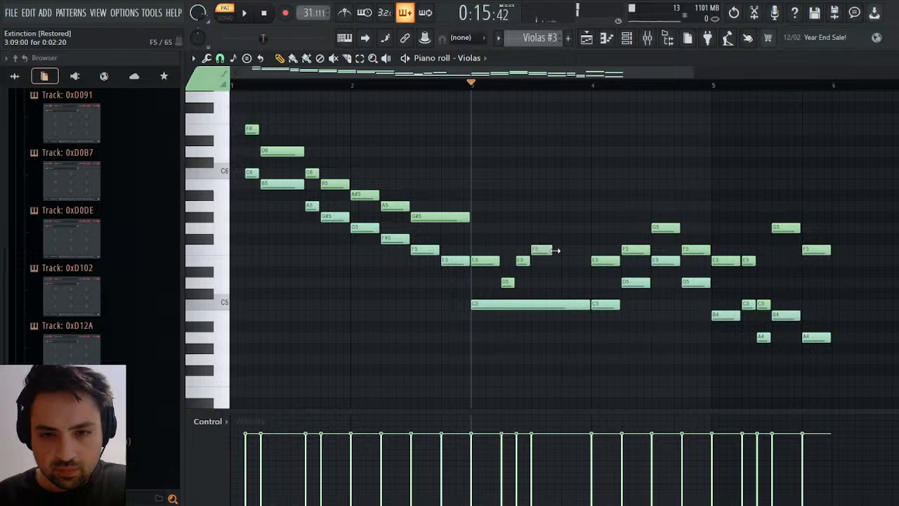
{"action": "key", "text": "space"}
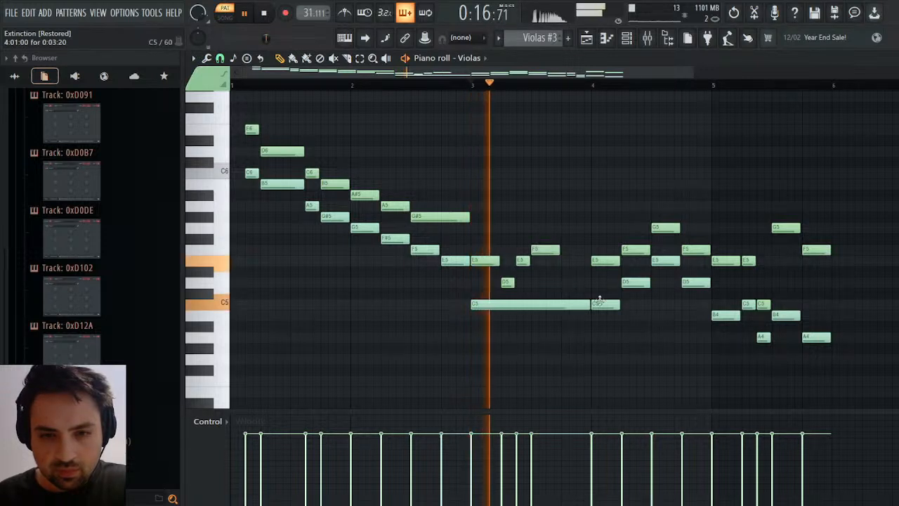
Shorten the low C5 in bar 3 to two beats and fill the bar's second half with a D5 under an extended F5.
{"action": "left_click_drag", "start_coordinate": [588, 308], "coordinate": [528, 306]}
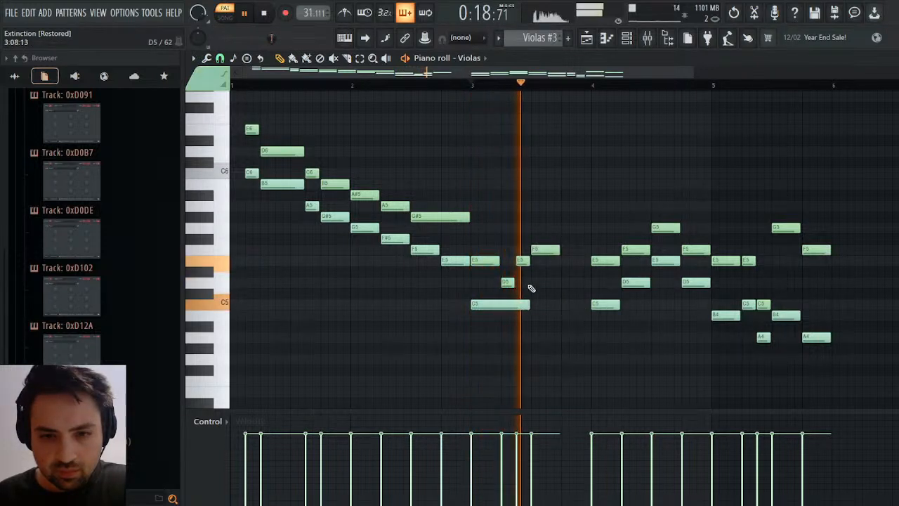
{"action": "left_click", "coordinate": [533, 283]}
{"action": "mouse_move", "coordinate": [589, 283]}
{"action": "left_mouse_down"}
{"action": "mouse_move", "coordinate": [562, 283]}
{"action": "mouse_move", "coordinate": [590, 283]}
{"action": "left_mouse_up"}
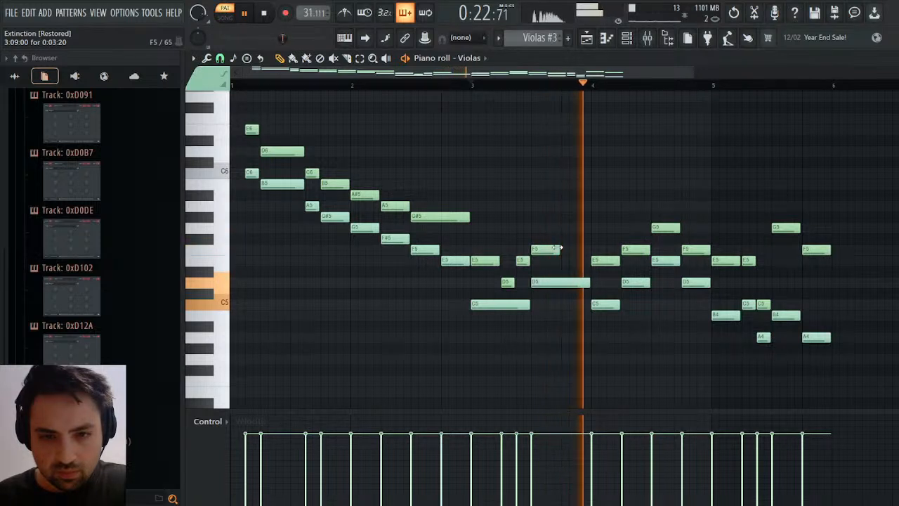
{"action": "left_click_drag", "start_coordinate": [560, 250], "coordinate": [588, 252]}
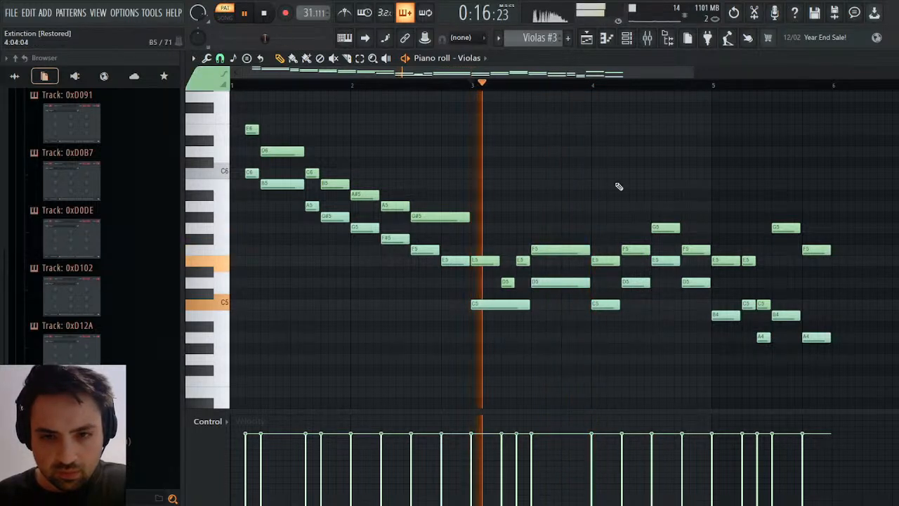
Delete all viola notes from bar 4 onward and play the arrangement from song bar 39.
{"action": "left_click_drag", "start_coordinate": [606, 169], "coordinate": [897, 392]}
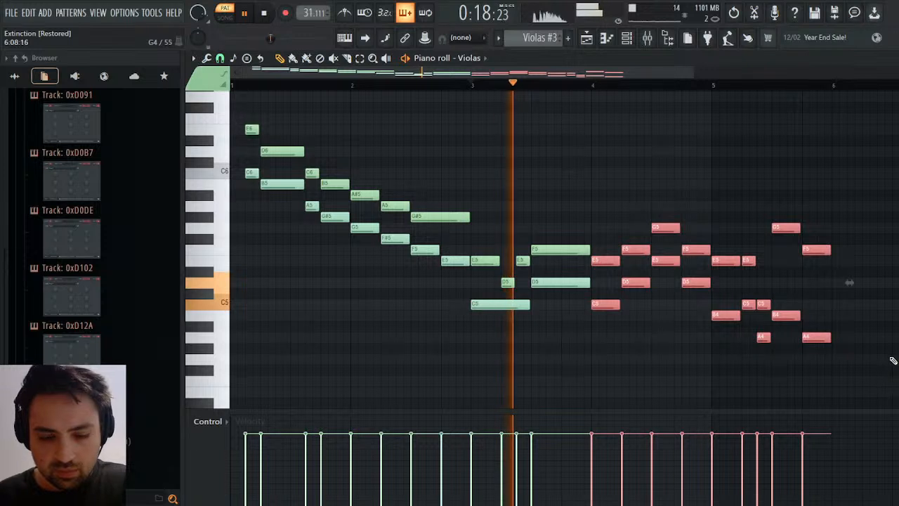
{"action": "key", "text": "Delete"}
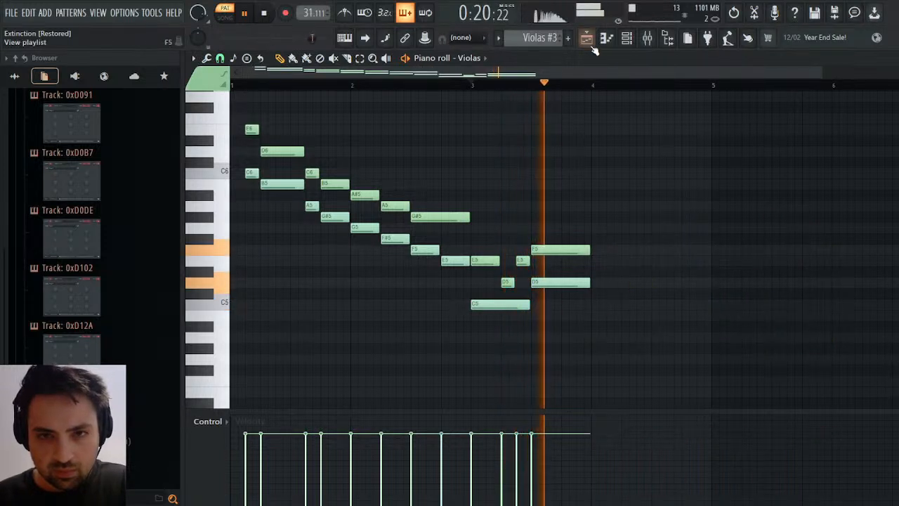
{"action": "left_click", "coordinate": [585, 39]}
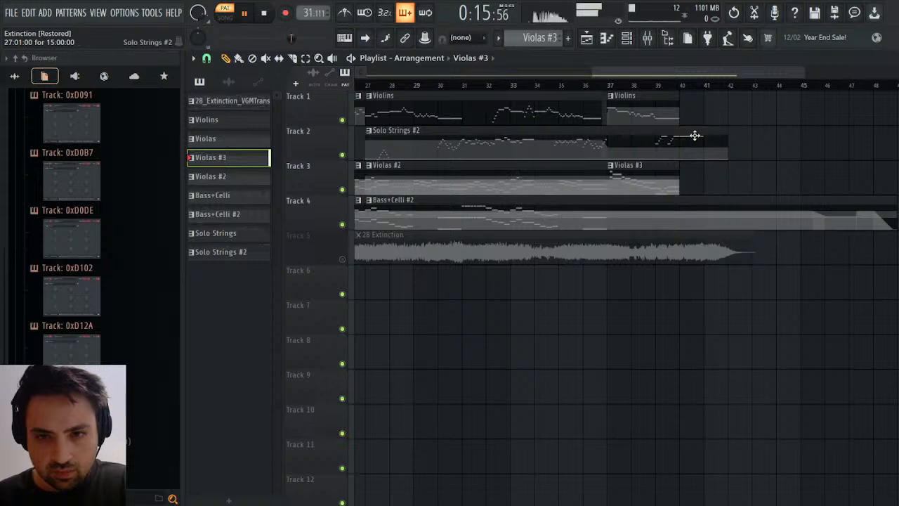
{"action": "left_click", "coordinate": [660, 86]}
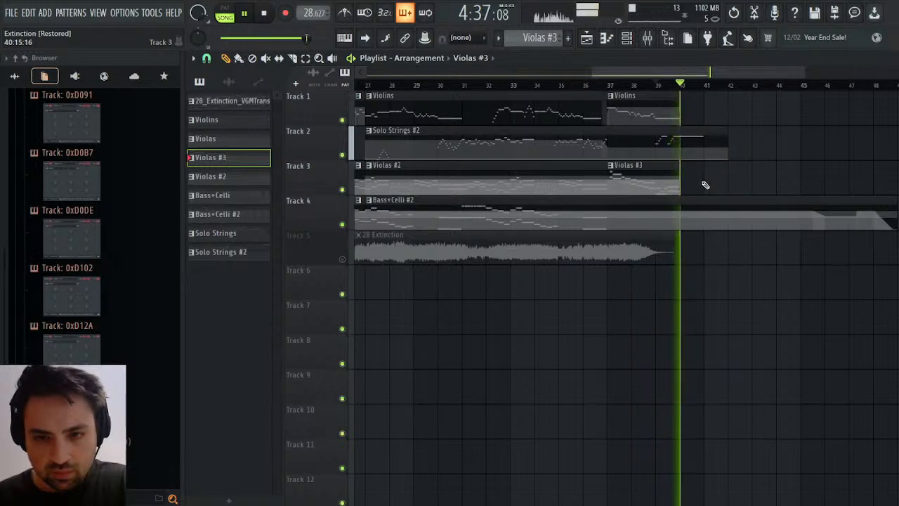
{"action": "key", "text": "space"}
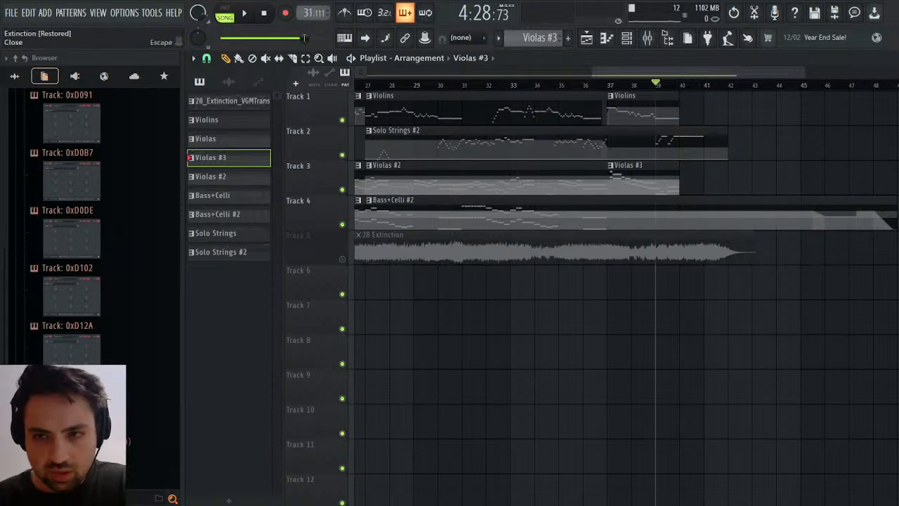
Add two-beat F5 and D5 notes at the start of bar 4 in the Violas piano roll and play the arrangement.
{"action": "left_click", "coordinate": [890, 58]}
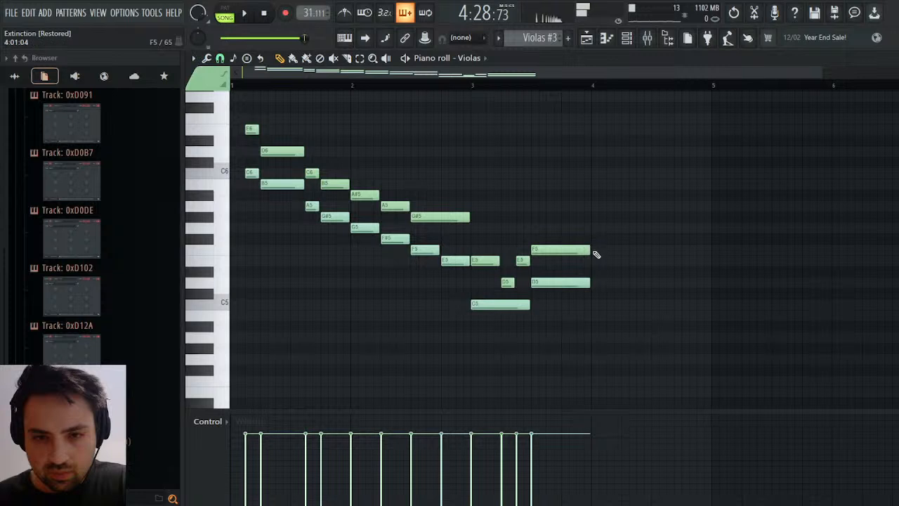
{"action": "left_click", "coordinate": [596, 254]}
{"action": "left_click", "coordinate": [595, 281]}
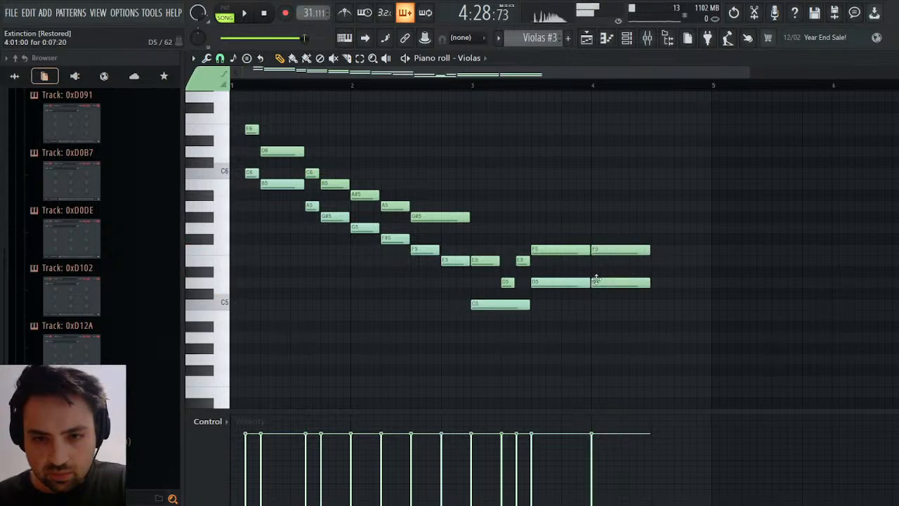
{"action": "key", "text": "space"}
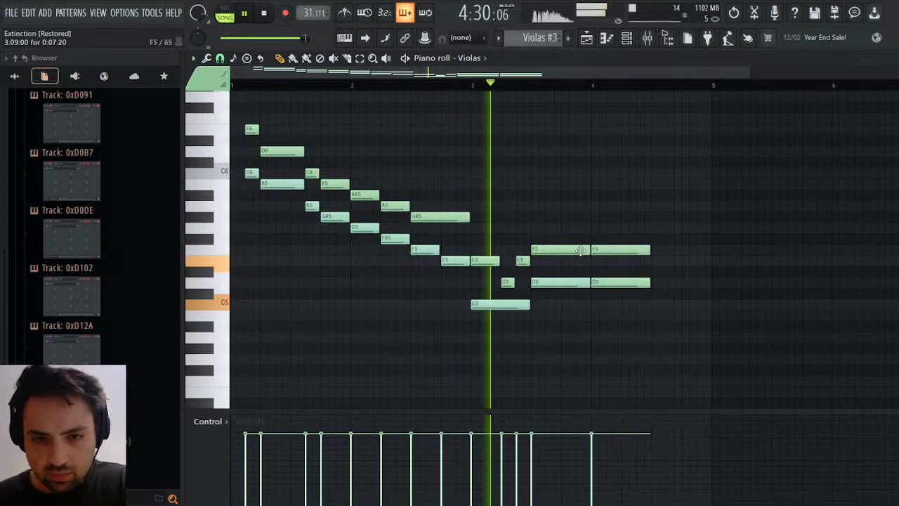
Shorten the F5 and D5 pair in bar 3 to one beat and move the bar 4 pair to start on beat 4 of bar 3.
{"action": "left_click_drag", "start_coordinate": [585, 252], "coordinate": [554, 253]}
{"action": "left_click_drag", "start_coordinate": [582, 281], "coordinate": [560, 284]}
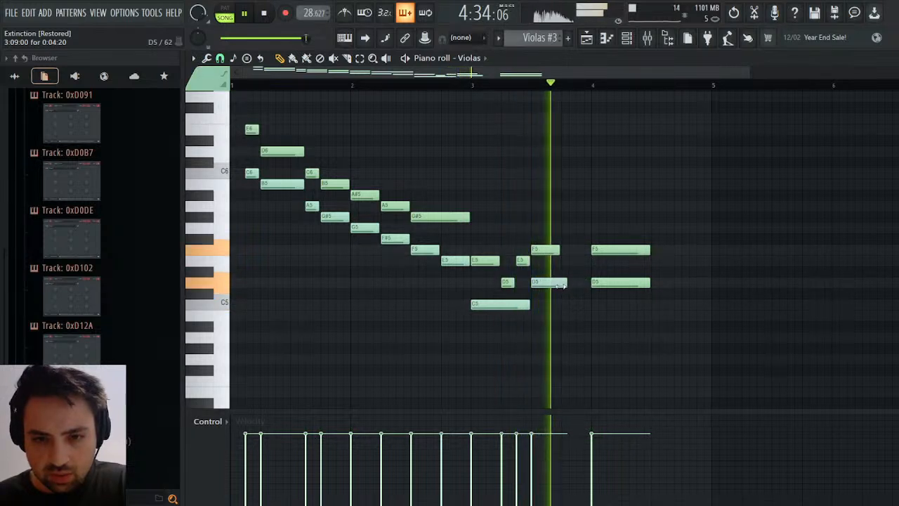
{"action": "left_click_drag", "start_coordinate": [609, 252], "coordinate": [579, 252]}
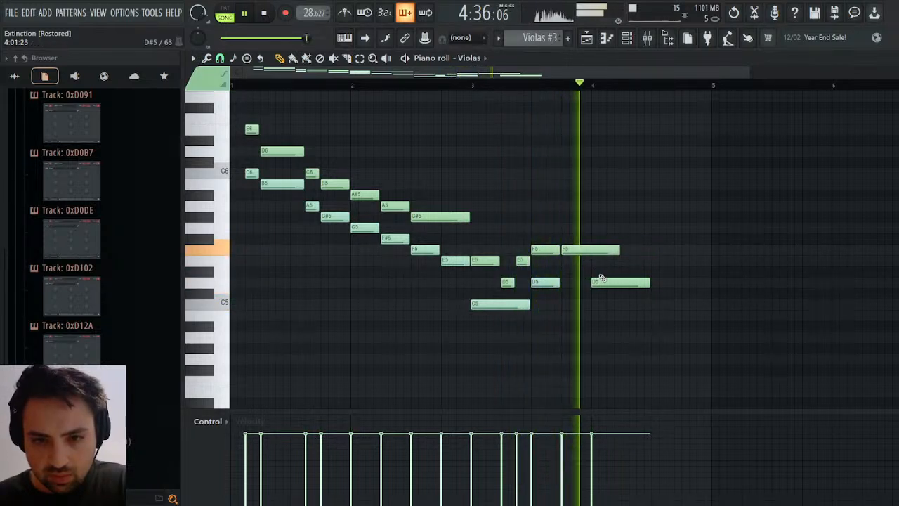
{"action": "left_click_drag", "start_coordinate": [596, 281], "coordinate": [568, 281]}
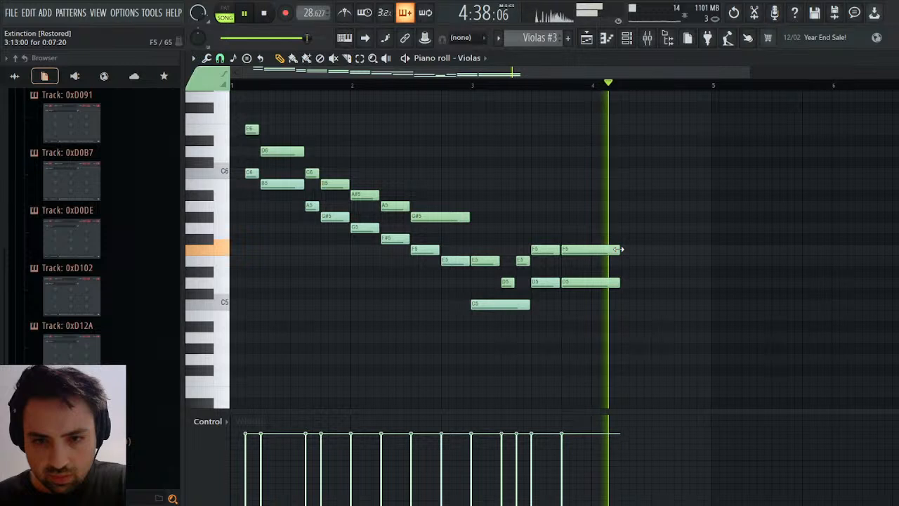
Shorten the F5 and D5 pair on beat 4 of bar 3 to one beat and add a bar-long G5 in bar 4.
{"action": "left_click_drag", "start_coordinate": [618, 251], "coordinate": [589, 254]}
{"action": "left_click_drag", "start_coordinate": [618, 283], "coordinate": [592, 285]}
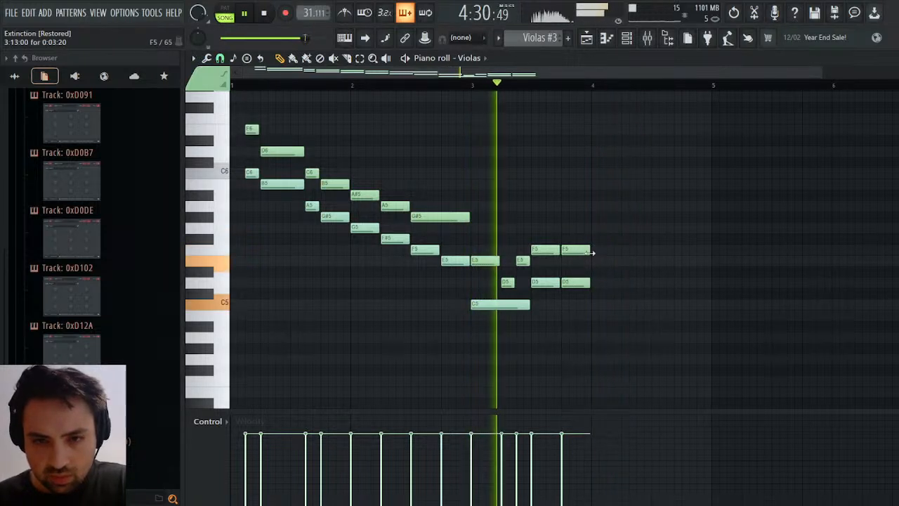
{"action": "left_click", "coordinate": [597, 228]}
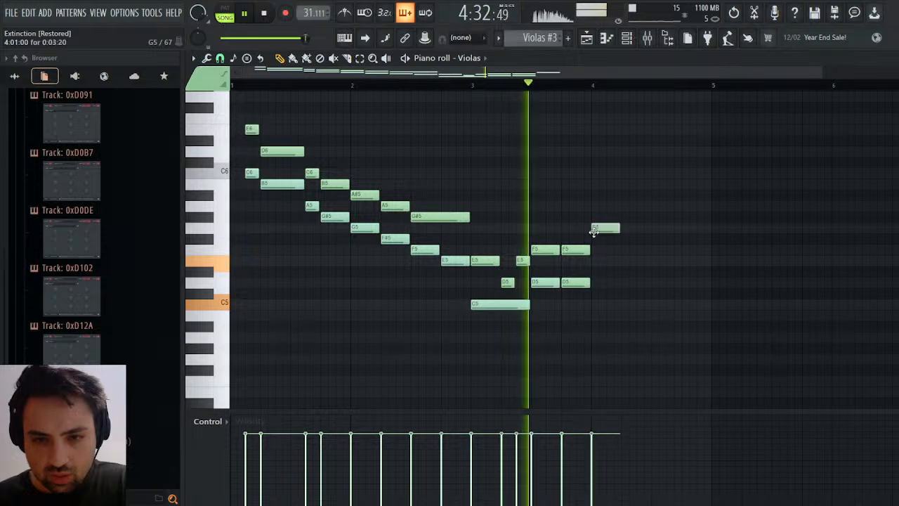
{"action": "left_click_drag", "start_coordinate": [619, 228], "coordinate": [708, 247]}
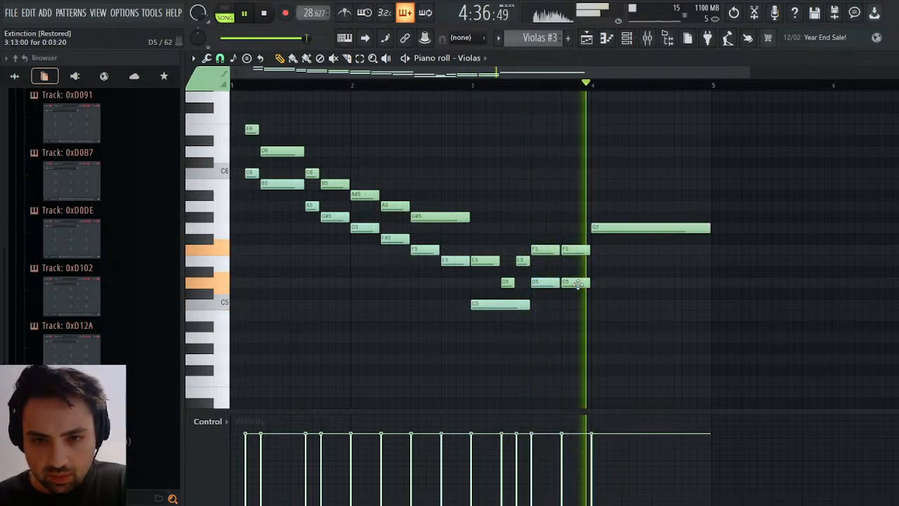
Redraw the one-beat D5 on beat 4 of bar 3 and add a bar-long E5 under the G5 in bar 4.
{"action": "right_click", "coordinate": [576, 283]}
{"action": "left_click", "coordinate": [566, 283]}
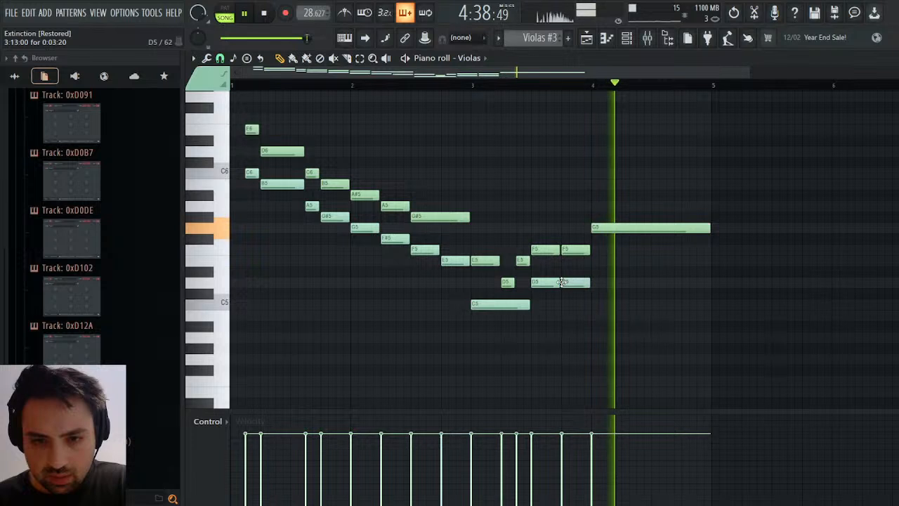
{"action": "left_click", "coordinate": [597, 261]}
{"action": "left_click_drag", "start_coordinate": [621, 260], "coordinate": [707, 262]}
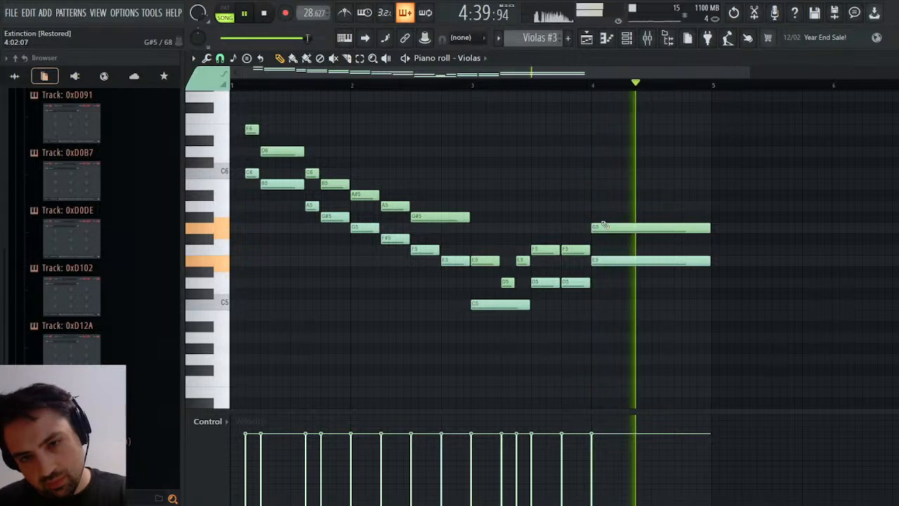
{"action": "key", "text": "space"}
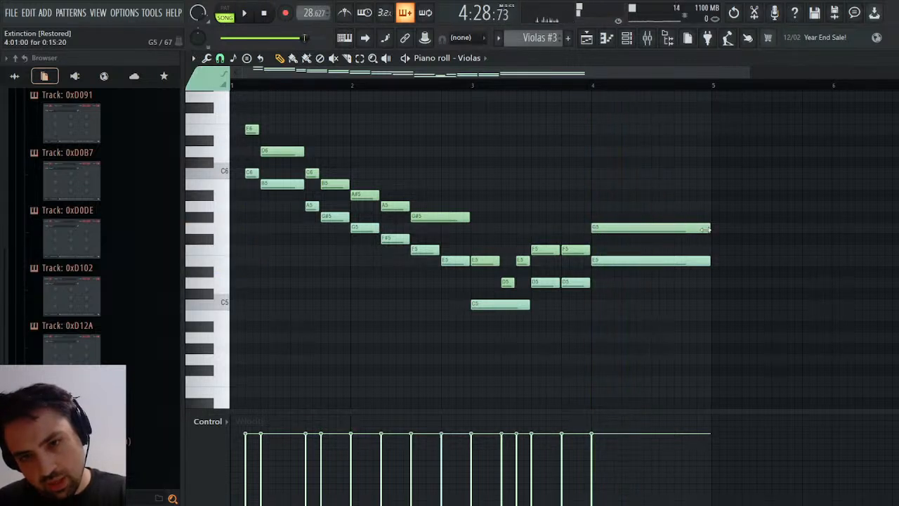
Shorten the G5 and E5 in bar 4 to two beats and play back the viola passage.
{"action": "left_click_drag", "start_coordinate": [704, 229], "coordinate": [647, 238]}
{"action": "left_click_drag", "start_coordinate": [708, 264], "coordinate": [653, 274]}
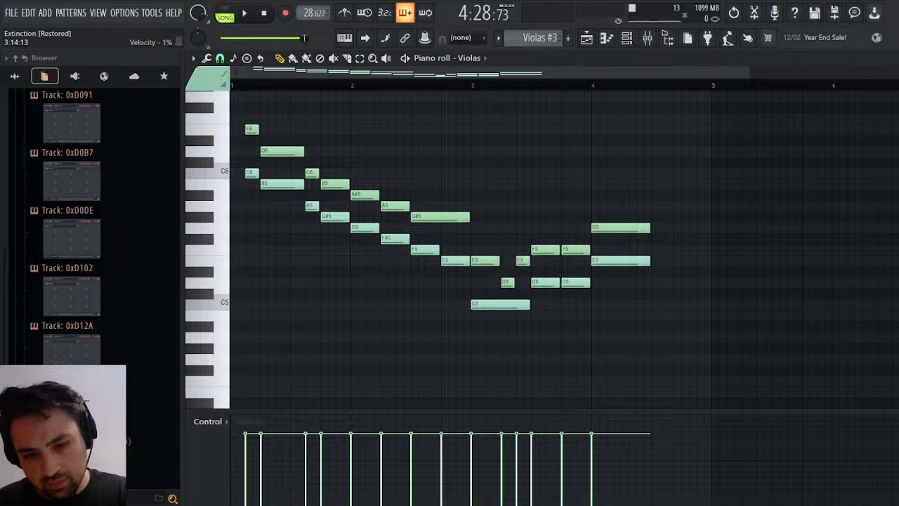
{"action": "key", "text": "space"}
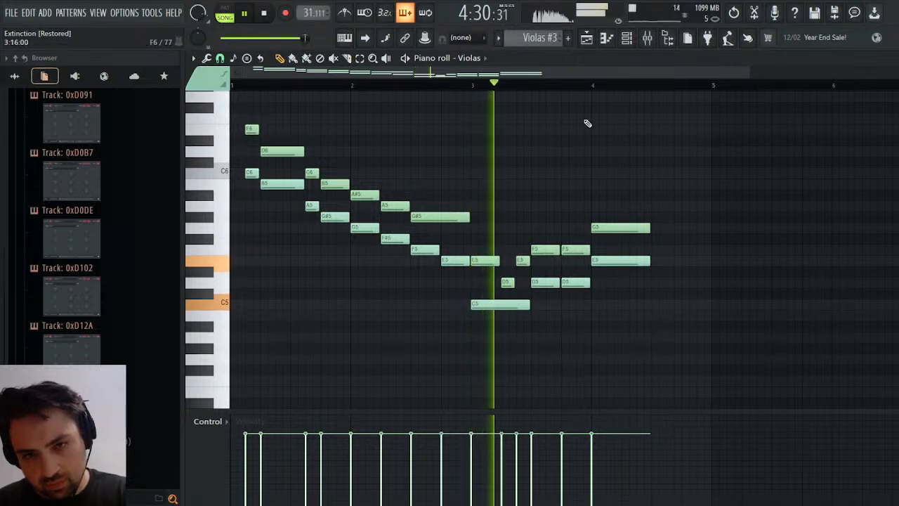
{"action": "left_click", "coordinate": [592, 86]}
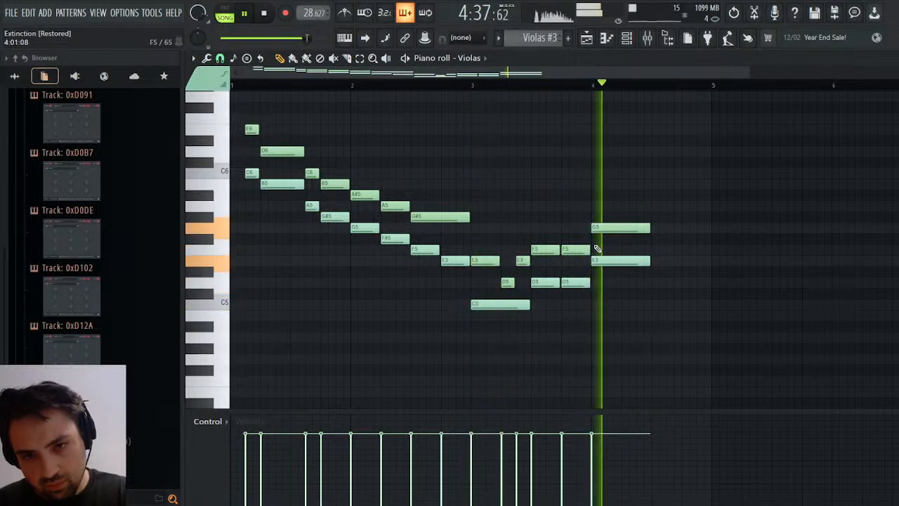
{"action": "key", "text": "space"}
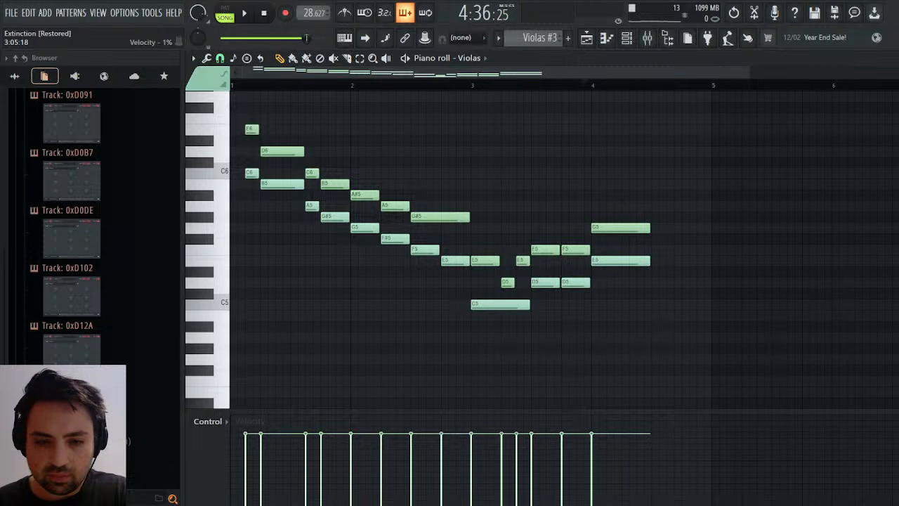
Shift the last F5 and D5 pair's start in bar 3 half a beat later, extend the preceding pair to meet it, and play the passage.
{"action": "left_click_drag", "start_coordinate": [583, 236], "coordinate": [583, 286]}
{"action": "left_click_drag", "start_coordinate": [553, 241], "coordinate": [556, 285]}
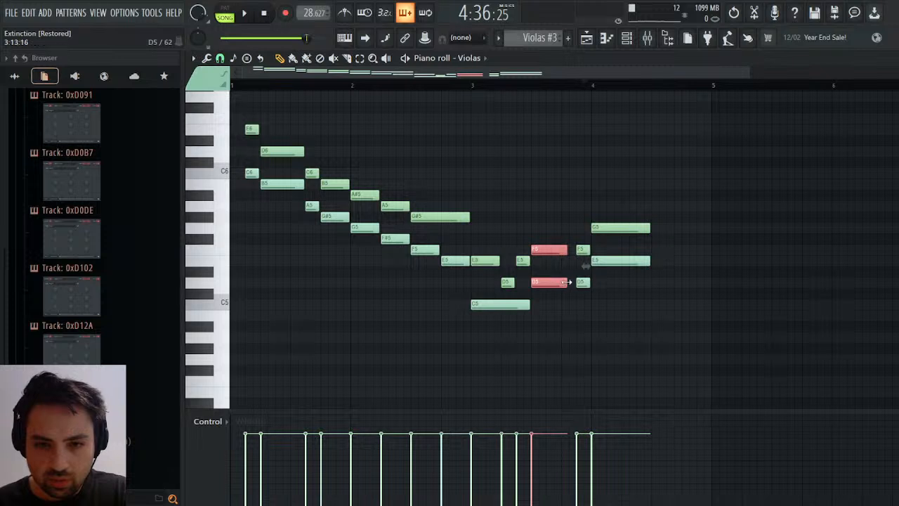
{"action": "key", "text": "space"}
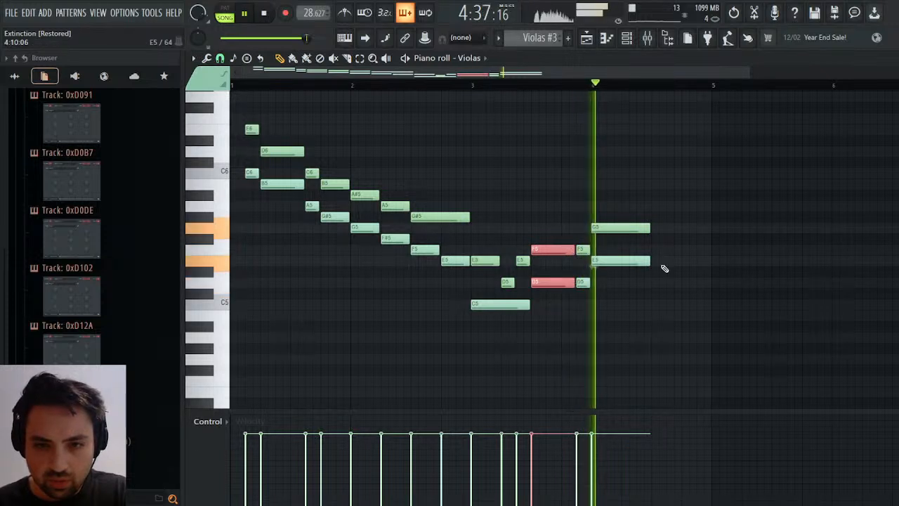
{"action": "left_click", "coordinate": [533, 84]}
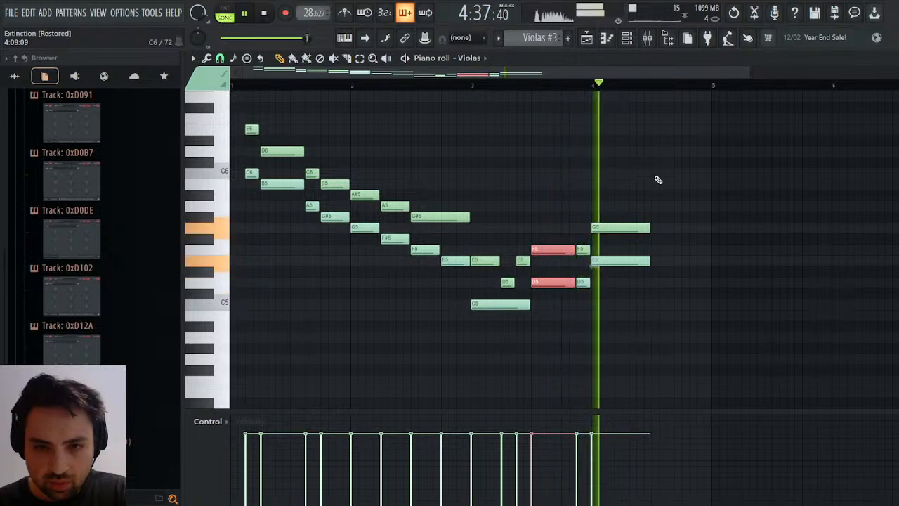
Try lowering the E5 in bar 4 to C5 and play the passage.
{"action": "key", "text": "space"}
{"action": "left_click_drag", "start_coordinate": [606, 261], "coordinate": [606, 304]}
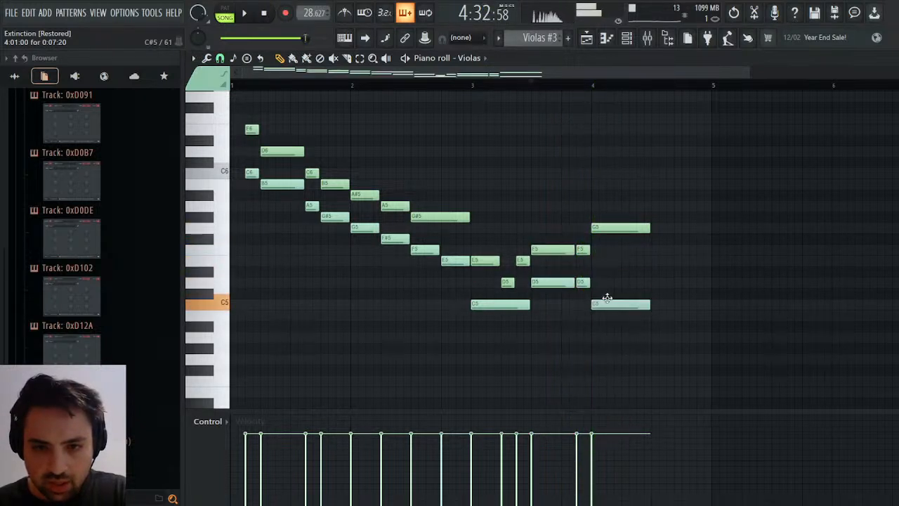
{"action": "key", "text": "space"}
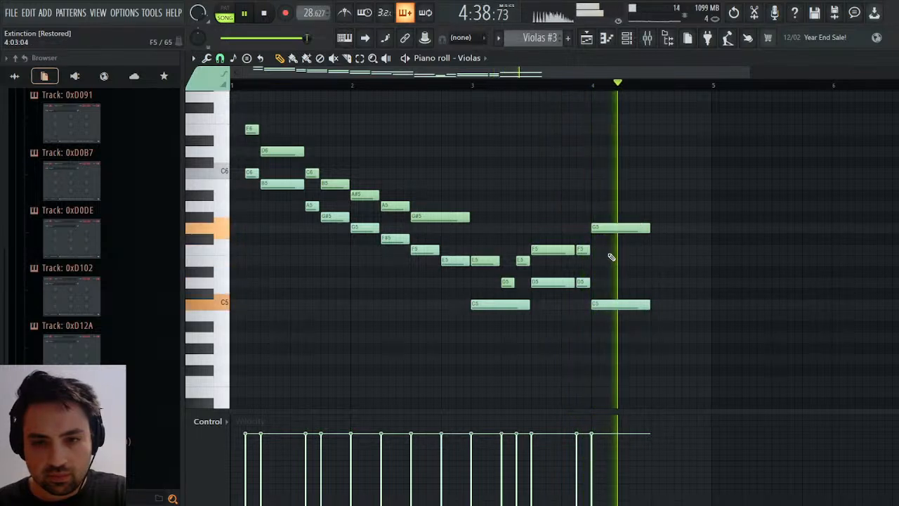
Move the C5 in bar 4 back up to E5 under the G5 and play the passage.
{"action": "key", "text": "space"}
{"action": "left_click_drag", "start_coordinate": [611, 306], "coordinate": [616, 258]}
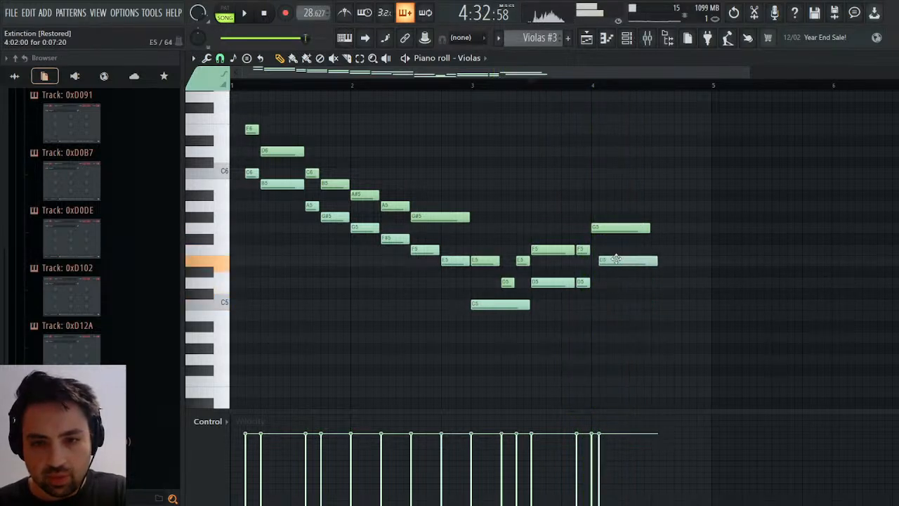
{"action": "key", "text": "space"}
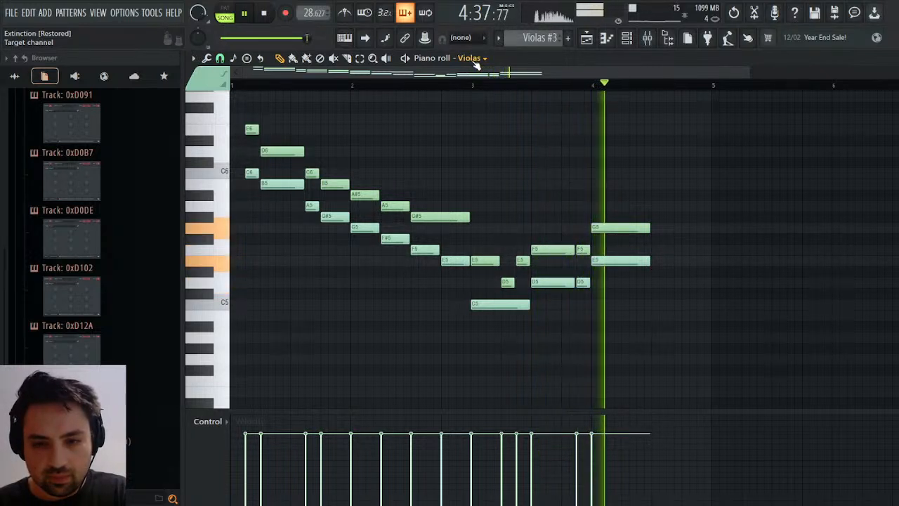
{"action": "key", "text": "space"}
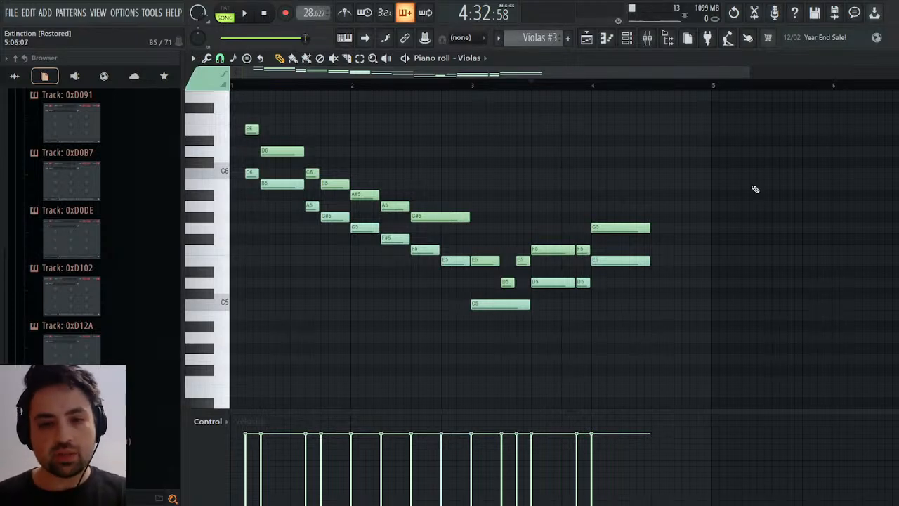
Return to the playlist and play the arrangement from song bar 39.
{"action": "key", "text": "Escape"}
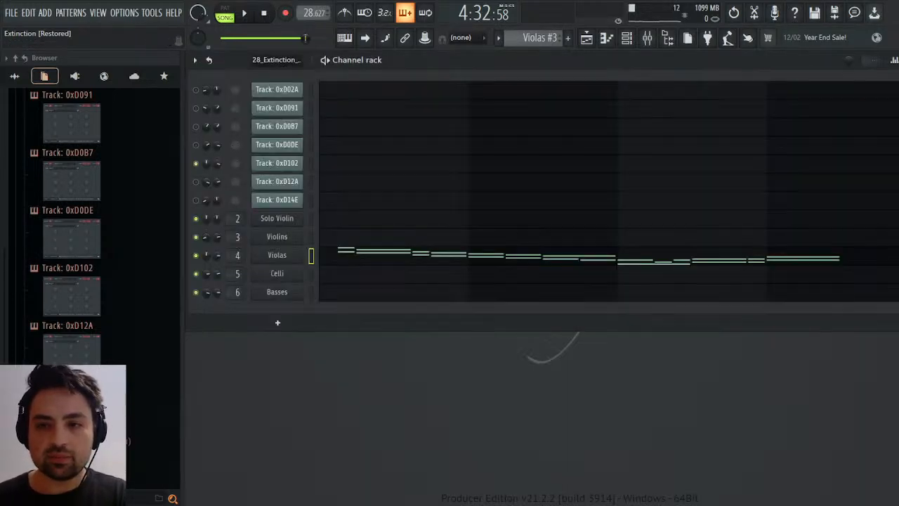
{"action": "left_click", "coordinate": [586, 37]}
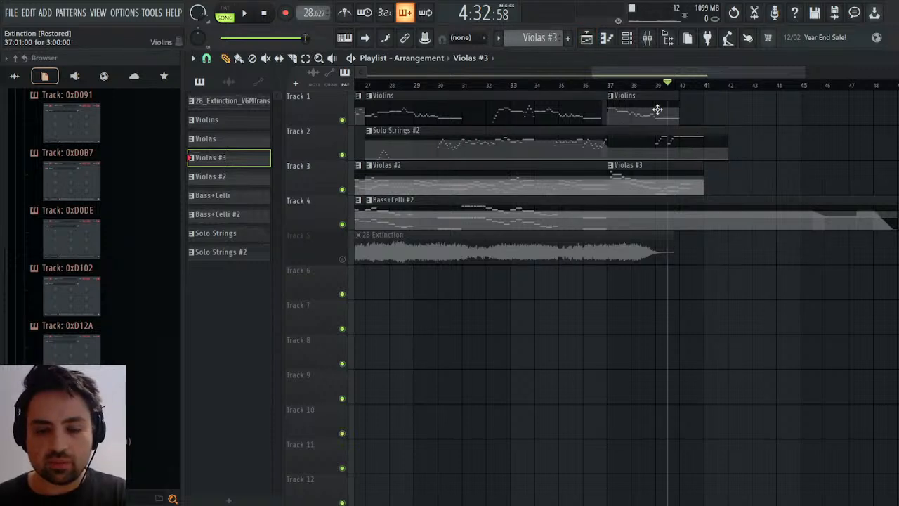
{"action": "left_click", "coordinate": [656, 85]}
{"action": "key", "text": "space"}
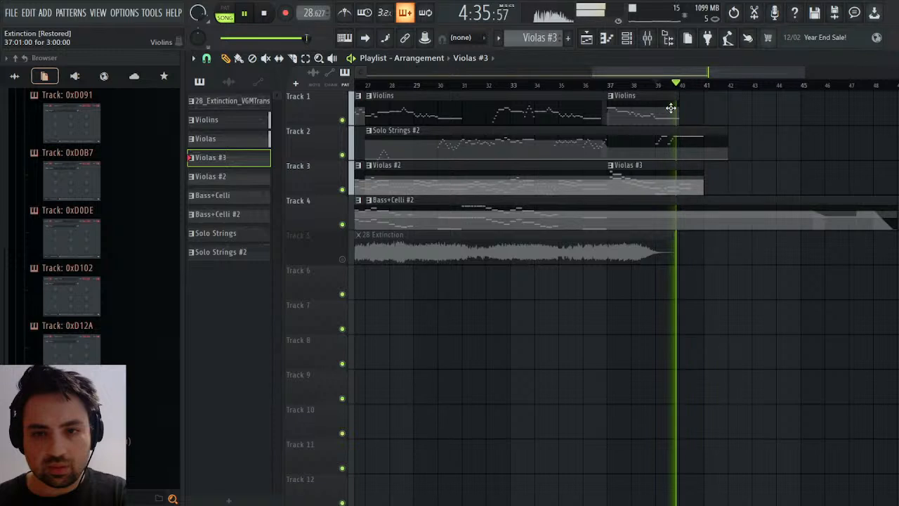
Make the Violins clip at song bar 37 a unique pattern and open its violin notes in the piano roll.
{"action": "left_click", "coordinate": [670, 107]}
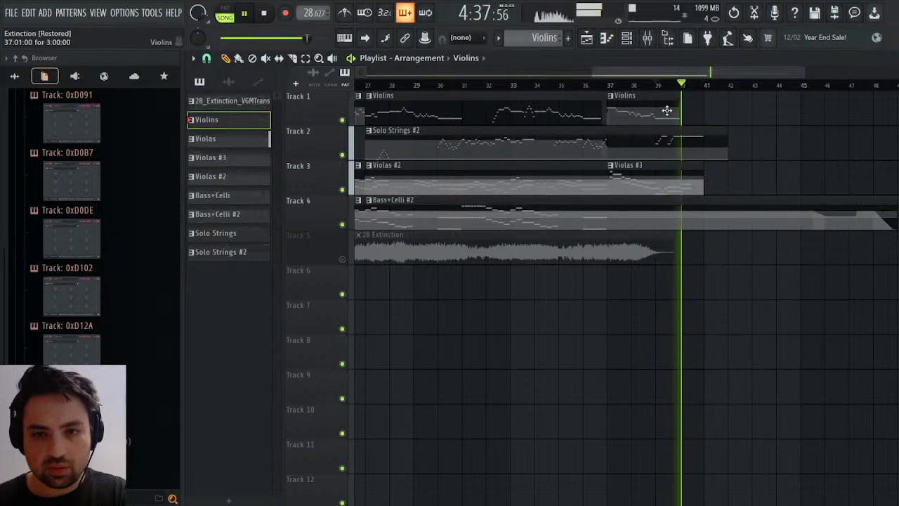
{"action": "double_click", "coordinate": [667, 105]}
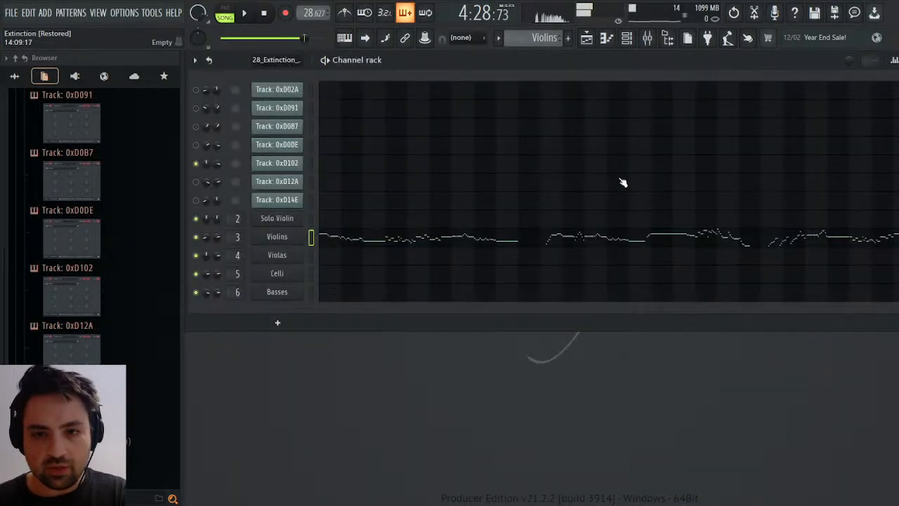
{"action": "left_click", "coordinate": [587, 40]}
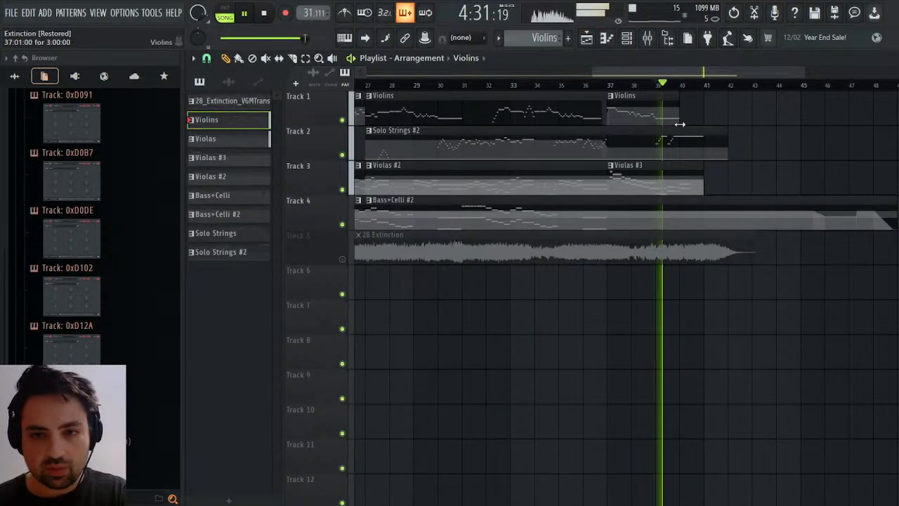
{"action": "left_click", "coordinate": [611, 97]}
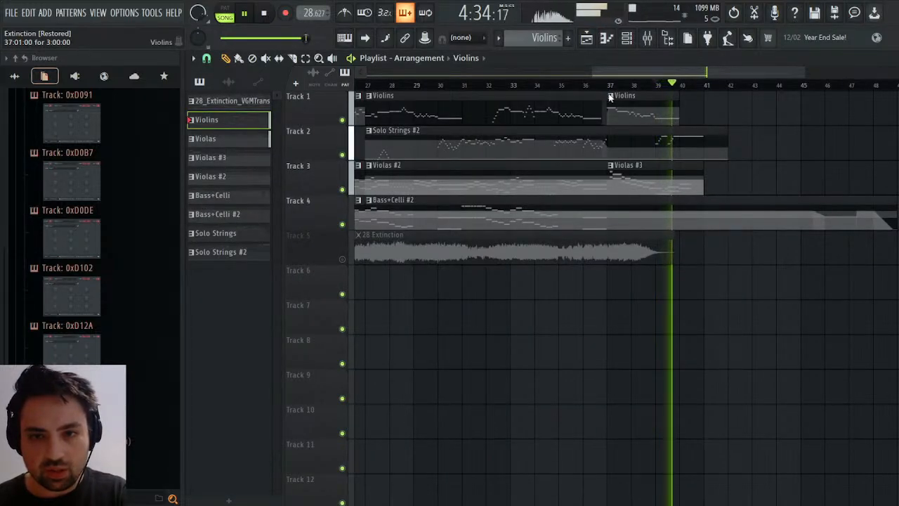
{"action": "left_click", "coordinate": [646, 195]}
{"action": "key", "text": "F6"}
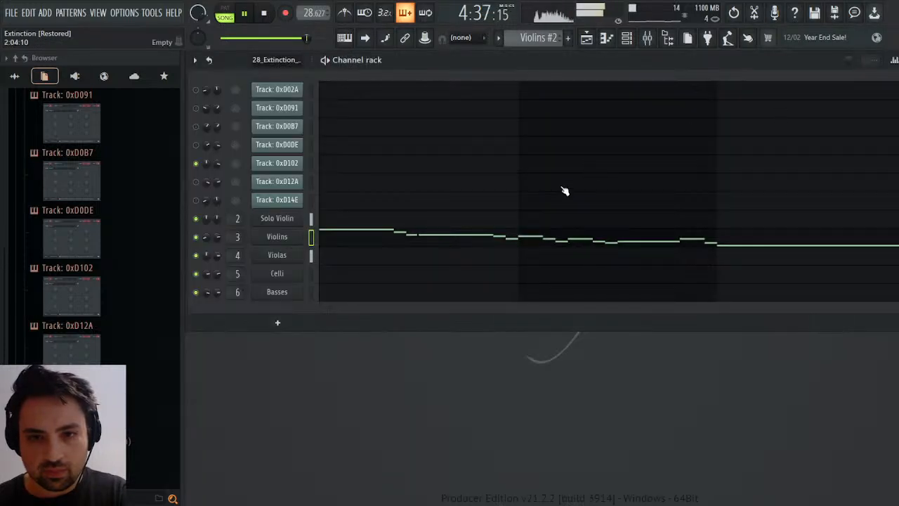
{"action": "left_click", "coordinate": [608, 241]}
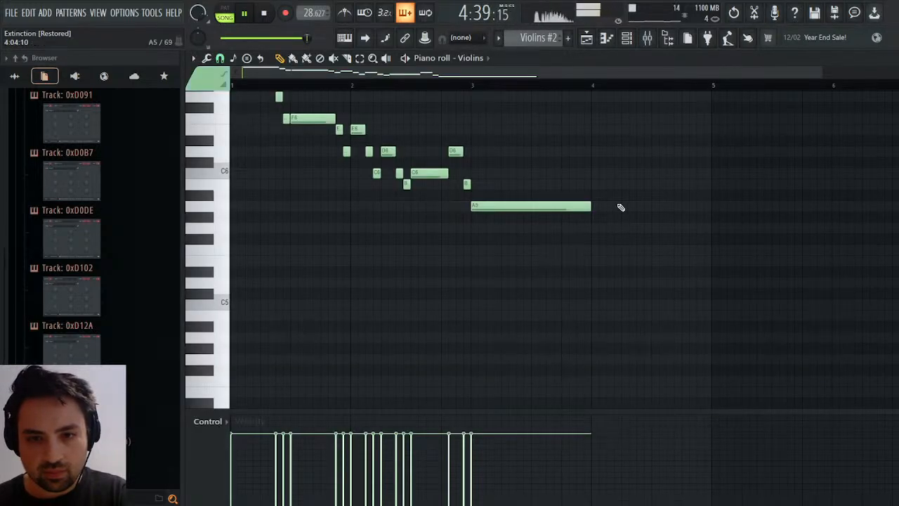
Try extending the final A5 in the Violins #2 pattern to the end of bar 4 and check the clip in the playlist.
{"action": "left_click_drag", "start_coordinate": [590, 207], "coordinate": [712, 219]}
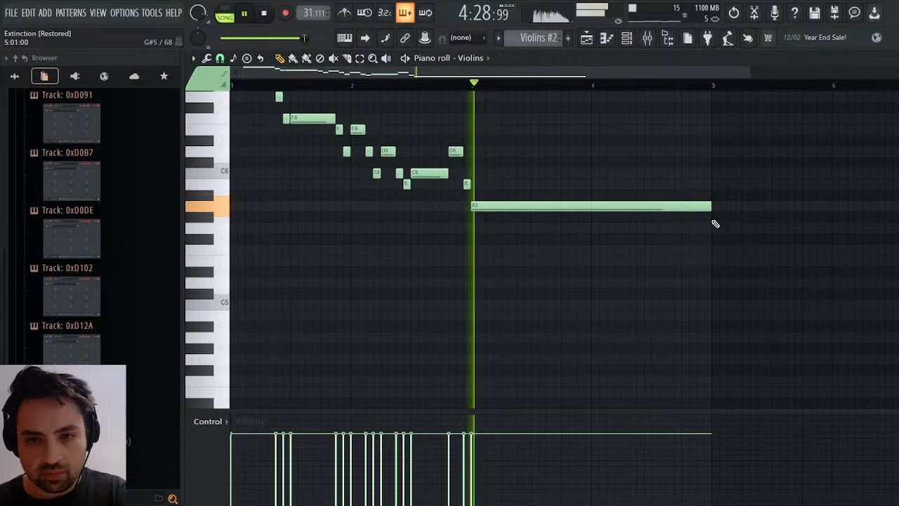
{"action": "left_click", "coordinate": [587, 37]}
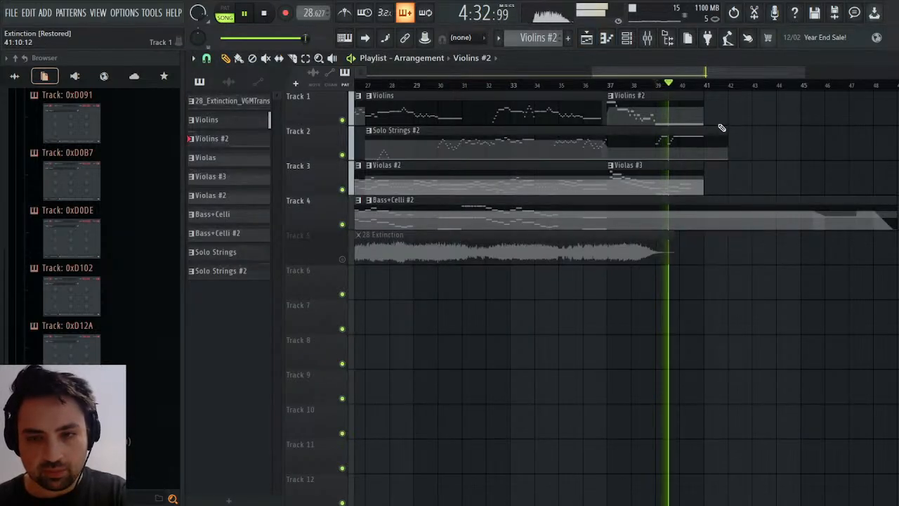
{"action": "key", "text": "F7"}
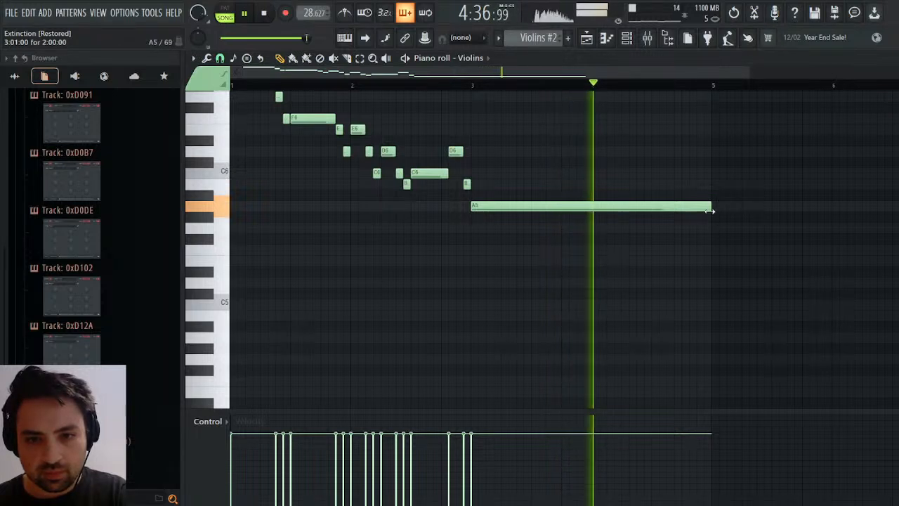
Shorten the violins' final A5 to one bar and add a two-beat C6 at the start of bar 4.
{"action": "left_click_drag", "start_coordinate": [708, 208], "coordinate": [590, 210]}
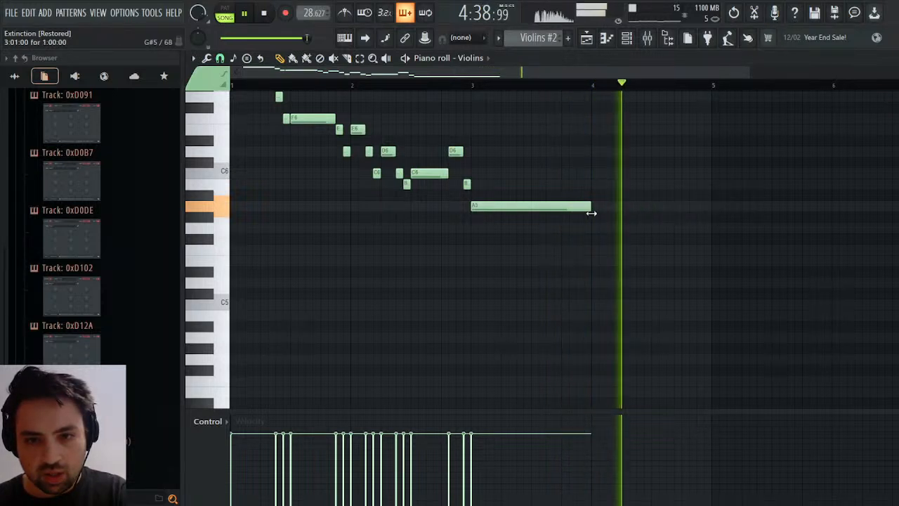
{"action": "left_click", "coordinate": [595, 175]}
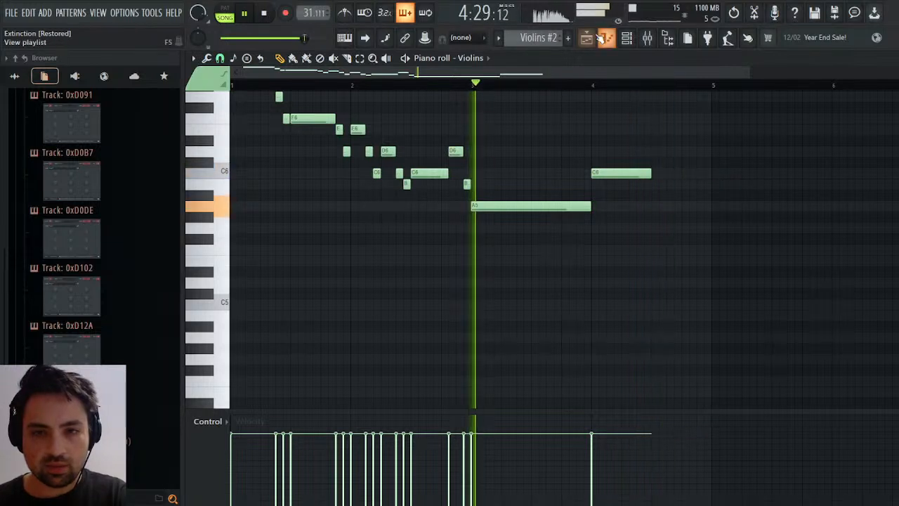
Trim the Solo Strings #2 and Bass+Celli #2 clips to end at song bar 41 and open the Solo Strings #2 pattern in the piano roll.
{"action": "key", "text": "F5"}
{"action": "left_click_drag", "start_coordinate": [728, 150], "coordinate": [692, 151]}
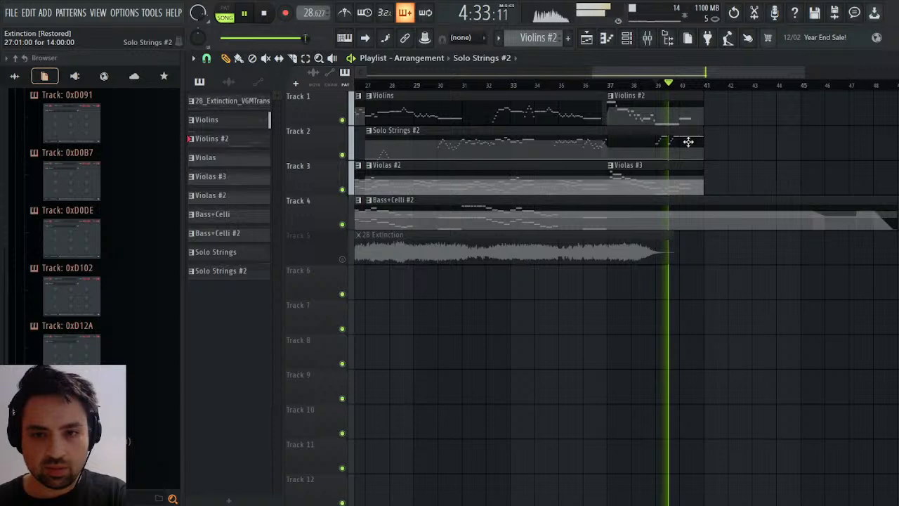
{"action": "double_click", "coordinate": [688, 142]}
{"action": "left_click_drag", "start_coordinate": [892, 223], "coordinate": [707, 225]}
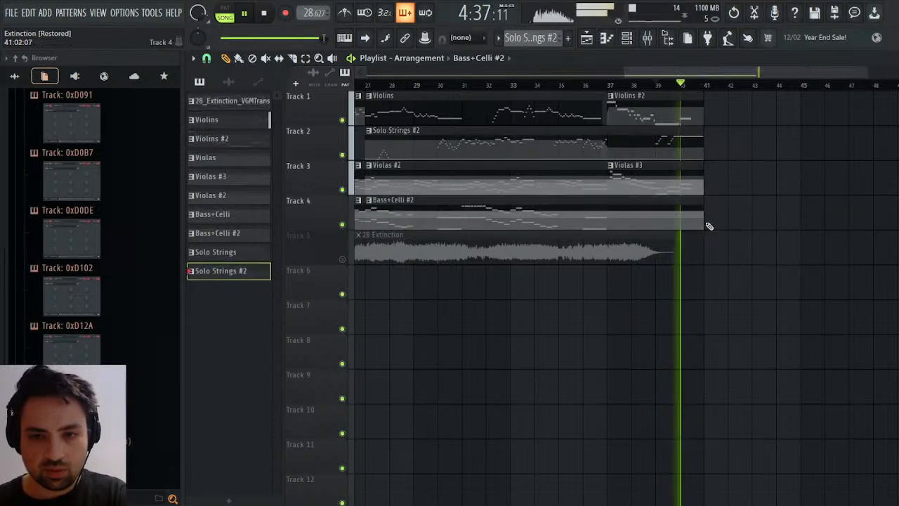
{"action": "key", "text": "F7"}
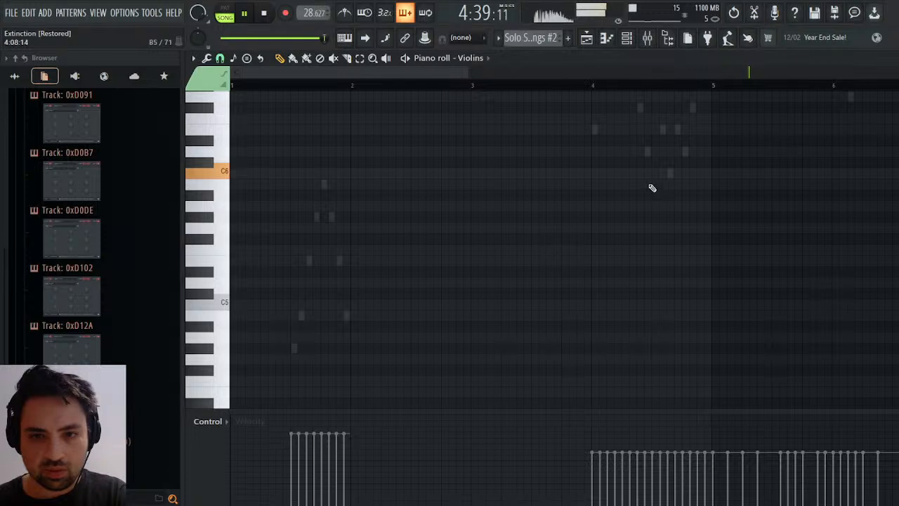
Open the Solo Violin notes of the Solo Strings #2 pattern and shorten the final A7 at bar 14 to two beats.
{"action": "left_click", "coordinate": [617, 39]}
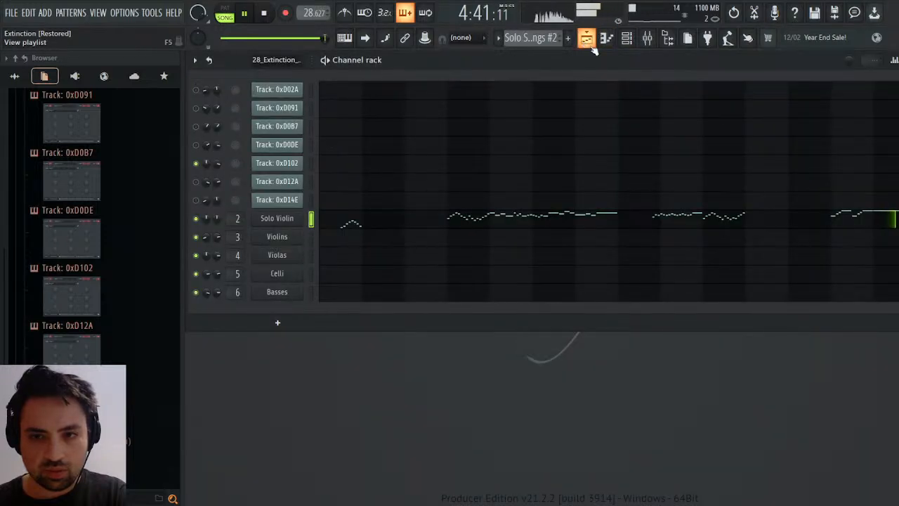
{"action": "left_click", "coordinate": [842, 223]}
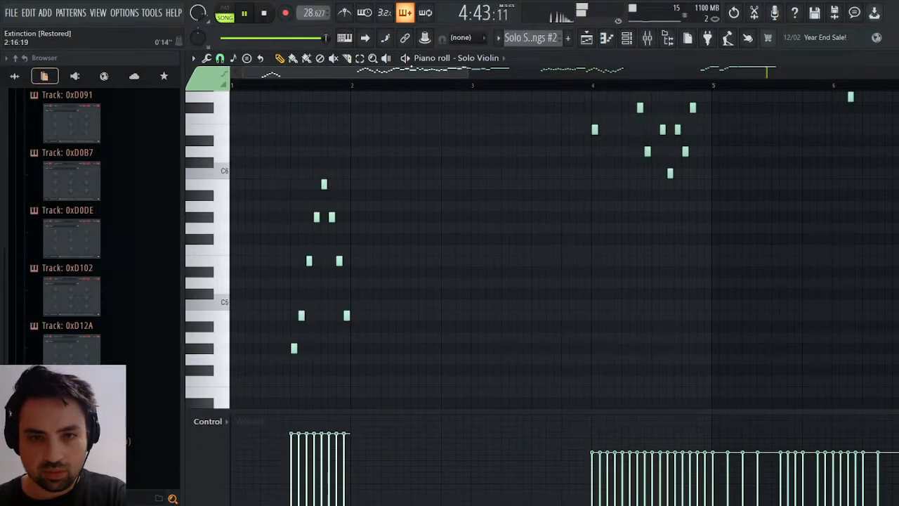
{"action": "left_click_drag", "start_coordinate": [413, 71], "coordinate": [772, 88]}
{"action": "scroll", "coordinate": [618, 218], "scroll_direction": "up", "scroll_amount": 3}
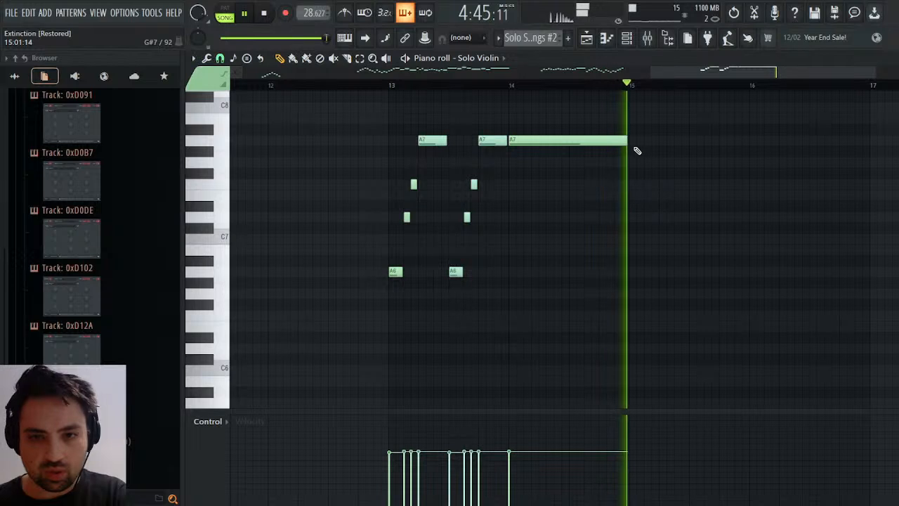
{"action": "mouse_move", "coordinate": [611, 145]}
{"action": "left_mouse_down"}
{"action": "mouse_move", "coordinate": [606, 165]}
{"action": "mouse_move", "coordinate": [611, 132]}
{"action": "left_mouse_up"}
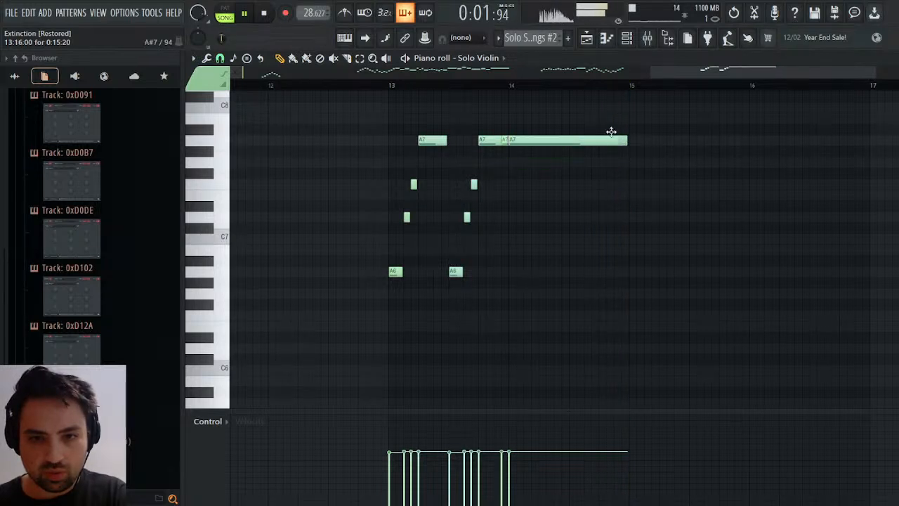
{"action": "left_click", "coordinate": [607, 140]}
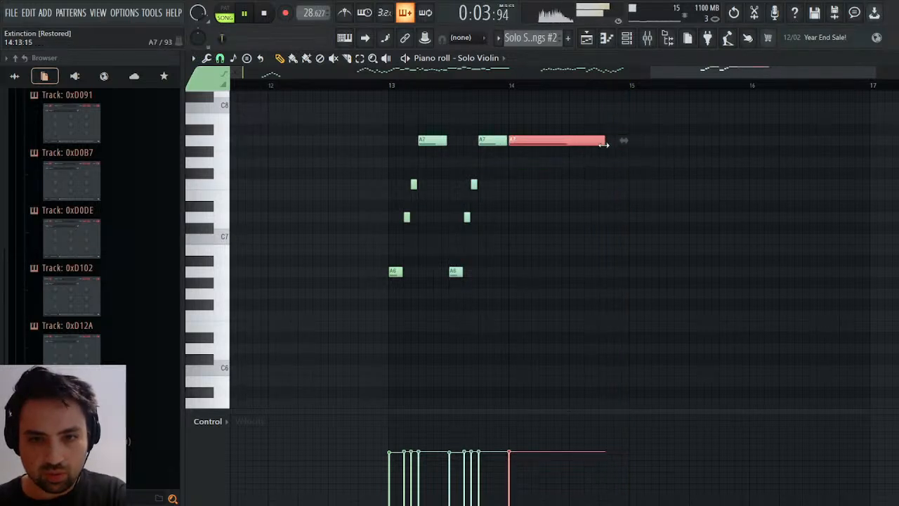
{"action": "left_click_drag", "start_coordinate": [571, 146], "coordinate": [566, 146]}
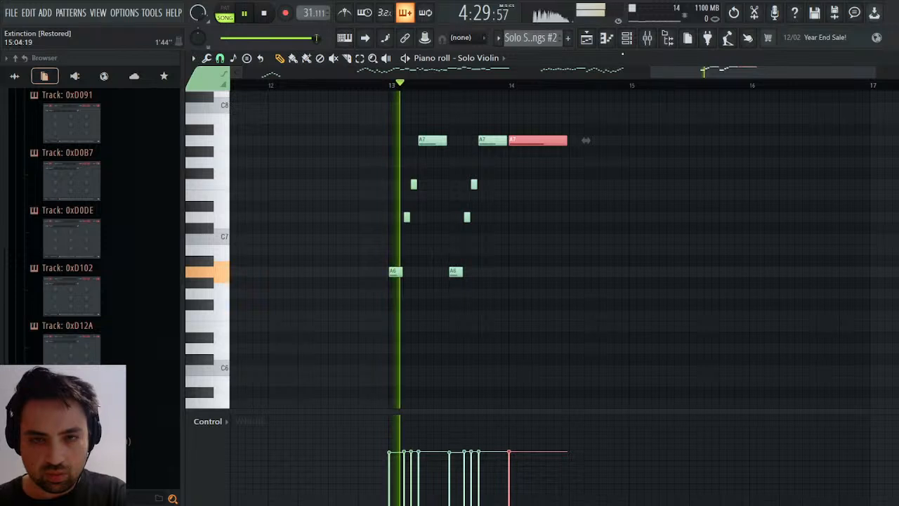
Play the ending while checking the playlist clips and the Solo Violin's final A7 in the piano roll.
{"action": "left_click", "coordinate": [595, 41]}
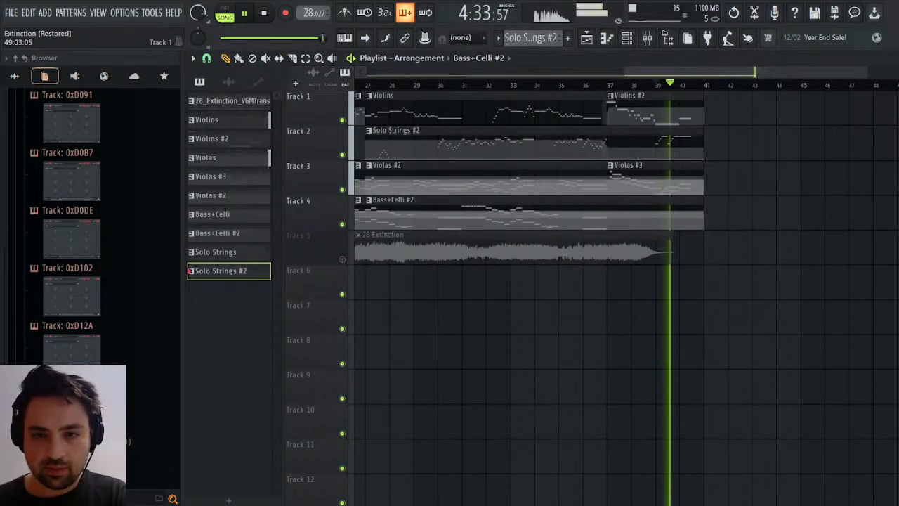
{"action": "key", "text": "F7"}
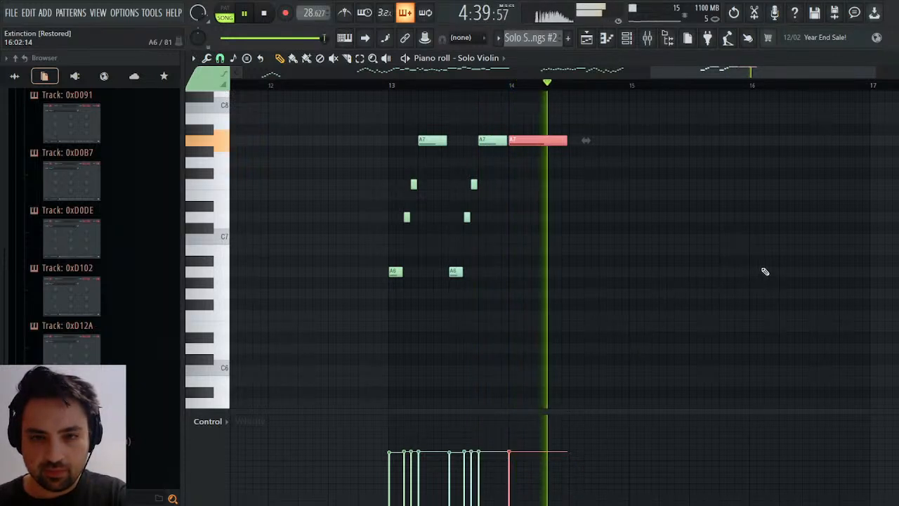
{"action": "key", "text": "space"}
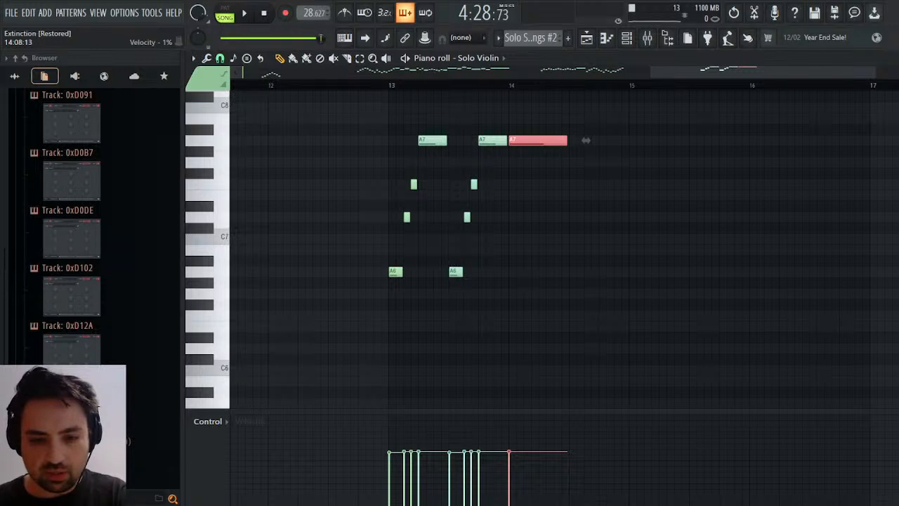
Select the Bass+Celli #2 pattern and open its Celli notes in the piano roll.
{"action": "left_click", "coordinate": [586, 37]}
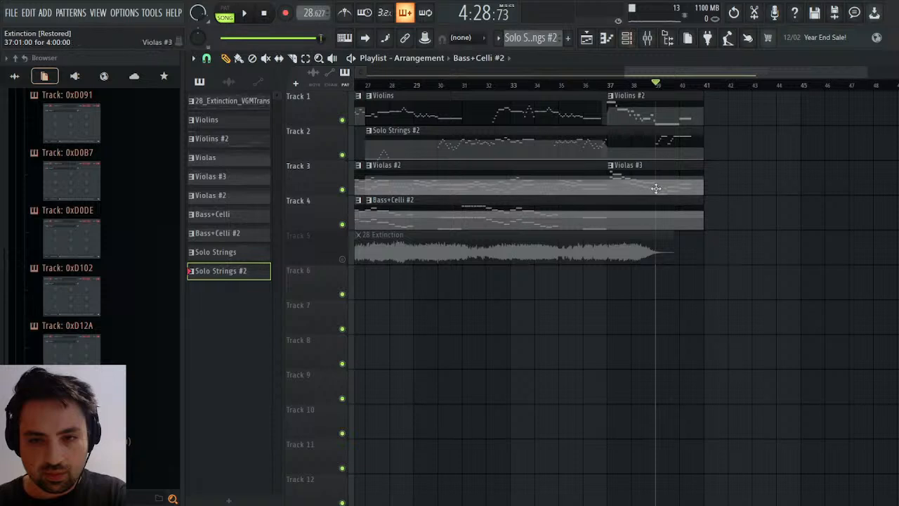
{"action": "left_click", "coordinate": [644, 219]}
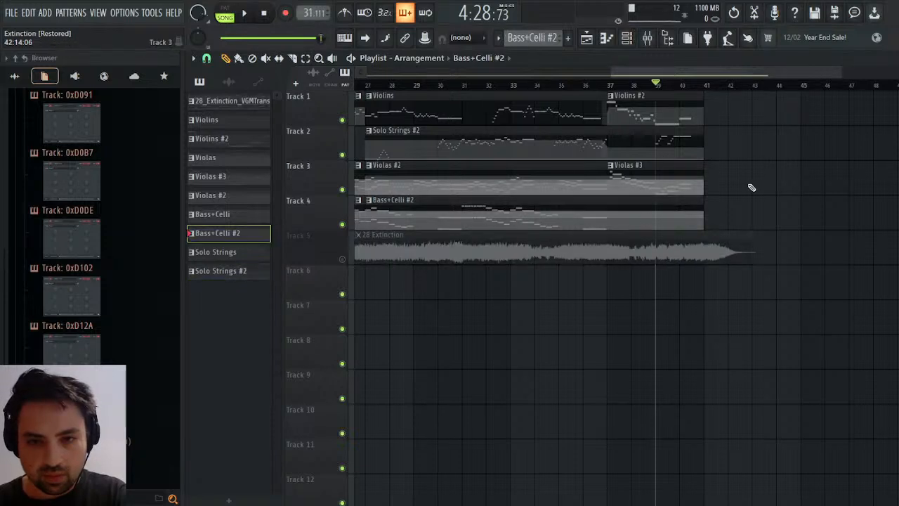
{"action": "left_click", "coordinate": [897, 59]}
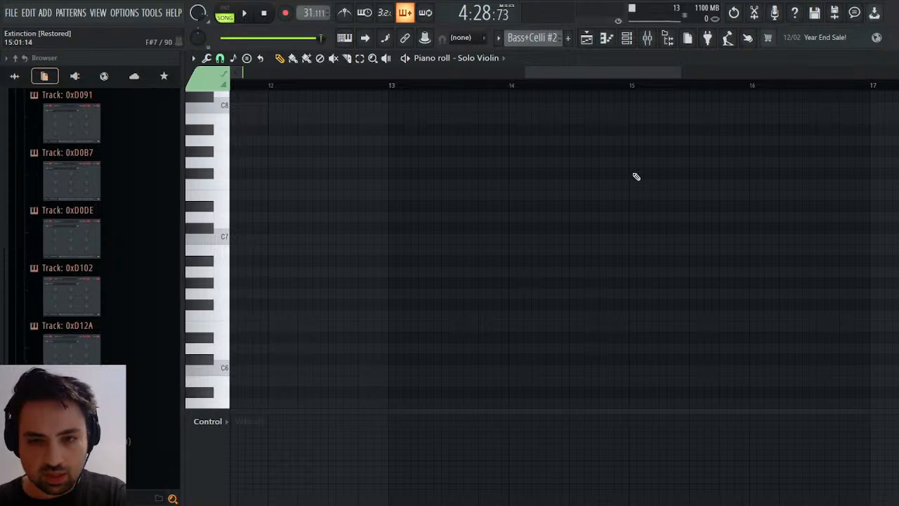
{"action": "left_click_drag", "start_coordinate": [612, 71], "coordinate": [489, 71]}
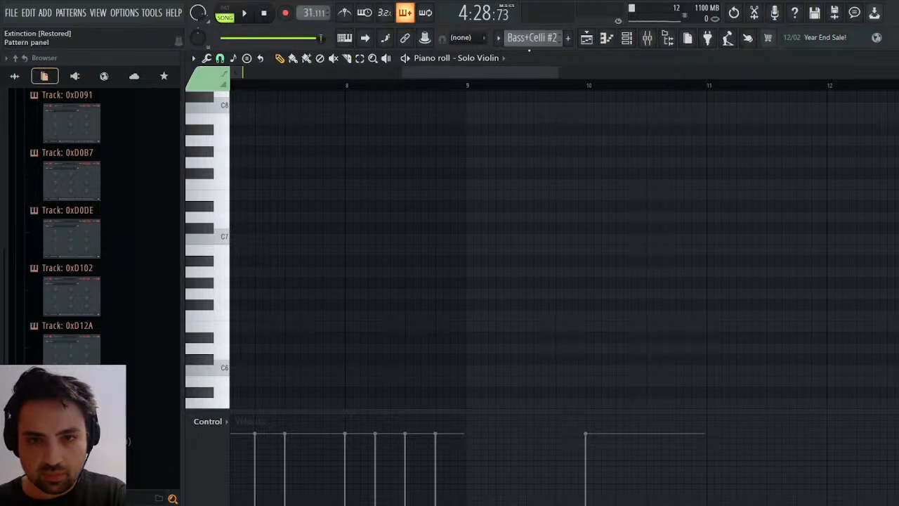
{"action": "left_click", "coordinate": [502, 226]}
Play the passage around pattern bars 12 and 13 to hear where the celli should enter.
{"action": "key", "text": "space"}
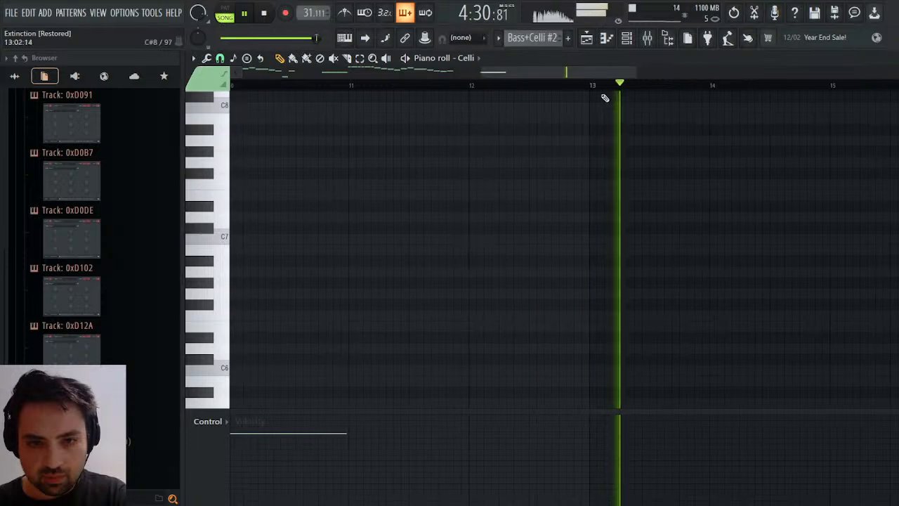
{"action": "key", "text": "space"}
{"action": "left_click", "coordinate": [472, 87]}
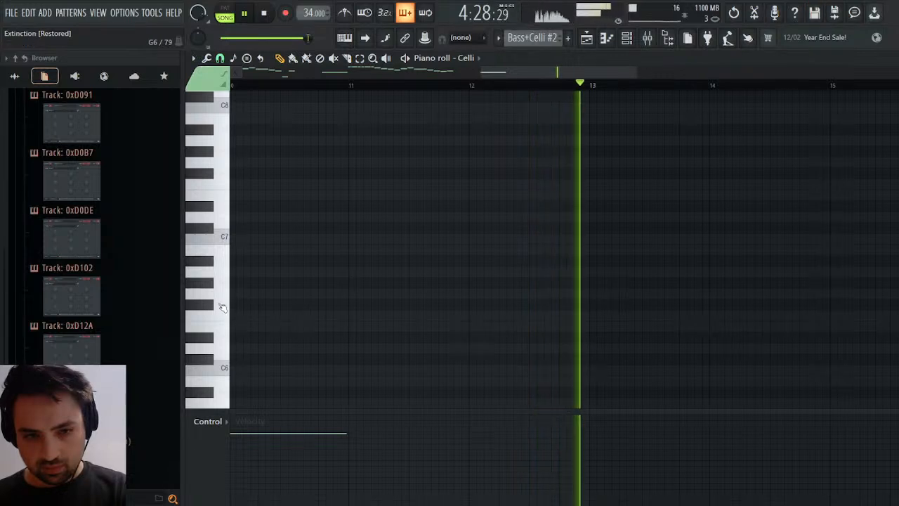
{"action": "key", "text": "ctrl+s"}
Audition Celli pitches around C4, D4, E4 and F4 on the piano roll keyboard for the ending line.
{"action": "scroll", "coordinate": [225, 311], "scroll_direction": "down", "scroll_amount": 4}
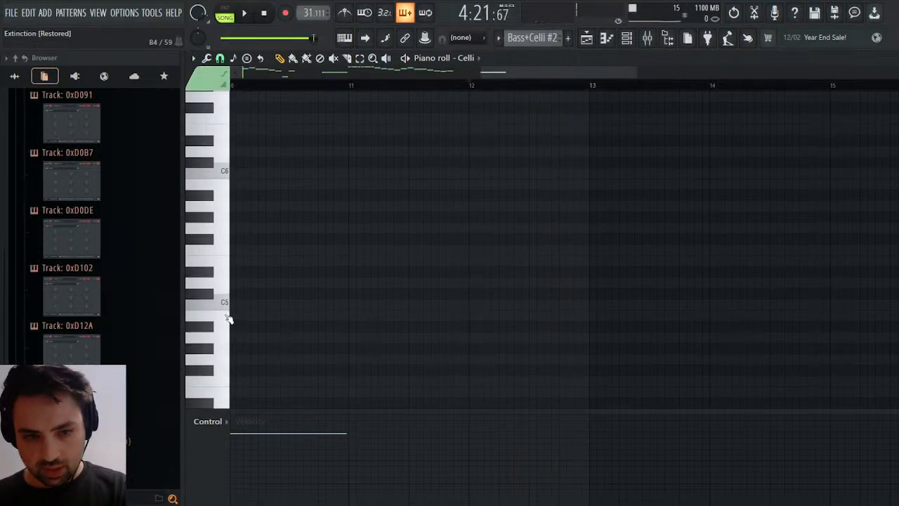
{"action": "left_click", "coordinate": [227, 318]}
{"action": "left_click", "coordinate": [233, 363]}
{"action": "left_click", "coordinate": [227, 391]}
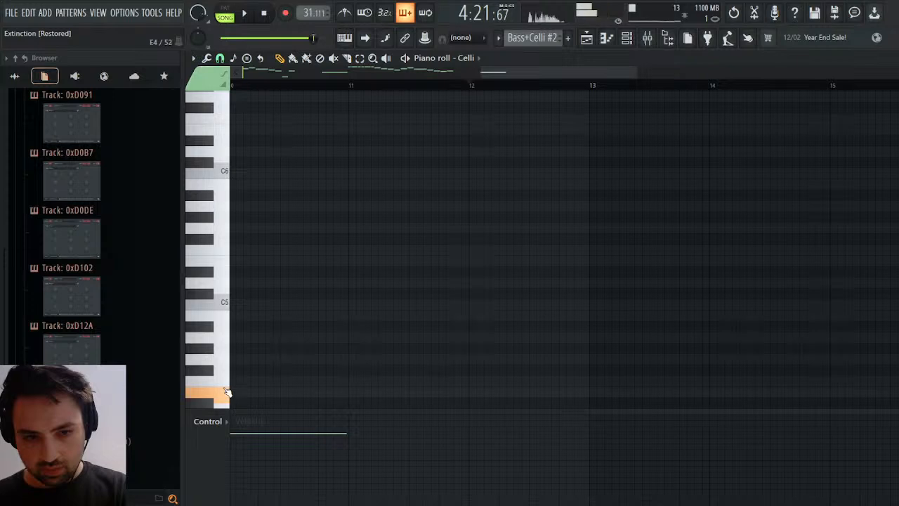
{"action": "left_click", "coordinate": [226, 377]}
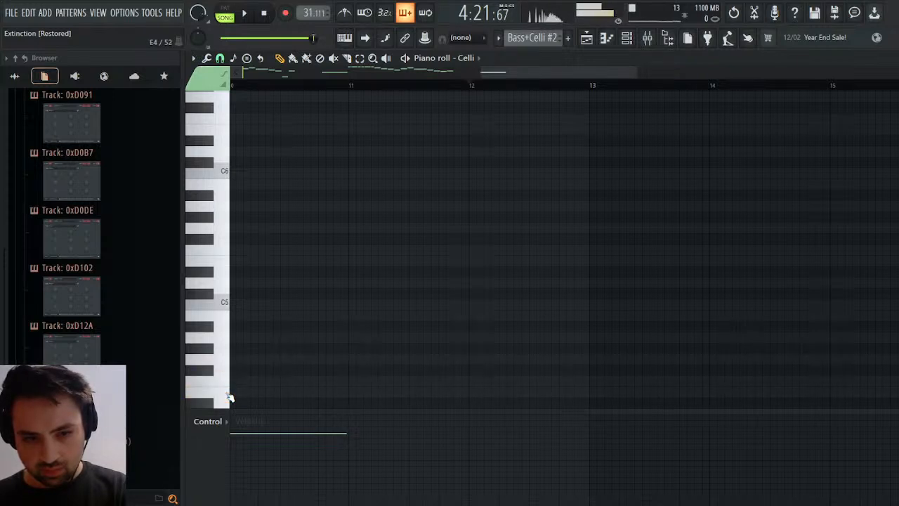
{"action": "scroll", "coordinate": [230, 398], "scroll_direction": "down", "scroll_amount": 2}
{"action": "left_click", "coordinate": [223, 332]}
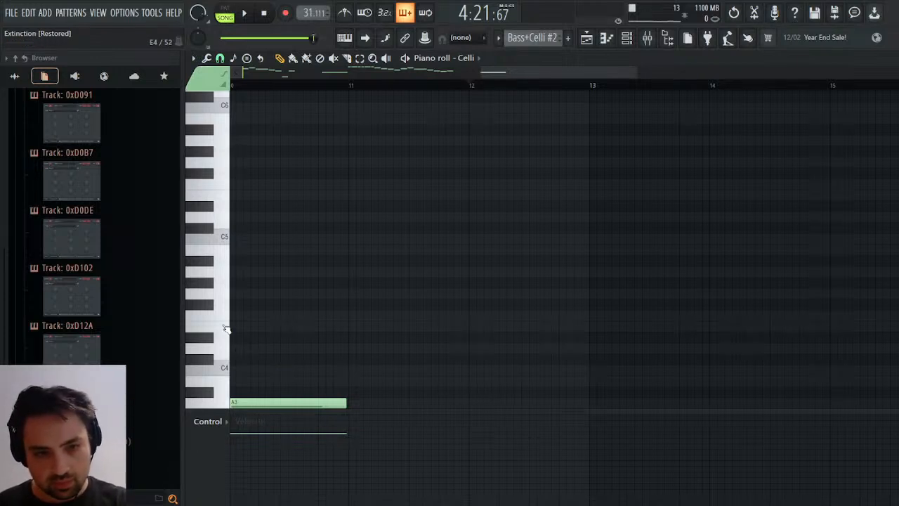
{"action": "left_click", "coordinate": [223, 348]}
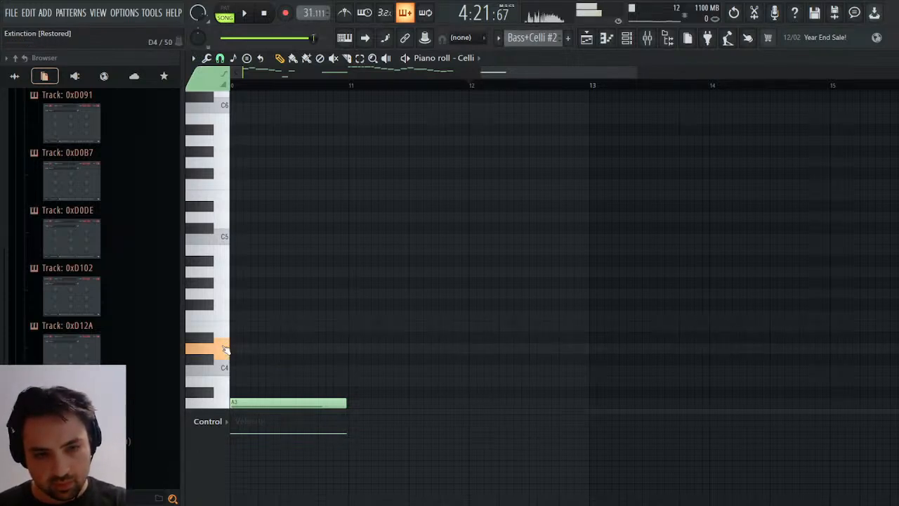
{"action": "left_click", "coordinate": [222, 331]}
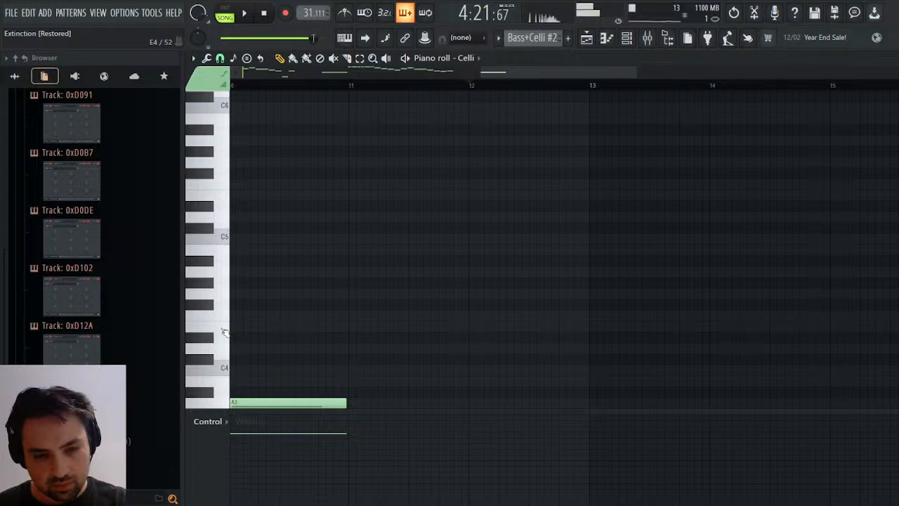
{"action": "left_click", "coordinate": [225, 316]}
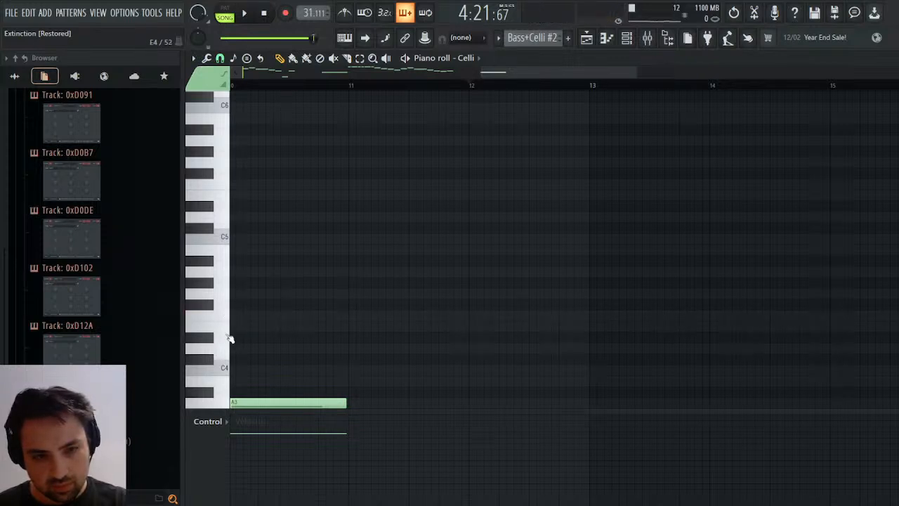
{"action": "left_click", "coordinate": [224, 349]}
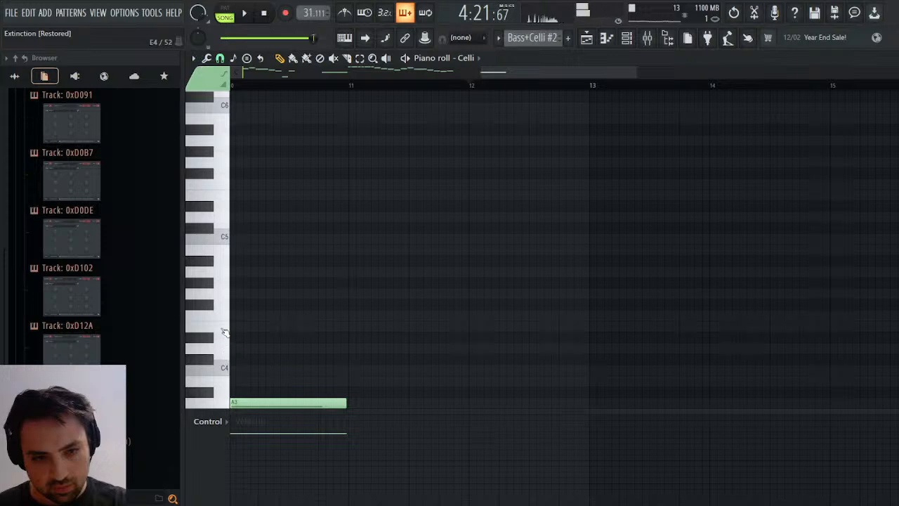
{"action": "left_click", "coordinate": [224, 330]}
{"action": "left_click", "coordinate": [226, 373]}
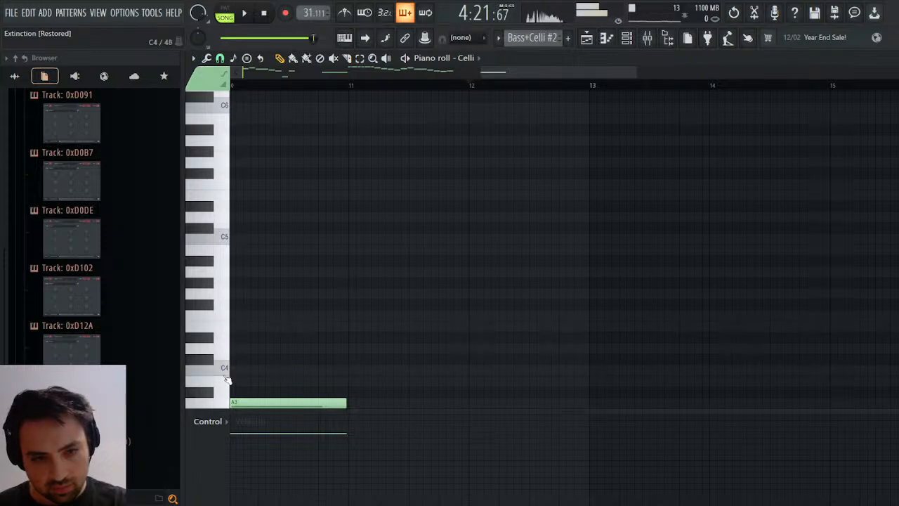
{"action": "left_click", "coordinate": [230, 354]}
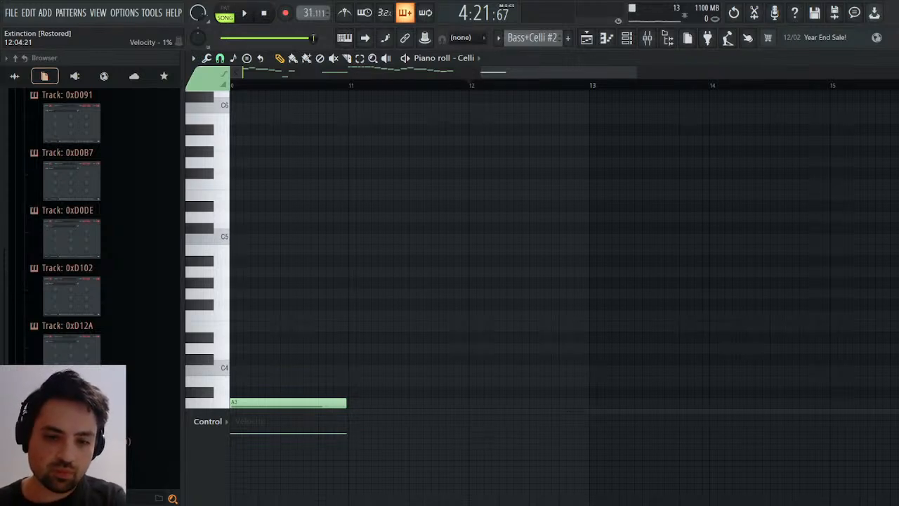
{"action": "left_click", "coordinate": [225, 341]}
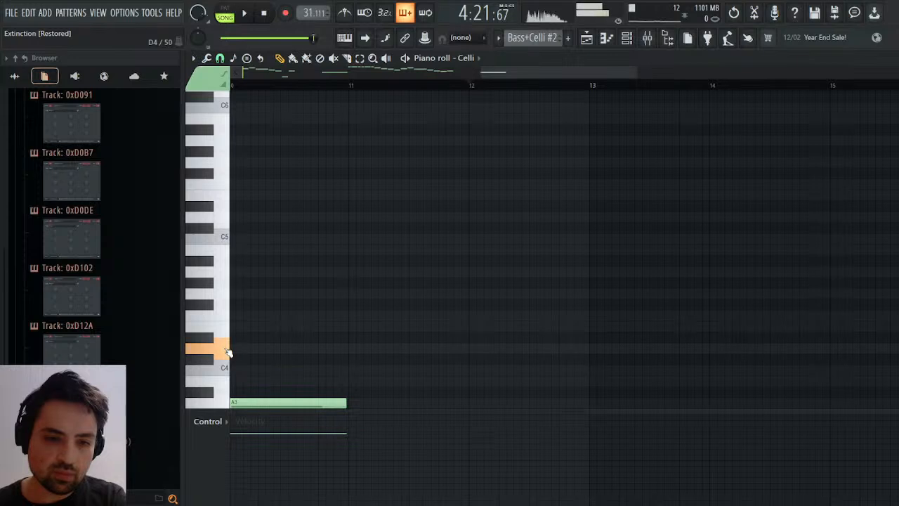
{"action": "left_click", "coordinate": [226, 331]}
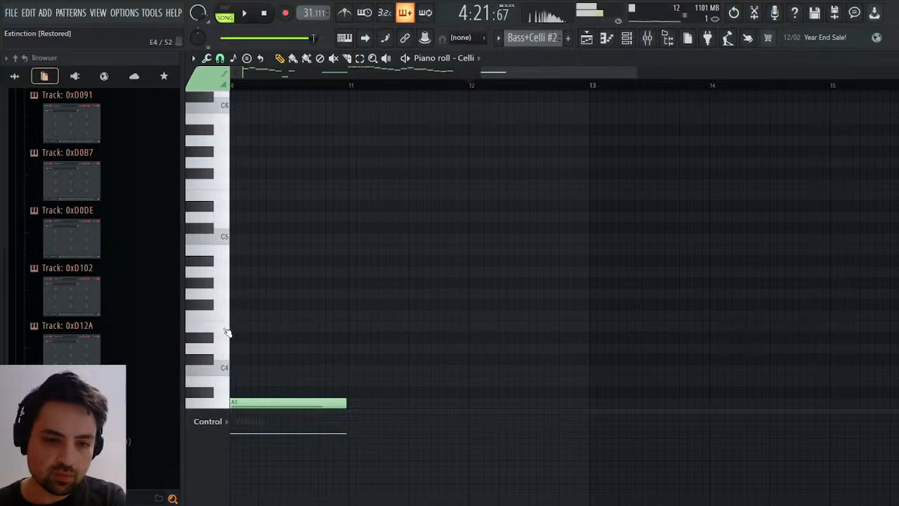
{"action": "left_click", "coordinate": [220, 318]}
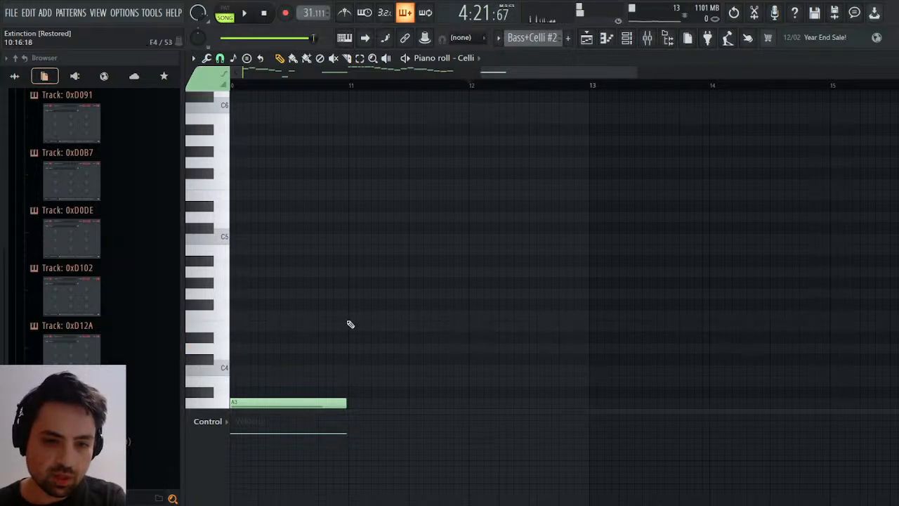
Add a half-beat E4 just before bar 13 and a one-bar F4 at bar 13 in the Celli part.
{"action": "key", "text": "space"}
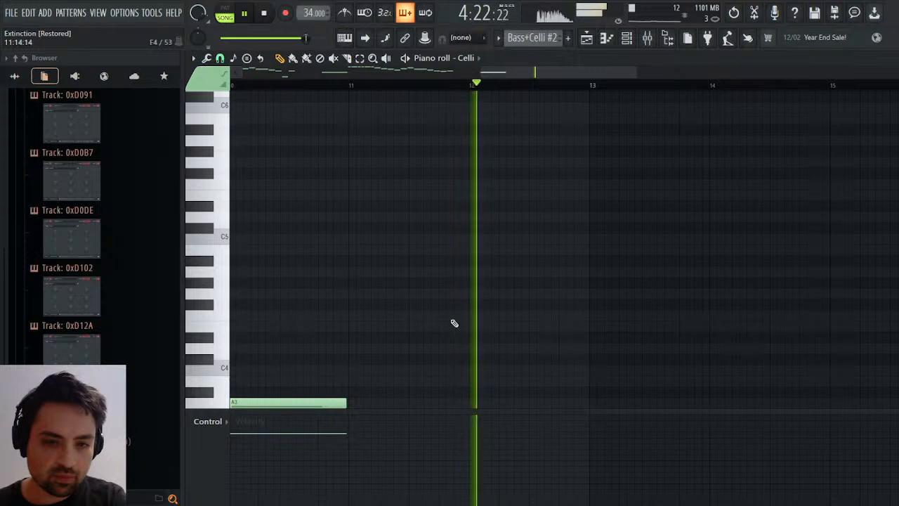
{"action": "left_click", "coordinate": [576, 327]}
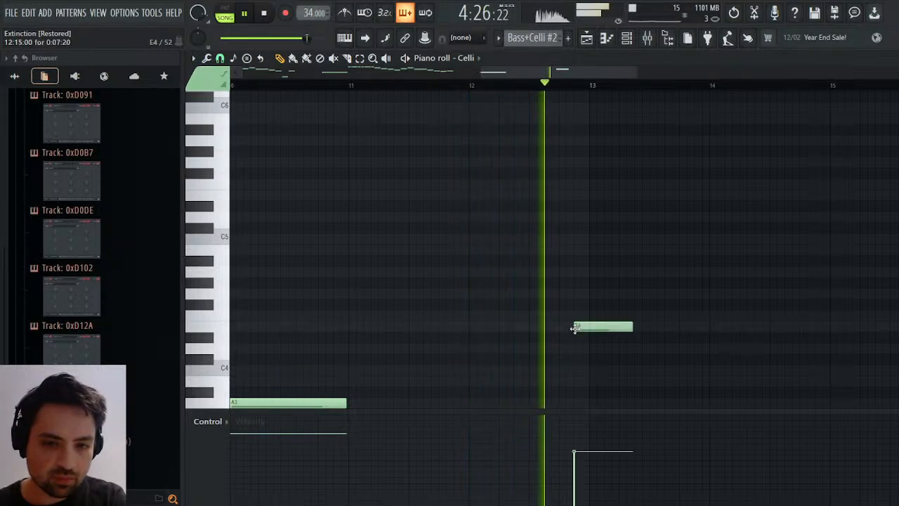
{"action": "left_click_drag", "start_coordinate": [634, 328], "coordinate": [708, 316]}
{"action": "left_click", "coordinate": [593, 315]}
{"action": "key", "text": "space"}
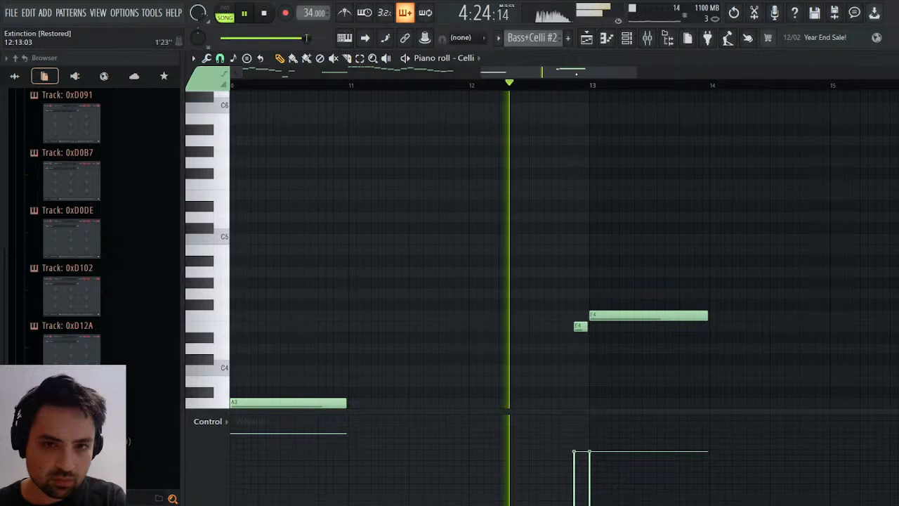
Play the ending again from just before bar 13, checking the new Celli notes against the playlist clips.
{"action": "left_click", "coordinate": [589, 38]}
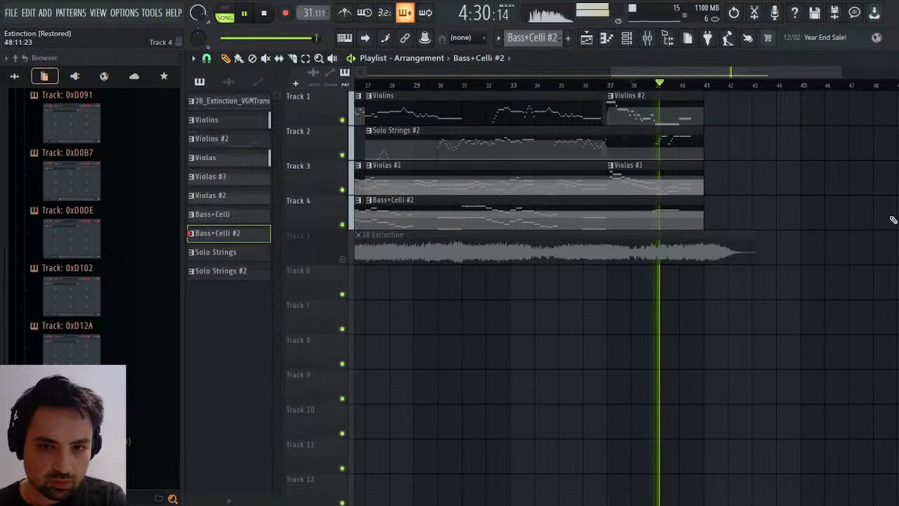
{"action": "left_click", "coordinate": [890, 58]}
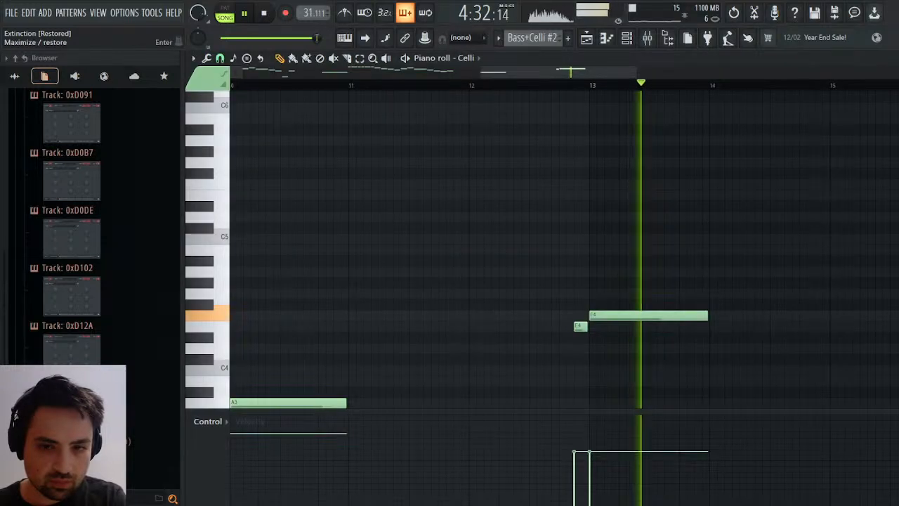
{"action": "key", "text": "space"}
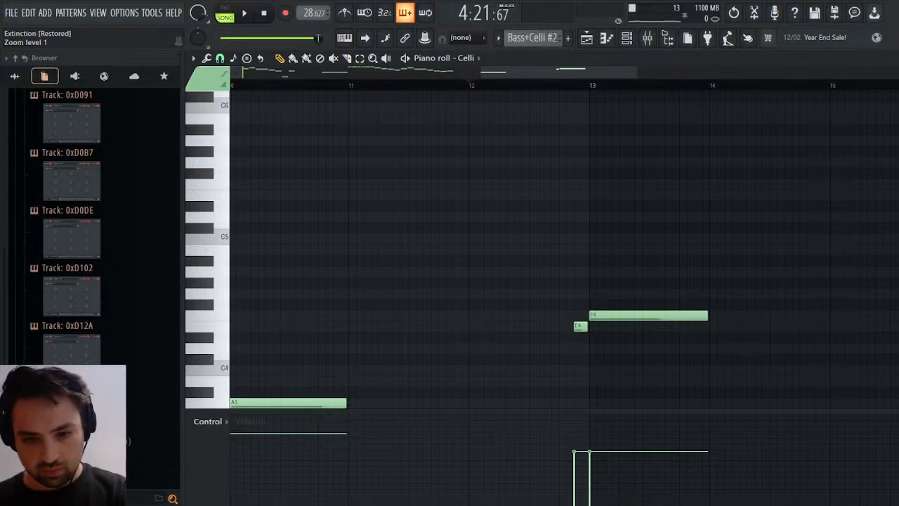
{"action": "key", "text": "space"}
{"action": "left_click", "coordinate": [574, 83]}
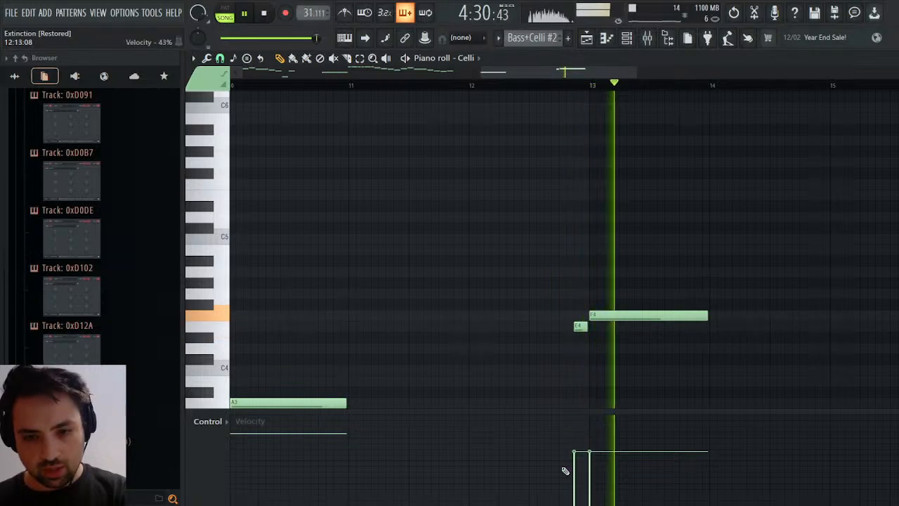
Audition D4 and C4, shorten the Celli's F4 at bar 13, and follow it with a short E4 and a half-bar D4.
{"action": "key", "text": "space"}
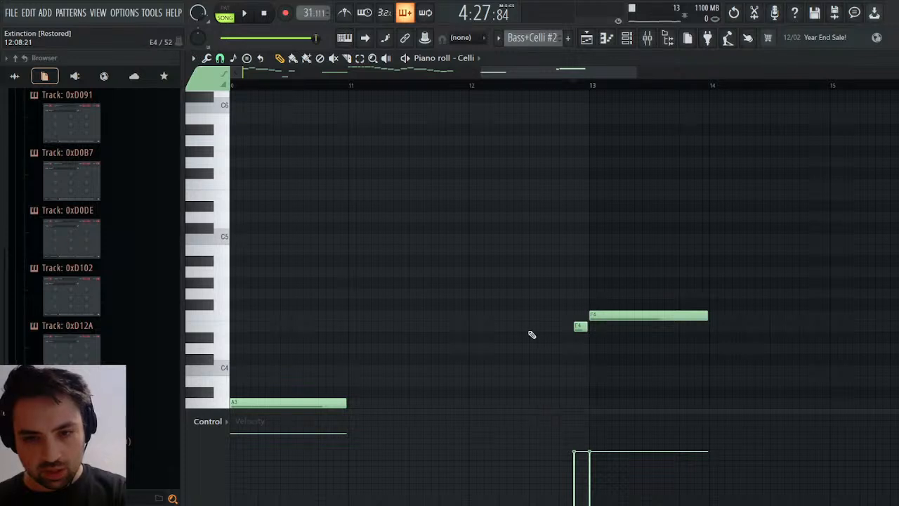
{"action": "left_click", "coordinate": [225, 335]}
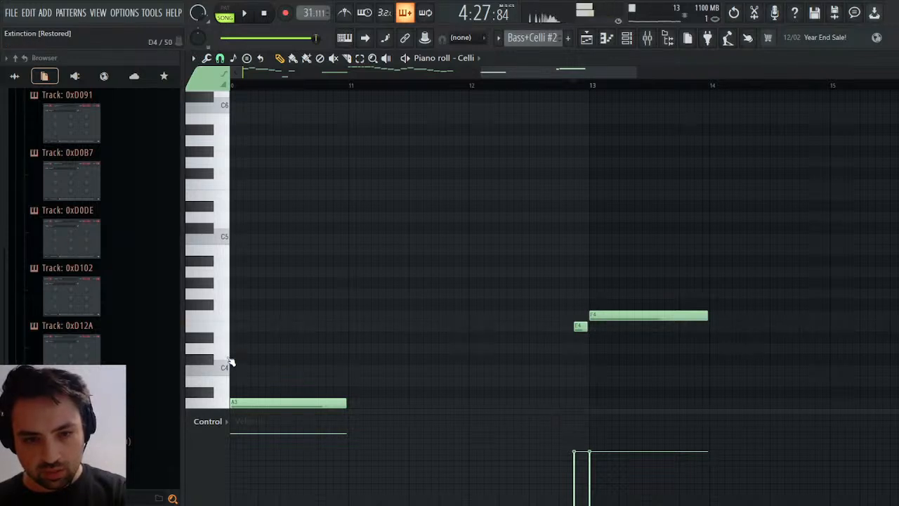
{"action": "left_click", "coordinate": [228, 355]}
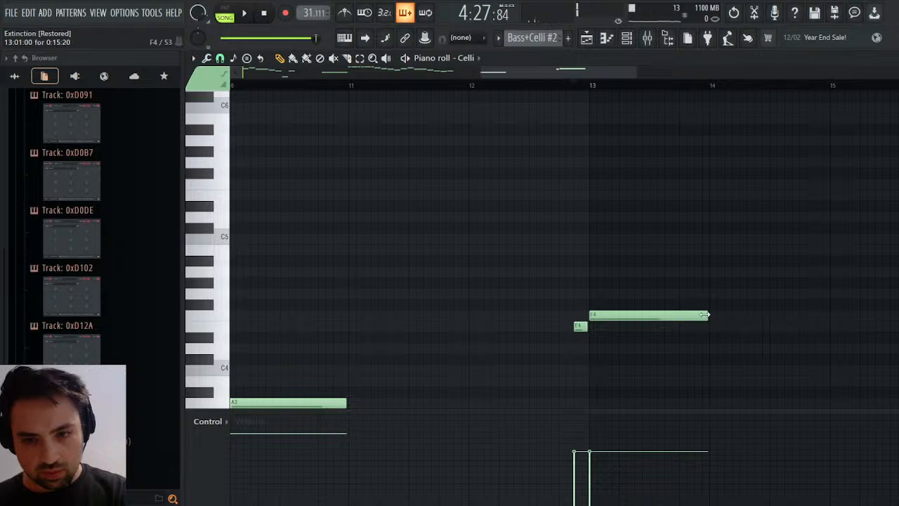
{"action": "key", "text": "space"}
{"action": "left_click_drag", "start_coordinate": [704, 314], "coordinate": [708, 341]}
{"action": "left_click", "coordinate": [634, 325]}
{"action": "left_click", "coordinate": [651, 349]}
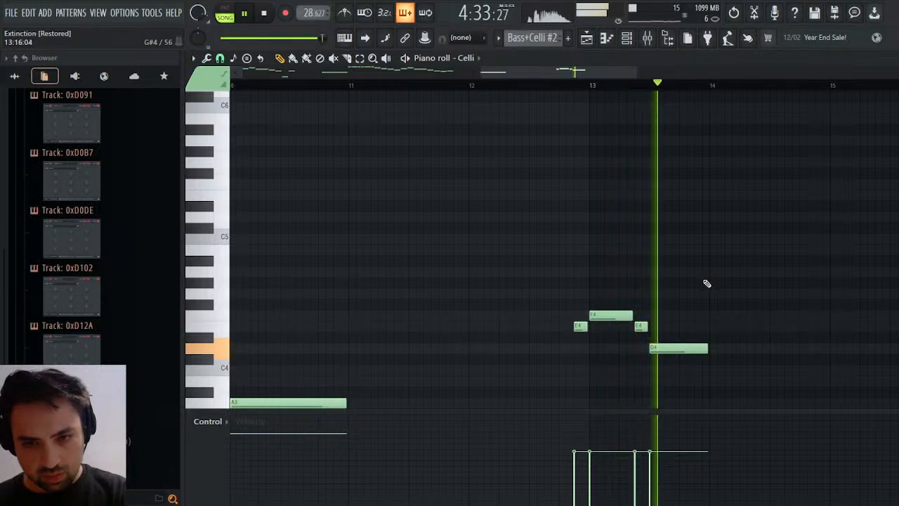
{"action": "key", "text": "space"}
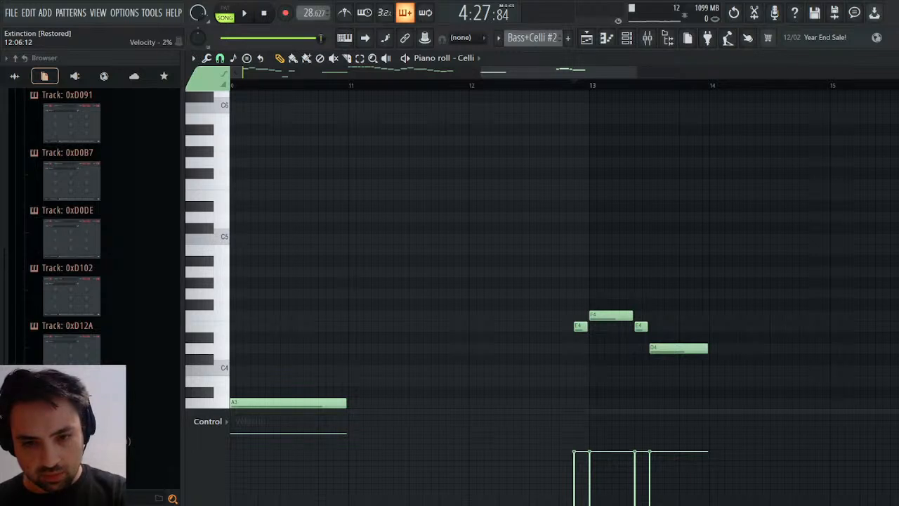
Shorten the Celli's D4 after the middle of bar 13 and repeat it as a short D4 just before bar 14.
{"action": "left_click_drag", "start_coordinate": [708, 349], "coordinate": [699, 353]}
{"action": "left_click", "coordinate": [697, 349]}
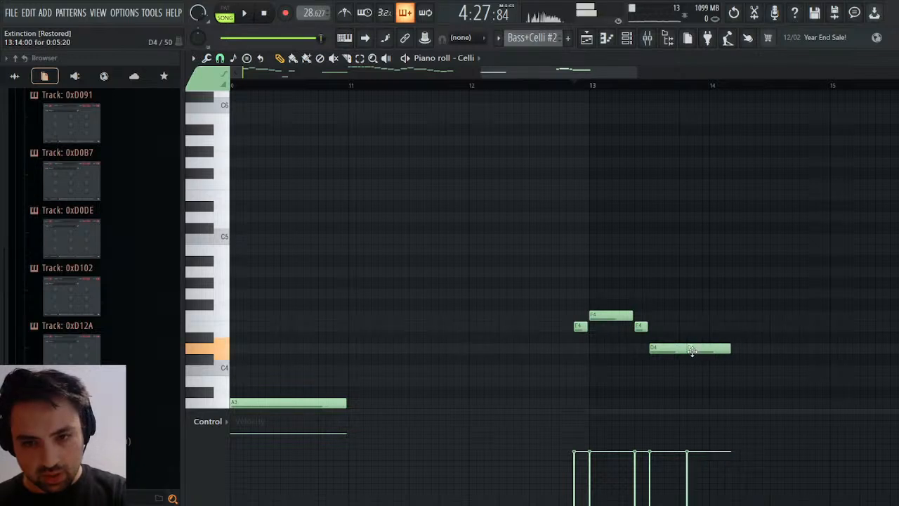
{"action": "left_click_drag", "start_coordinate": [738, 348], "coordinate": [790, 336]}
Try a half-bar Celli note at bar 14 on E4, play the ending, lower the note to C4, and delete it.
{"action": "left_click", "coordinate": [717, 328]}
{"action": "key", "text": "space"}
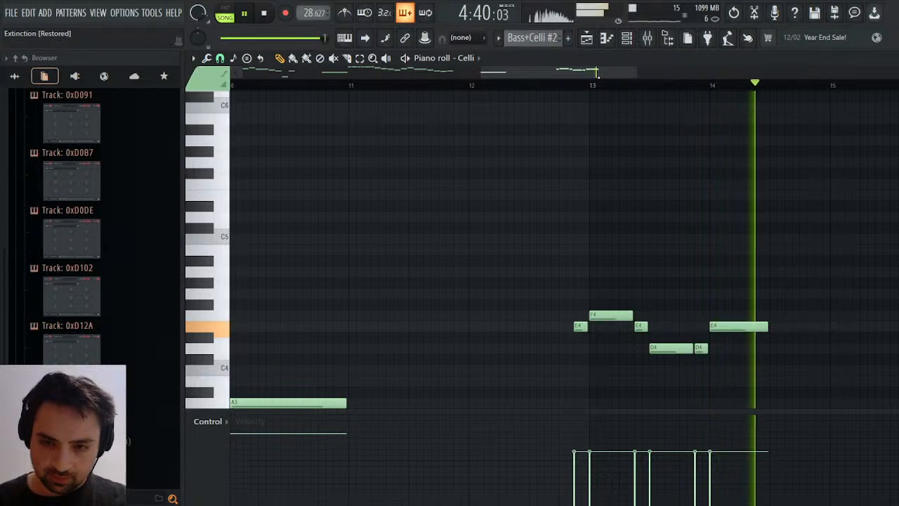
{"action": "key", "text": "space"}
{"action": "left_click_drag", "start_coordinate": [741, 325], "coordinate": [738, 375]}
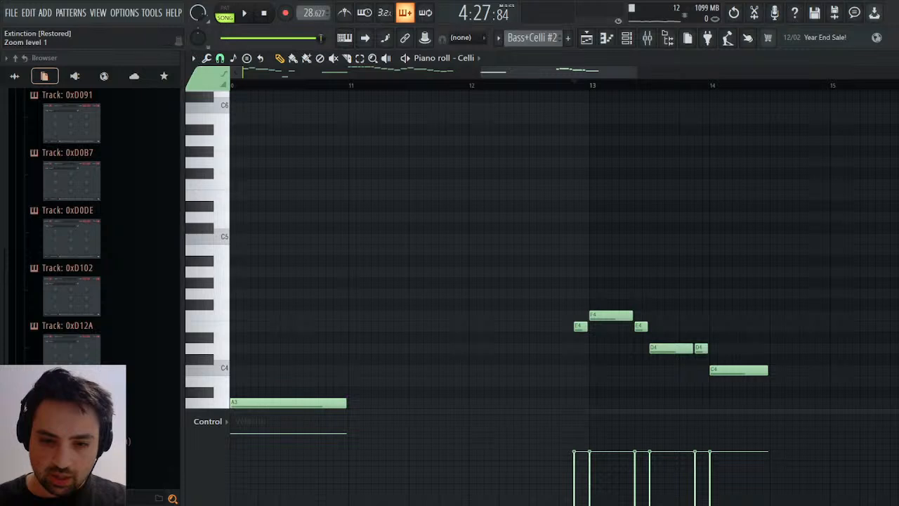
{"action": "right_click", "coordinate": [736, 374]}
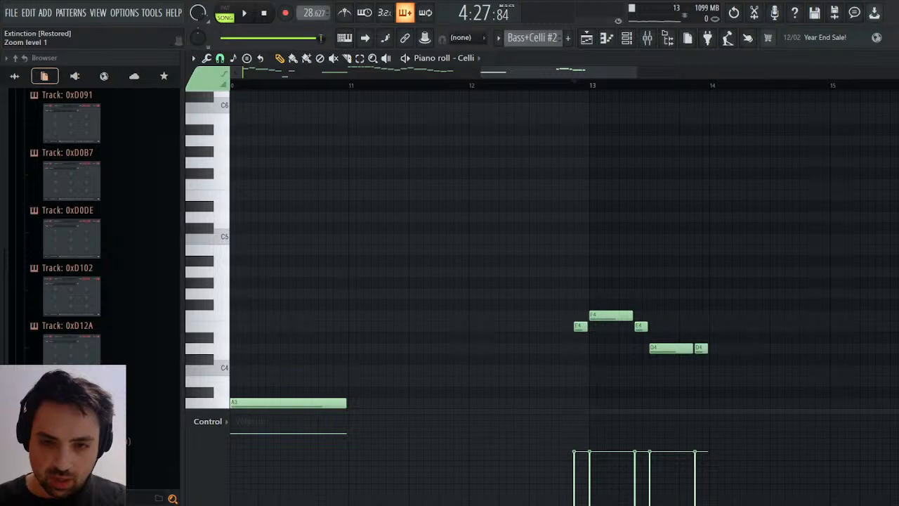
Open the Violas #3 piano roll and lower the final two-note chord at bar 4 to C5 and E5, trying D5 and F5 first.
{"action": "left_click", "coordinate": [578, 95]}
{"action": "left_click", "coordinate": [898, 58]}
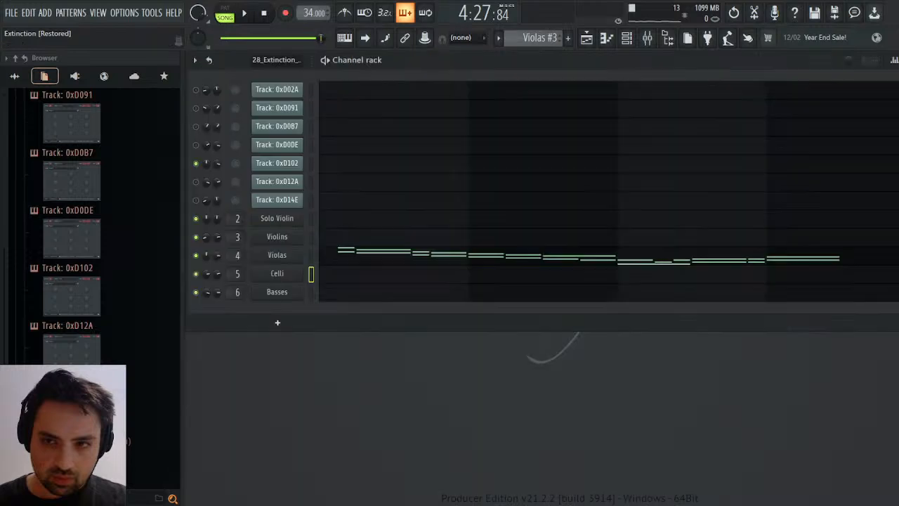
{"action": "left_click", "coordinate": [770, 257]}
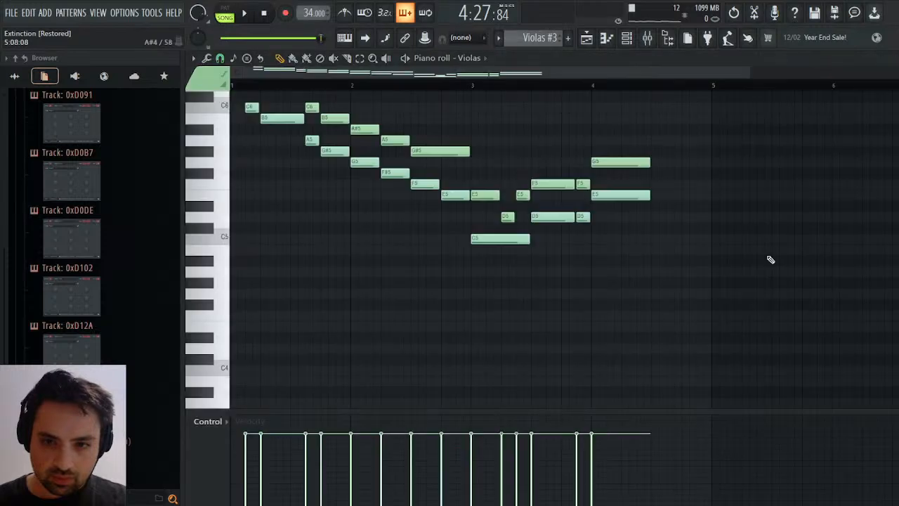
{"action": "left_click", "coordinate": [595, 88]}
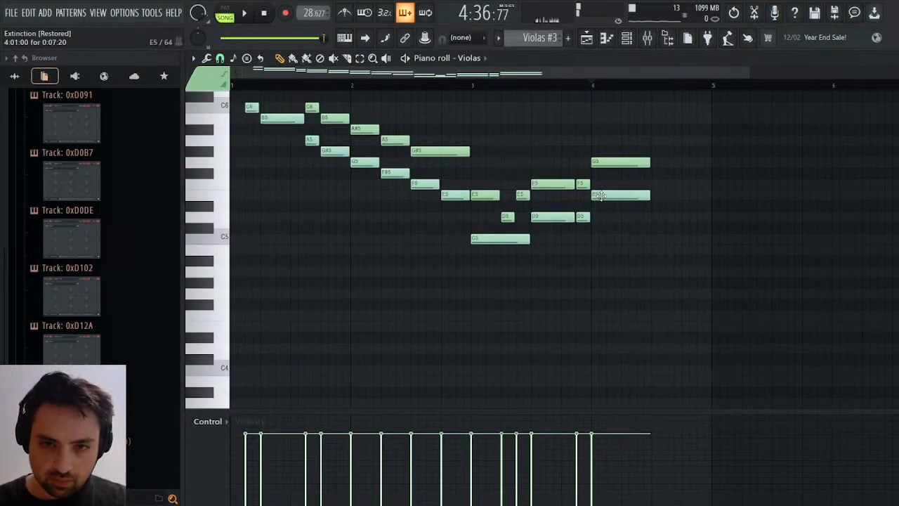
{"action": "left_click_drag", "start_coordinate": [598, 195], "coordinate": [596, 217]}
{"action": "left_click_drag", "start_coordinate": [602, 162], "coordinate": [612, 183]}
{"action": "key", "text": "space"}
{"action": "key", "text": "space"}
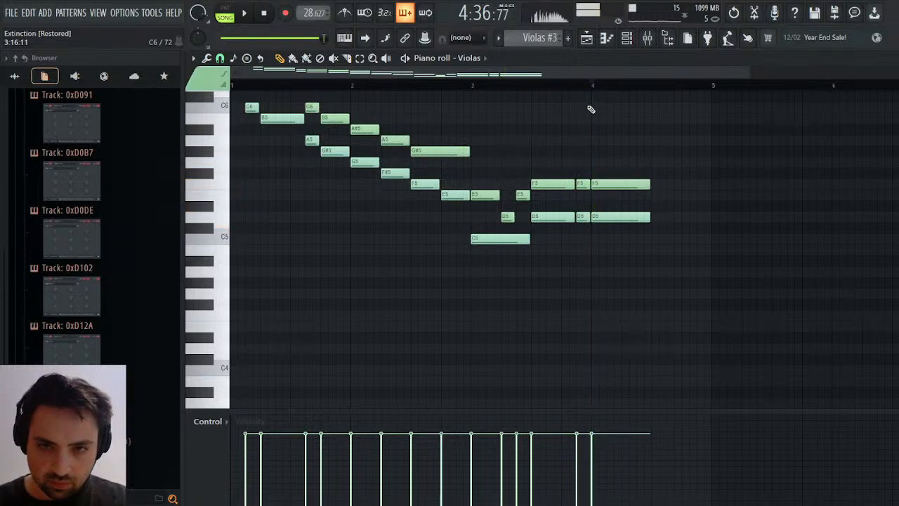
{"action": "left_click_drag", "start_coordinate": [606, 215], "coordinate": [608, 240]}
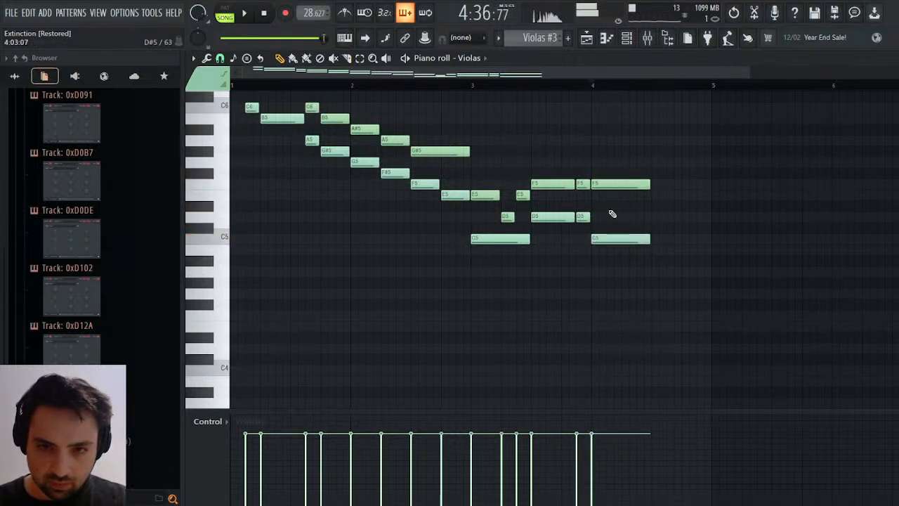
{"action": "left_click_drag", "start_coordinate": [611, 184], "coordinate": [610, 195]}
Play the ending repeatedly from just before bar 4 to check the lowered viola chord.
{"action": "key", "text": "space"}
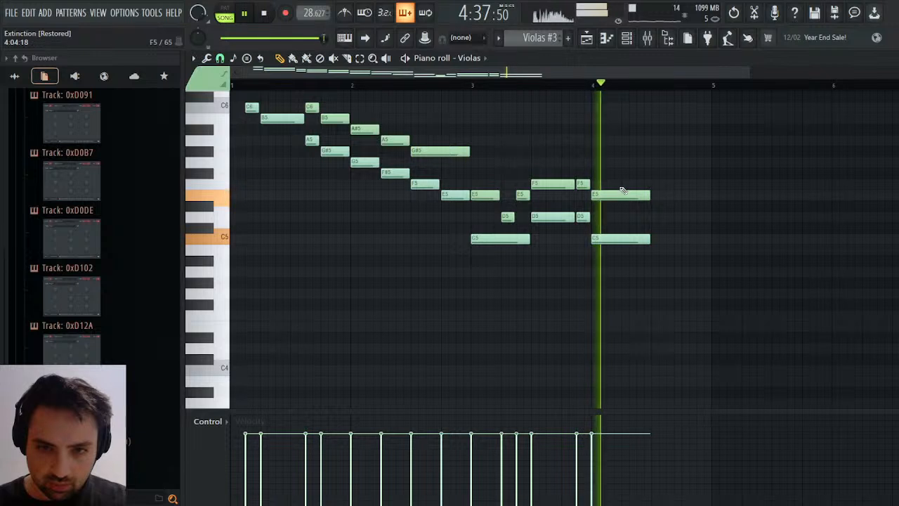
{"action": "left_click", "coordinate": [577, 85]}
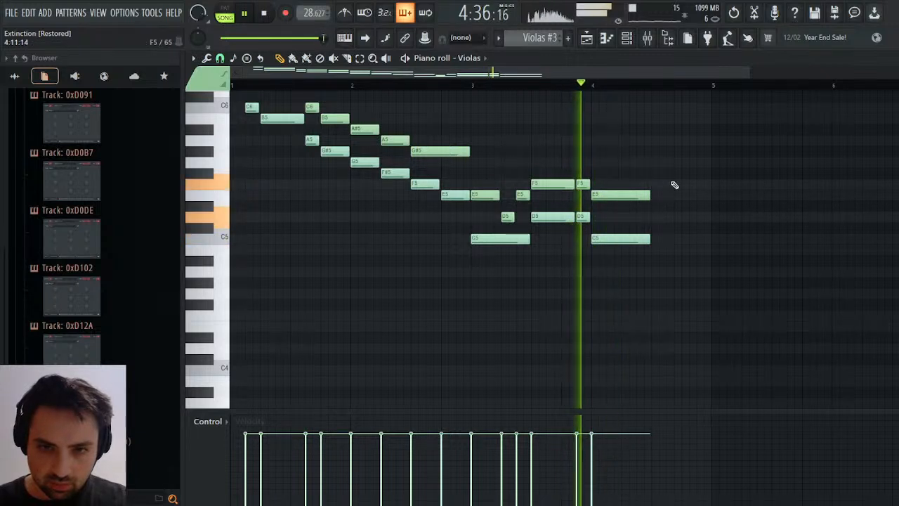
{"action": "key", "text": "space"}
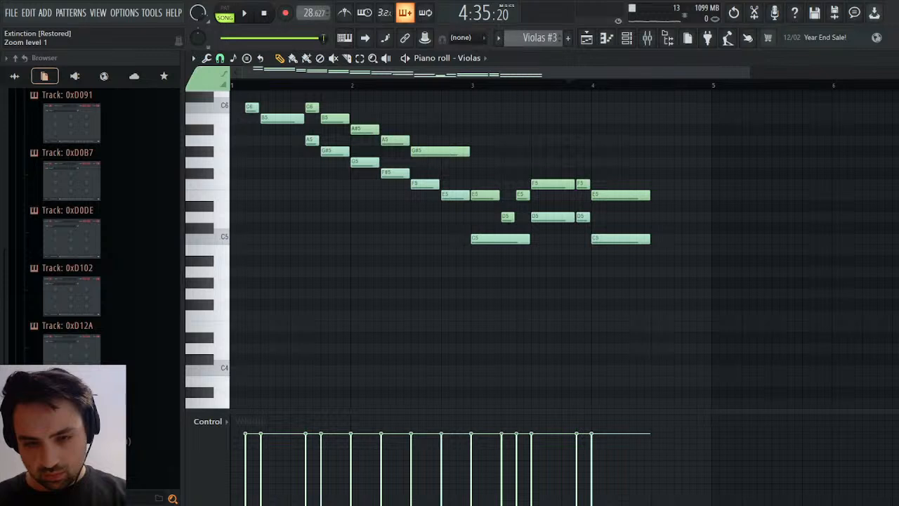
{"action": "key", "text": "space"}
{"action": "key", "text": "space"}
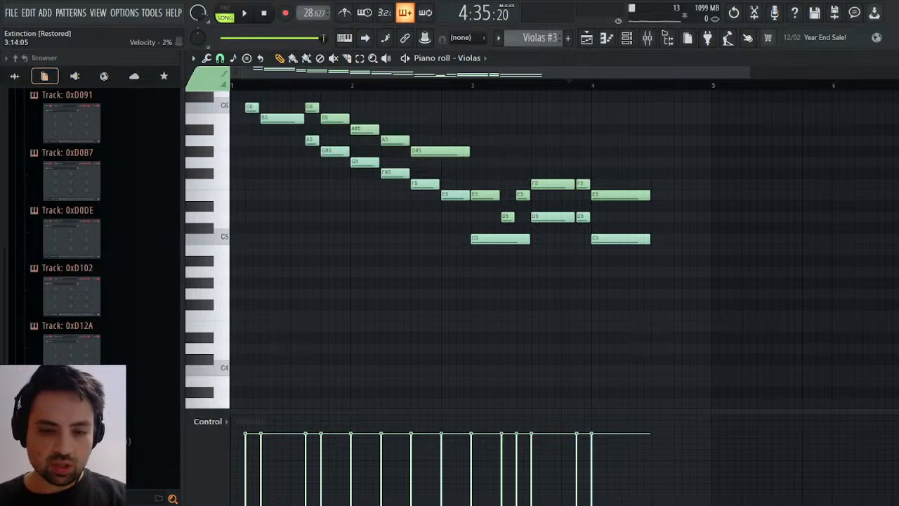
{"action": "key", "text": "space"}
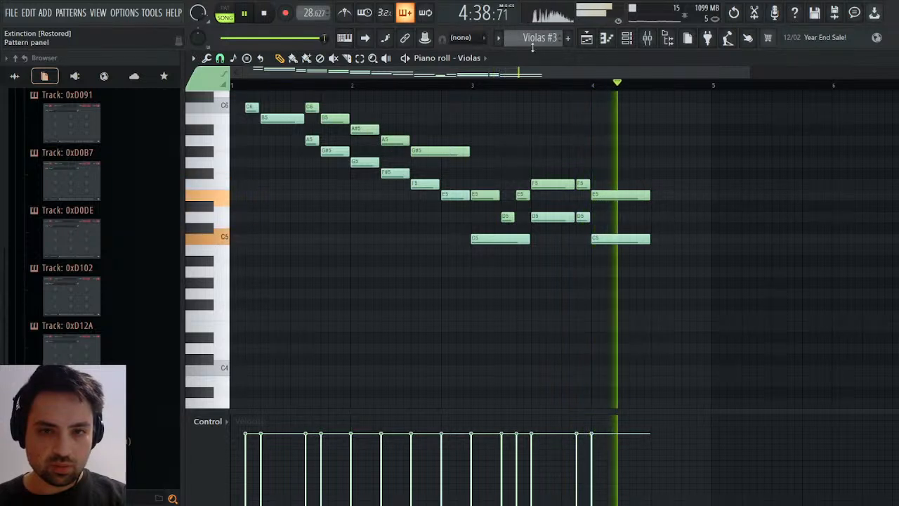
{"action": "key", "text": "space"}
Trim the Violins #2 playlist clip to three bars and play the ending repeatedly without the violins' last note.
{"action": "left_click", "coordinate": [586, 40]}
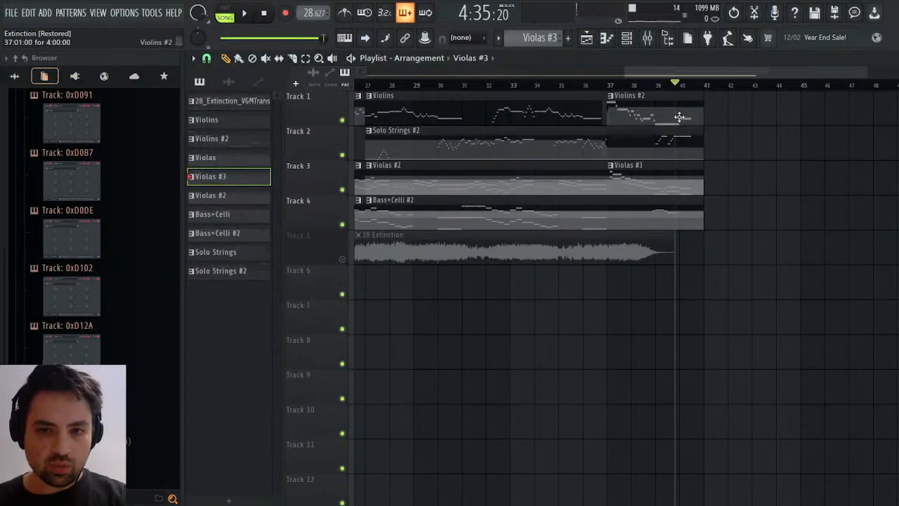
{"action": "left_click_drag", "start_coordinate": [696, 118], "coordinate": [678, 120]}
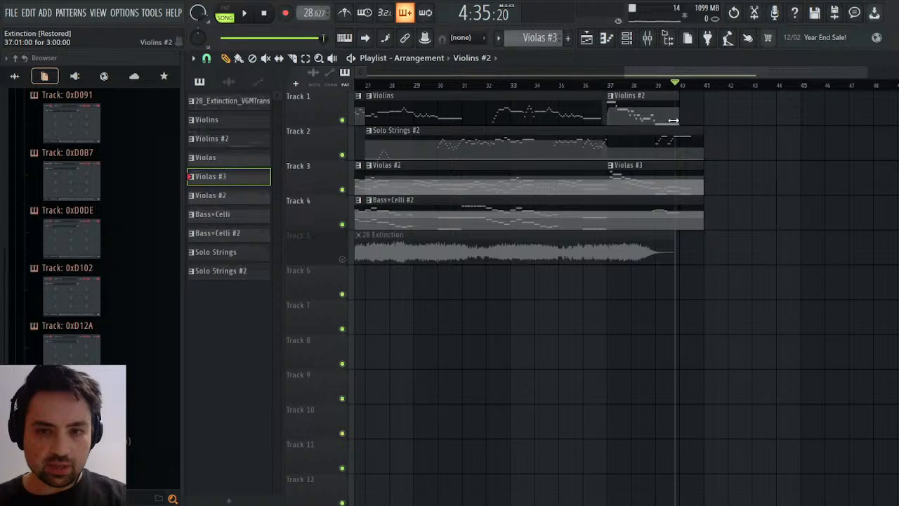
{"action": "key", "text": "space"}
{"action": "left_click", "coordinate": [891, 59]}
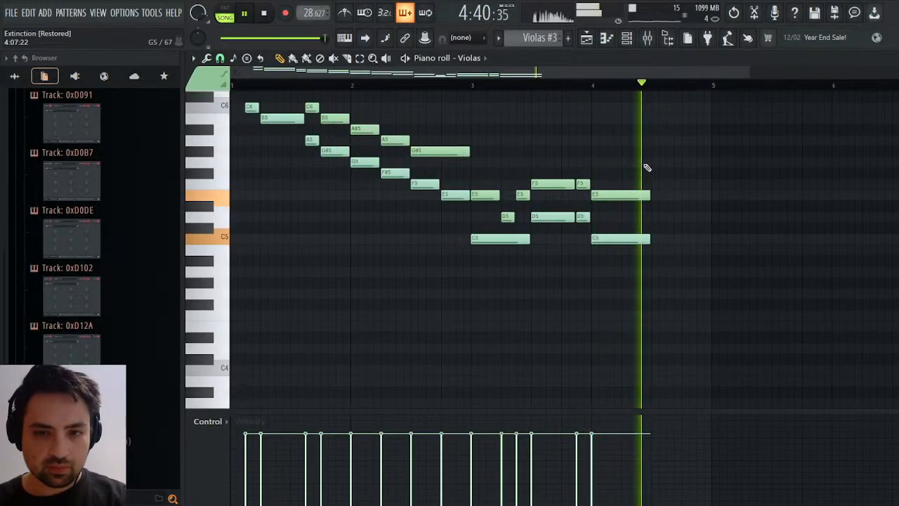
{"action": "key", "text": "space"}
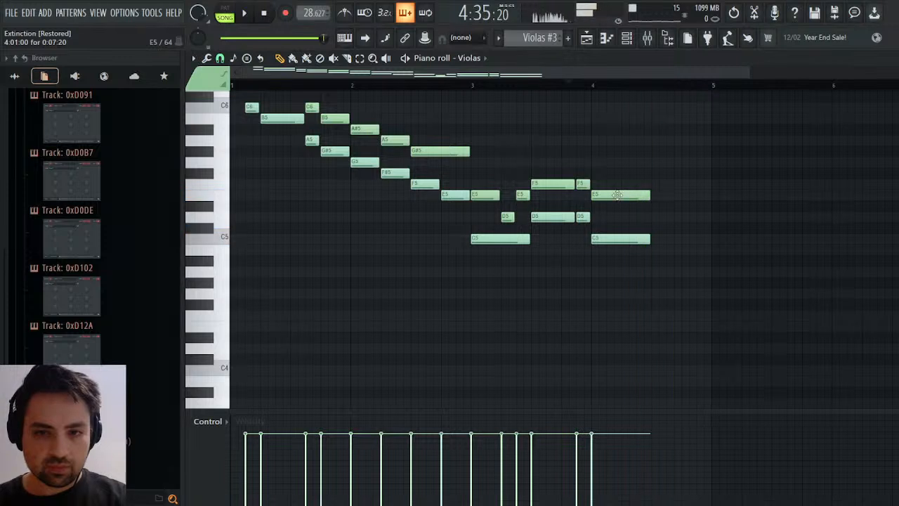
{"action": "key", "text": "space"}
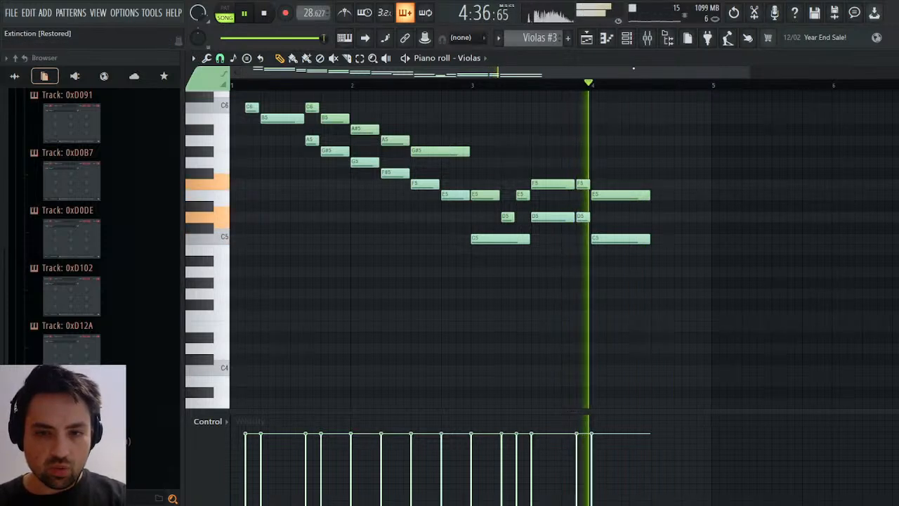
{"action": "key", "text": "space"}
{"action": "key", "text": "space"}
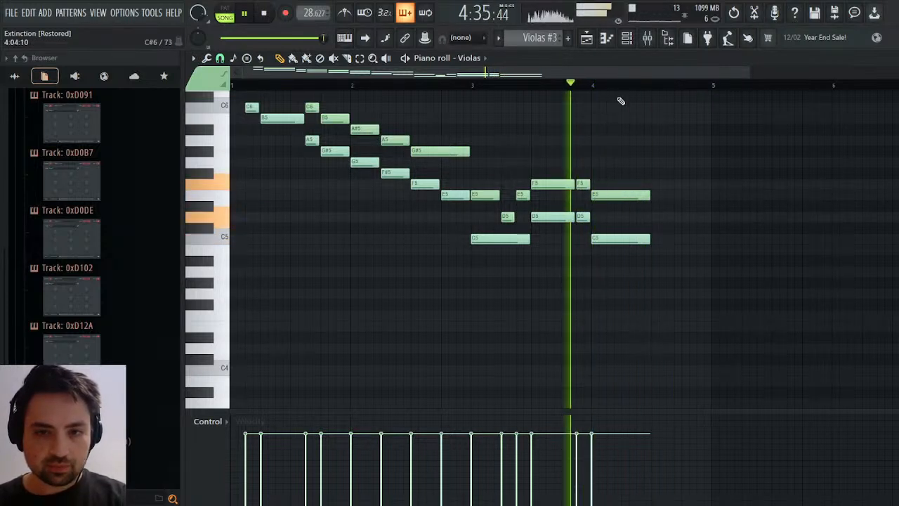
{"action": "key", "text": "space"}
Extend the Violins #2 playlist clip back to four bars and open that pattern in the piano roll.
{"action": "left_click", "coordinate": [587, 38]}
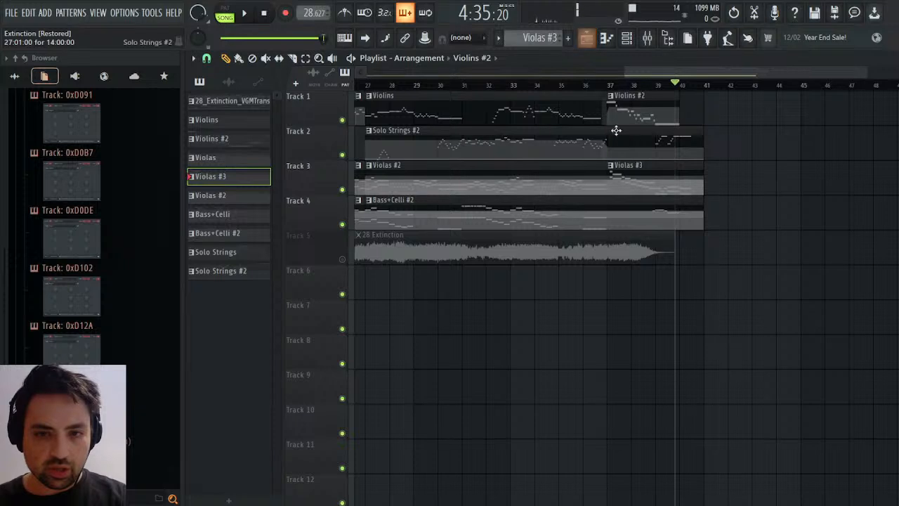
{"action": "left_click", "coordinate": [663, 109]}
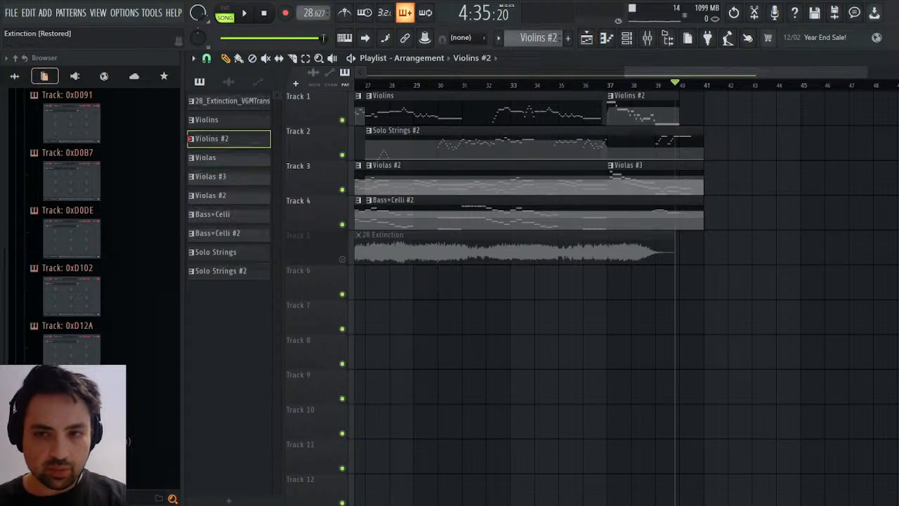
{"action": "left_click_drag", "start_coordinate": [677, 106], "coordinate": [704, 102]}
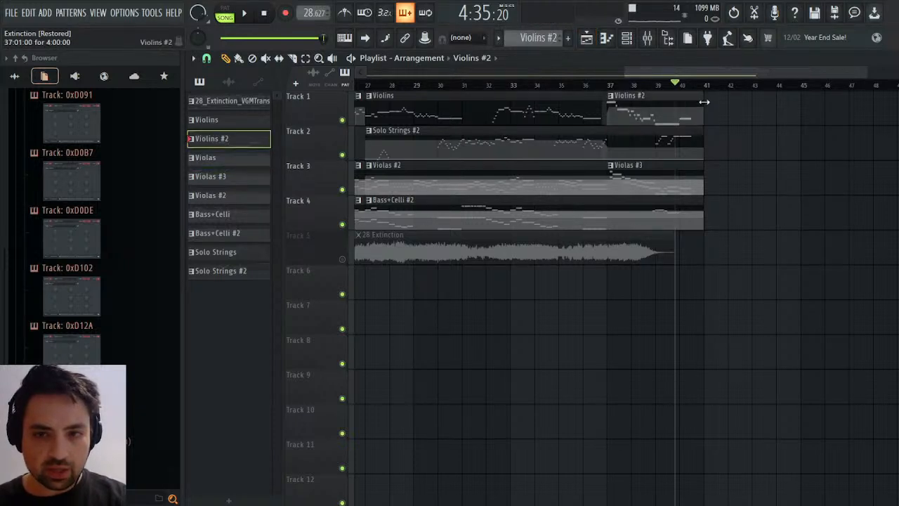
{"action": "left_click", "coordinate": [890, 58]}
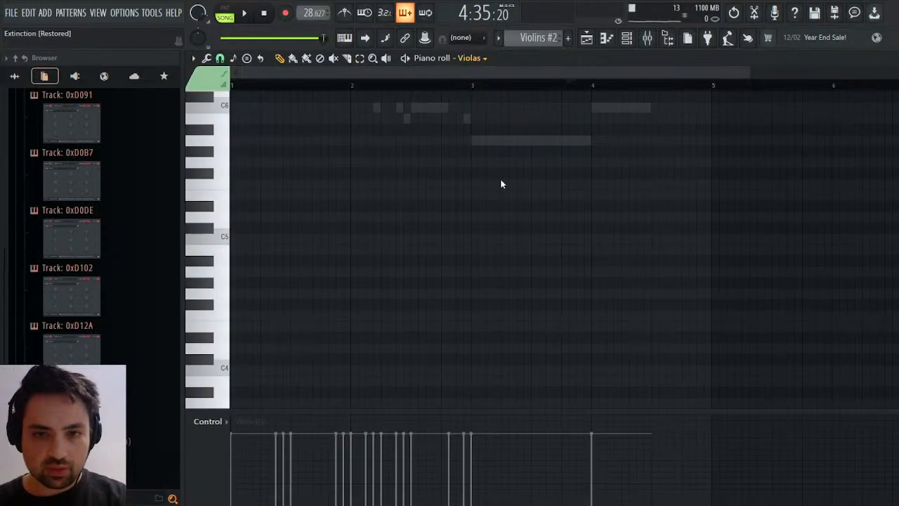
Lower the final Violins note at bar 4 to G5, trying G4 and C5 first and playing the ending to compare.
{"action": "left_click_drag", "start_coordinate": [611, 112], "coordinate": [621, 294]}
{"action": "key", "text": "space"}
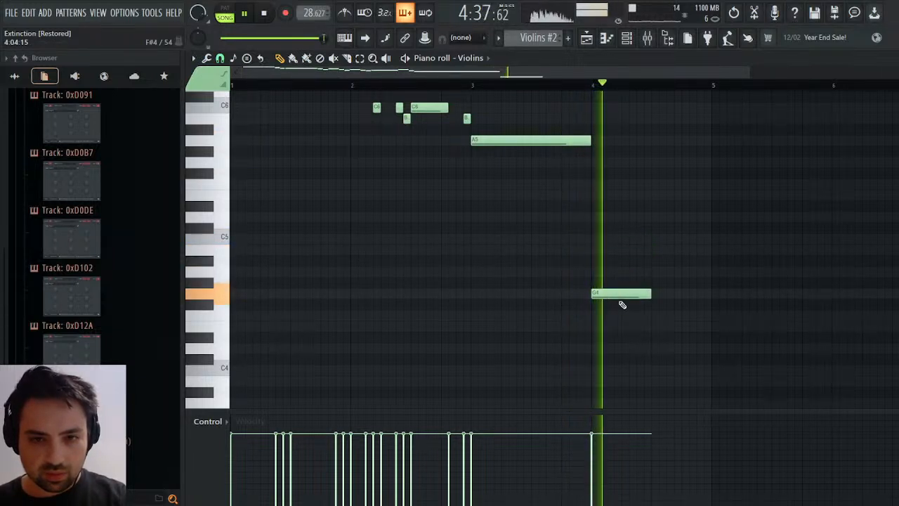
{"action": "left_click_drag", "start_coordinate": [621, 295], "coordinate": [614, 238]}
{"action": "key", "text": "space"}
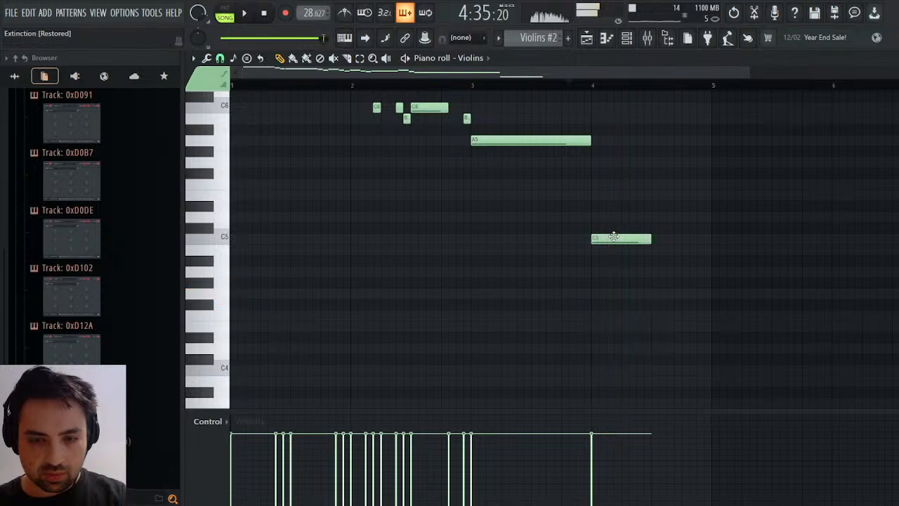
{"action": "key", "text": "space"}
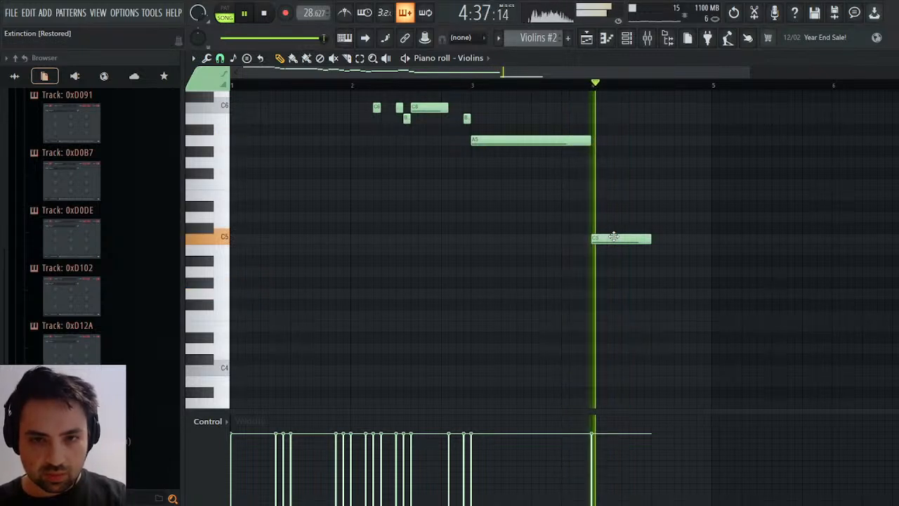
{"action": "left_click_drag", "start_coordinate": [614, 236], "coordinate": [611, 207]}
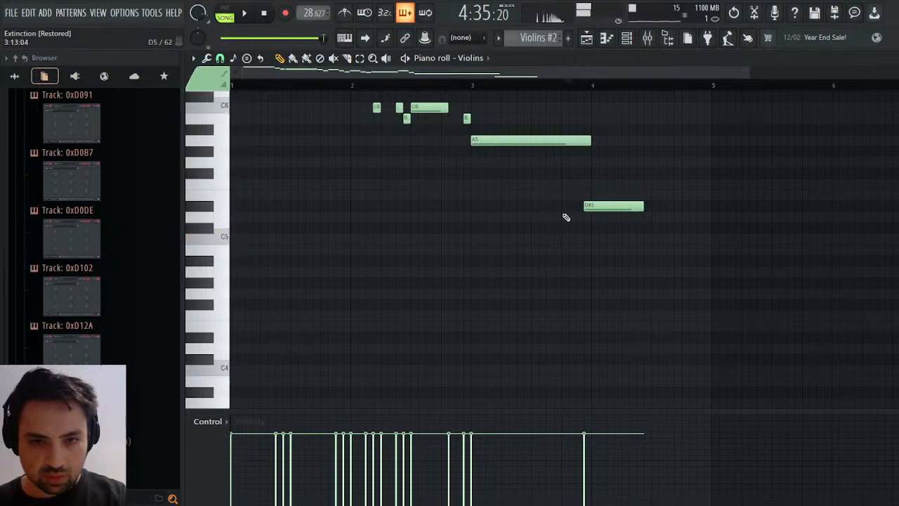
{"action": "left_click_drag", "start_coordinate": [599, 202], "coordinate": [616, 160]}
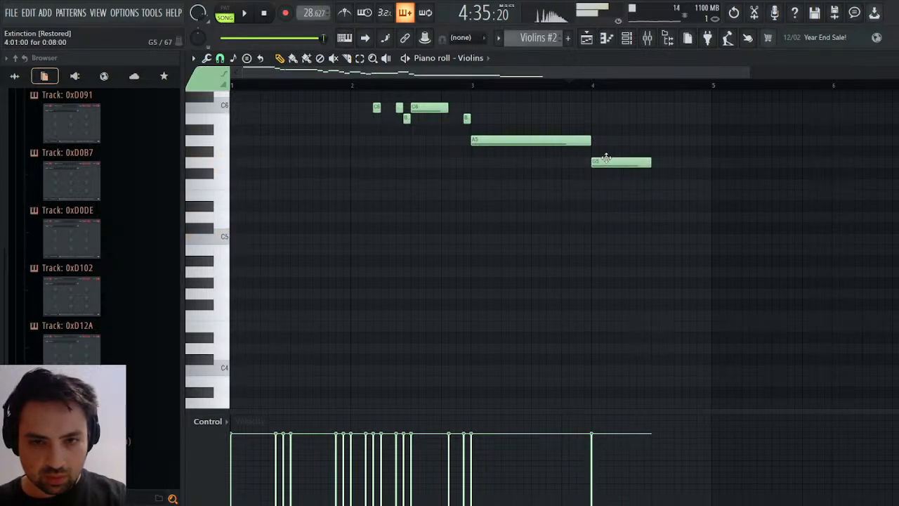
{"action": "key", "text": "space"}
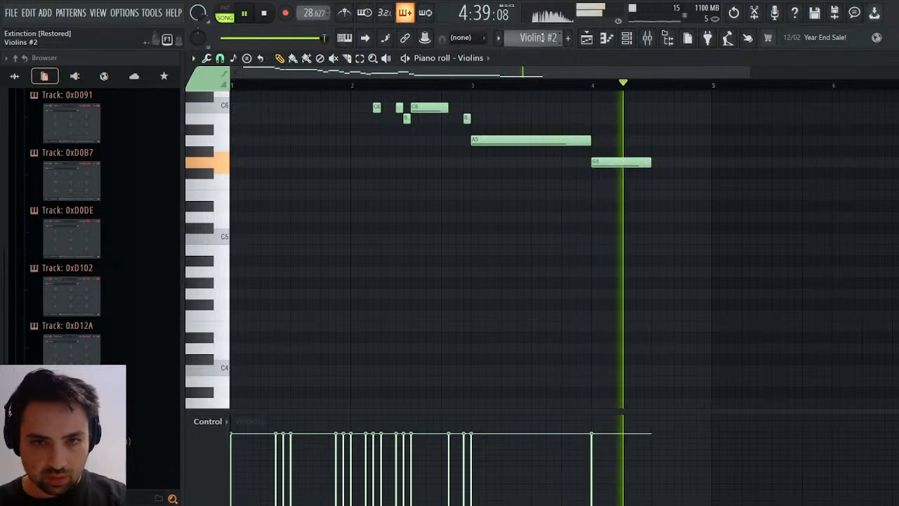
Open the Celli part of the Bass+Celli #2 pattern around bar 13, viewing Bass+Celli first and playing the ending.
{"action": "key", "text": "space"}
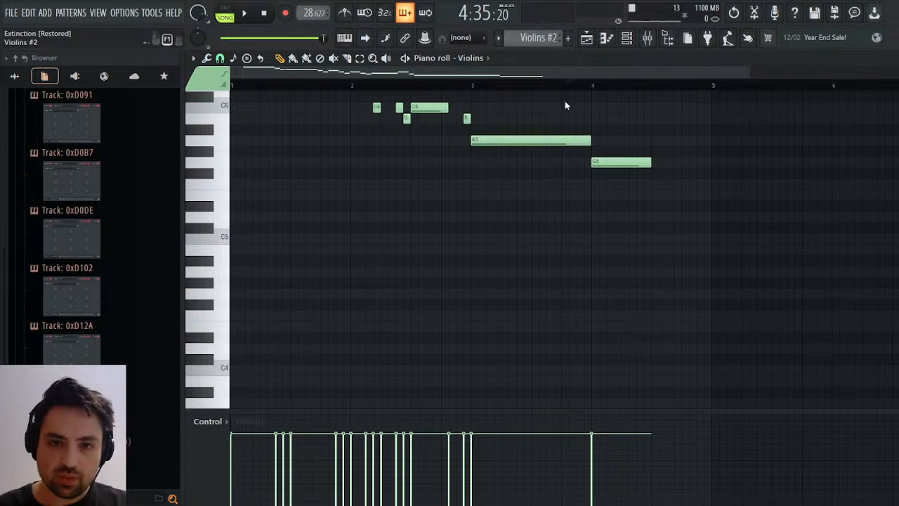
{"action": "left_click_drag", "start_coordinate": [573, 125], "coordinate": [571, 112]}
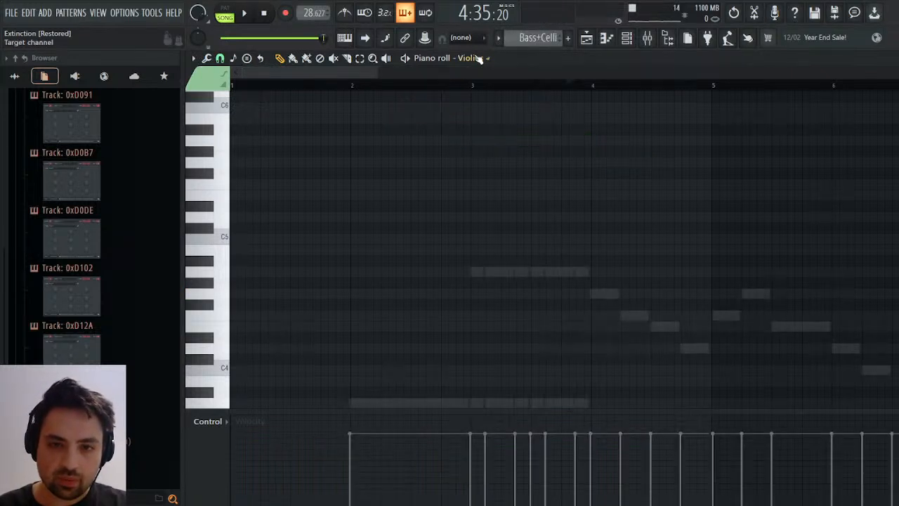
{"action": "left_click", "coordinate": [481, 221]}
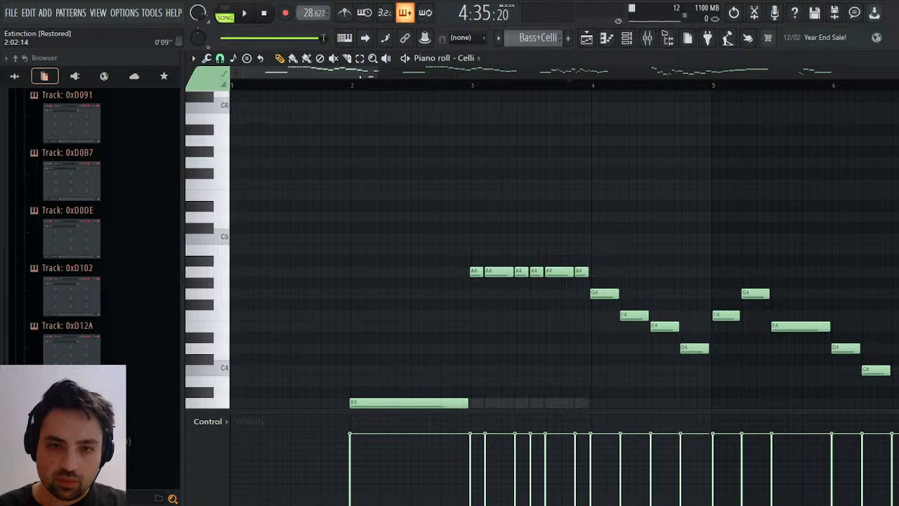
{"action": "left_click_drag", "start_coordinate": [363, 72], "coordinate": [856, 72]}
{"action": "scroll", "coordinate": [755, 239], "scroll_direction": "down", "scroll_amount": 3}
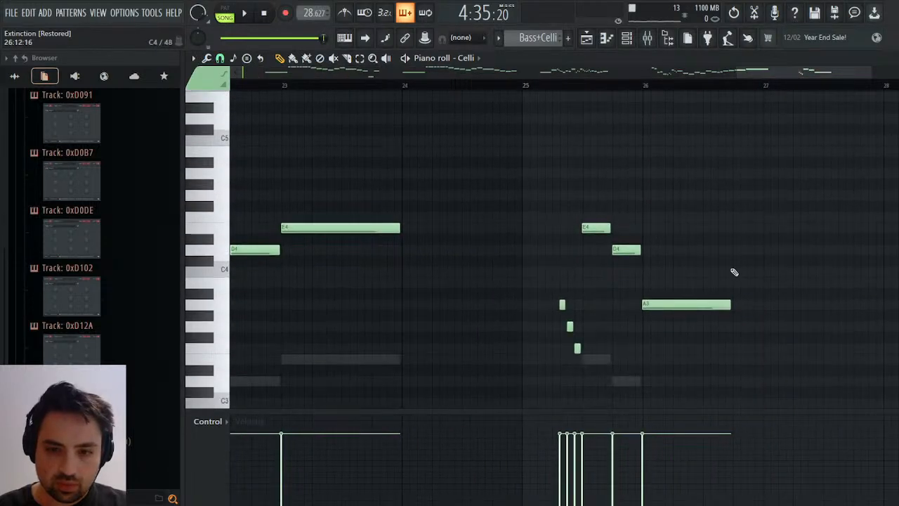
{"action": "scroll", "coordinate": [731, 271], "scroll_direction": "down", "scroll_amount": 3}
{"action": "key", "text": "space"}
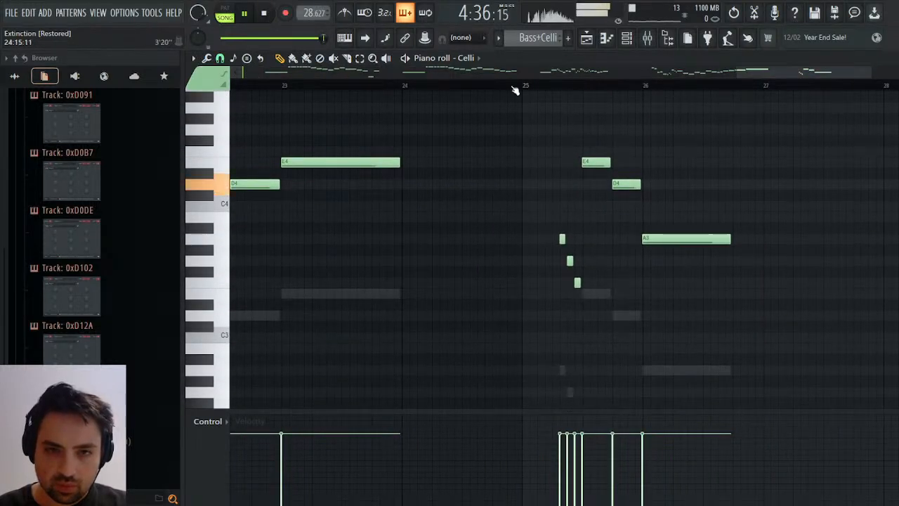
{"action": "scroll", "coordinate": [543, 37], "scroll_direction": "down", "scroll_amount": 1}
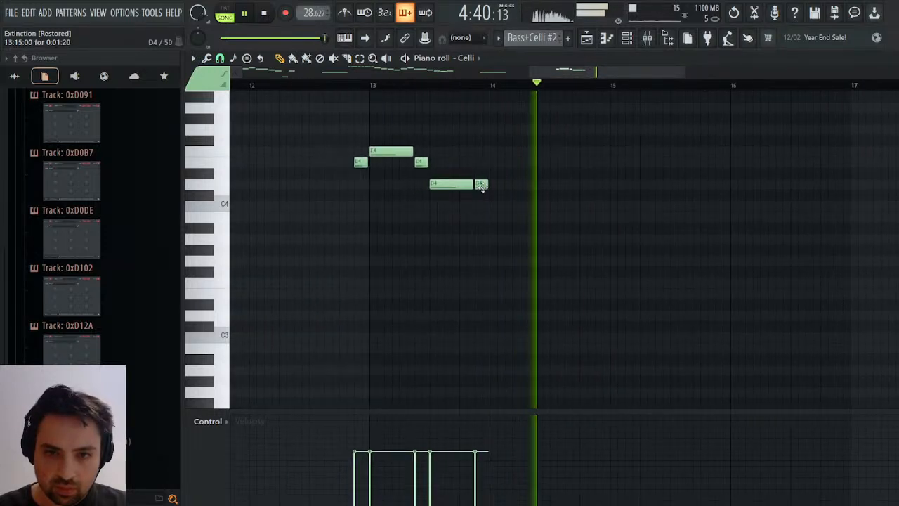
{"action": "key", "text": "space"}
{"action": "scroll", "coordinate": [485, 185], "scroll_direction": "up", "scroll_amount": 3}
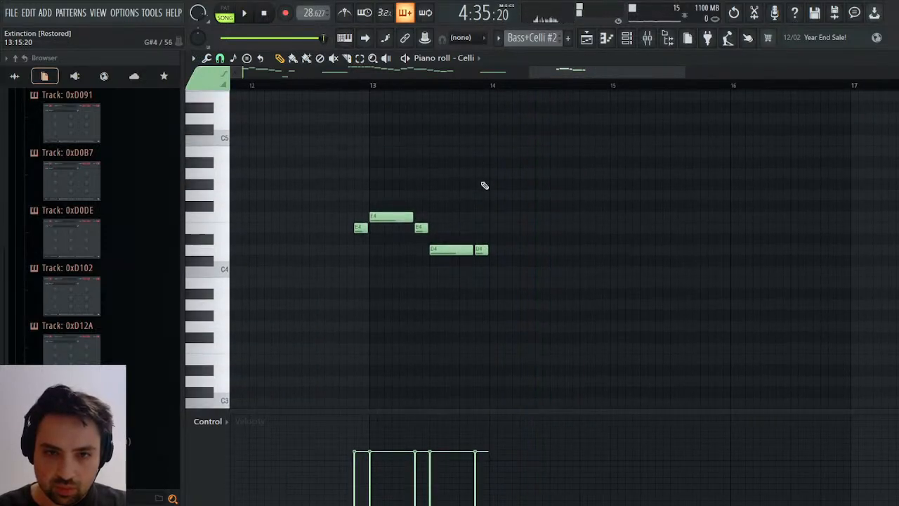
Add a one-bar C5 Celli note at bar 14 of Bass+Celli #2 and play the ending.
{"action": "left_click", "coordinate": [495, 140]}
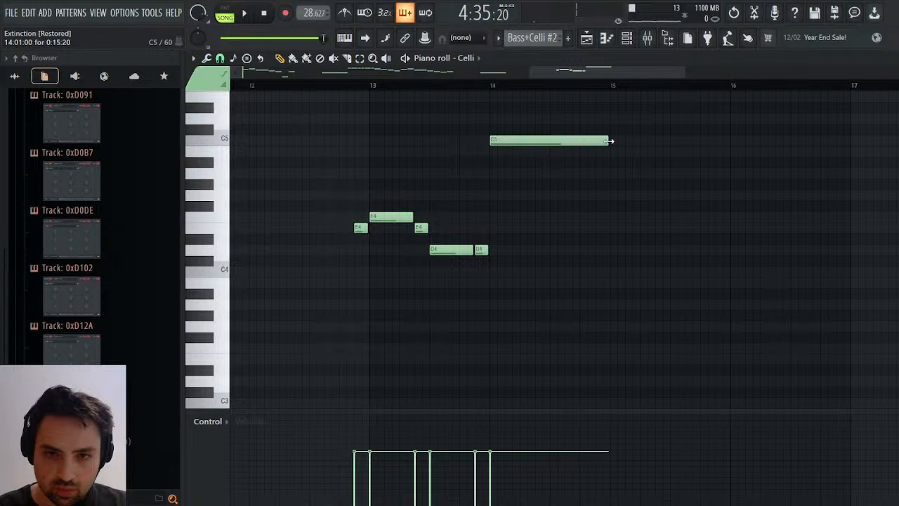
{"action": "key", "text": "space"}
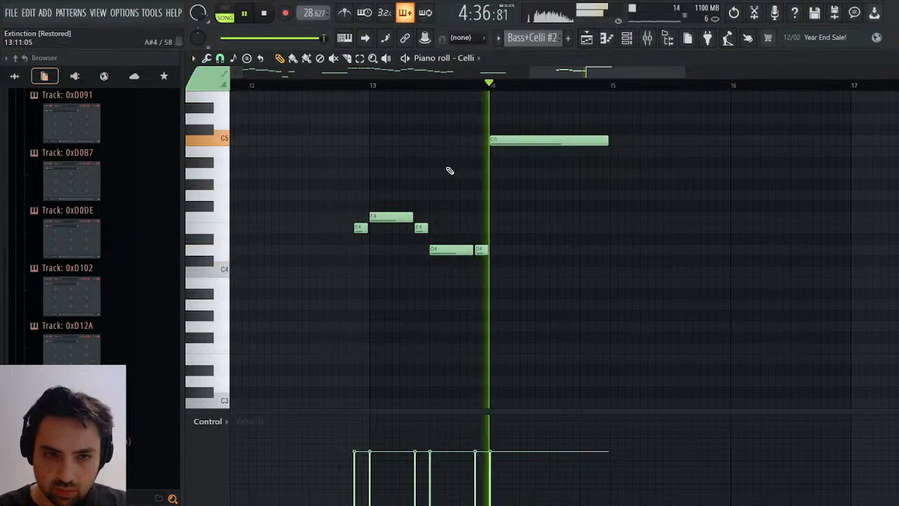
{"action": "key", "text": "space"}
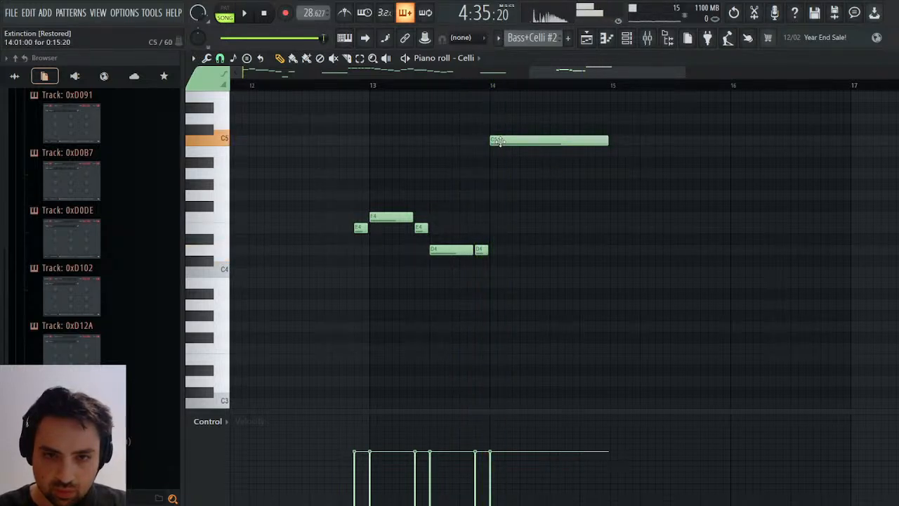
Lower the Celli note at bar 14 to E4, trying G4 and C4 first and playing the ending to compare.
{"action": "left_click_drag", "start_coordinate": [497, 141], "coordinate": [503, 197]}
{"action": "key", "text": "space"}
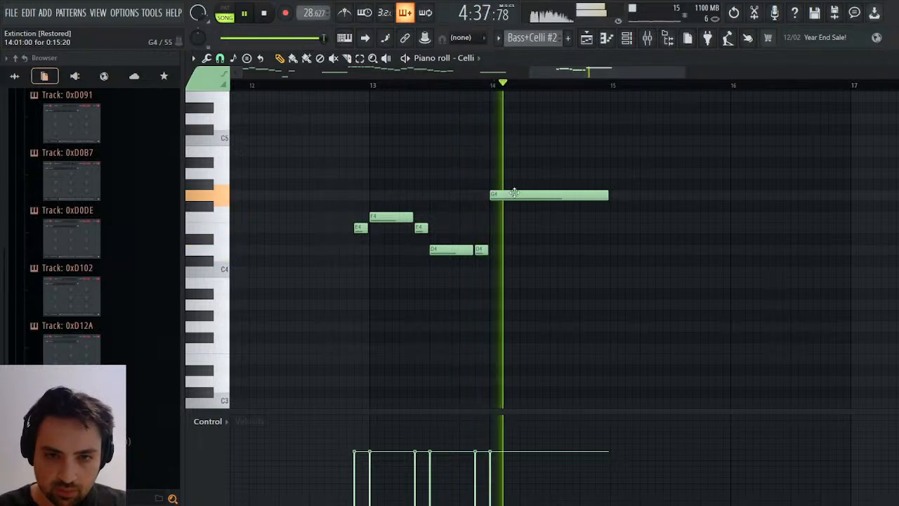
{"action": "key", "text": "space"}
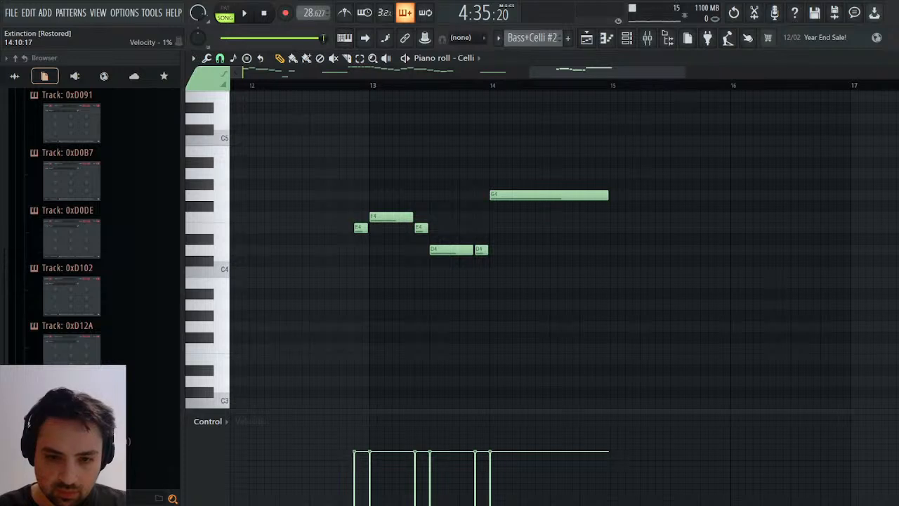
{"action": "key", "text": "space"}
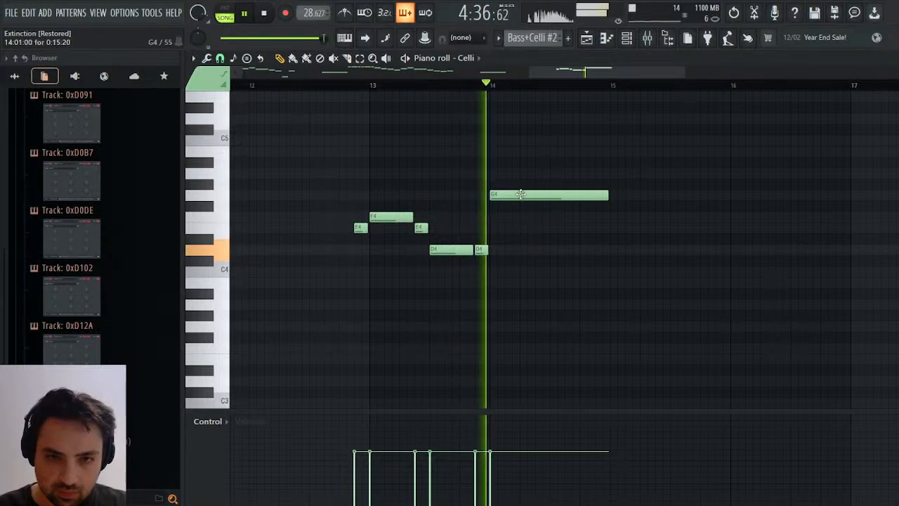
{"action": "key", "text": "space"}
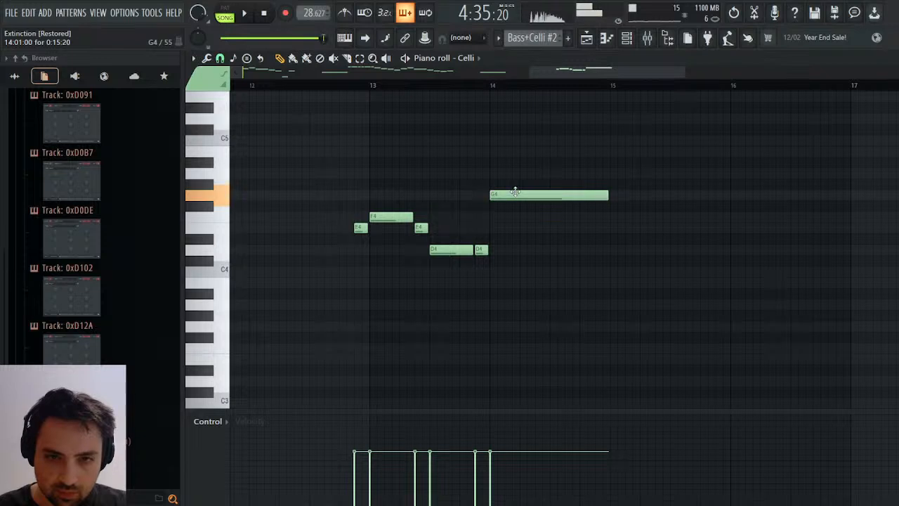
{"action": "left_click_drag", "start_coordinate": [515, 191], "coordinate": [510, 268]}
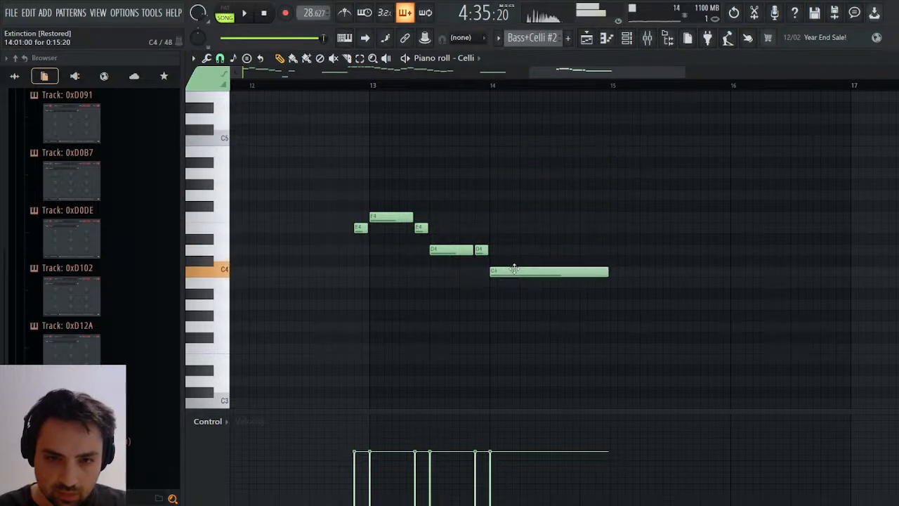
{"action": "key", "text": "space"}
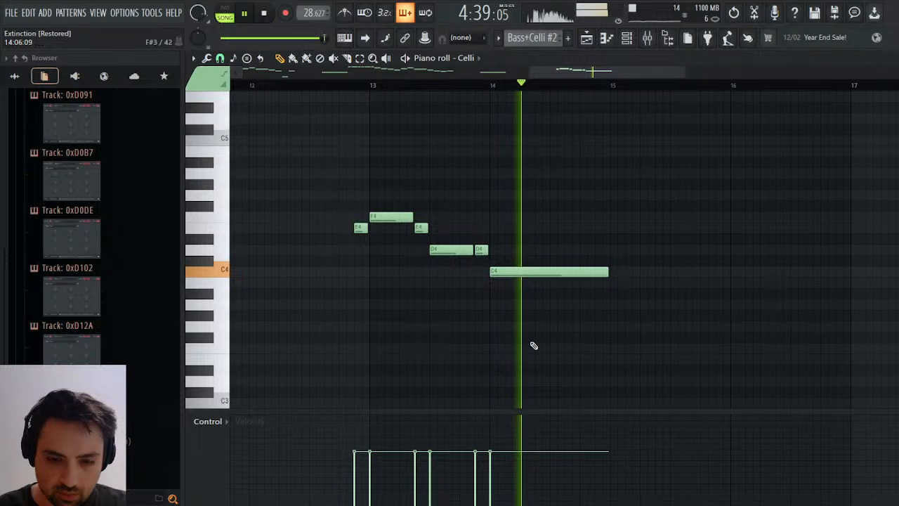
{"action": "key", "text": "space"}
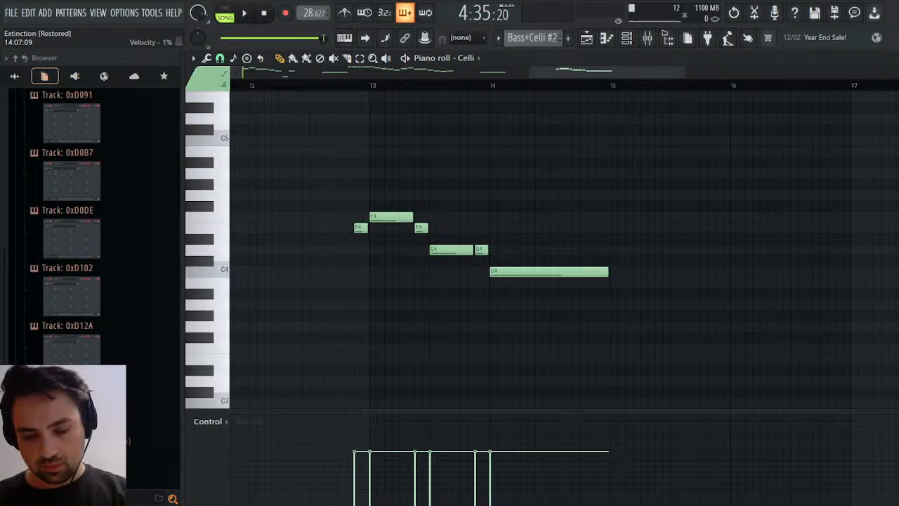
{"action": "key", "text": "space"}
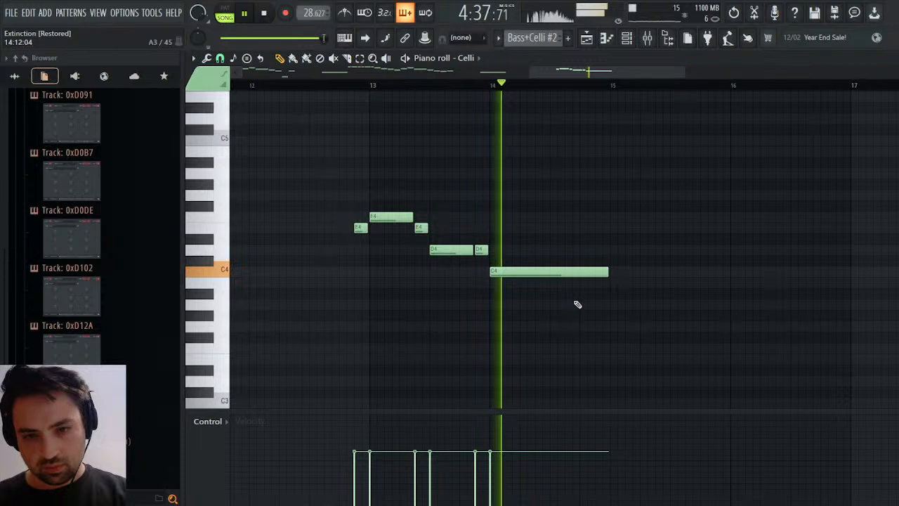
{"action": "key", "text": "space"}
{"action": "left_click_drag", "start_coordinate": [516, 271], "coordinate": [518, 225]}
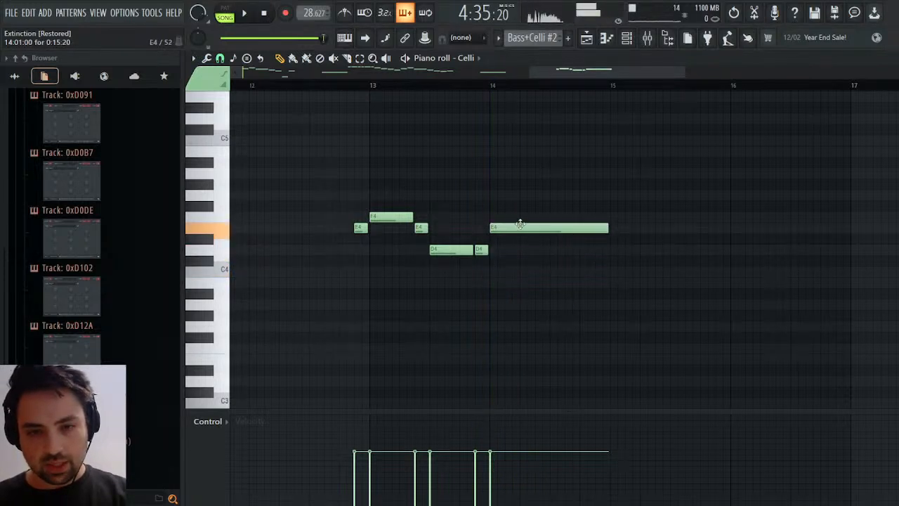
Open the Violins #2 pattern, raise the final Violins note at bar 4 to A5 and play the ending.
{"action": "left_click", "coordinate": [608, 43]}
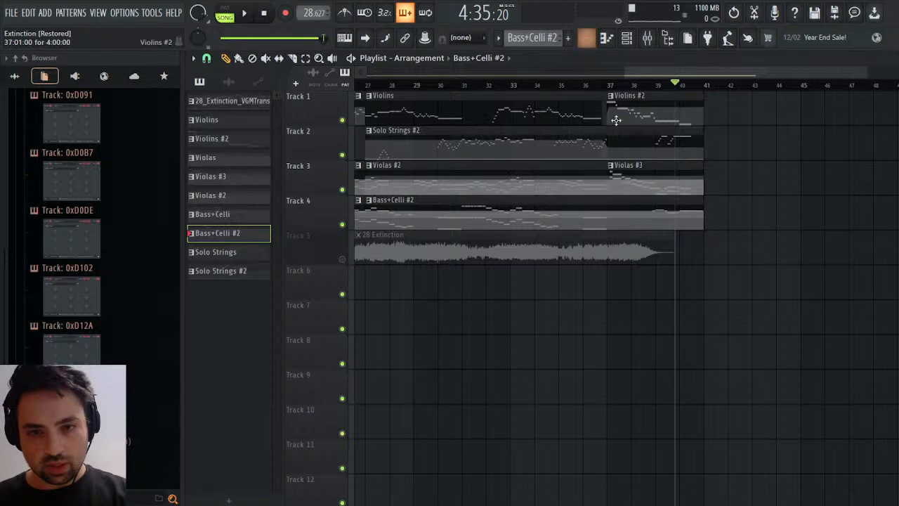
{"action": "left_click", "coordinate": [690, 120]}
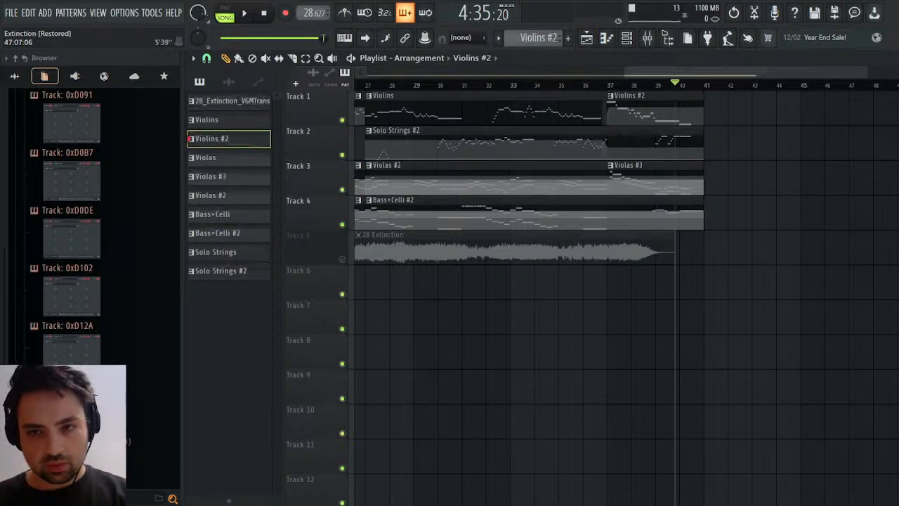
{"action": "left_click", "coordinate": [890, 59]}
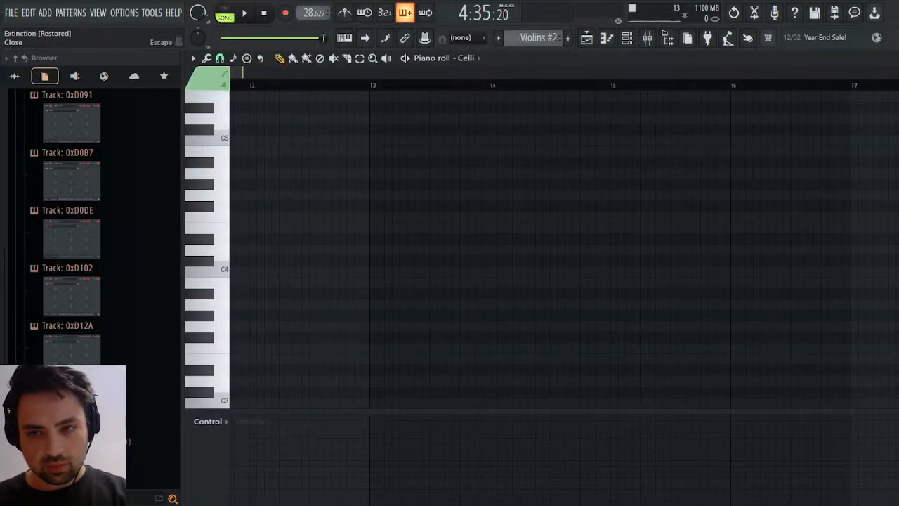
{"action": "left_click", "coordinate": [893, 59]}
{"action": "left_click", "coordinate": [686, 242]}
{"action": "scroll", "coordinate": [618, 327], "scroll_direction": "up", "scroll_amount": 5}
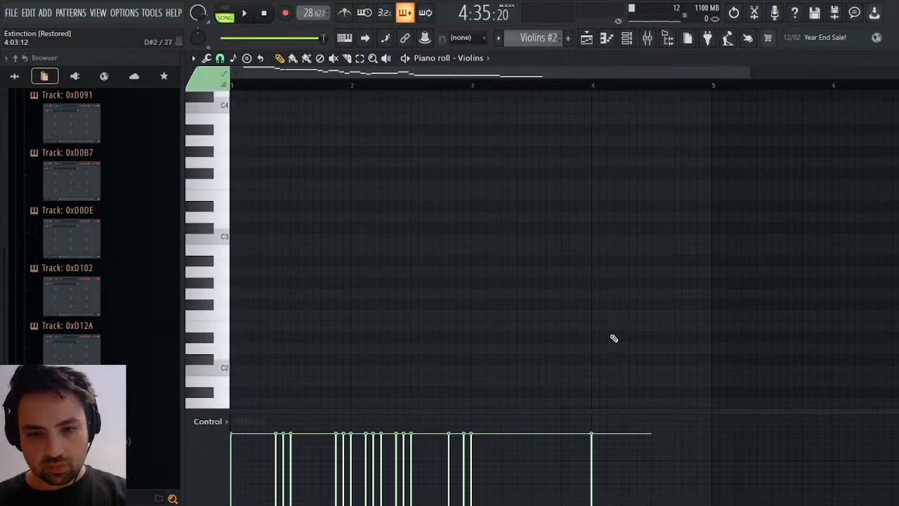
{"action": "scroll", "coordinate": [604, 327], "scroll_direction": "up", "scroll_amount": 10}
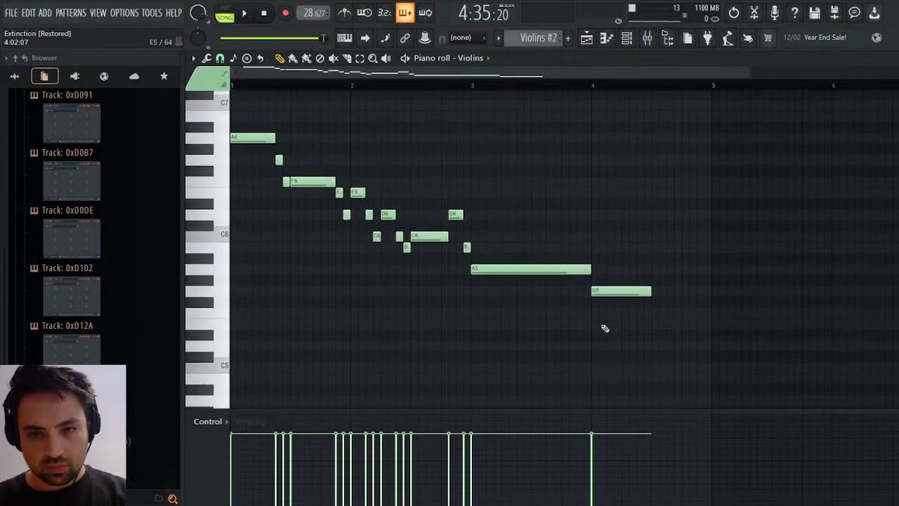
{"action": "left_click_drag", "start_coordinate": [602, 293], "coordinate": [604, 270]}
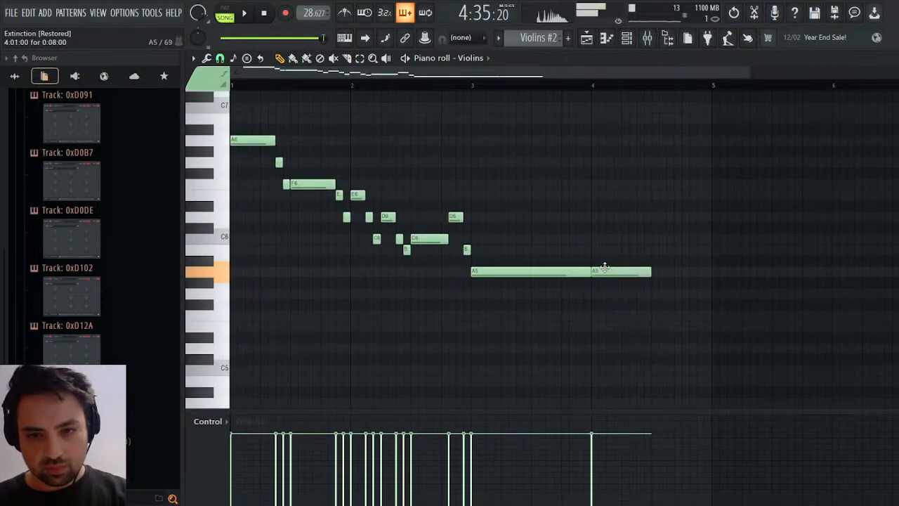
{"action": "key", "text": "space"}
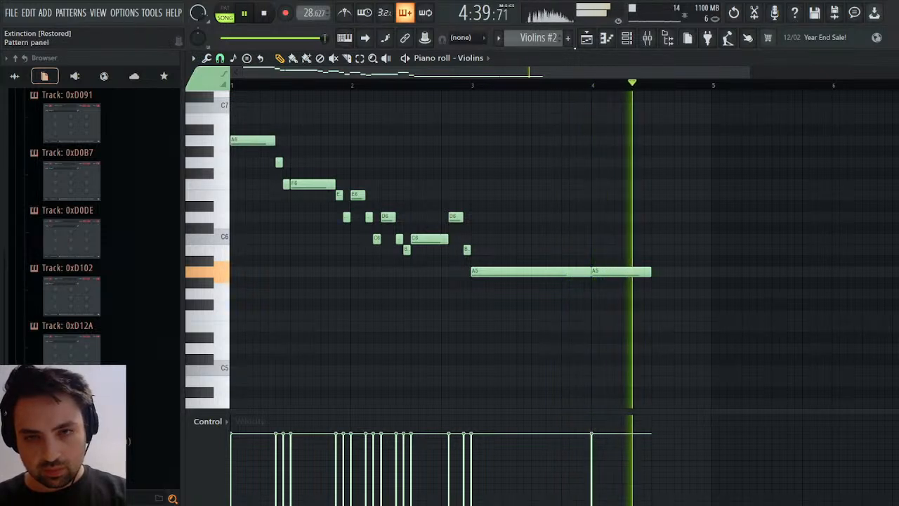
{"action": "key", "text": "space"}
Open the Violas #3 pattern, raise the lower note of the final chord at bar 4 to C#5 and play the ending.
{"action": "left_click", "coordinate": [593, 40]}
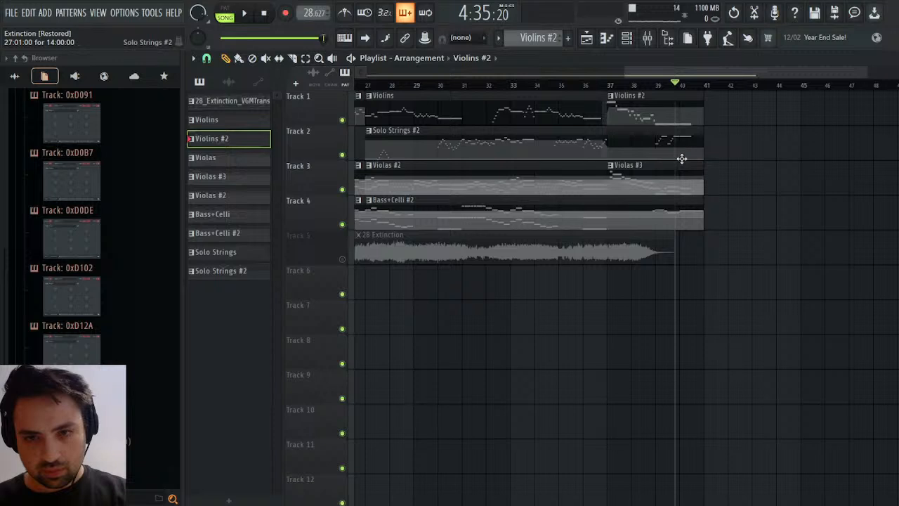
{"action": "left_click", "coordinate": [680, 177]}
{"action": "key", "text": "Escape"}
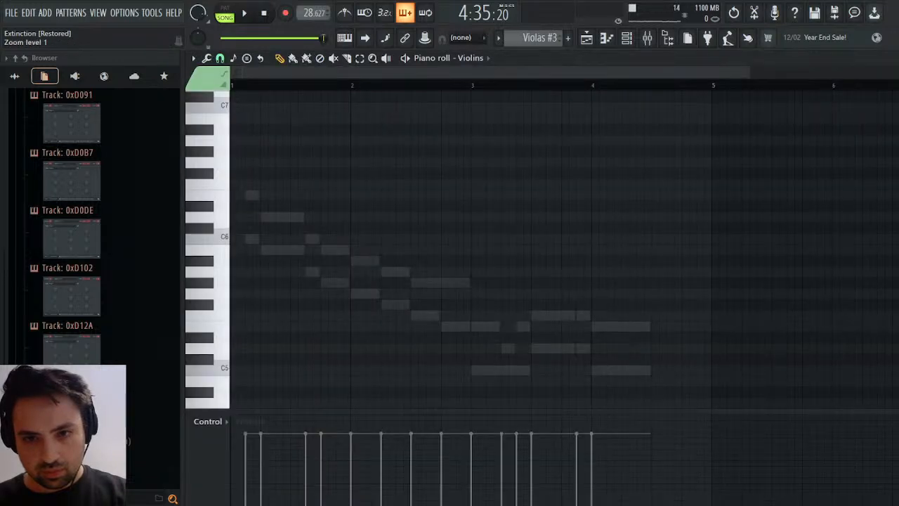
{"action": "left_click", "coordinate": [504, 200]}
{"action": "left_click_drag", "start_coordinate": [617, 372], "coordinate": [618, 360]}
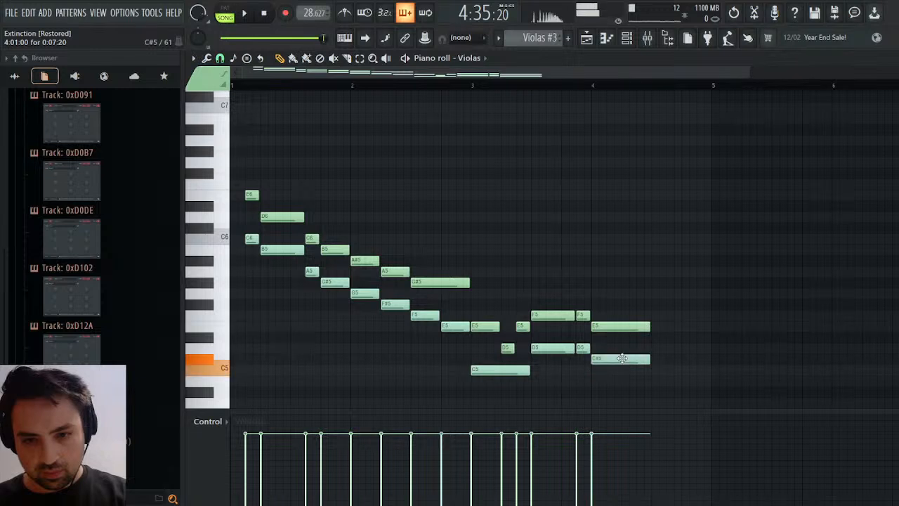
{"action": "key", "text": "space"}
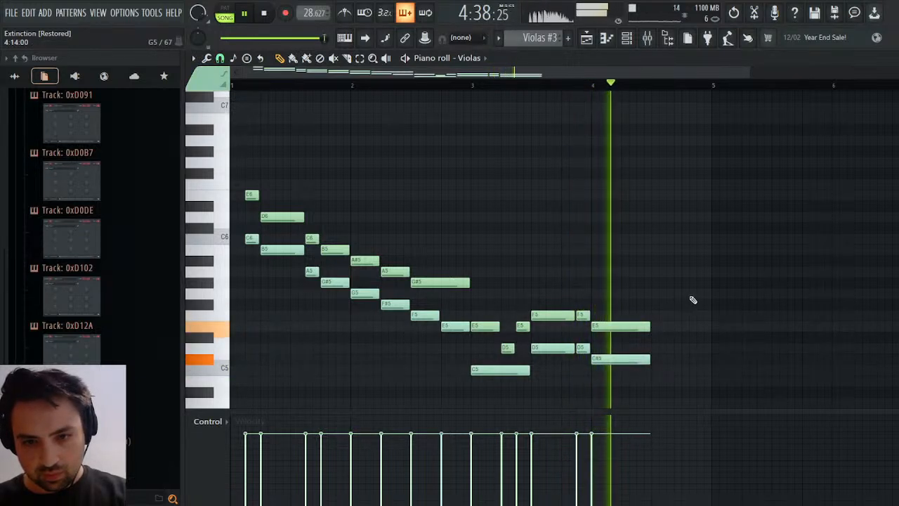
{"action": "key", "text": "space"}
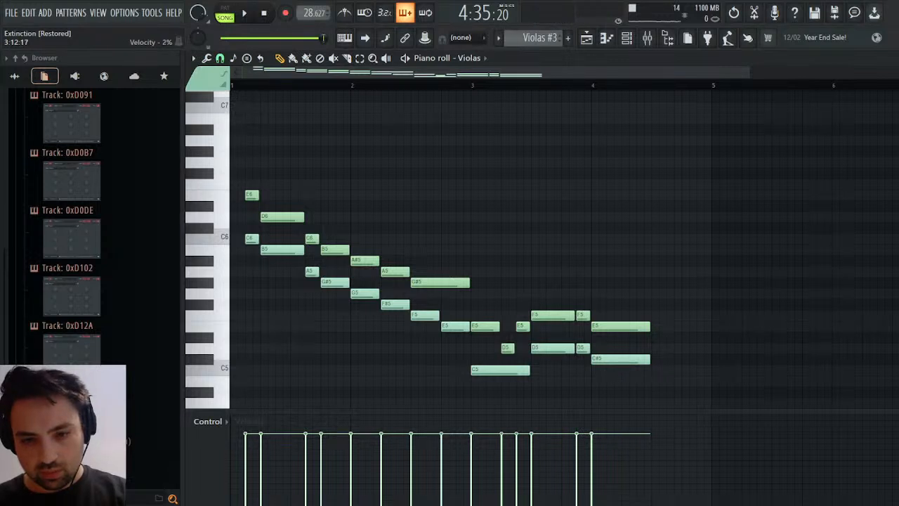
{"action": "key", "text": "space"}
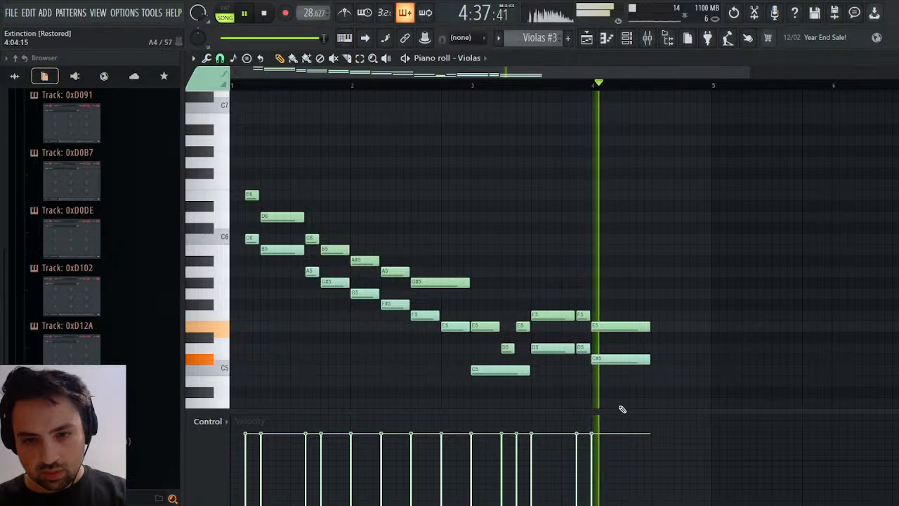
Stop playback and reopen the Celli part of the Bass+Celli #2 pattern at bars 13 and 14.
{"action": "left_click", "coordinate": [592, 46]}
{"action": "left_click", "coordinate": [591, 46]}
{"action": "left_click", "coordinate": [592, 46]}
{"action": "key", "text": "space"}
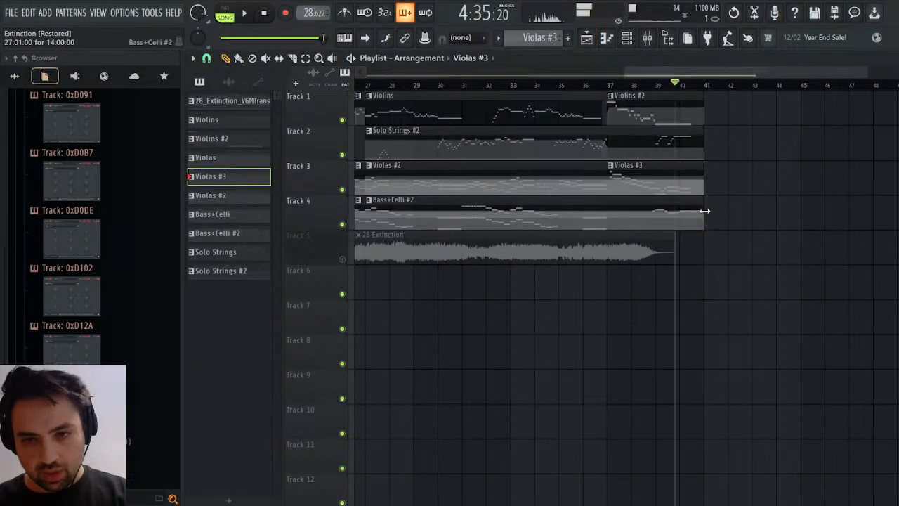
{"action": "left_click", "coordinate": [689, 212]}
{"action": "left_click", "coordinate": [895, 59]}
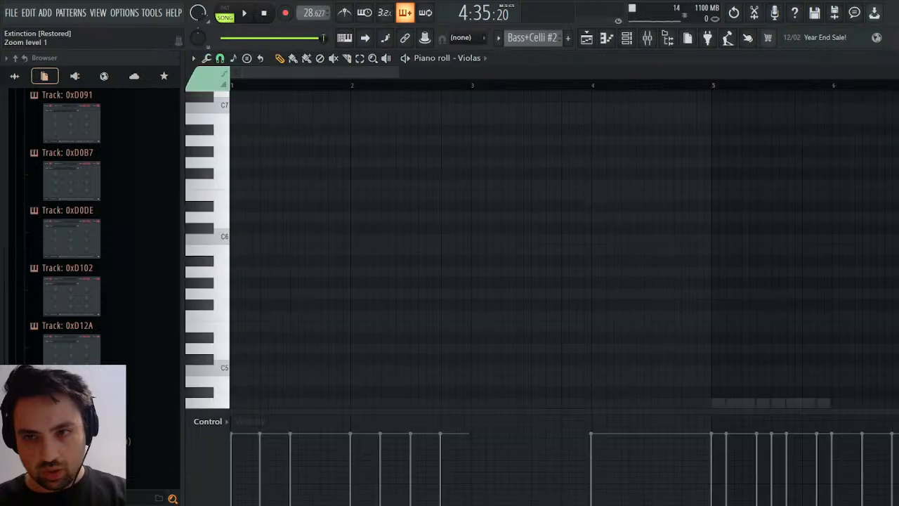
{"action": "left_click", "coordinate": [895, 58]}
{"action": "left_click", "coordinate": [680, 281]}
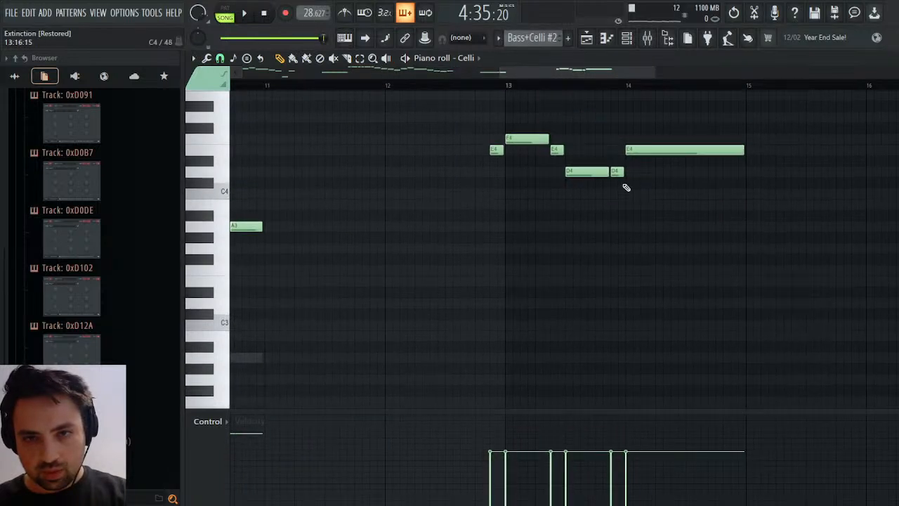
Try C#4 and A3 for the Celli note at bar 14, playing the ending after each change.
{"action": "left_click_drag", "start_coordinate": [646, 158], "coordinate": [646, 189]}
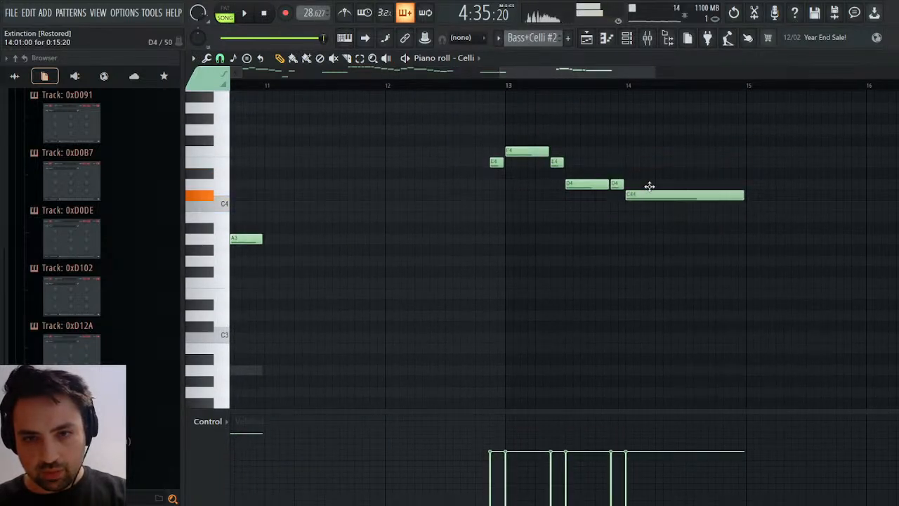
{"action": "key", "text": "space"}
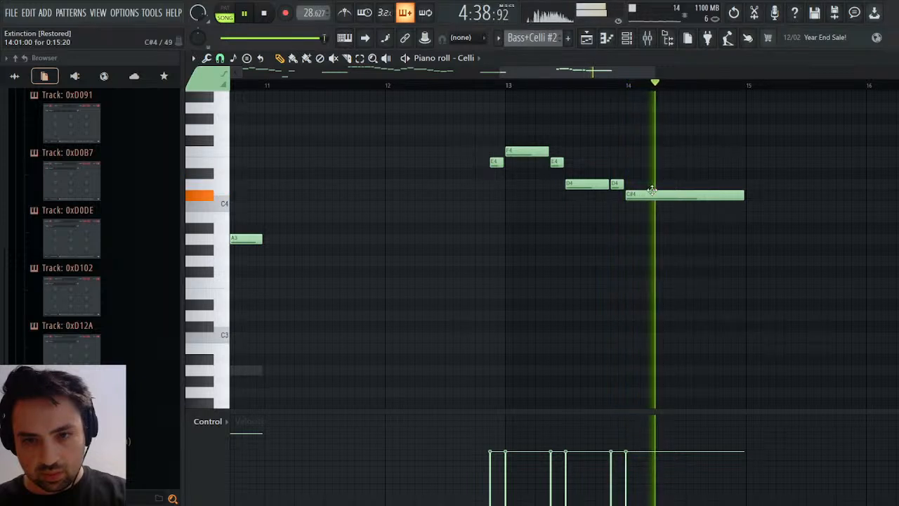
{"action": "left_click_drag", "start_coordinate": [647, 195], "coordinate": [667, 234]}
{"action": "key", "text": "space"}
{"action": "key", "text": "space"}
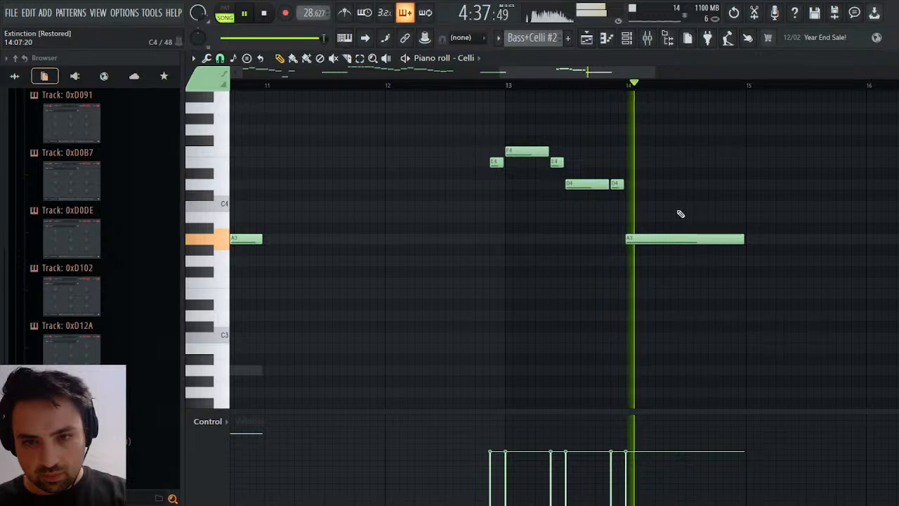
{"action": "key", "text": "space"}
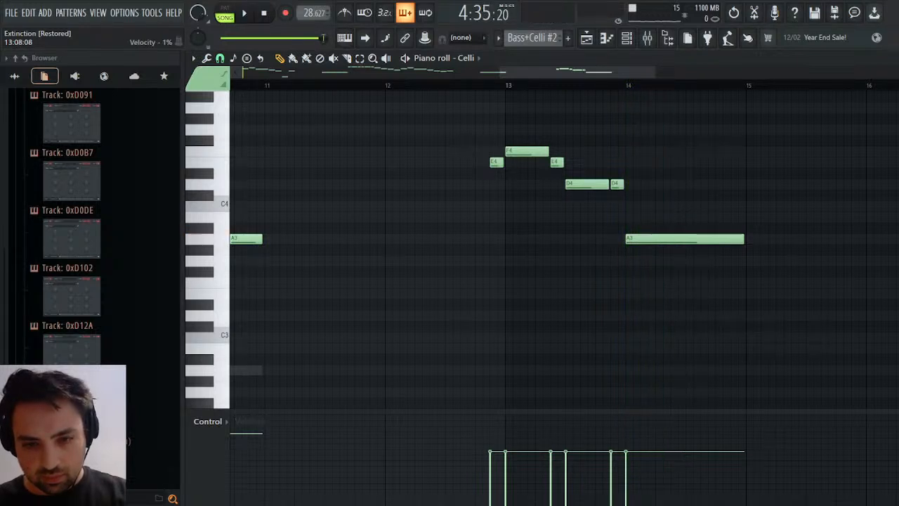
{"action": "key", "text": "space"}
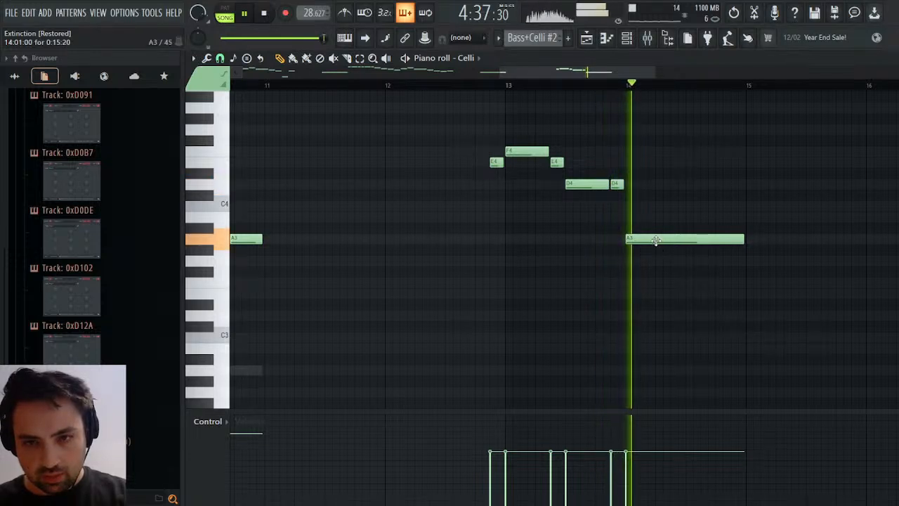
Try E4 and C#4 for the Celli note at bar 14 and play the ending to compare them.
{"action": "left_click_drag", "start_coordinate": [657, 242], "coordinate": [654, 164]}
{"action": "key", "text": "space"}
{"action": "key", "text": "space"}
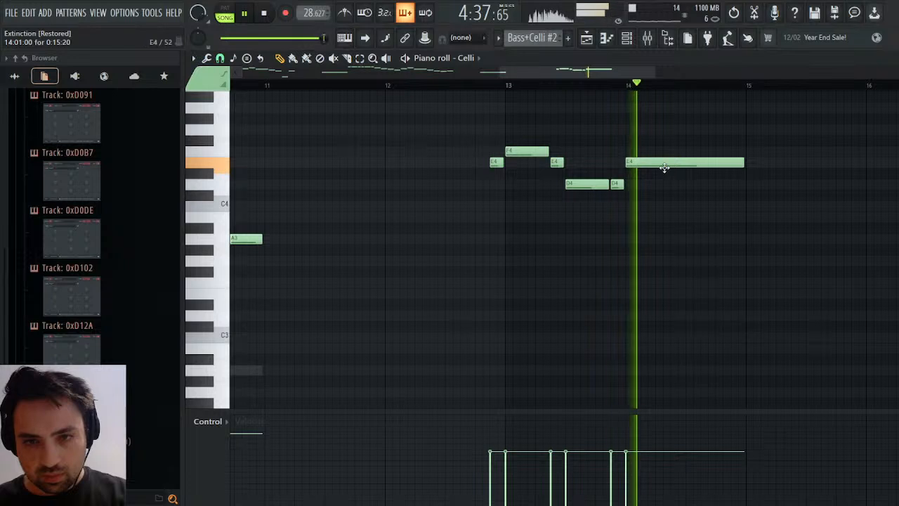
{"action": "left_click_drag", "start_coordinate": [663, 167], "coordinate": [665, 196]}
{"action": "key", "text": "space"}
{"action": "key", "text": "space"}
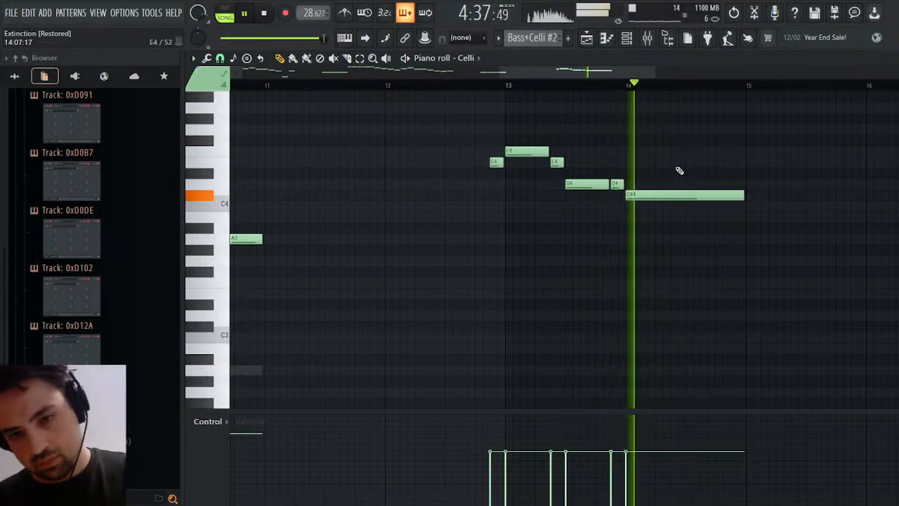
{"action": "key", "text": "space"}
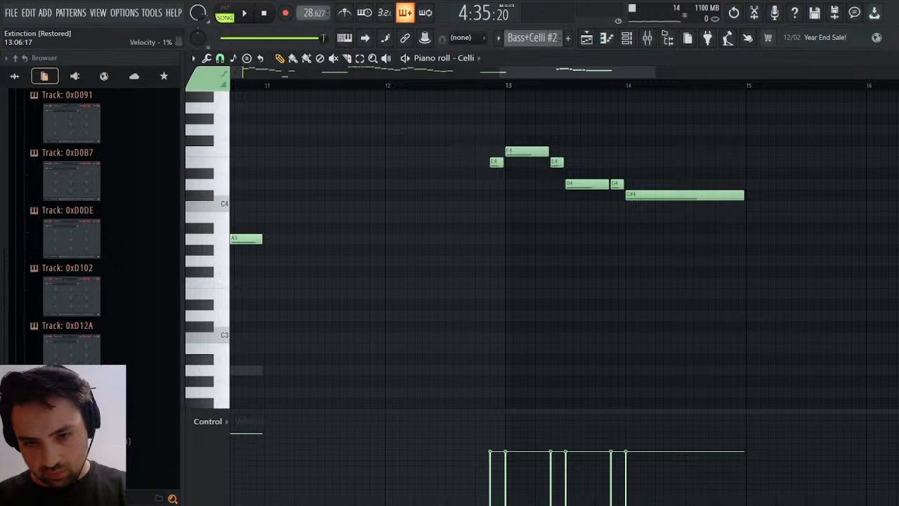
{"action": "key", "text": "space"}
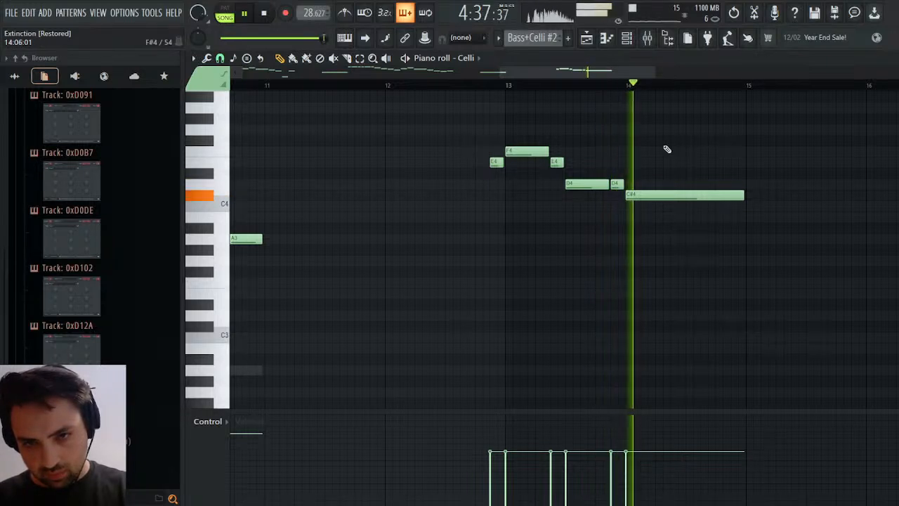
Stop playback, raise the Celli note at bar 14 to E4 and play the ending.
{"action": "key", "text": "space"}
{"action": "left_click_drag", "start_coordinate": [635, 193], "coordinate": [642, 155]}
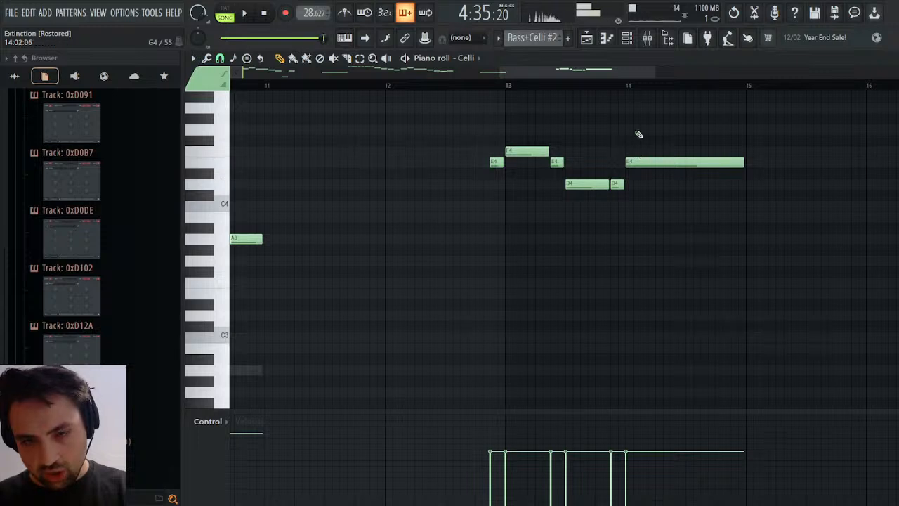
{"action": "key", "text": "space"}
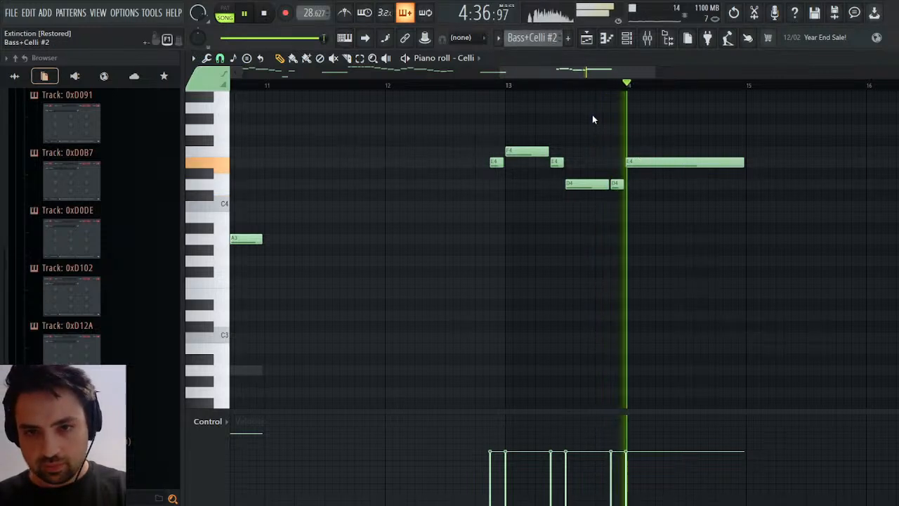
Open the Violas part of the Violas #3 pattern at its final chord and play the ending.
{"action": "key", "text": "KP_Add"}
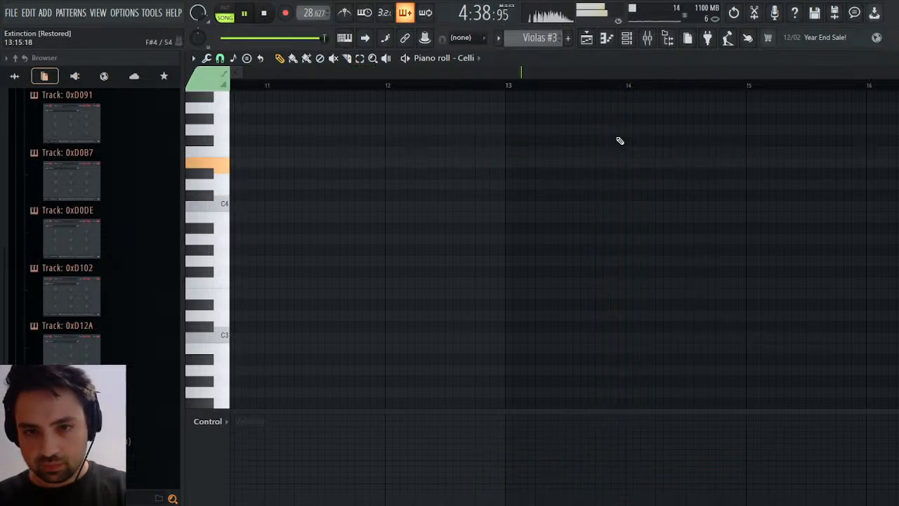
{"action": "key", "text": "Down"}
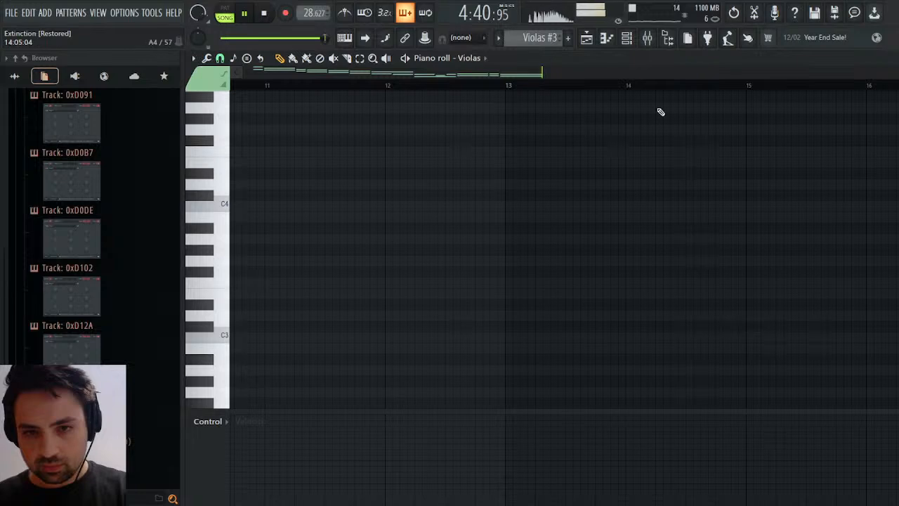
{"action": "key", "text": "Escape"}
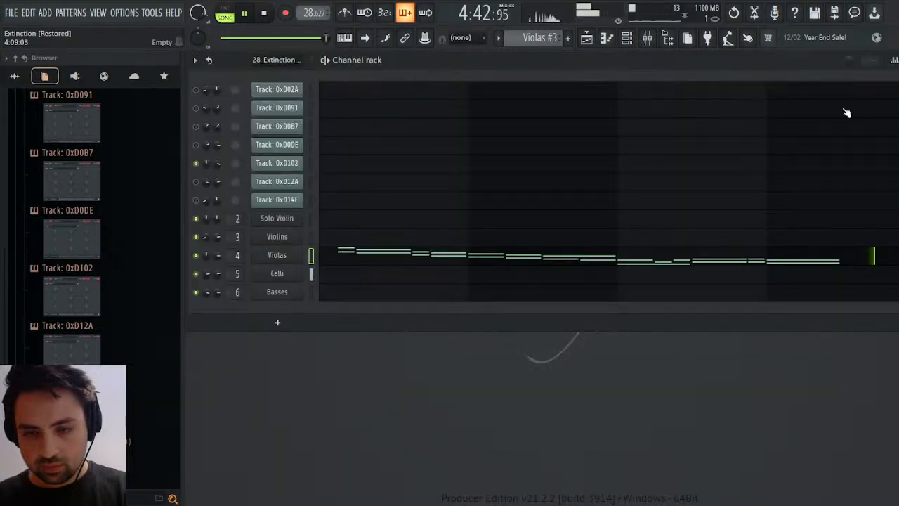
{"action": "left_click", "coordinate": [552, 257]}
{"action": "scroll", "coordinate": [620, 255], "scroll_direction": "up", "scroll_amount": 5}
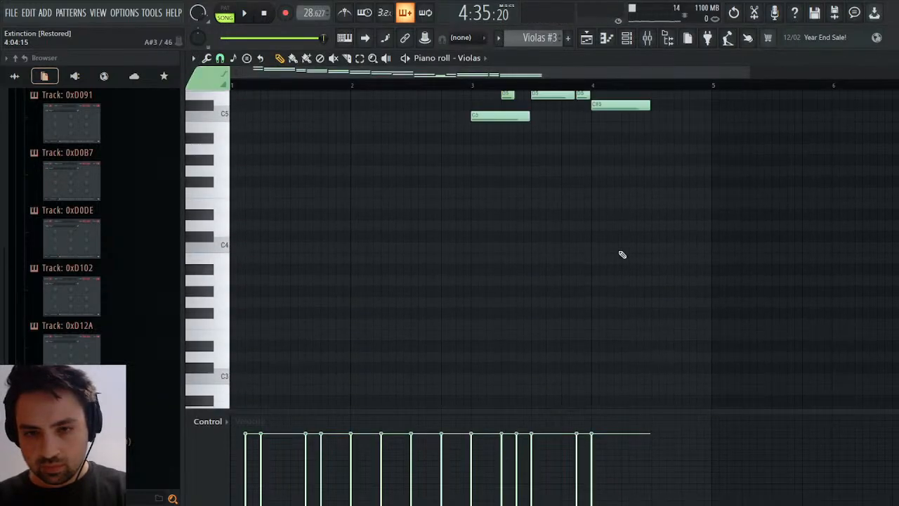
{"action": "key", "text": "space"}
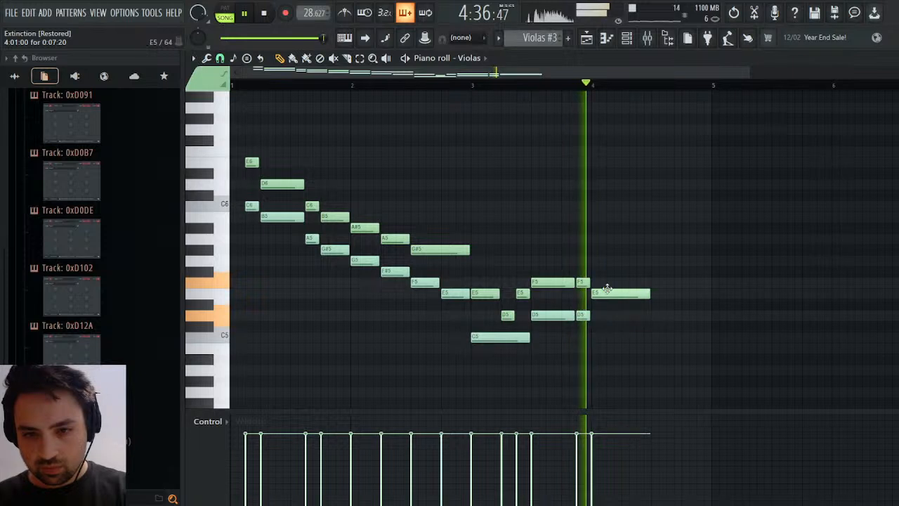
Add a second note to E5 at bar 4 of the Violas, trying A5 before settling on C#5, and clear the stray duplicate.
{"action": "left_click", "coordinate": [606, 271]}
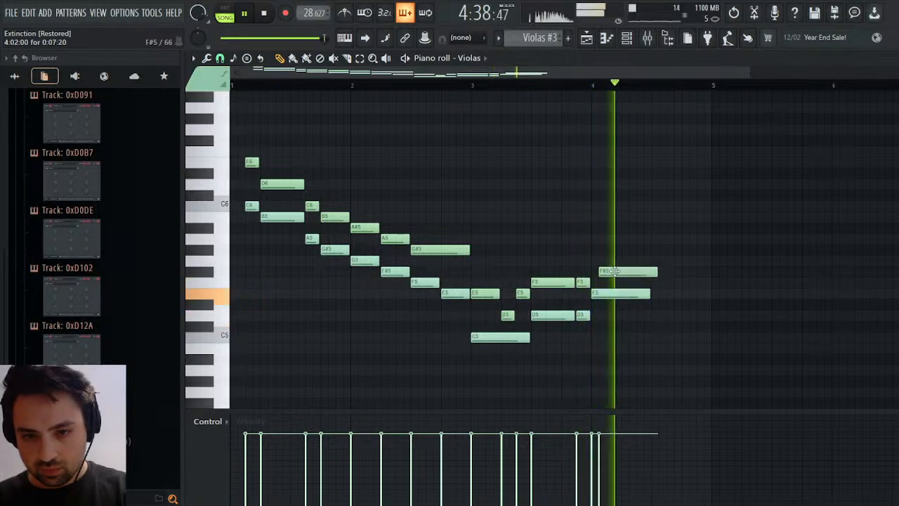
{"action": "left_click_drag", "start_coordinate": [608, 264], "coordinate": [610, 237]}
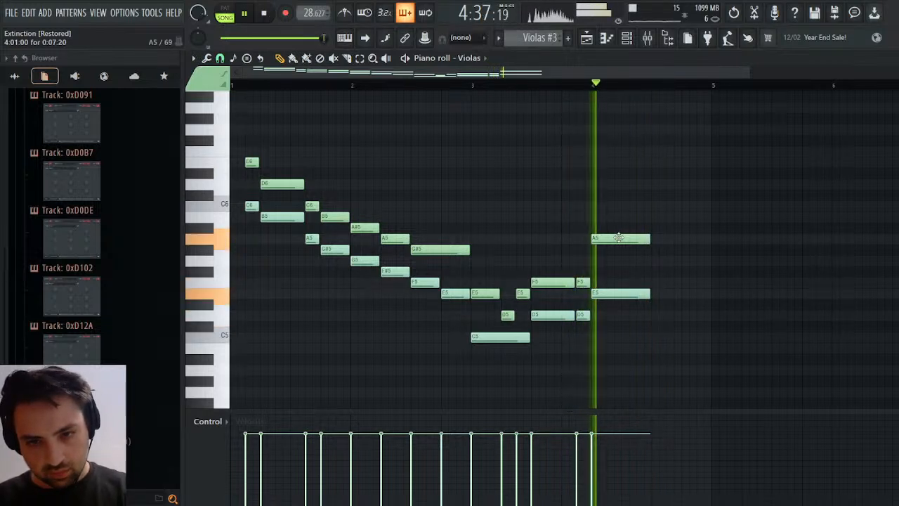
{"action": "key", "text": "space"}
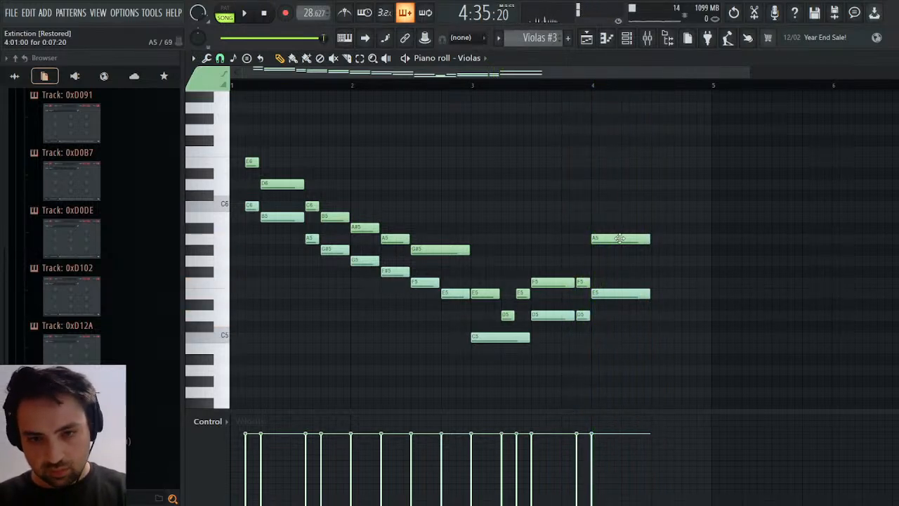
{"action": "left_click_drag", "start_coordinate": [620, 238], "coordinate": [622, 325]}
{"action": "key", "text": "space"}
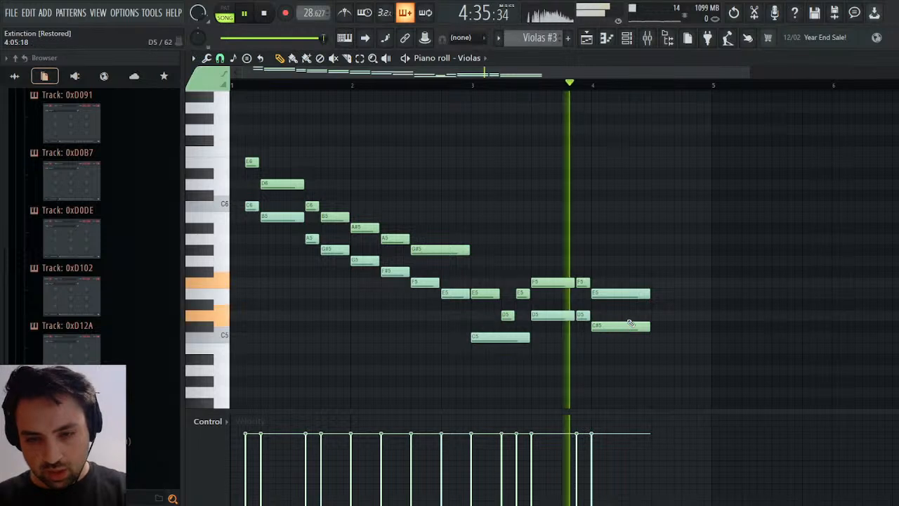
{"action": "left_click", "coordinate": [628, 325]}
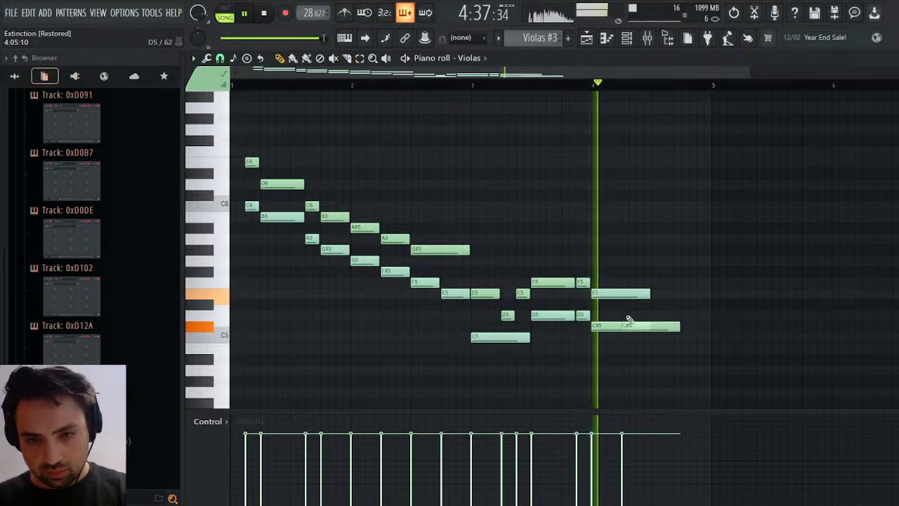
{"action": "right_click", "coordinate": [636, 325]}
{"action": "left_click_drag", "start_coordinate": [630, 324], "coordinate": [605, 325]}
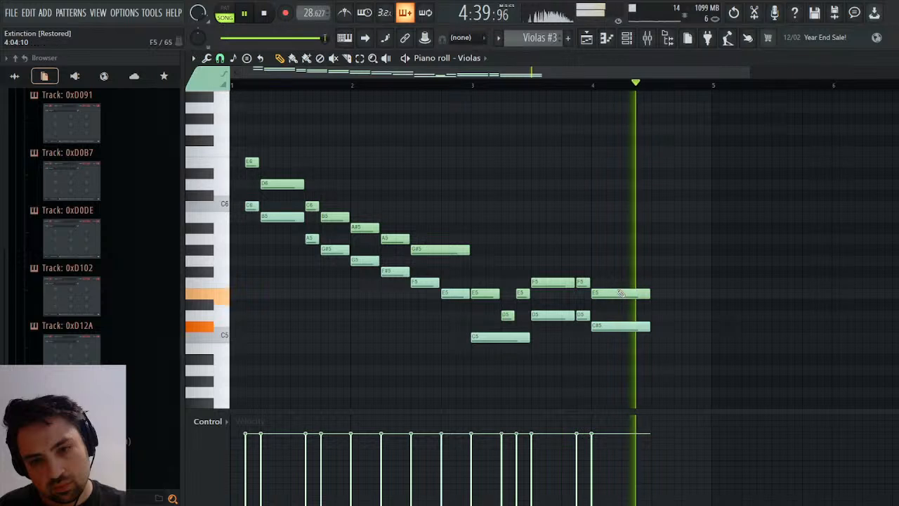
Try A5 as the upper note of the final Violas chord, play the ending and return the note to E5.
{"action": "left_click_drag", "start_coordinate": [615, 294], "coordinate": [623, 238]}
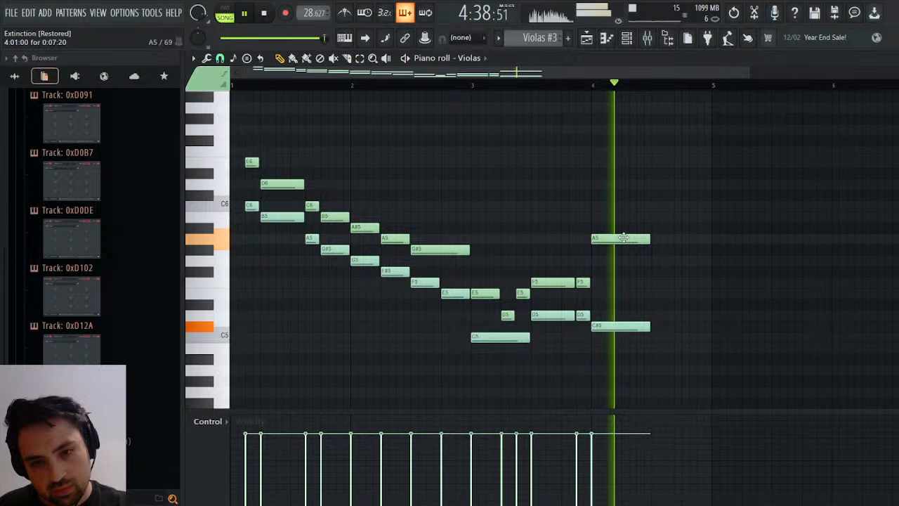
{"action": "key", "text": "space"}
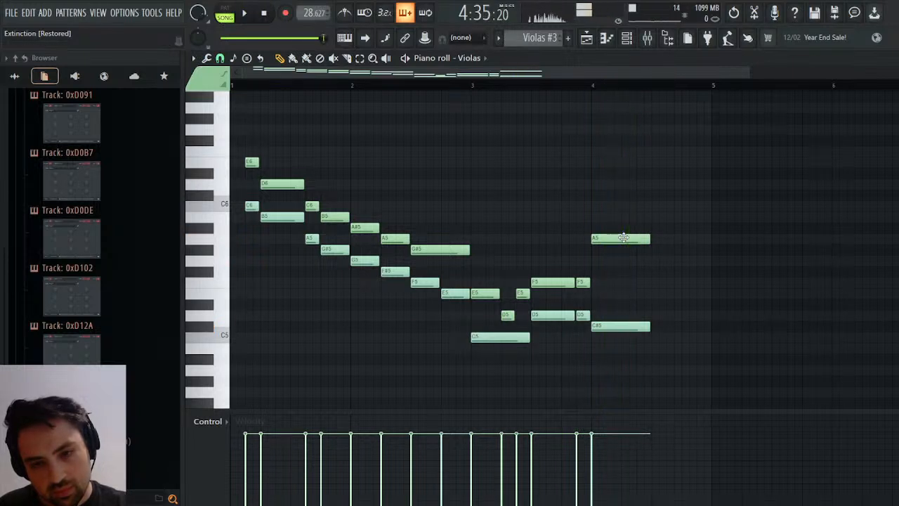
{"action": "mouse_move", "coordinate": [623, 237]}
{"action": "left_mouse_down"}
{"action": "mouse_move", "coordinate": [618, 261]}
{"action": "mouse_move", "coordinate": [629, 236]}
{"action": "left_mouse_up"}
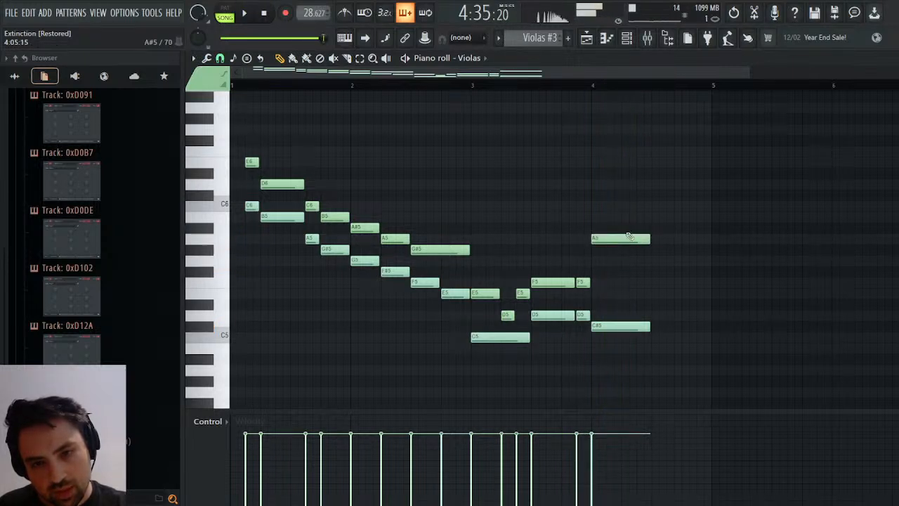
{"action": "key", "text": "space"}
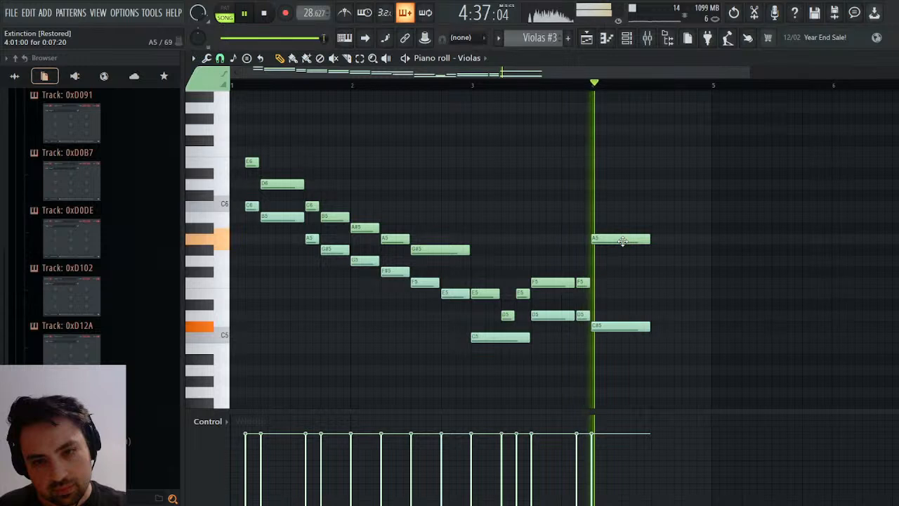
{"action": "left_click_drag", "start_coordinate": [623, 241], "coordinate": [621, 295]}
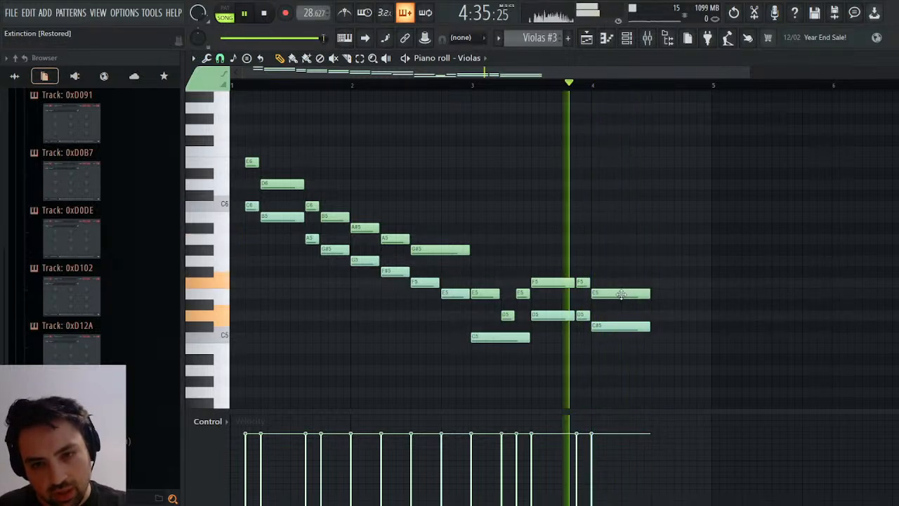
Try A4 as the lower note of the final Violas chord, return it to C#5 and stop playback.
{"action": "left_click", "coordinate": [623, 326]}
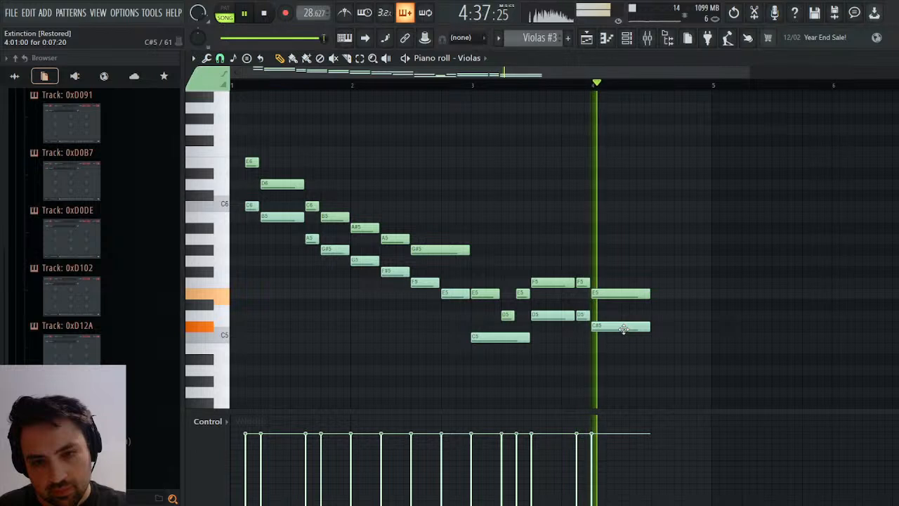
{"action": "left_click_drag", "start_coordinate": [623, 328], "coordinate": [621, 374]}
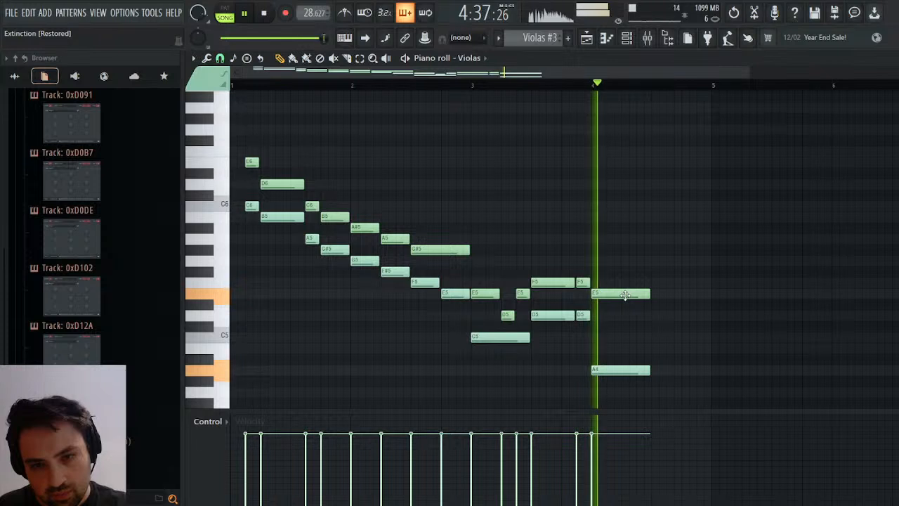
{"action": "left_click_drag", "start_coordinate": [618, 366], "coordinate": [618, 323]}
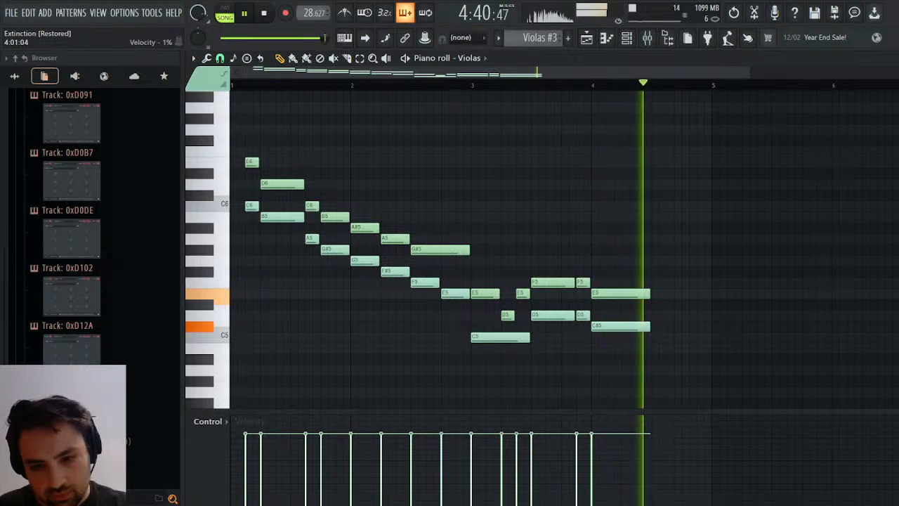
{"action": "key", "text": "space"}
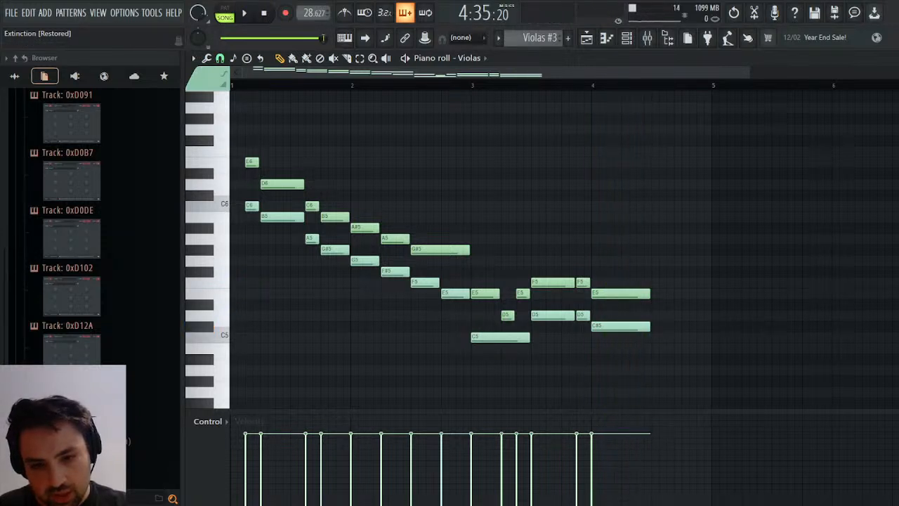
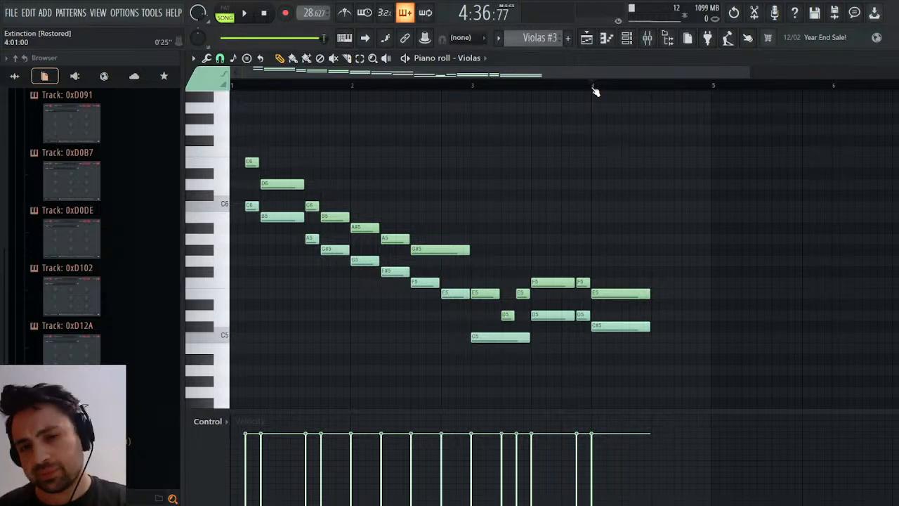
Play the ending from just before bar 4 and lengthen both notes of the final Violas chord, E5 and C#5, to bar 5.
{"action": "key", "text": "space"}
{"action": "key", "text": "space"}
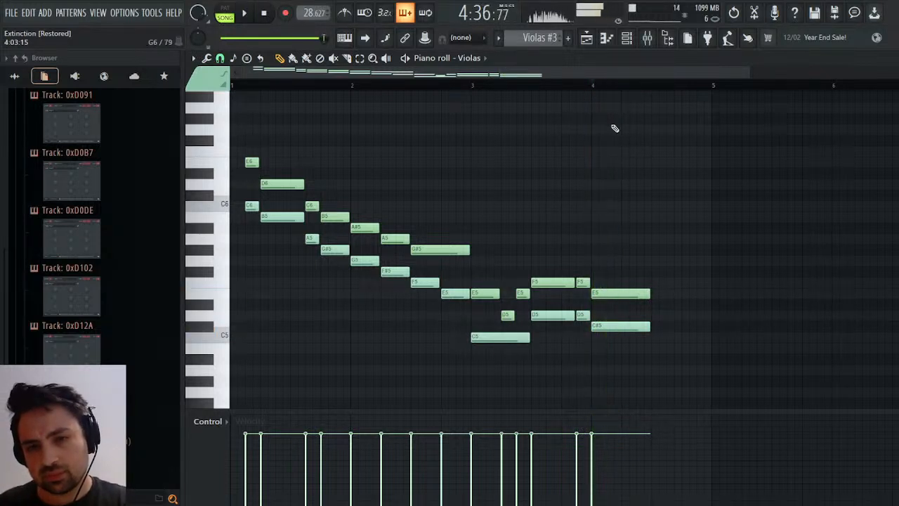
{"action": "left_click", "coordinate": [559, 86]}
{"action": "key", "text": "space"}
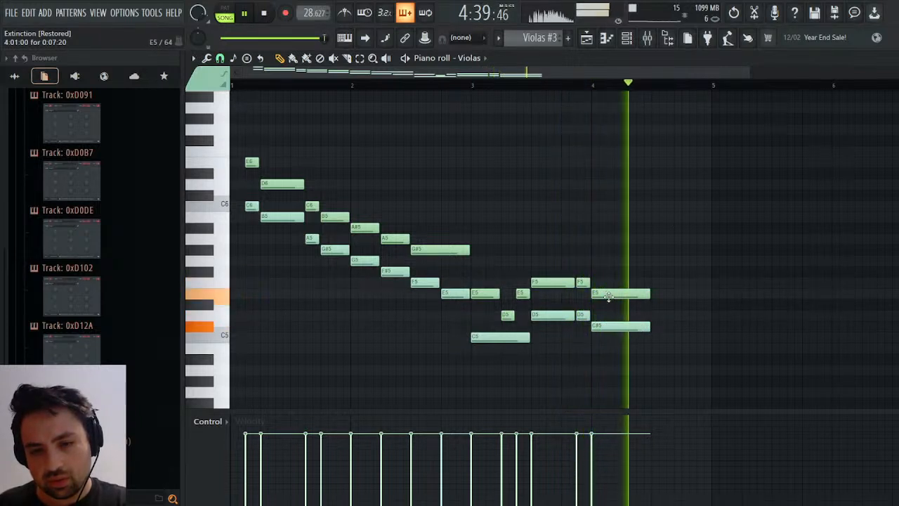
{"action": "key", "text": "space"}
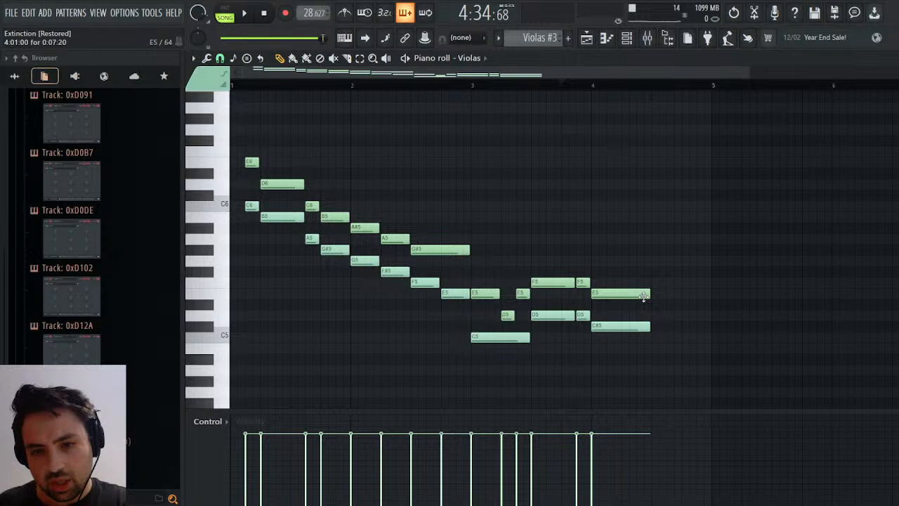
{"action": "left_click_drag", "start_coordinate": [664, 296], "coordinate": [719, 298]}
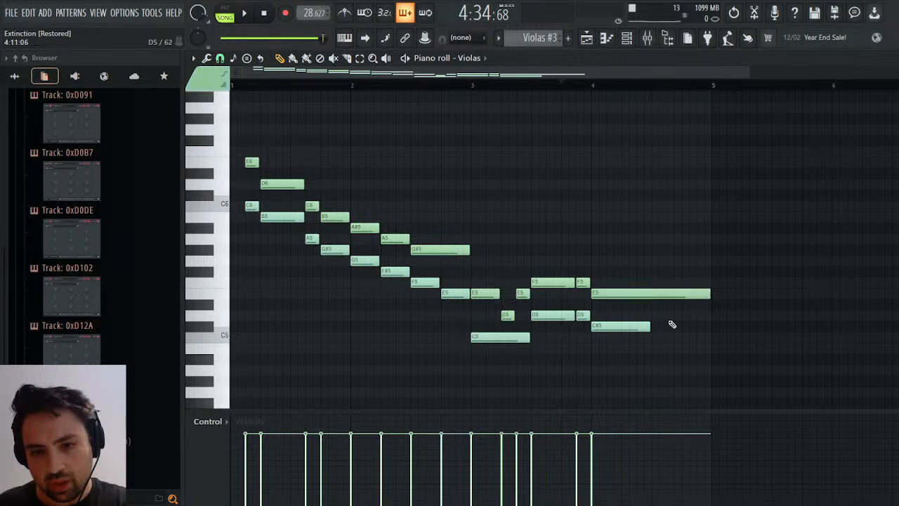
{"action": "left_click_drag", "start_coordinate": [651, 325], "coordinate": [708, 335]}
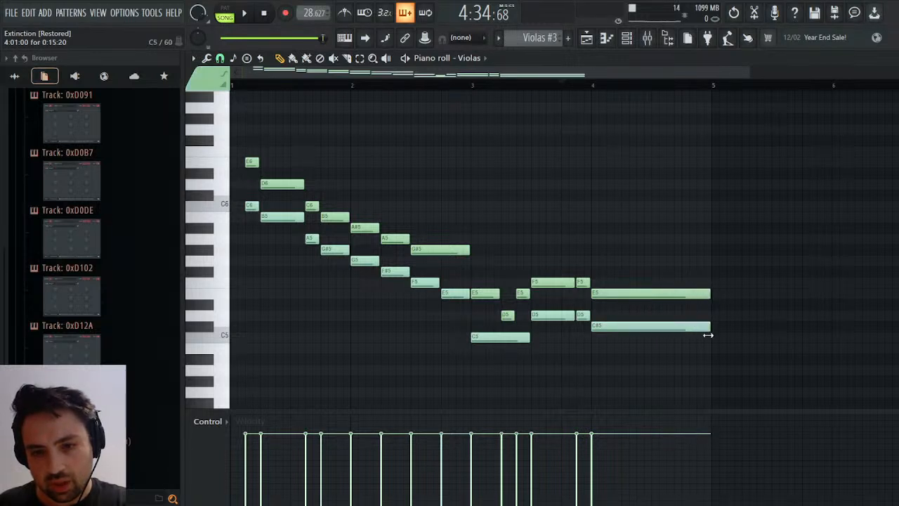
{"action": "left_click", "coordinate": [662, 331]}
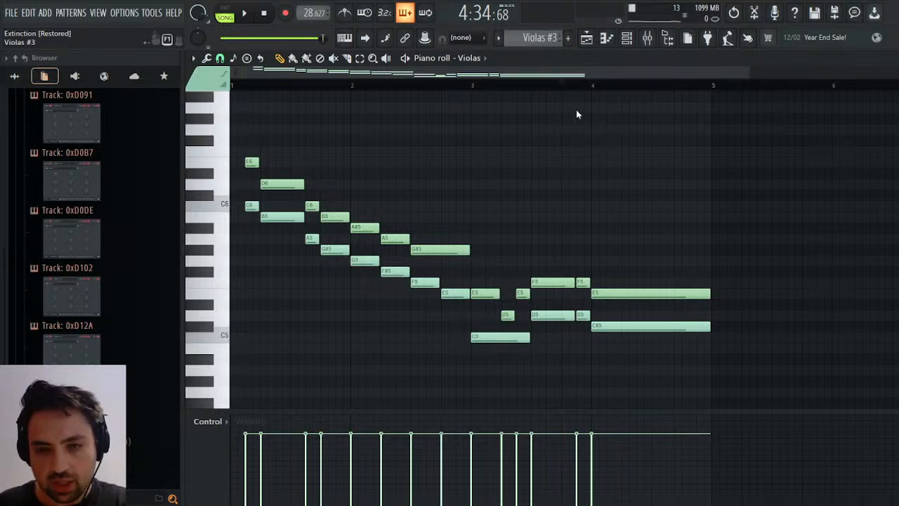
Open the Celli part of Bass+Celli #2, try A3 as the final note at bar 14 and play the ending.
{"action": "key", "text": "KP_Subtract"}
{"action": "scroll", "coordinate": [547, 42], "scroll_direction": "down", "scroll_amount": 1}
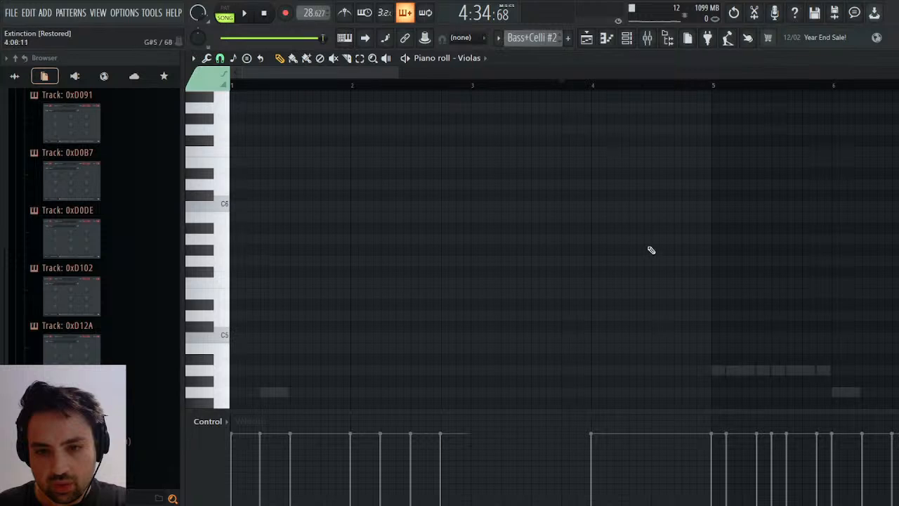
{"action": "scroll", "coordinate": [564, 160], "scroll_direction": "down", "scroll_amount": 5}
{"action": "left_click_drag", "start_coordinate": [385, 76], "coordinate": [700, 85]}
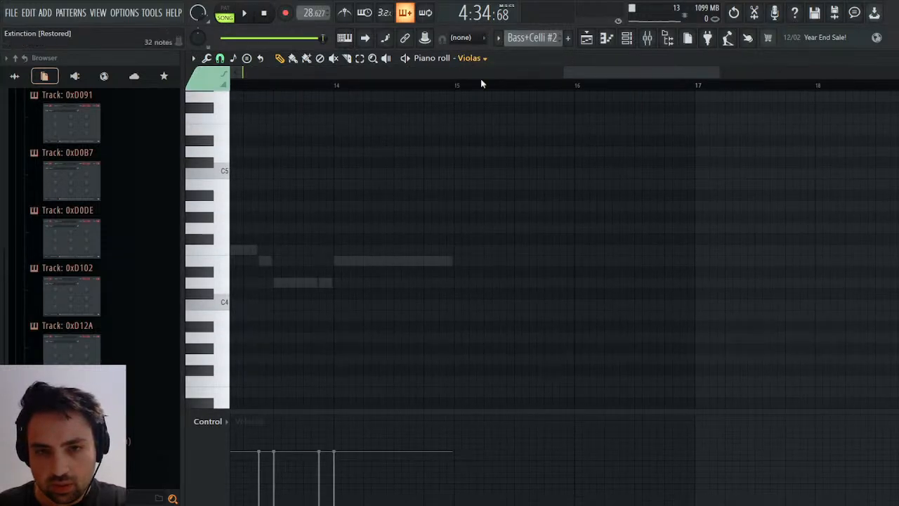
{"action": "left_click", "coordinate": [499, 217]}
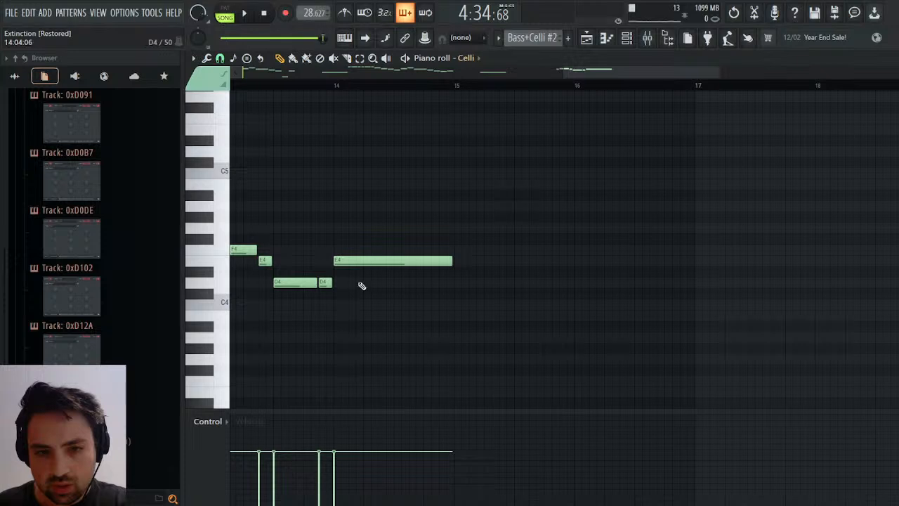
{"action": "left_click_drag", "start_coordinate": [372, 250], "coordinate": [391, 337]}
{"action": "right_click", "coordinate": [368, 279]}
{"action": "key", "text": "space"}
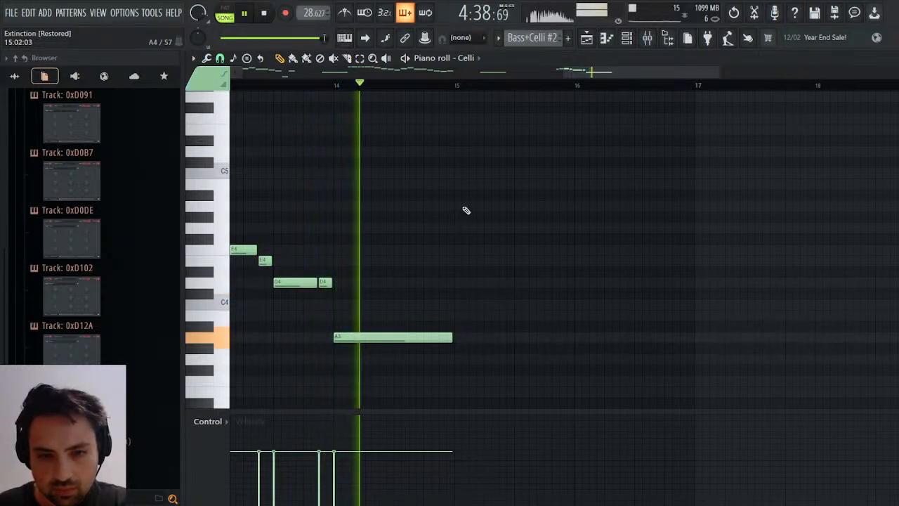
{"action": "key", "text": "space"}
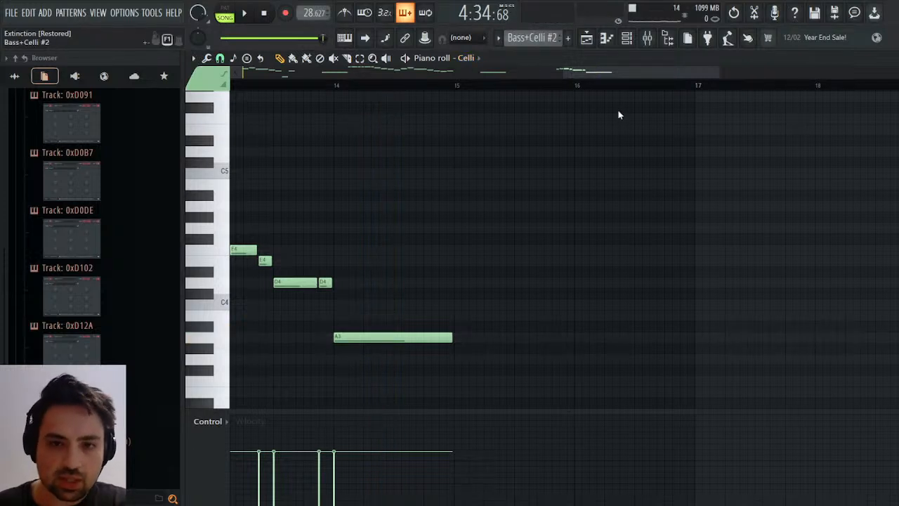
Return to the Violas part of Violas #3 and check the pitches of its final chord.
{"action": "key", "text": "KP_Add"}
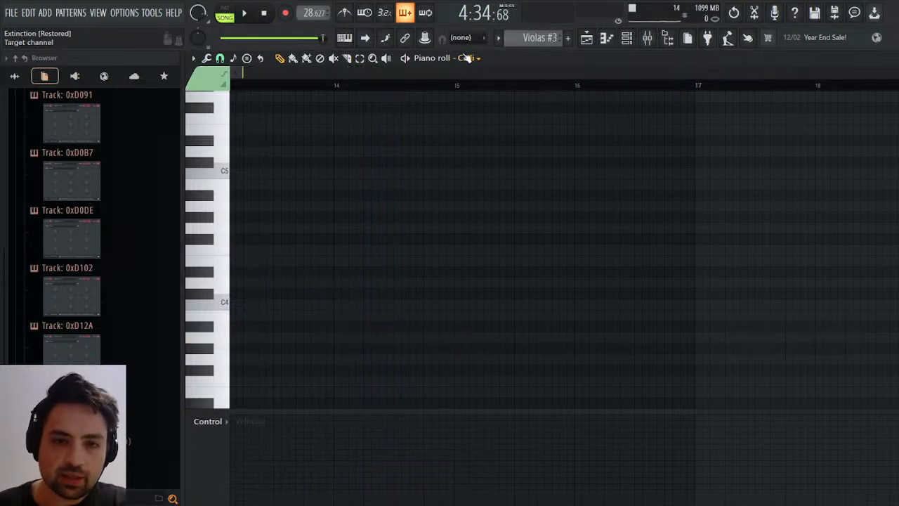
{"action": "left_click", "coordinate": [497, 200]}
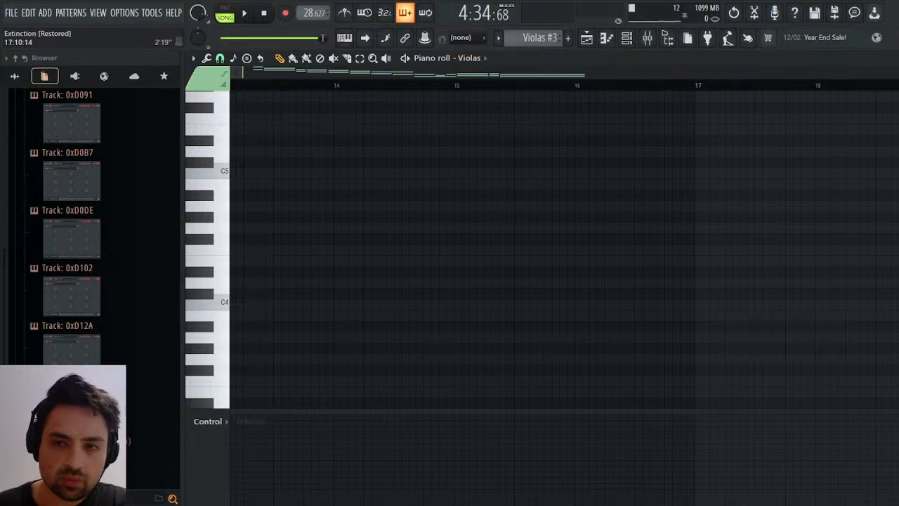
{"action": "left_click_drag", "start_coordinate": [892, 73], "coordinate": [403, 81]}
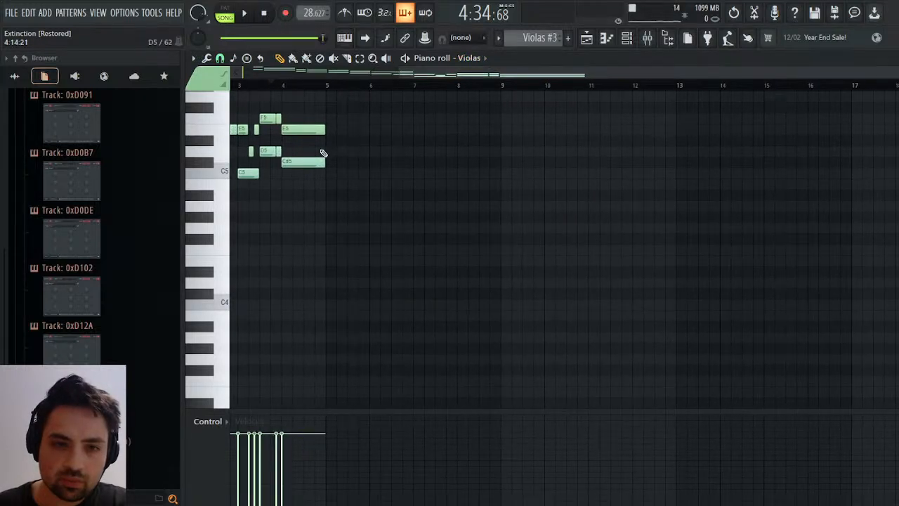
{"action": "left_click_drag", "start_coordinate": [304, 165], "coordinate": [303, 163]}
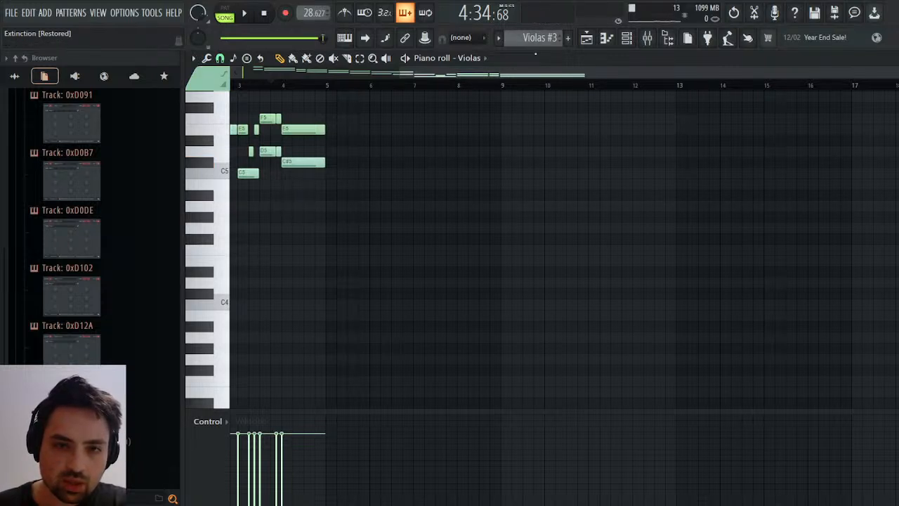
{"action": "left_click", "coordinate": [229, 205]}
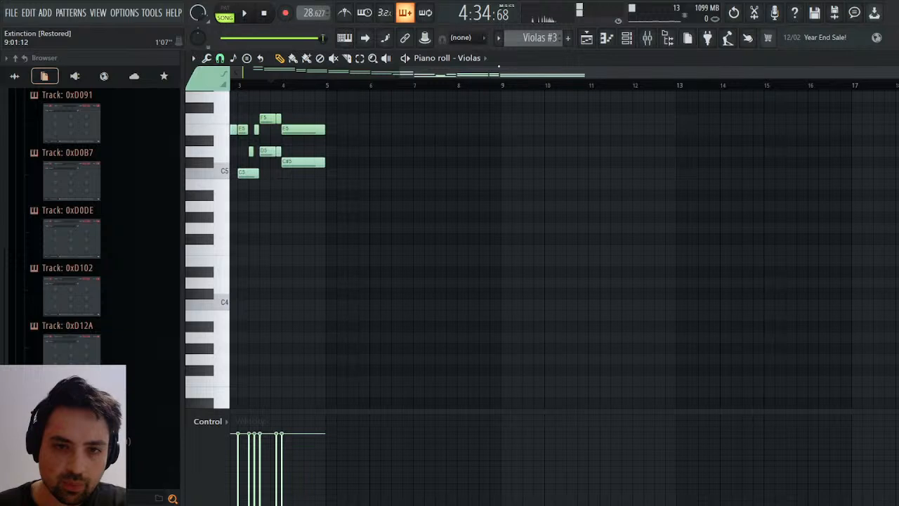
Raise the final Celli note at bar 14 of Bass+Celli #2 to A4 and play through the ending.
{"action": "left_click", "coordinate": [562, 128]}
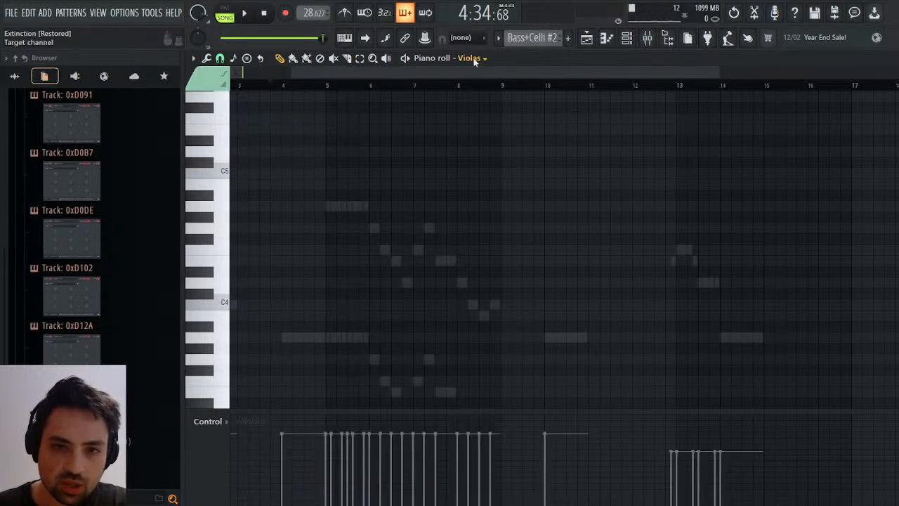
{"action": "left_click", "coordinate": [487, 222]}
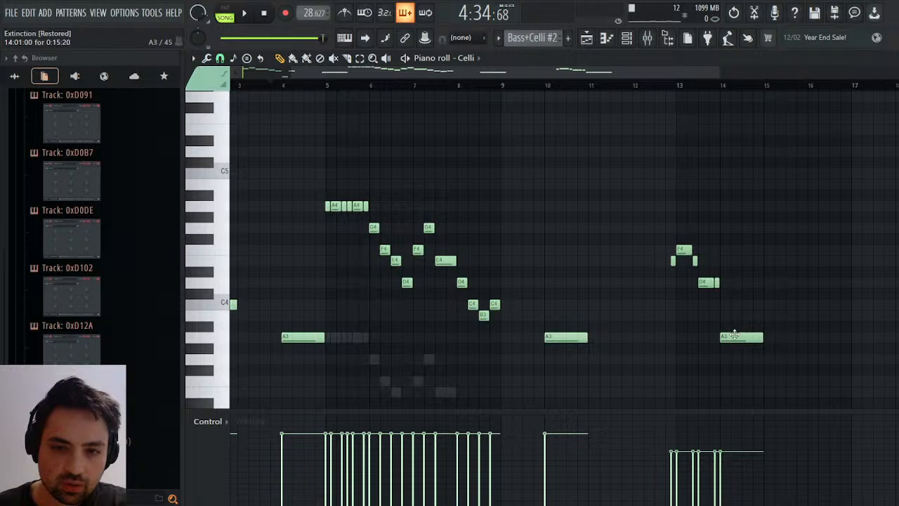
{"action": "left_click_drag", "start_coordinate": [734, 334], "coordinate": [734, 203]}
{"action": "key", "text": "space"}
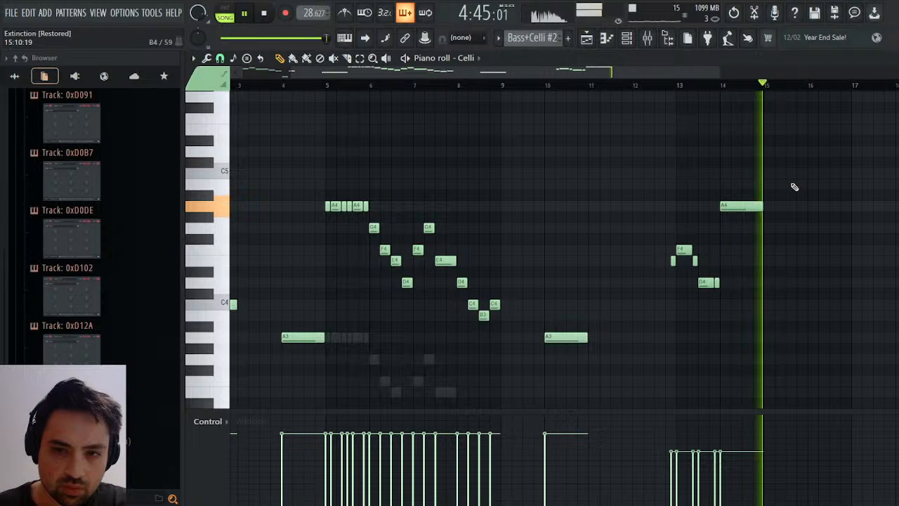
{"action": "key", "text": "space"}
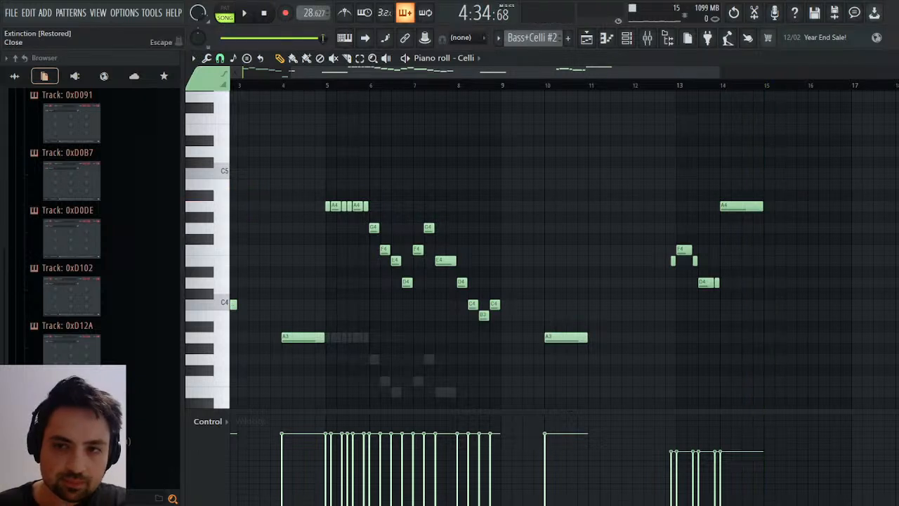
Delete the Celli channel volume automation after about bar 18 and check the level during playback.
{"action": "key", "text": "Escape"}
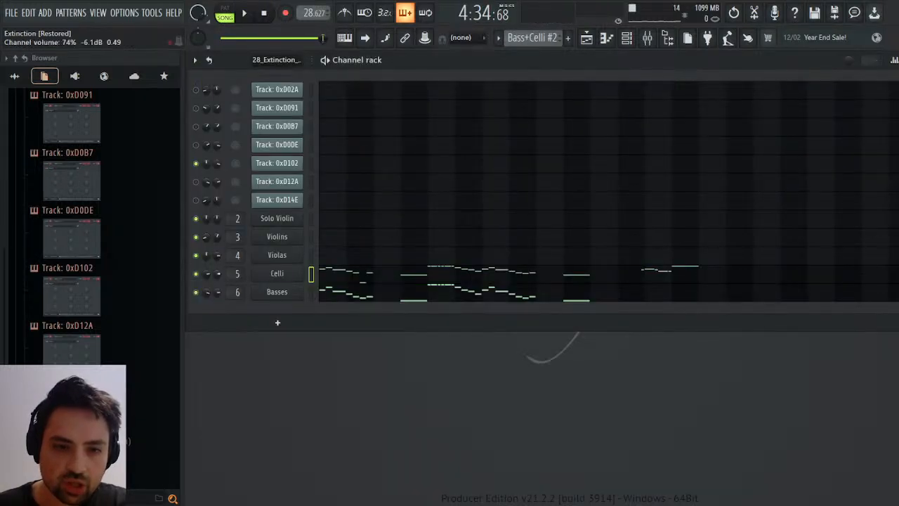
{"action": "left_click", "coordinate": [232, 294]}
{"action": "key", "text": "space"}
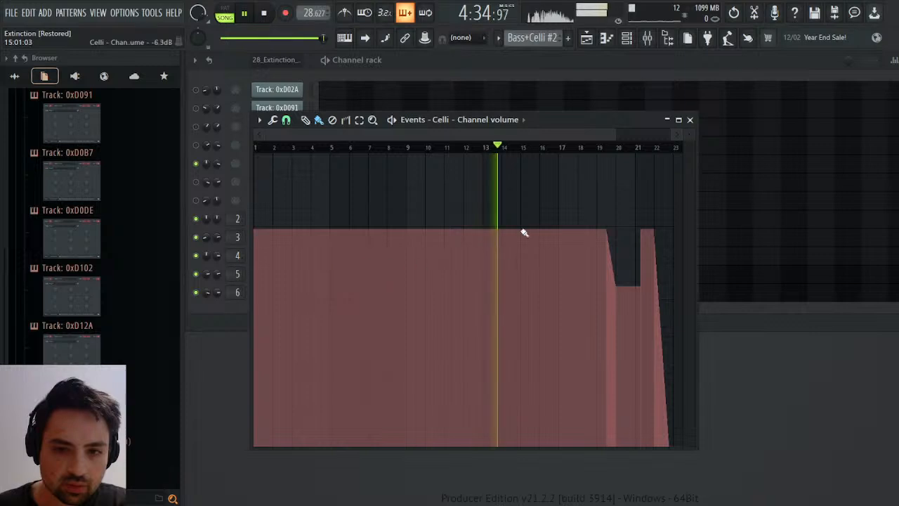
{"action": "left_click_drag", "start_coordinate": [587, 146], "coordinate": [775, 159]}
{"action": "key", "text": "Delete"}
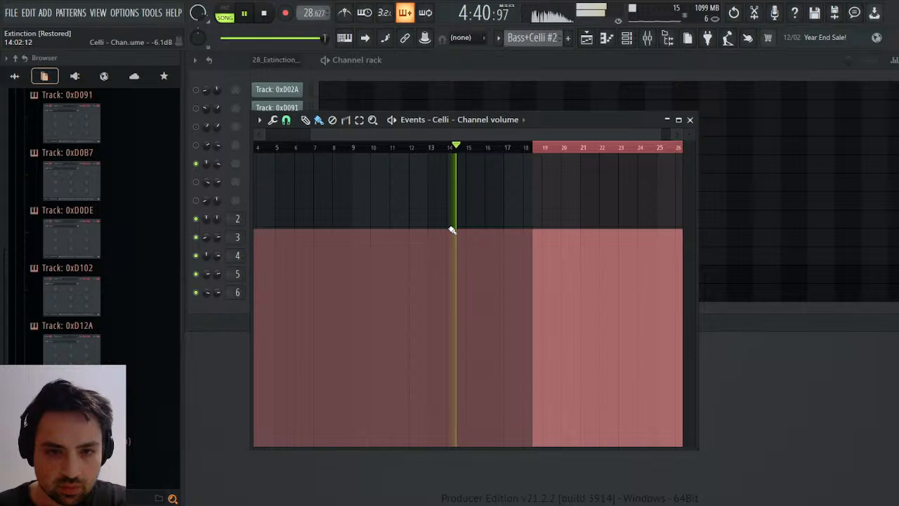
{"action": "left_click", "coordinate": [689, 119]}
{"action": "key", "text": "space"}
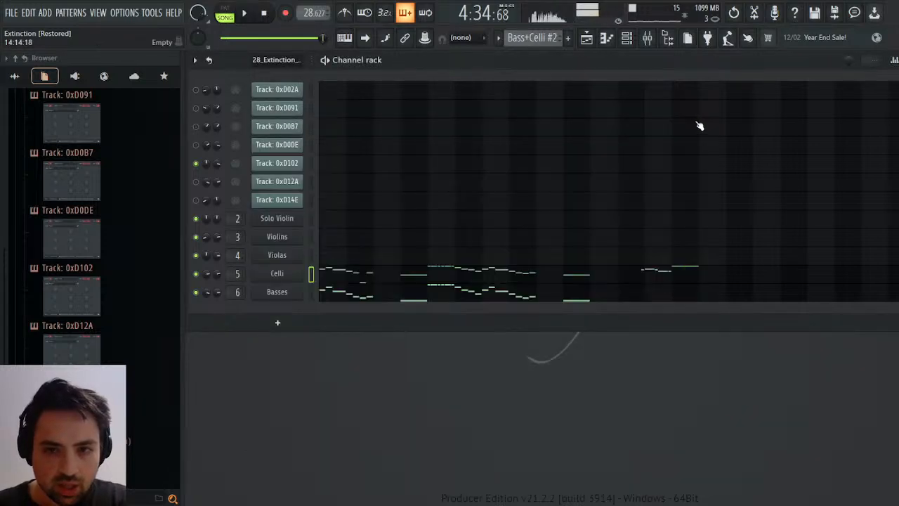
Open the Solo Violin part of Solo Strings #2 and play its ending around the long A7 at bar 14.
{"action": "left_click", "coordinate": [589, 38]}
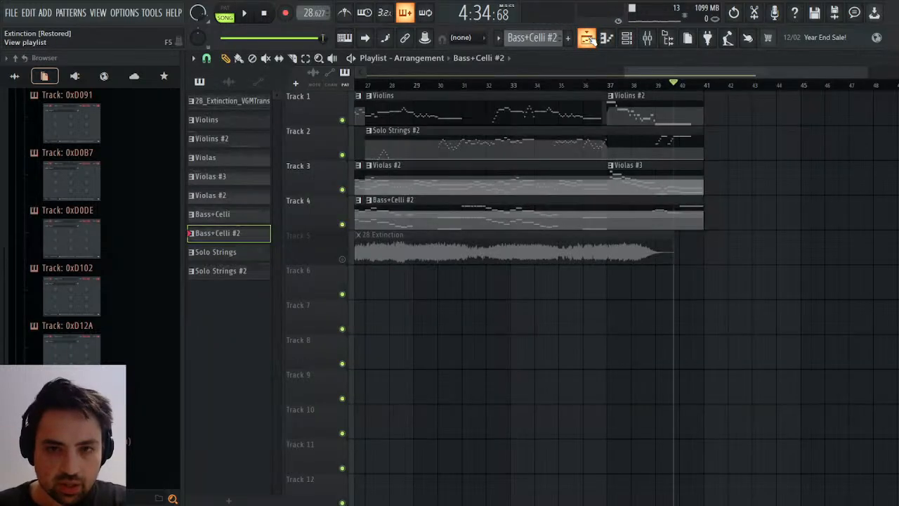
{"action": "double_click", "coordinate": [682, 149]}
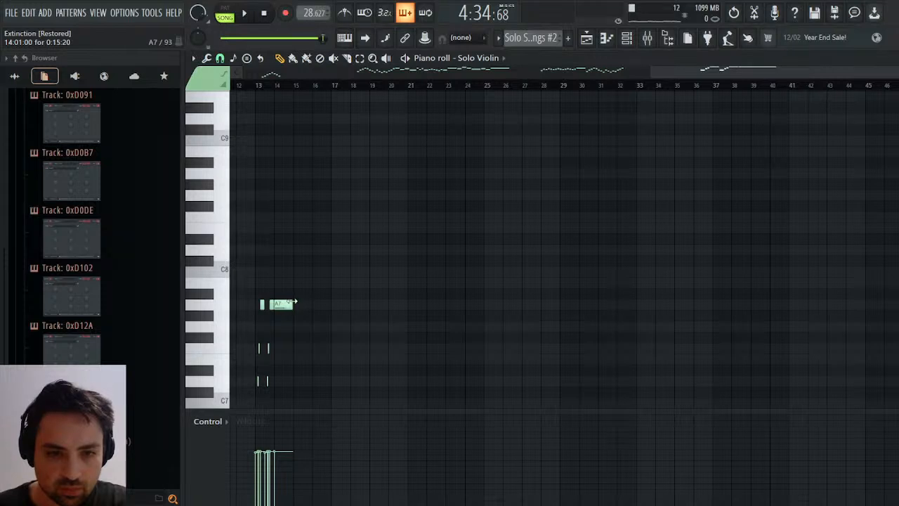
{"action": "key", "text": "space"}
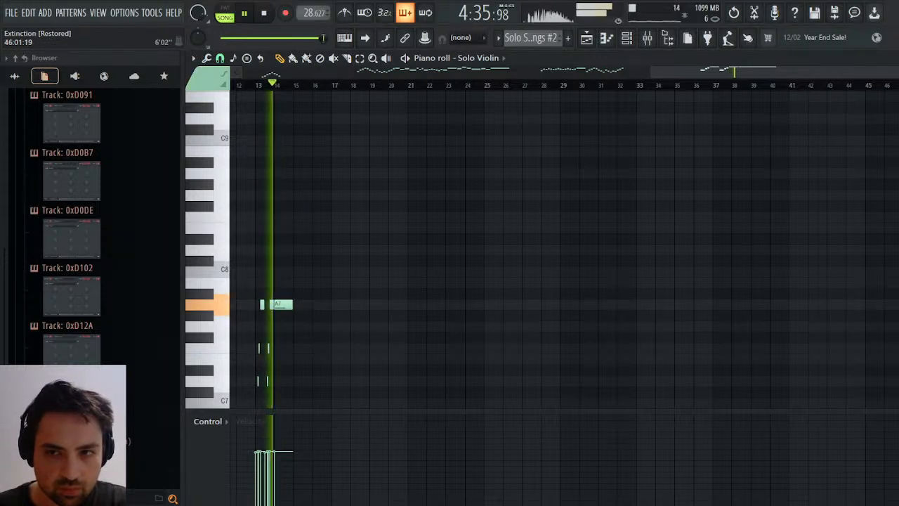
{"action": "scroll", "coordinate": [788, 87], "scroll_direction": "up", "scroll_amount": 5}
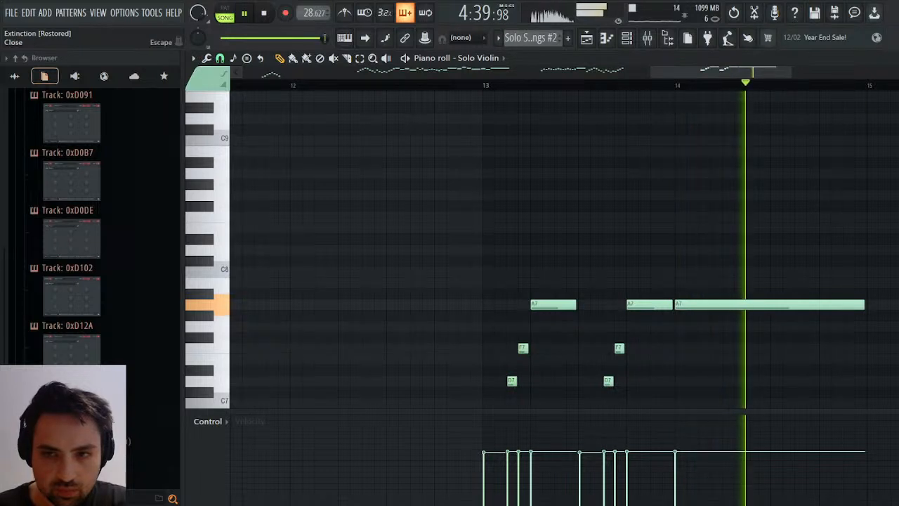
{"action": "left_click", "coordinate": [891, 59]}
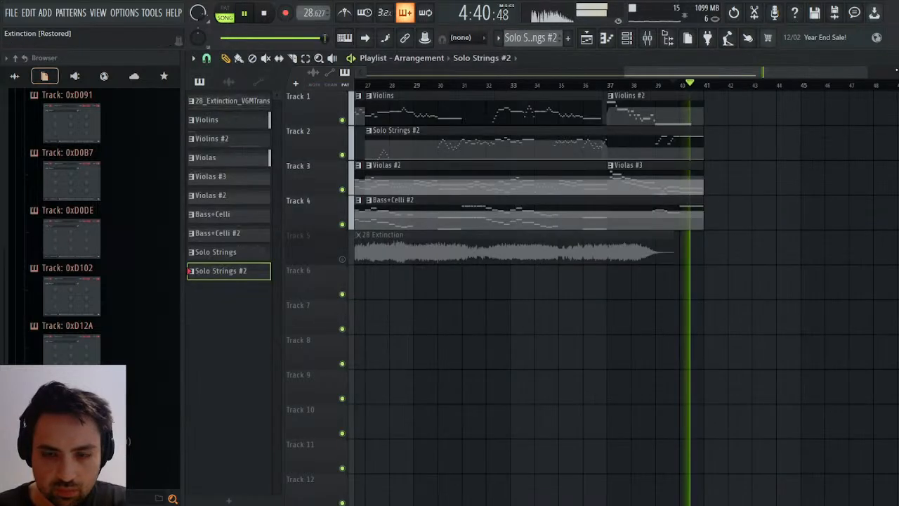
Open the Violins part of Violins #2, lengthen its final A5 at bar 4 to bar 5 and play the ending.
{"action": "left_click", "coordinate": [685, 118]}
{"action": "left_click", "coordinate": [892, 59]}
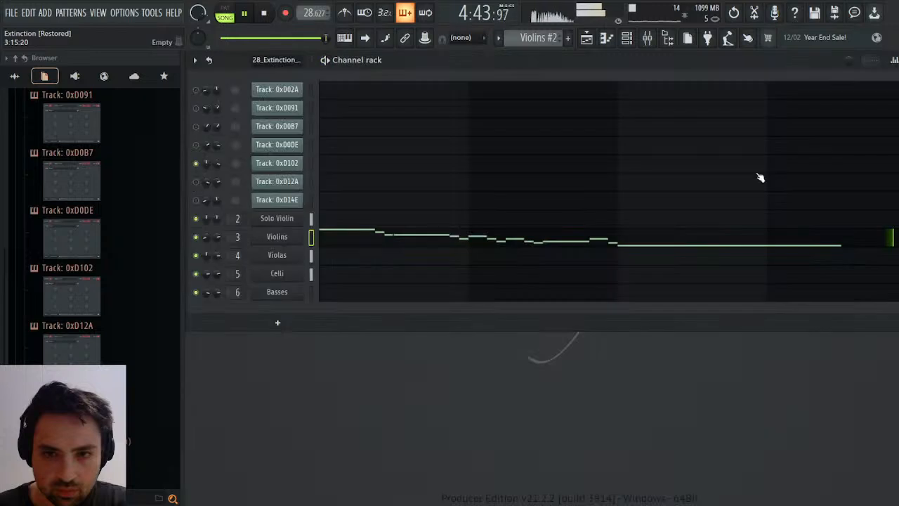
{"action": "left_click", "coordinate": [781, 241]}
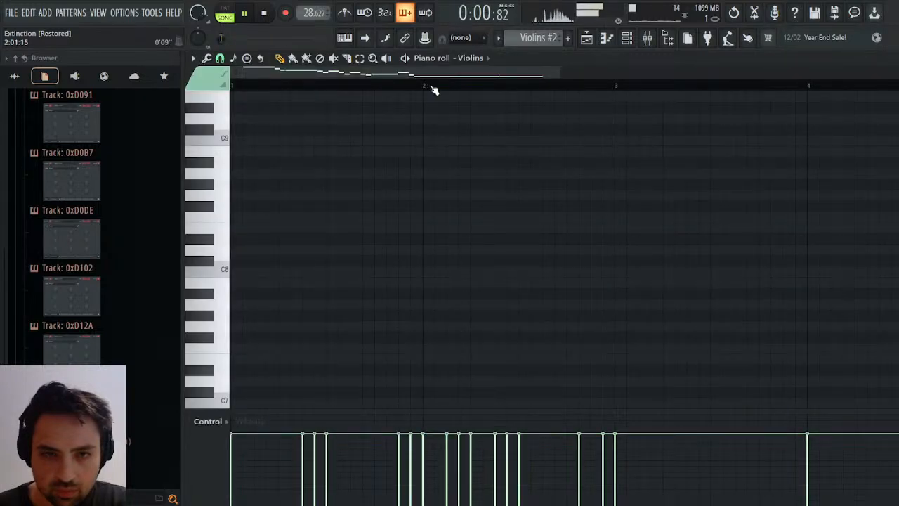
{"action": "left_click_drag", "start_coordinate": [436, 73], "coordinate": [679, 73]}
{"action": "scroll", "coordinate": [525, 184], "scroll_direction": "down", "scroll_amount": 3}
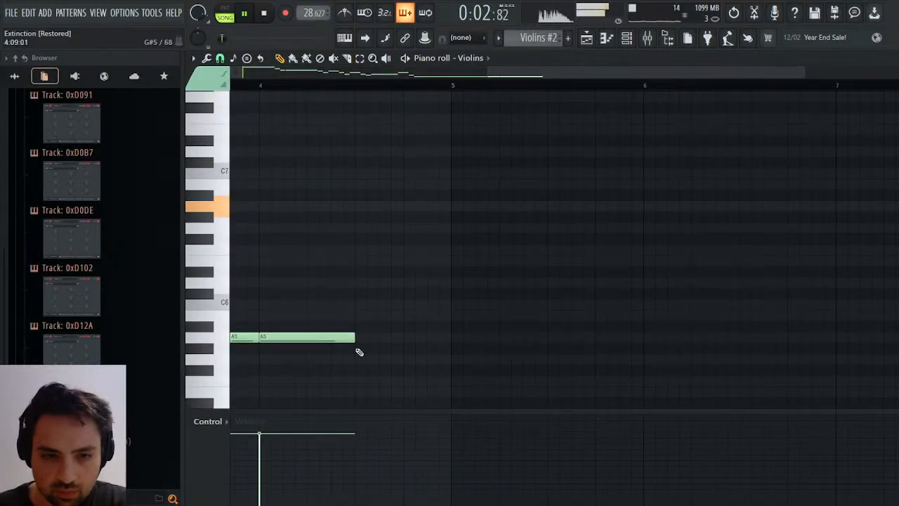
{"action": "left_click_drag", "start_coordinate": [361, 339], "coordinate": [461, 339]}
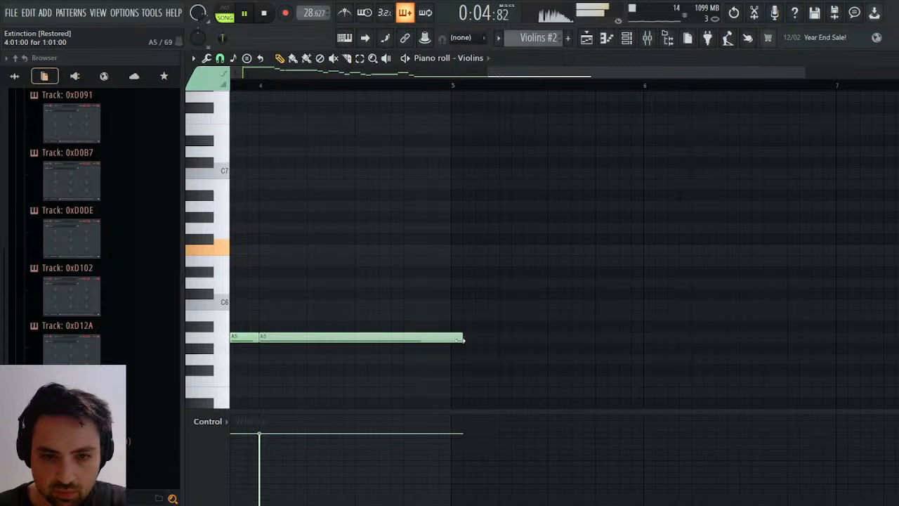
{"action": "key", "text": "space"}
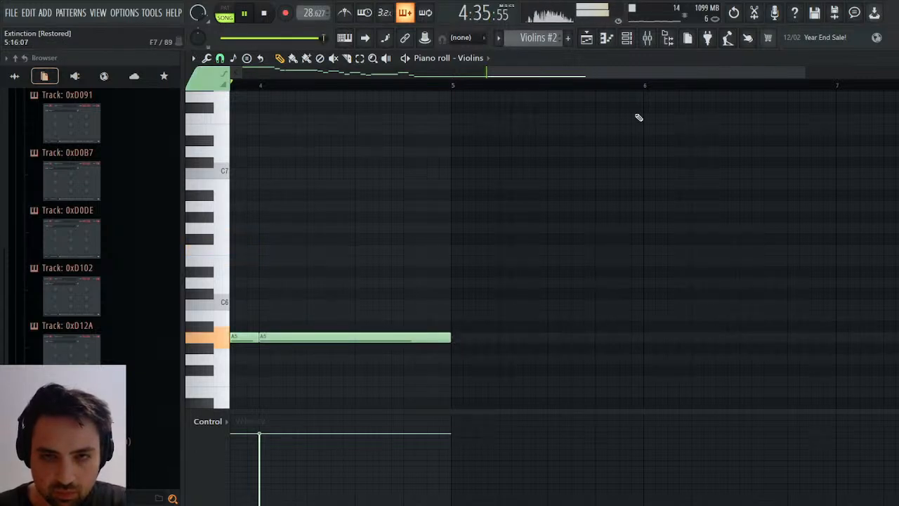
{"action": "key", "text": "space"}
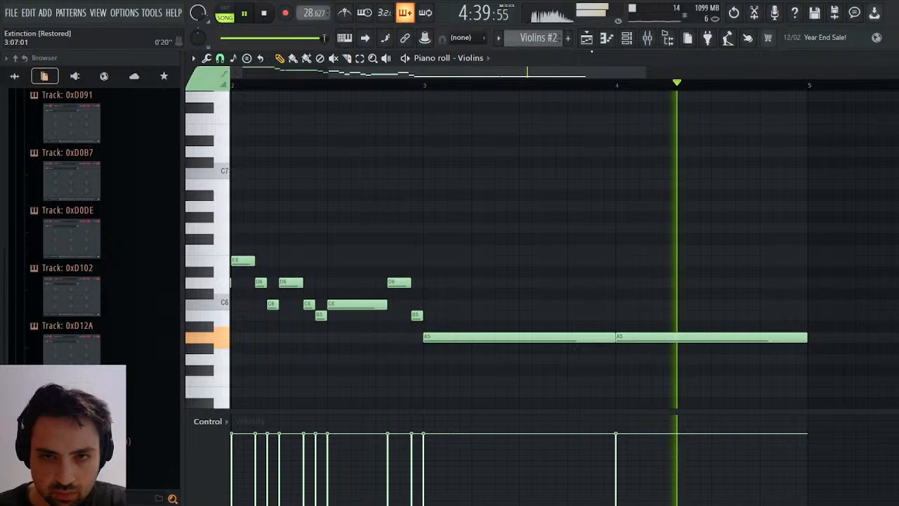
Open Maximus on the Master mixer track, play the ending and create an automation clip for its master pre gain.
{"action": "left_click", "coordinate": [587, 39]}
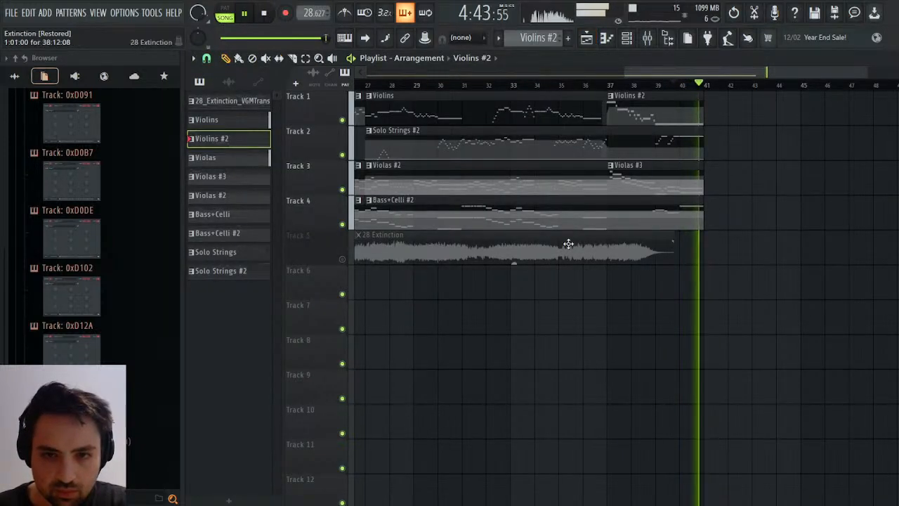
{"action": "key", "text": "space"}
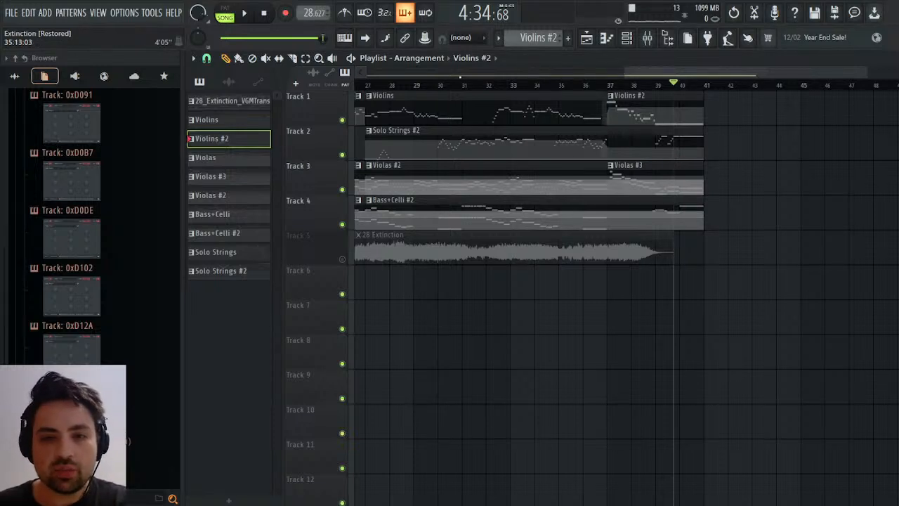
{"action": "left_click", "coordinate": [656, 36]}
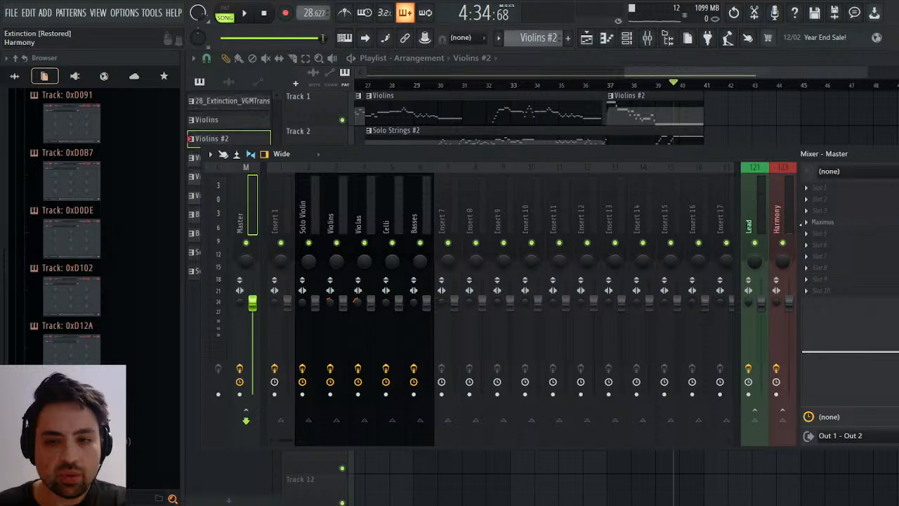
{"action": "left_click", "coordinate": [833, 223]}
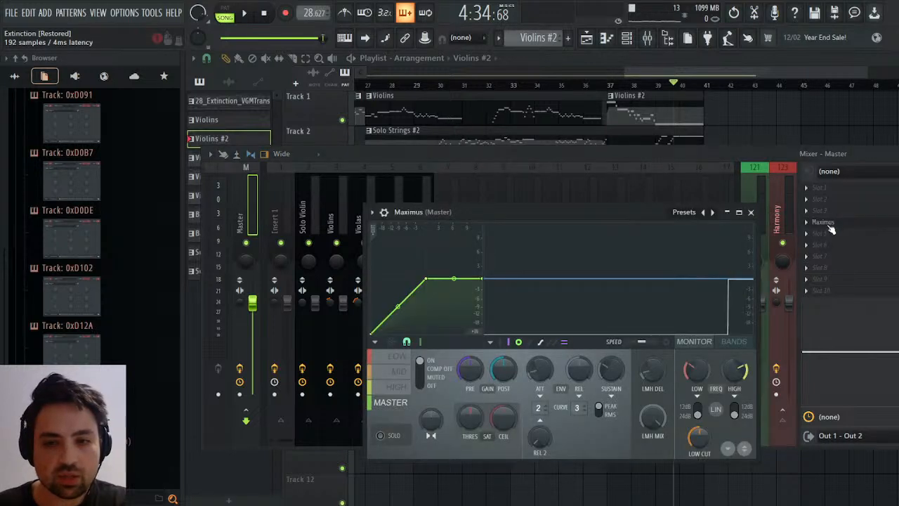
{"action": "key", "text": "space"}
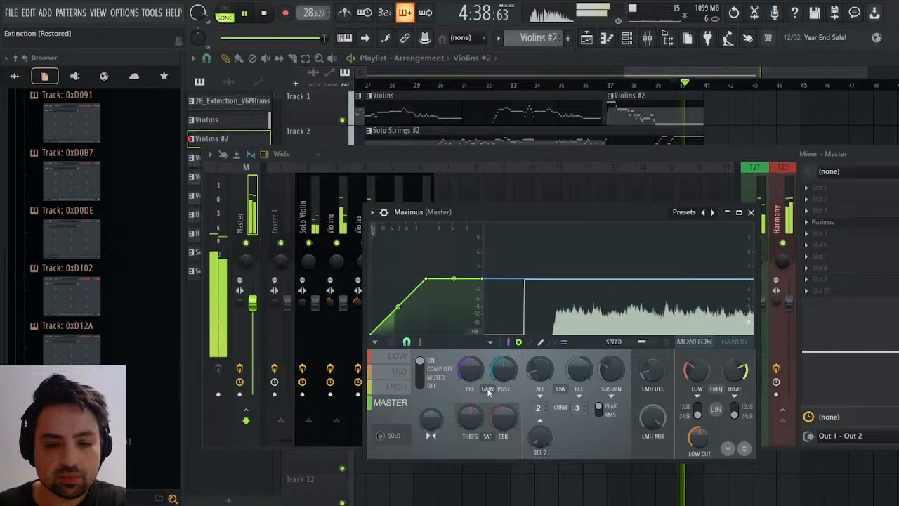
{"action": "left_click", "coordinate": [523, 400]}
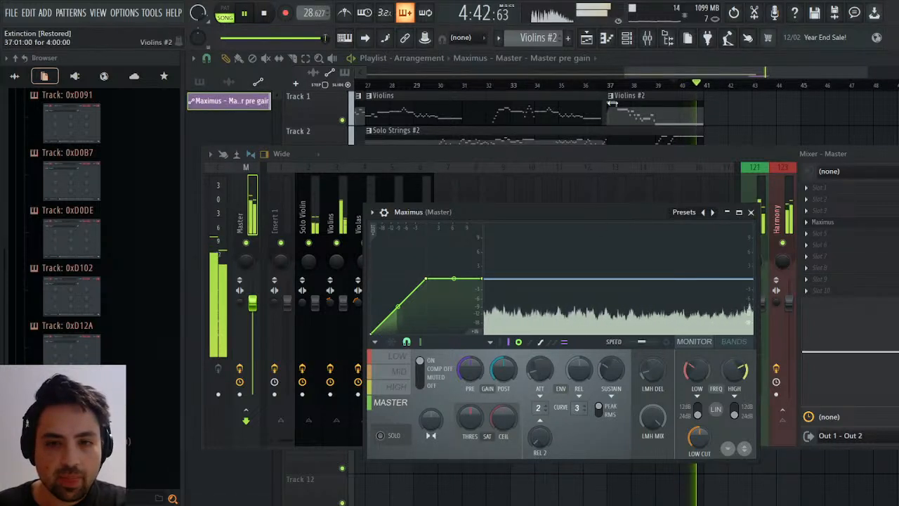
Shorten the pre gain automation clip to start at bar 40, ramp it upward and play the ending while watching Maximus.
{"action": "left_click", "coordinate": [628, 59]}
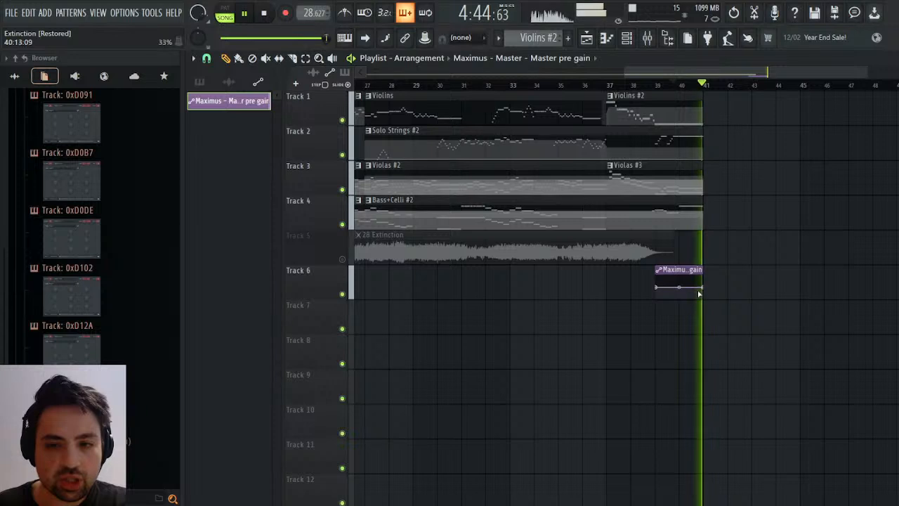
{"action": "left_click_drag", "start_coordinate": [660, 271], "coordinate": [683, 271]}
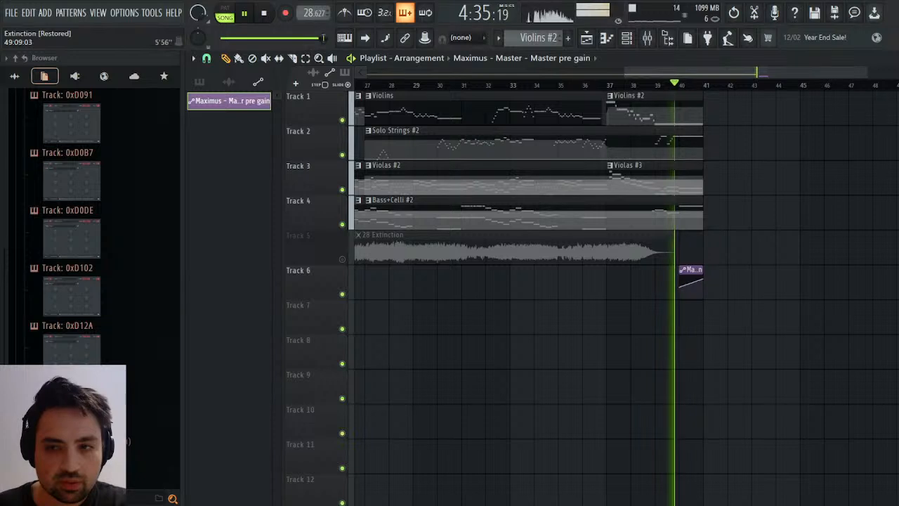
{"action": "left_click", "coordinate": [891, 58]}
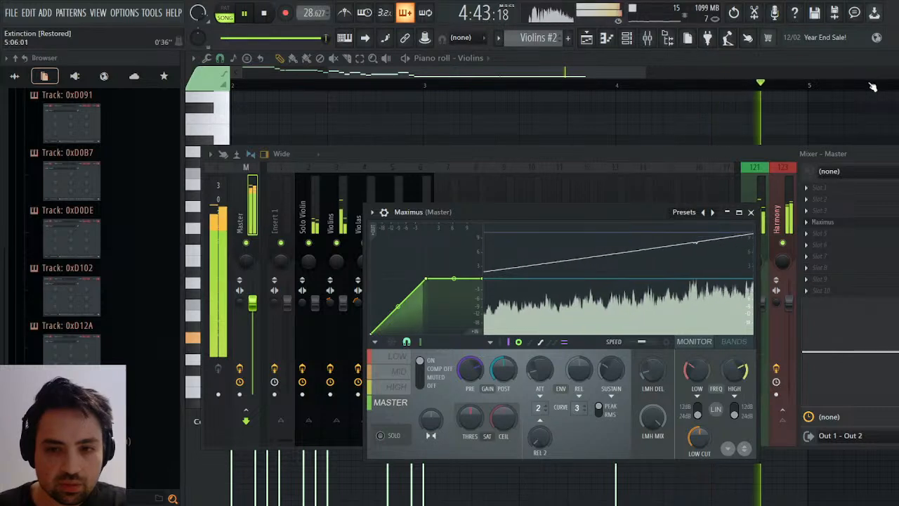
{"action": "key", "text": "space"}
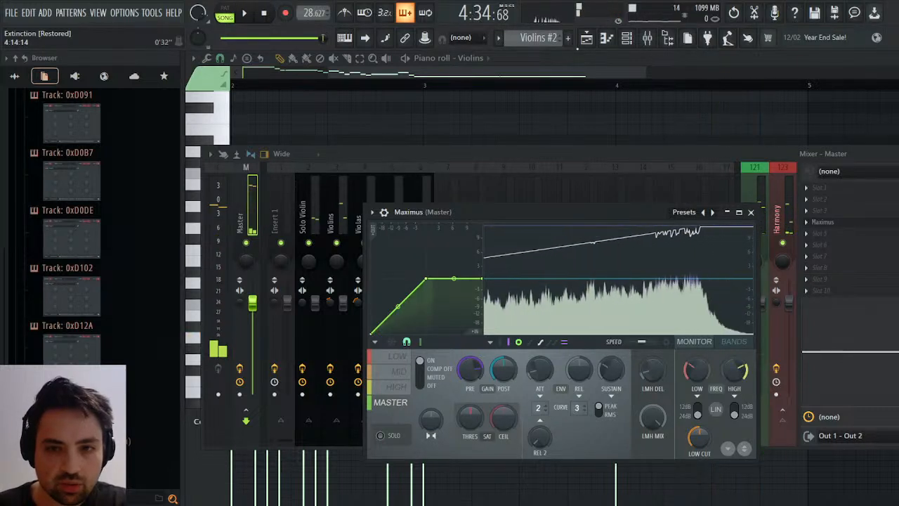
Bend the pre gain ramp into a gradual upward curve and shrink the playlist to a floating window beside Maximus.
{"action": "left_click", "coordinate": [585, 37]}
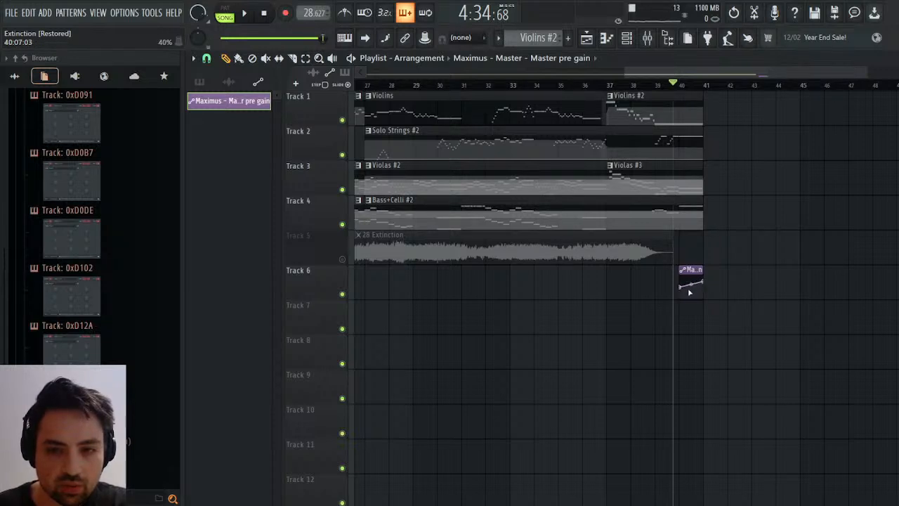
{"action": "key", "text": "space"}
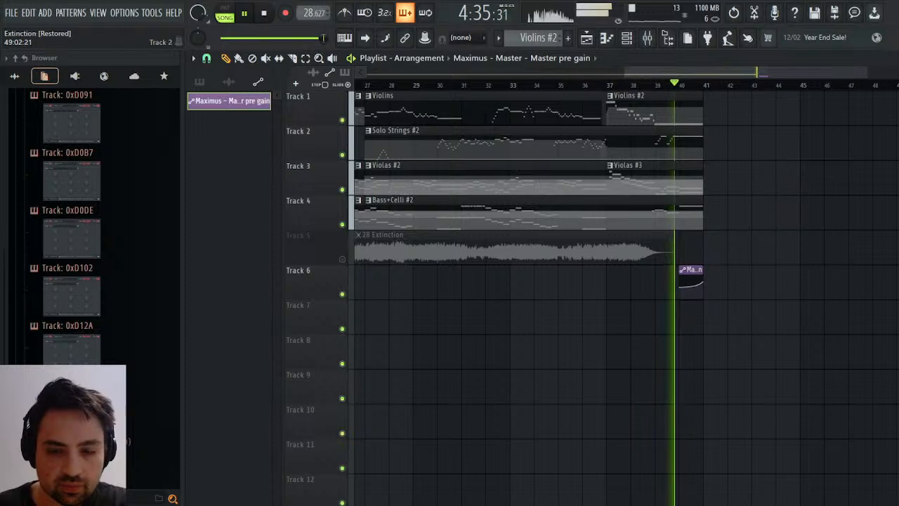
{"action": "key", "text": "Return"}
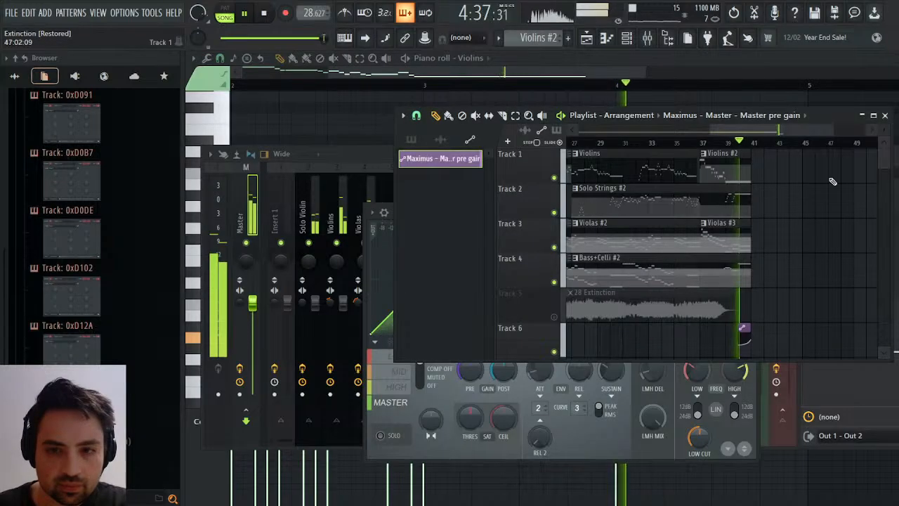
{"action": "left_click_drag", "start_coordinate": [826, 115], "coordinate": [622, 246]}
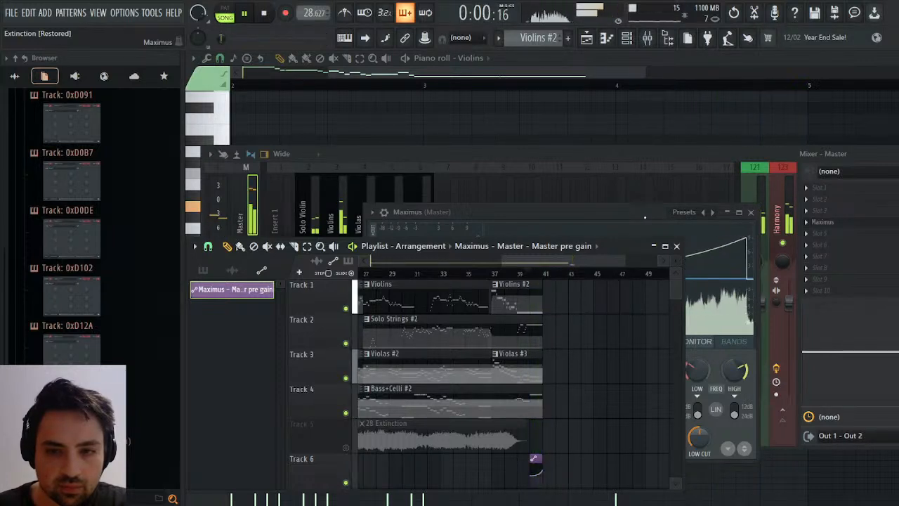
{"action": "key", "text": "space"}
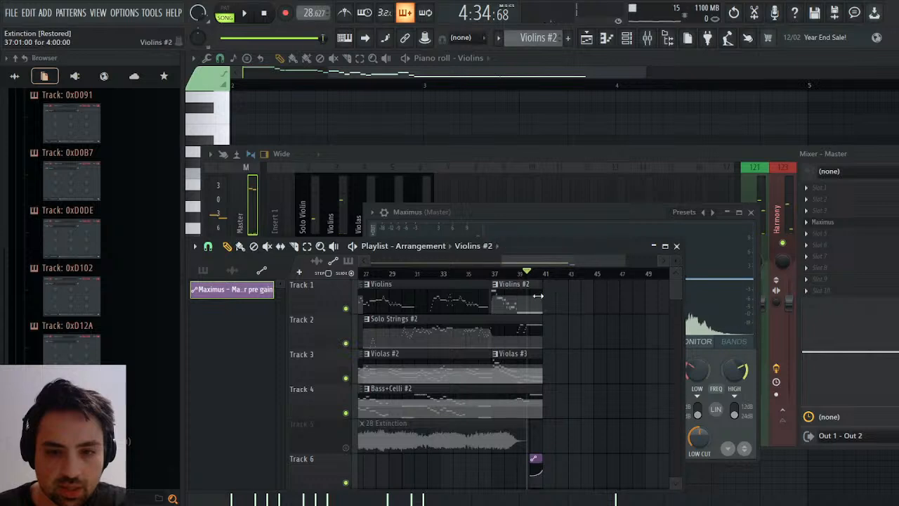
Extend the Violins #2 clip slightly past bar 41 and play the ending from around bar 40.
{"action": "key", "text": "space"}
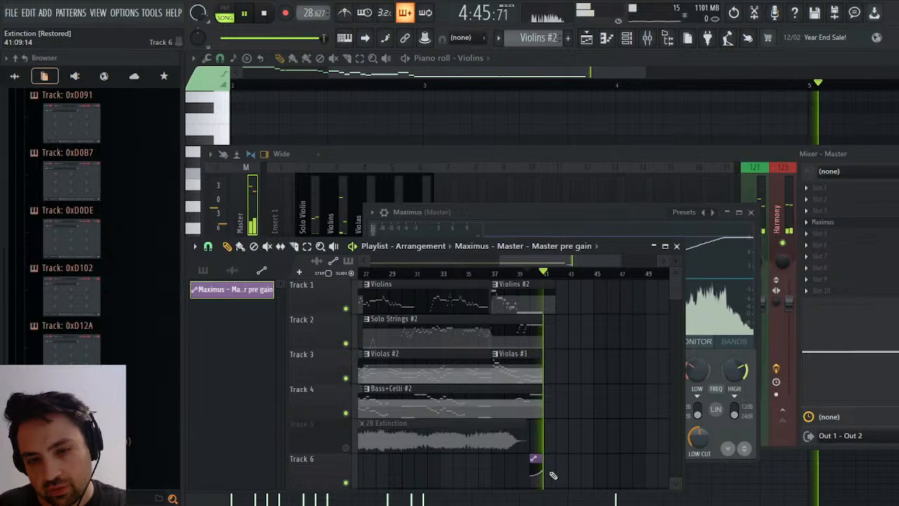
{"action": "left_click", "coordinate": [531, 275]}
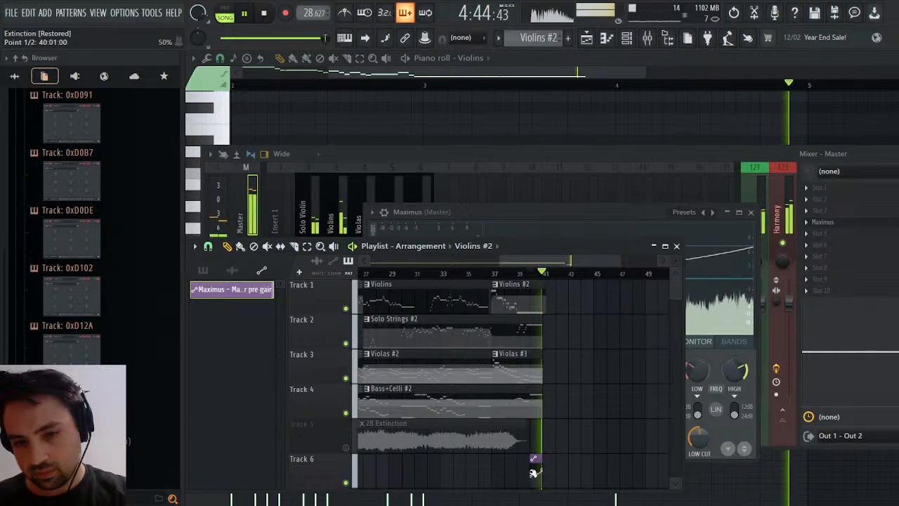
{"action": "key", "text": "space"}
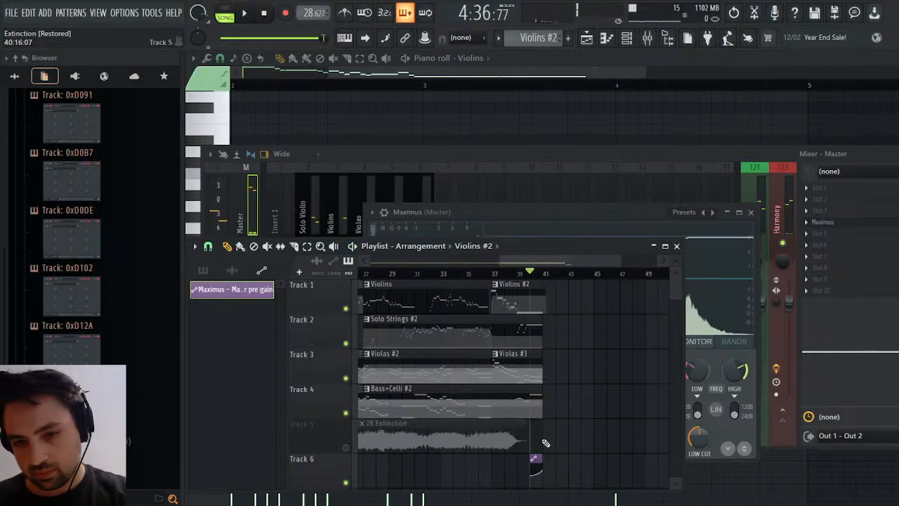
{"action": "key", "text": "space"}
{"action": "key", "text": "space"}
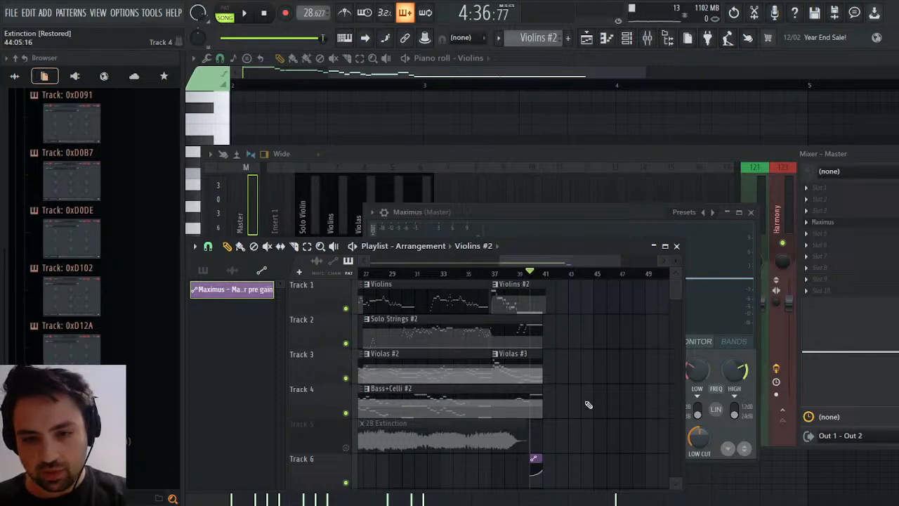
Move the pre gain automation clip onto Track 5, unmute the track and delete its 28 Extinction audio clip.
{"action": "key", "text": "space"}
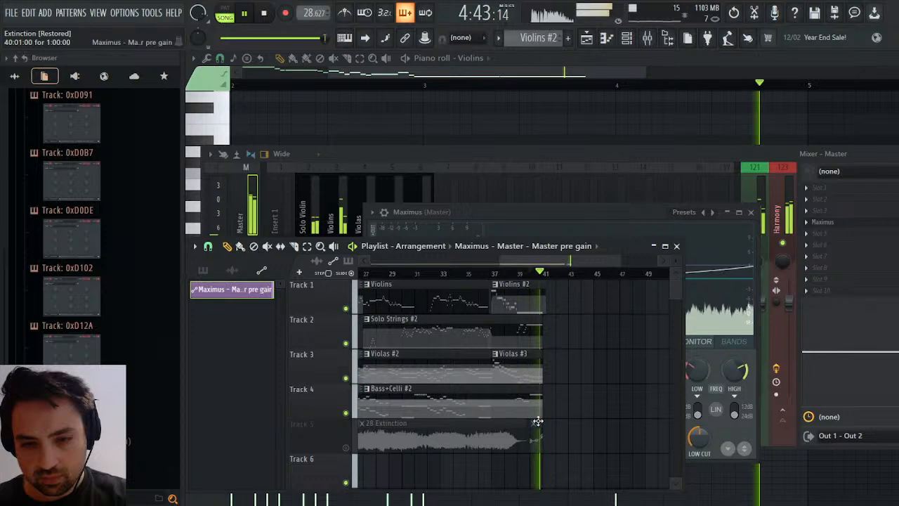
{"action": "left_click", "coordinate": [345, 447]}
{"action": "left_click", "coordinate": [529, 273]}
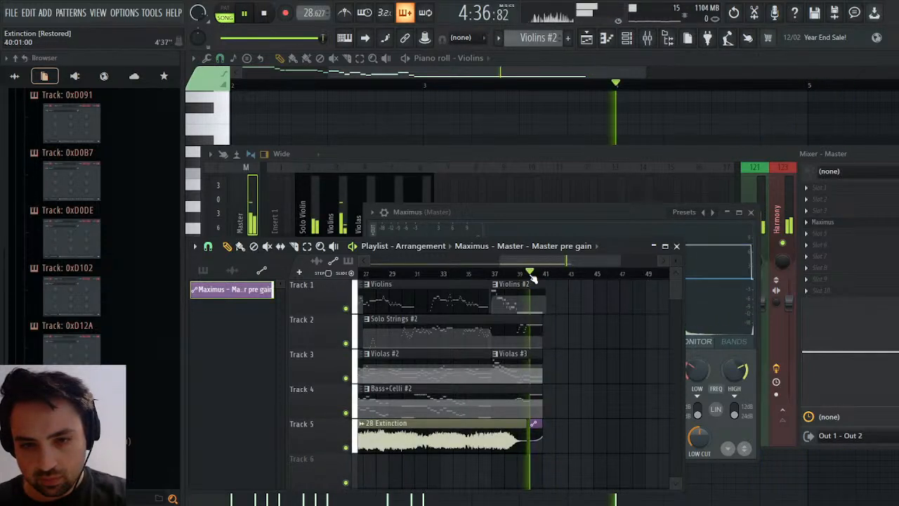
{"action": "right_click", "coordinate": [441, 439]}
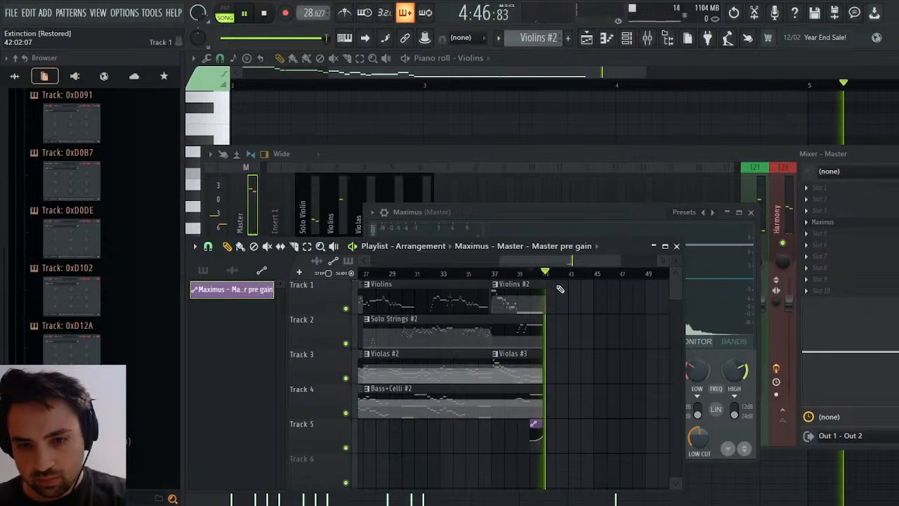
{"action": "key", "text": "space"}
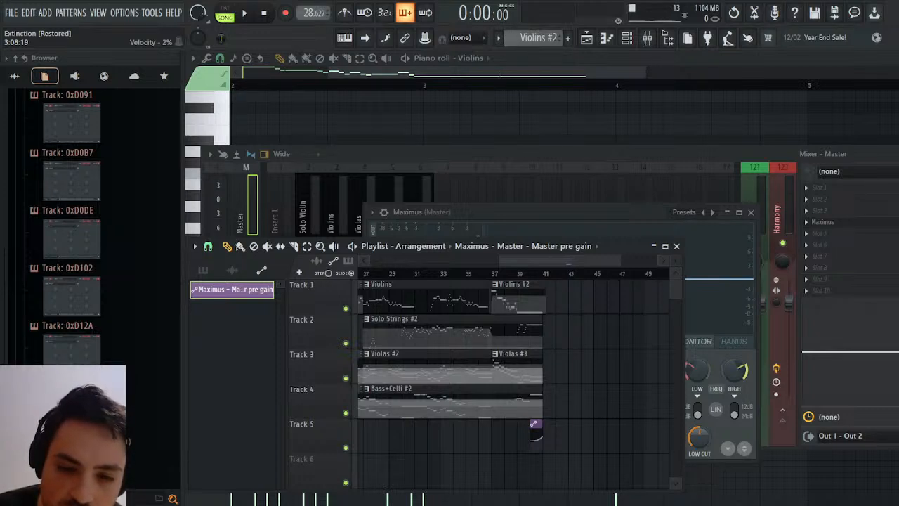
Close the playlist, mixer, piano roll and Maximus windows so that only the channel rack remains.
{"action": "left_click", "coordinate": [677, 246]}
{"action": "left_click", "coordinate": [892, 154]}
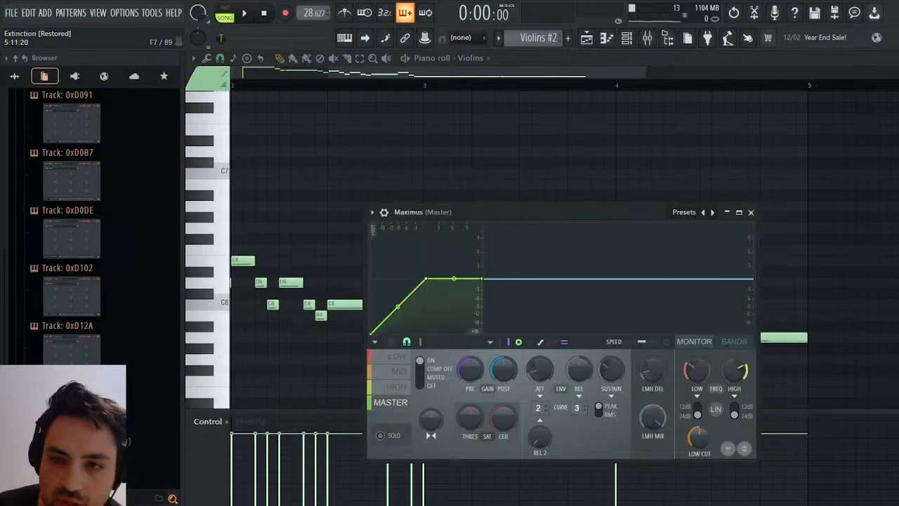
{"action": "left_click", "coordinate": [892, 71]}
{"action": "left_click", "coordinate": [893, 58]}
{"action": "left_click", "coordinate": [754, 212]}
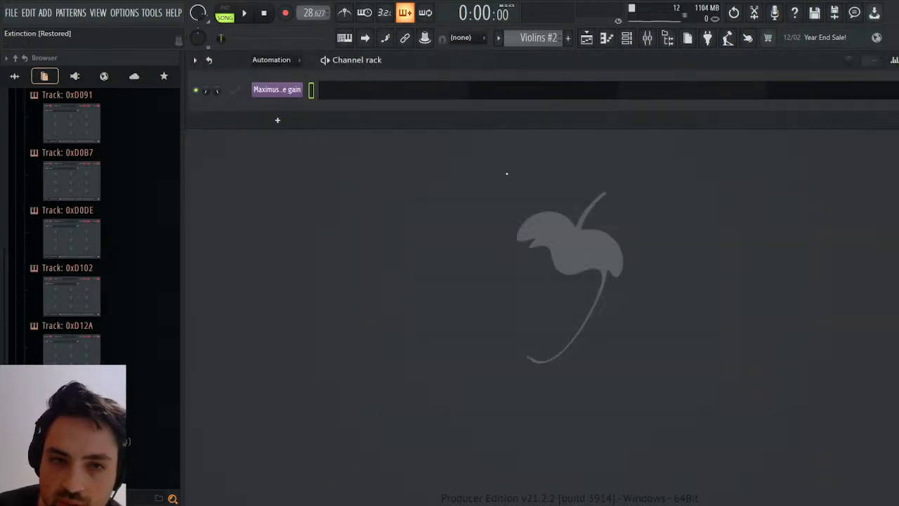
Display all channels in the channel rack and delete the unused Sampler channel.
{"action": "left_click", "coordinate": [283, 58]}
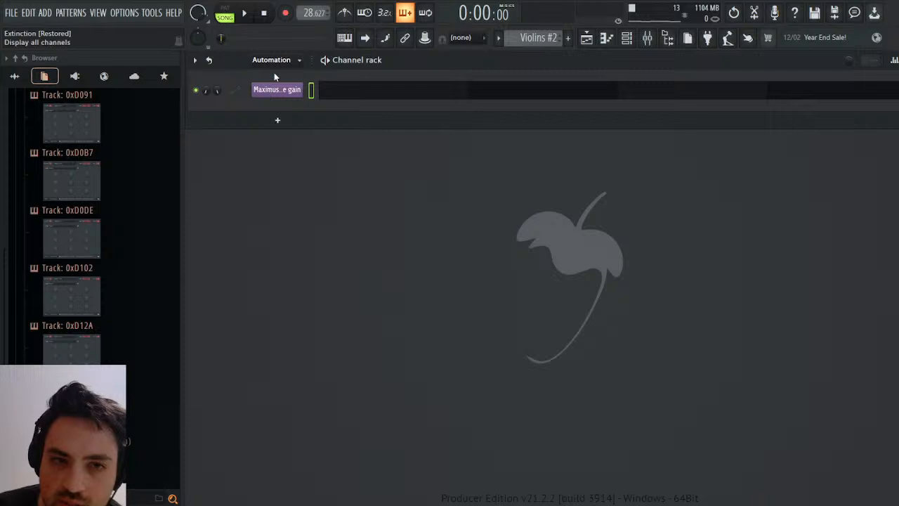
{"action": "left_click", "coordinate": [275, 73]}
{"action": "left_click", "coordinate": [280, 84]}
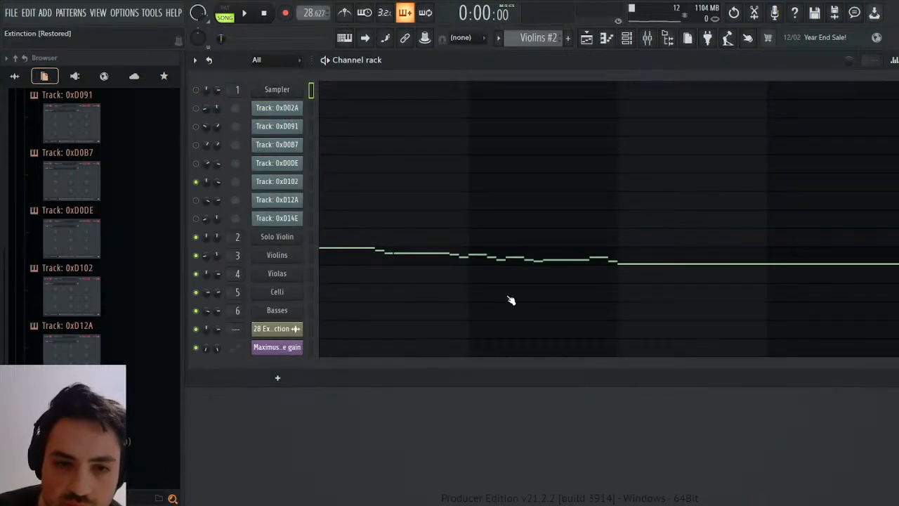
{"action": "key", "text": "alt+Delete"}
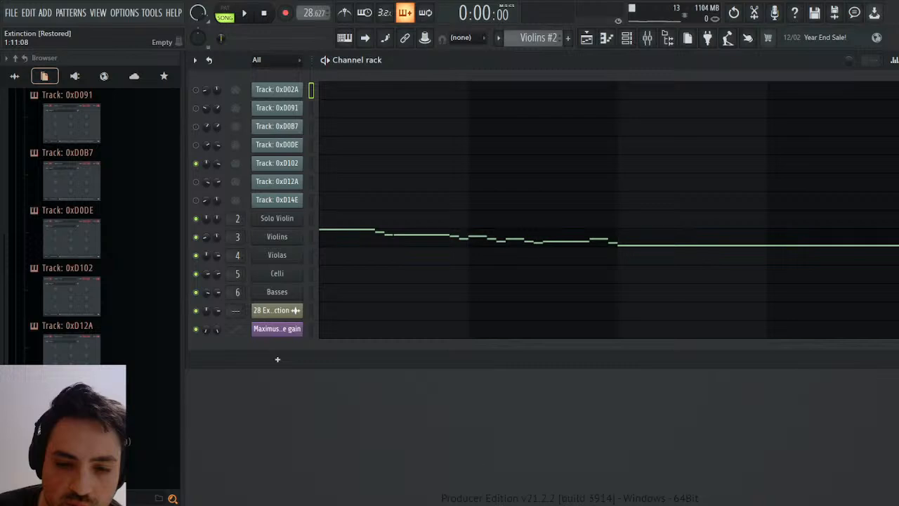